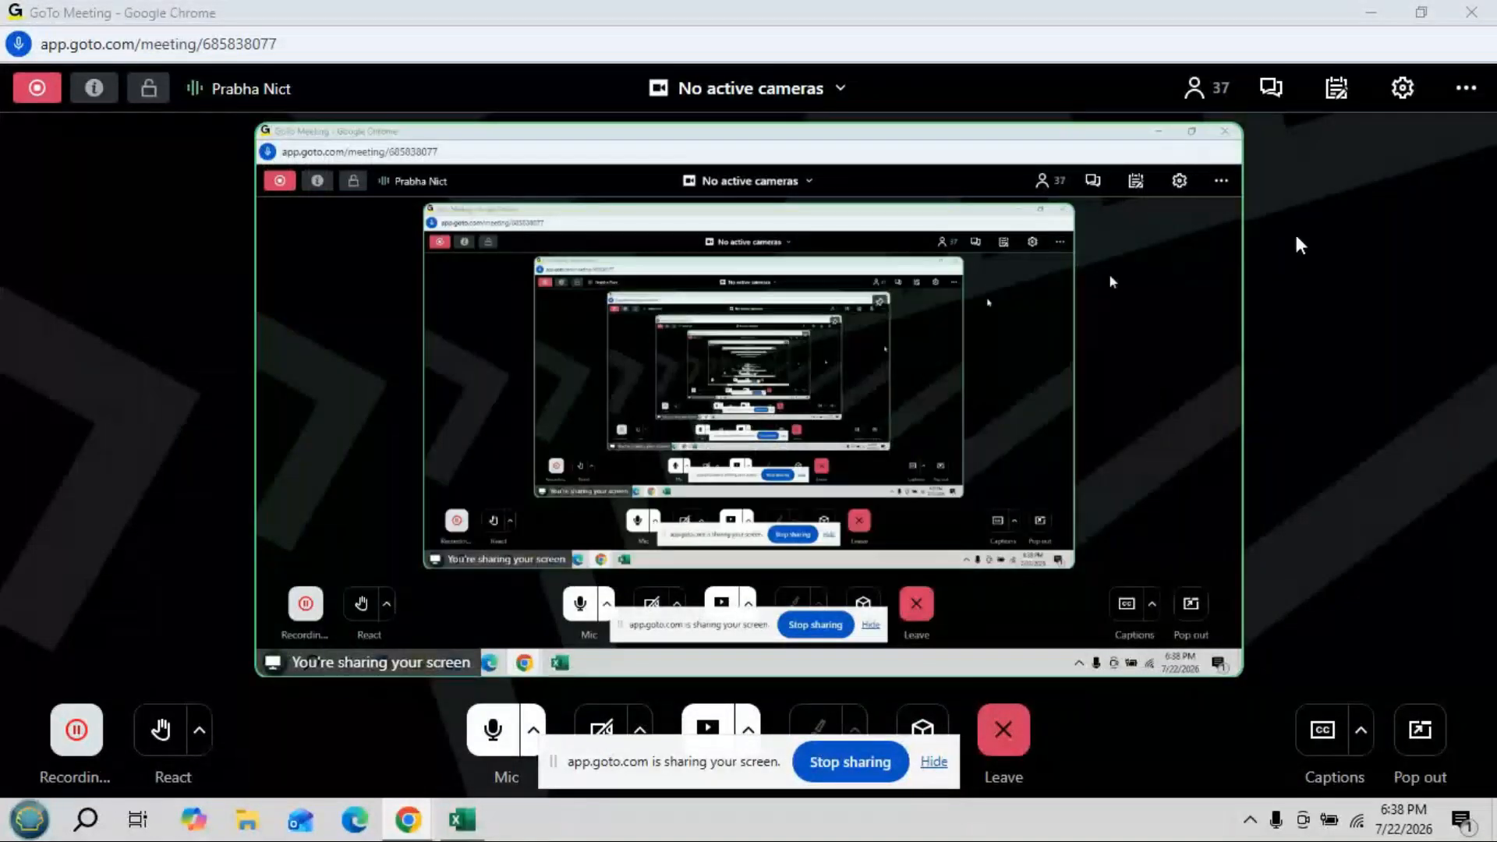
Minimize the meeting and browser windows, switch to the MS Excel for FM workbook in Excel and hide the screen-sharing bar.
click(1380, 12)
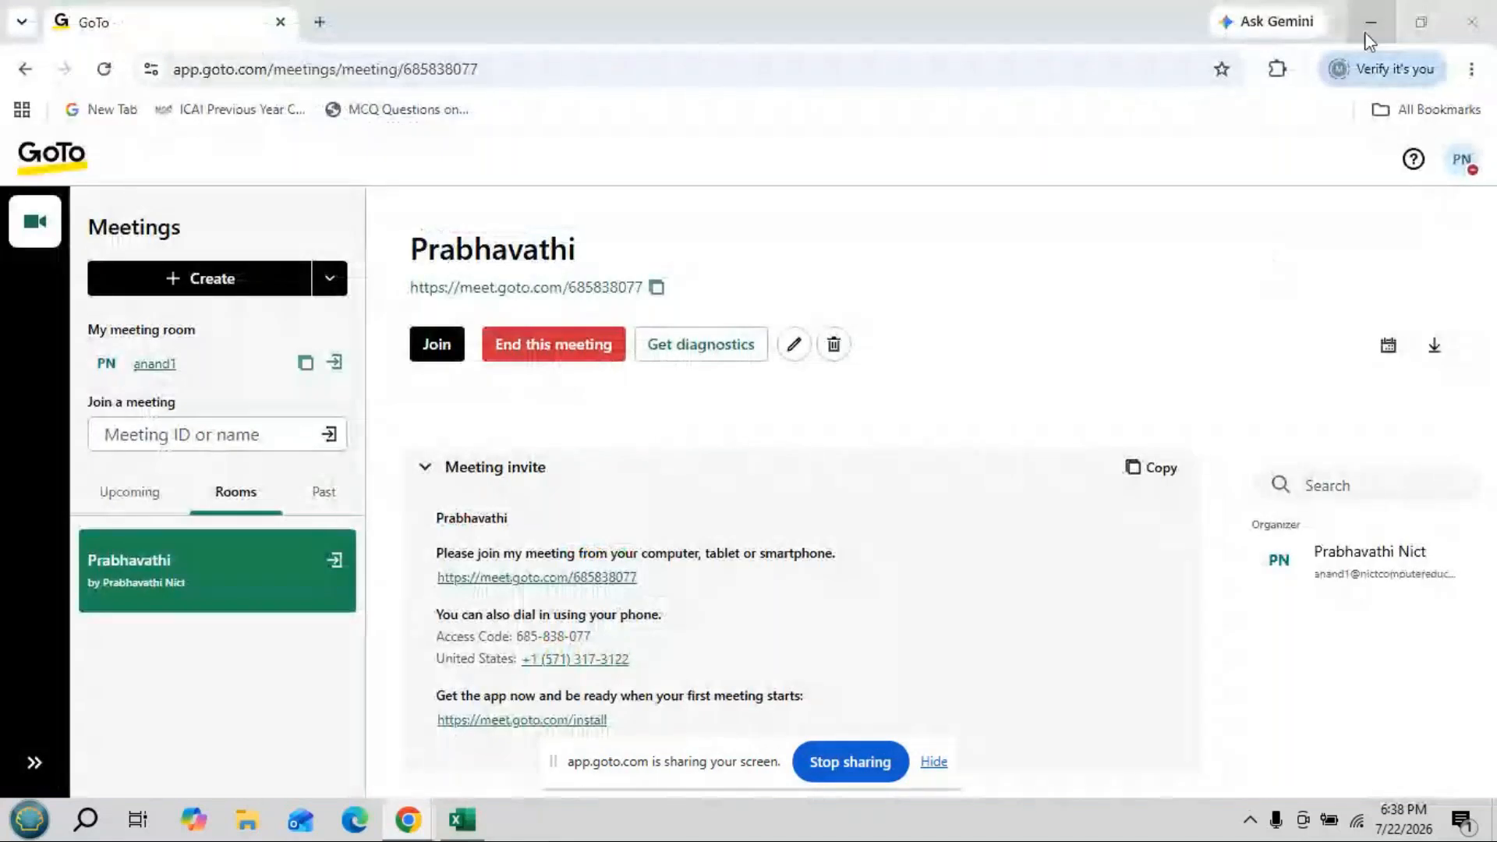
click(1370, 12)
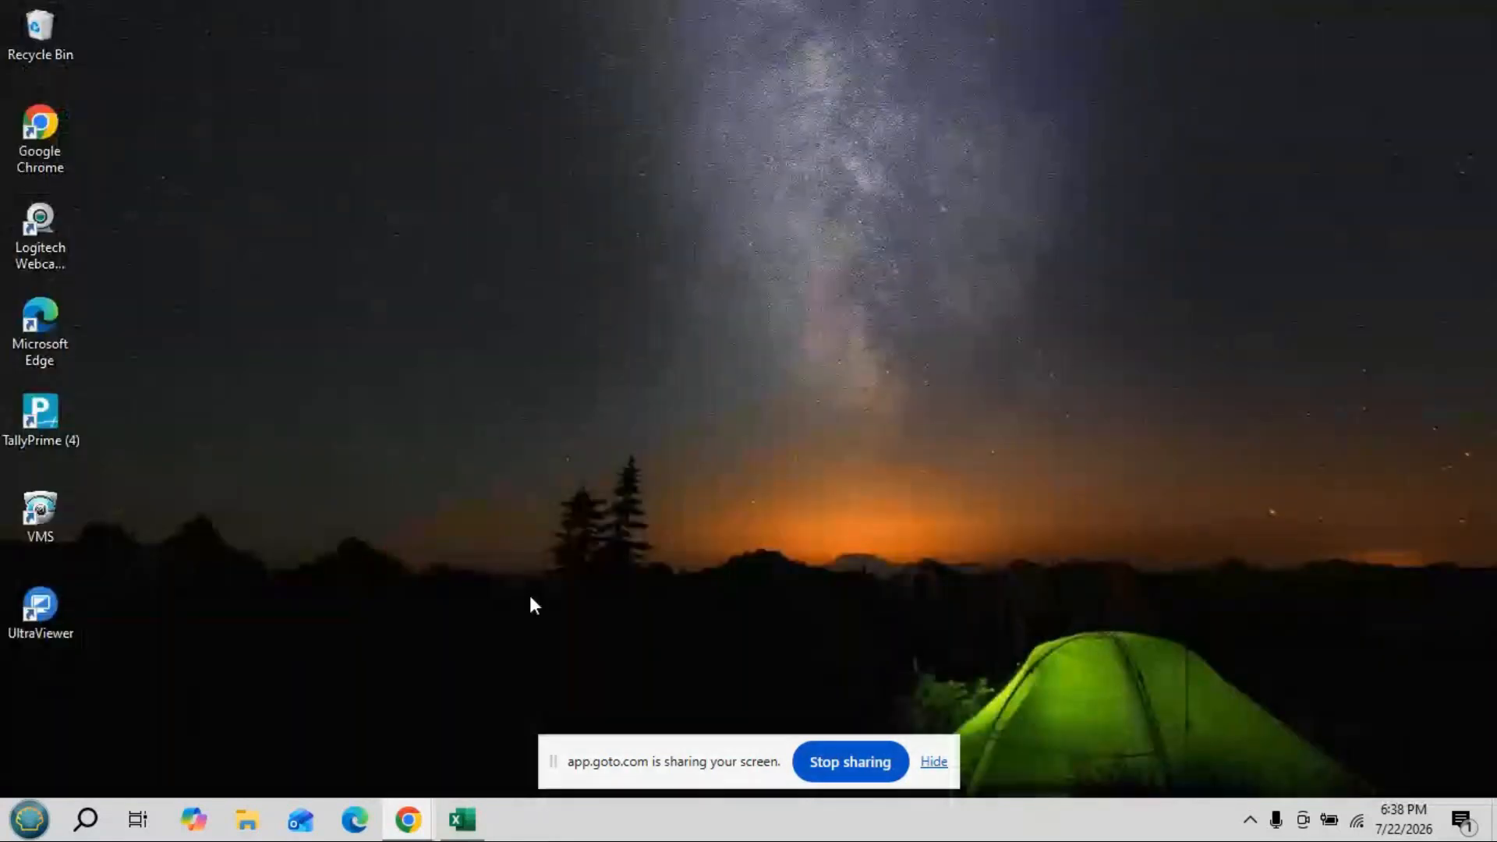
click(461, 819)
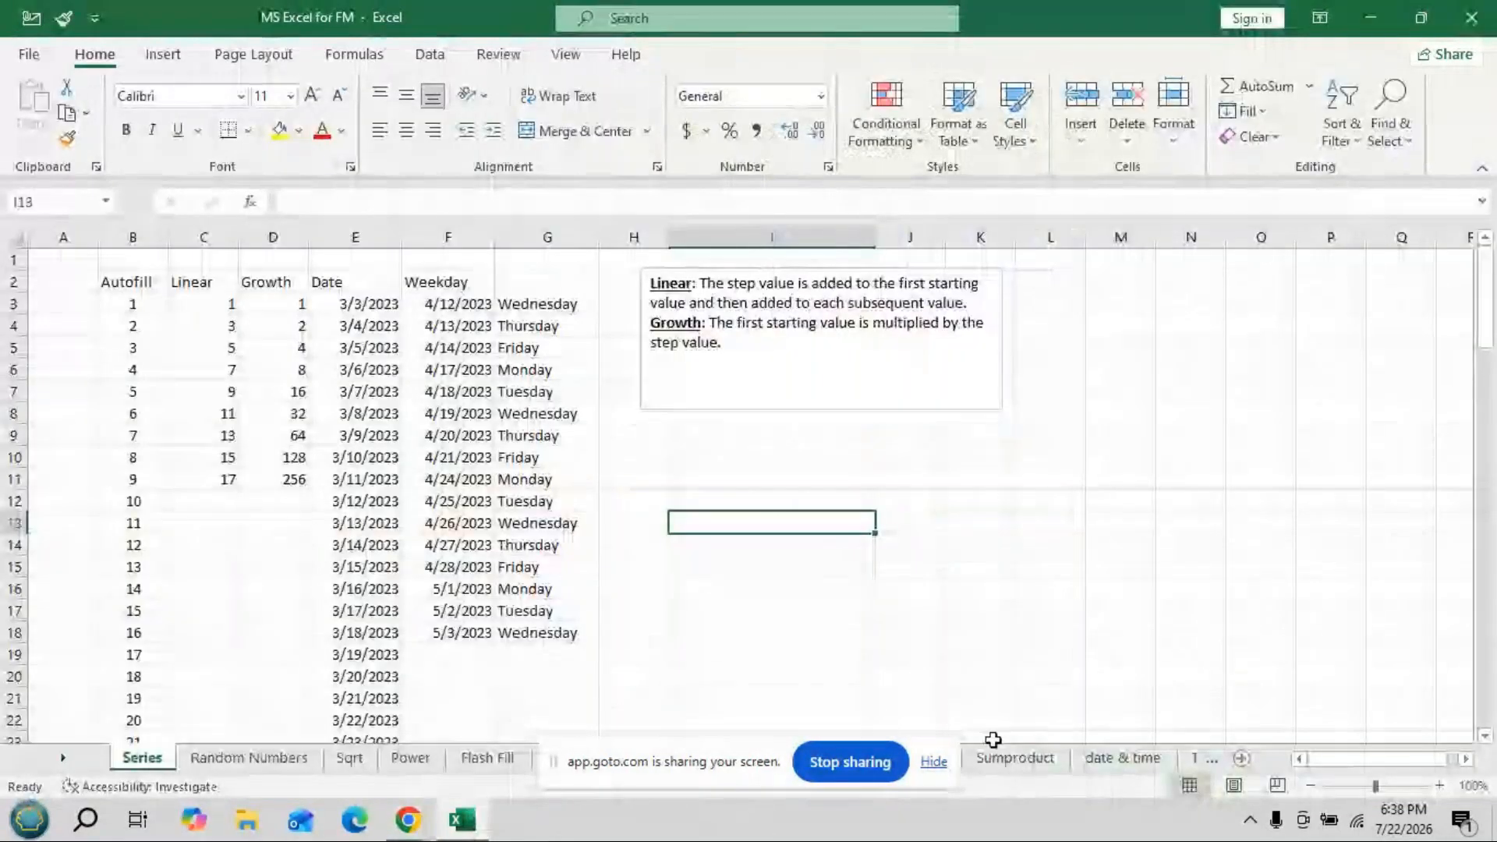
click(933, 762)
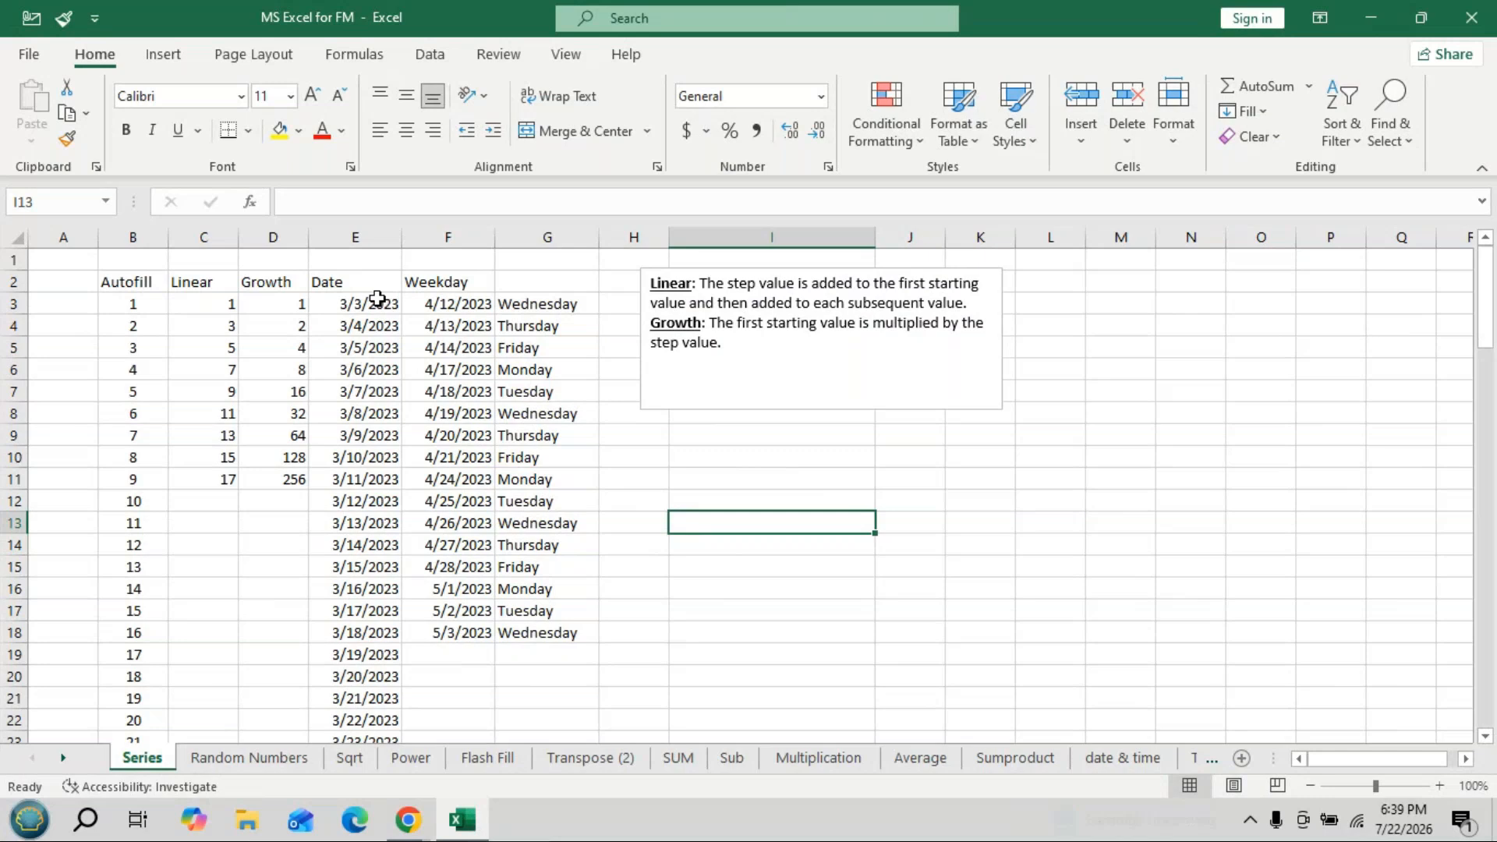
click(32, 22)
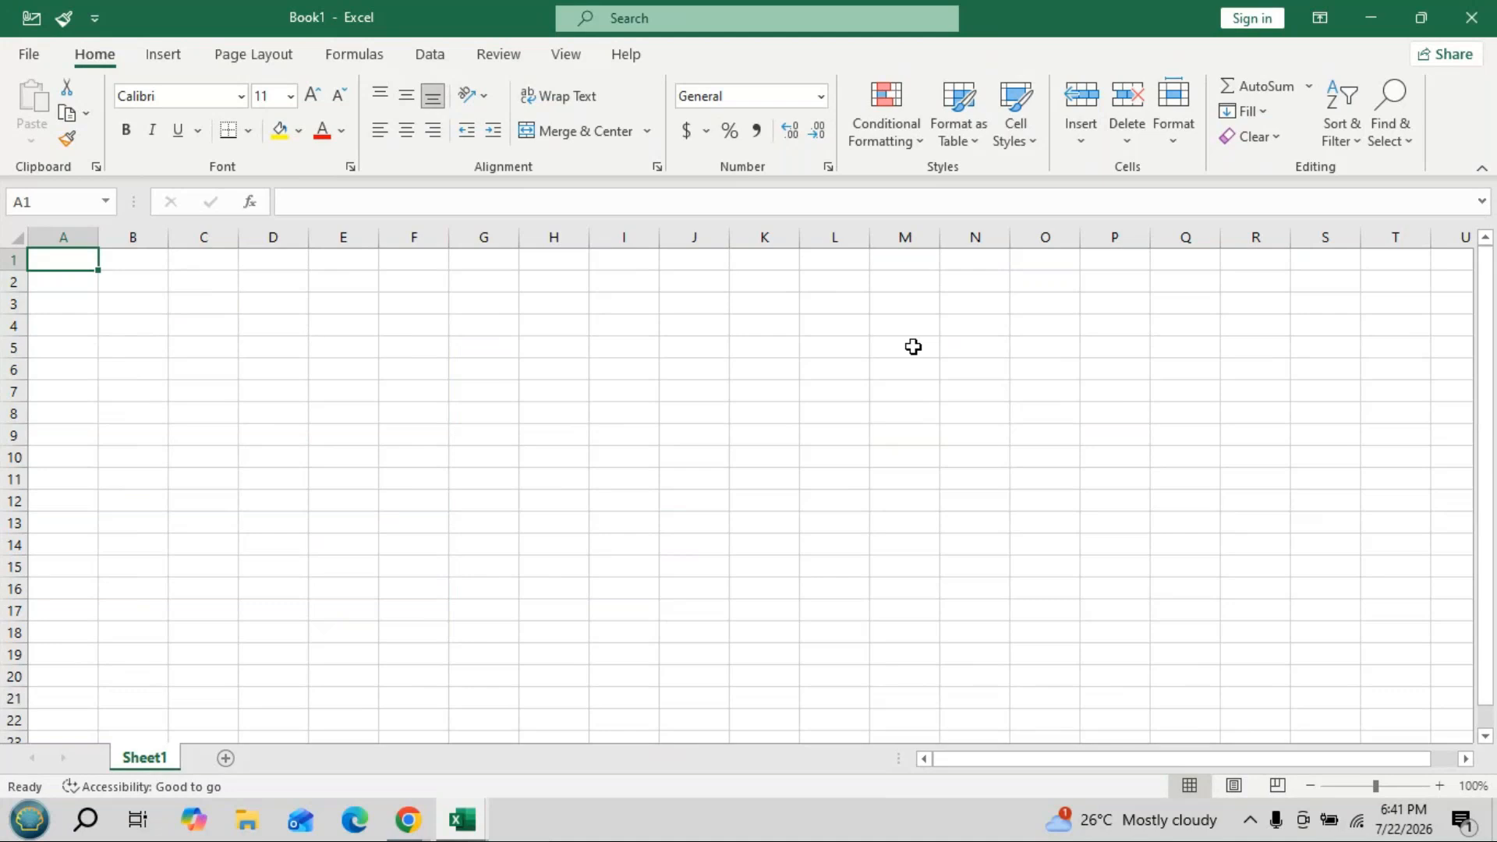
click(1472, 20)
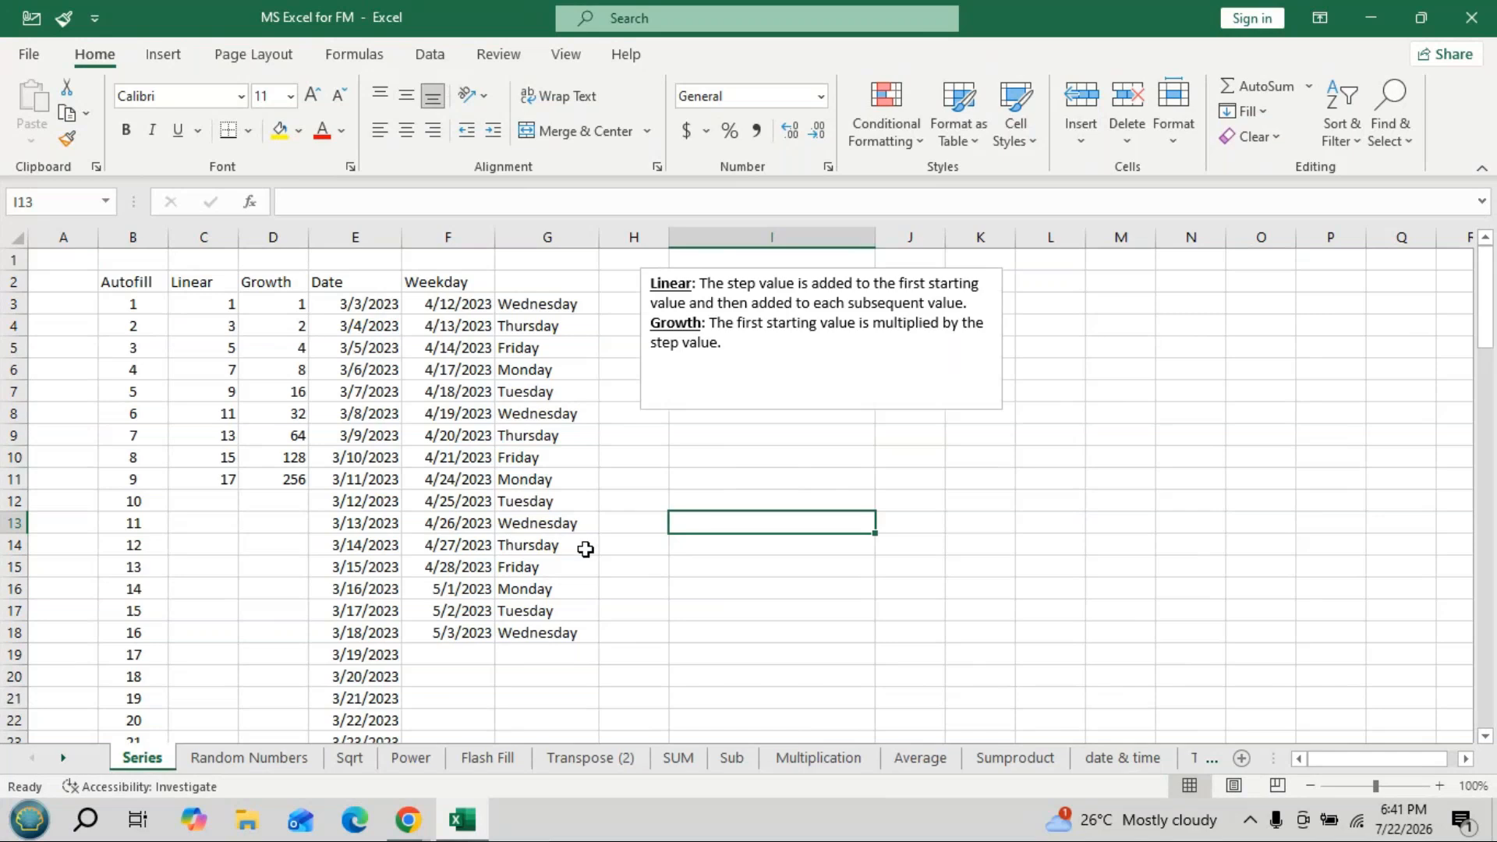
Copy the headers Autofill, Linear, Growth, Date and Weekday from B2:F2 to the range starting at M2.
drag(133, 284, 452, 282)
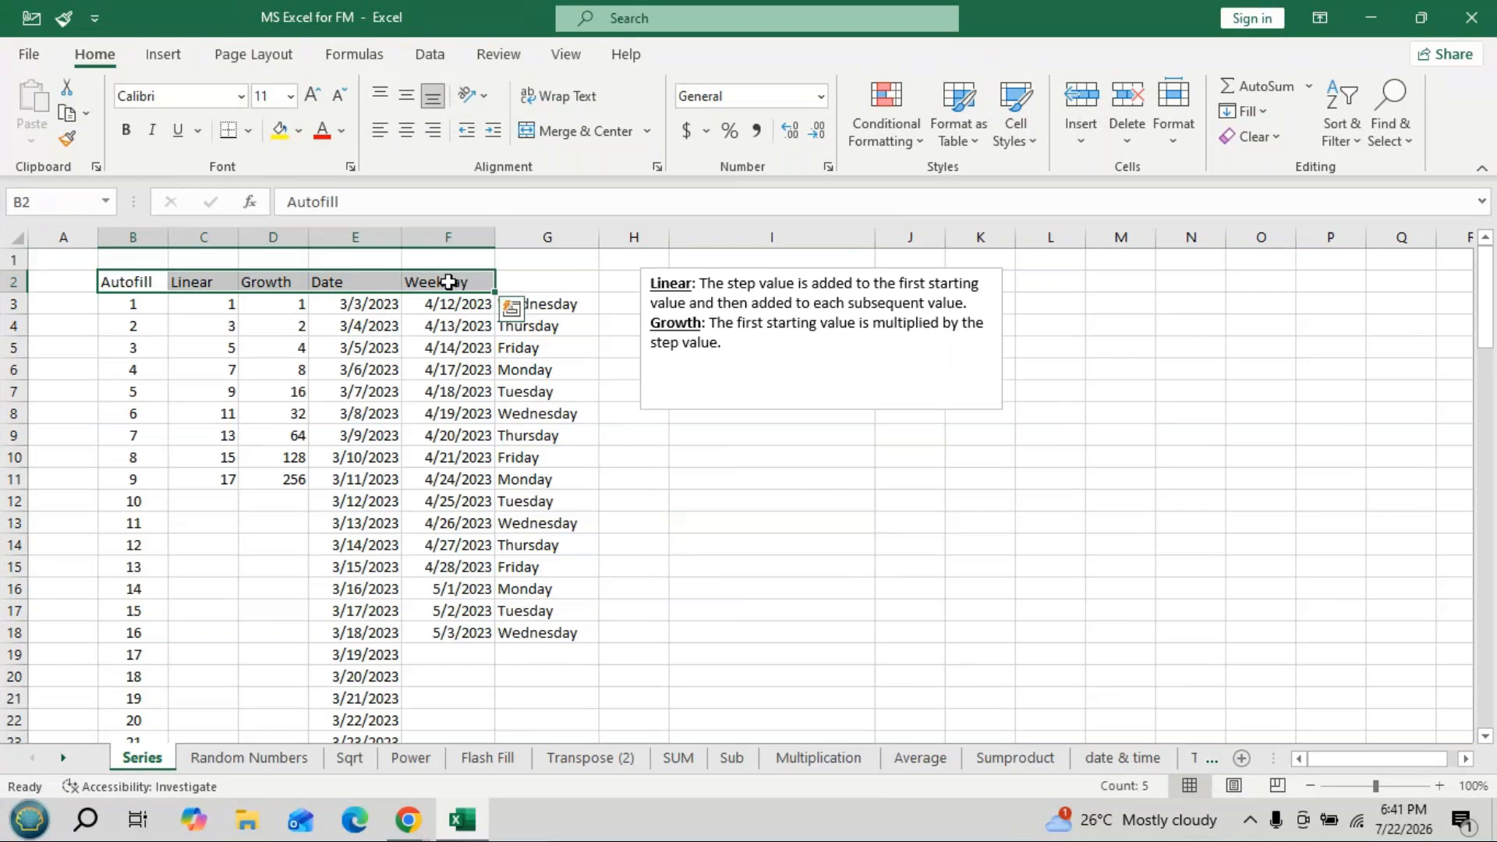
key(ctrl+c)
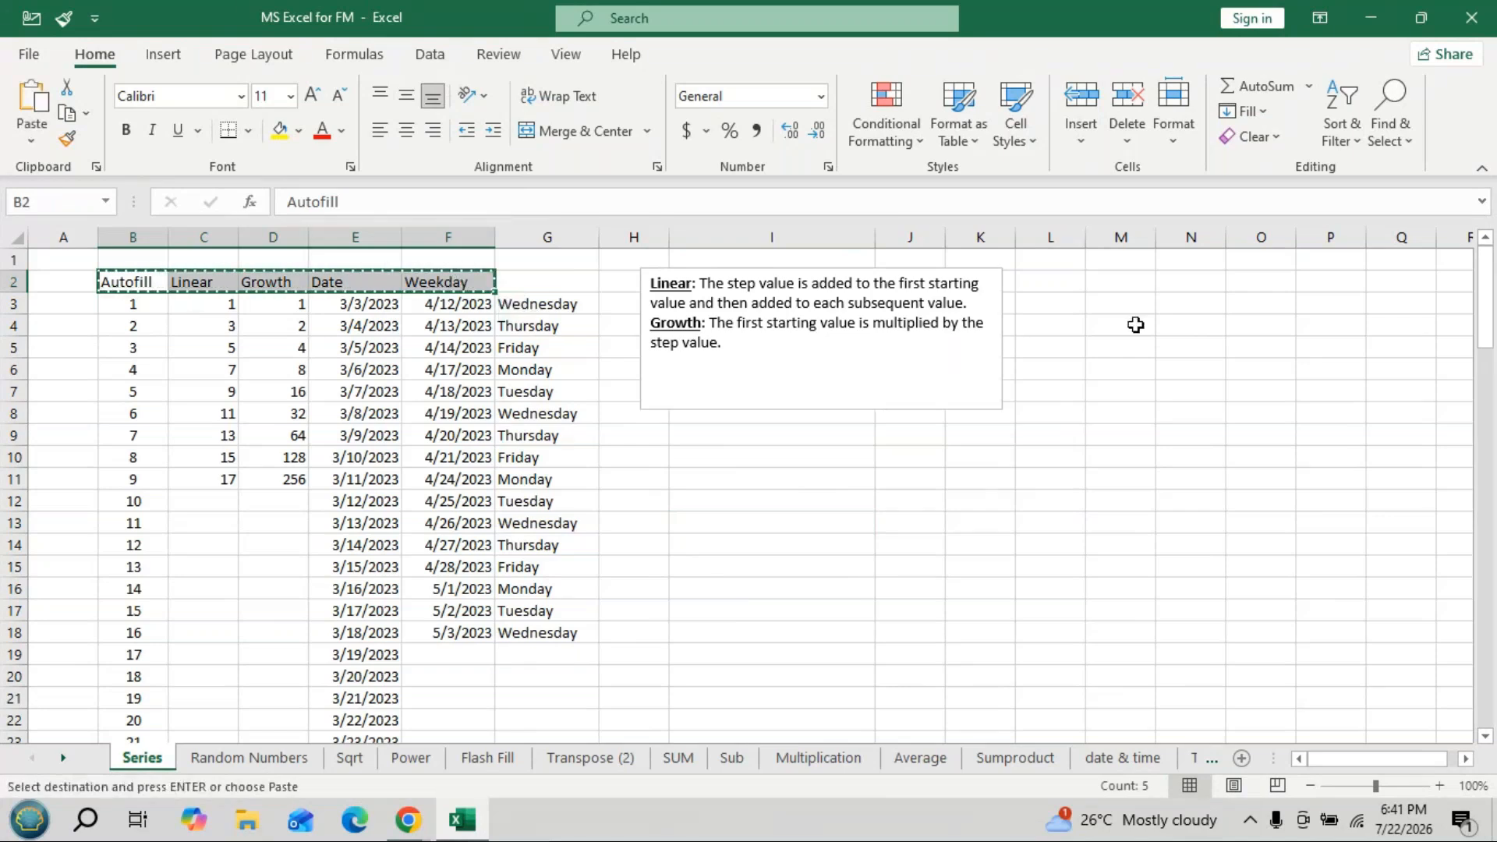
click(1170, 289)
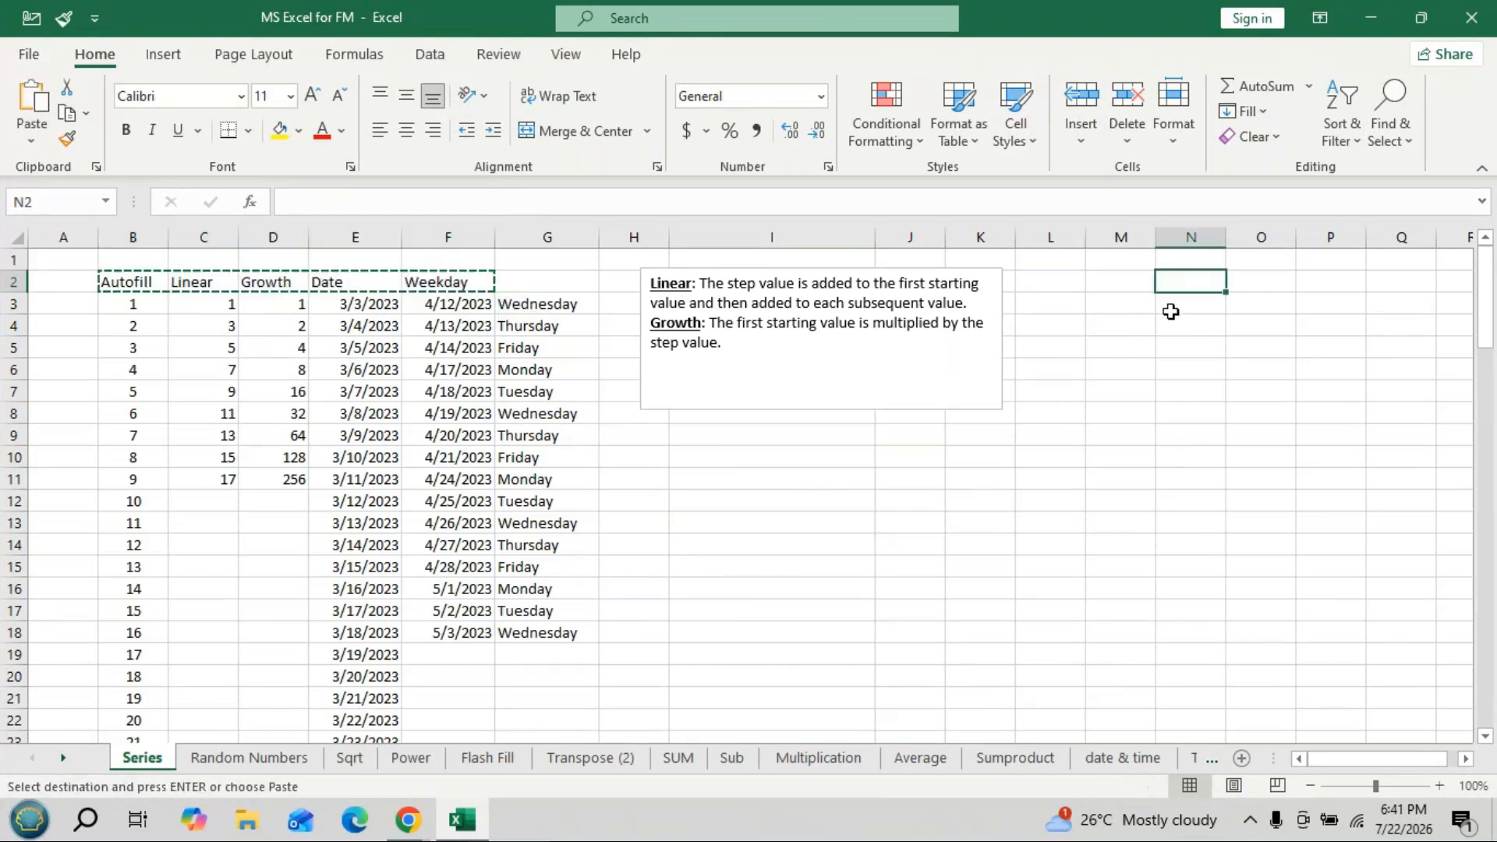
click(1119, 283)
key(ctrl+v)
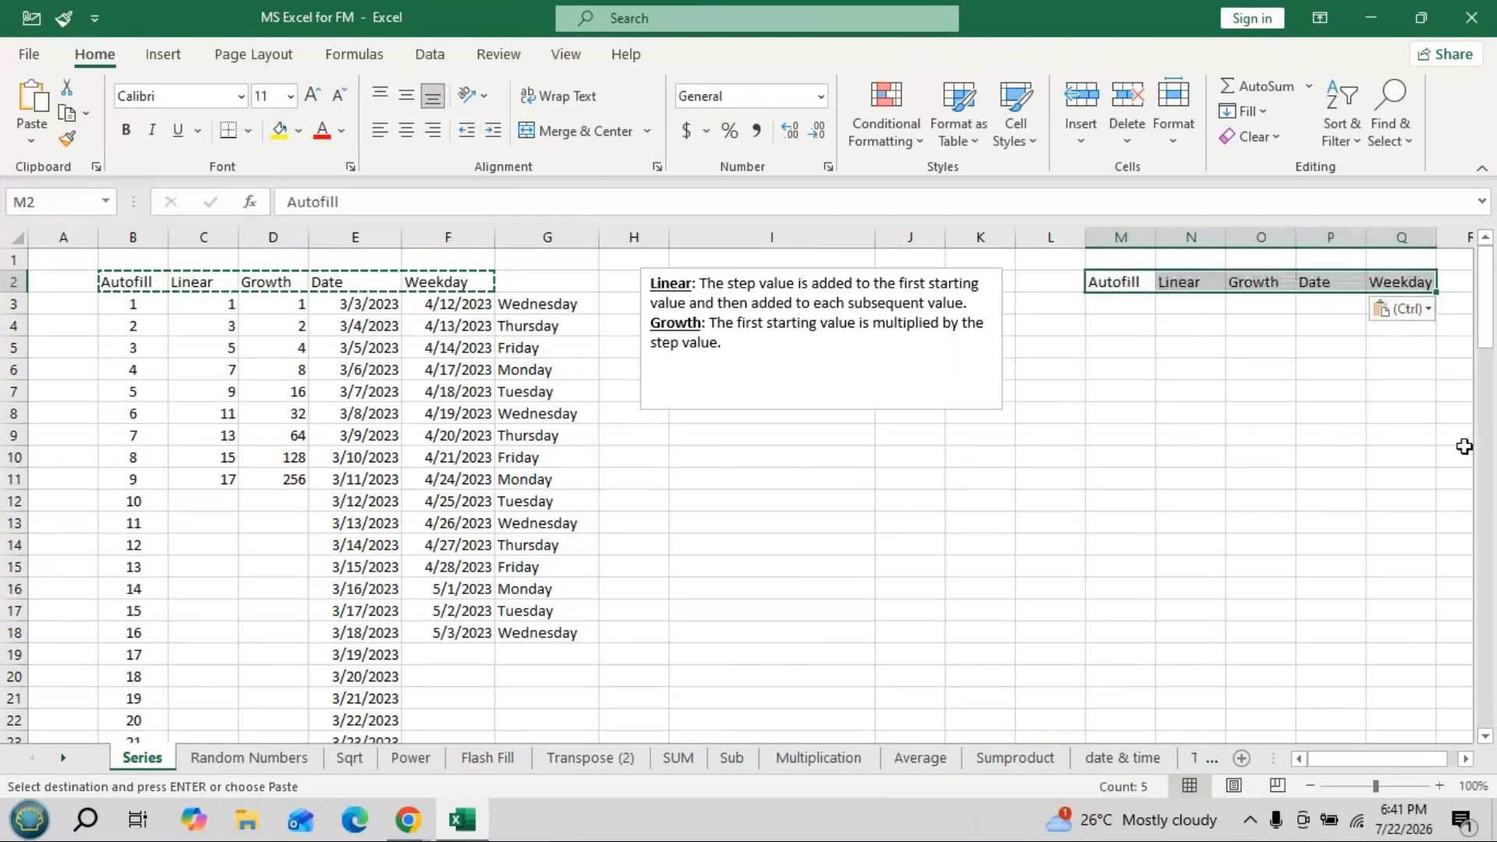
Enter 1 in M4 and 2 in M5, then extend the sequence down column M to row 39.
key(Down)
key(Down)
drag(1452, 764, 1469, 760)
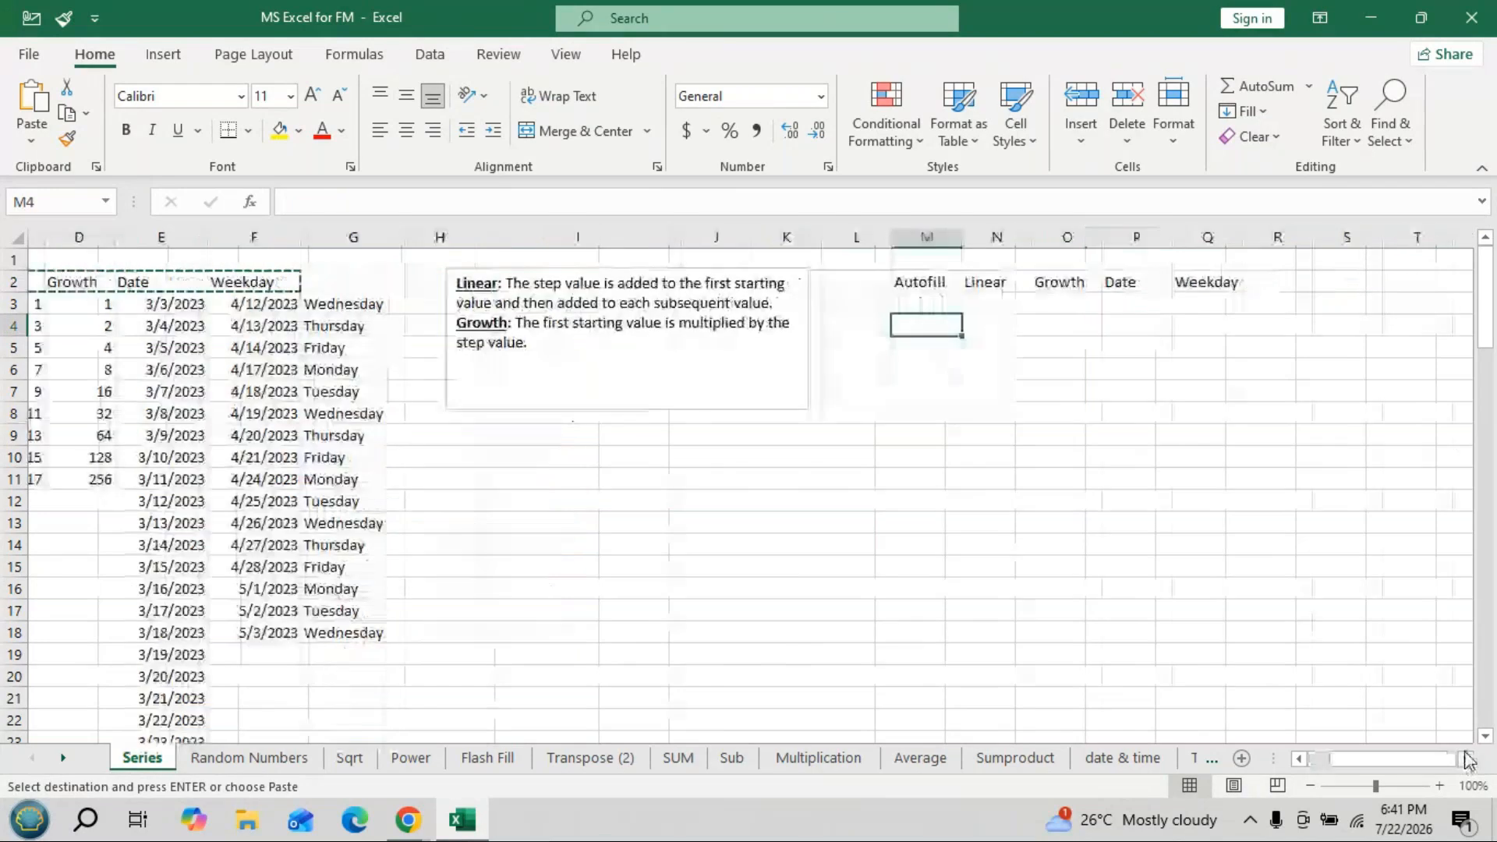
click(1466, 758)
click(540, 306)
click(482, 332)
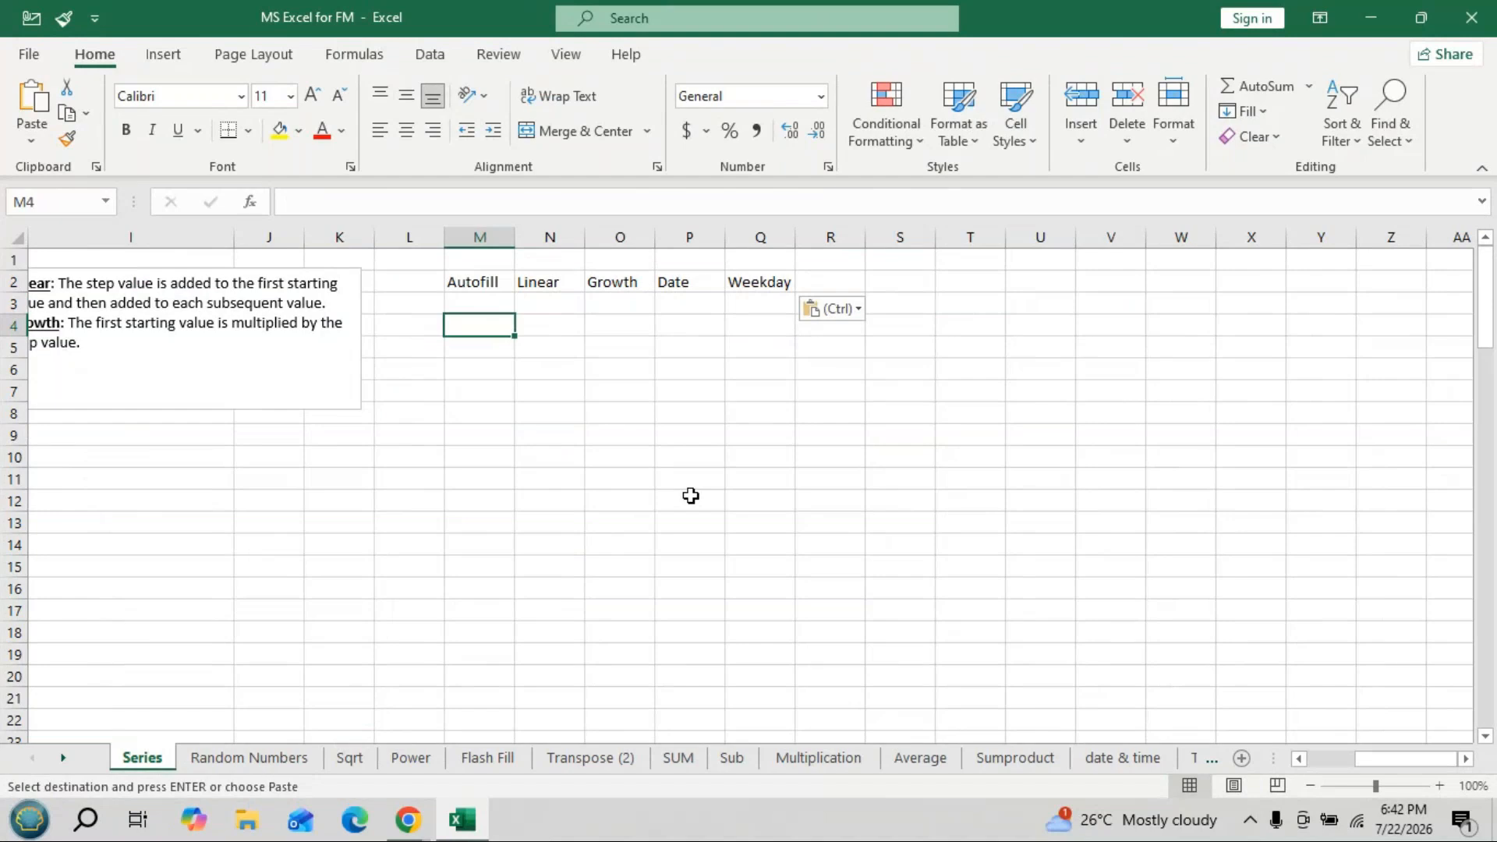
text(1)
key(Return)
text(2)
key(Return)
drag(492, 324, 535, 755)
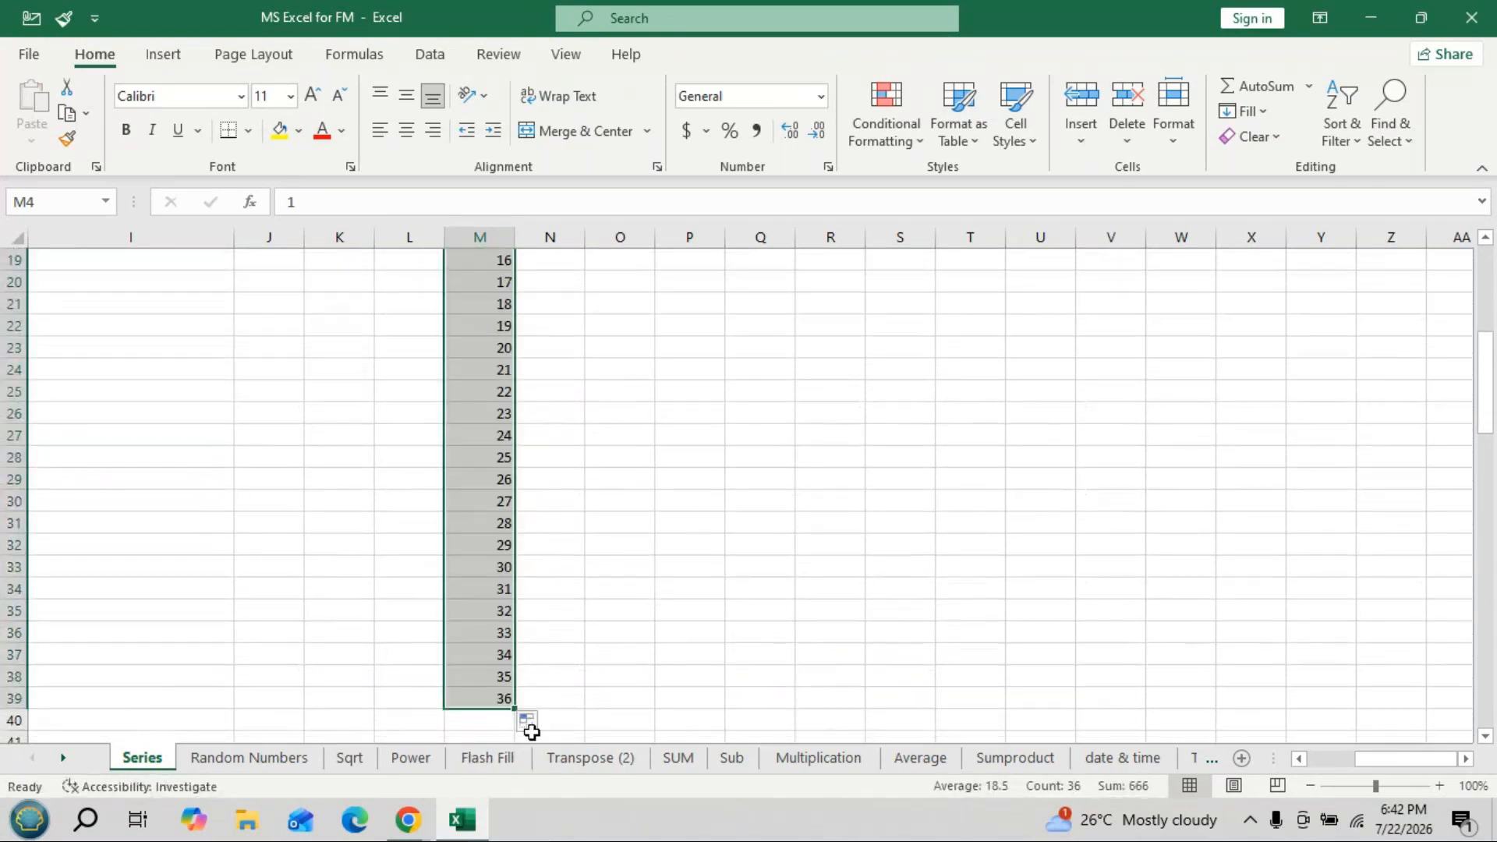
Clear the extended number sequence from M4:M39 and select M4 again.
scroll(615, 628, up, 6)
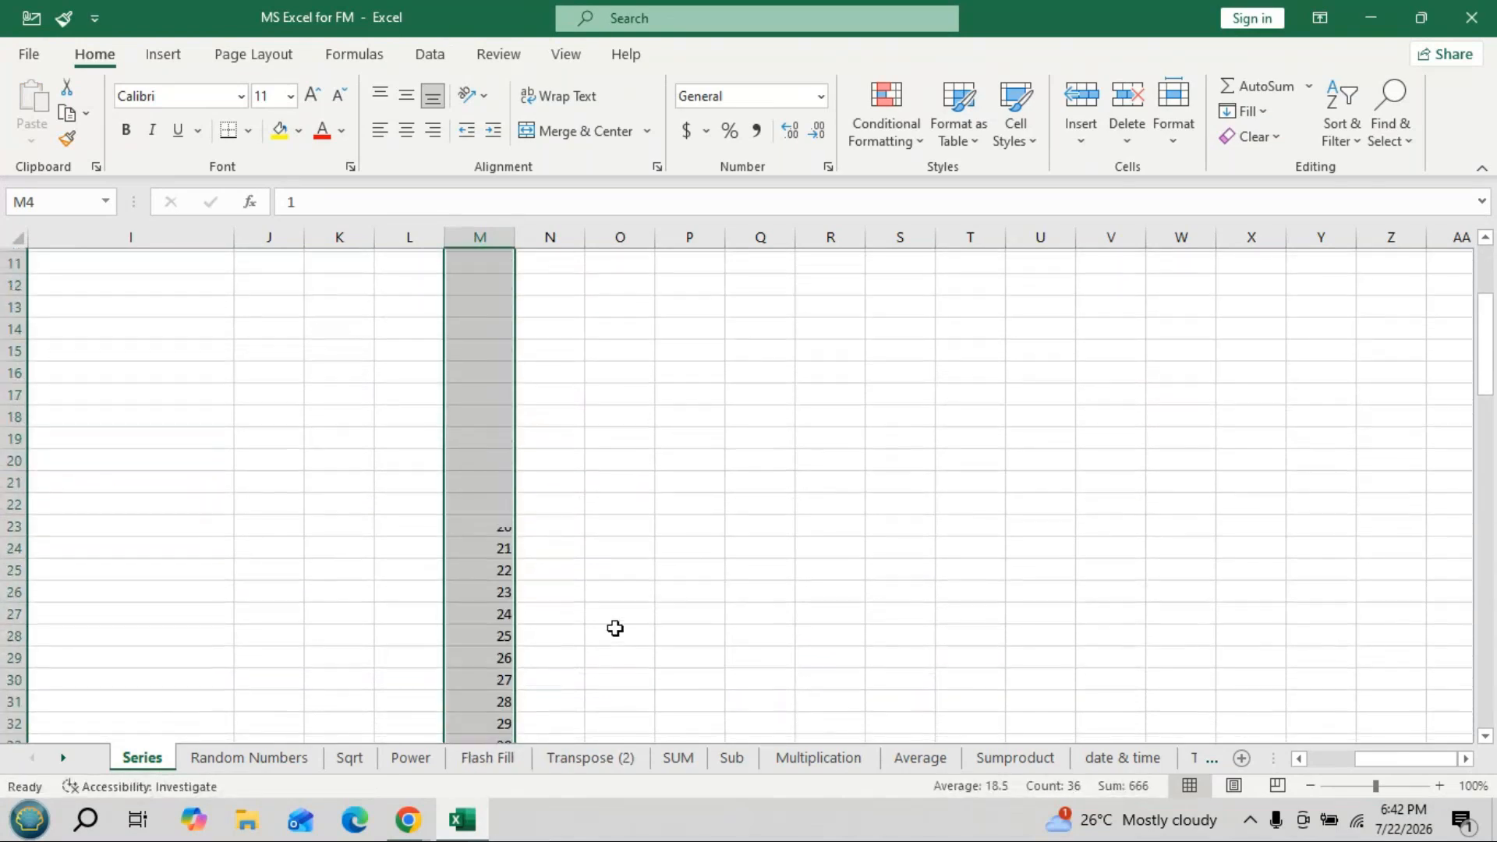
key(Delete)
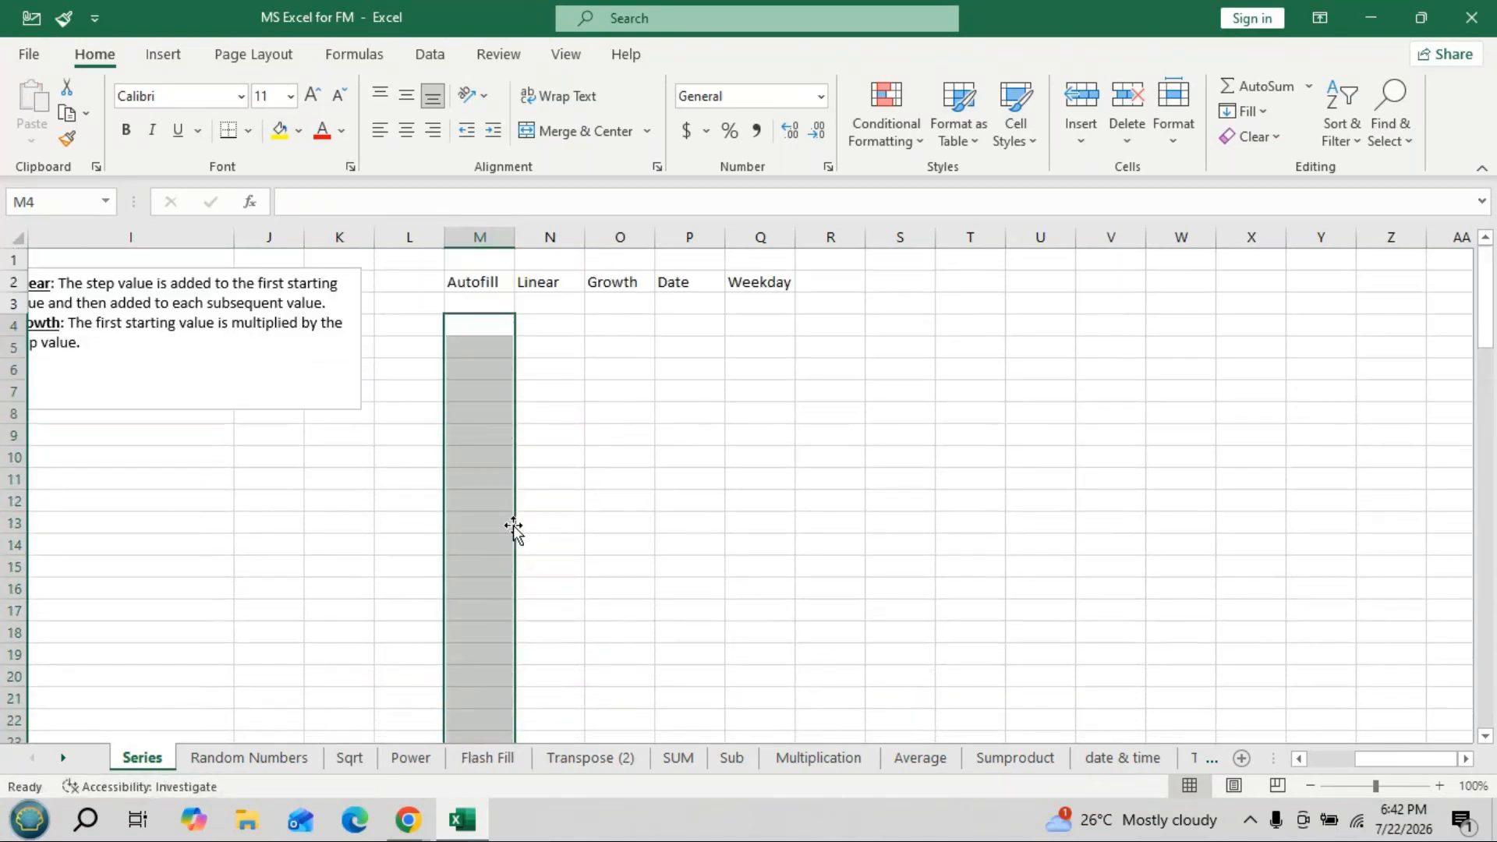
click(471, 328)
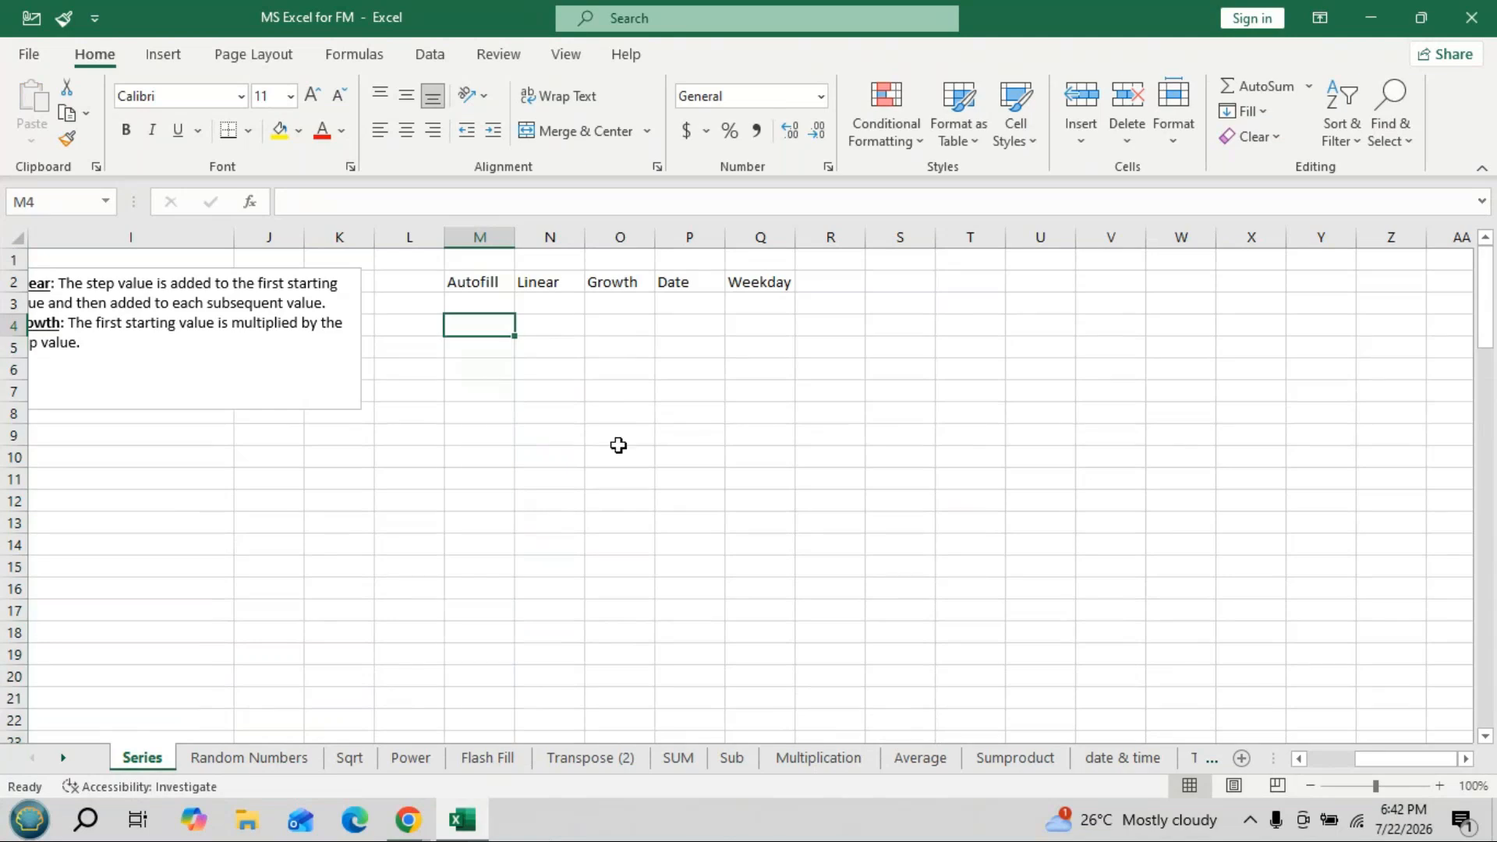
Enter 1 in M4 and fill a linear series down the column with the stop value 5000.
text(1)
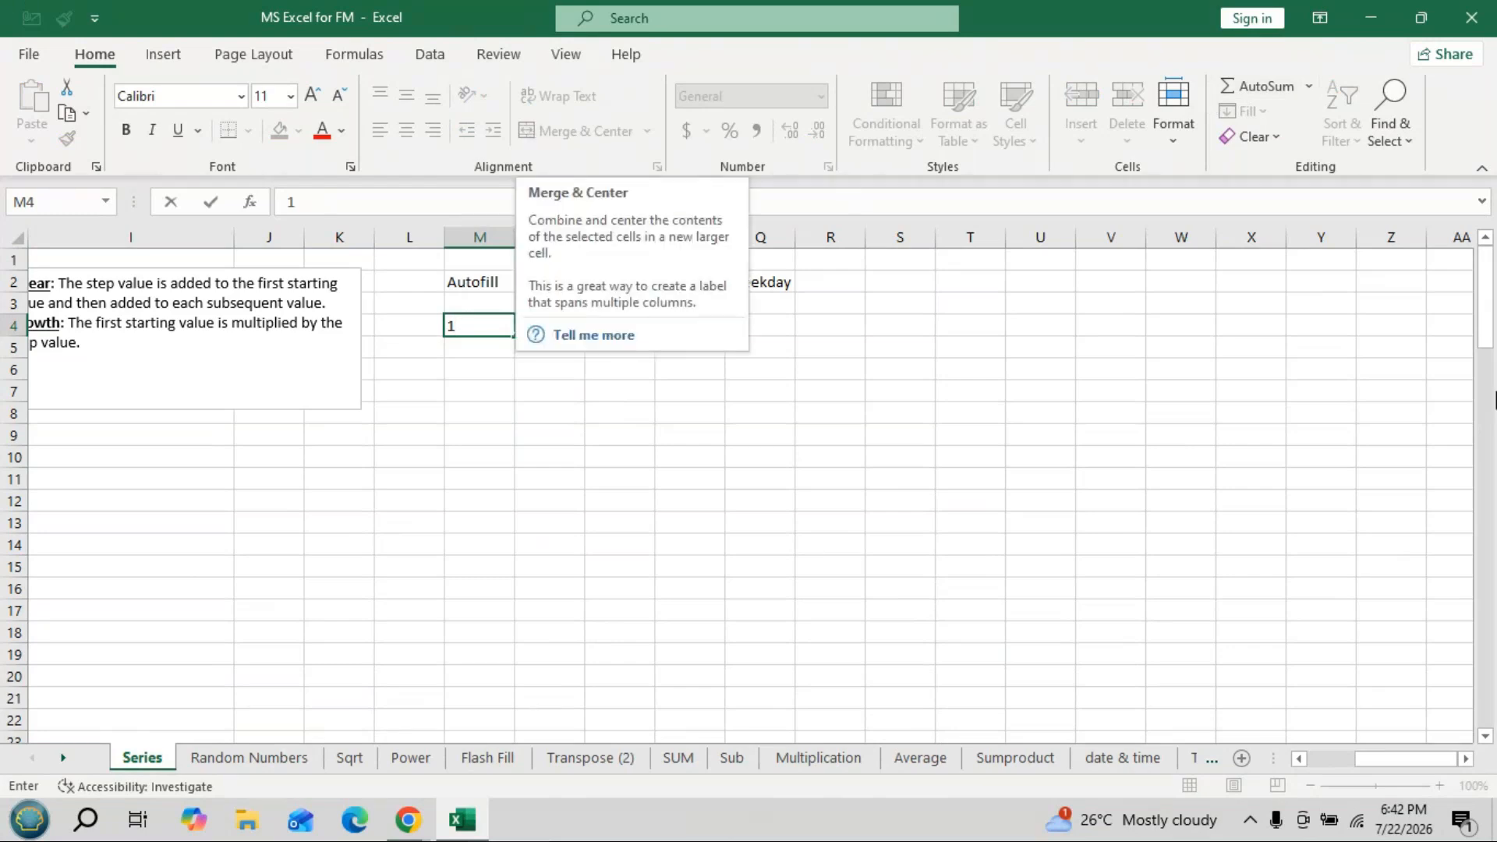
key(ctrl+Return)
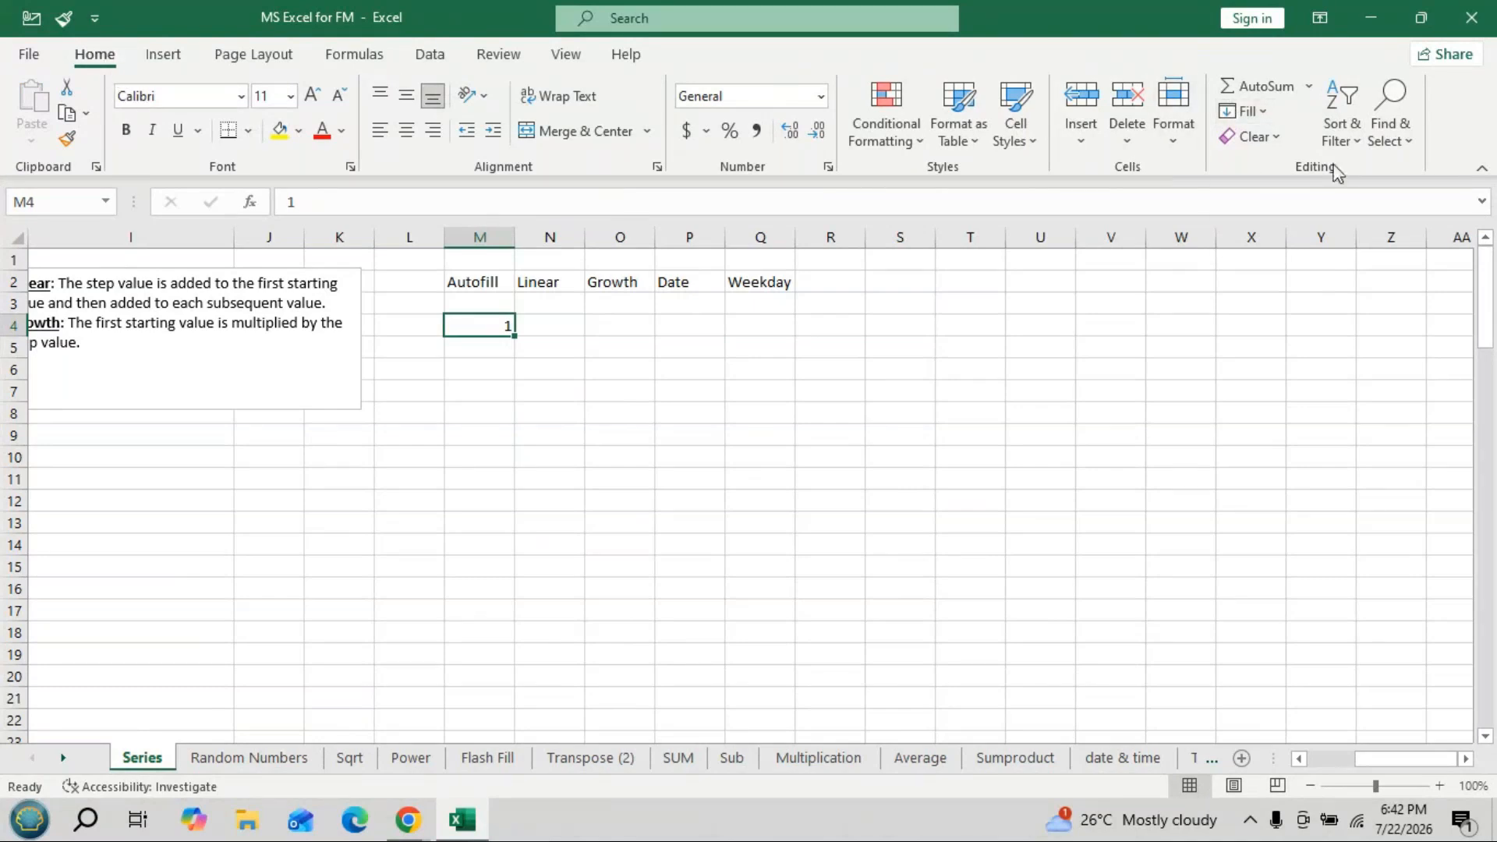
click(1265, 114)
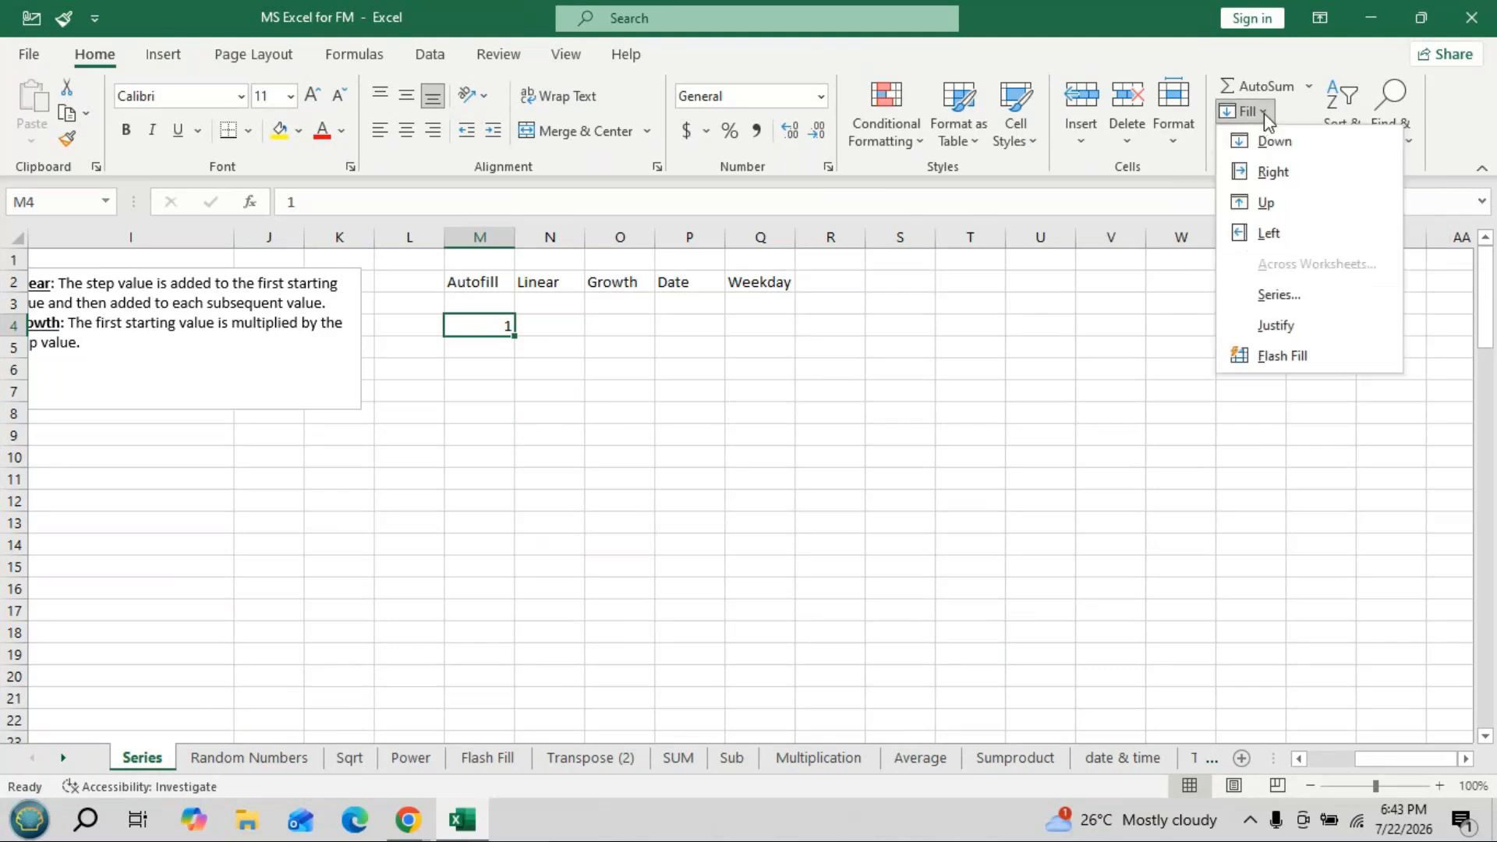
click(1299, 295)
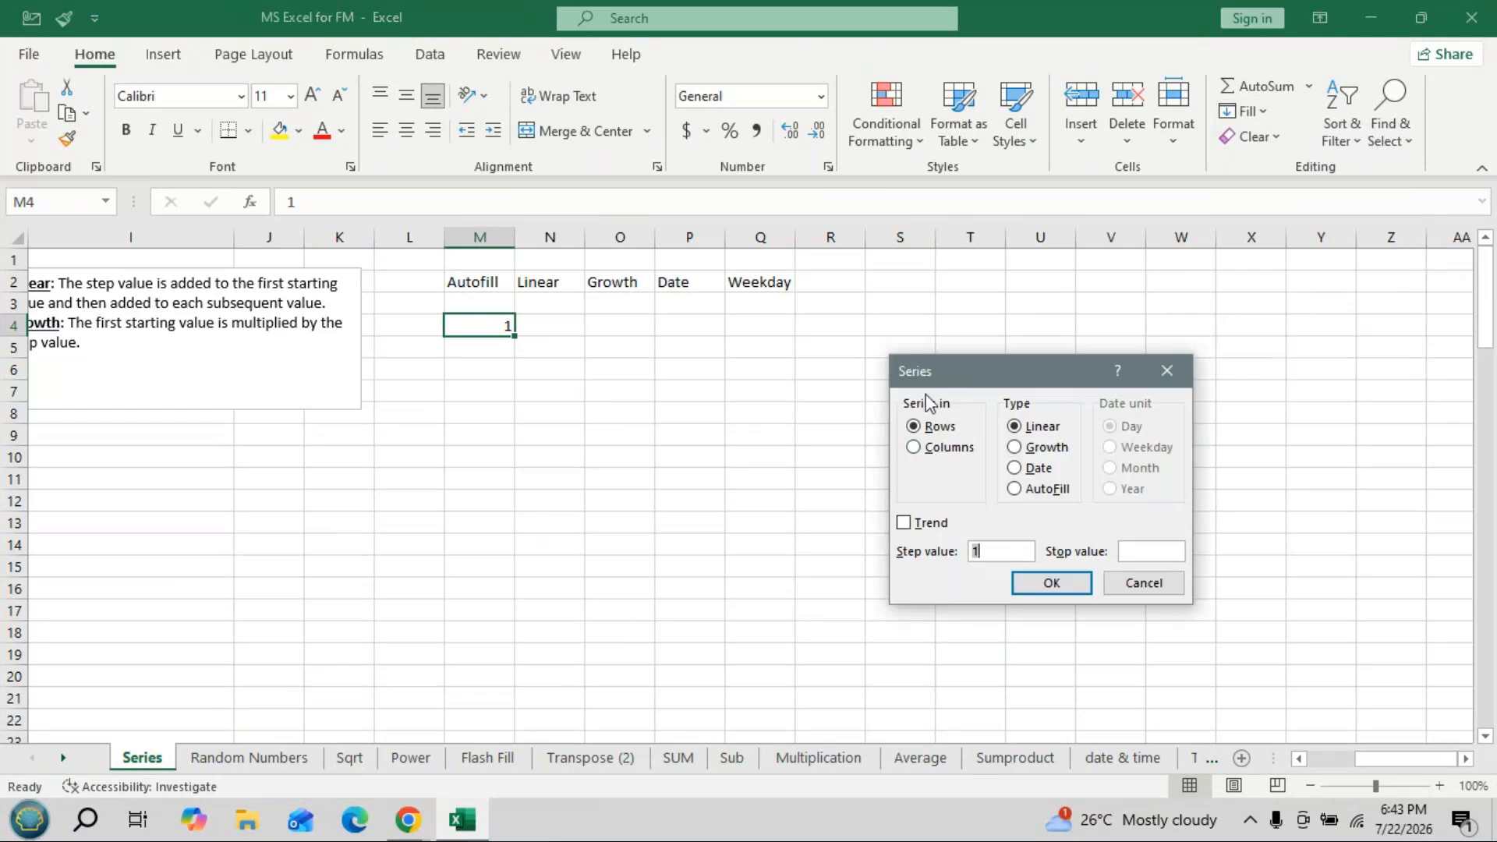
drag(1024, 368, 1032, 301)
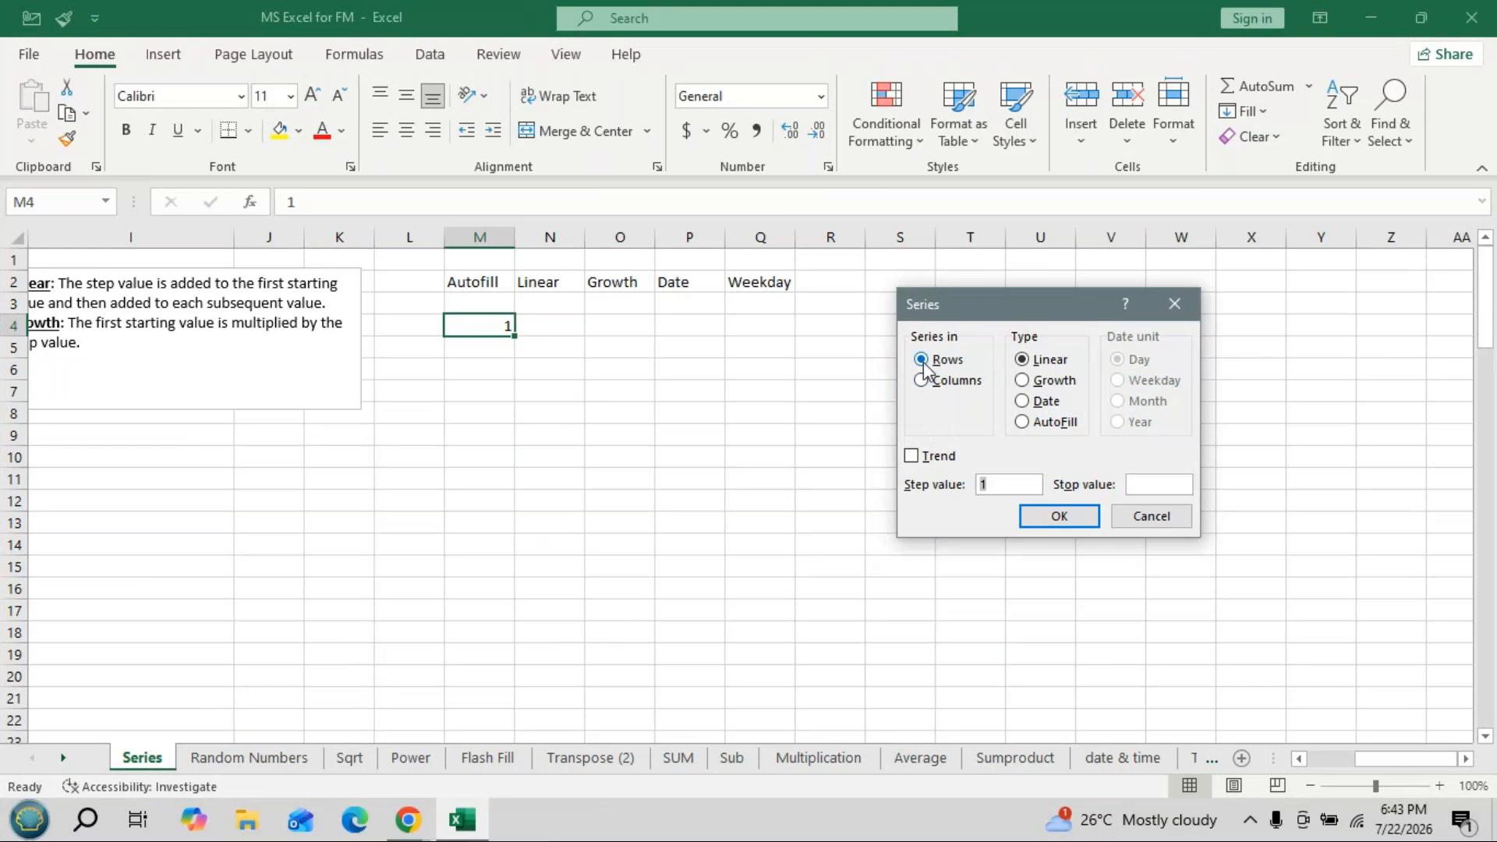
click(924, 383)
text(5000)
click(1059, 516)
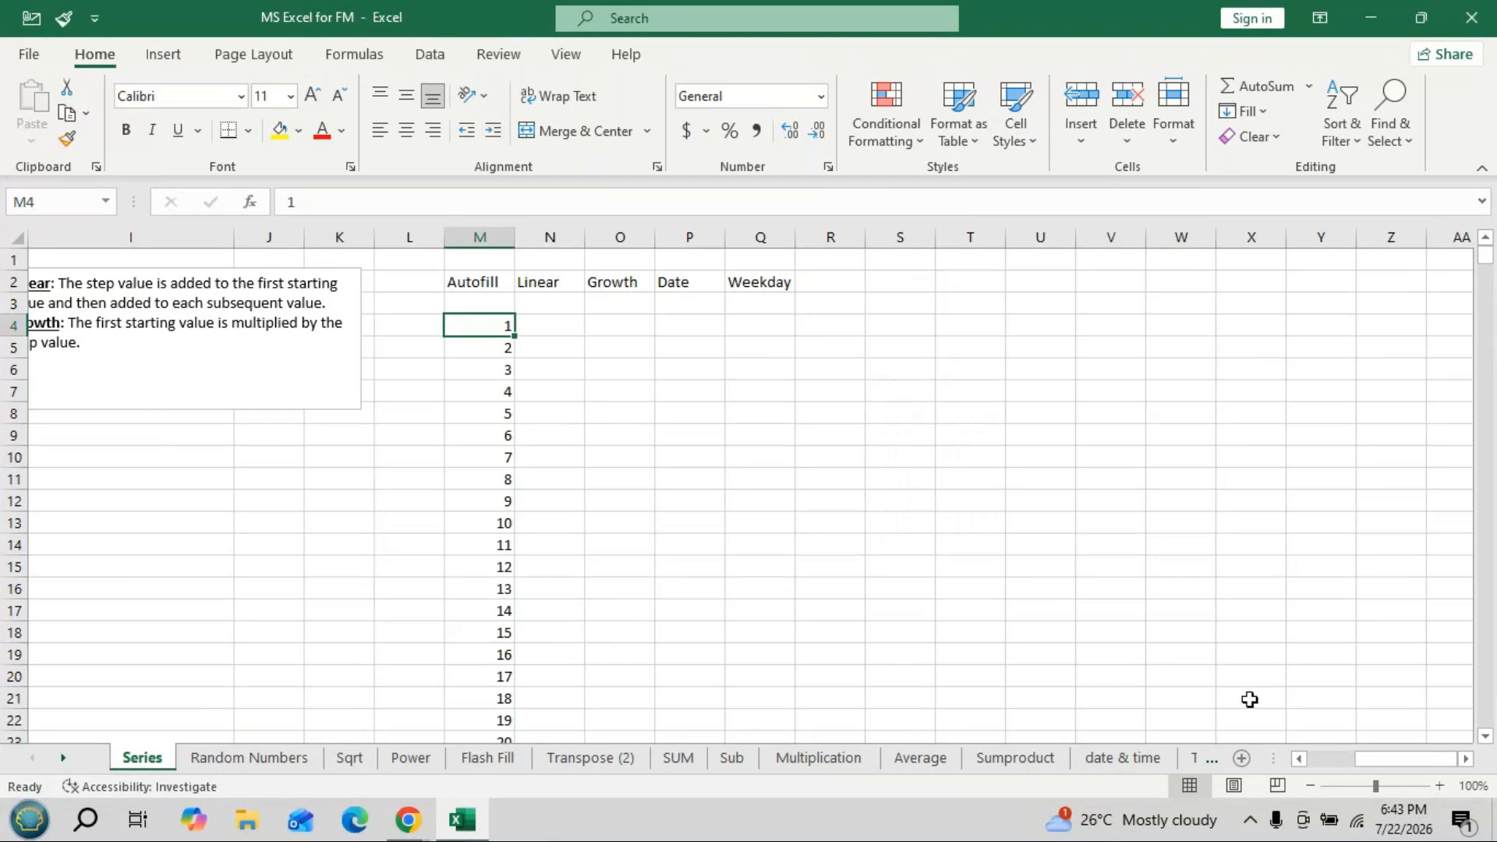
Check the end of the filled series in column M and return to its start.
key(shift+Down)
key(ctrl+shift+Down)
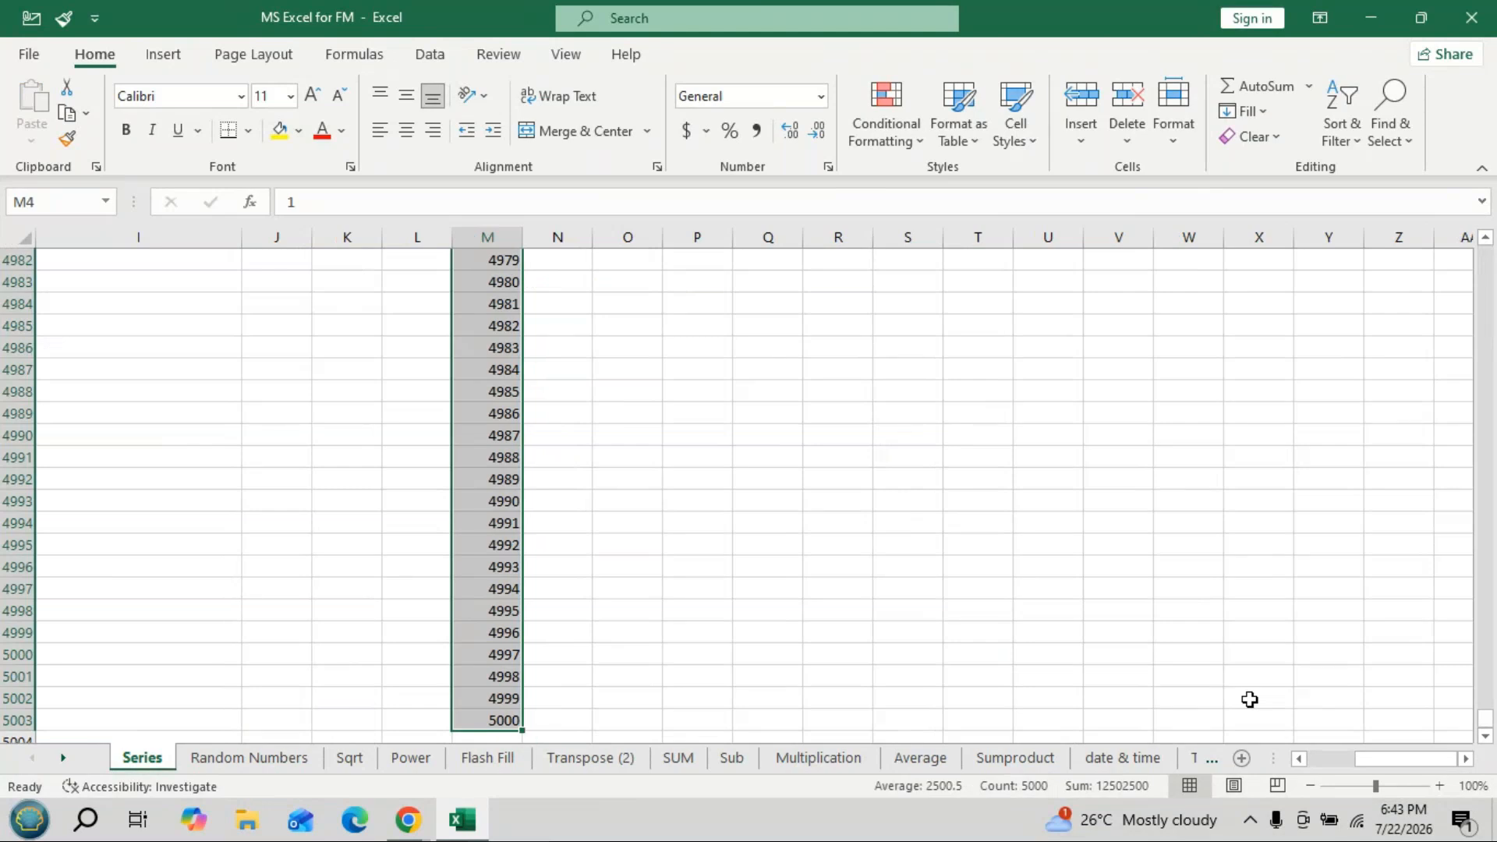
key(ctrl+shift+Up)
scroll(1255, 643, up, 1)
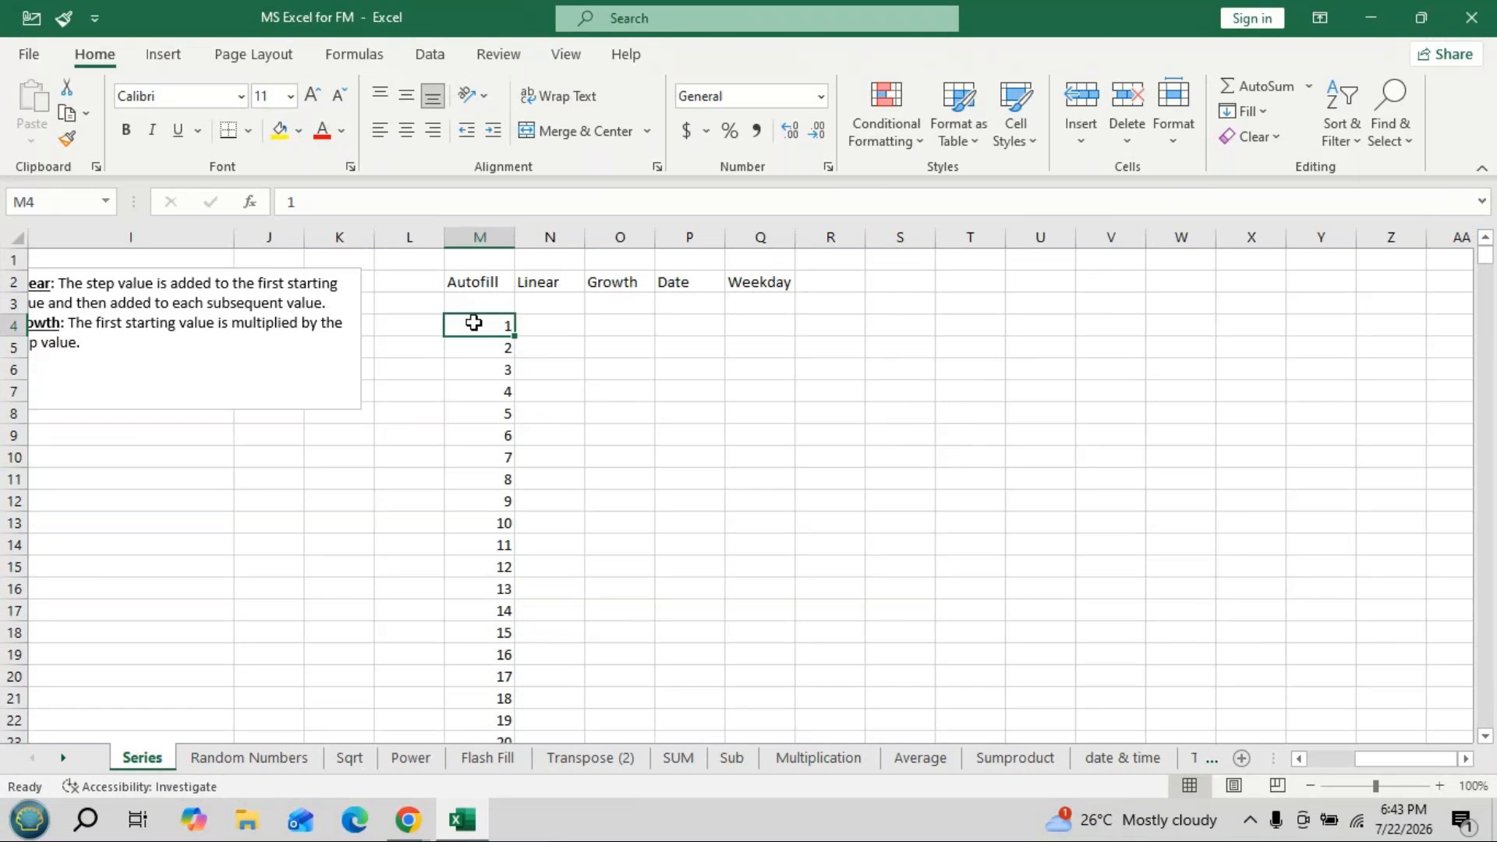
Clear the whole number series from M4 down to row 5003.
key(ctrl+shift+Down)
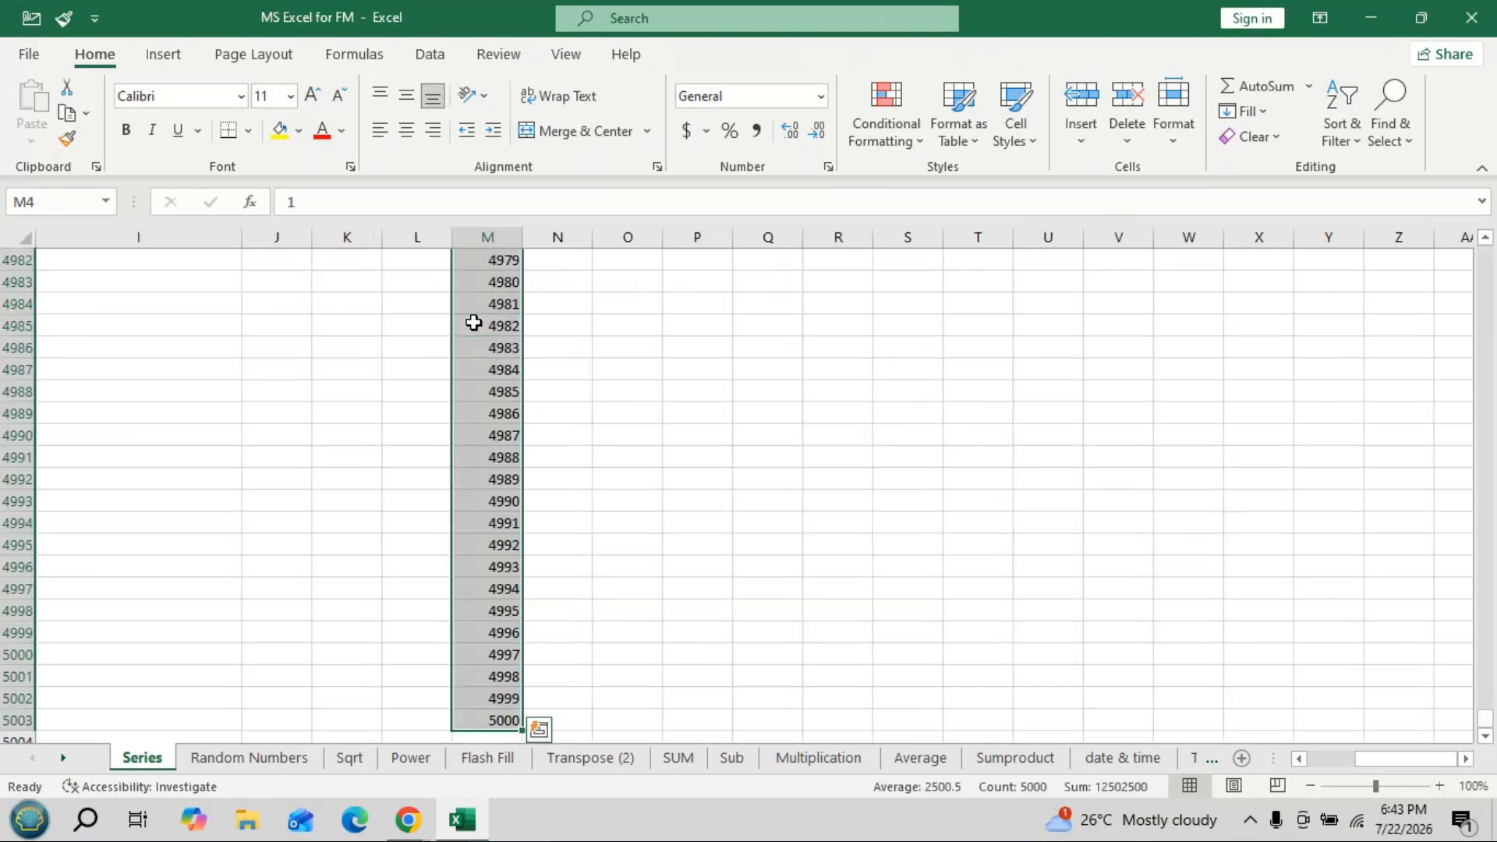
key(Delete)
click(474, 323)
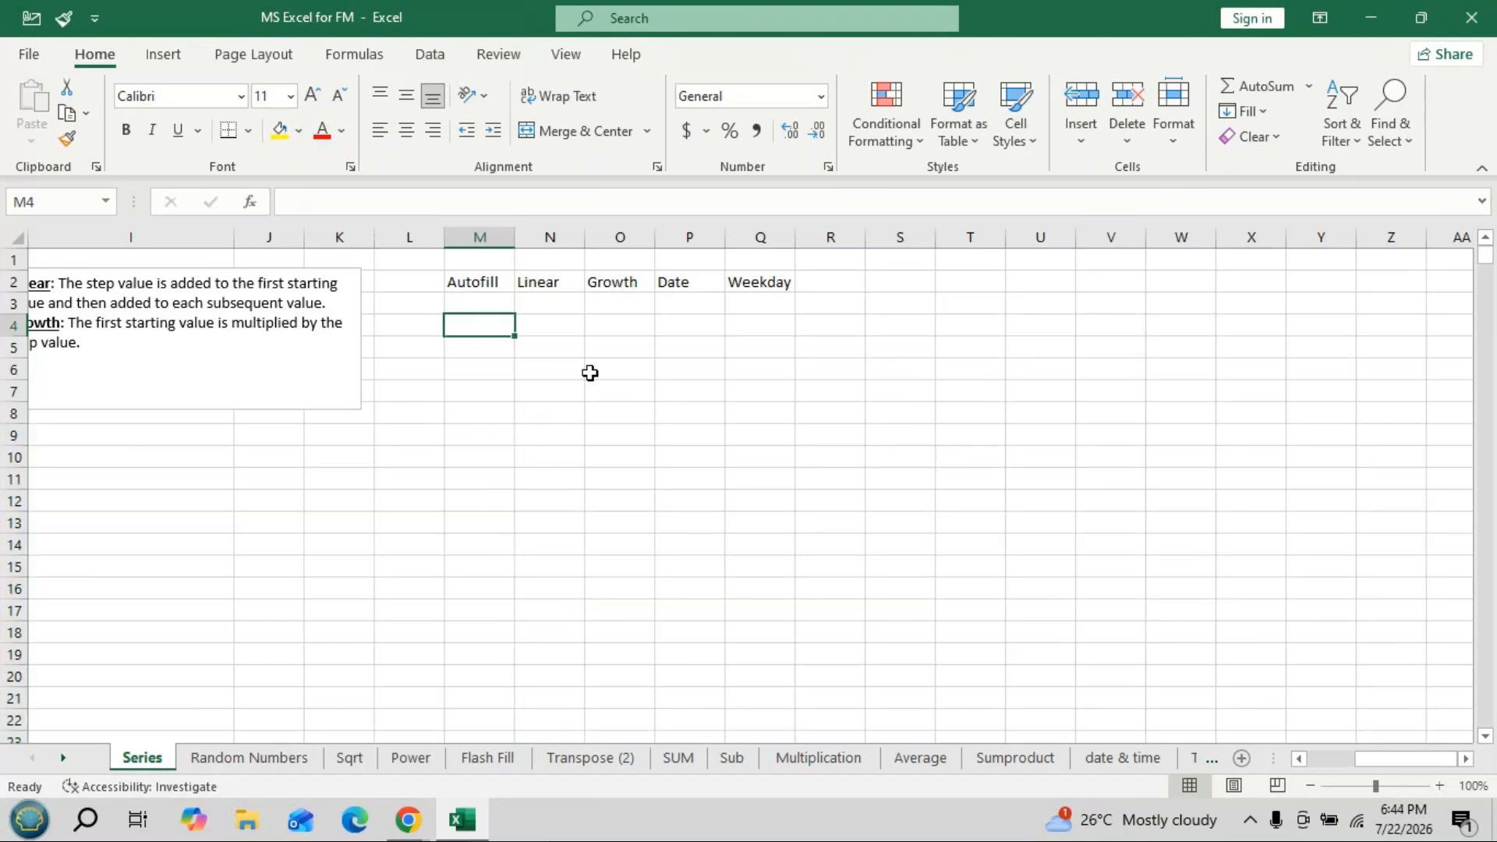
Re-enter 1 in M4 and recreate the linear series in columns up to the stop value 5000.
text(1)
key(Return)
key(Up)
click(1249, 112)
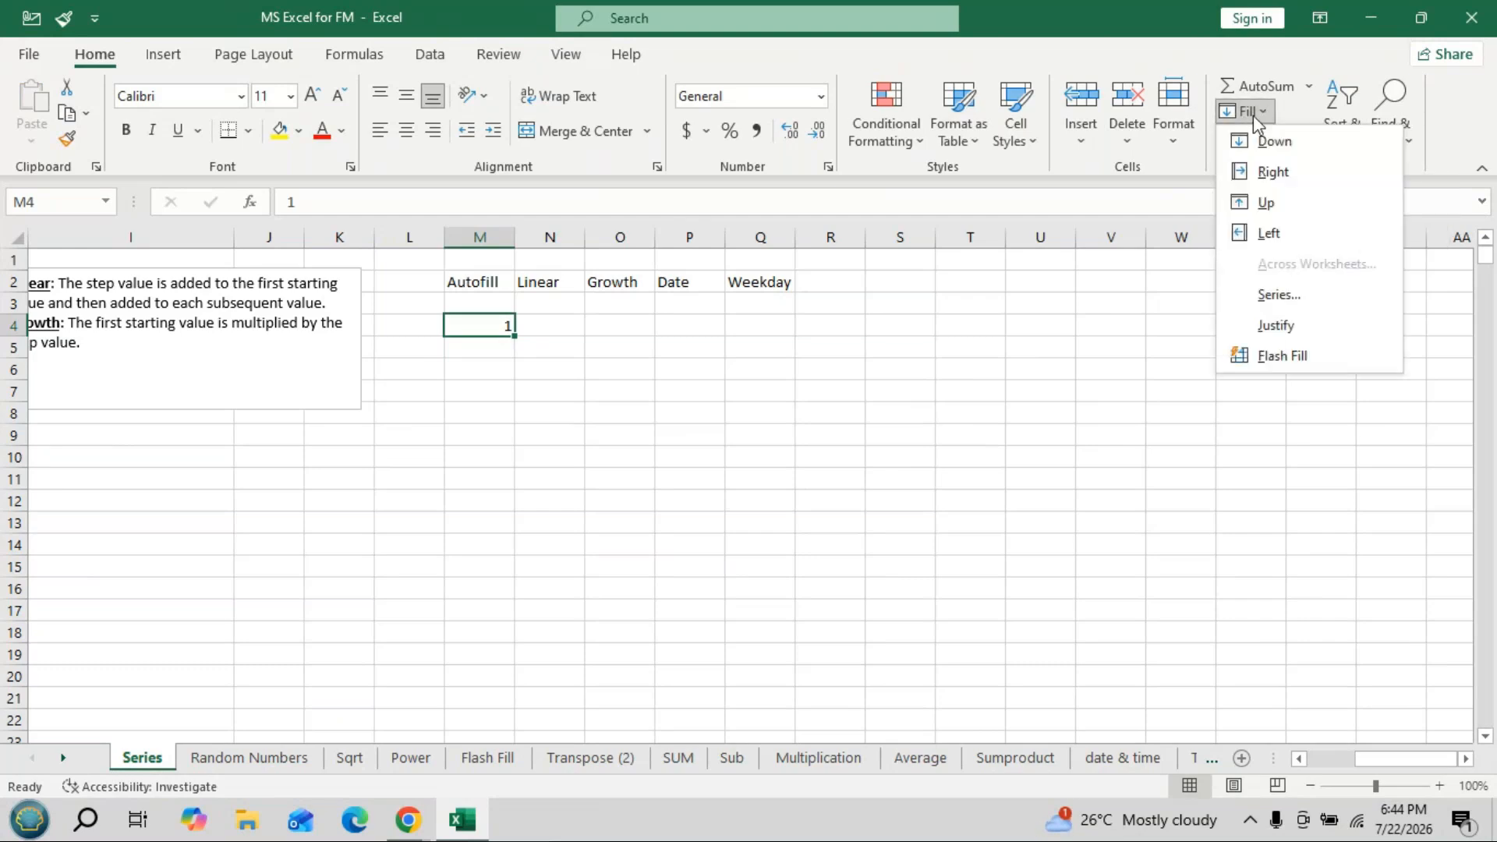
click(1259, 296)
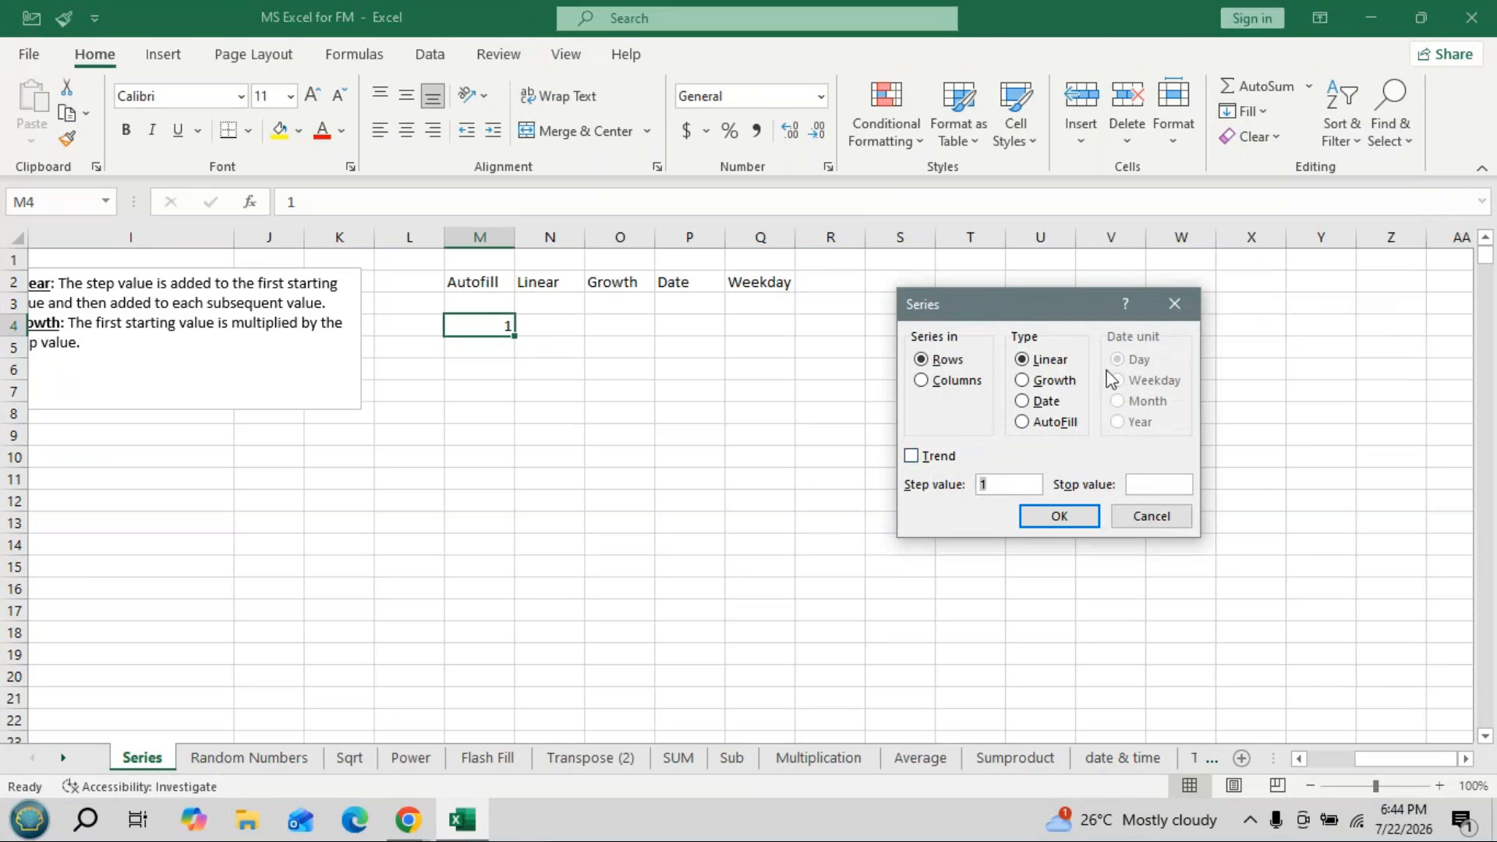
click(922, 382)
click(1146, 486)
text(5000)
click(1059, 516)
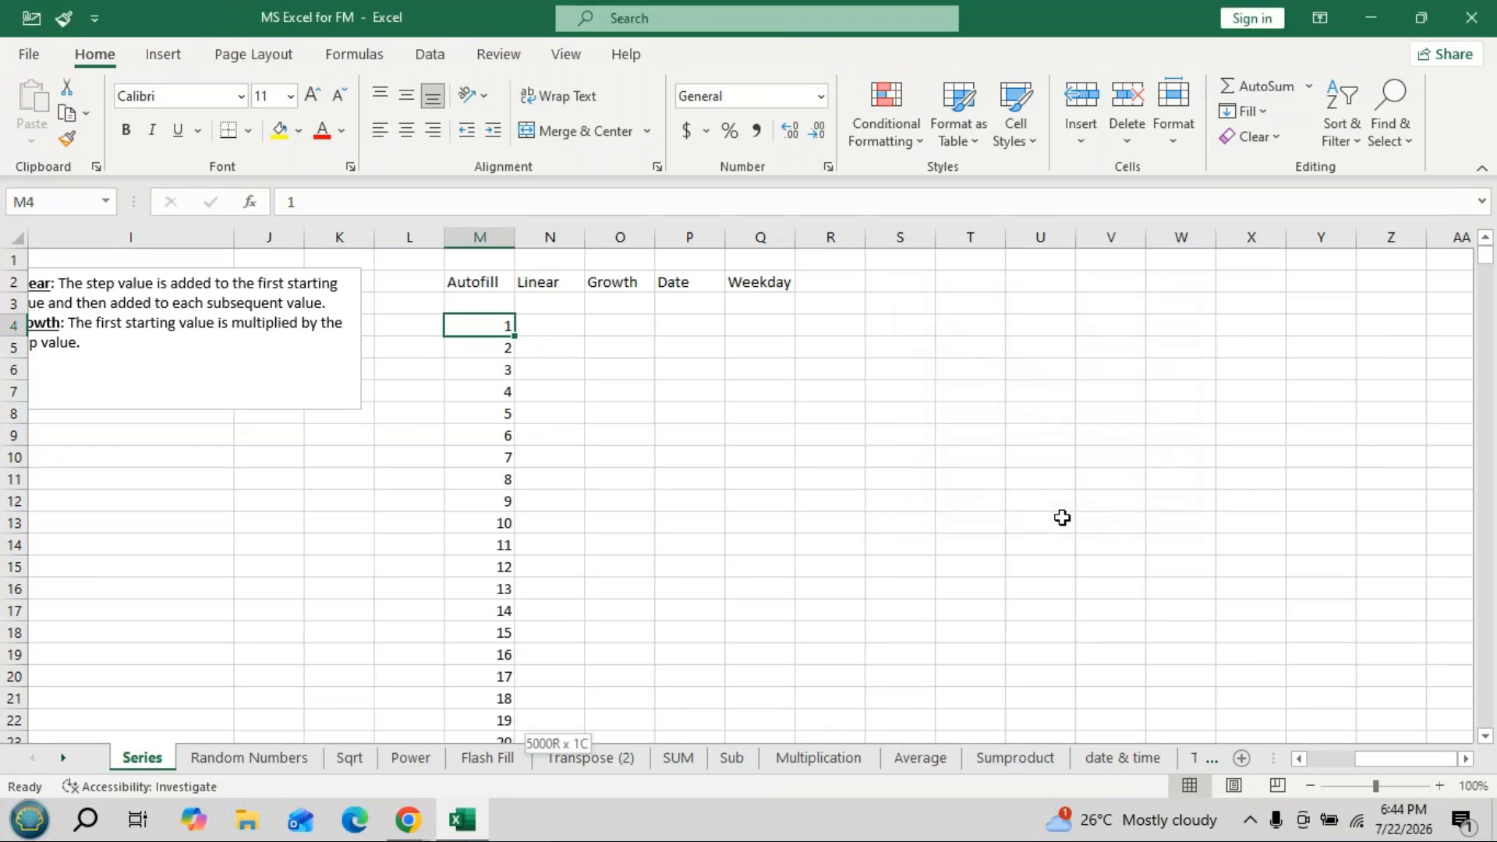
Review the recreated series under Autofill from its first to its last number and back.
key(ctrl+shift+Down)
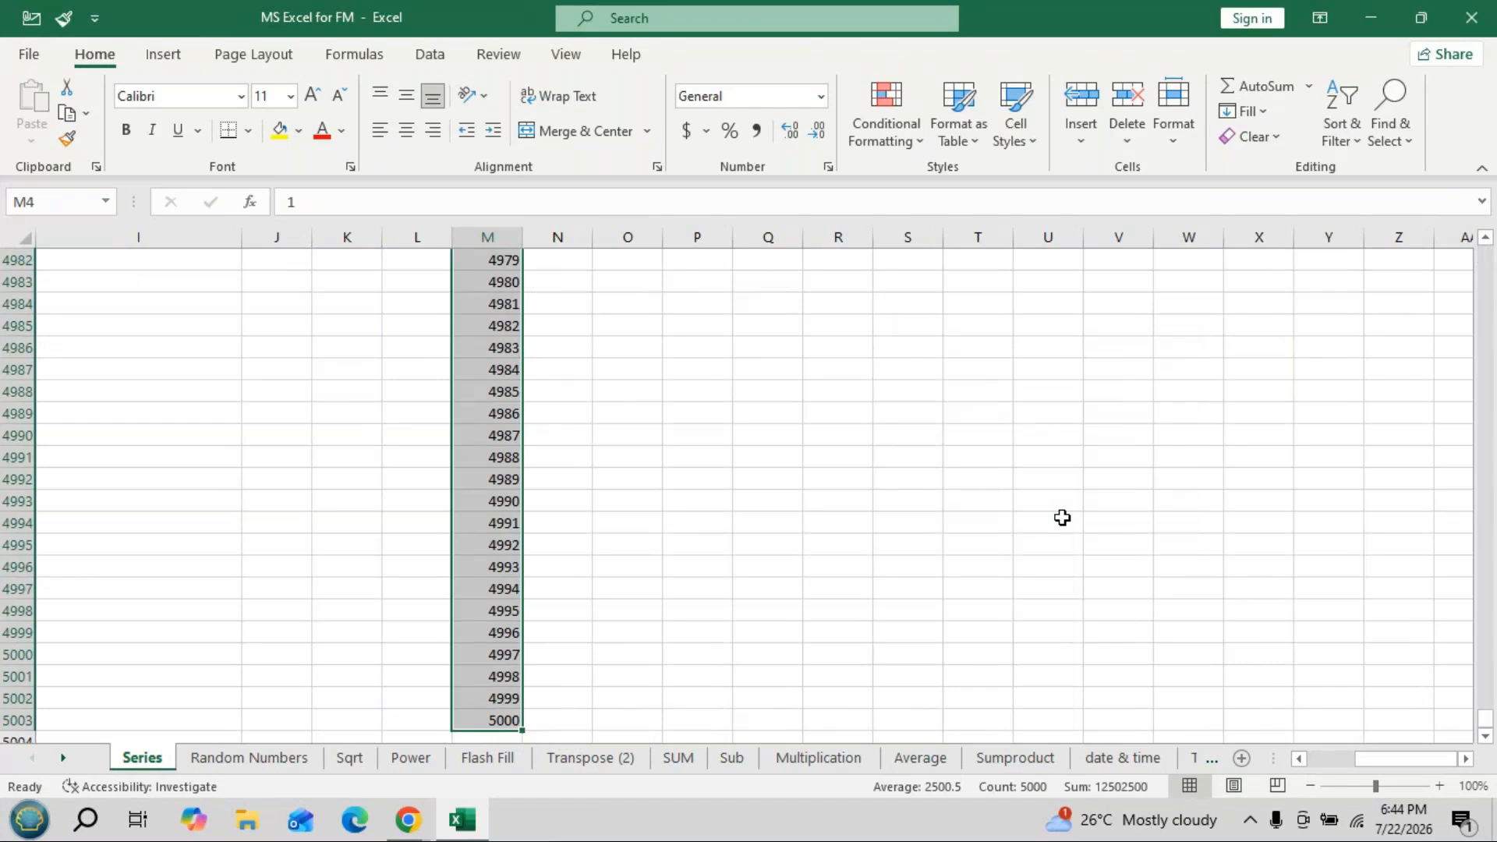
key(ctrl+shift+Up)
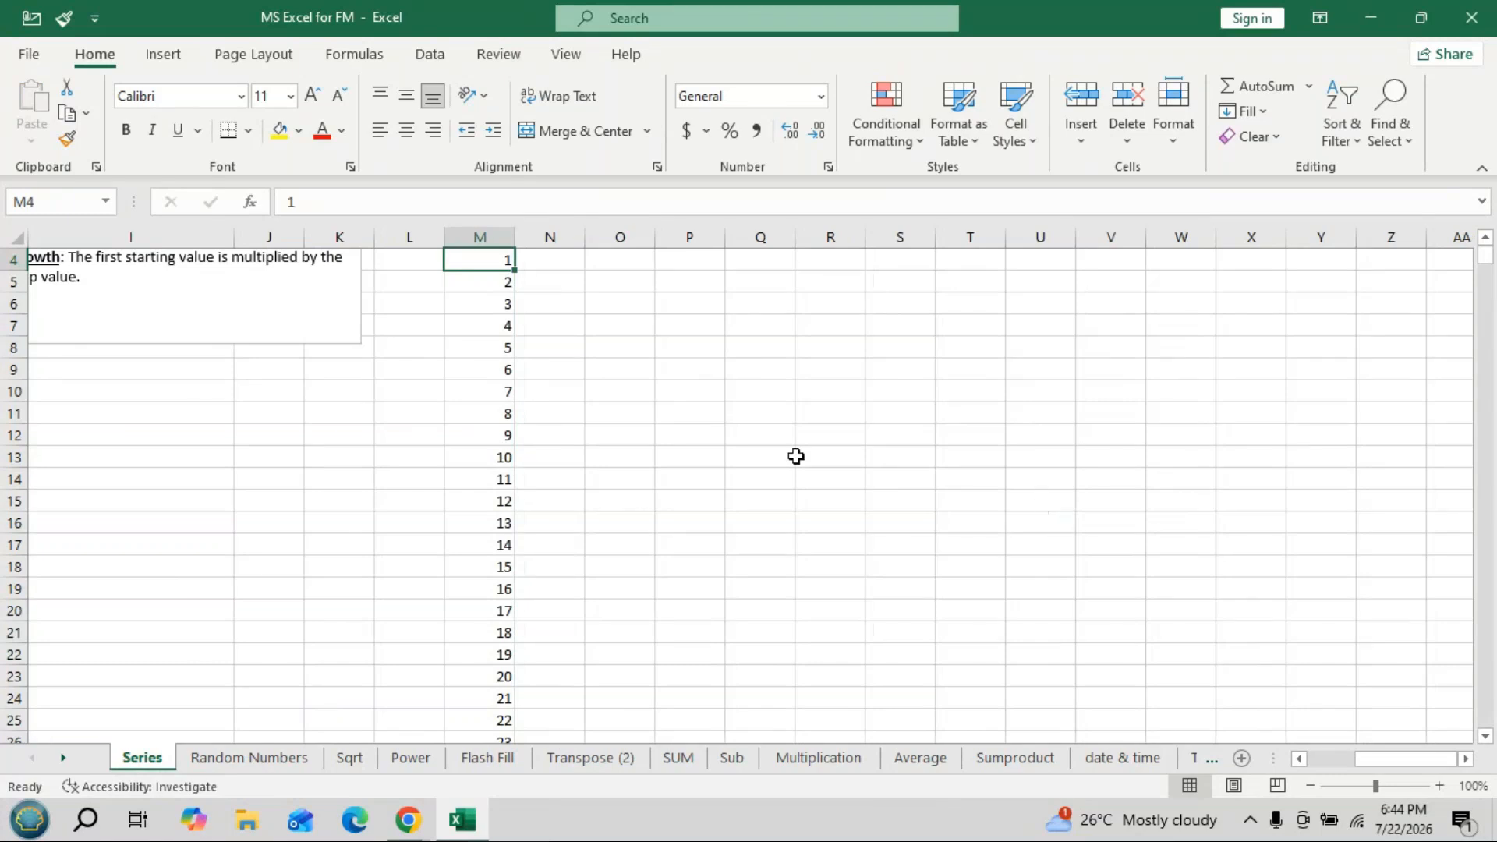
scroll(795, 456, up, 1)
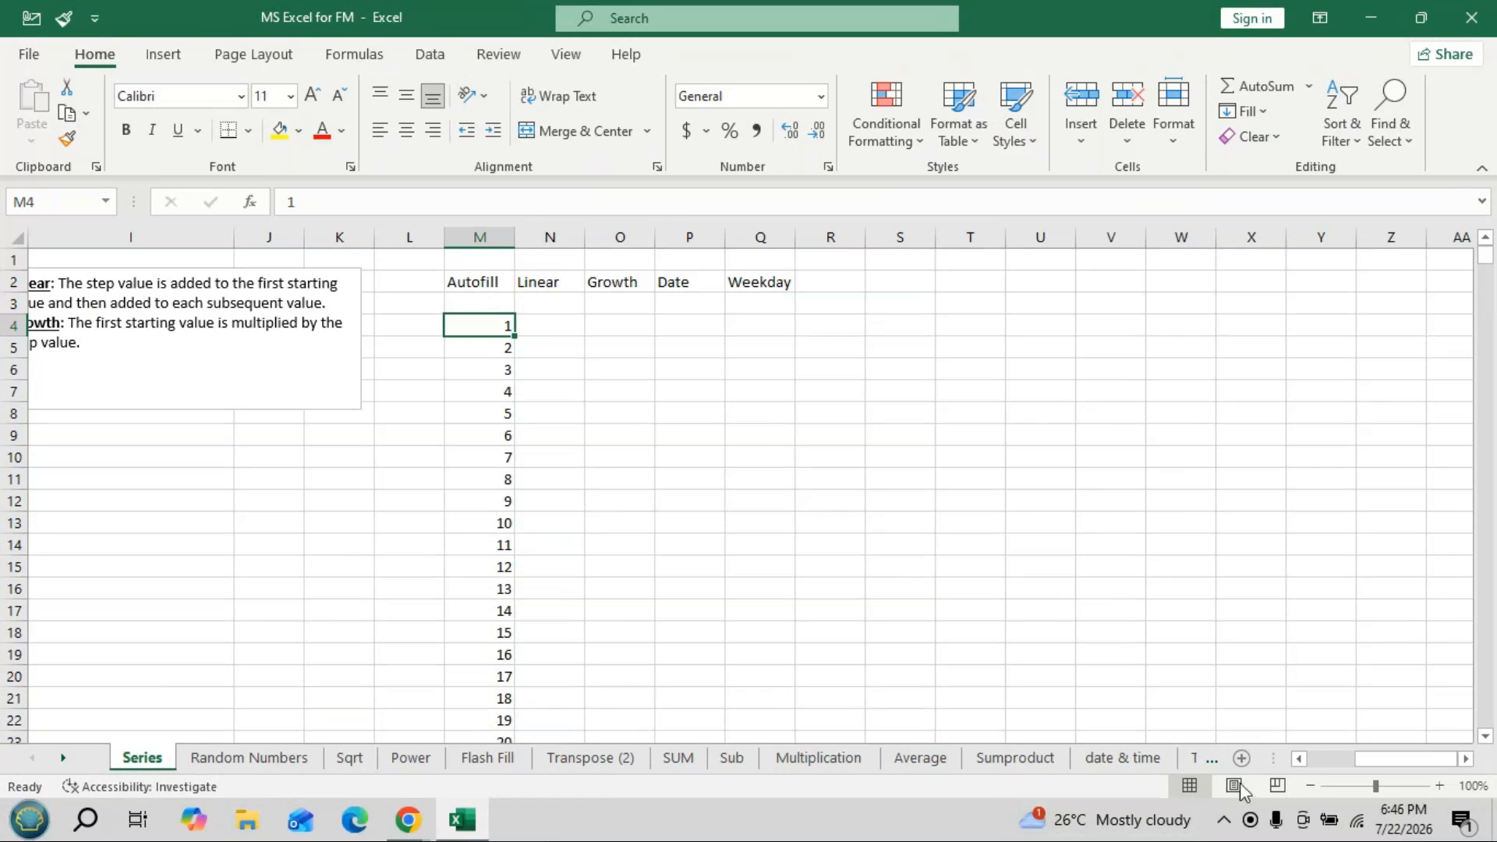
Enter 3 as the starting value in N4 under the Linear heading and keep that cell selected.
drag(1377, 765, 1381, 754)
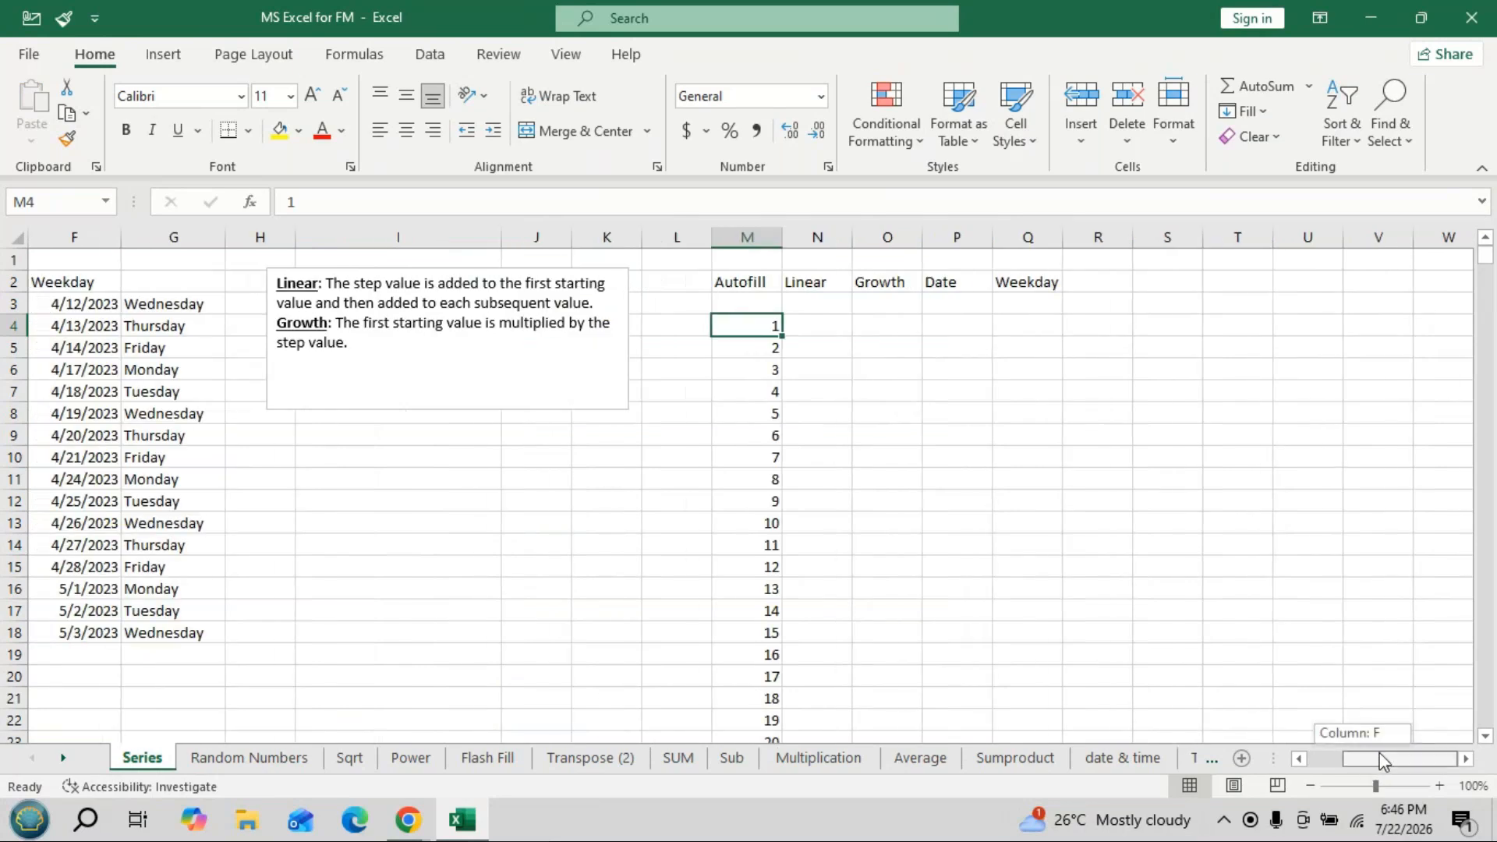
click(1468, 759)
click(1467, 760)
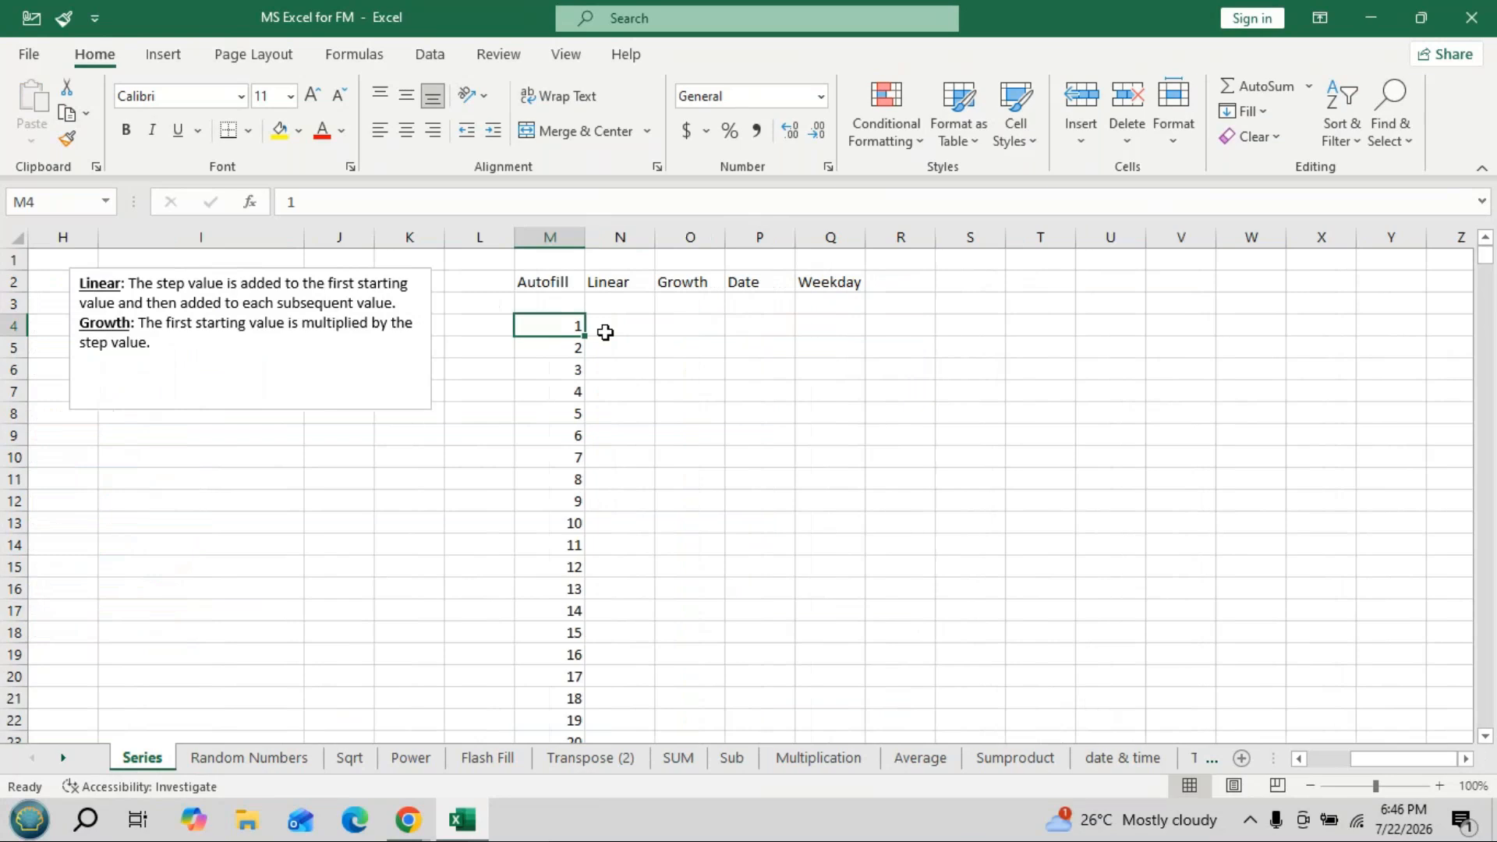
click(630, 327)
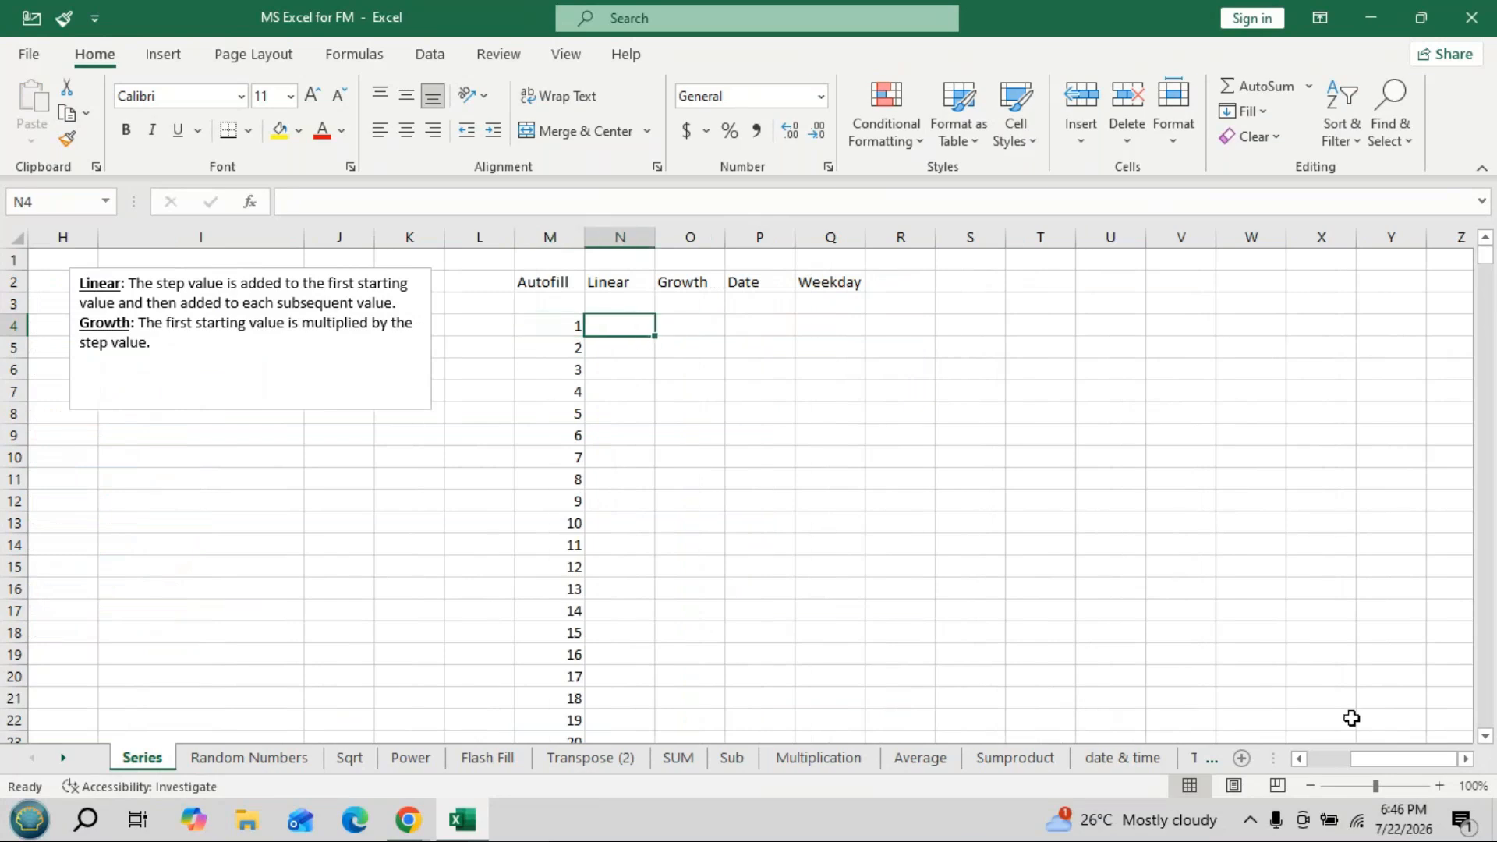
text(3)
key(Return)
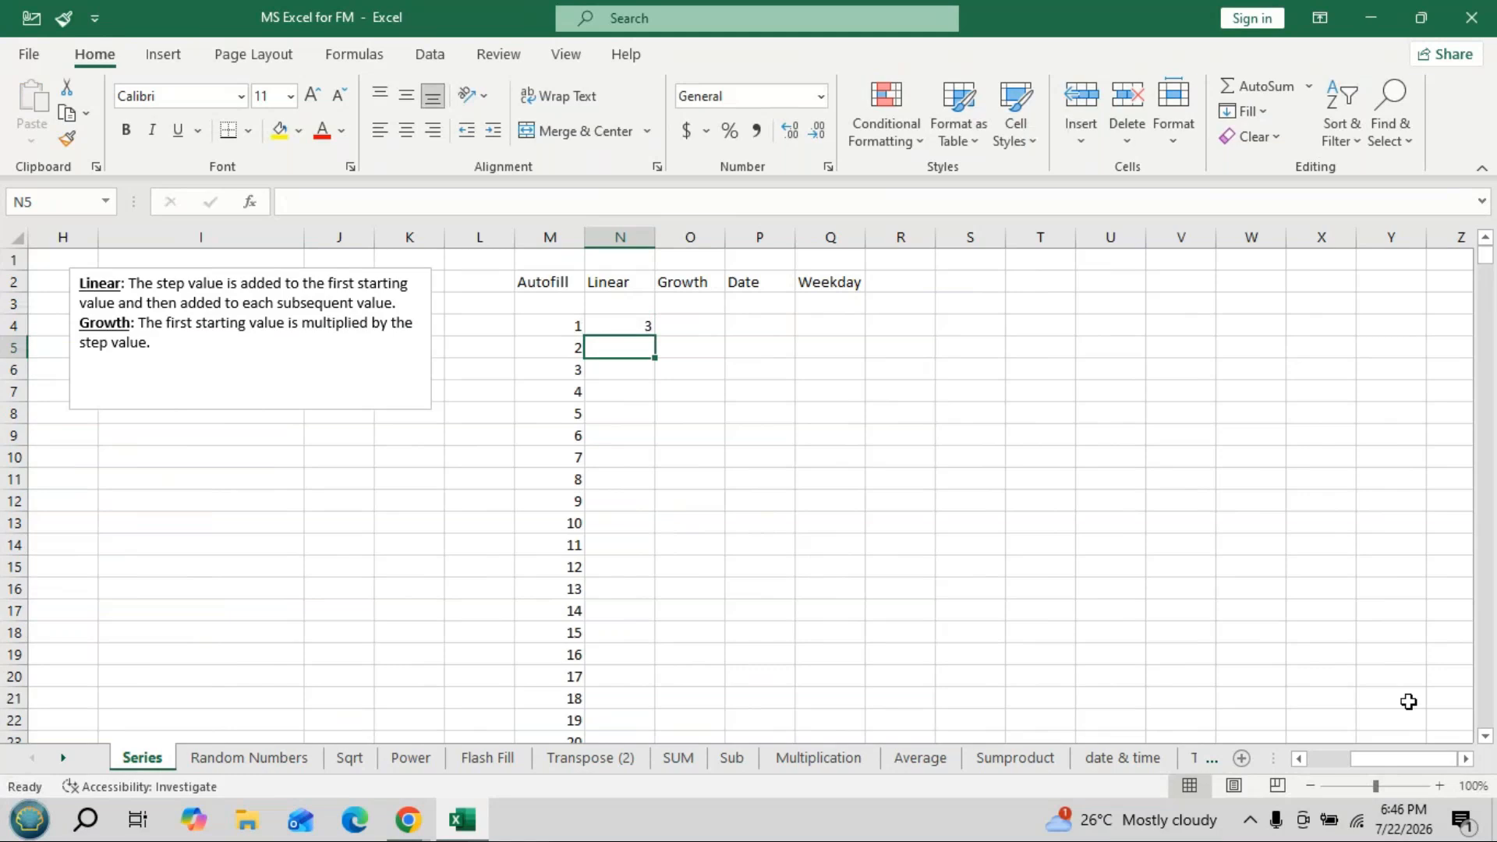
key(Up)
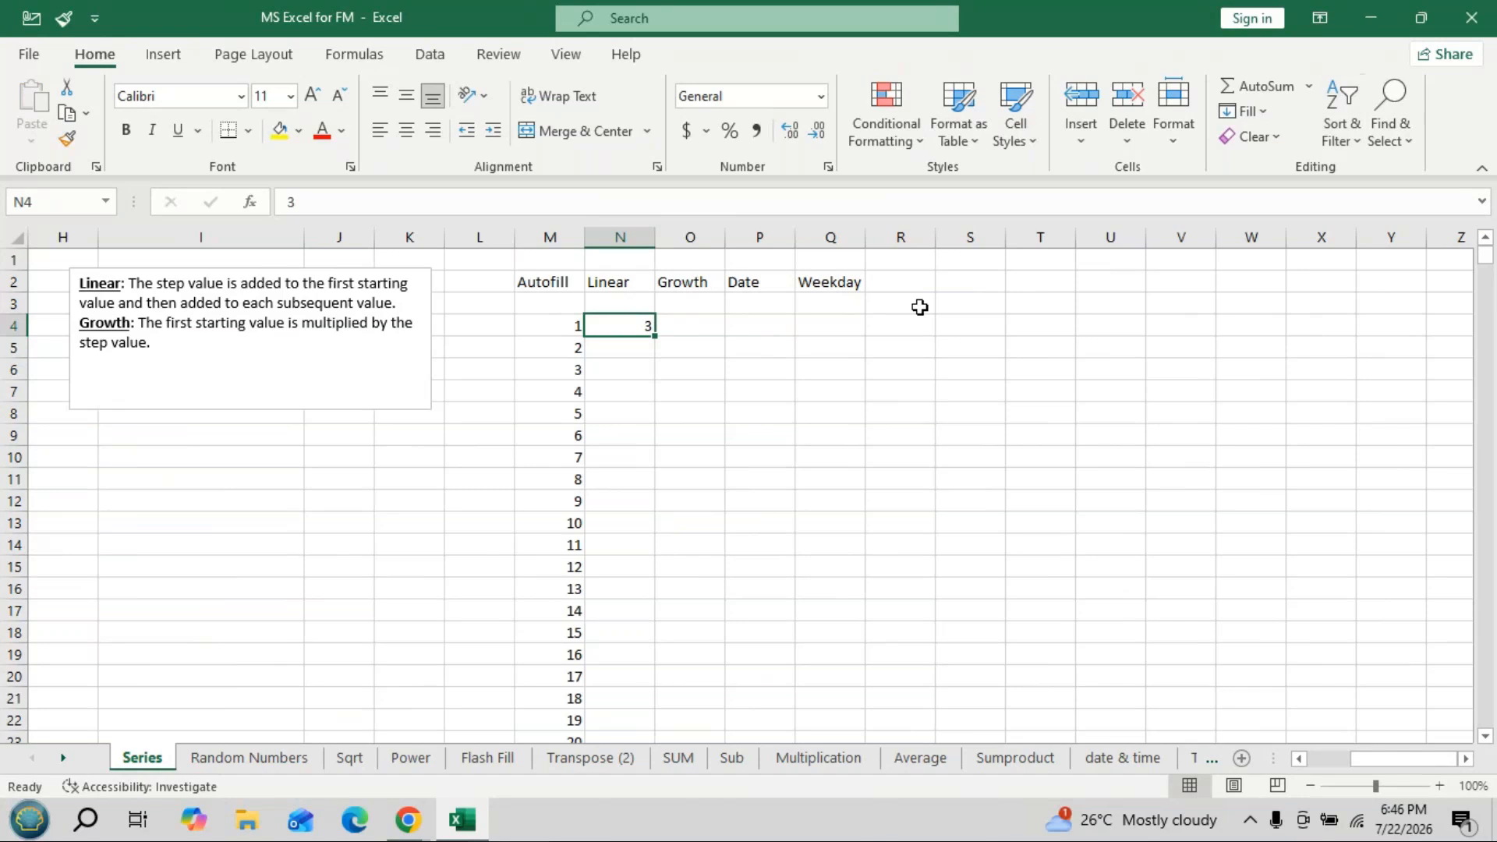
Fill a linear series in columns from N4 with step value 2 and stop value 80, and check its last number.
click(1265, 111)
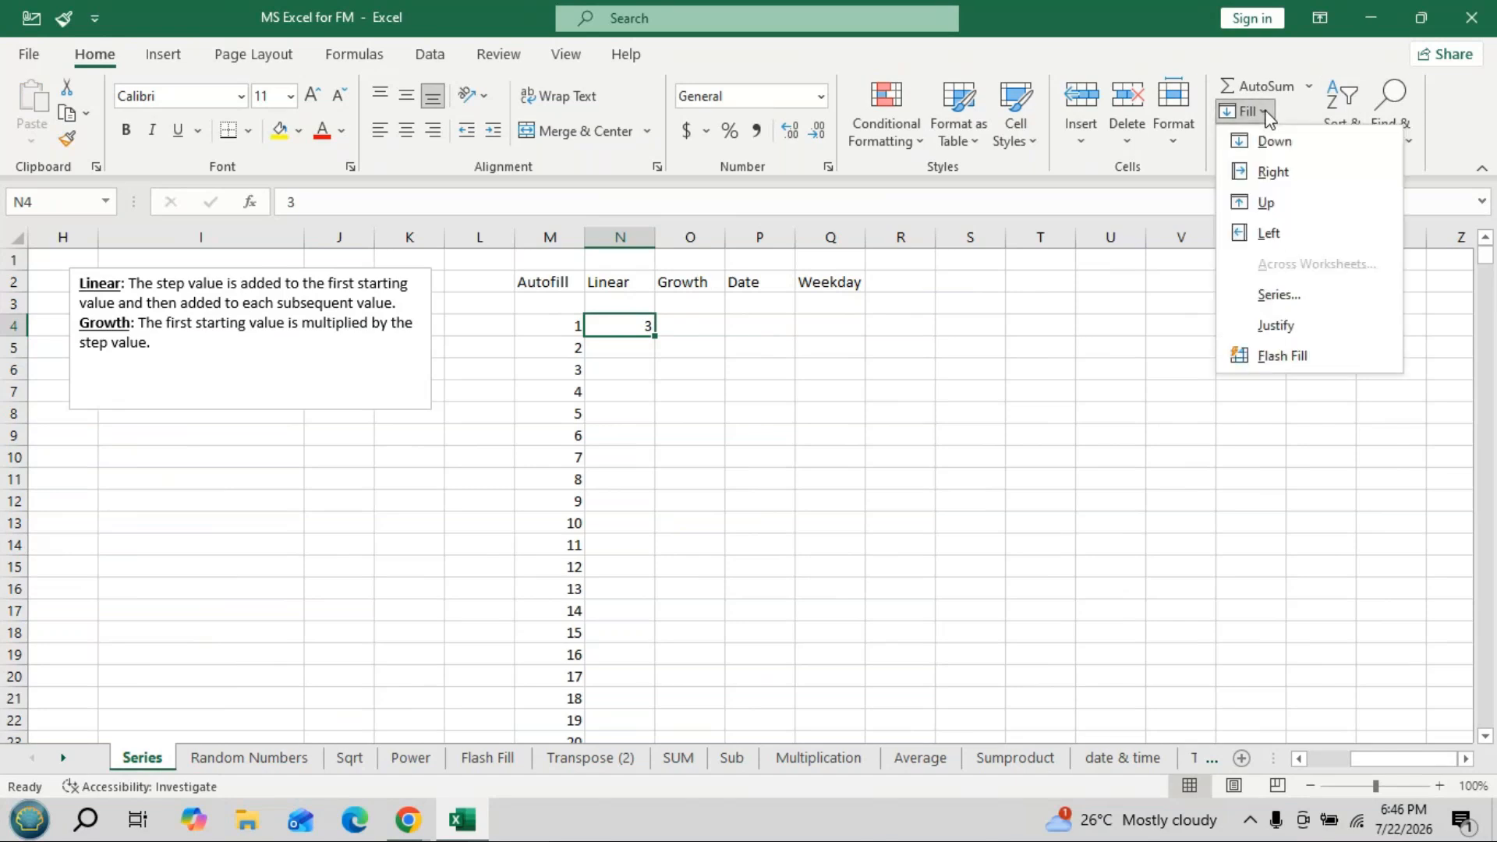
click(1278, 294)
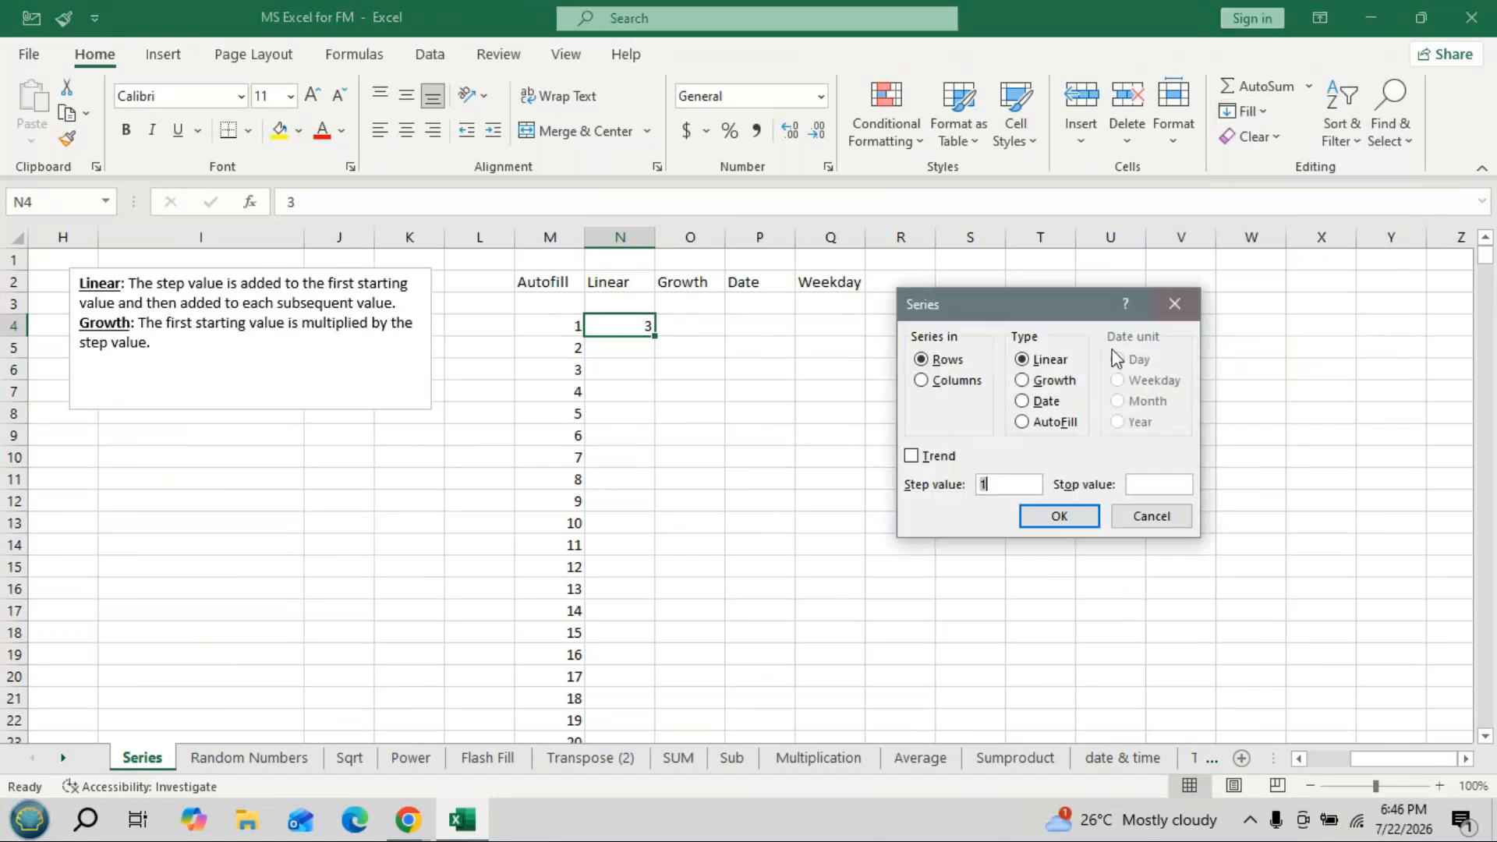
click(929, 382)
click(998, 485)
key(BackSpace)
text(2)
click(1140, 484)
text(80)
click(1060, 518)
scroll(695, 505, down, 8)
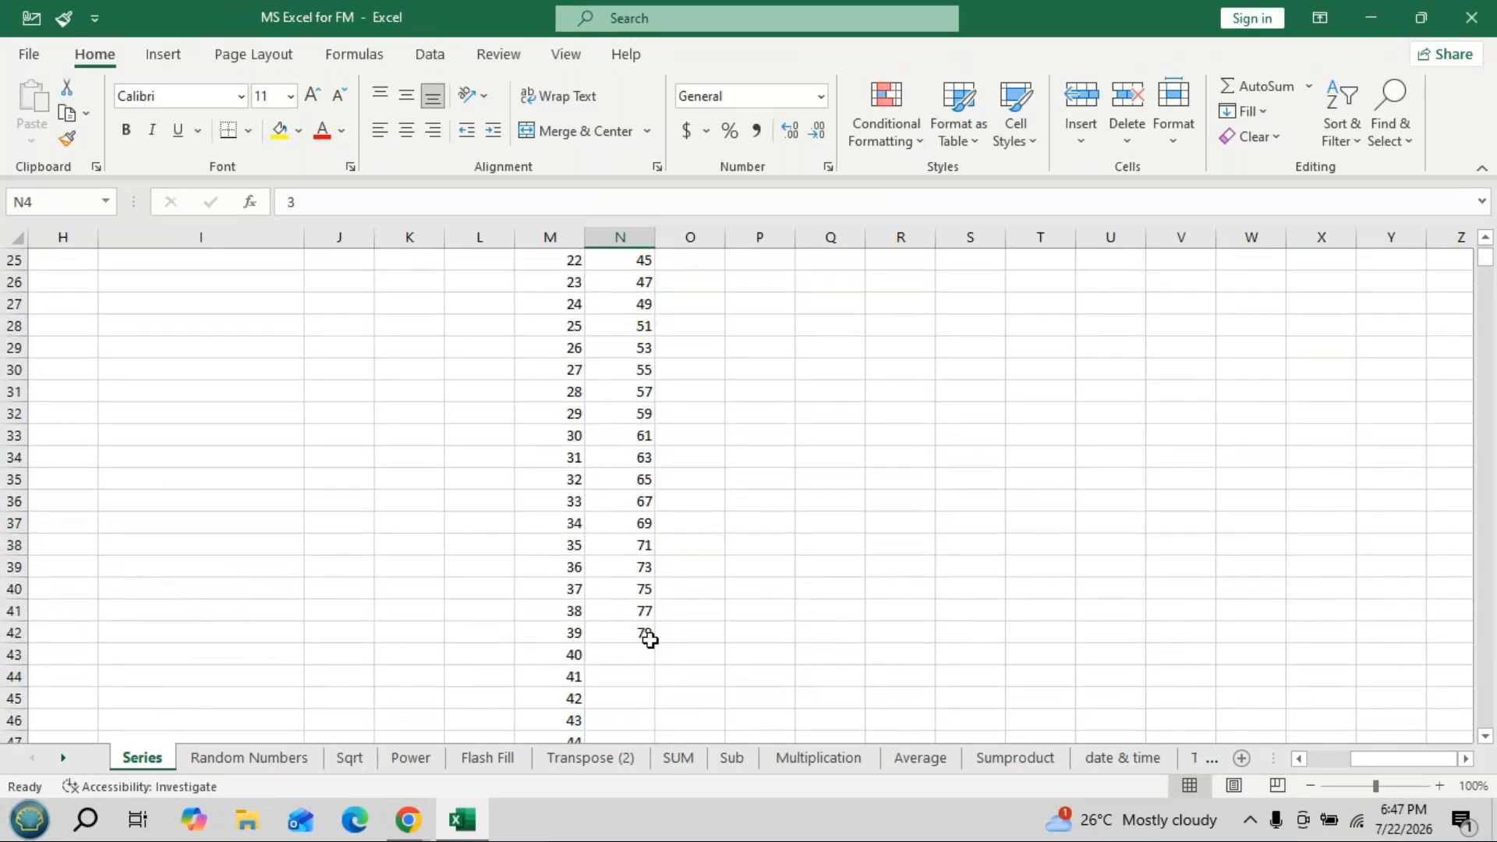
scroll(749, 611, up, 8)
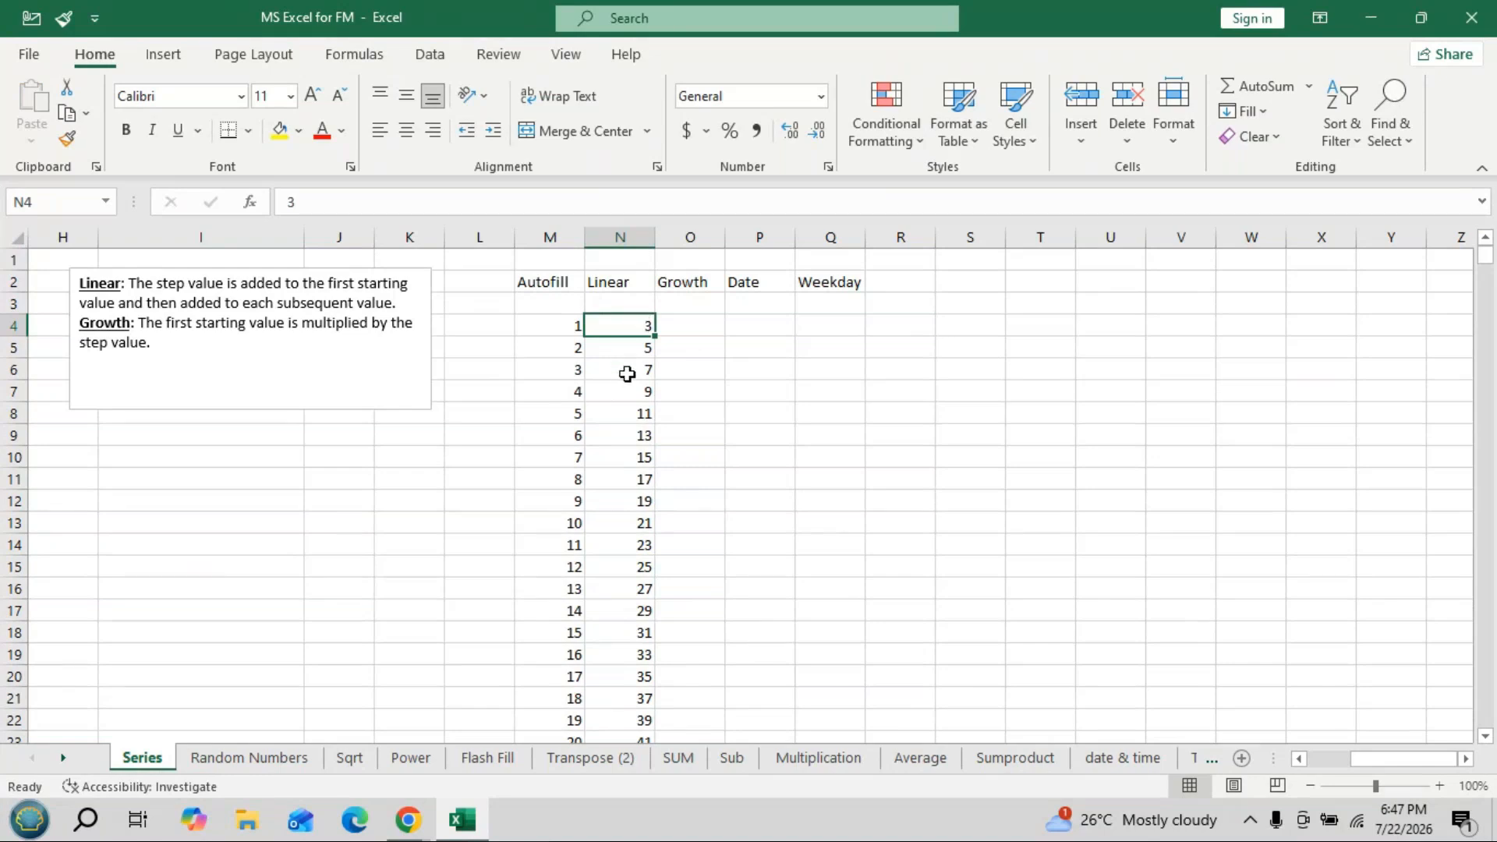
Enter 2 as the starting value in O4 under the Growth heading.
click(672, 334)
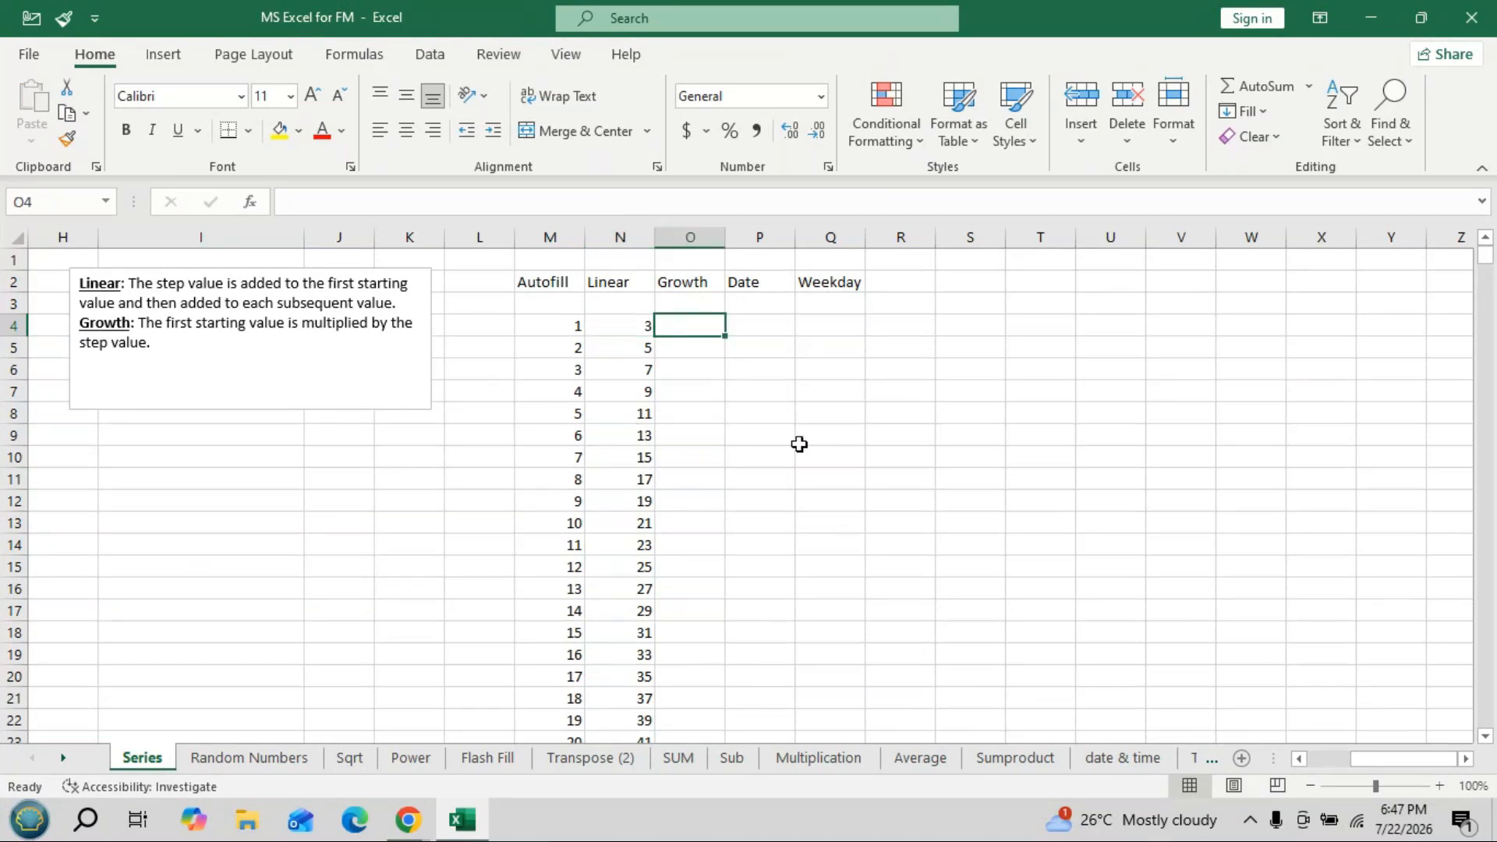
text(2)
key(ctrl+Return)
Try a linear series in columns from O4 with step value 3 and stop value 100, and undo that fill.
click(1258, 115)
click(1283, 296)
click(921, 381)
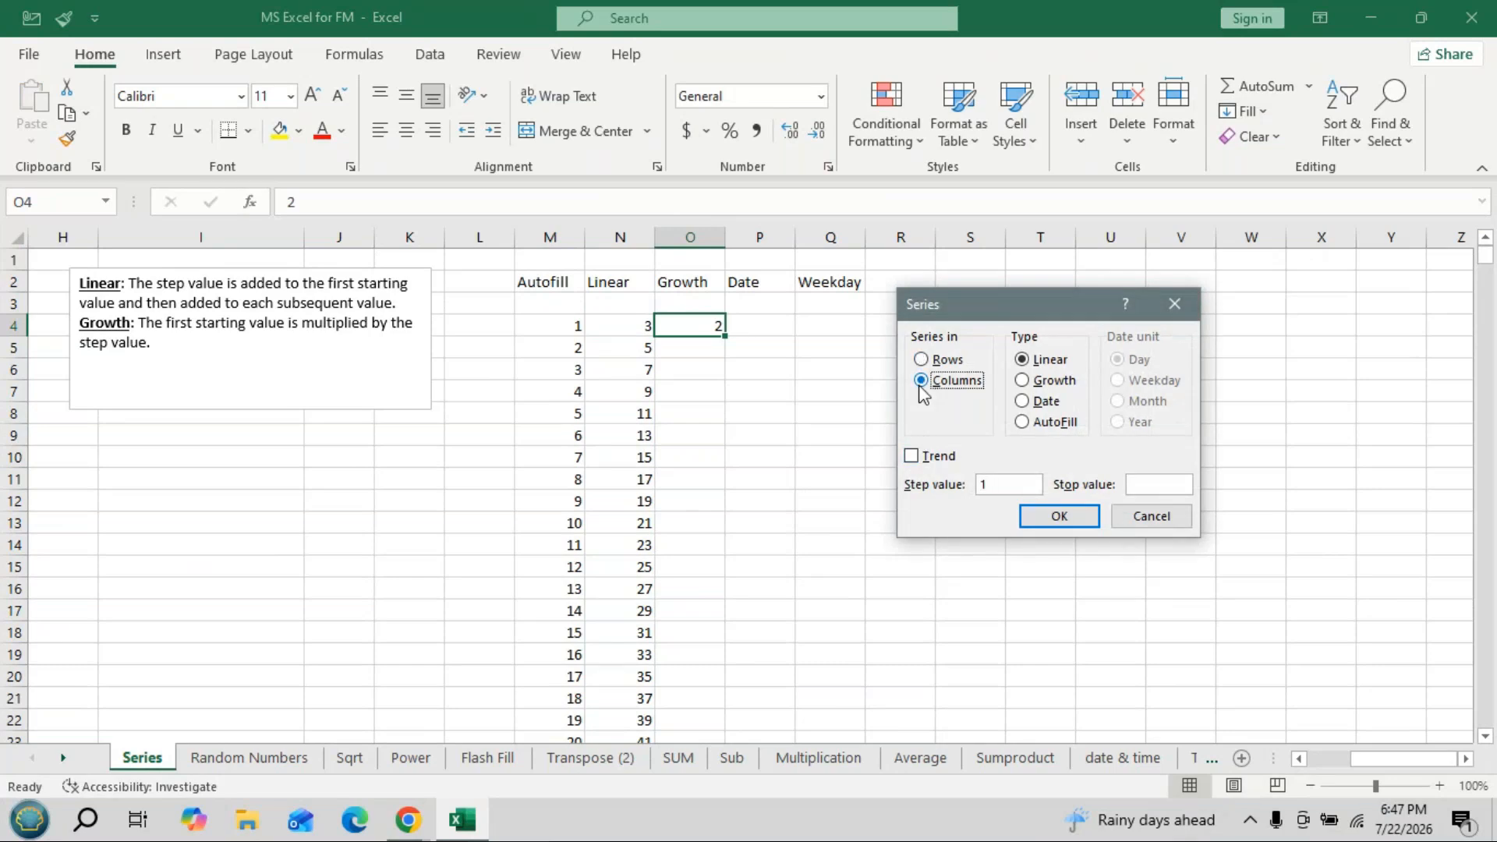
click(998, 485)
key(BackSpace)
text(3)
click(1135, 489)
text(100)
click(1092, 529)
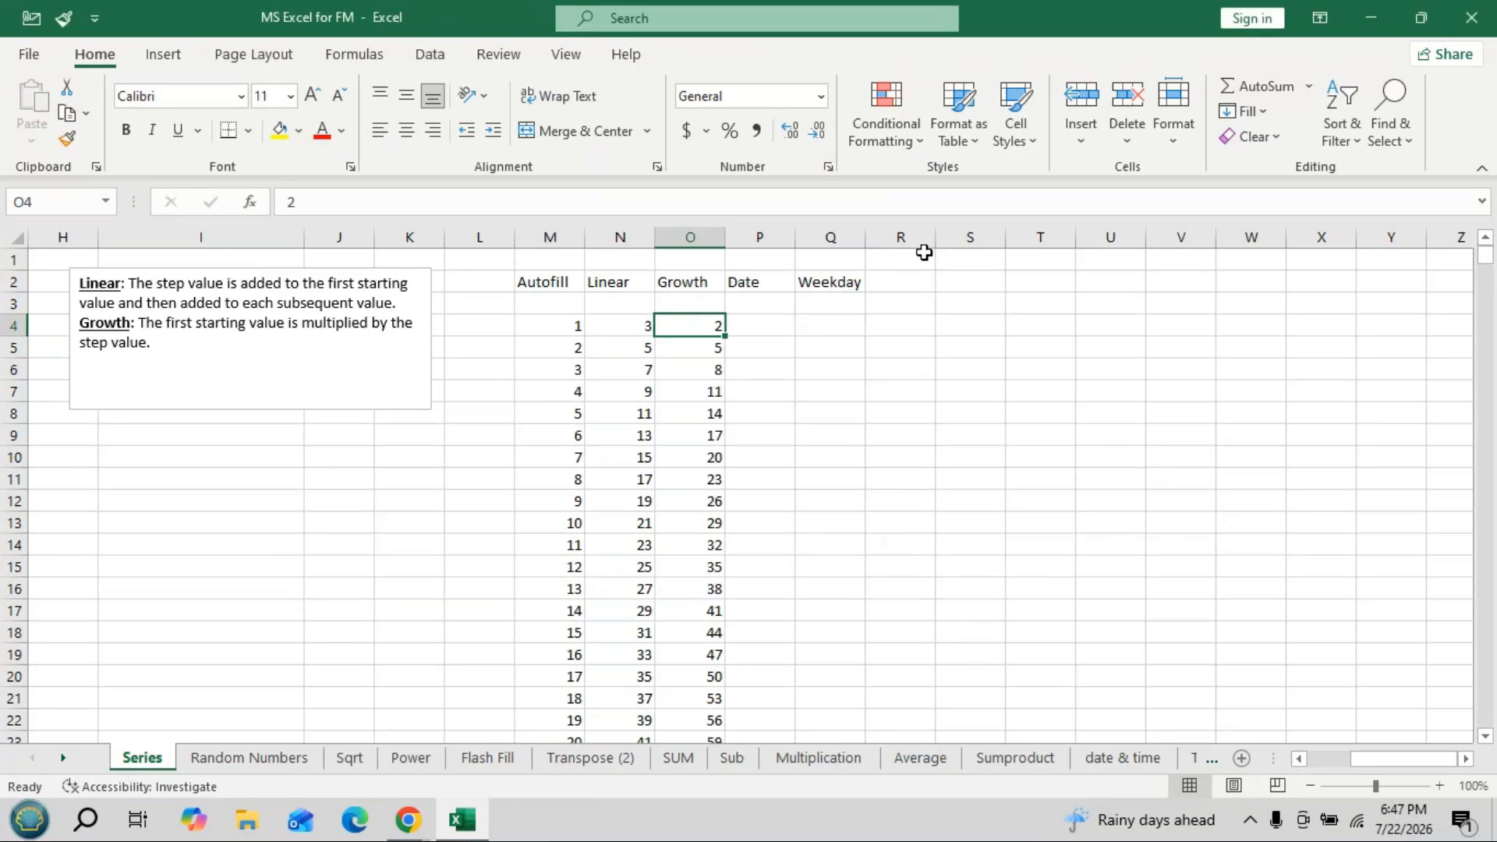
key(ctrl+z)
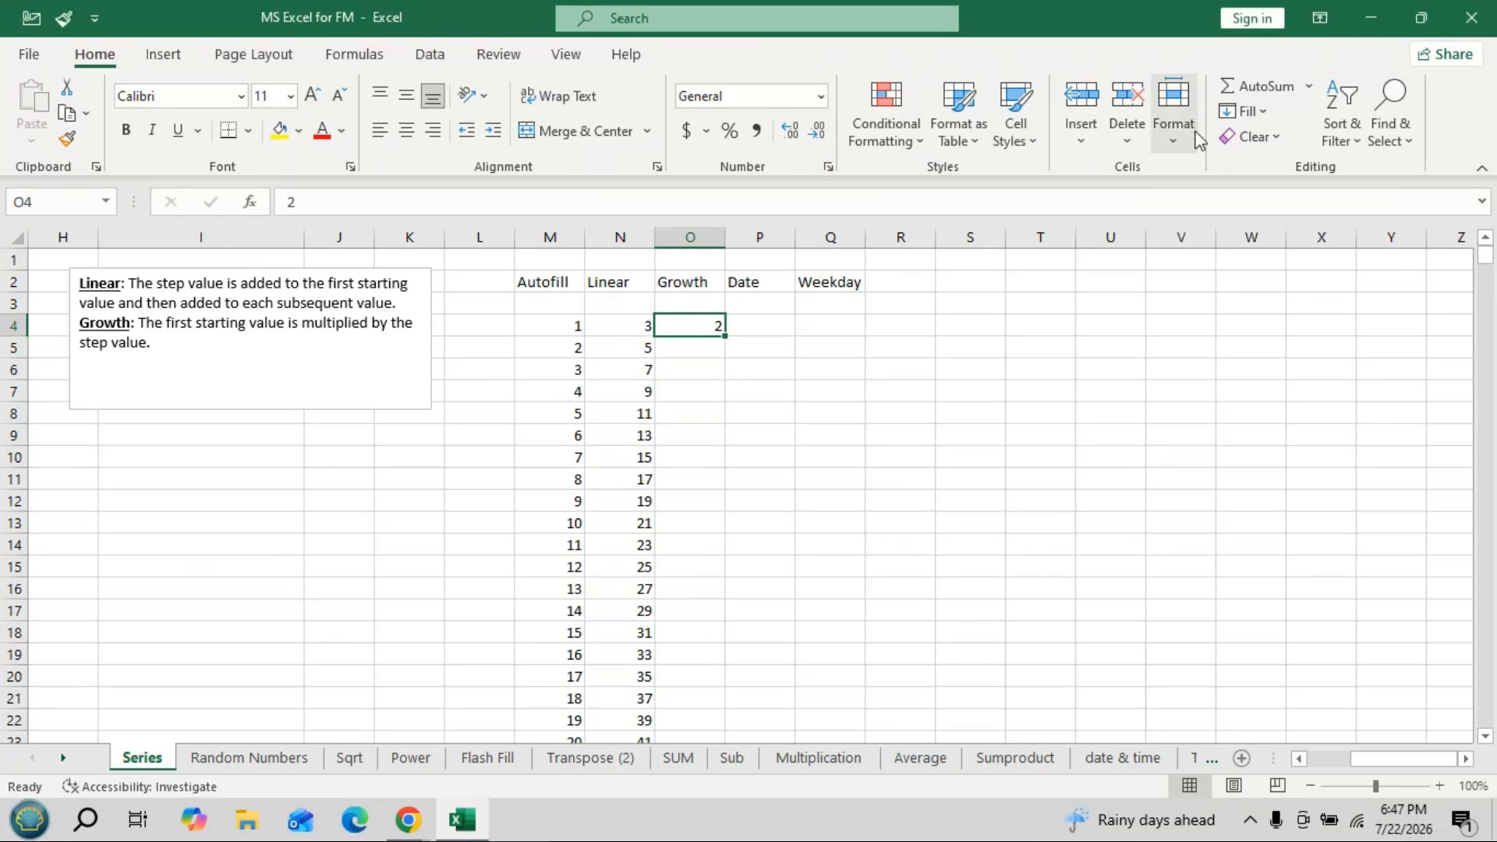
Replace the starting value in O4 under Growth with 3 and reselect the cell.
key(BackSpace)
text(3)
key(Return)
key(Up)
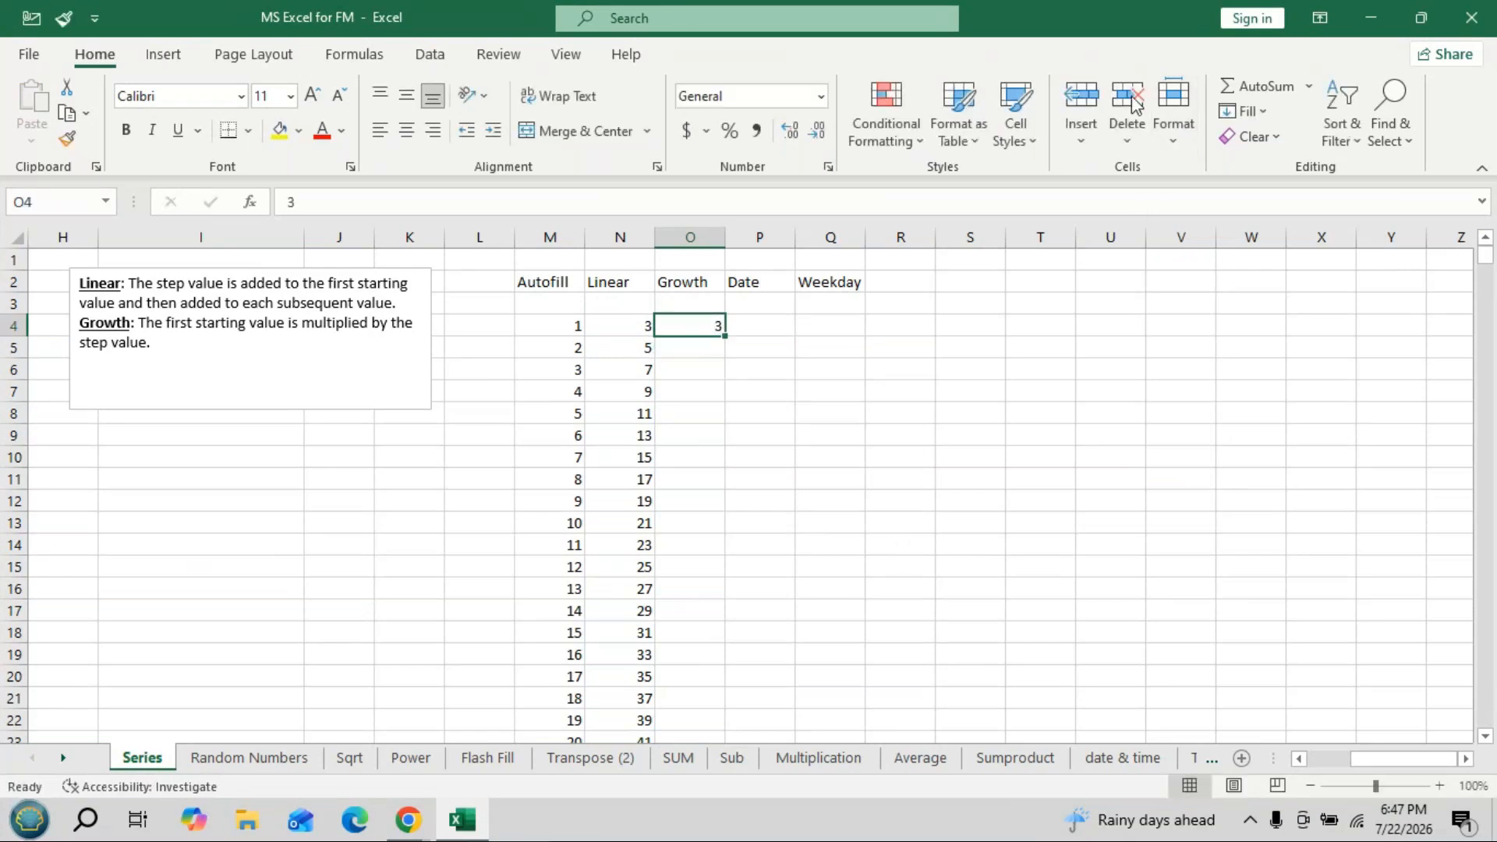
Fill a growth series in columns from O4 with step value 2 and stop value 100.
click(1244, 111)
click(1286, 295)
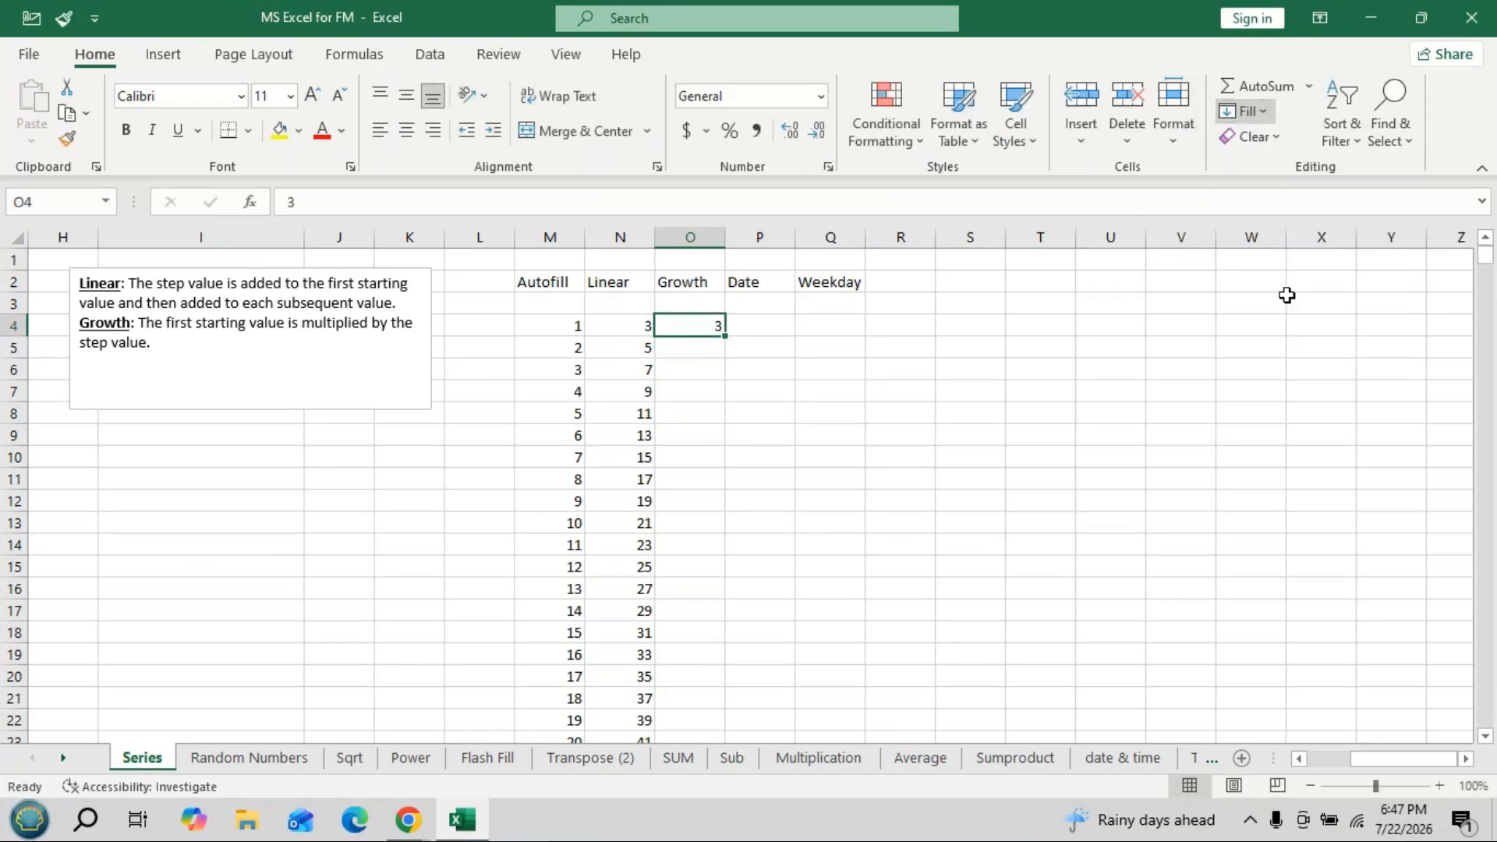
click(922, 380)
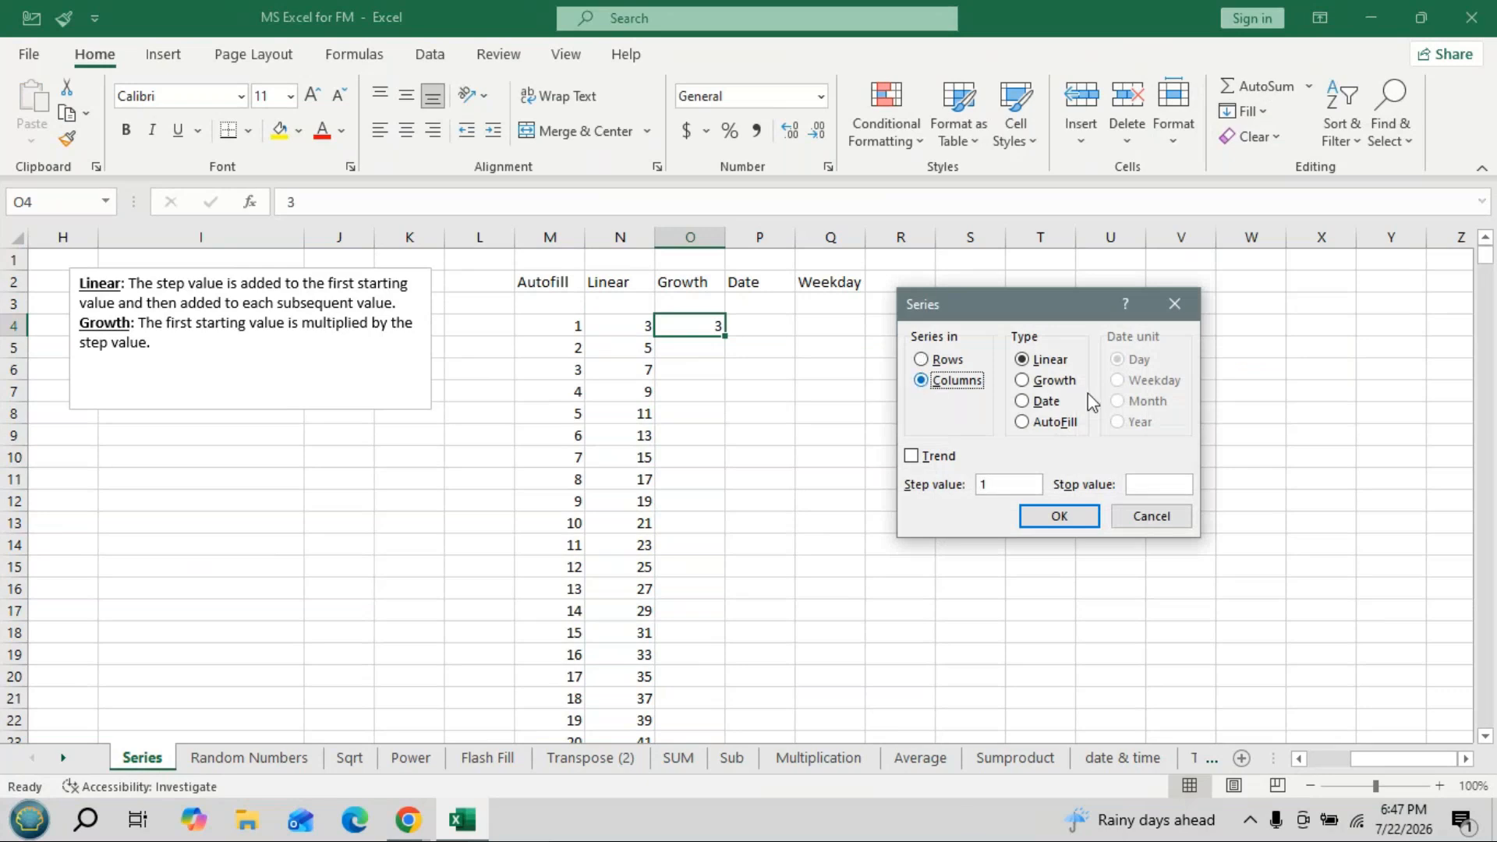
click(1021, 382)
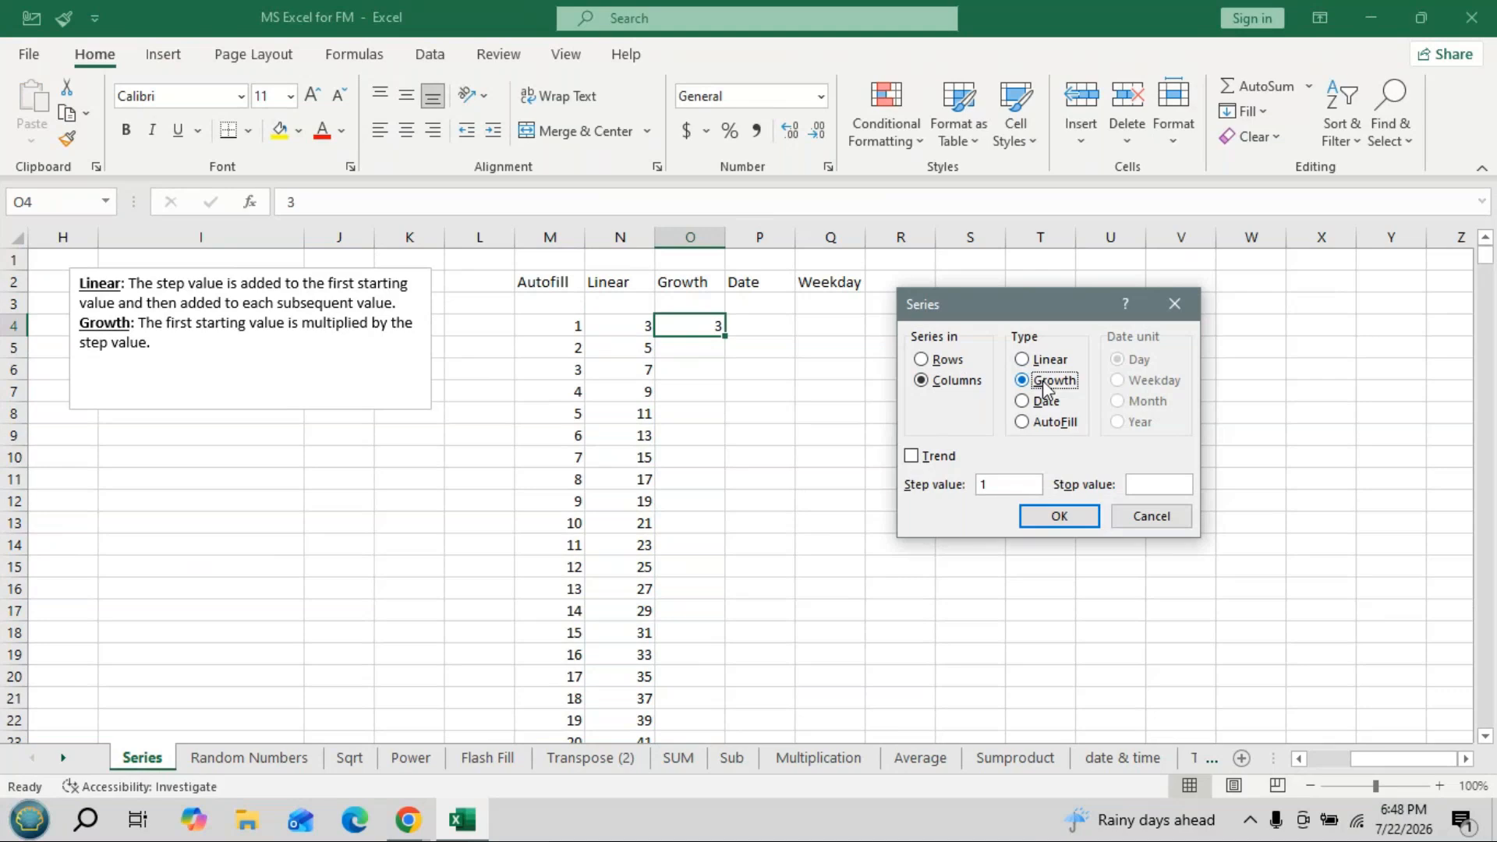
click(987, 489)
key(BackSpace)
text(2)
text(100)
click(1061, 517)
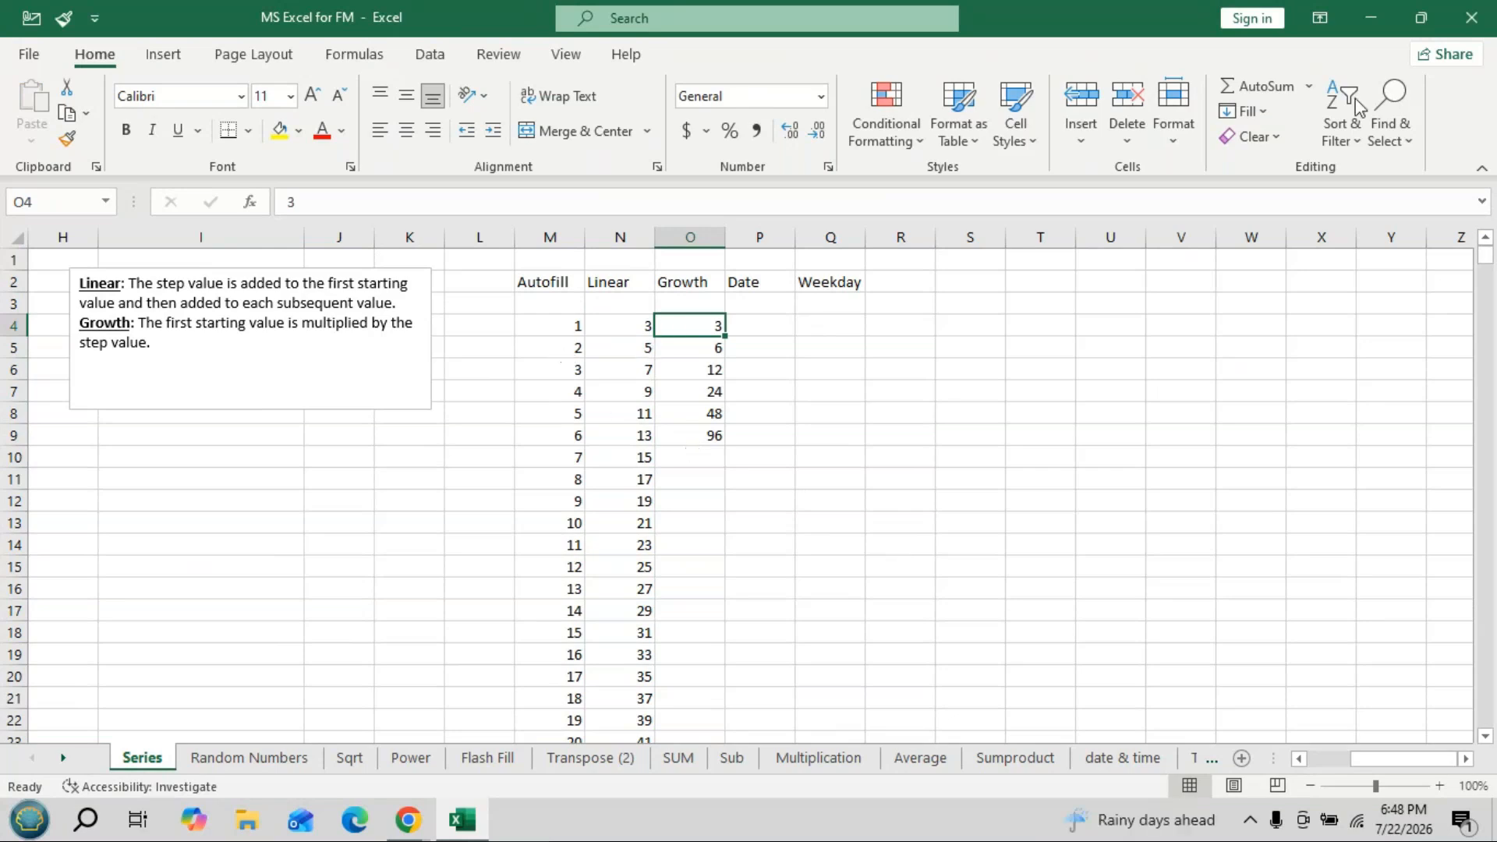
click(1265, 112)
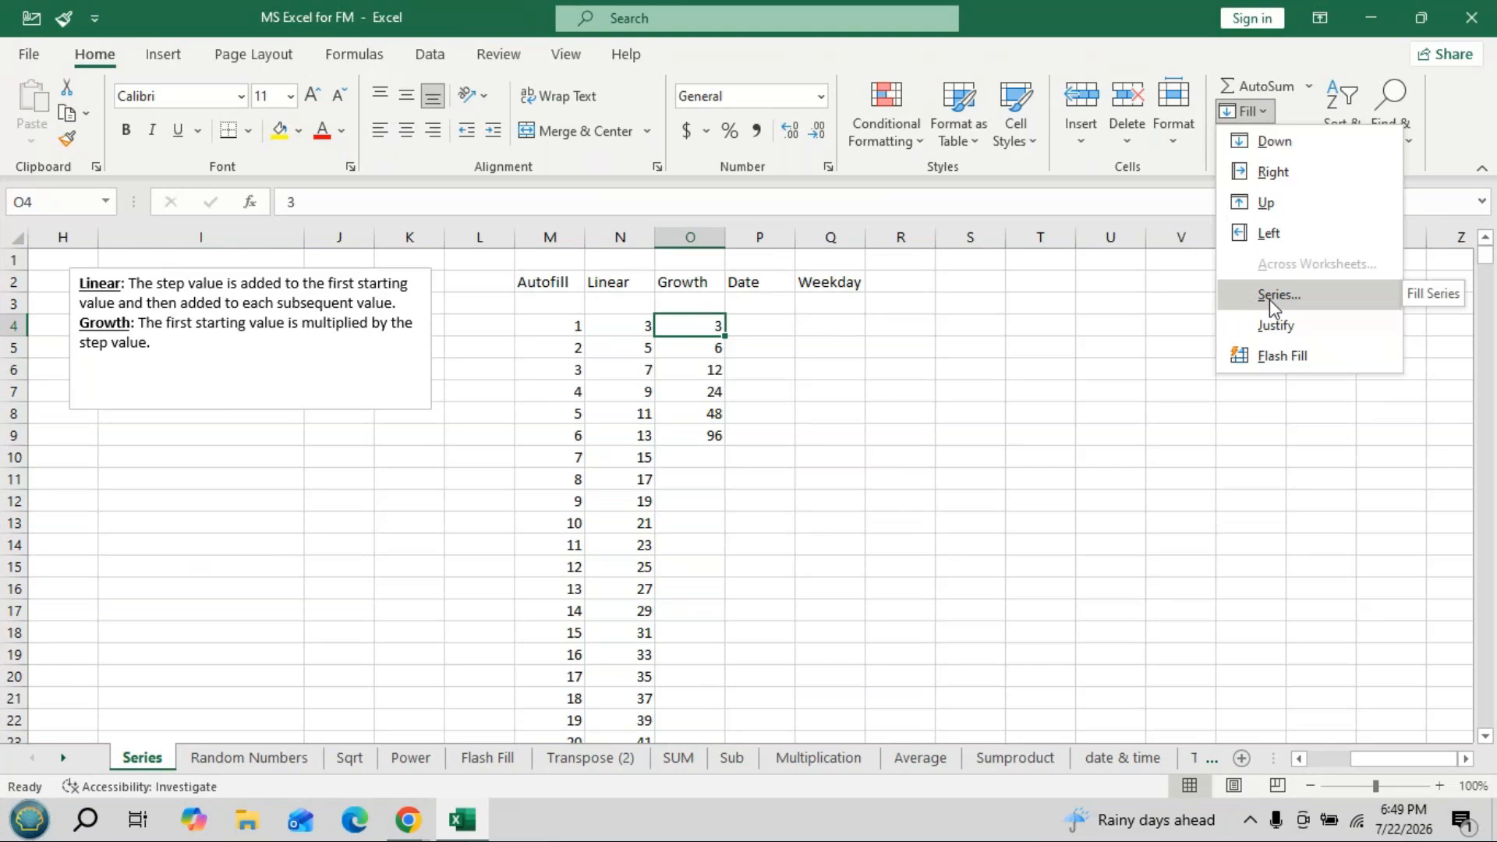
click(1269, 300)
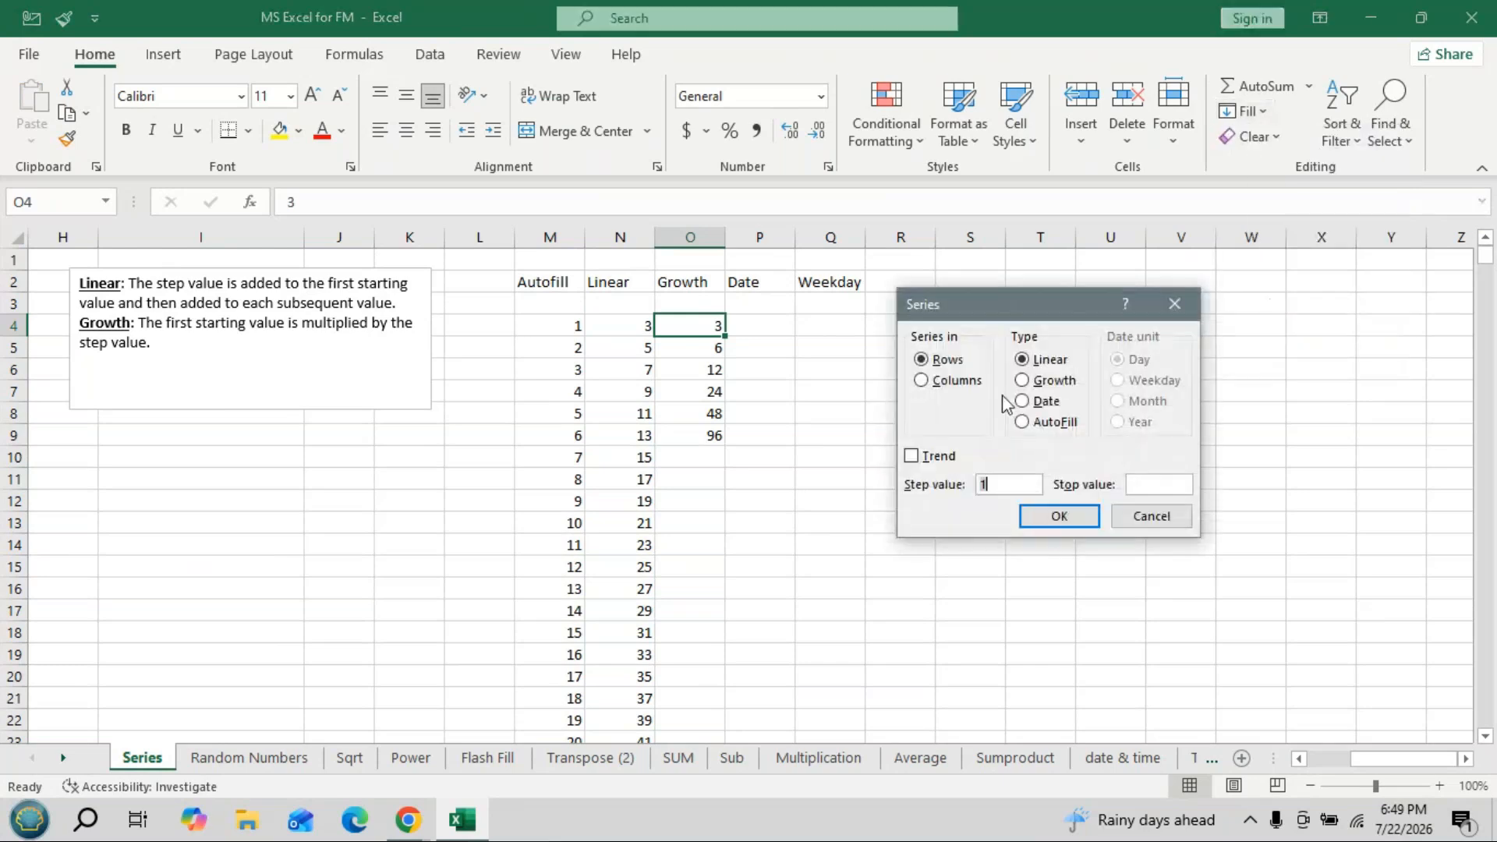
click(1021, 380)
click(923, 381)
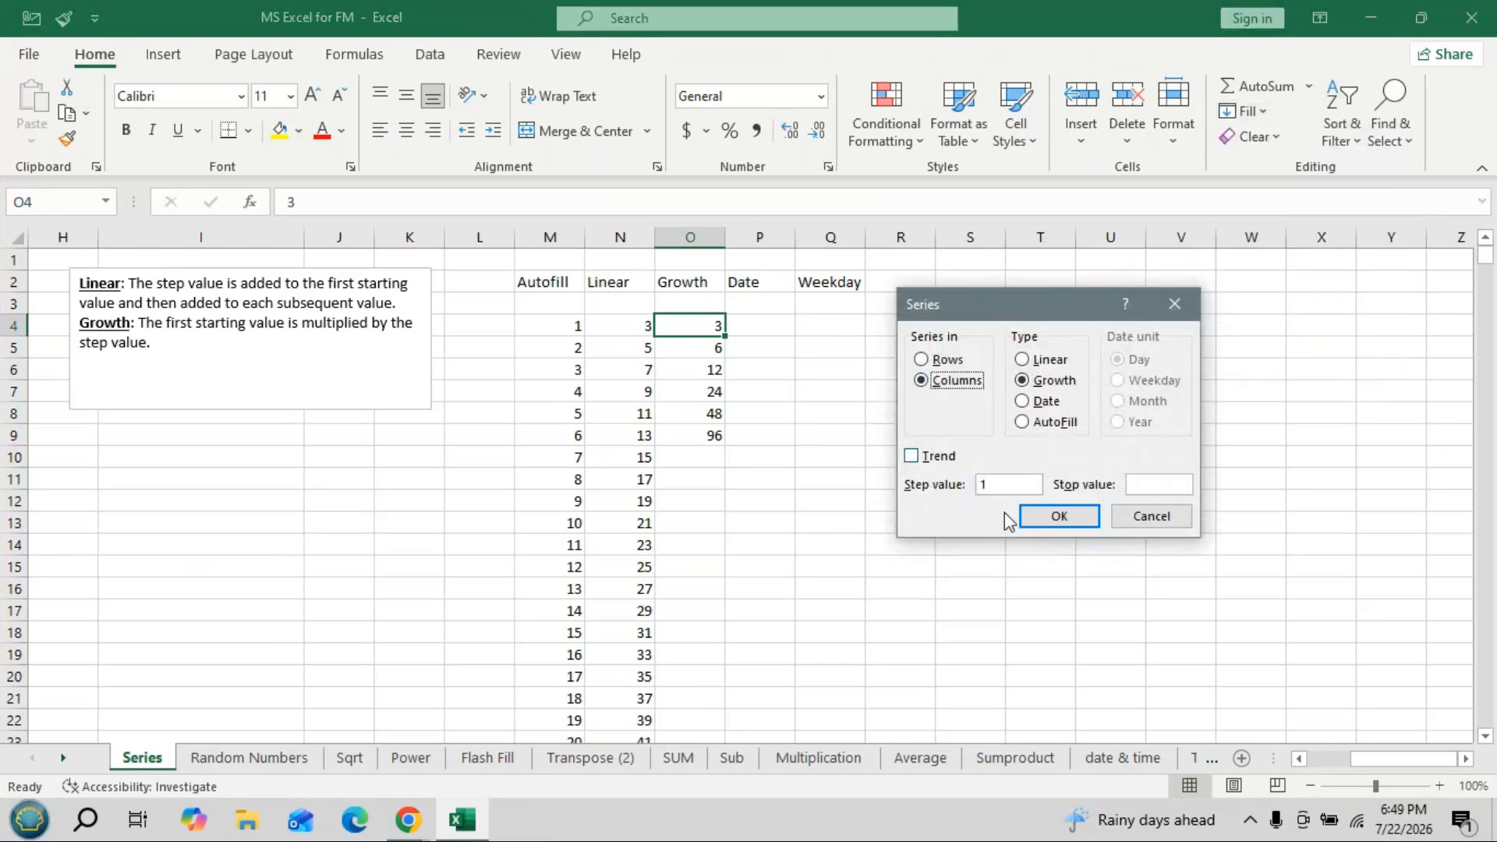
click(1003, 487)
key(BackSpace)
text(2)
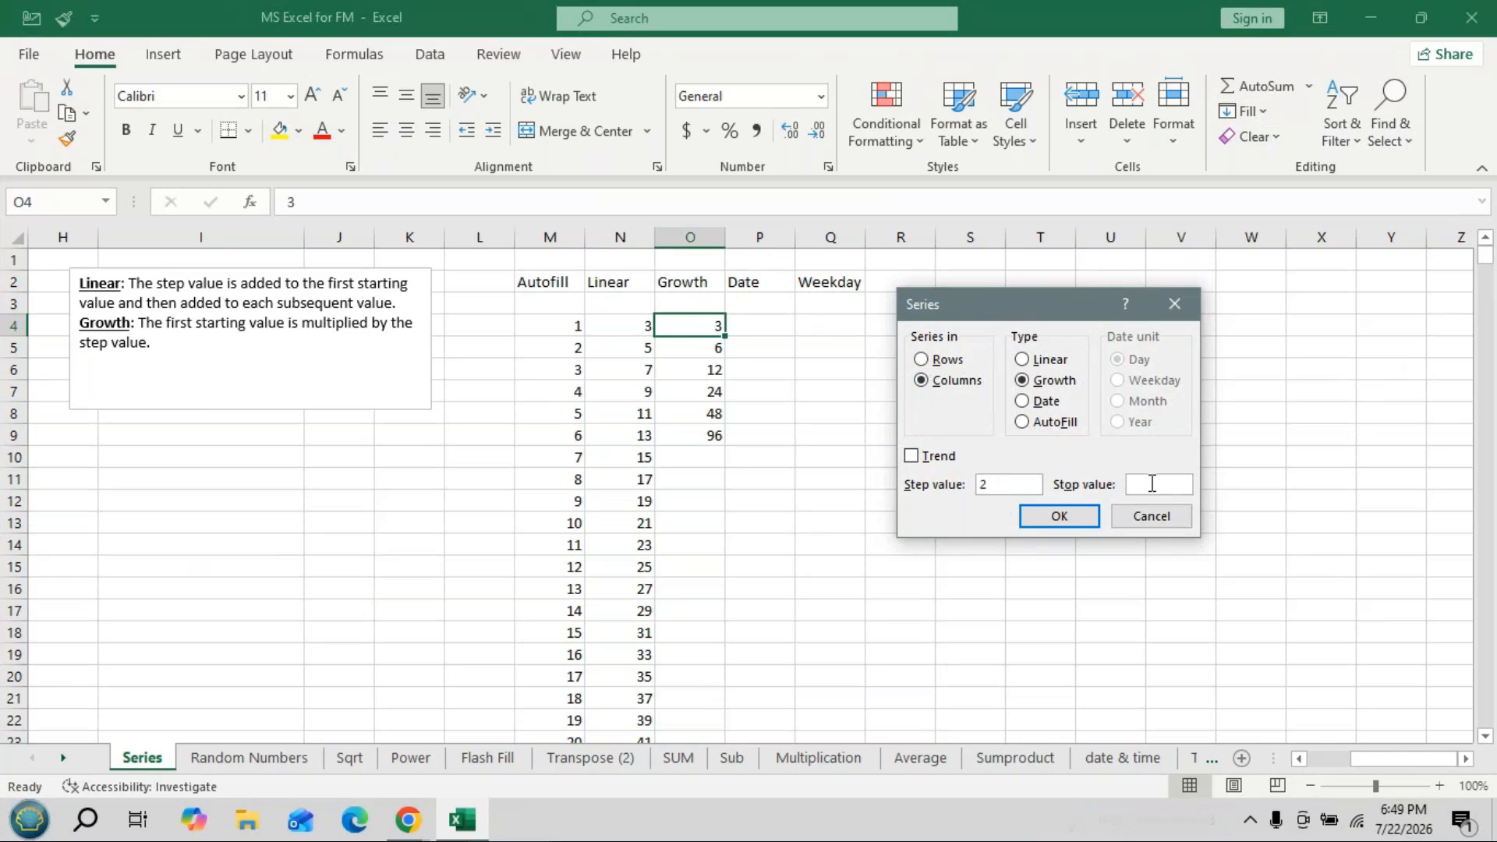
text(100)
drag(1040, 299, 1113, 304)
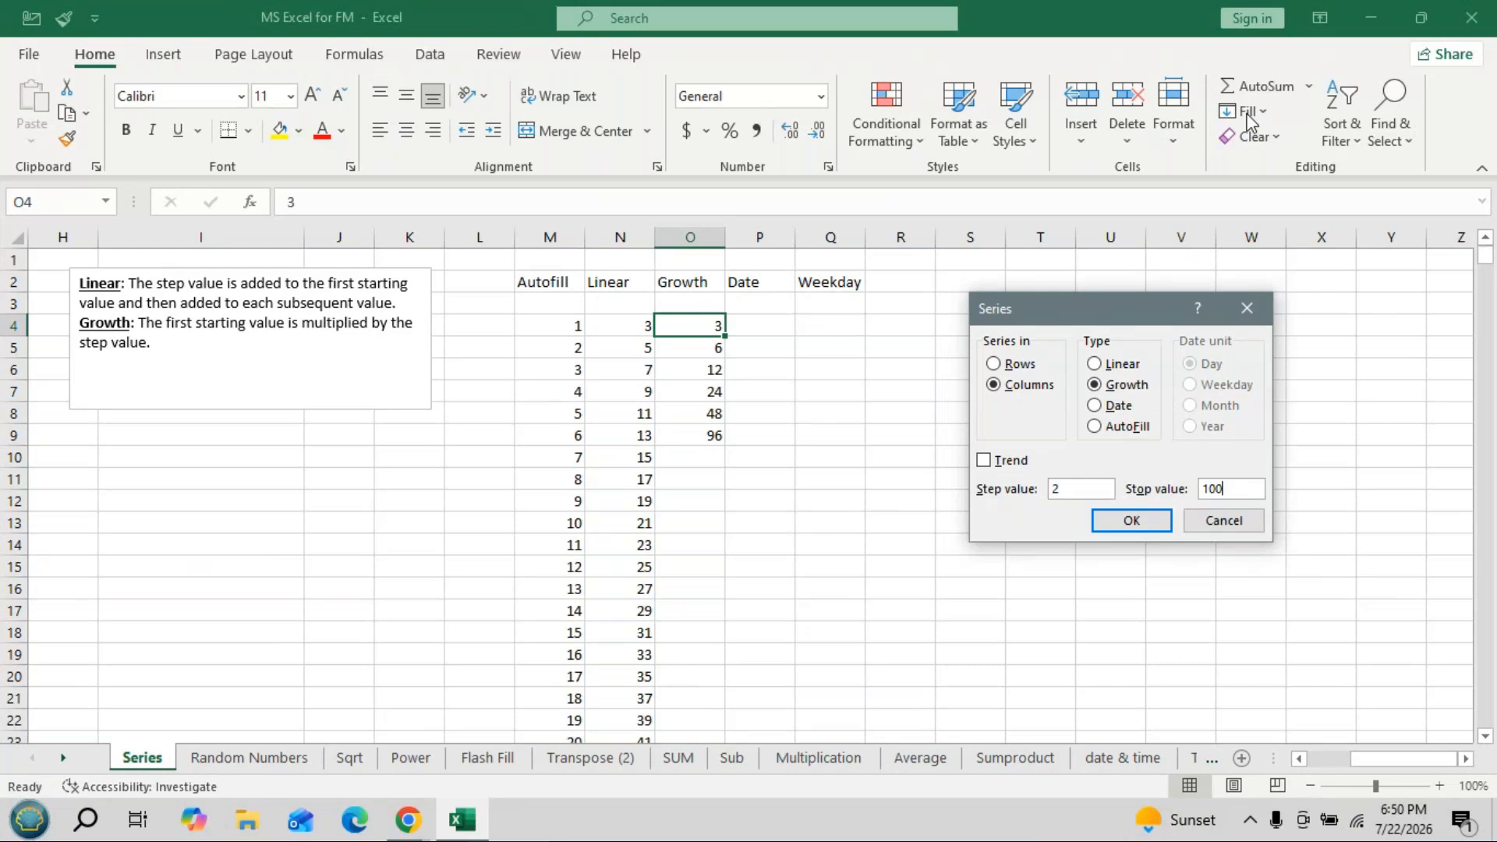
click(1247, 308)
click(1088, 510)
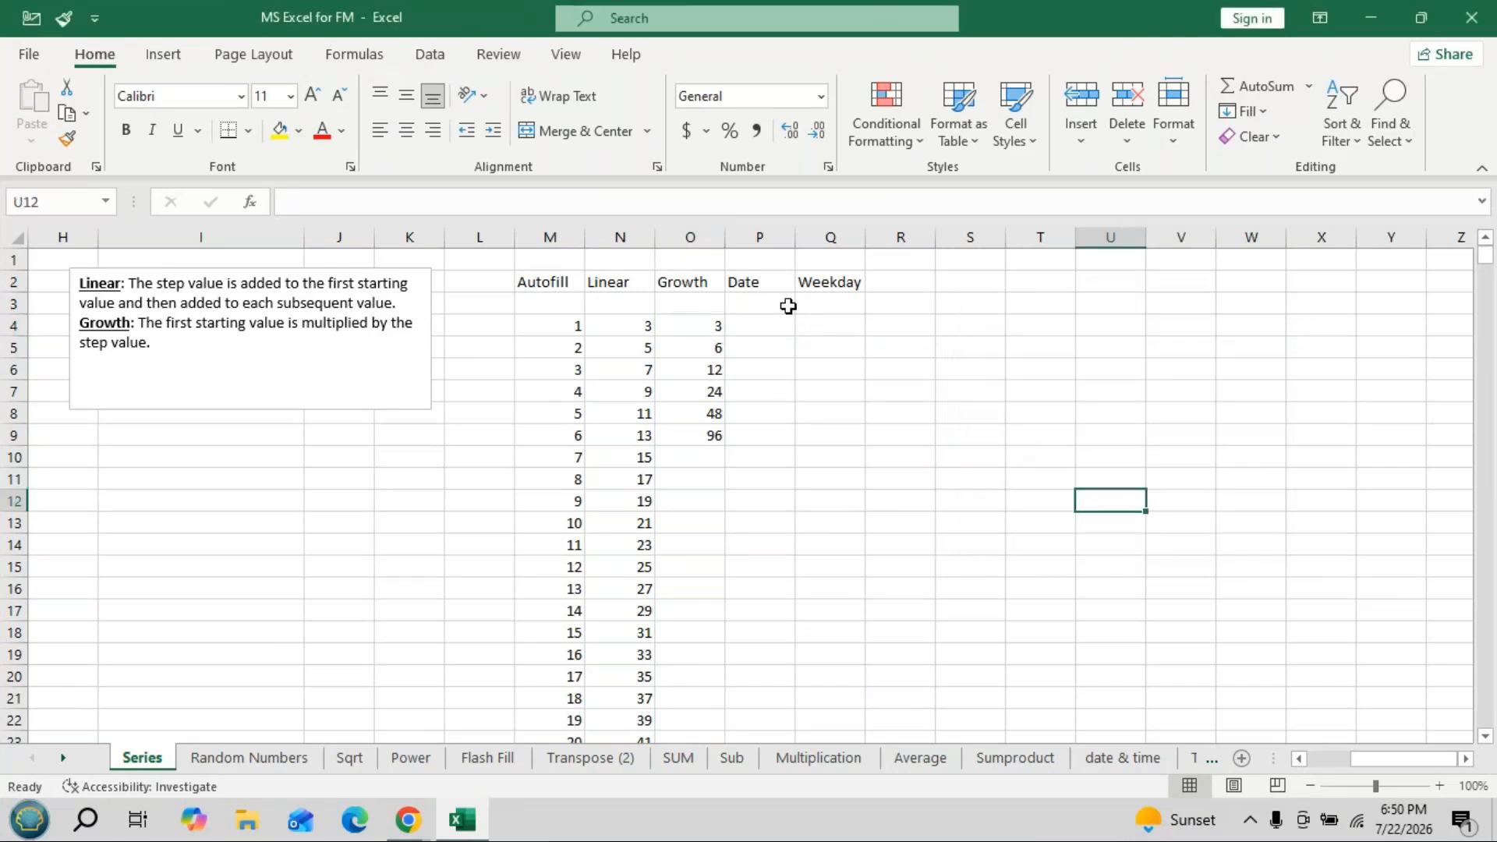
Widen column P and enter the current date, 7/22/2026, in P4 under the Date heading.
drag(792, 240, 839, 240)
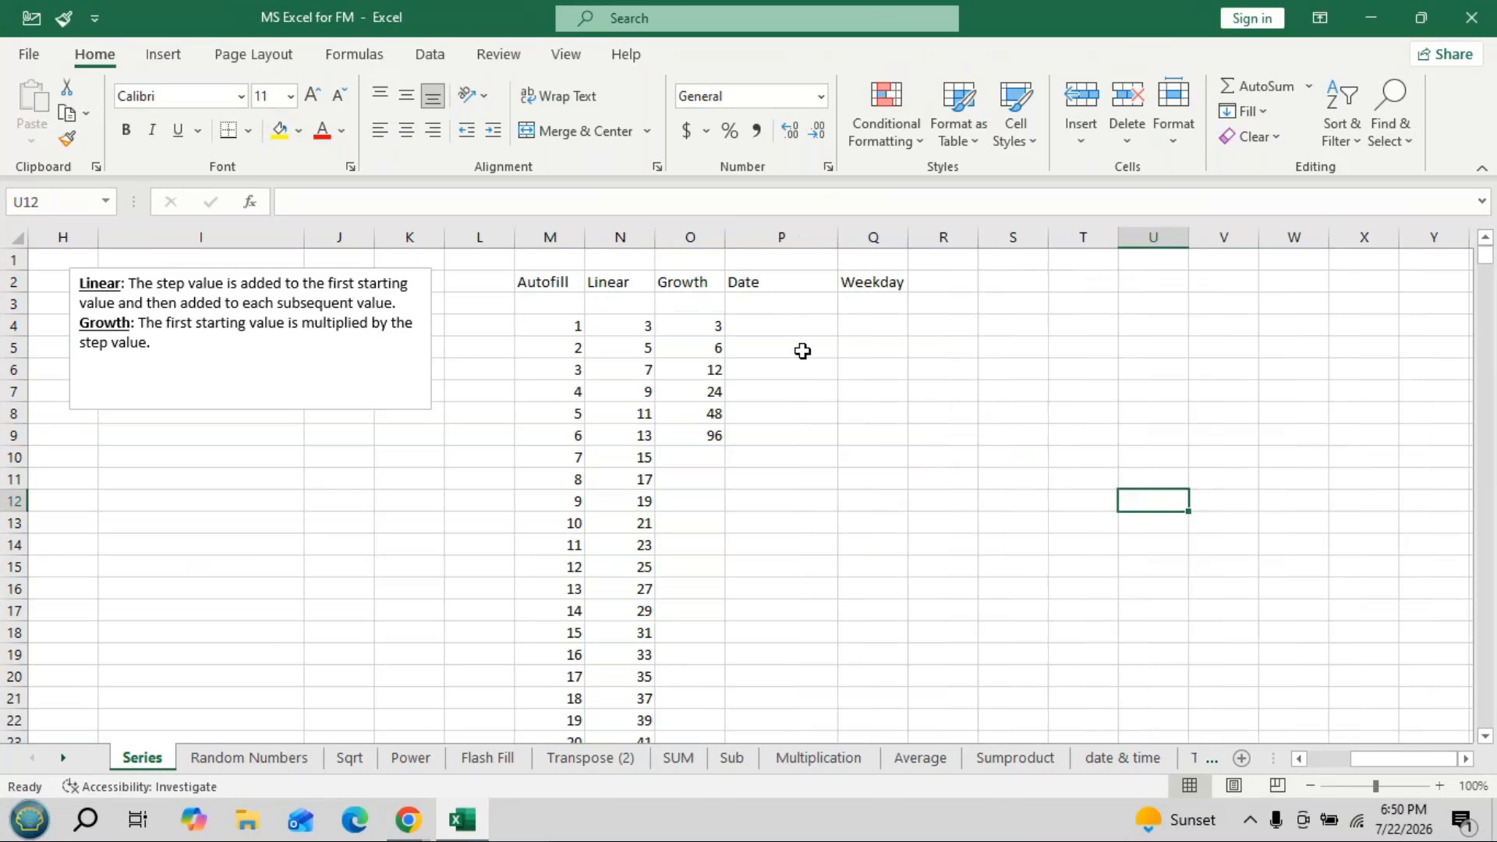
click(801, 327)
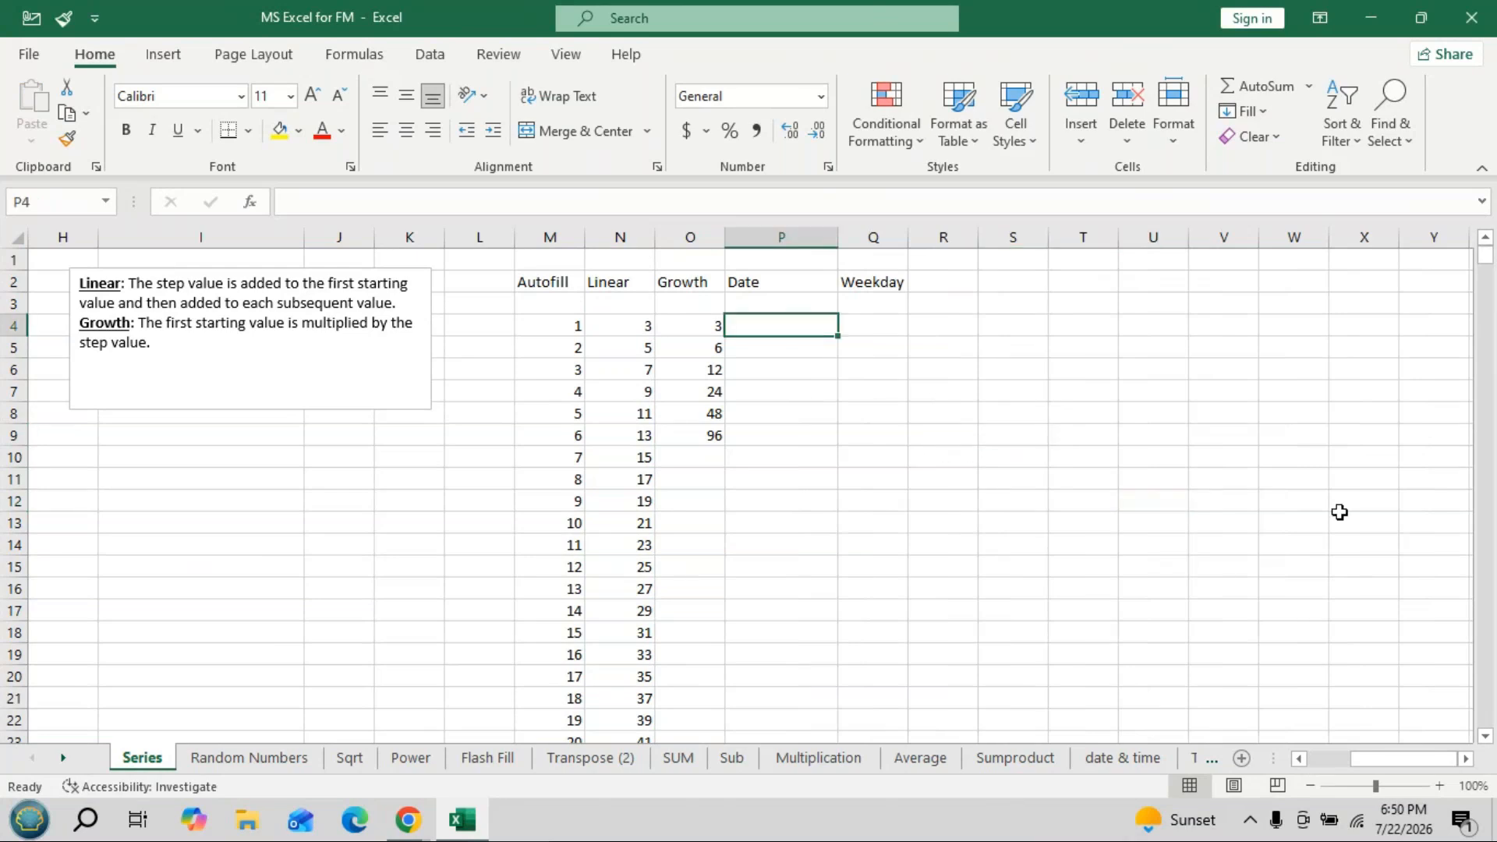
key(ctrl+semicolon)
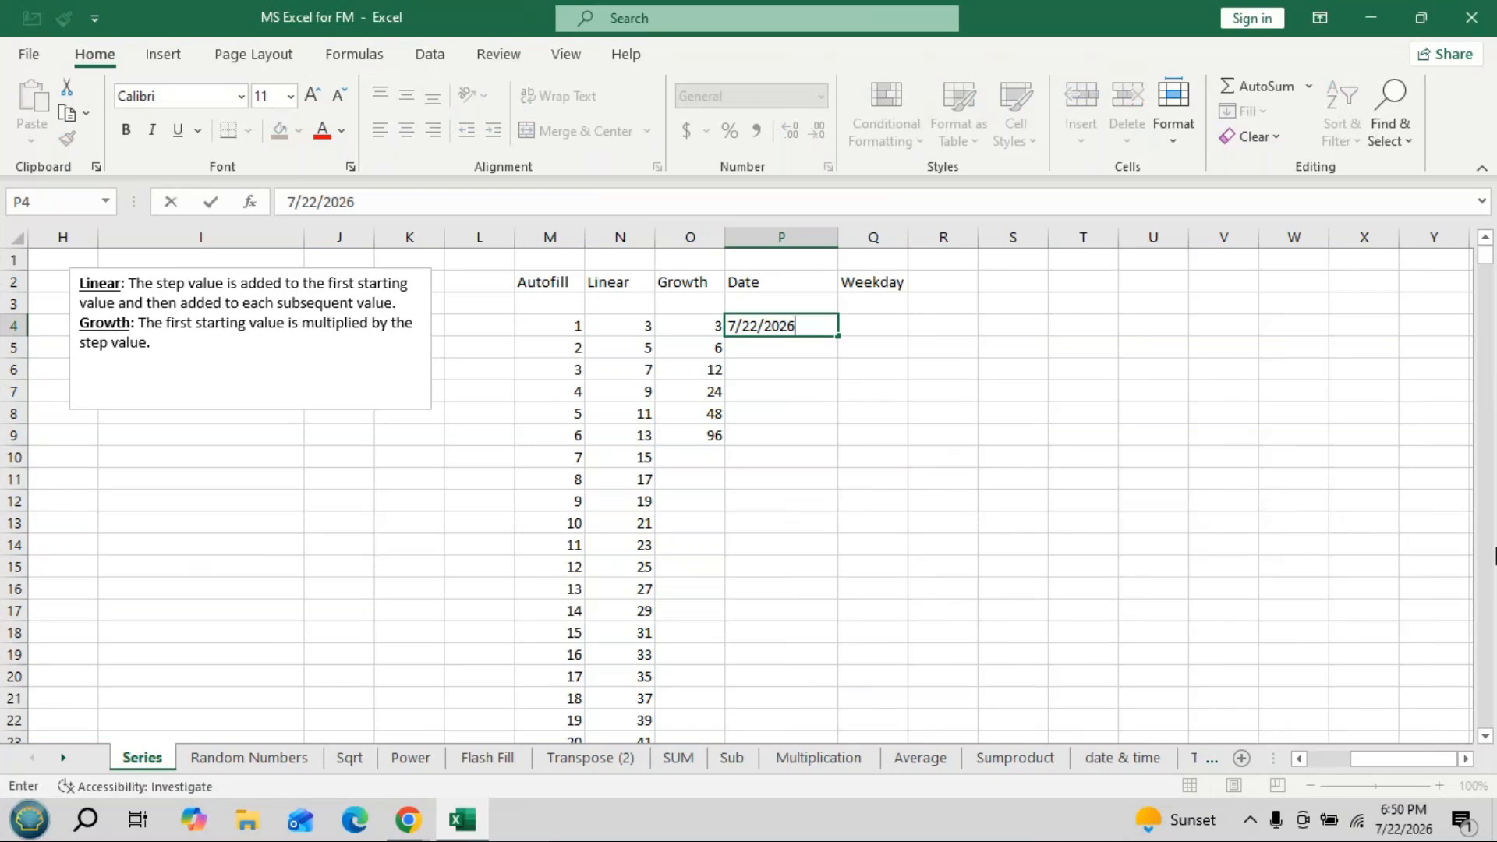
key(Return)
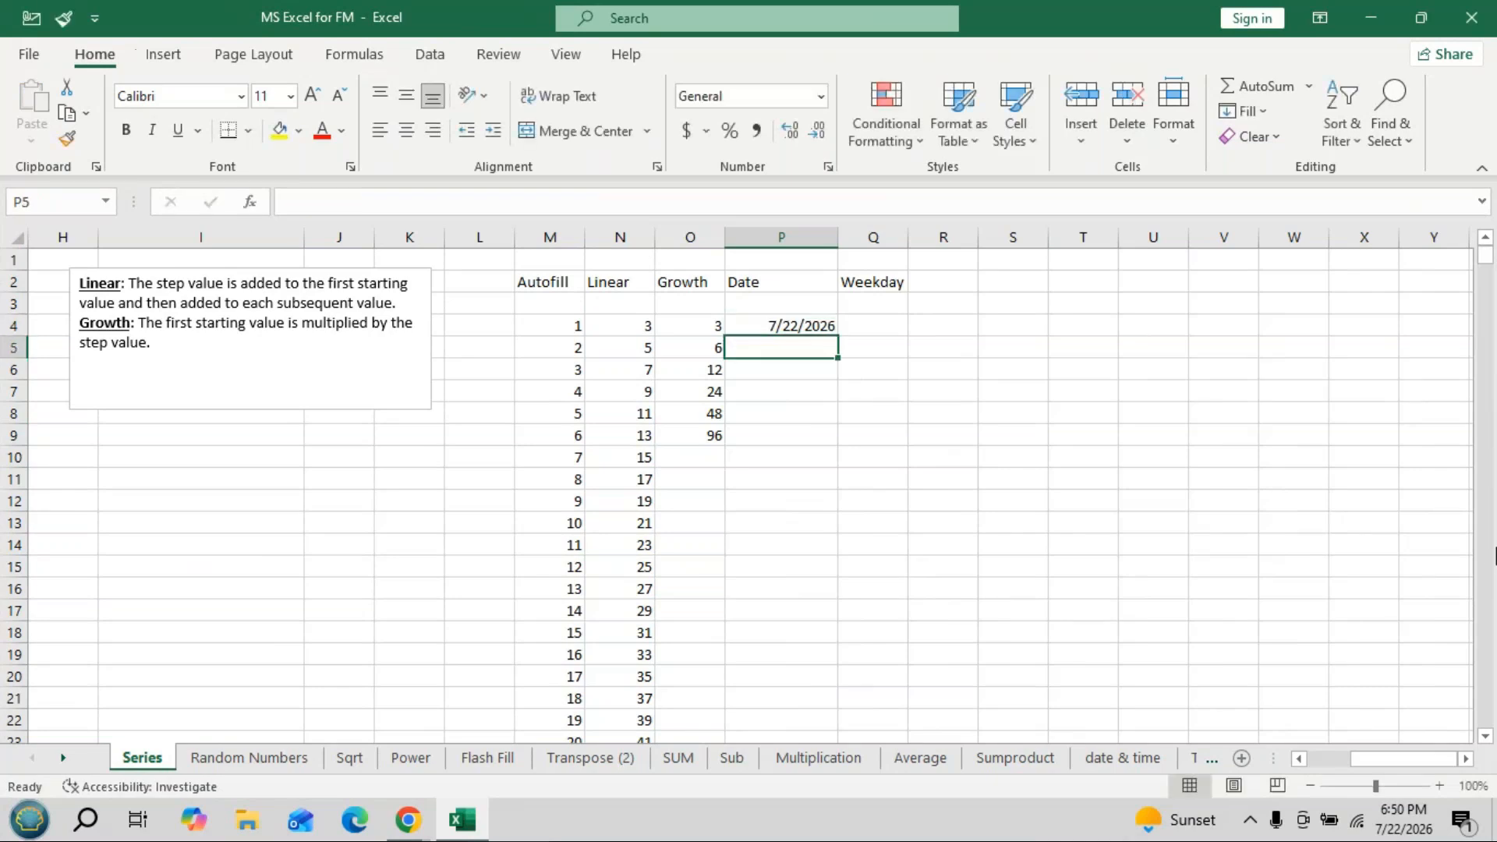
Fill P4:P20 with a date series in columns using the Day unit and step value 1.
drag(790, 326, 788, 675)
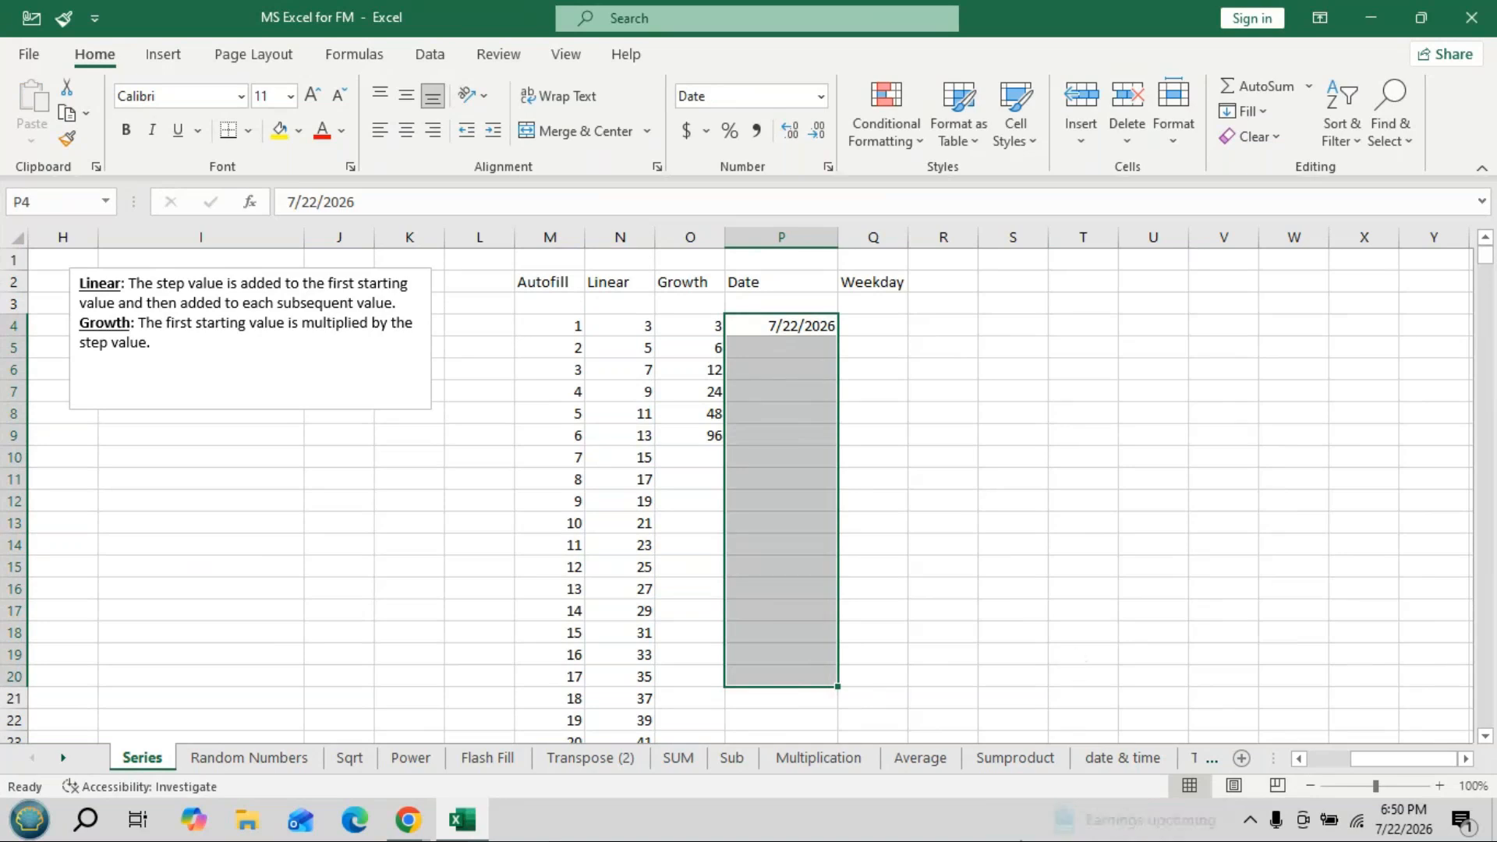
click(1265, 111)
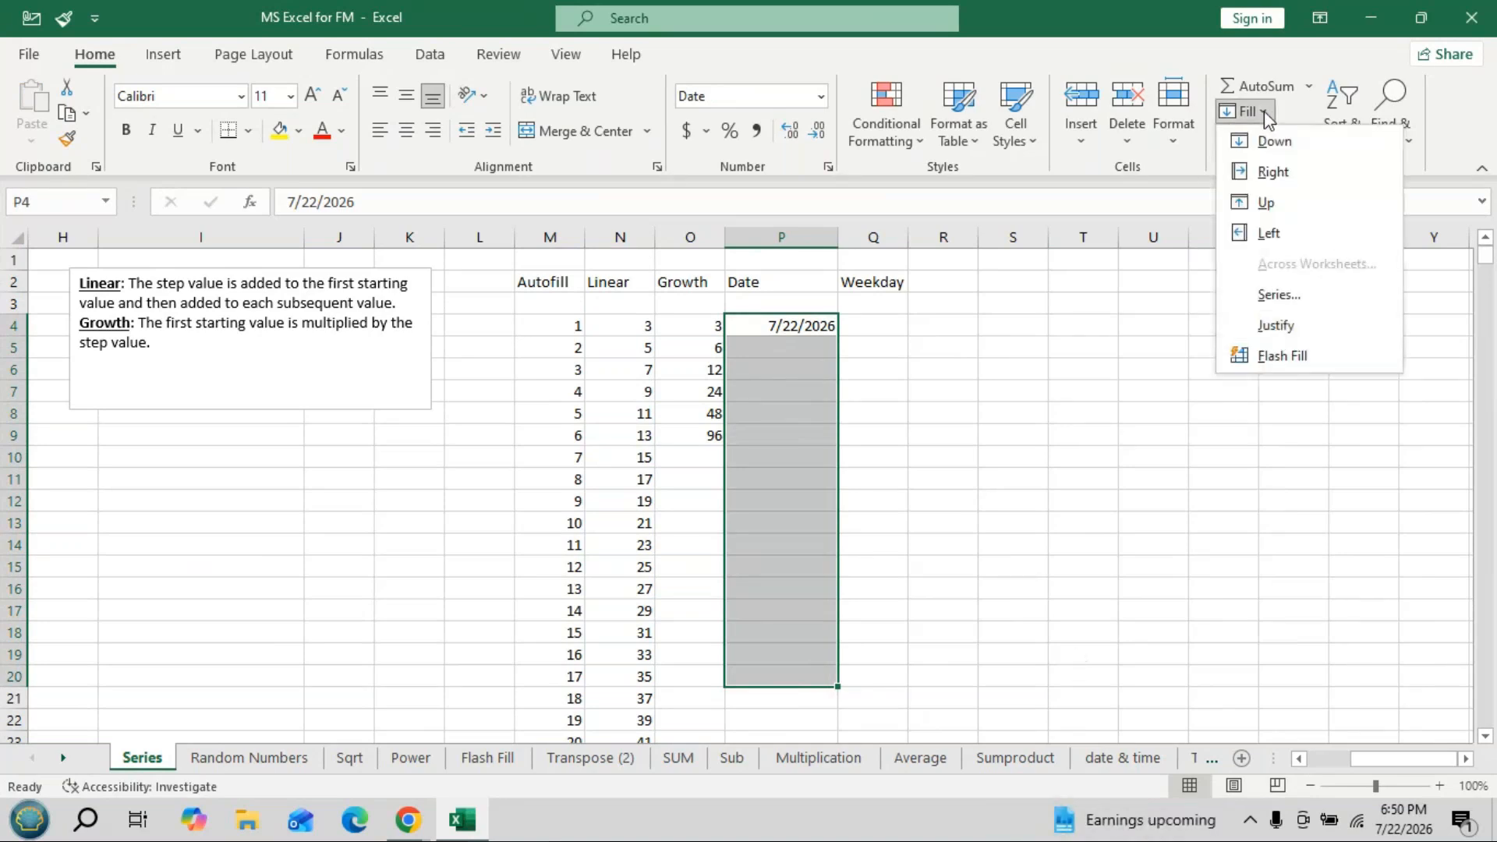
click(1275, 329)
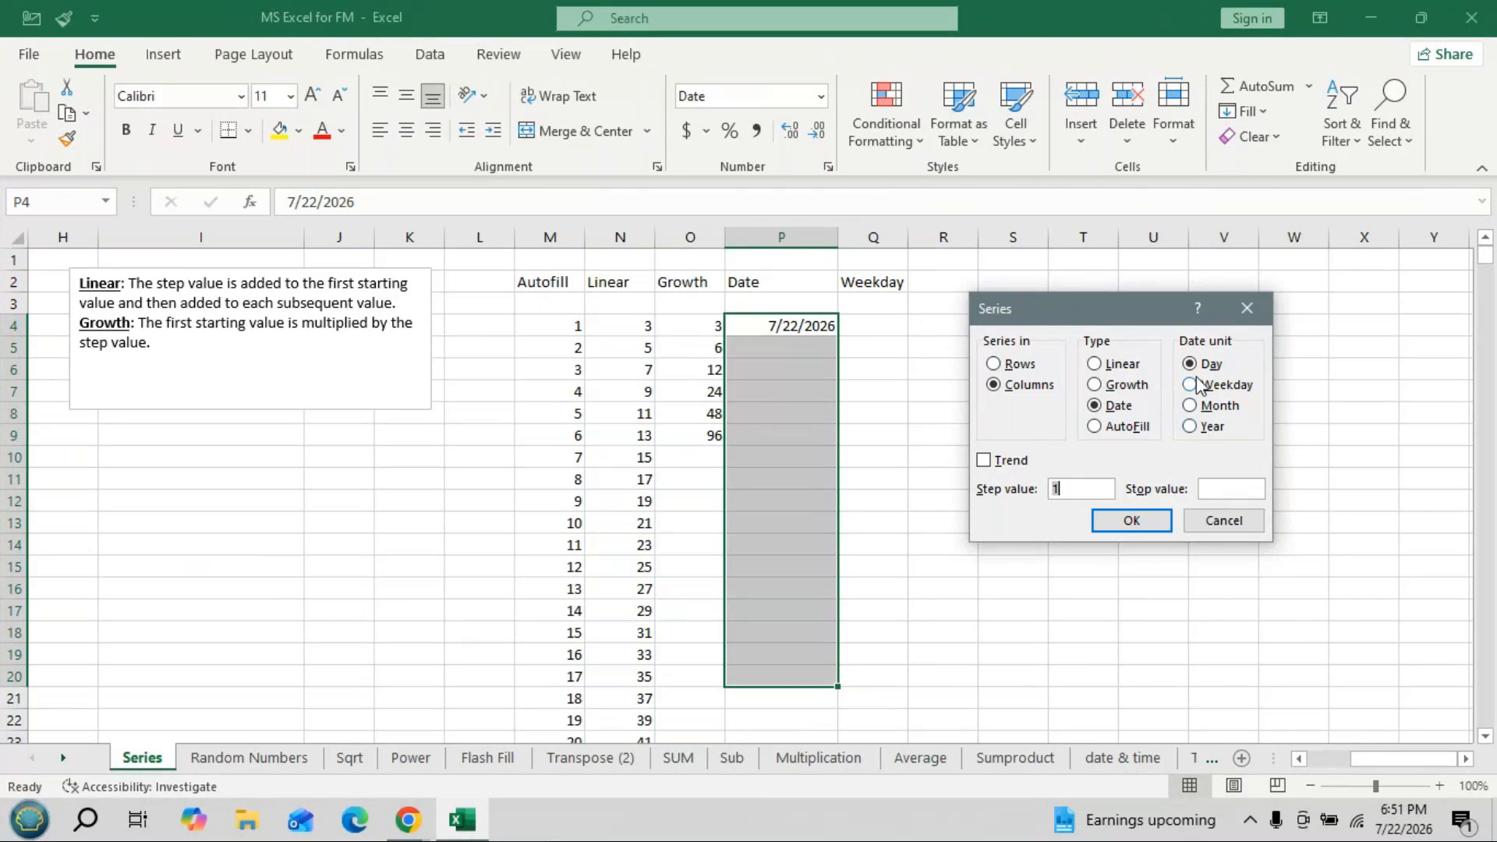
click(1123, 527)
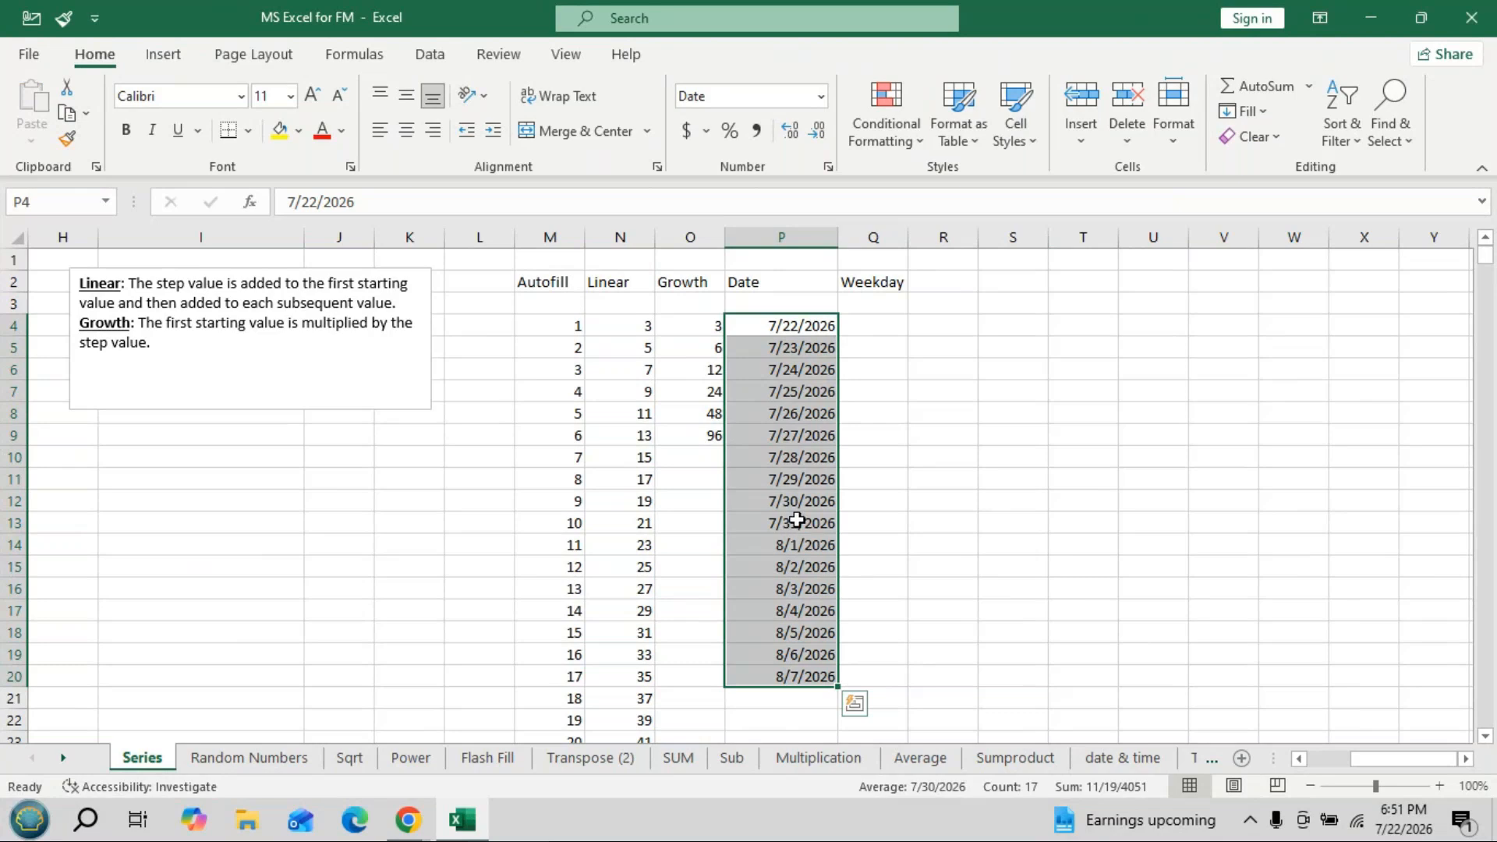
Refill P4:P20 as a date series using the Weekday unit and step value 1.
click(1245, 110)
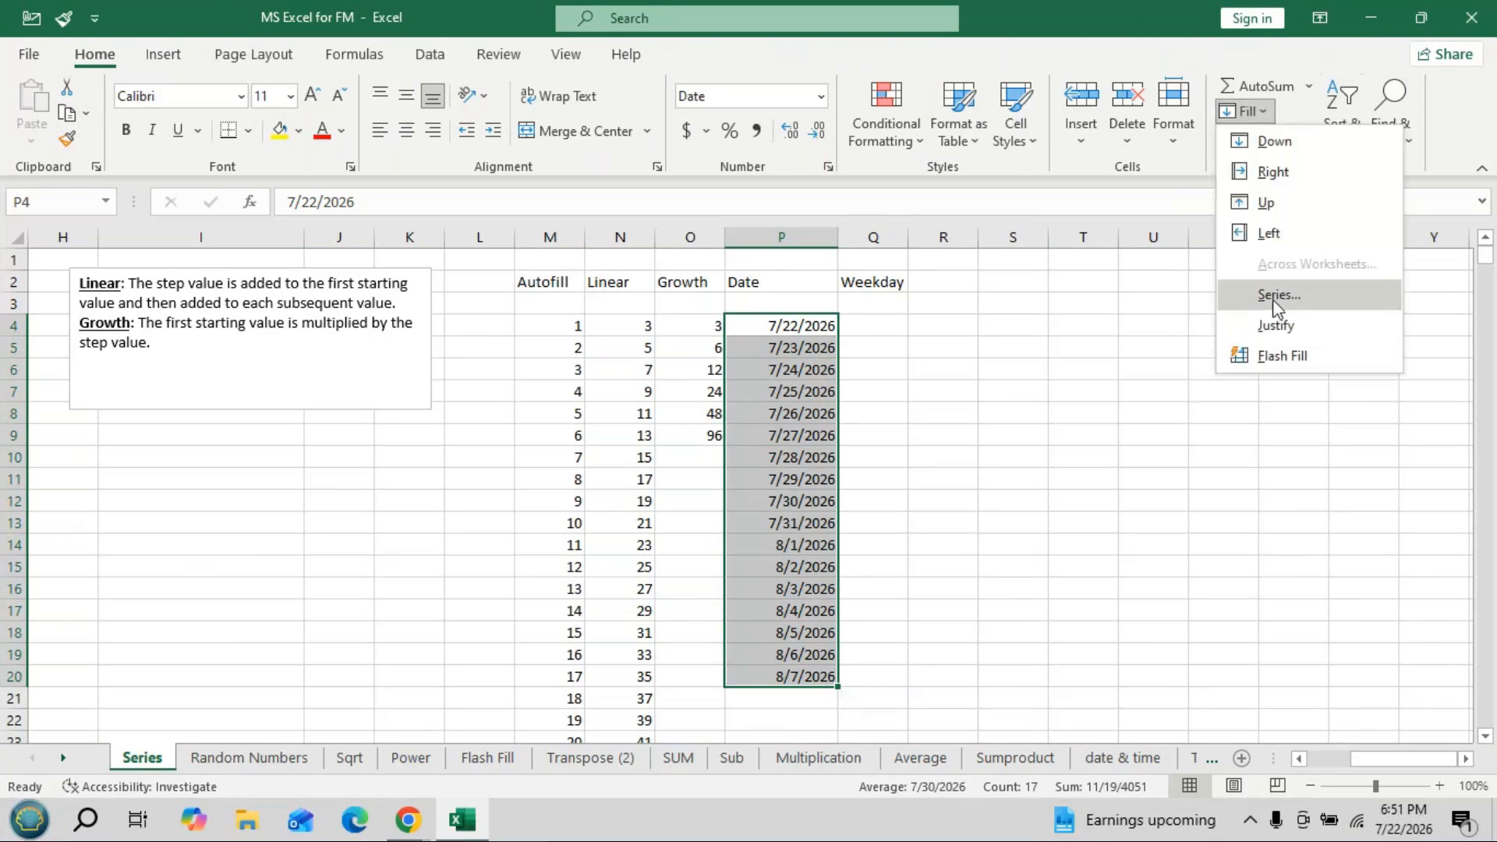
click(1276, 296)
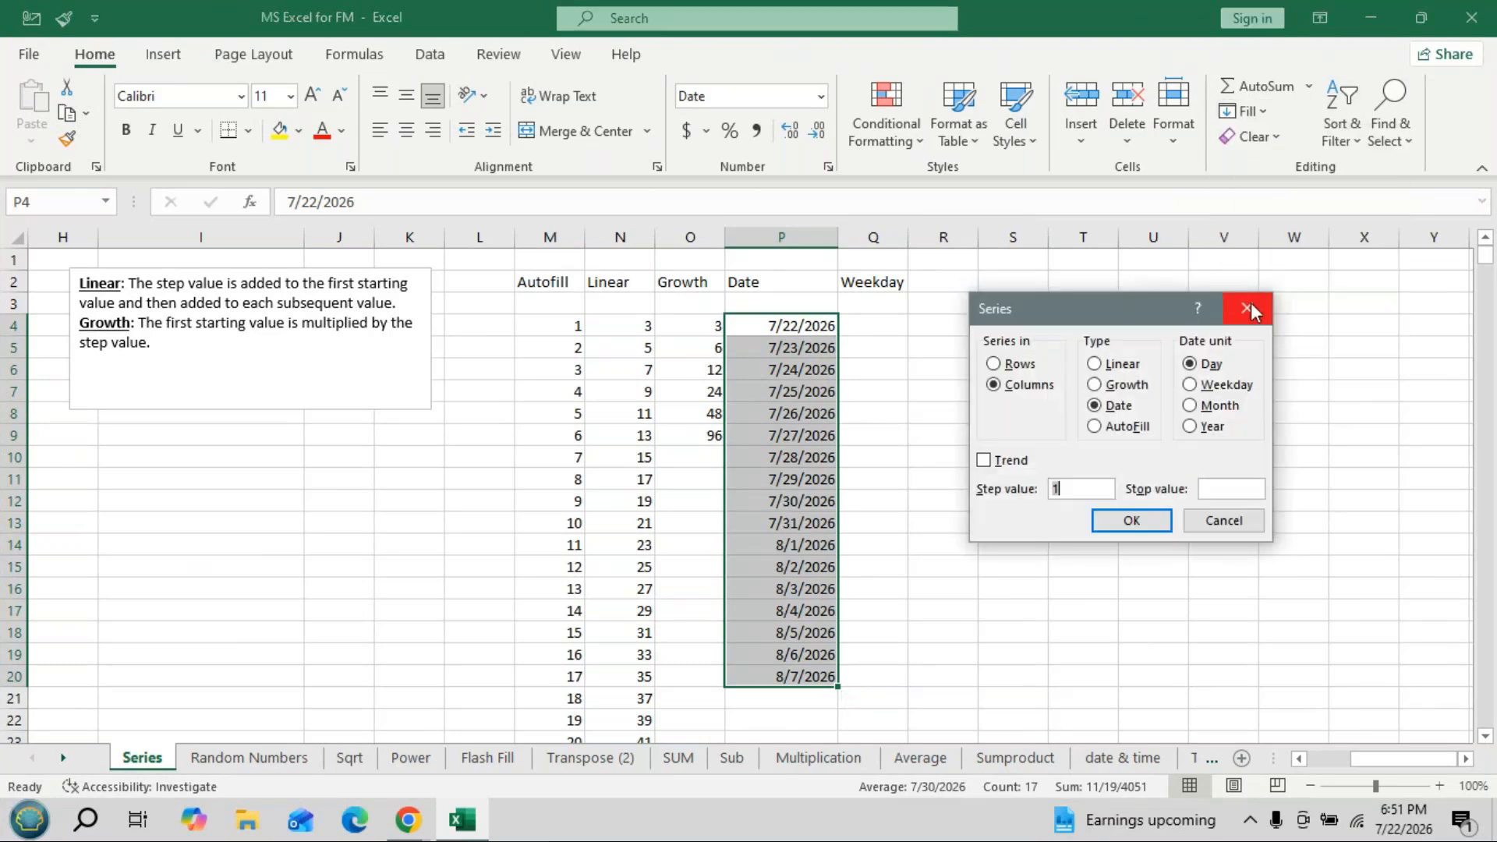
click(1190, 384)
click(1139, 523)
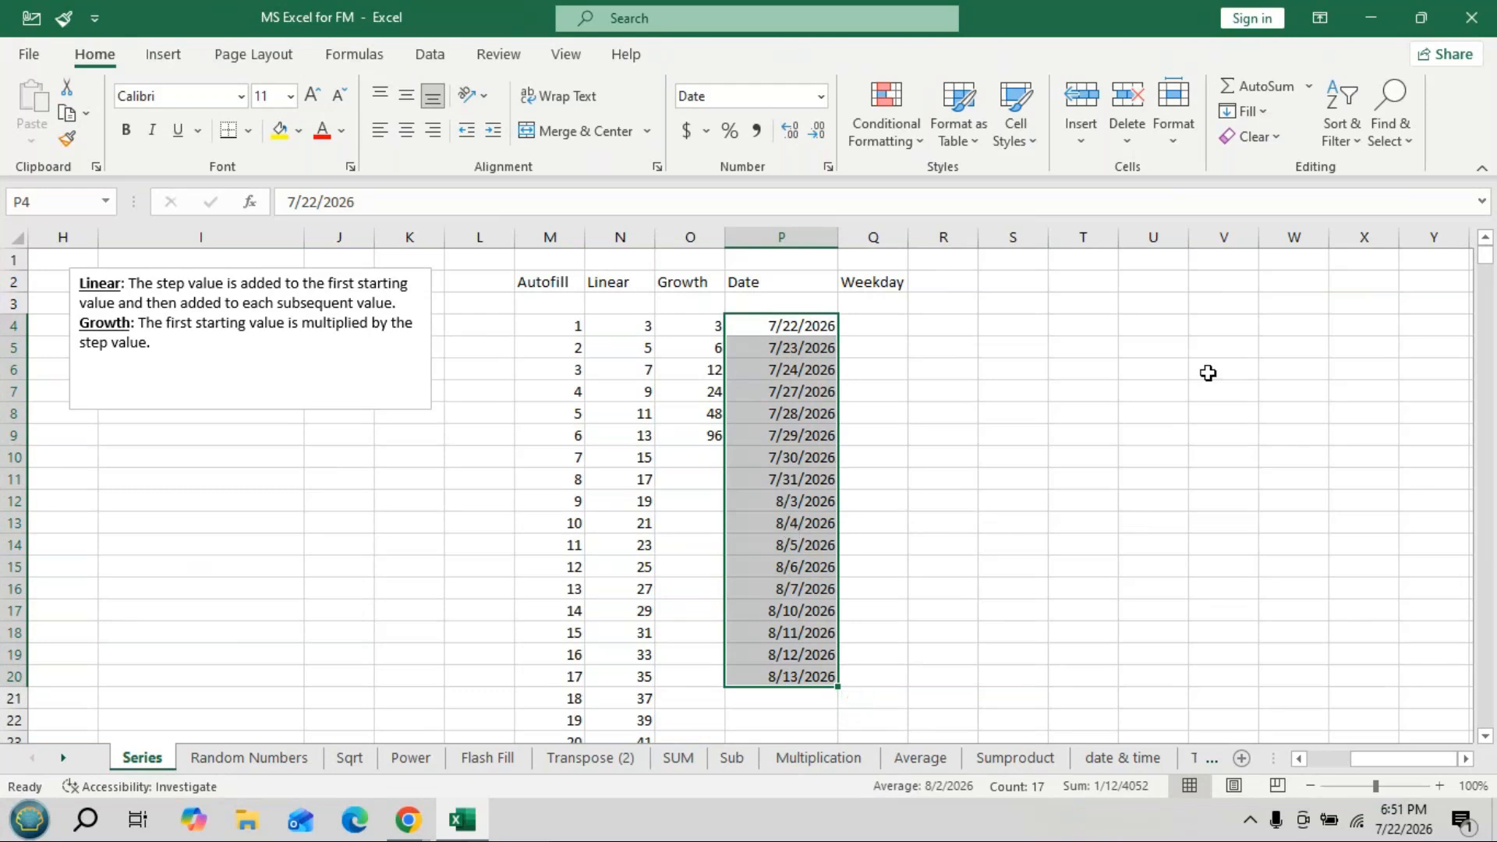
Refill P4:P20 as a date series in columns using the Month unit and step value 1.
click(1242, 111)
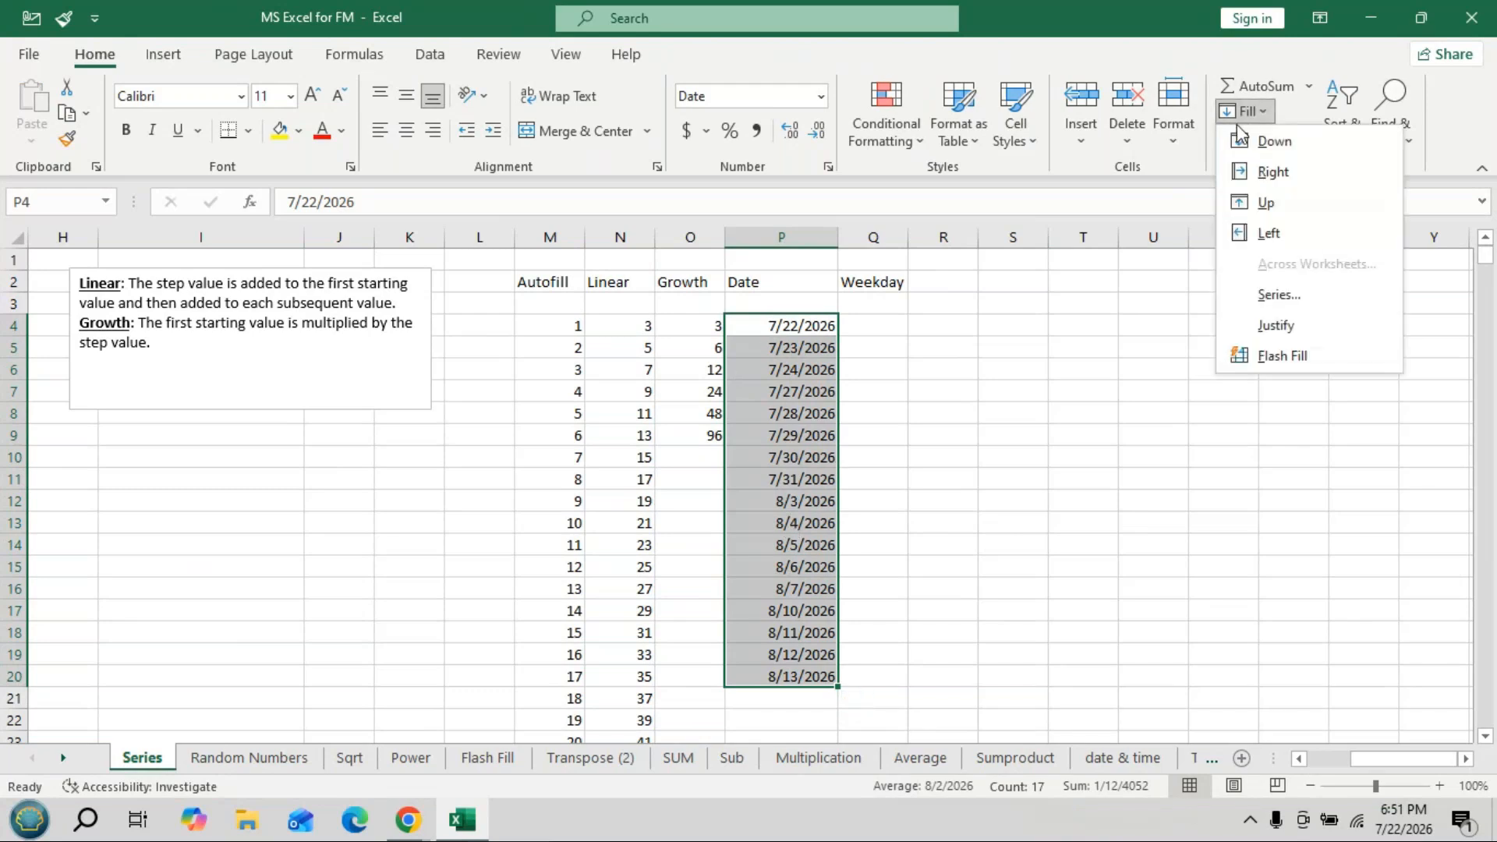
click(1283, 295)
click(1193, 410)
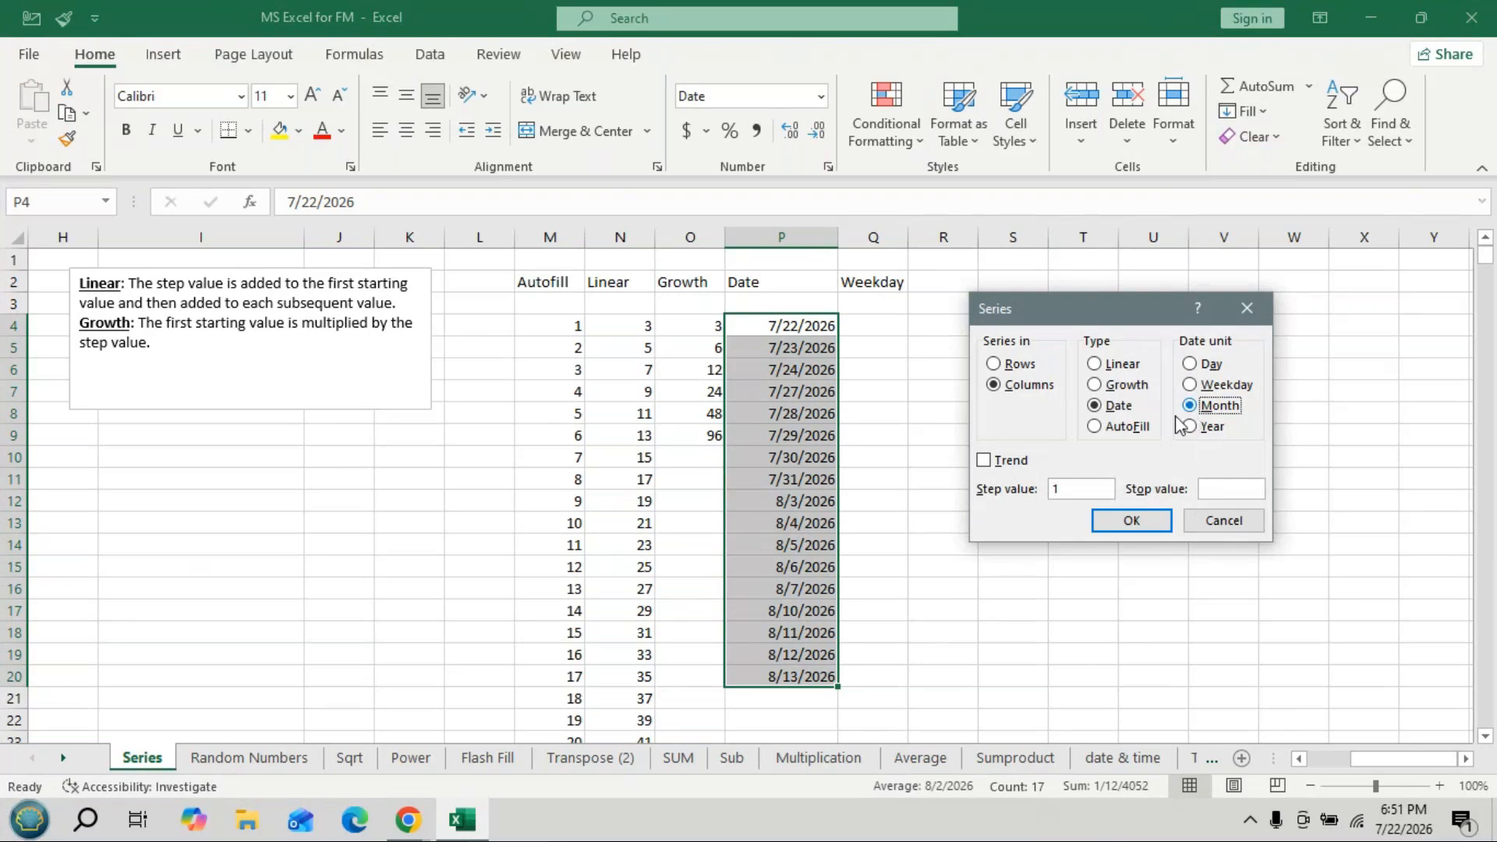
click(1133, 524)
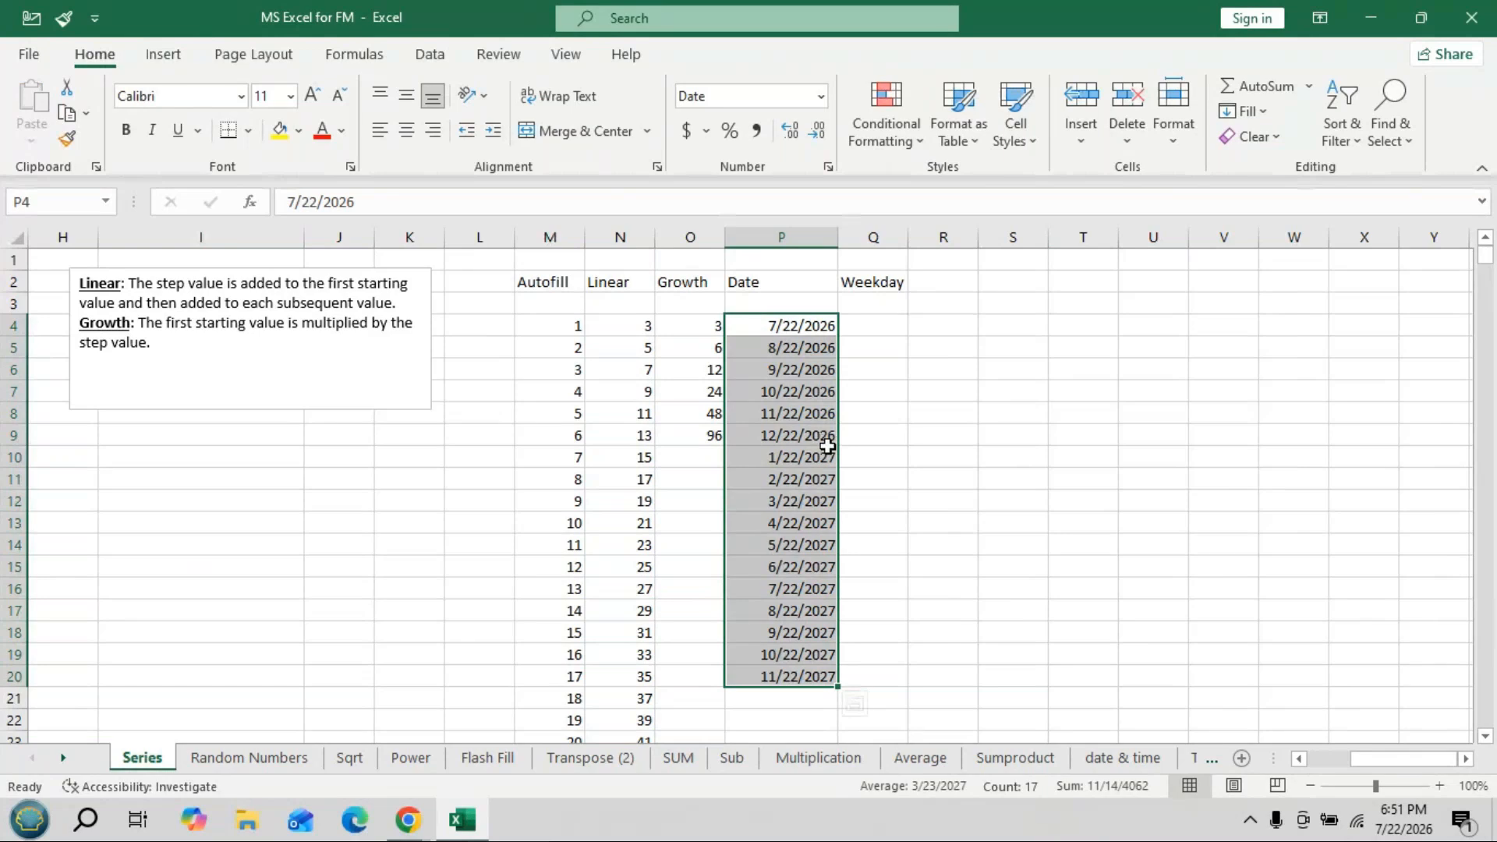
Refill P4:P20 as a date series in columns using the Year unit and step value 1.
click(1265, 117)
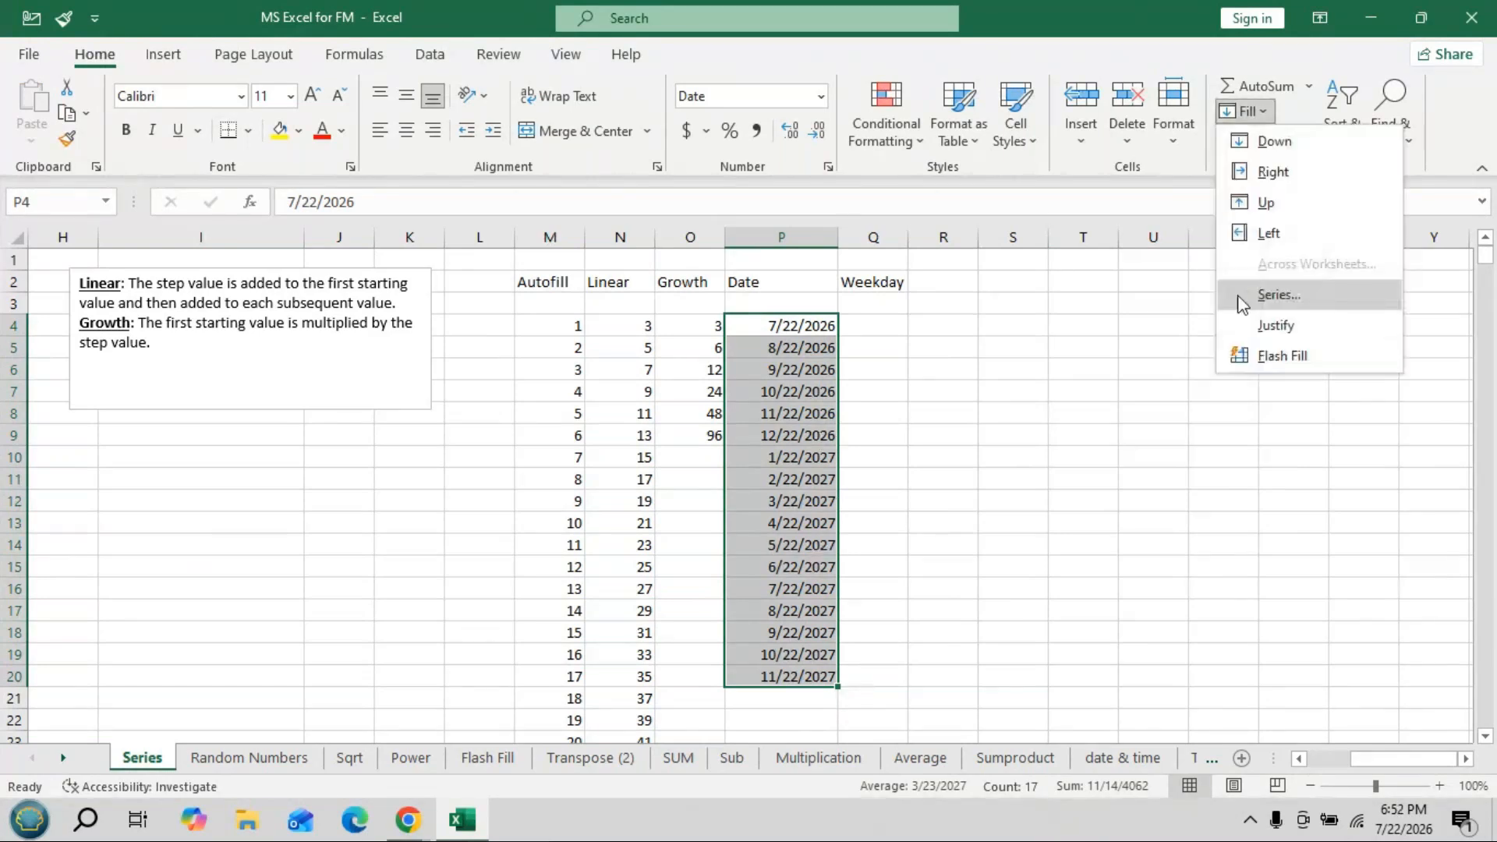
click(1246, 299)
click(1191, 427)
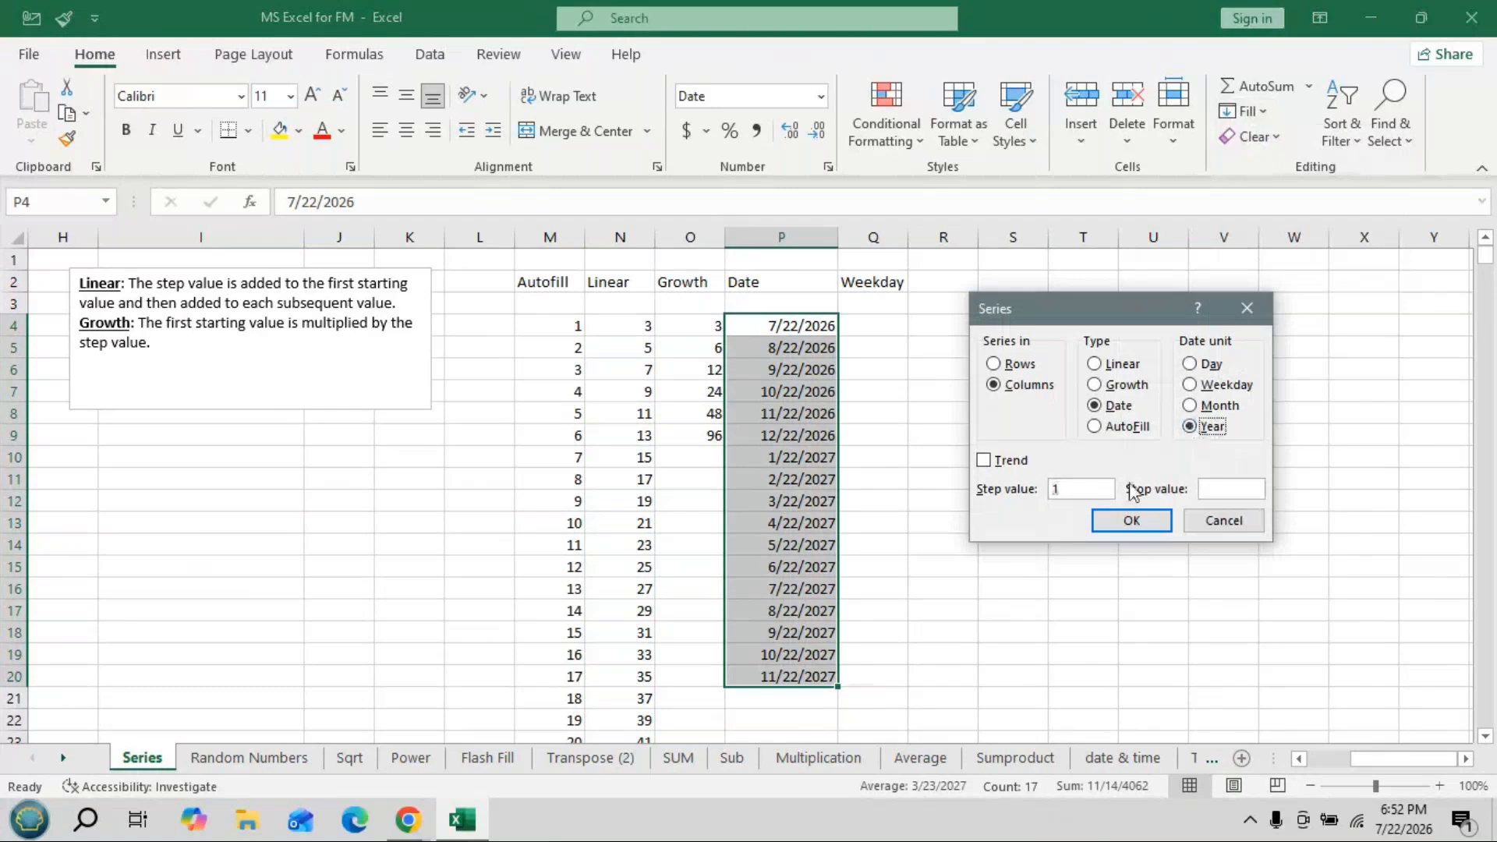
click(1136, 528)
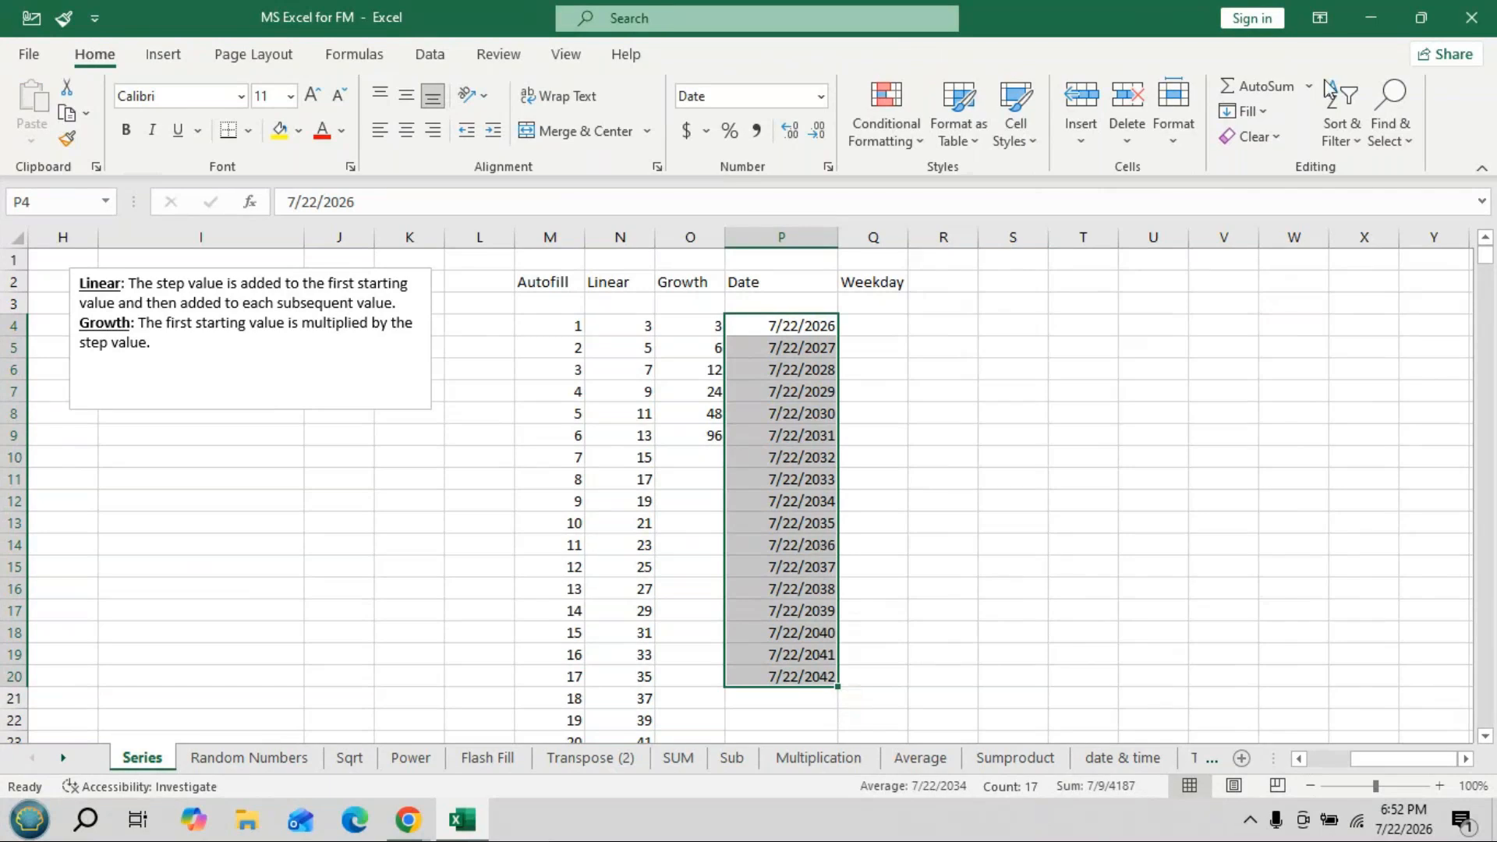
Switch the date series in P4:P20 back to the Weekday unit with step value 1.
click(1247, 111)
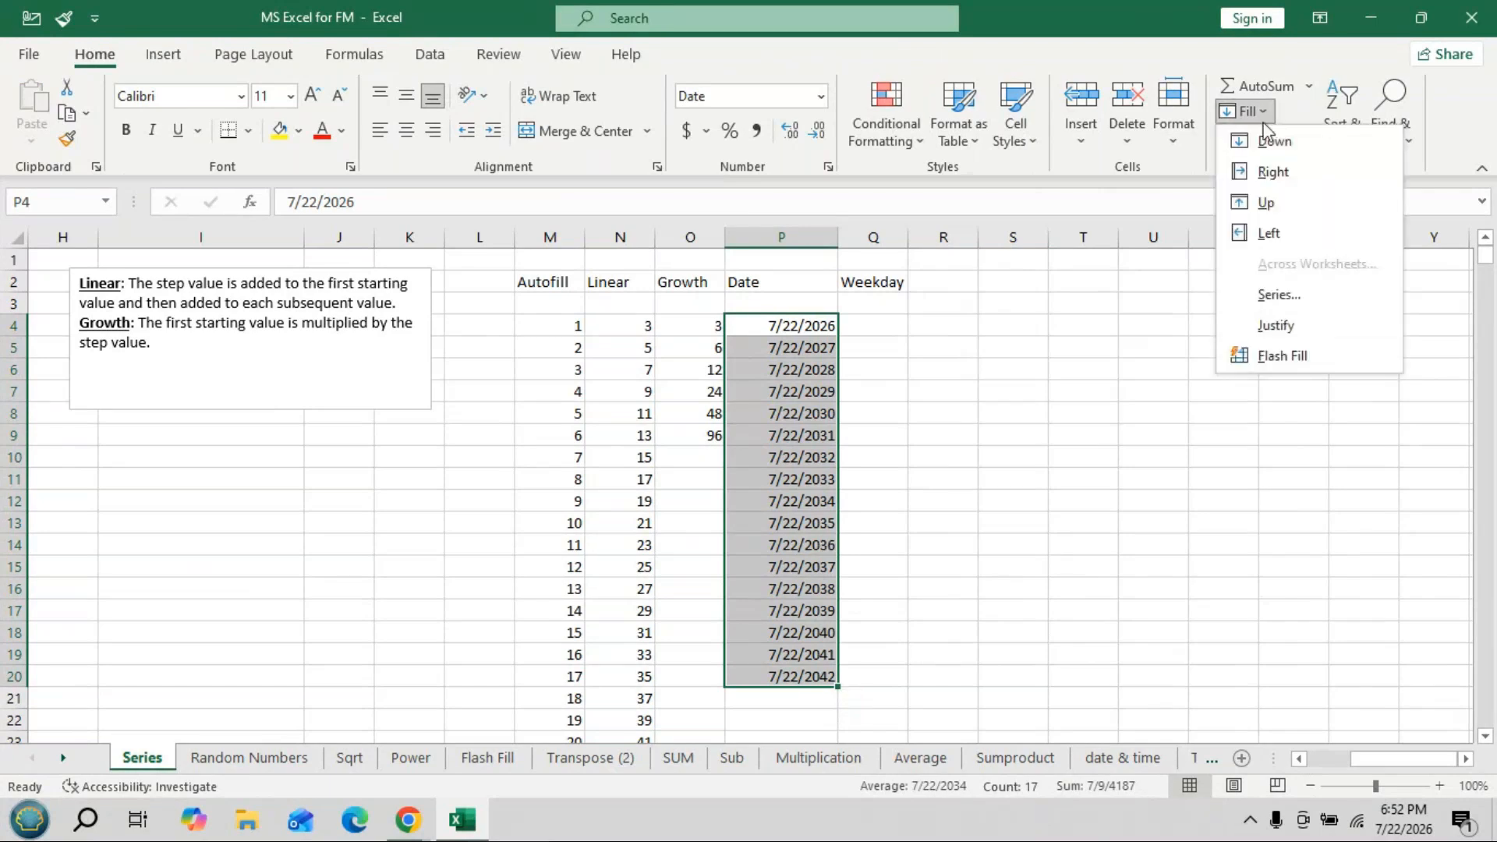
click(1268, 307)
click(1191, 385)
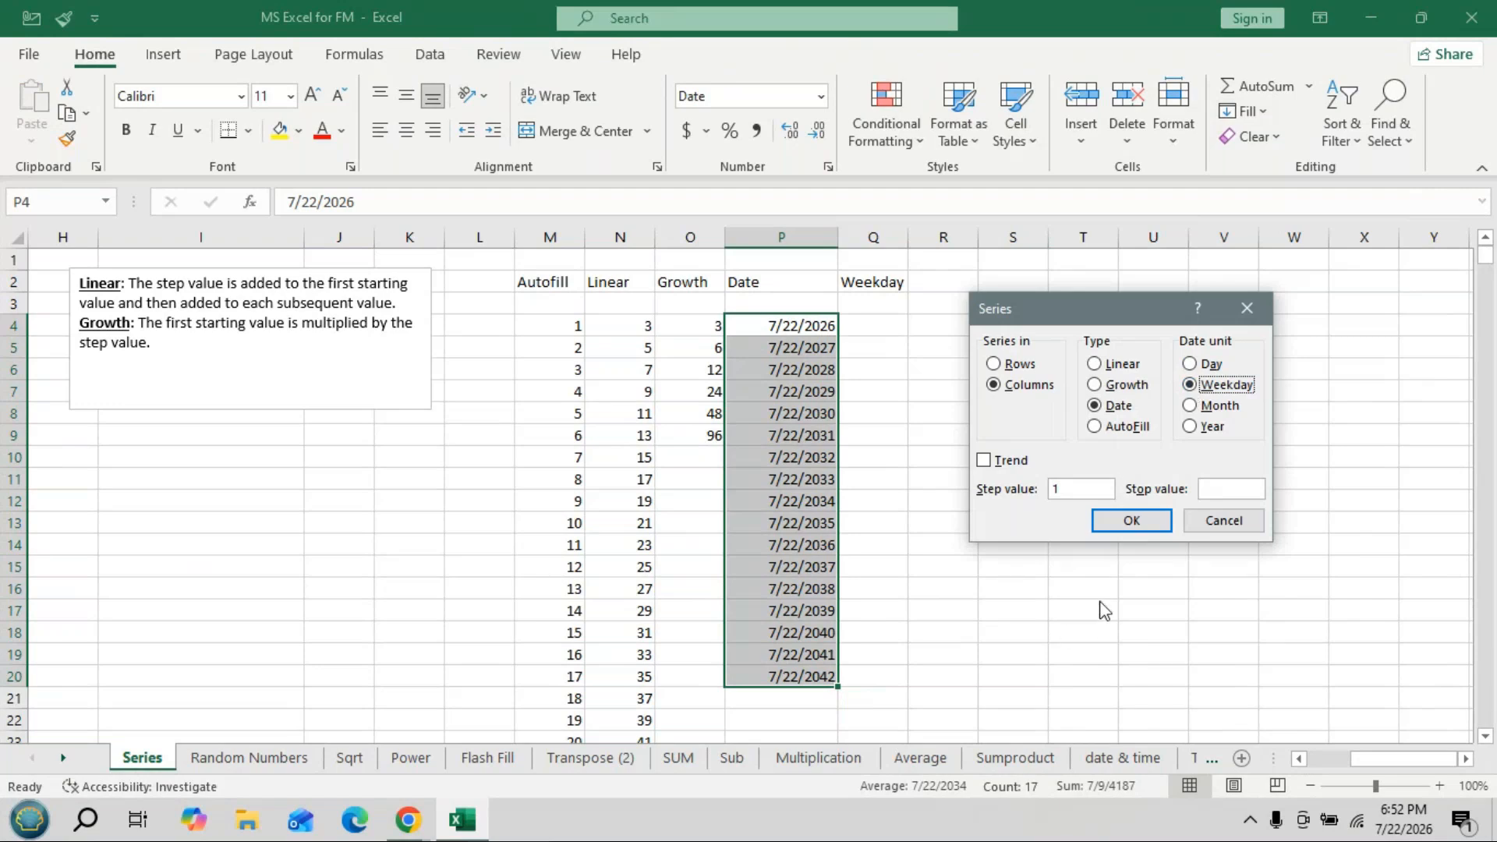
click(1132, 521)
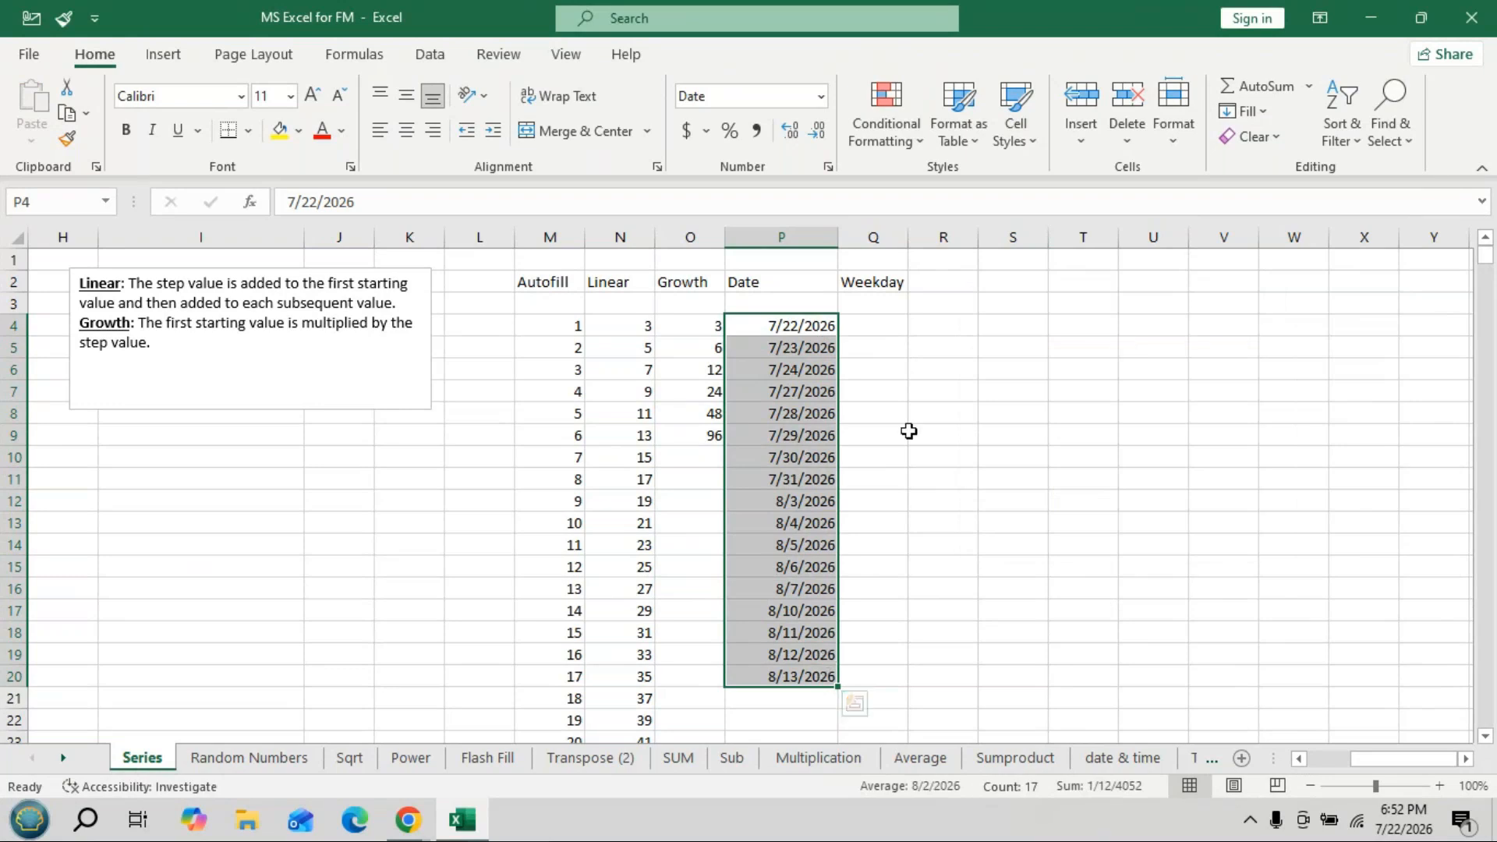
click(1268, 118)
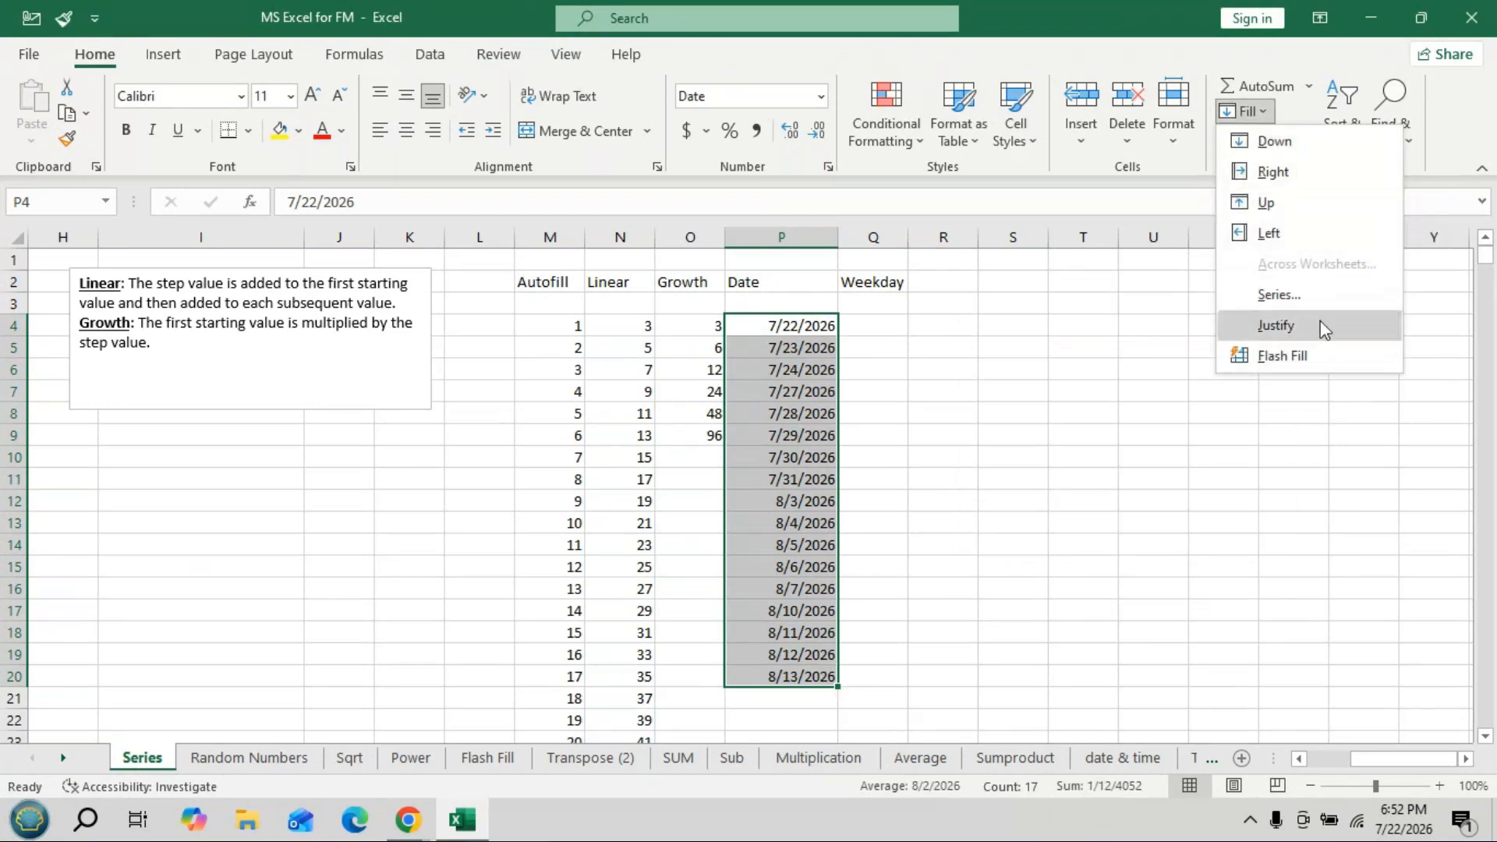
click(1294, 294)
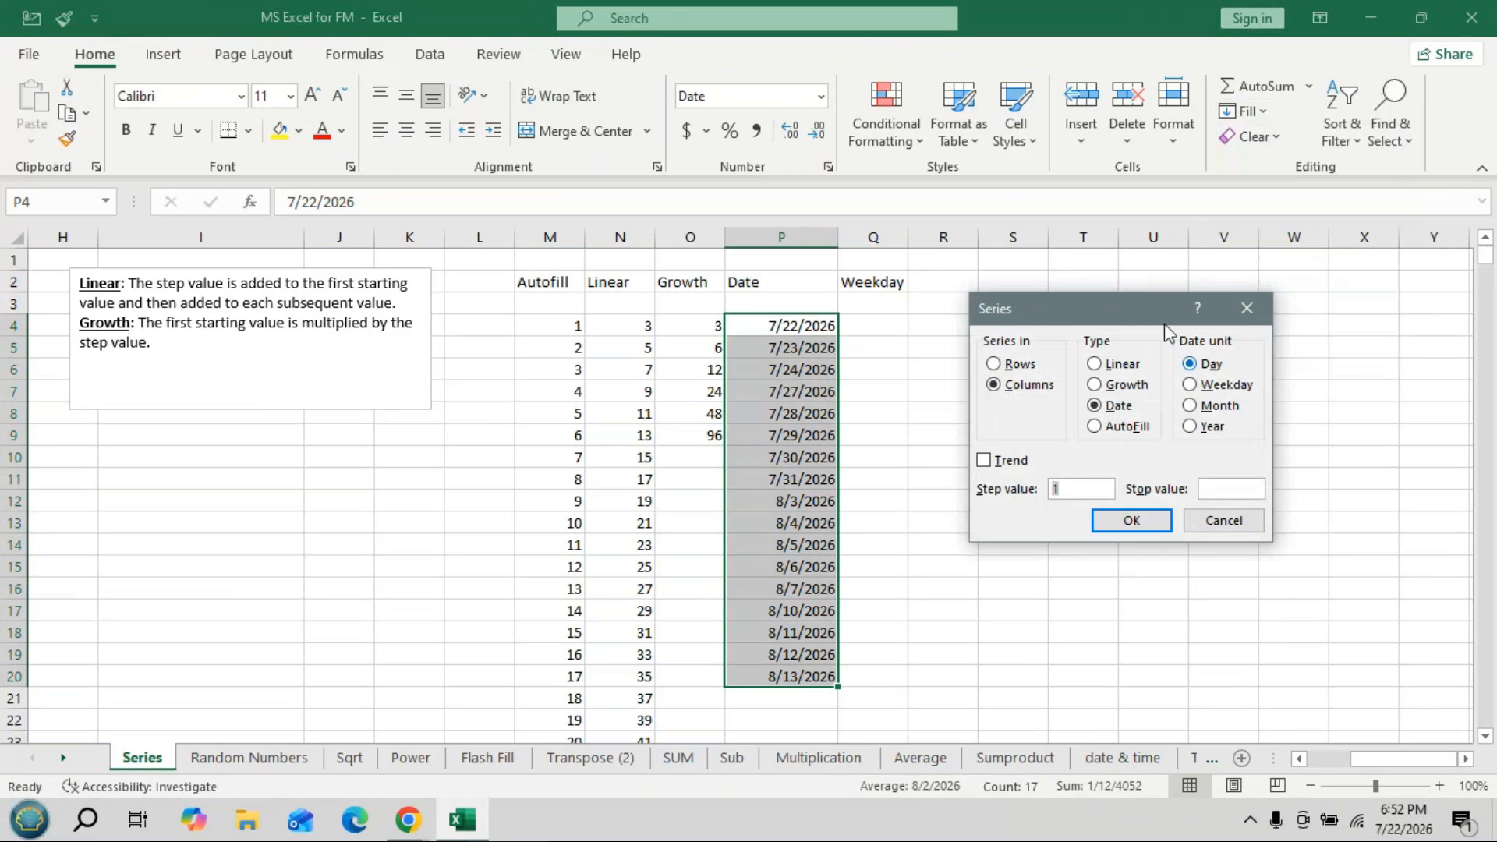
drag(1165, 323, 1254, 294)
click(1294, 356)
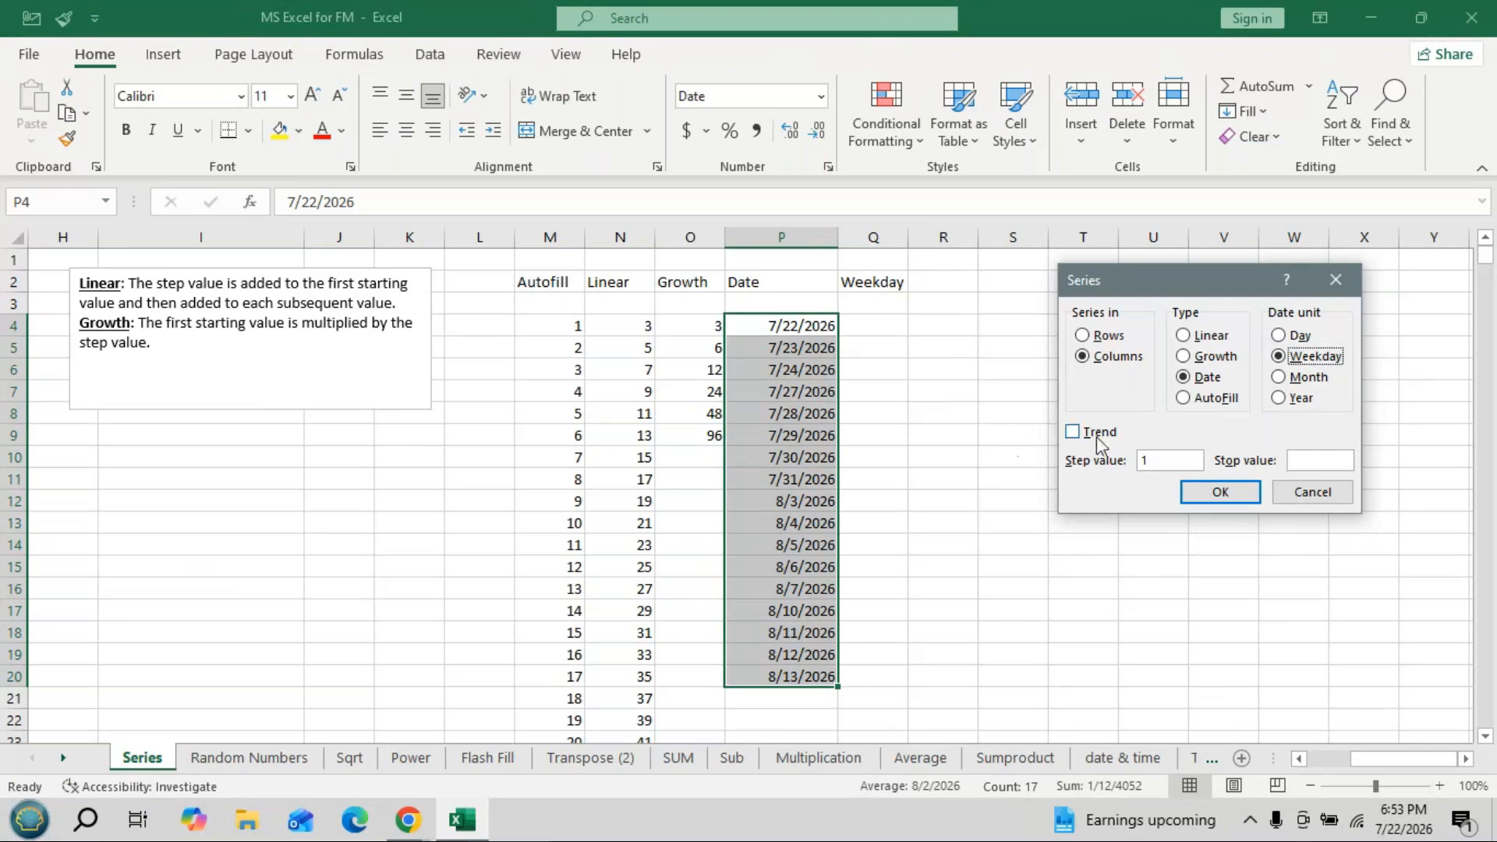
click(1335, 281)
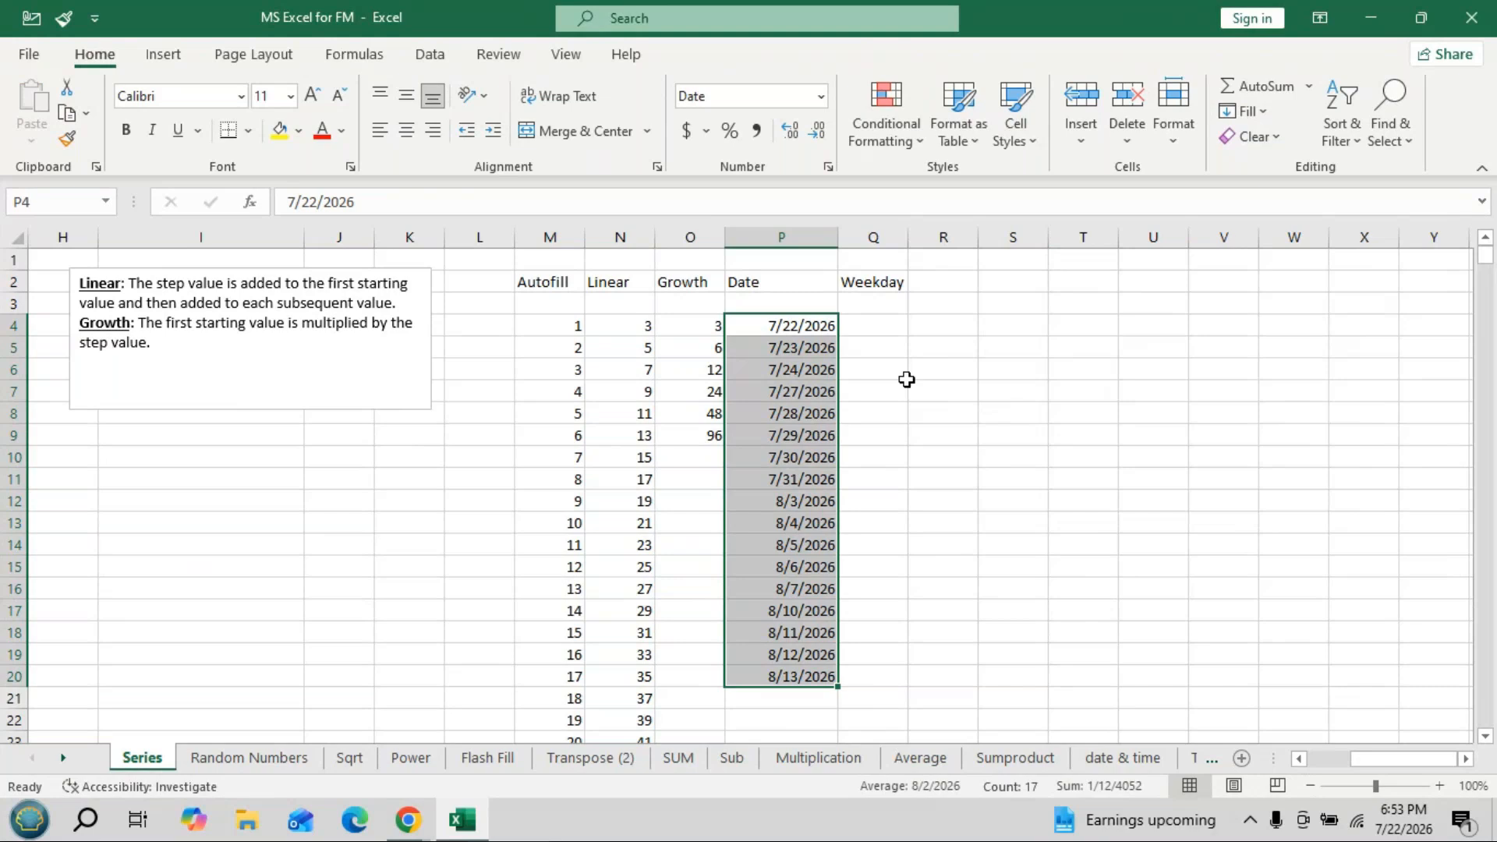
Clear the dates in P4:P20 and enter the current date, 7/22/2026, in P4 again.
key(Delete)
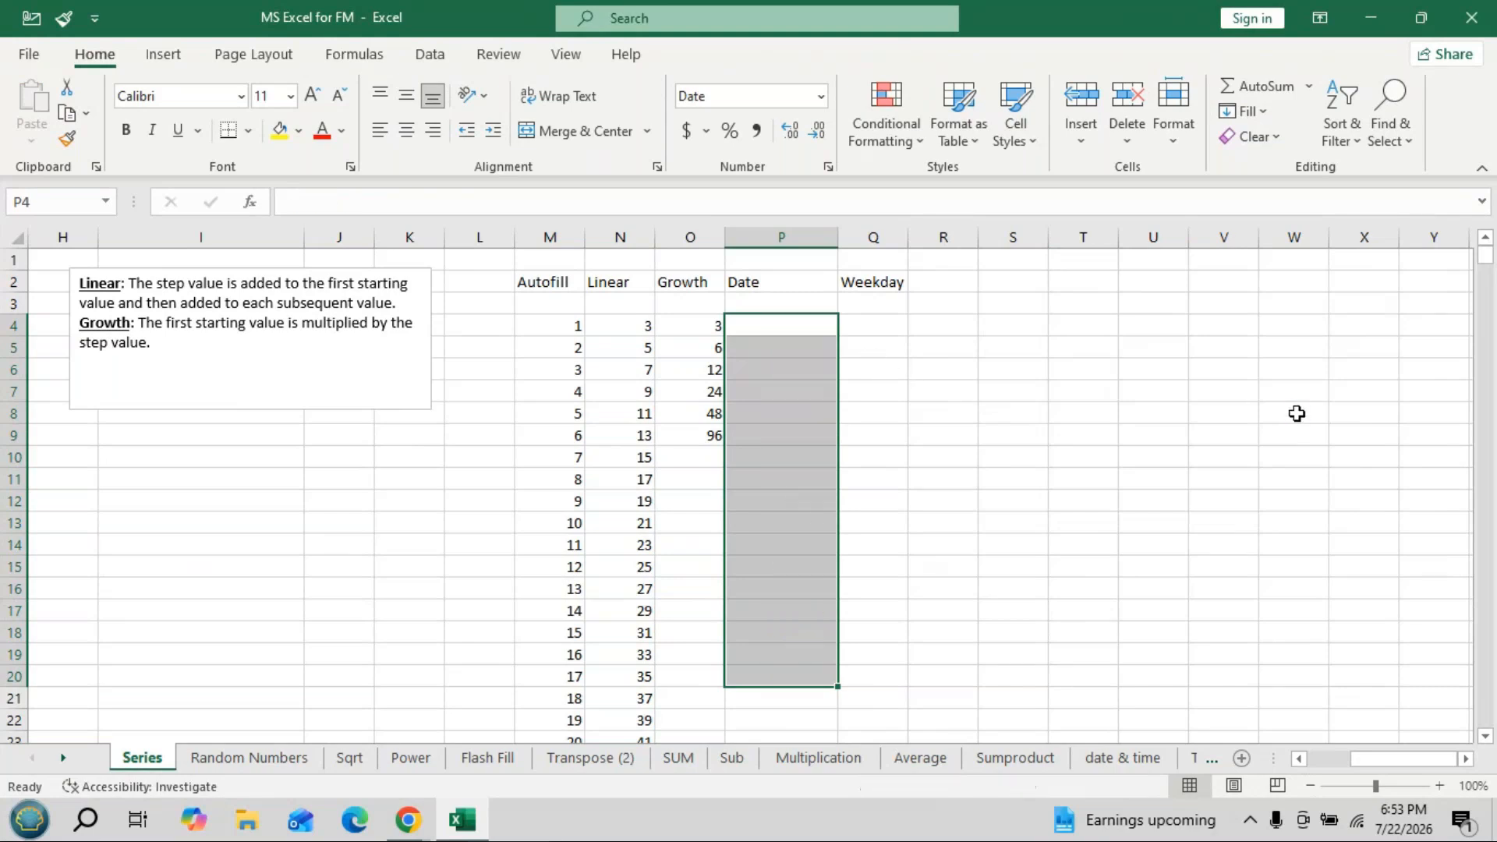
click(781, 326)
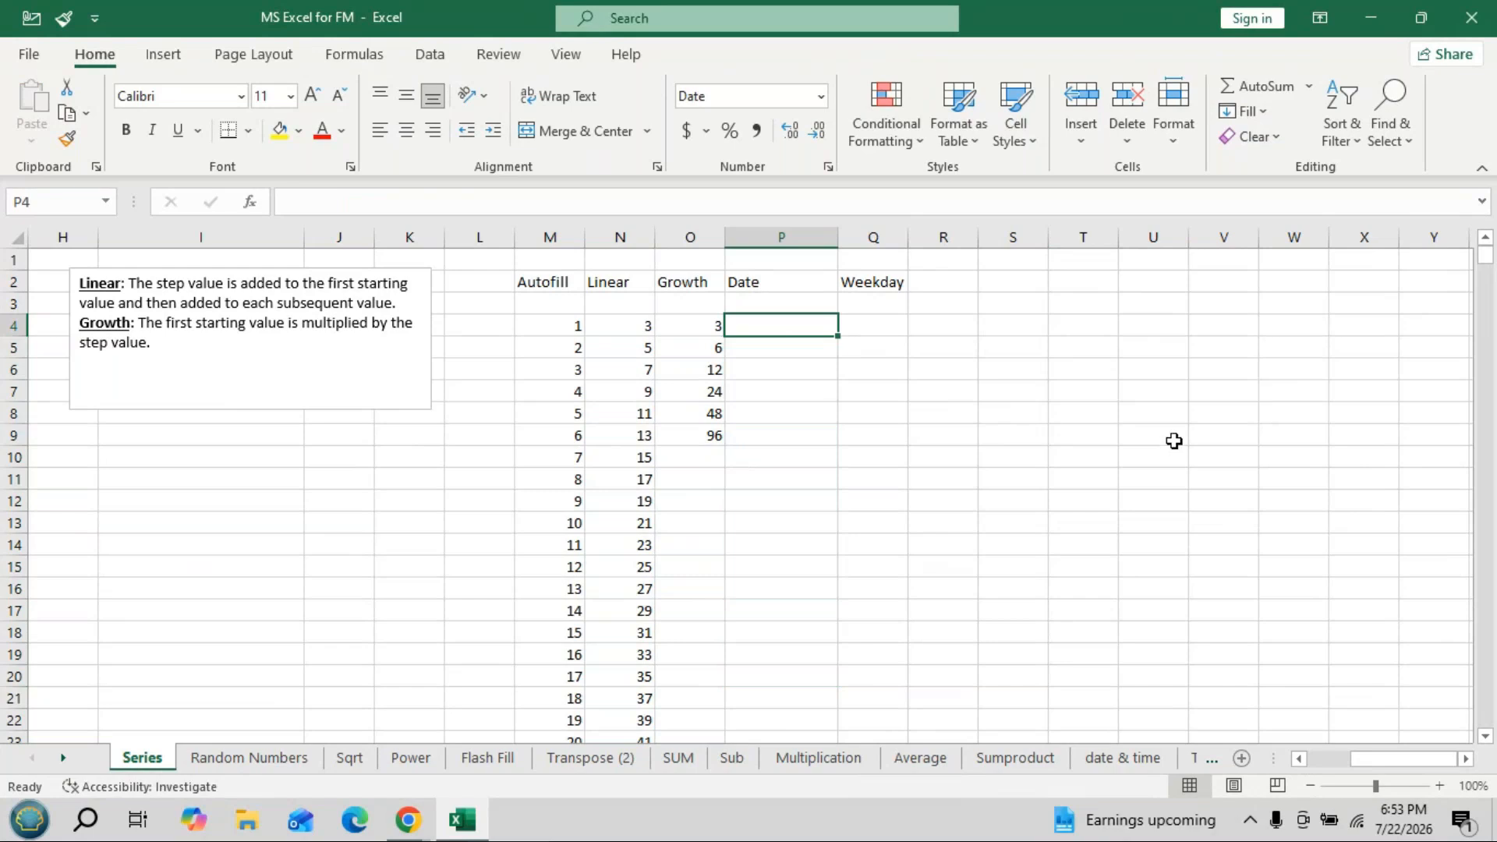
key(ctrl+semicolon)
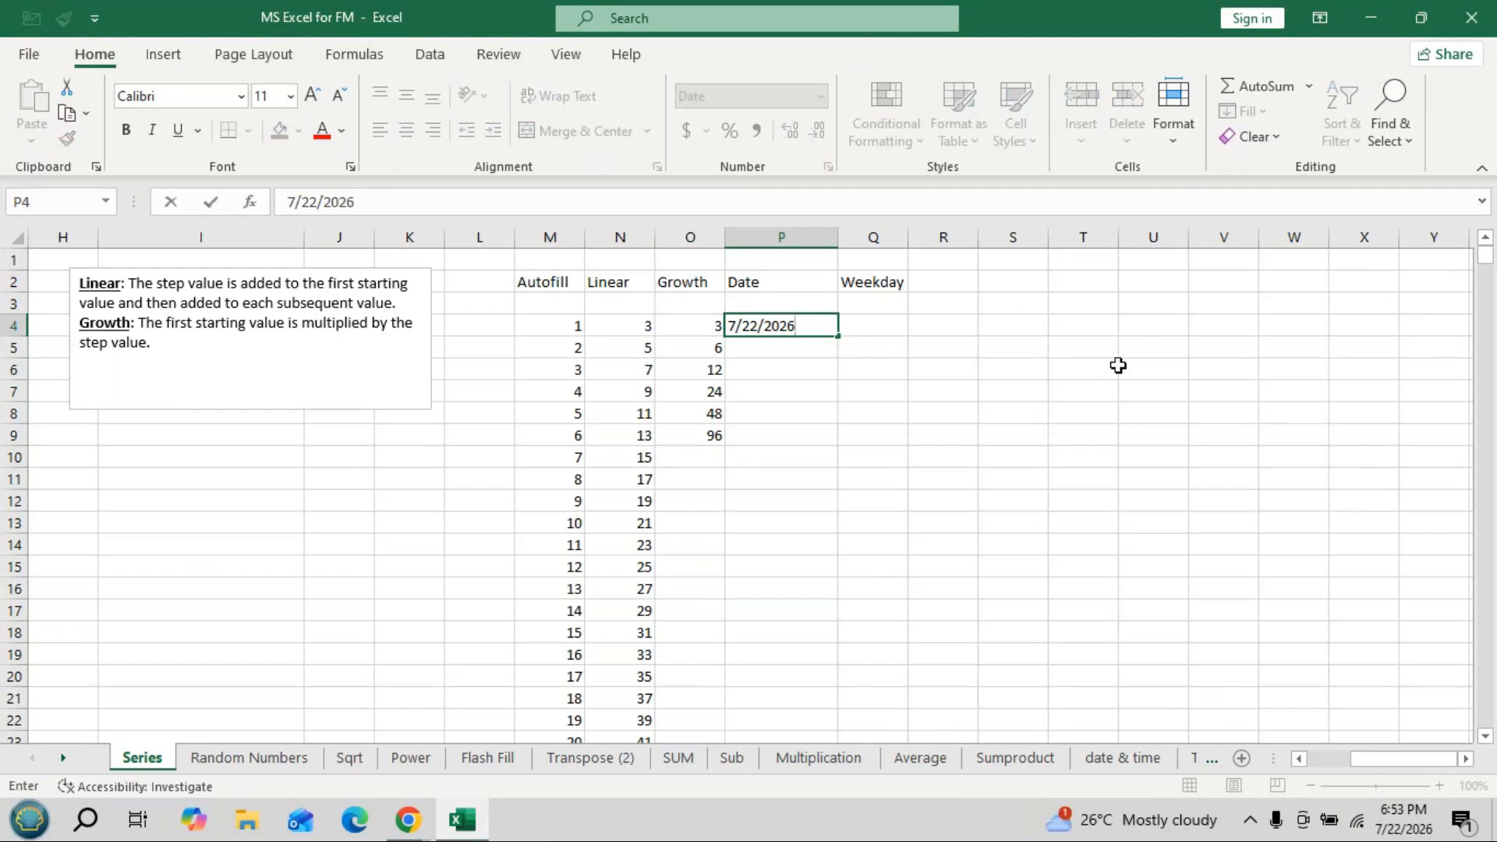
key(Return)
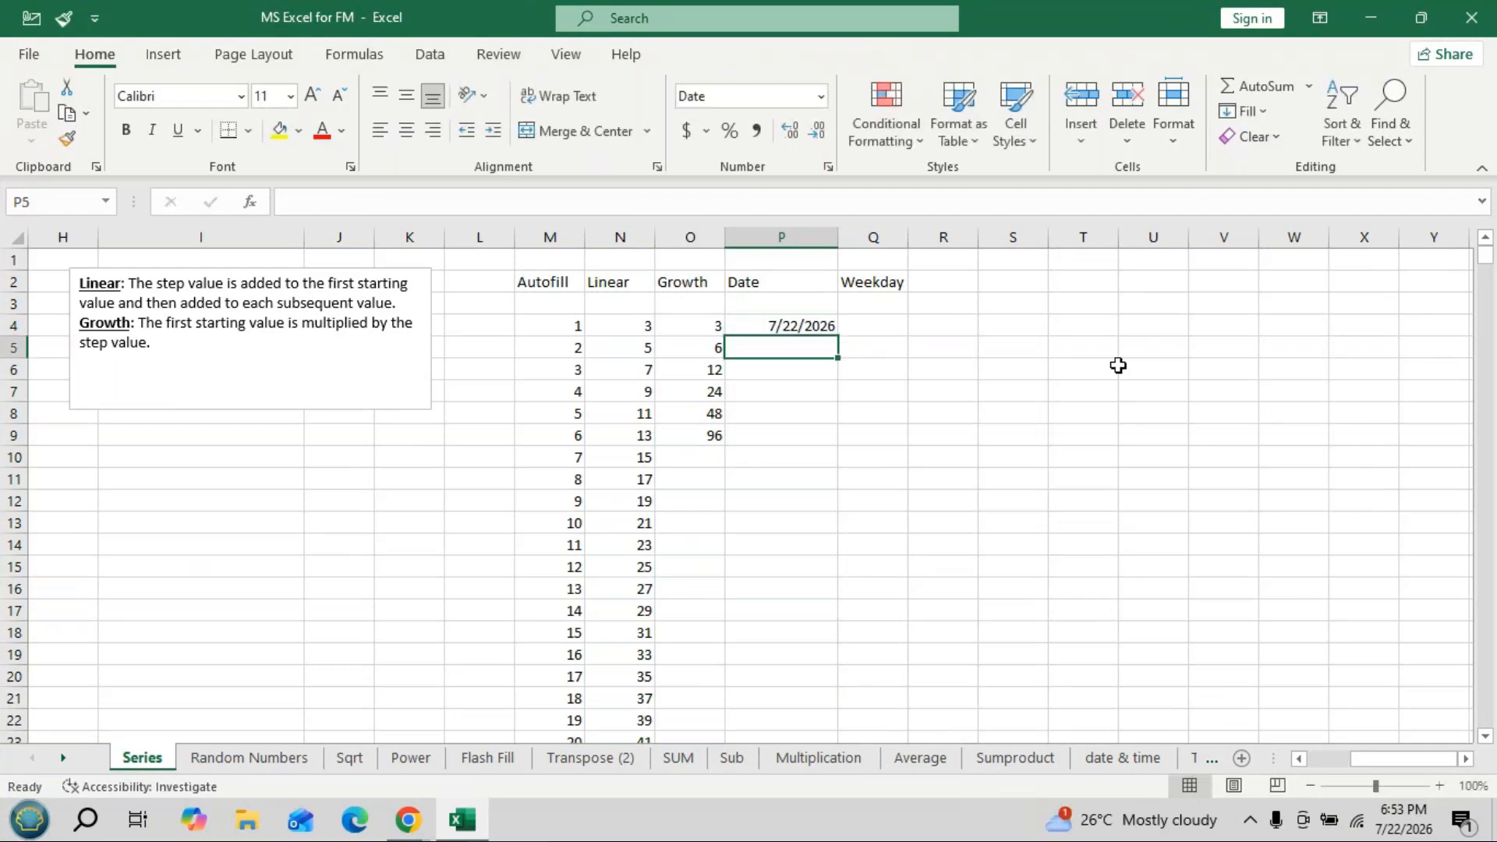
Fill P4:P20 from the start date with a date series in columns using the Weekday unit and step value 1.
click(791, 326)
drag(791, 325, 798, 684)
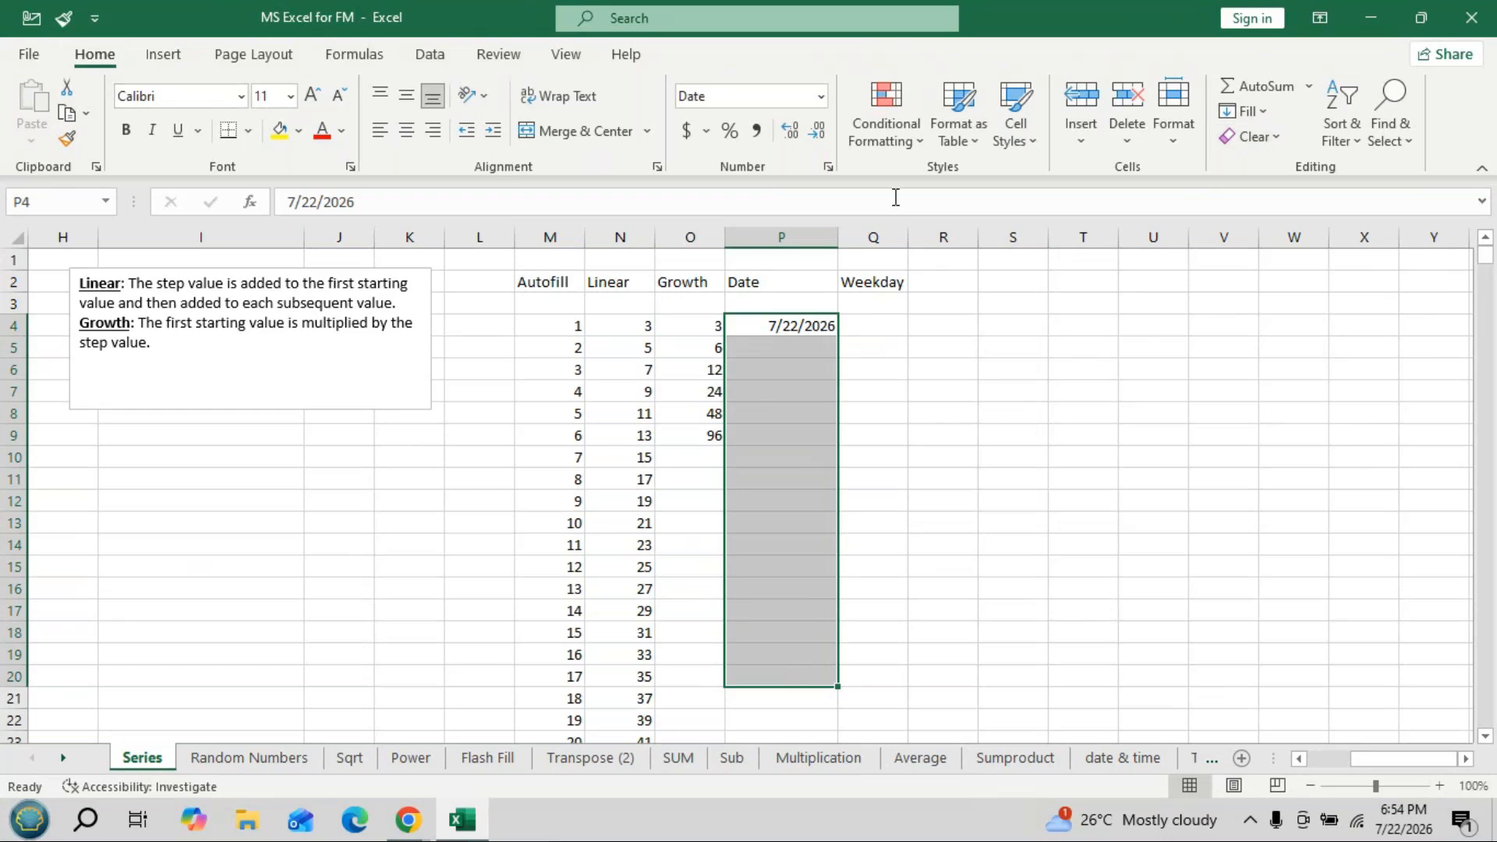
click(1264, 112)
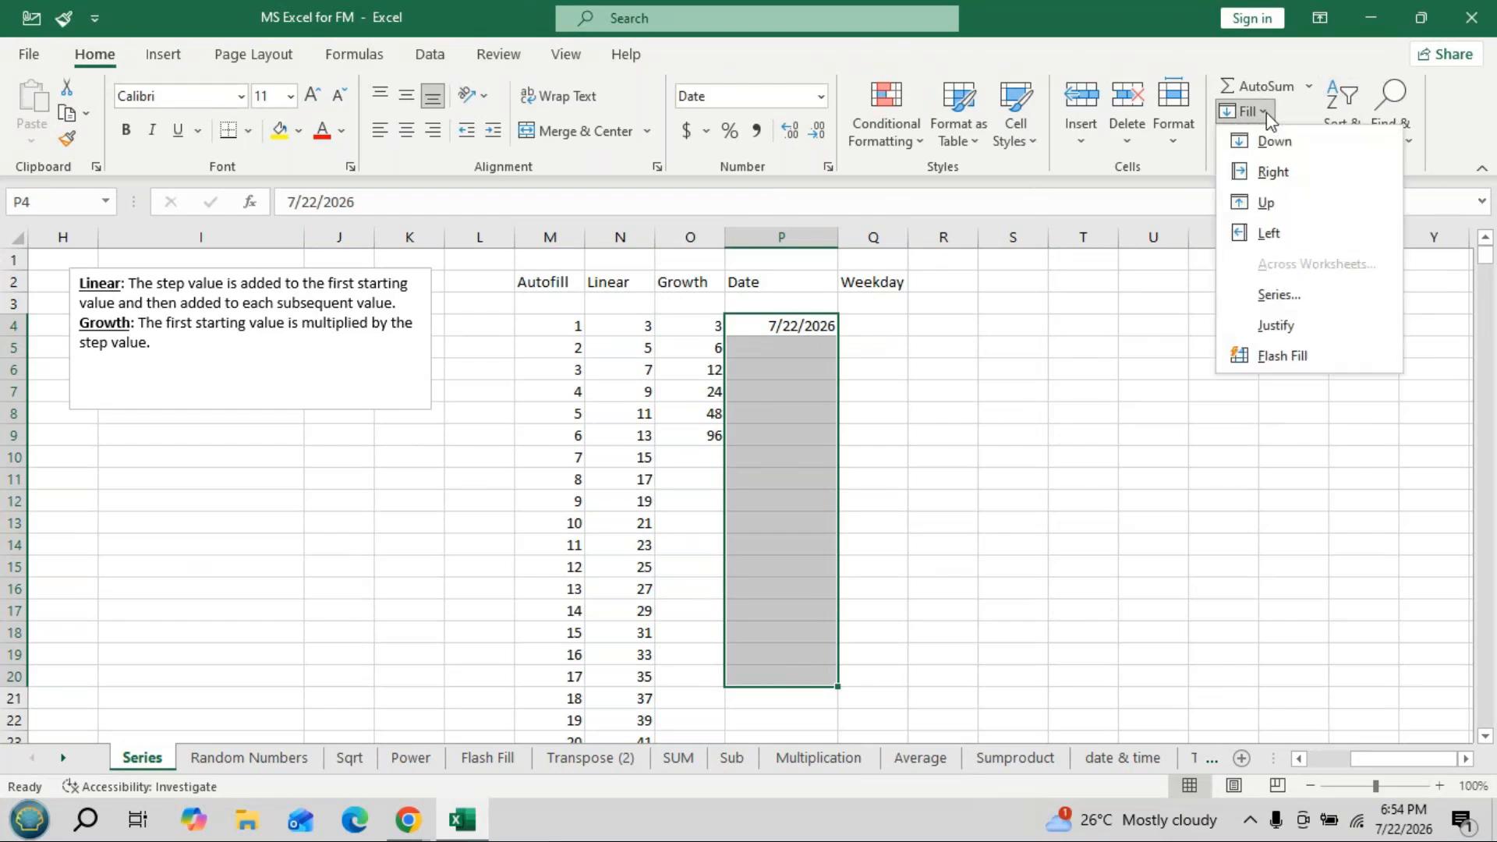
click(1302, 301)
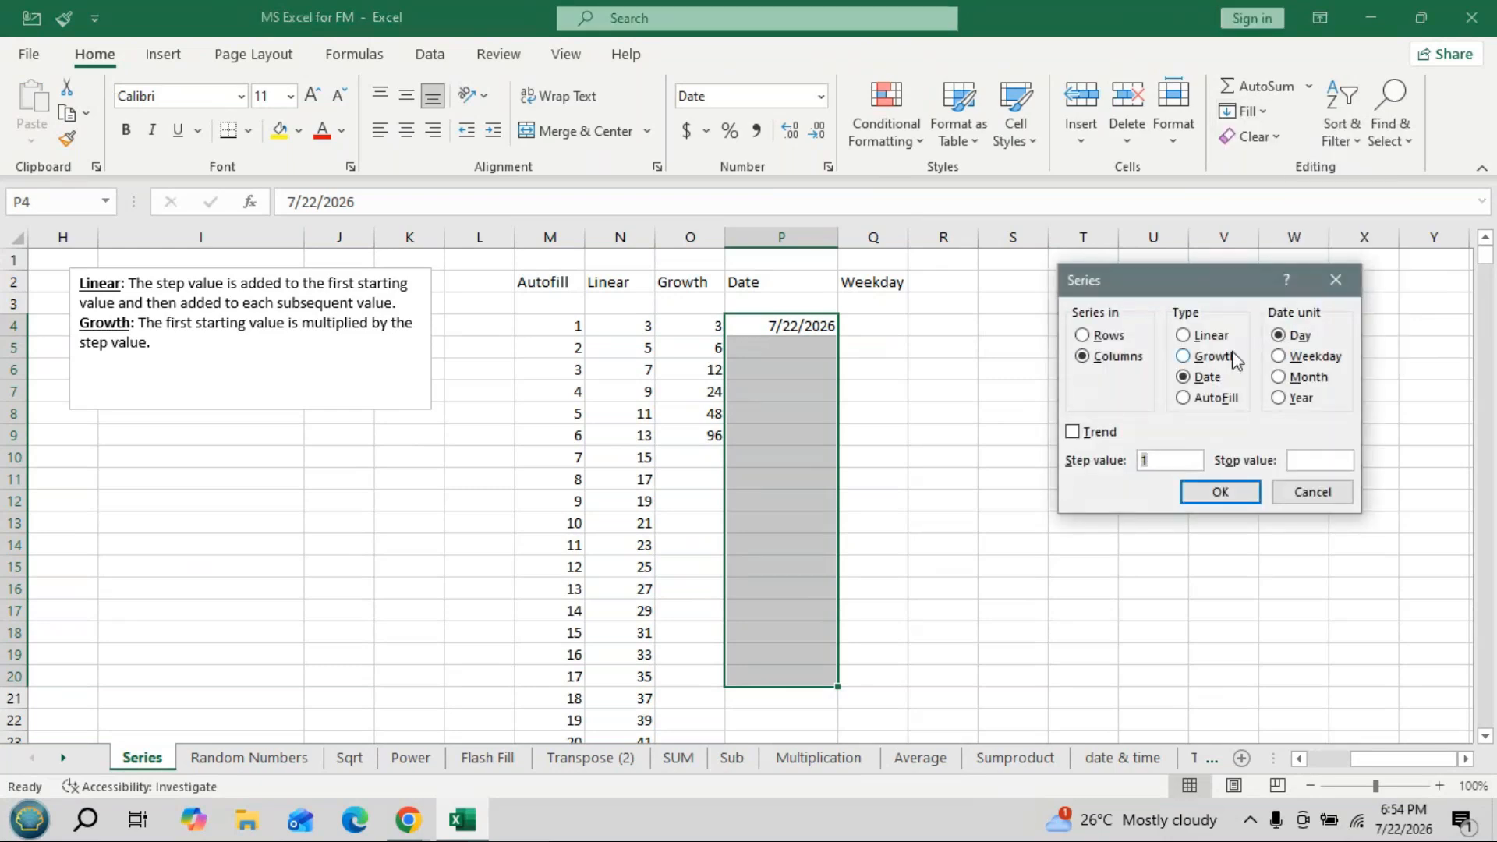
click(1280, 356)
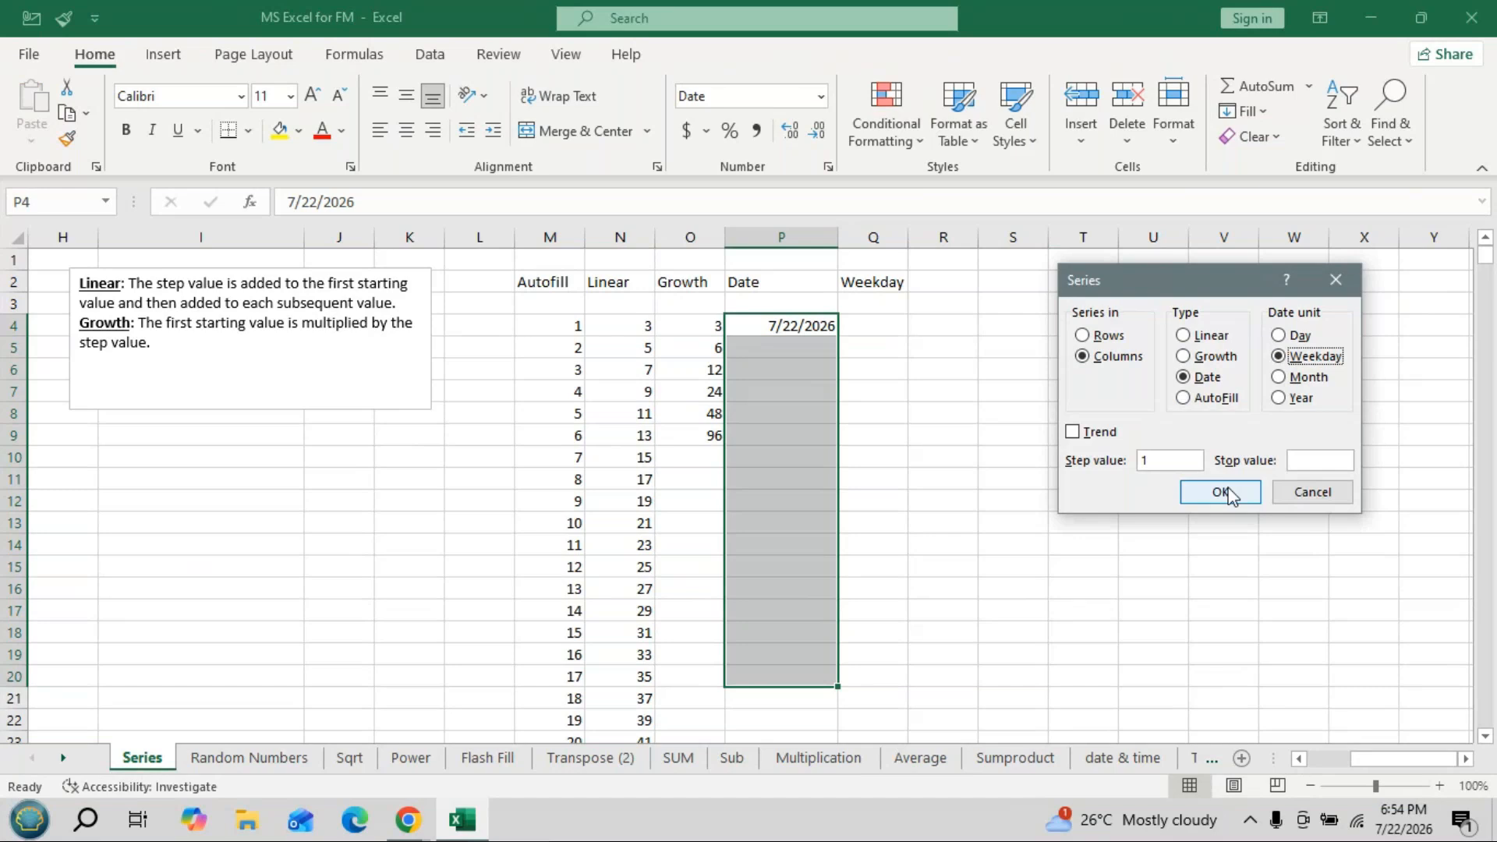
click(1221, 492)
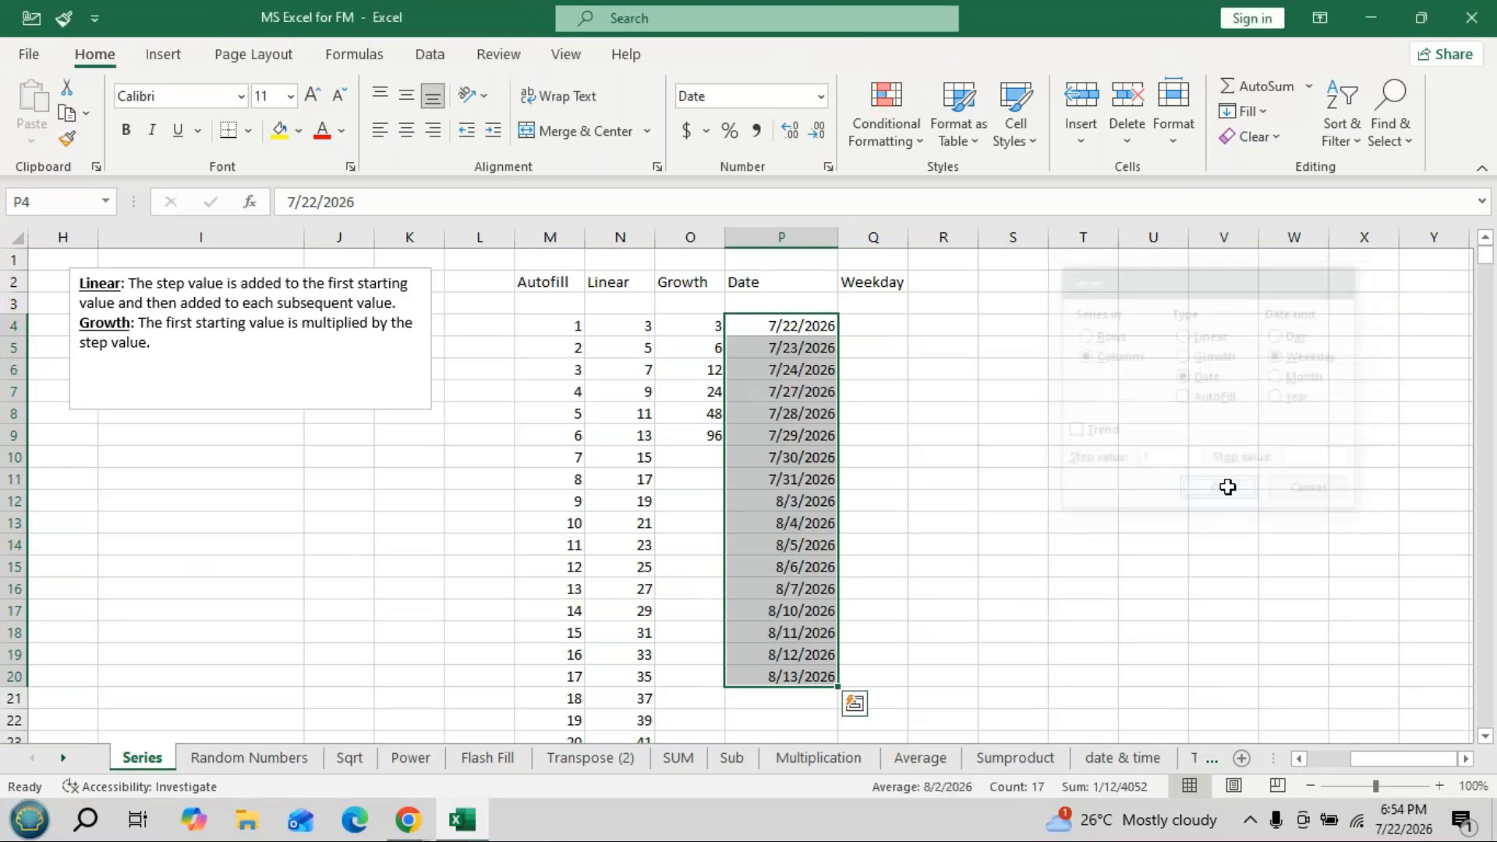
Refill P4:P20 as a date series in columns using the Day unit and step value 1.
click(1270, 121)
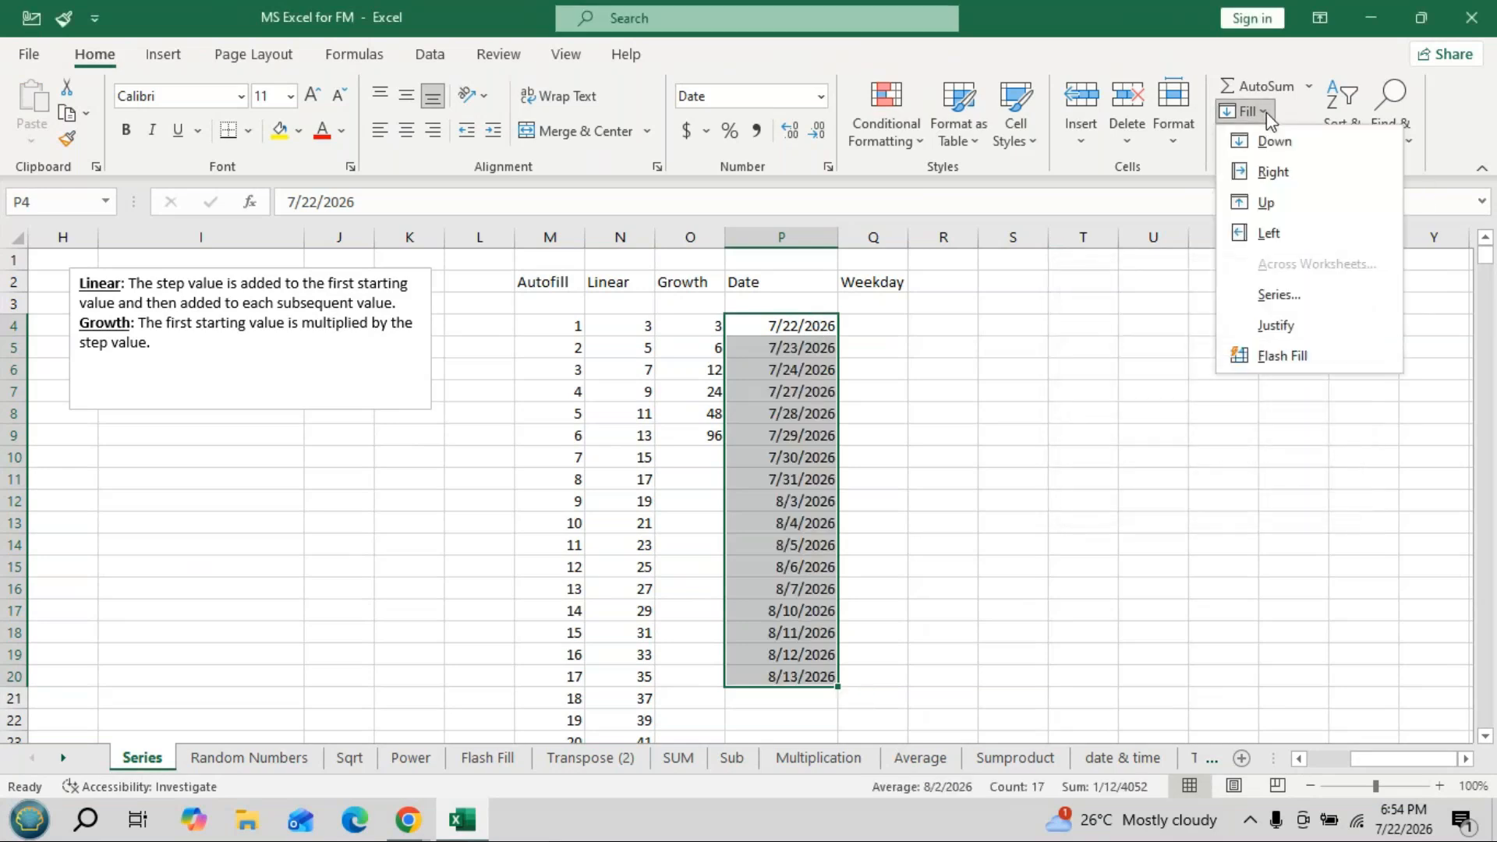
key(Escape)
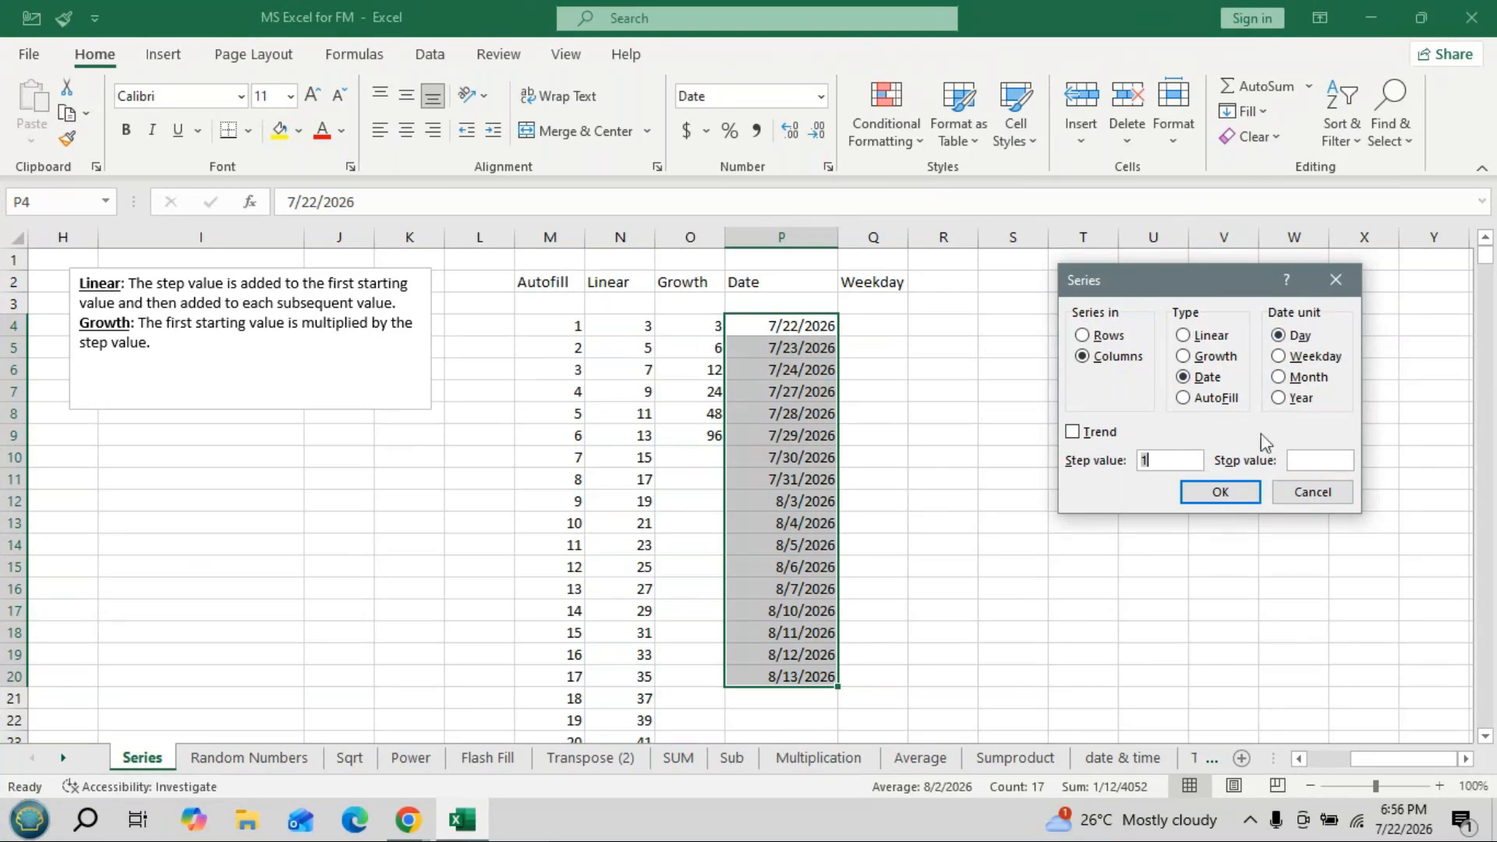
key(Return)
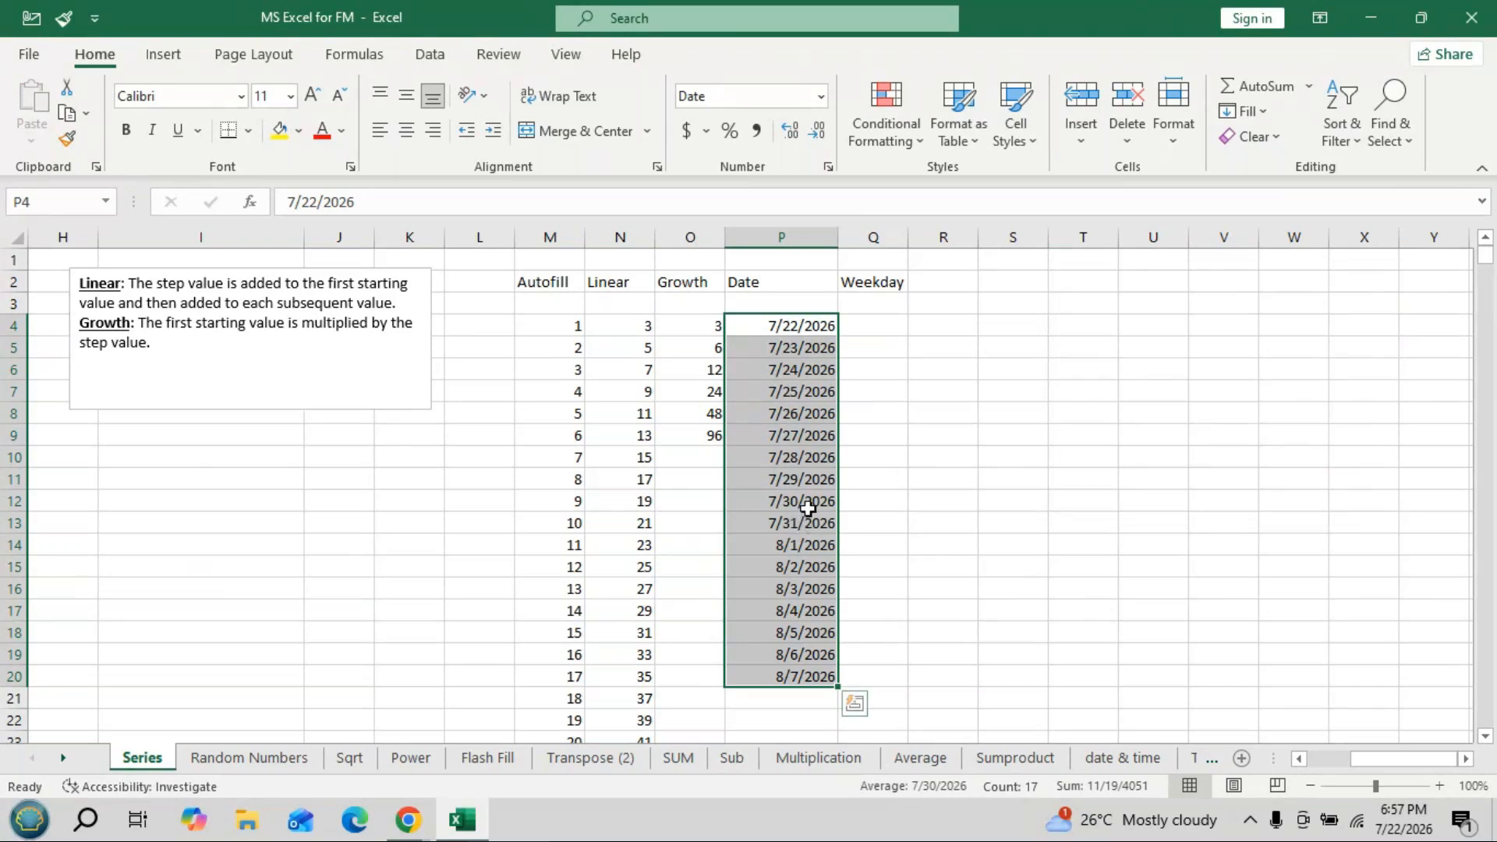
Refill P4:P20 as a date series in columns using the Weekday unit and step value 1.
click(1248, 111)
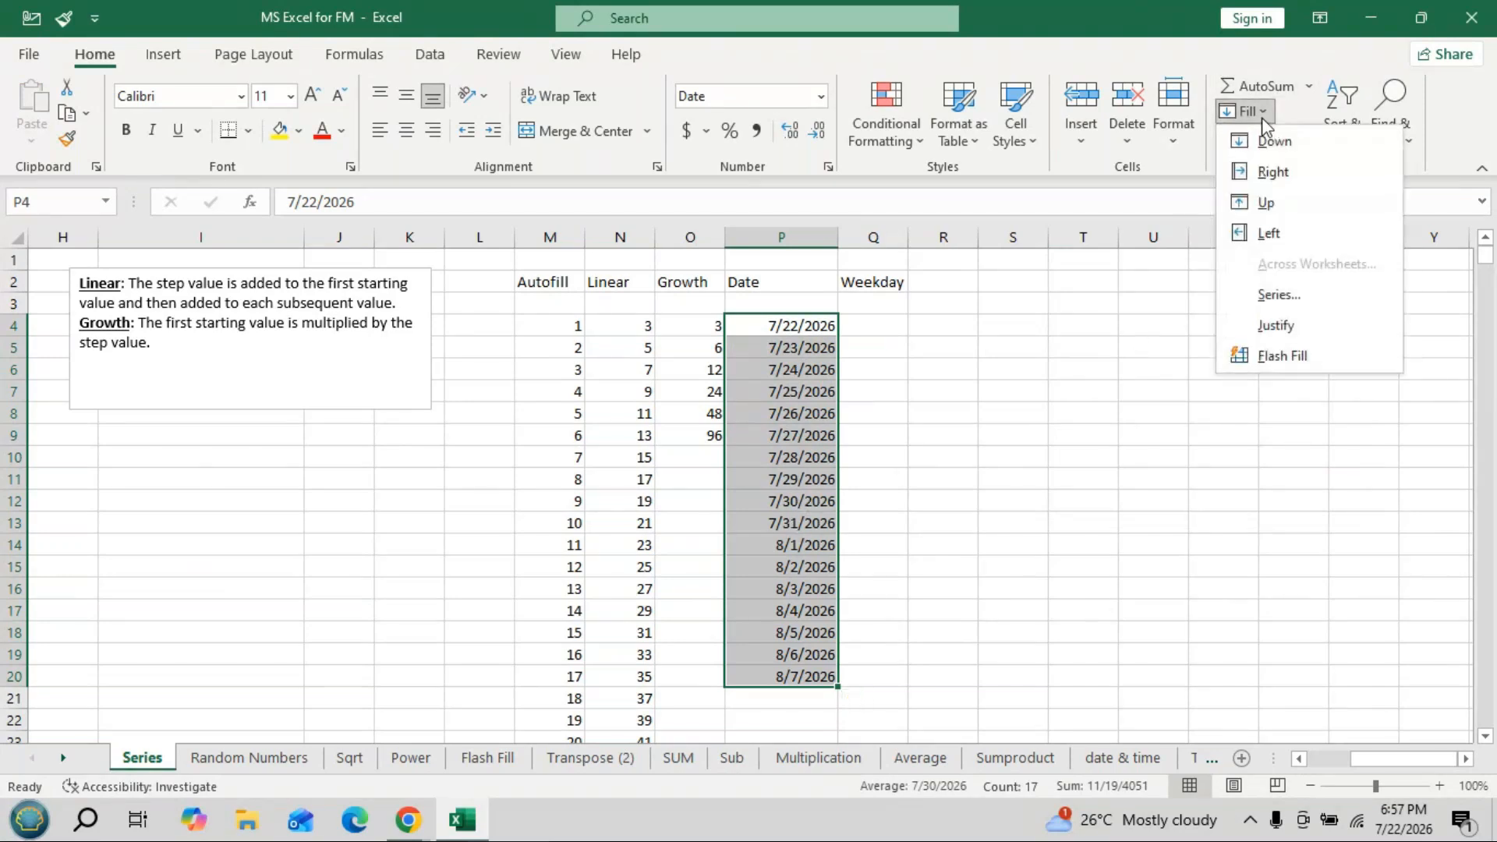
click(1256, 295)
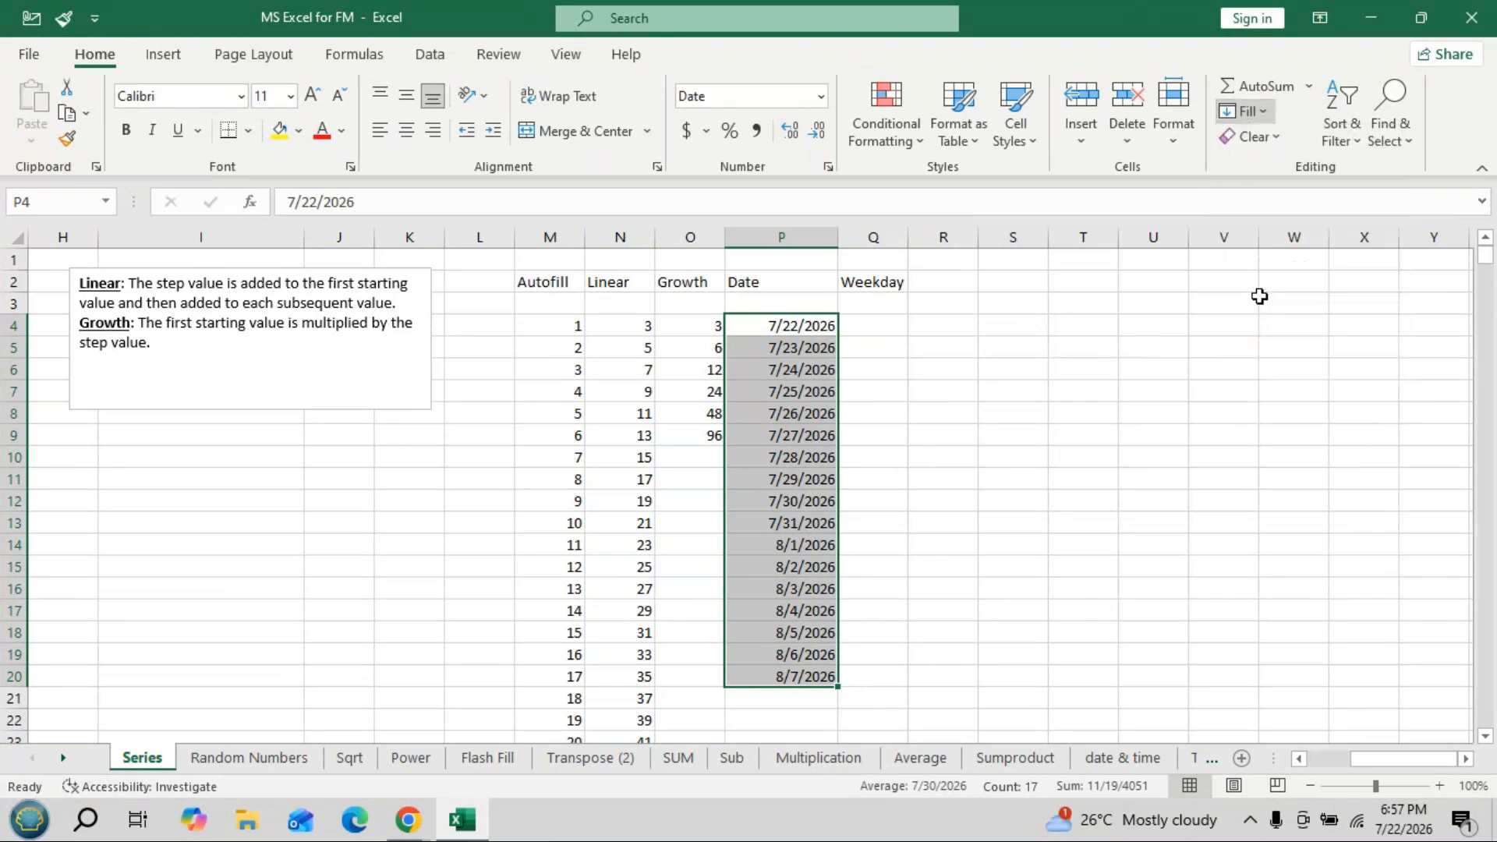
click(1278, 357)
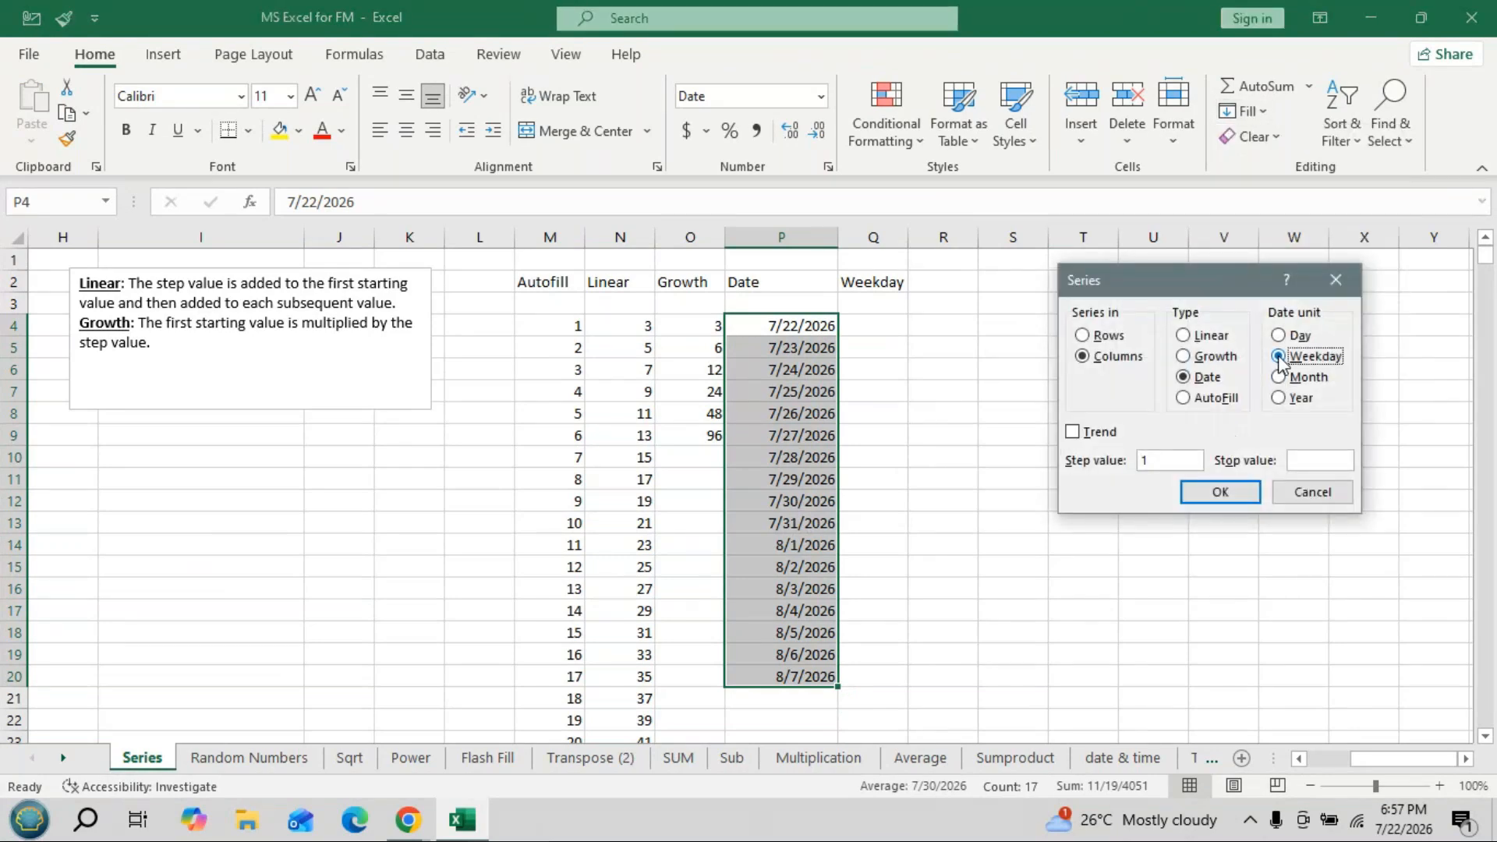
click(1228, 491)
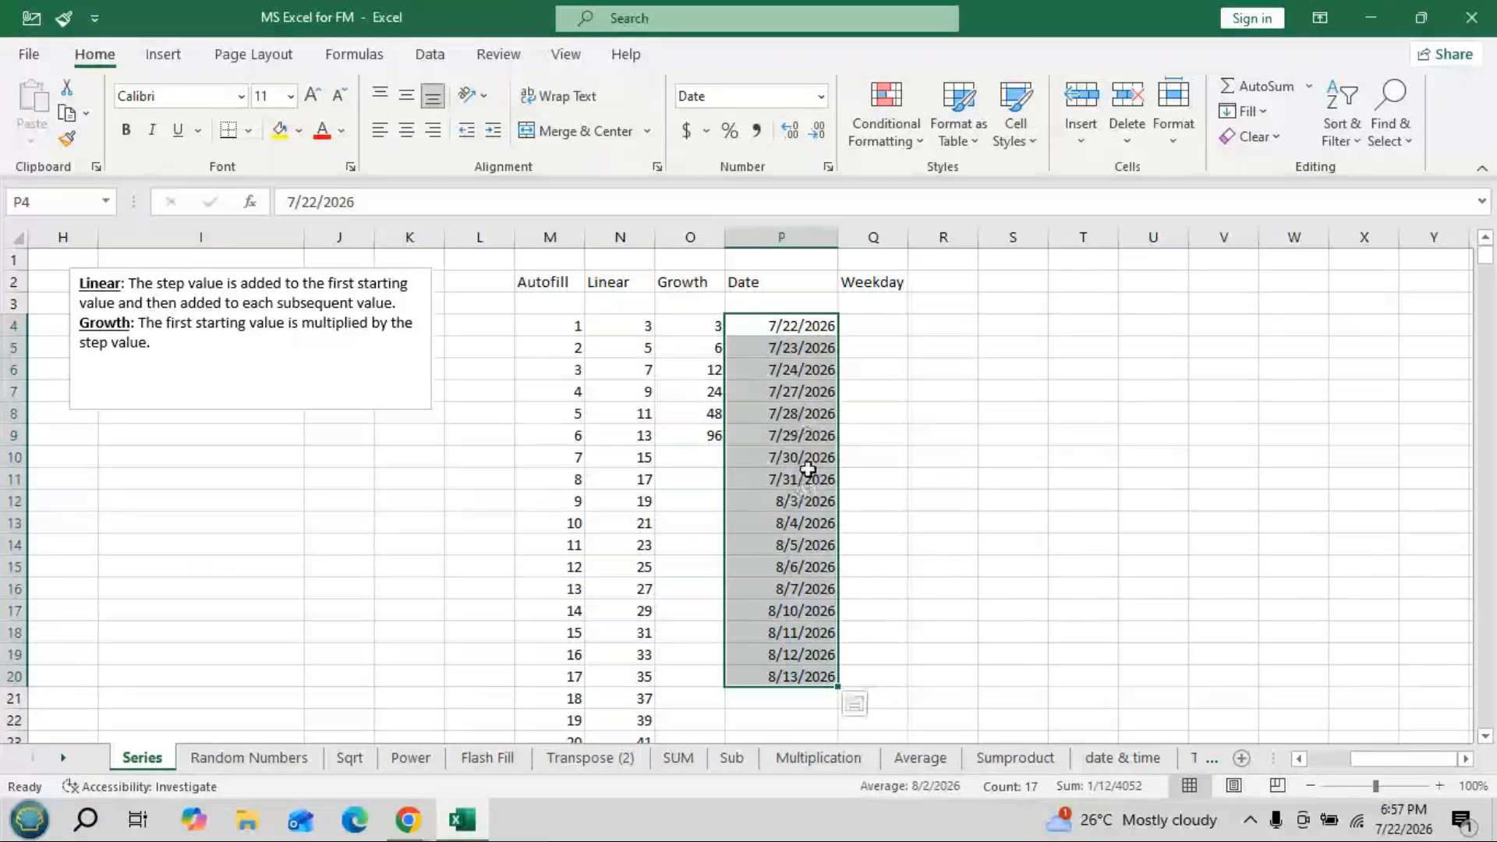
Refill P4:P20 as a date series in columns using the Month unit and step value 1.
click(1247, 111)
click(1263, 294)
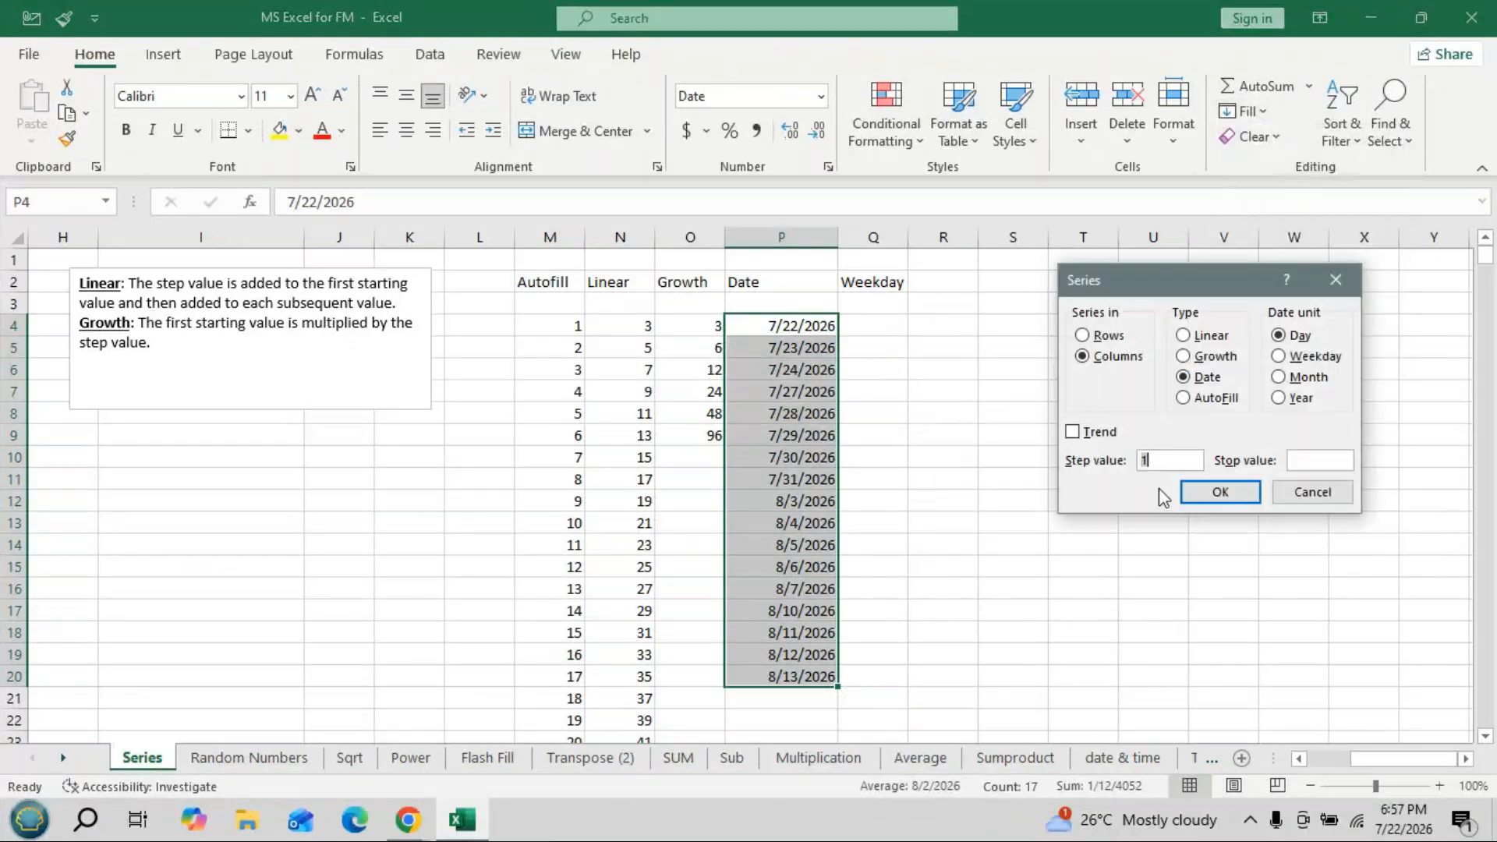
click(1279, 377)
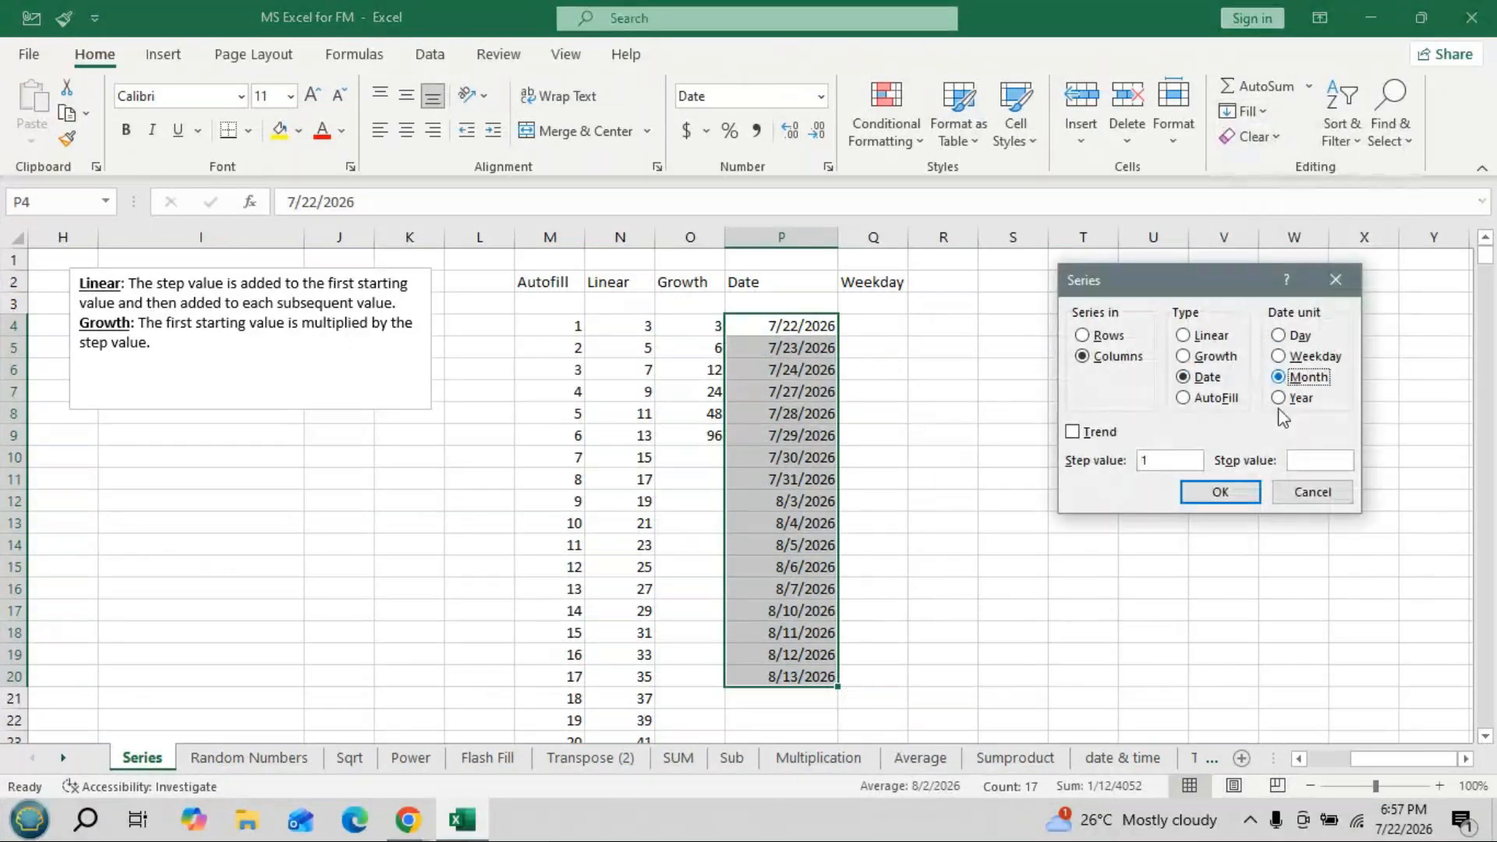
click(1221, 500)
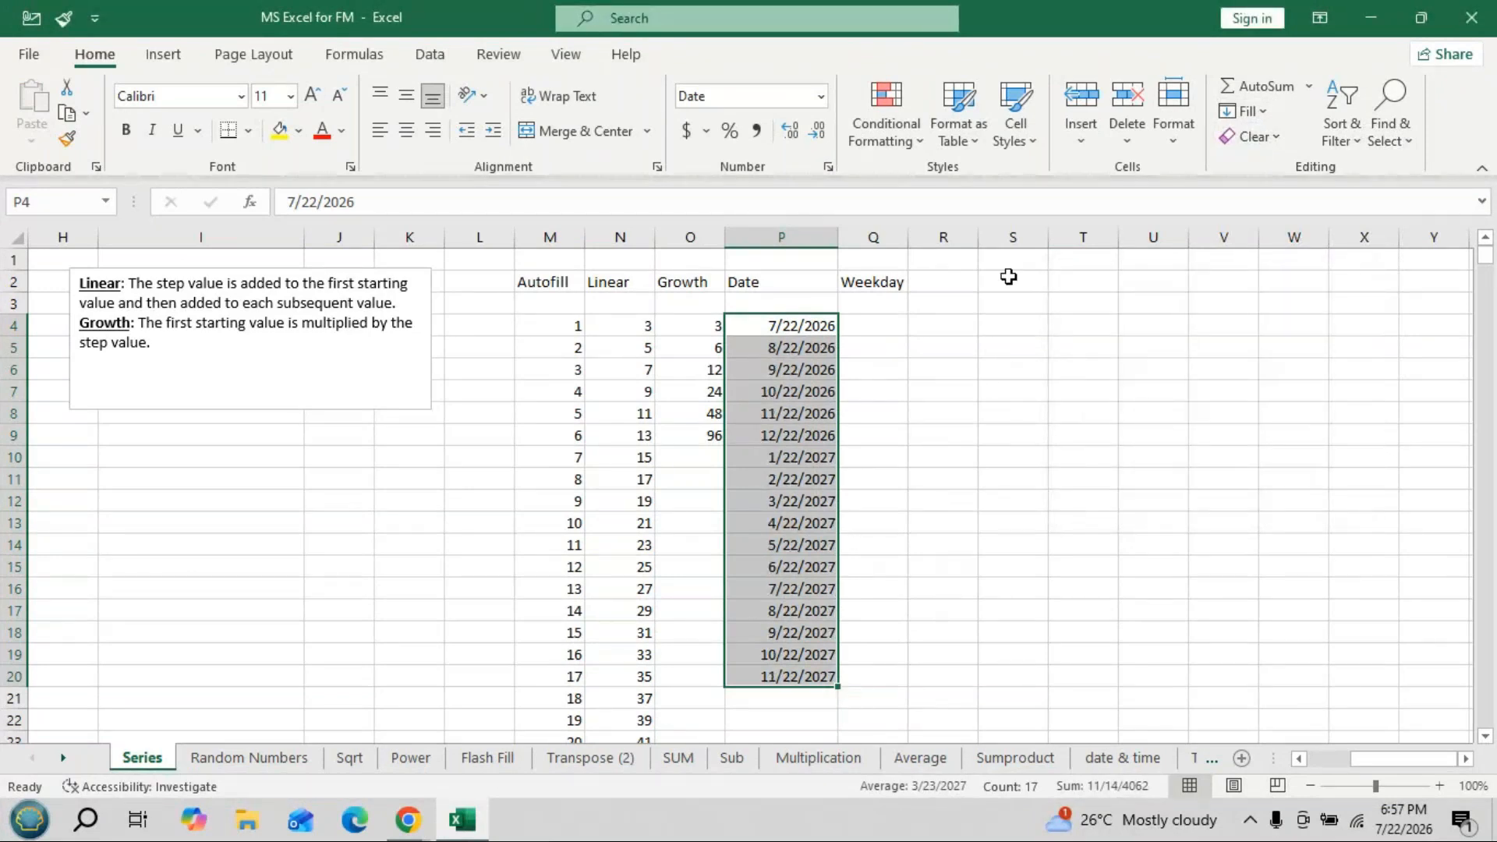
Refill P4:P20 as a date series in columns using the Year unit and step value 1.
click(1248, 111)
click(1270, 294)
click(1279, 398)
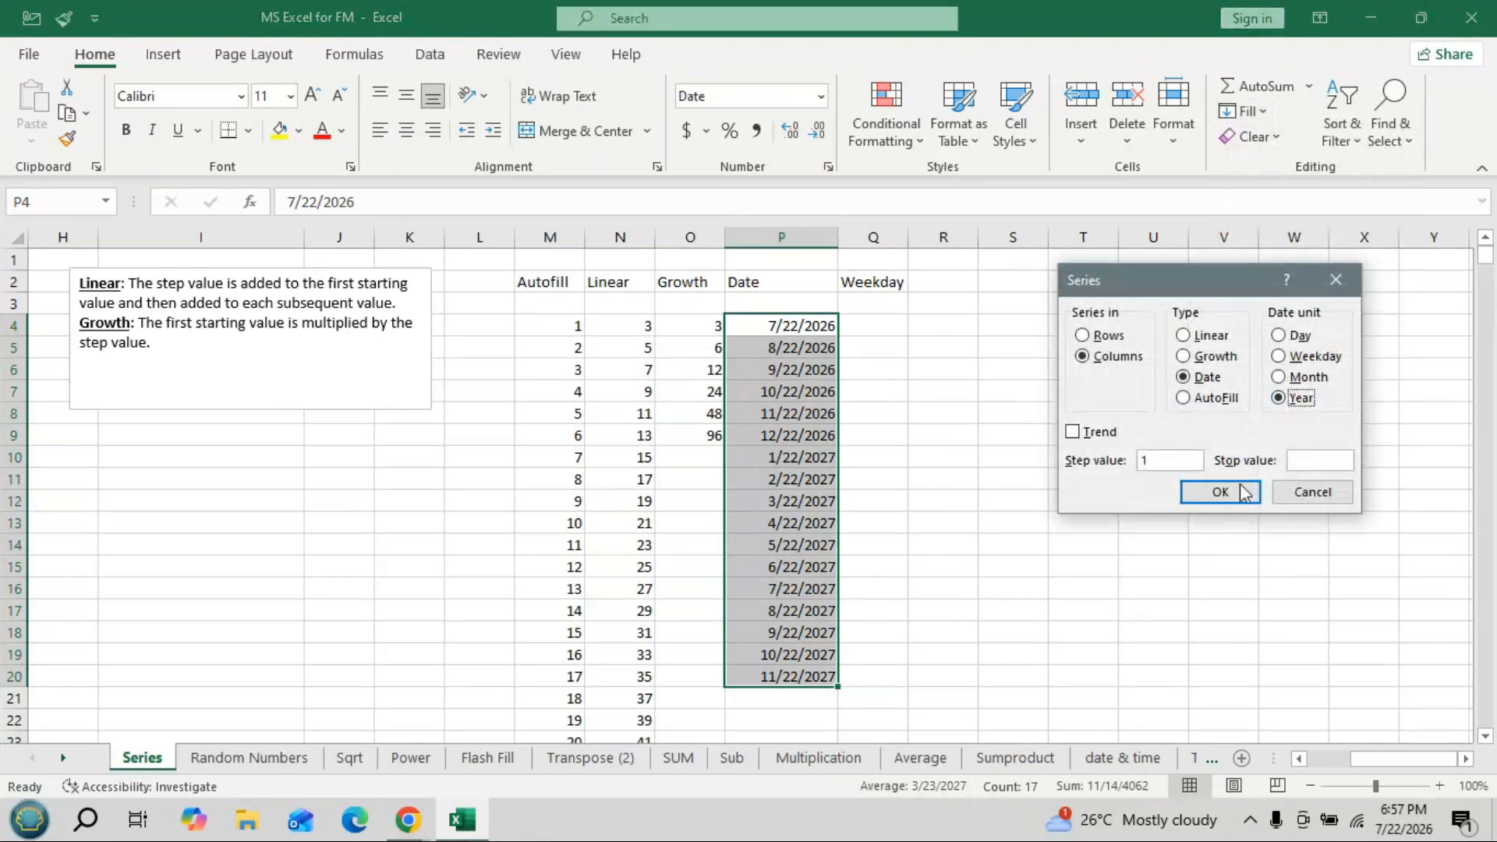
click(1235, 503)
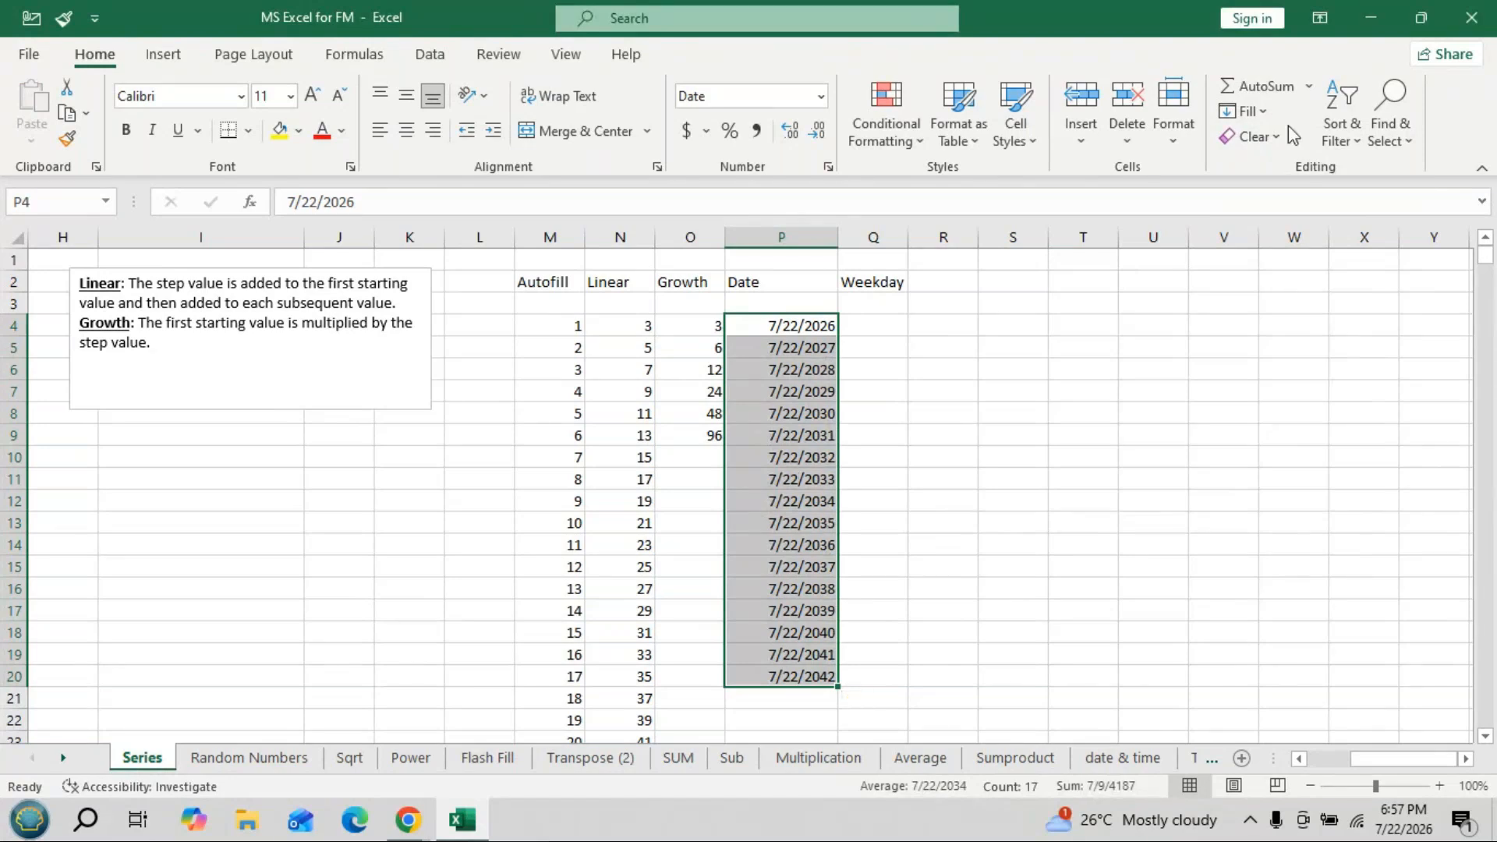
Refill P4:P20 as a weekday-only date series in columns with step value 1.
click(1248, 111)
click(1288, 292)
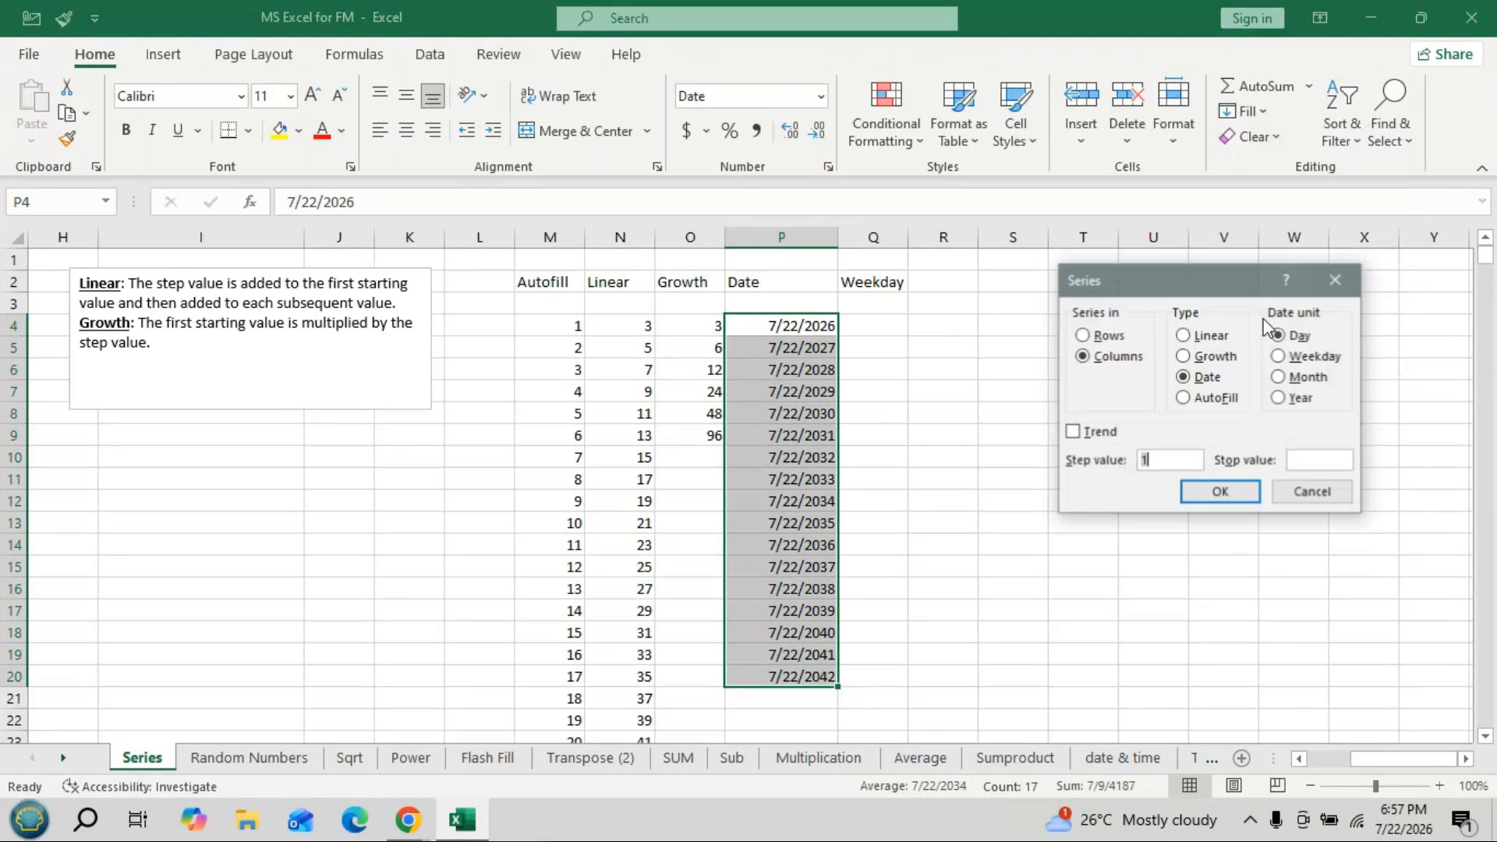
click(1279, 357)
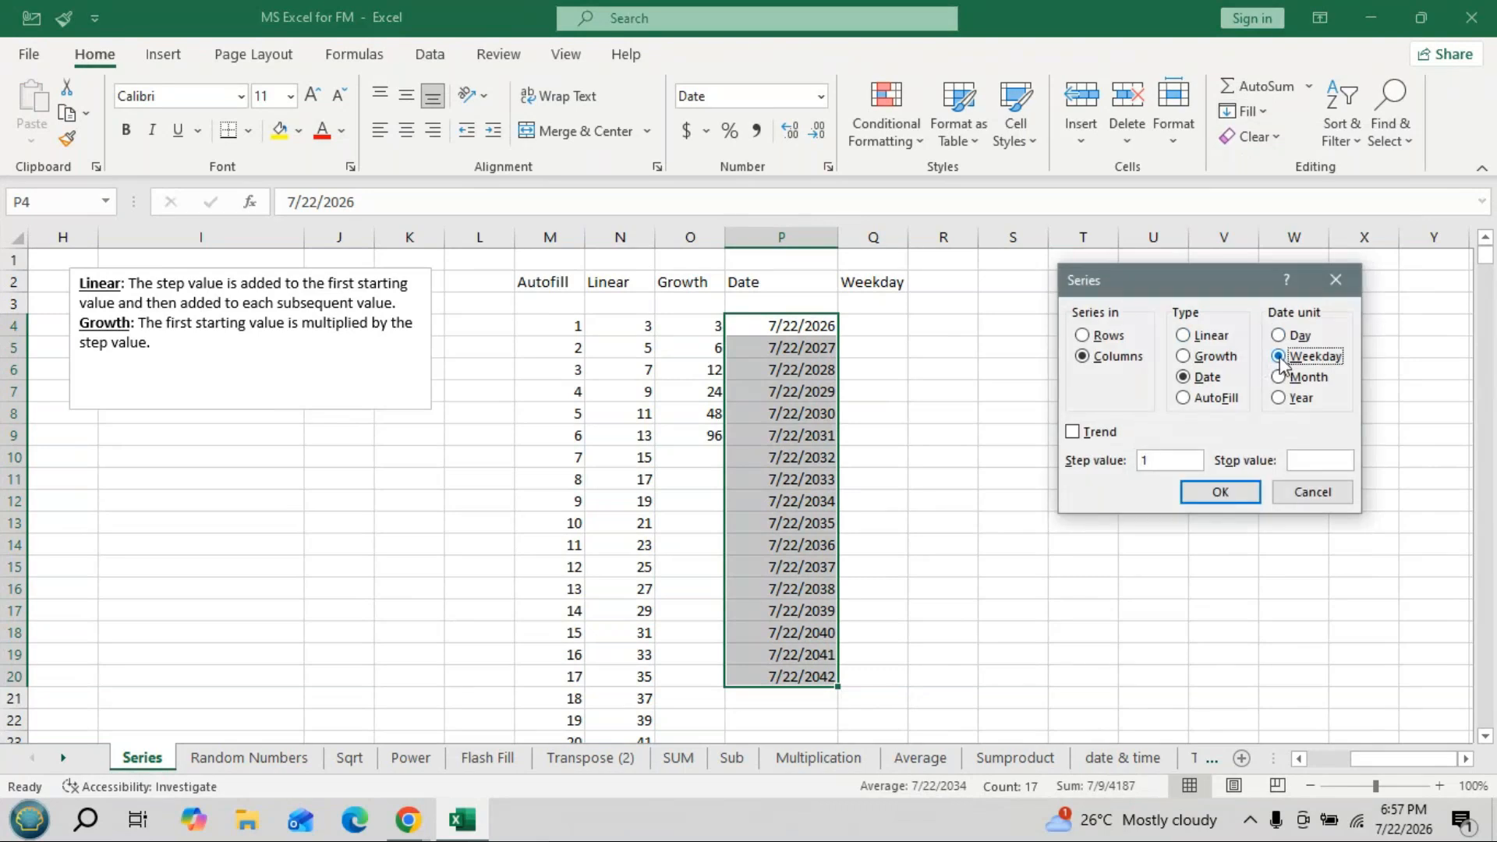
click(1221, 492)
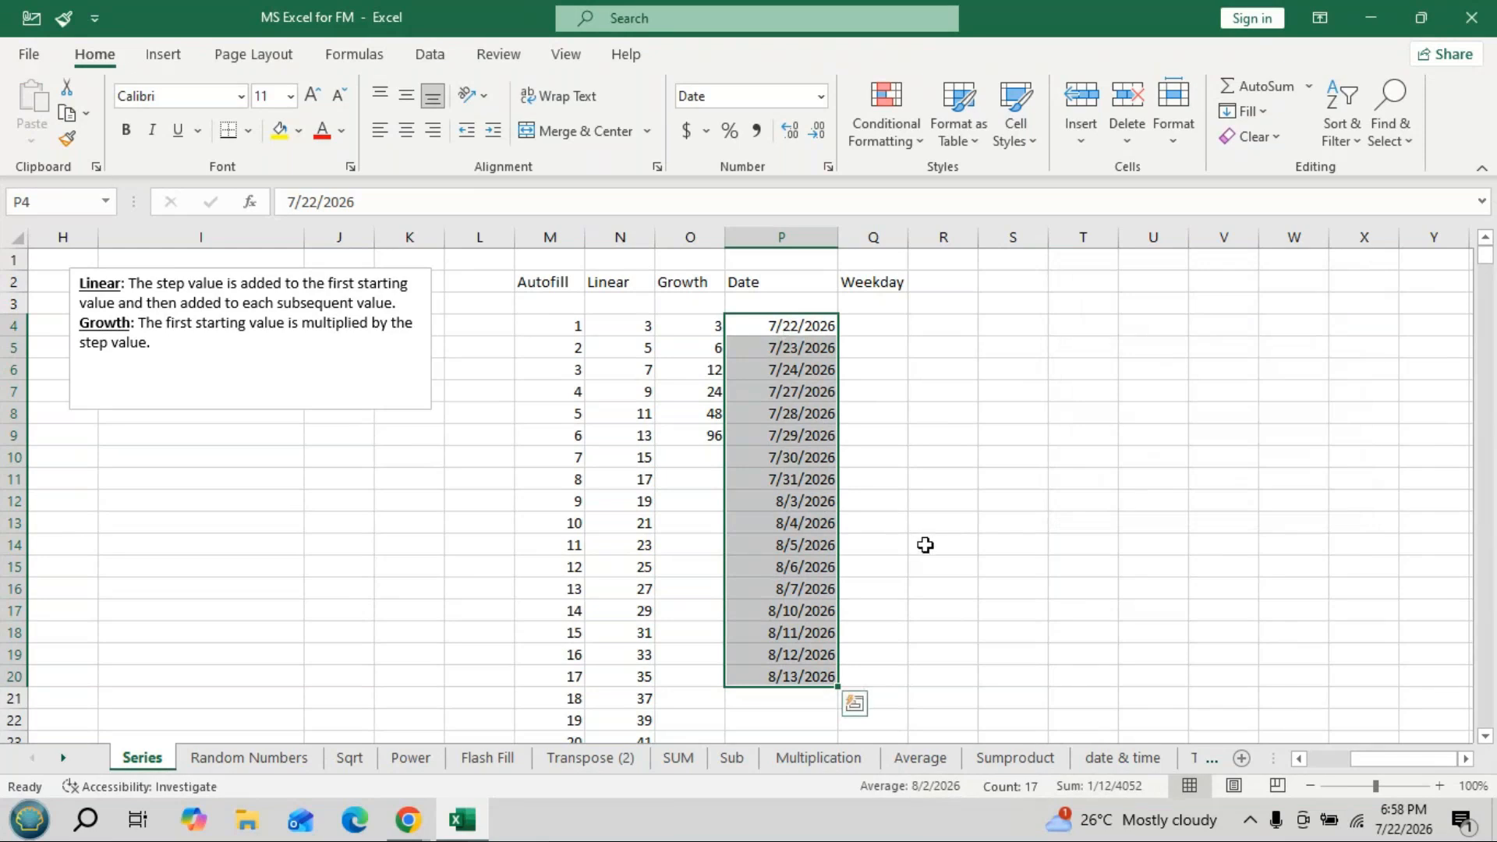
Widen column Q and fill Q4:Q20 with weekday names, starting from the formula =TEXT(P4,"dddd") in Q4.
click(897, 332)
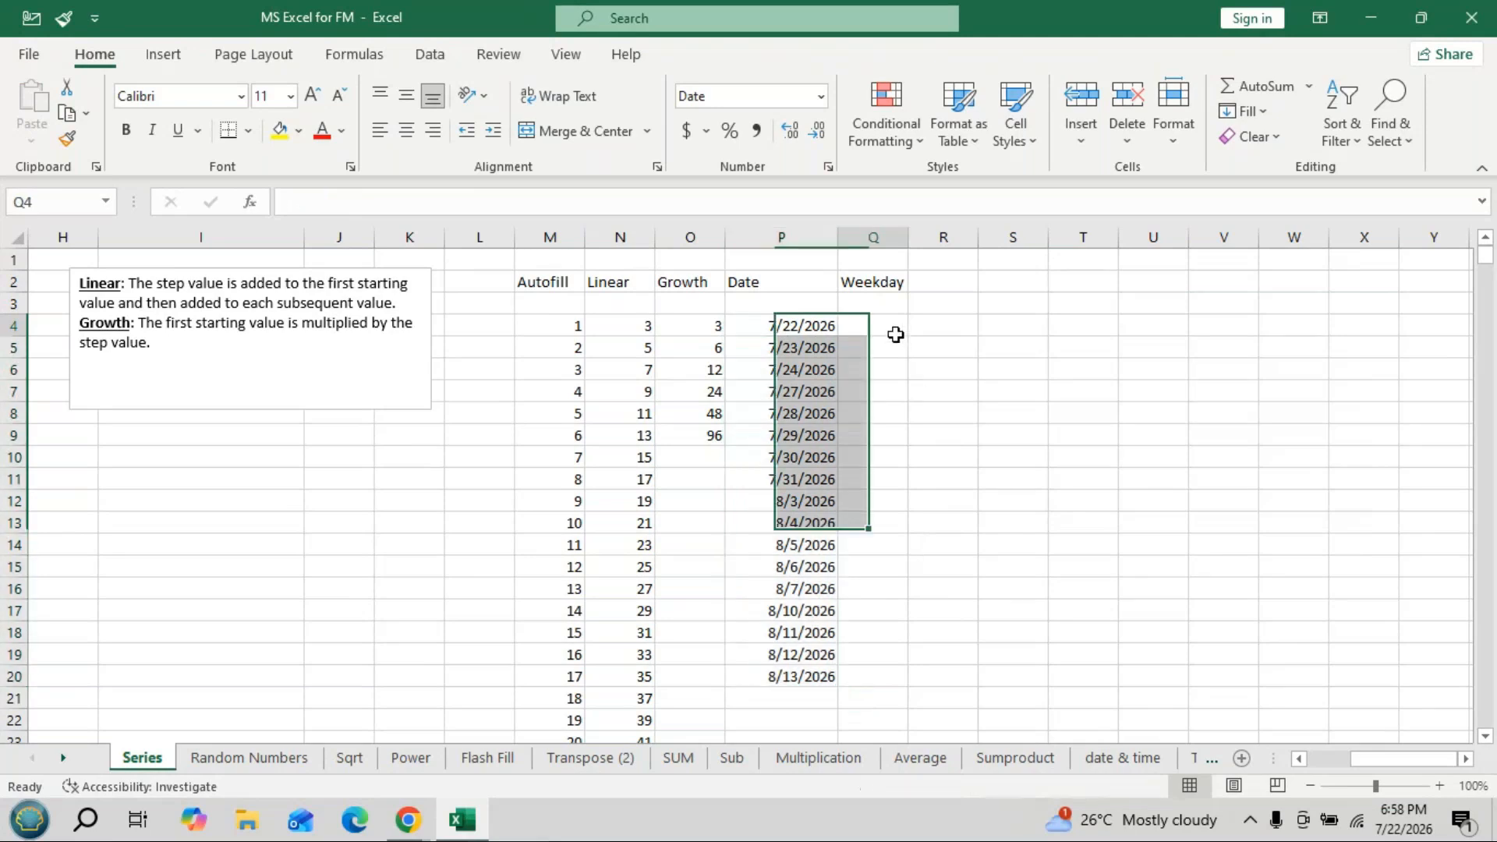
drag(908, 237, 953, 237)
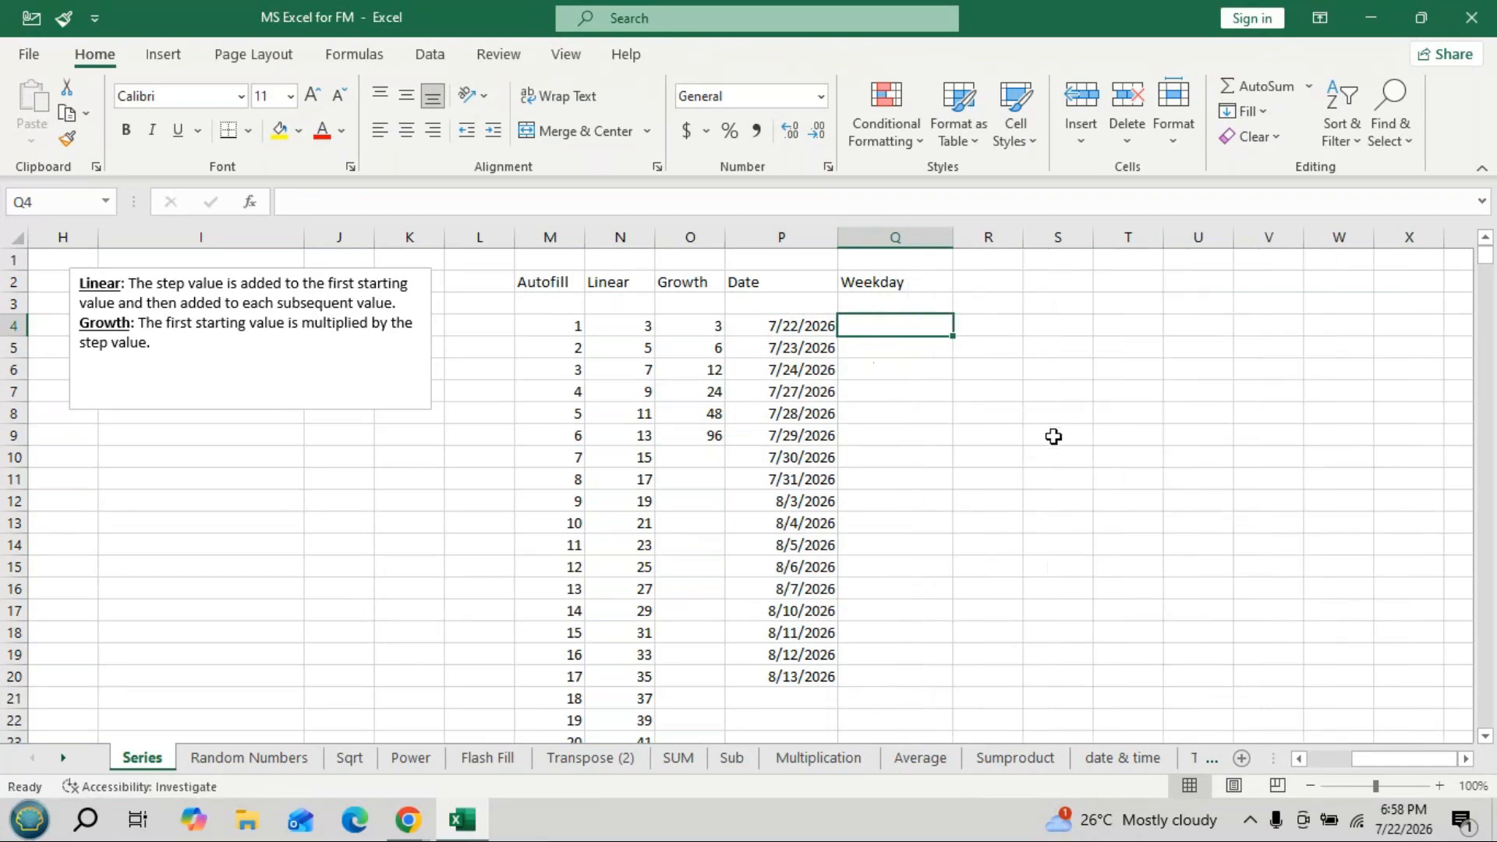
text(=text)
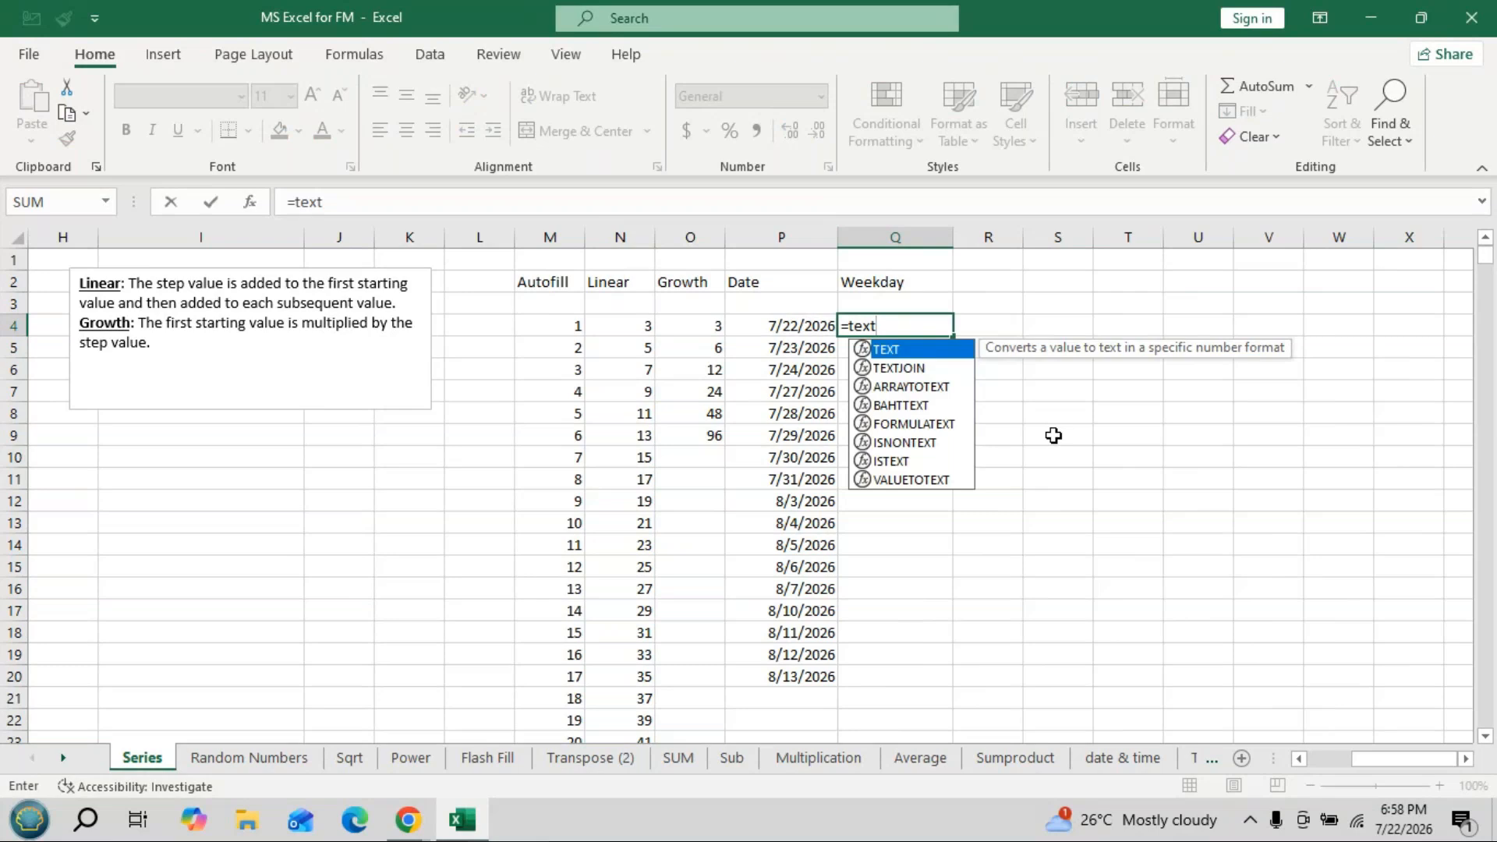
key(Tab)
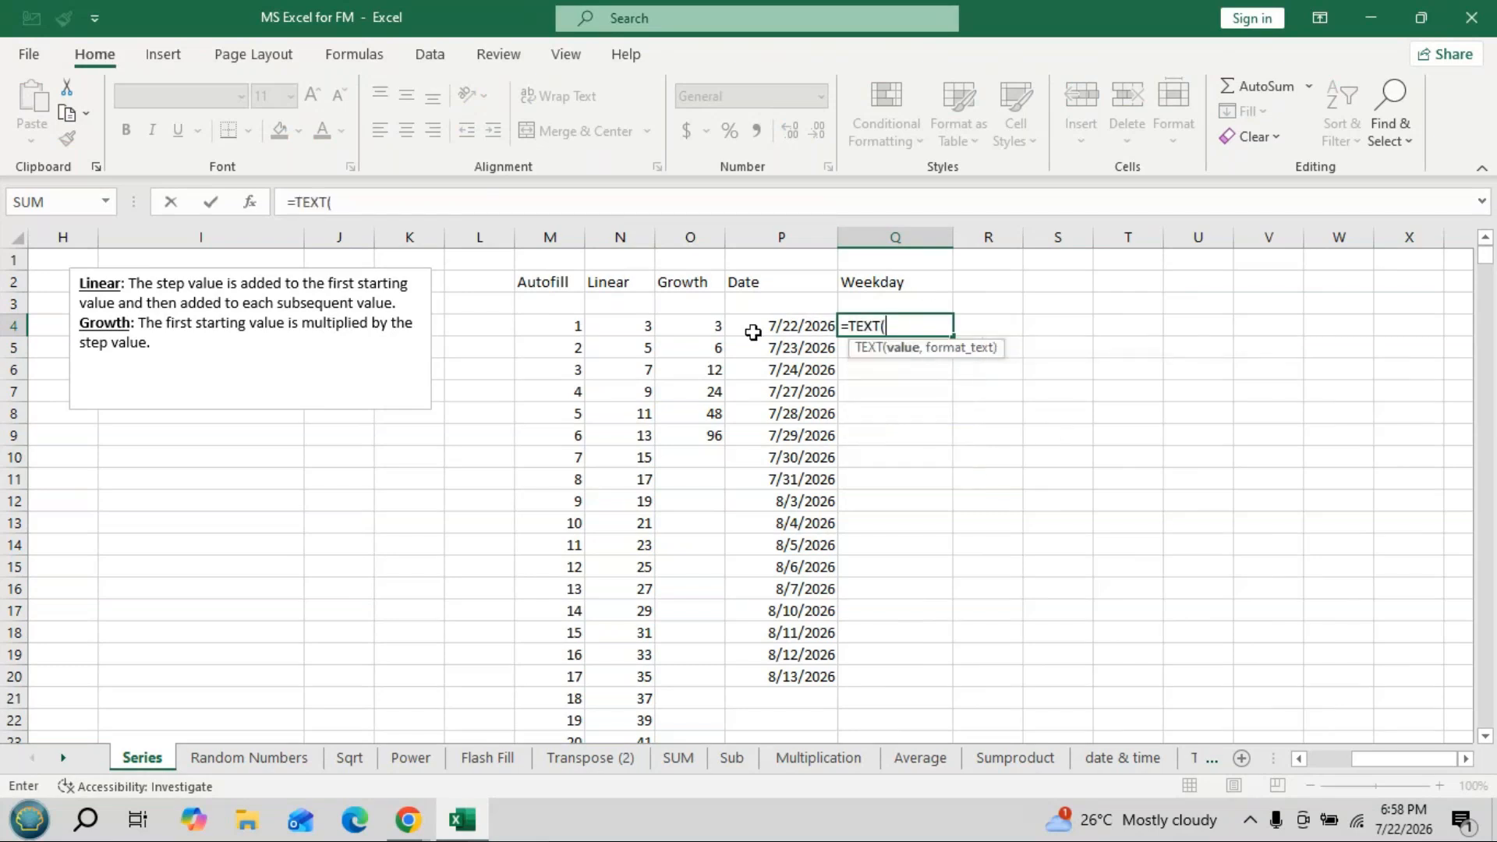
click(771, 325)
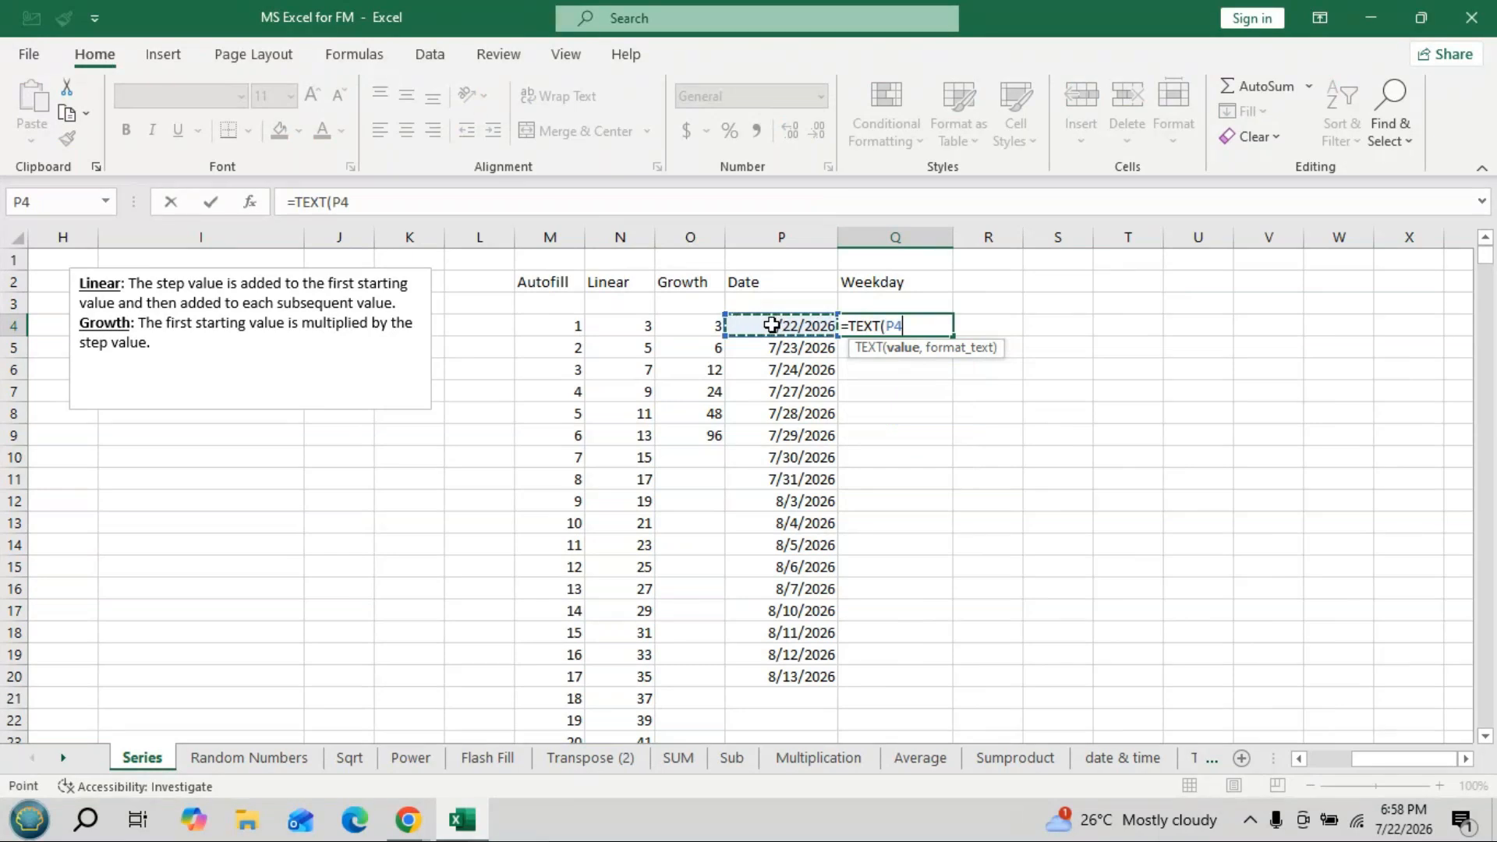
text(,)
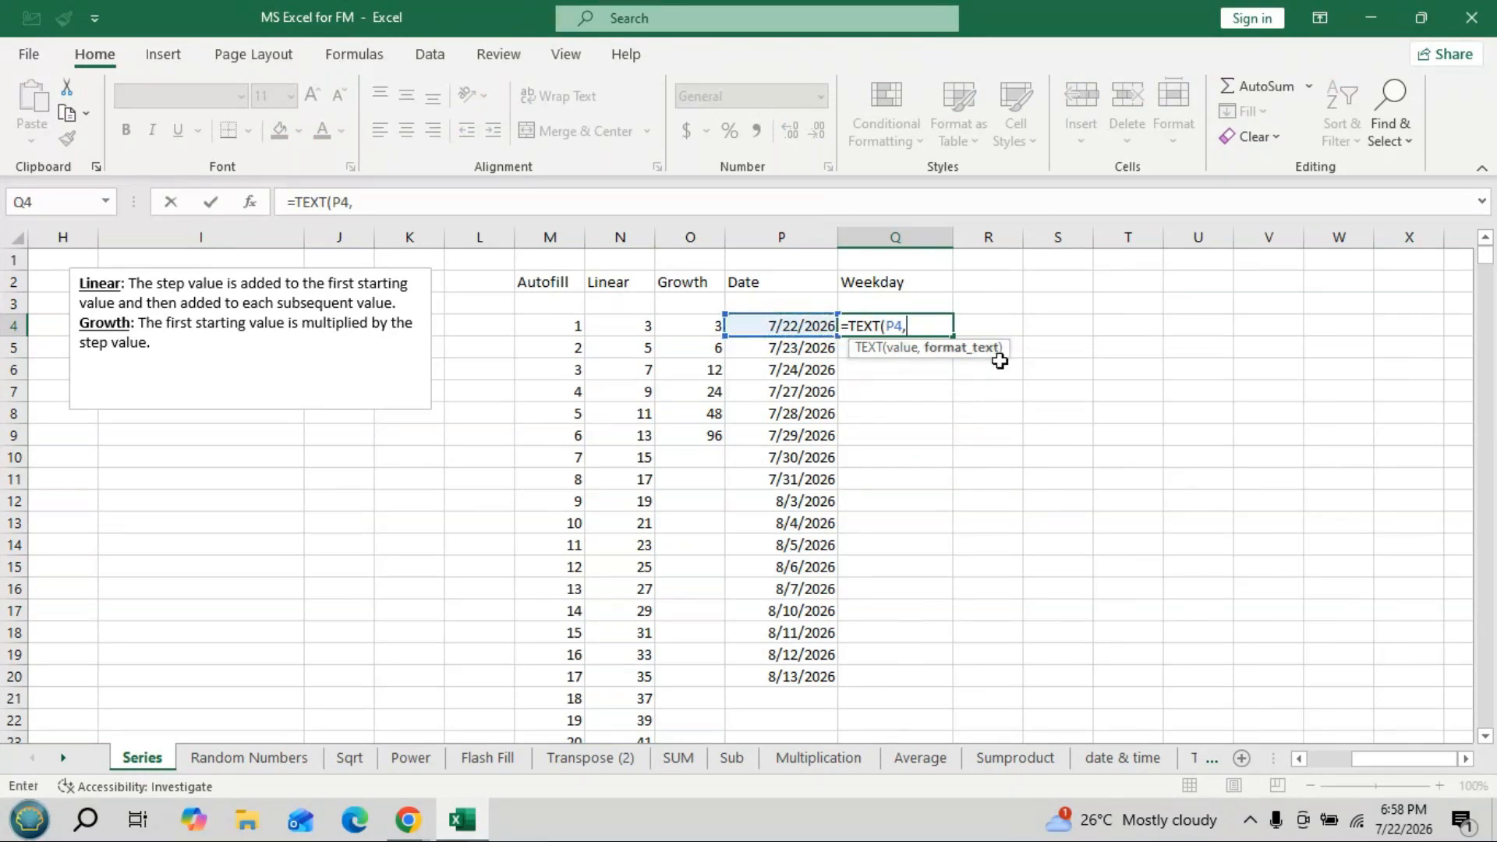
text("dddd"))
key(Return)
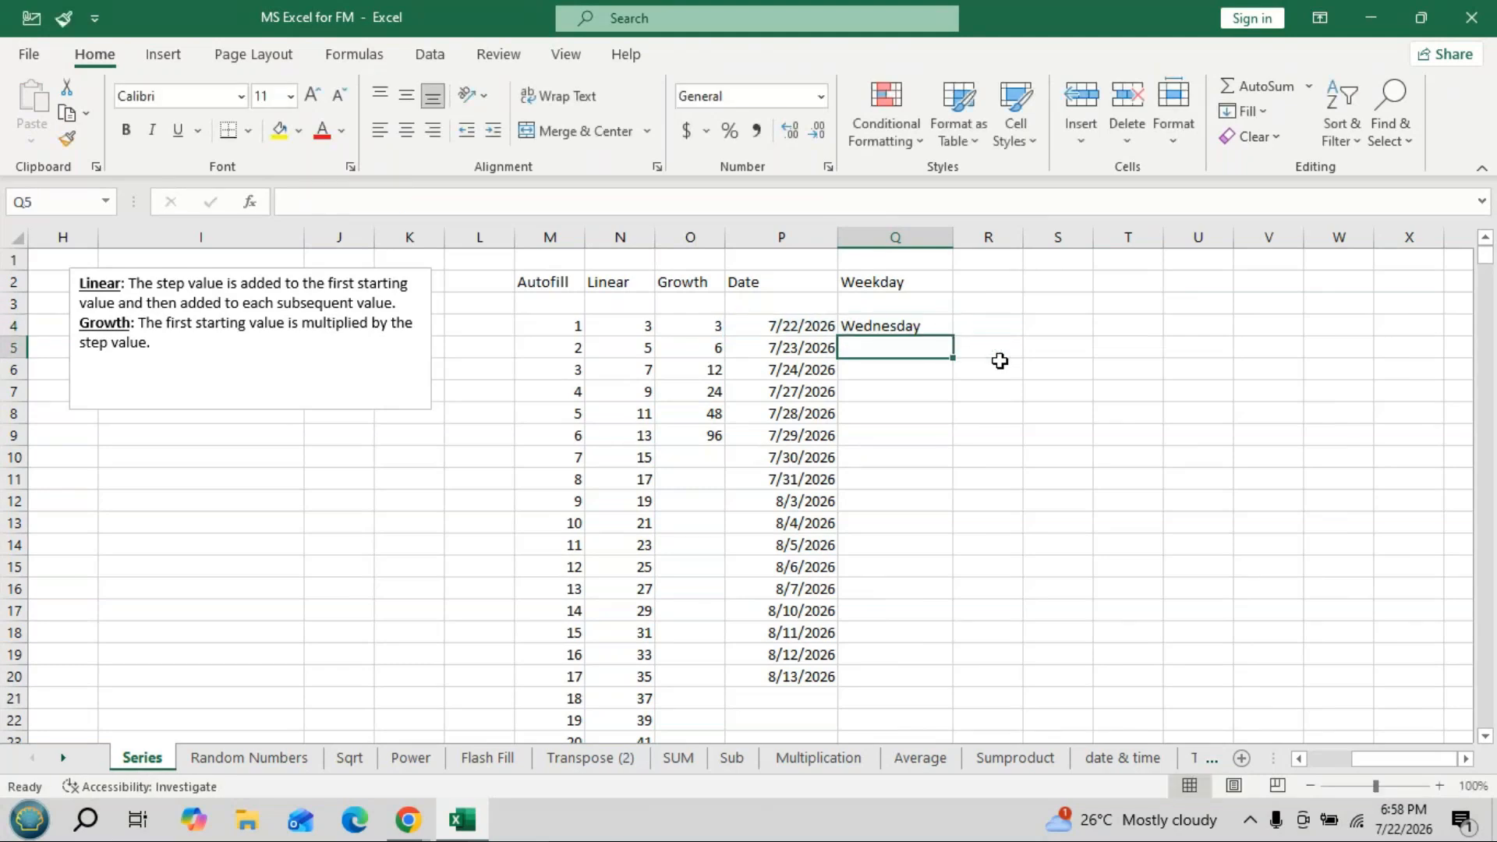
click(906, 327)
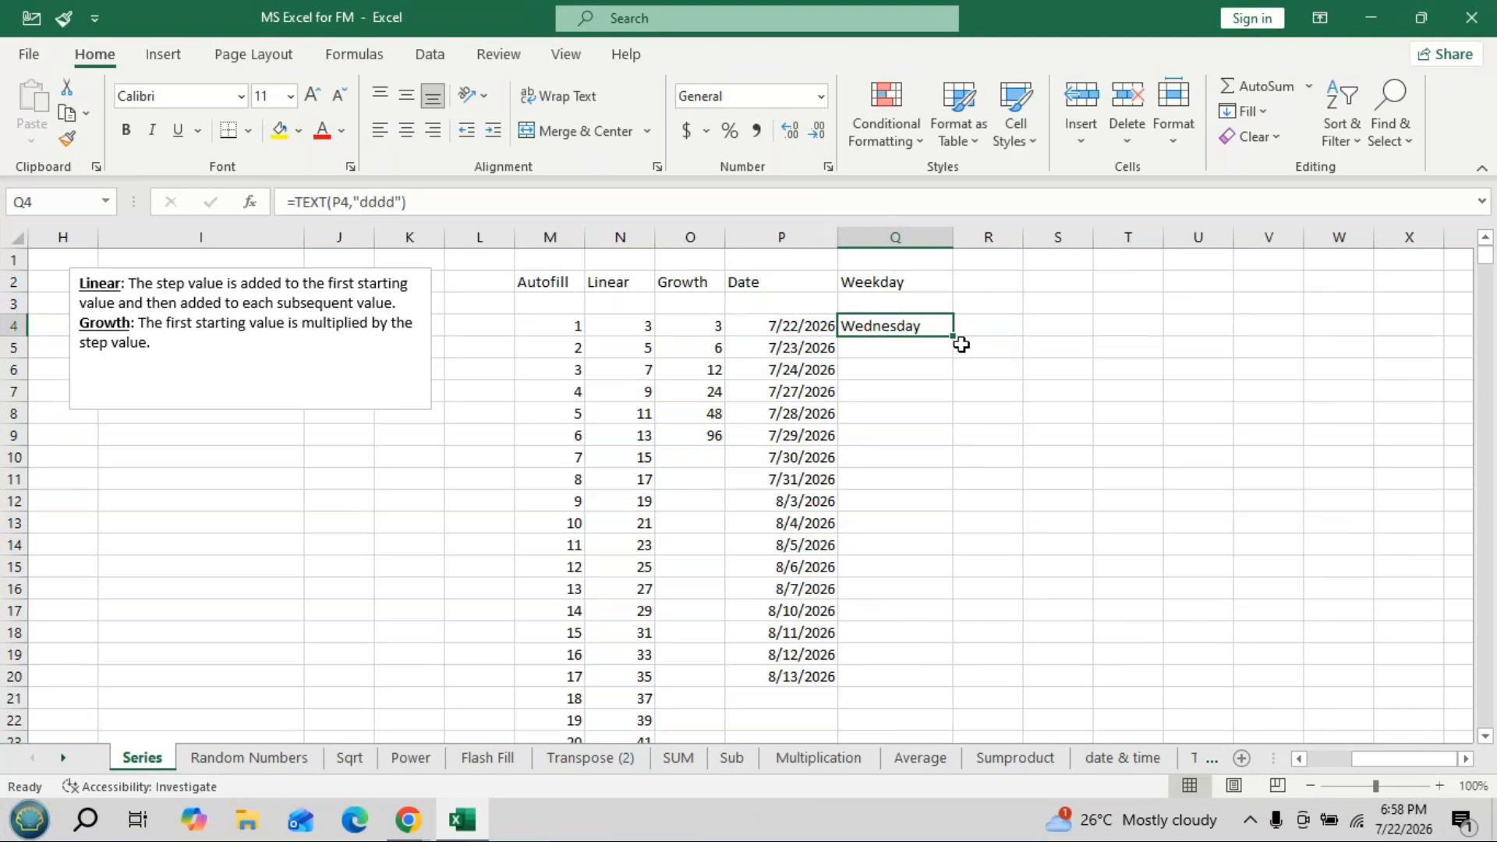
drag(961, 344, 960, 680)
Format the weekday in Q4 as bold red text at size 12 and display its formula in the cell.
click(893, 332)
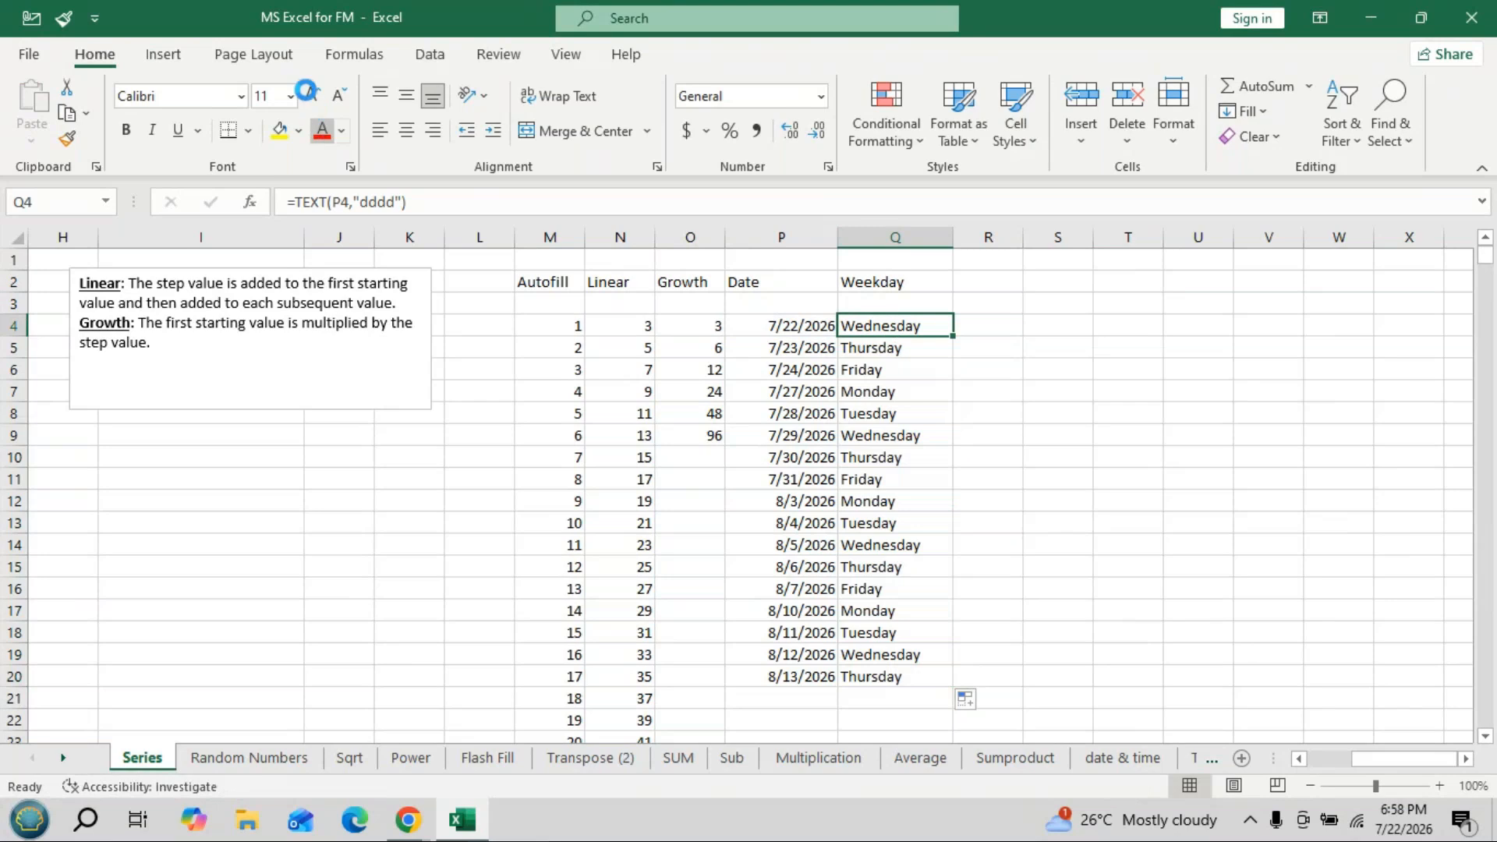
click(322, 131)
click(311, 96)
click(126, 134)
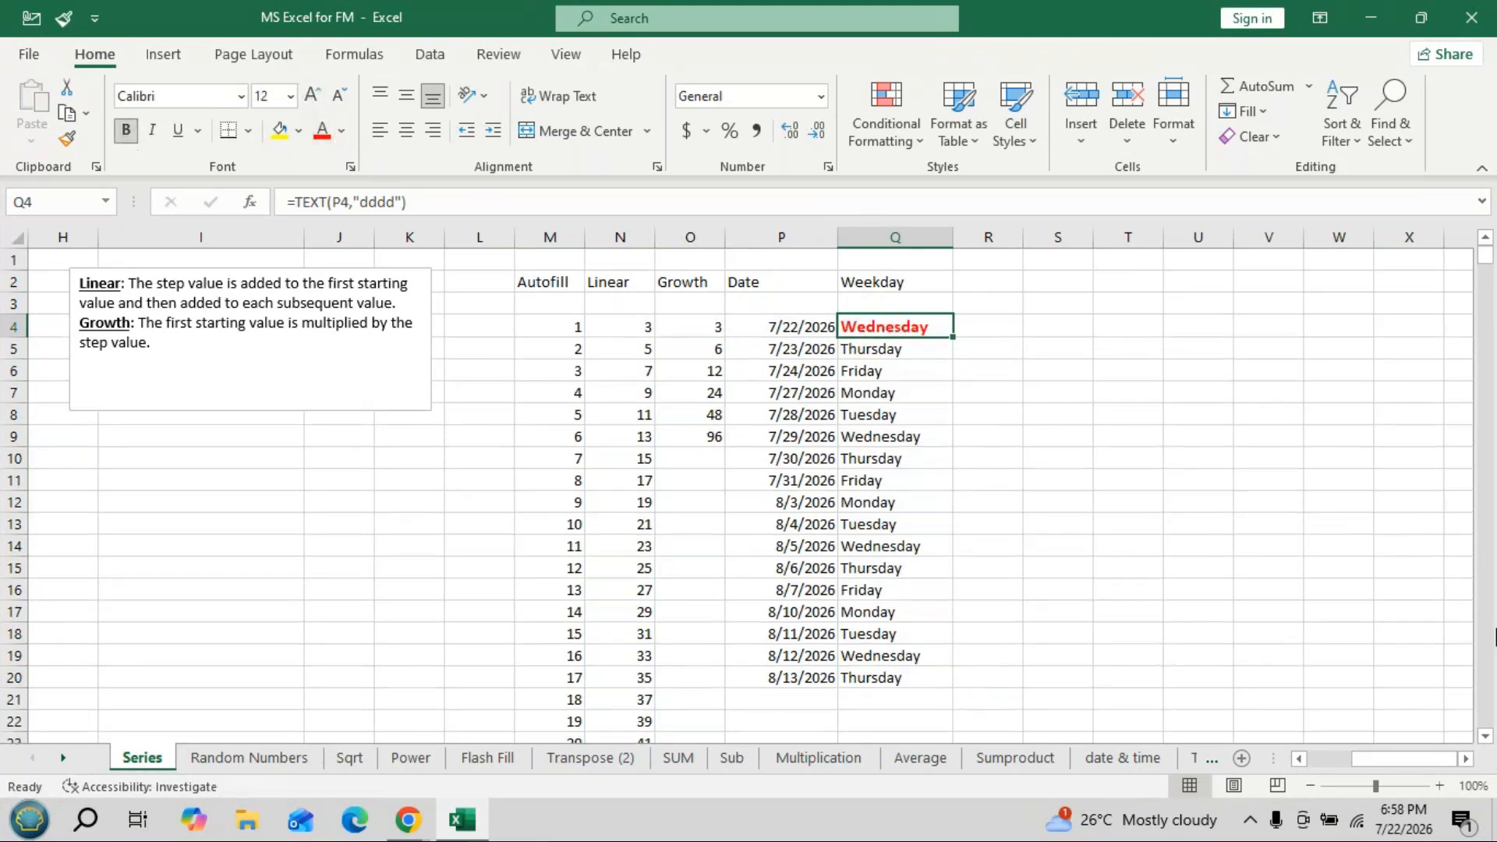
key(F2)
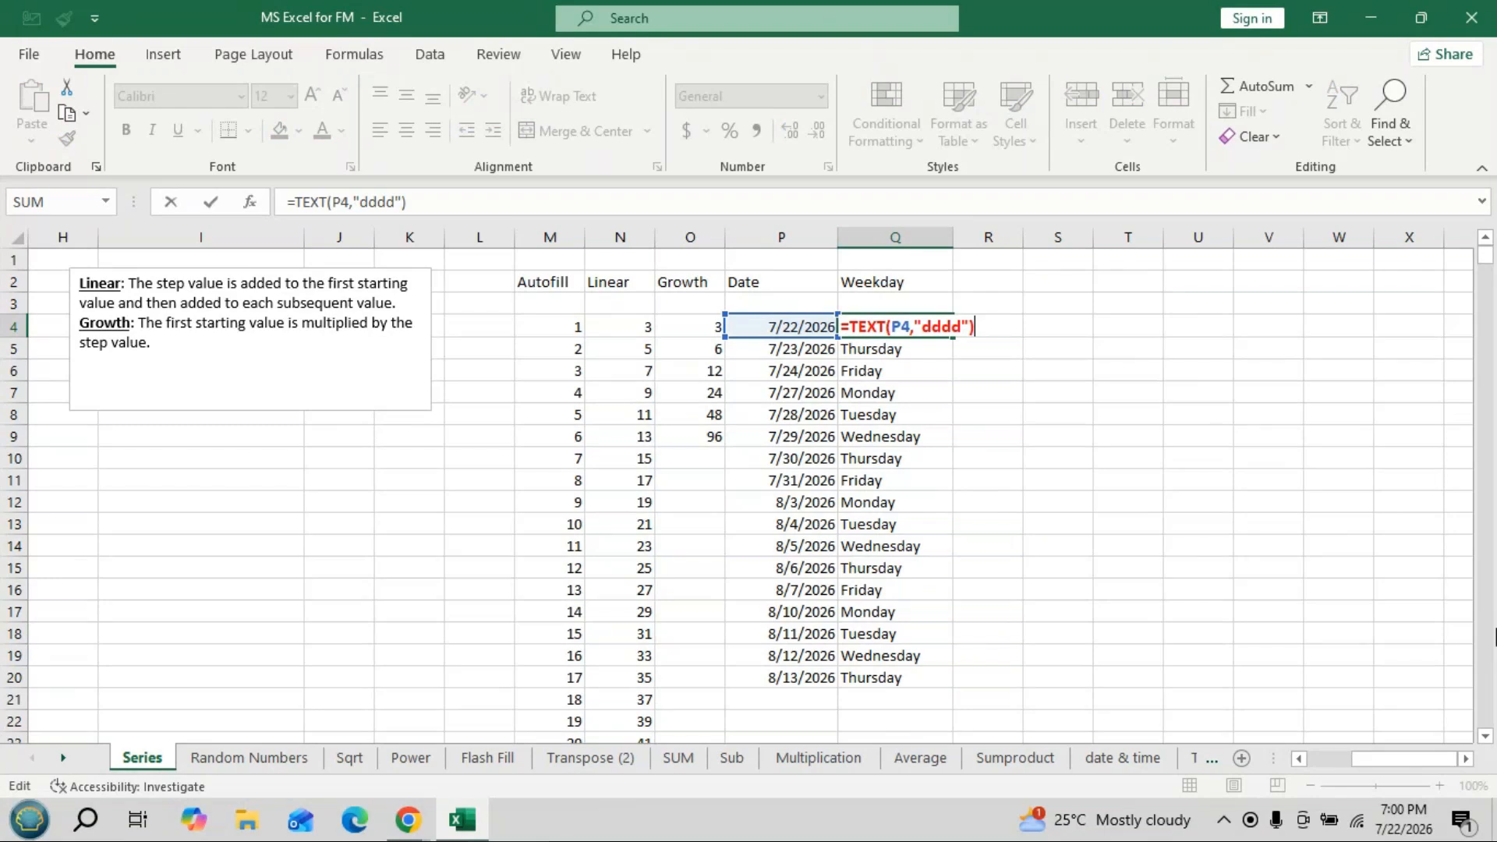
key(Return)
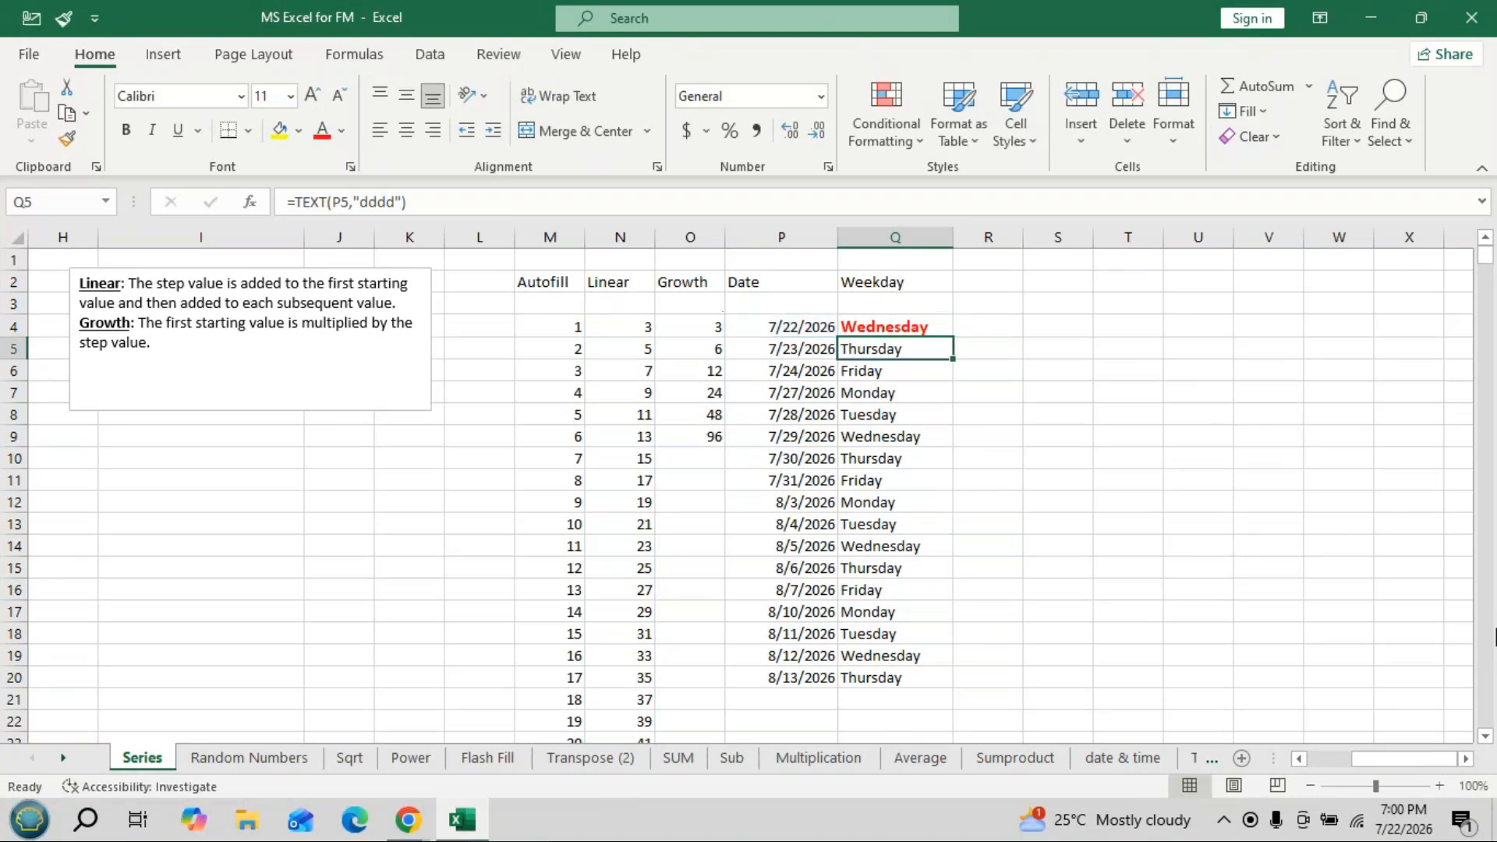
Widen column T and enter the start date 1/1/2026 in T4.
click(1108, 331)
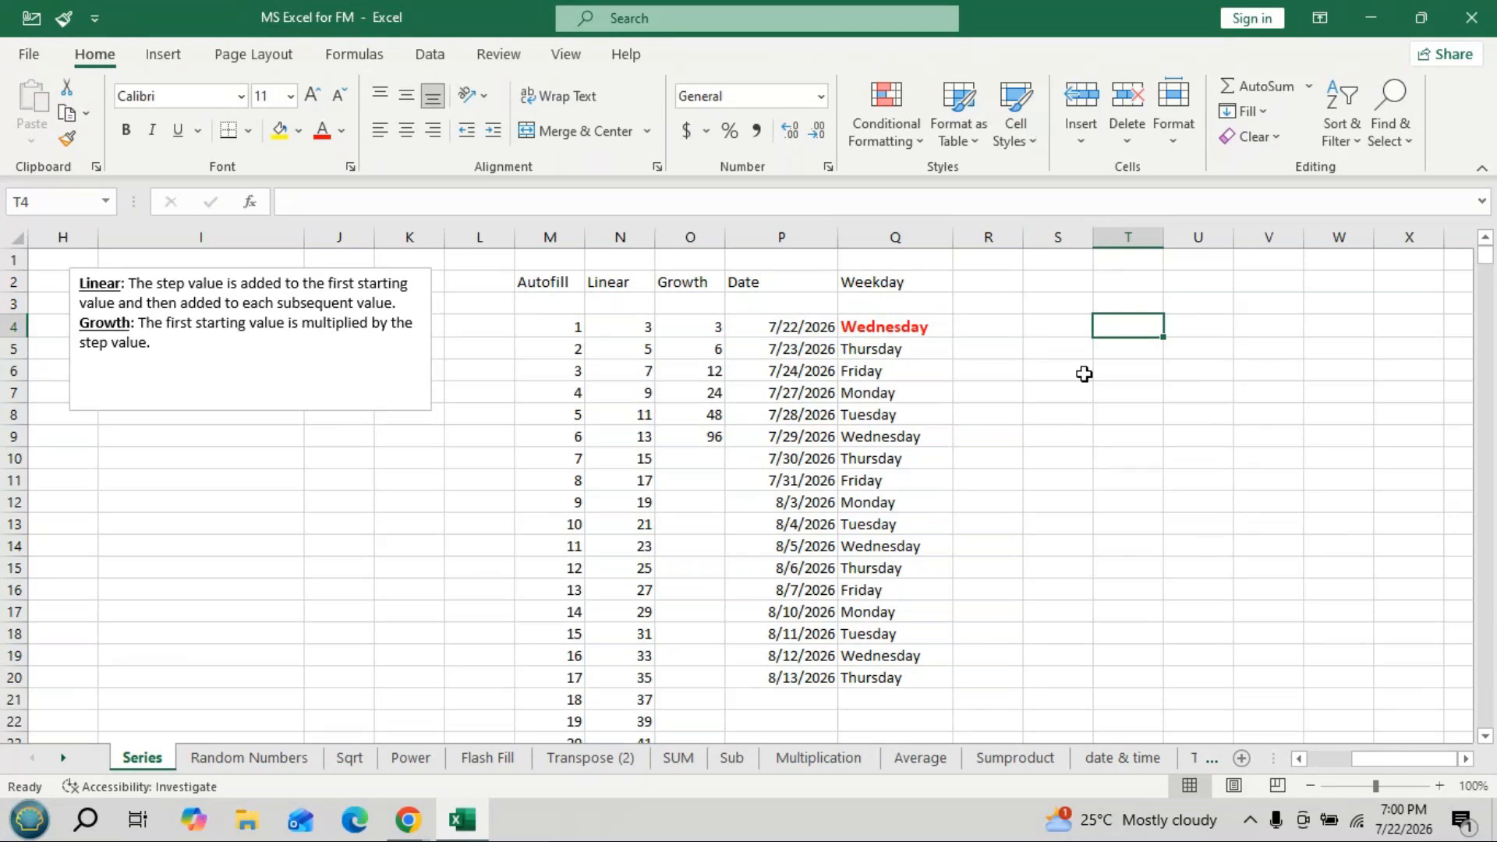
drag(1164, 237, 1206, 237)
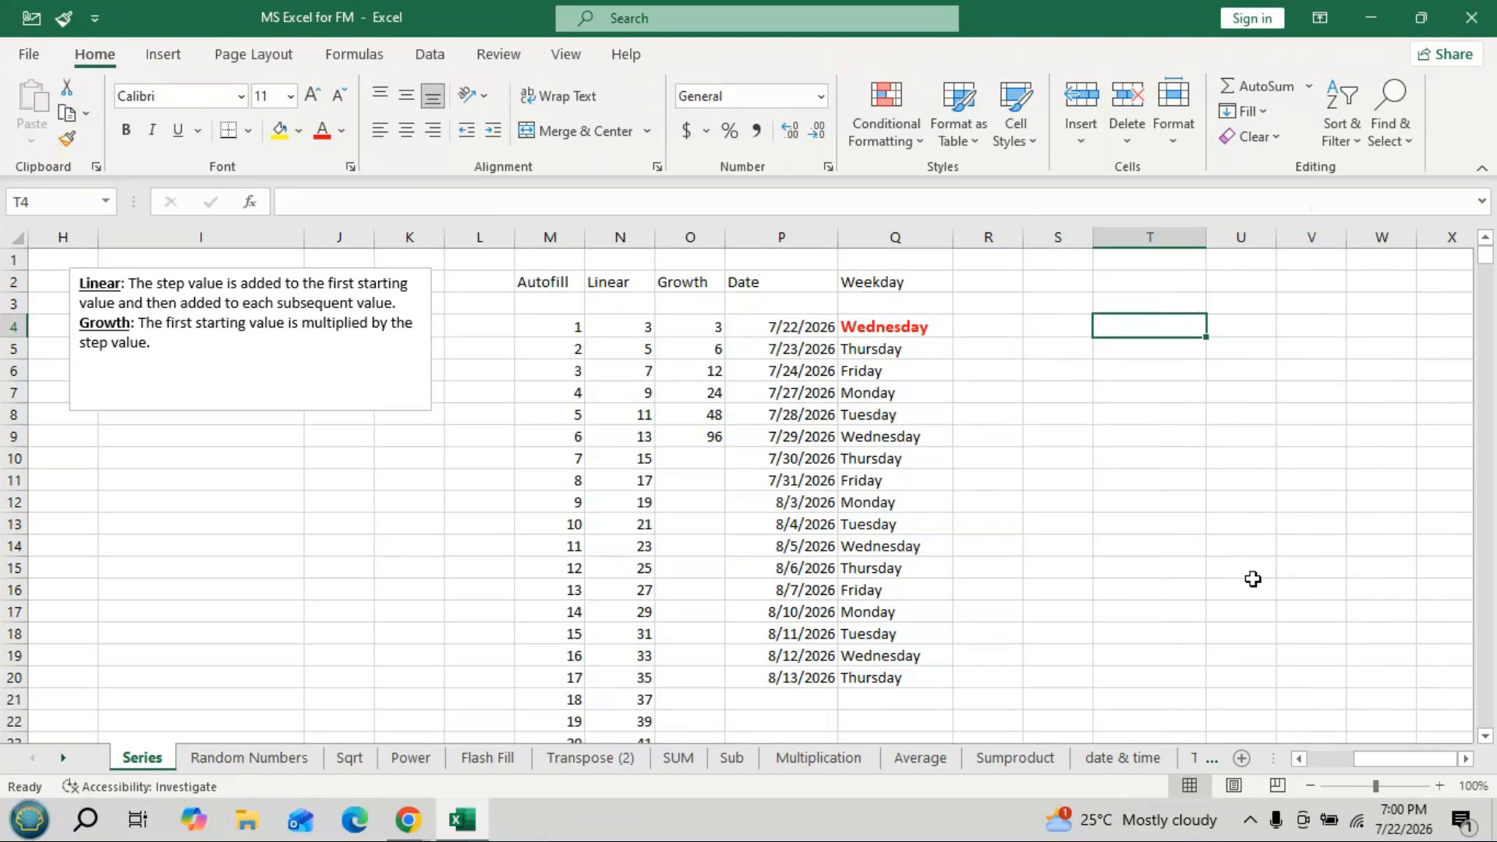
key(ctrl+semicolon)
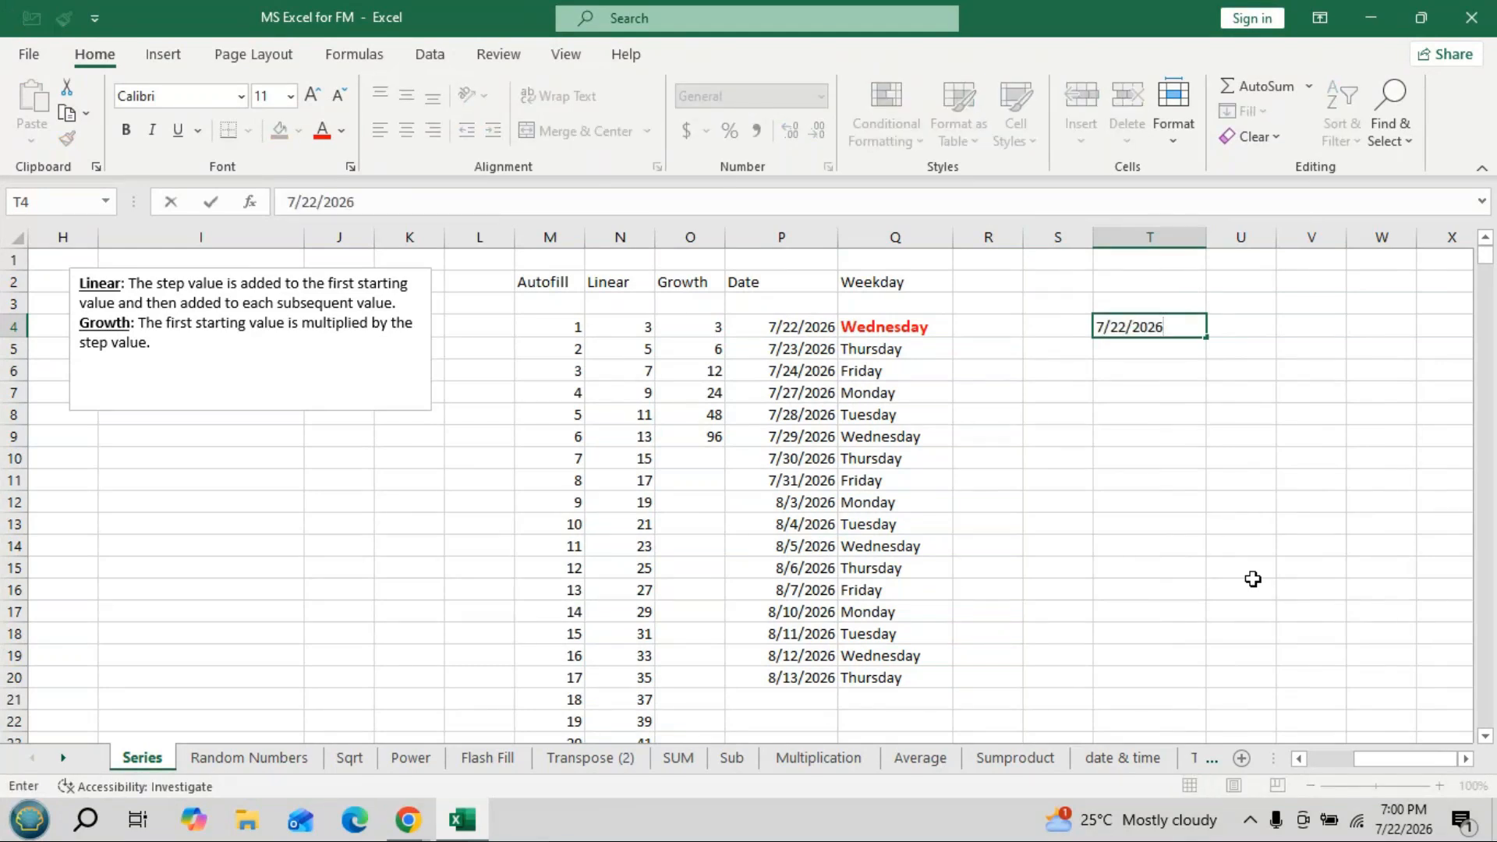
key(F2)
key(Home)
key(Delete)
text(1)
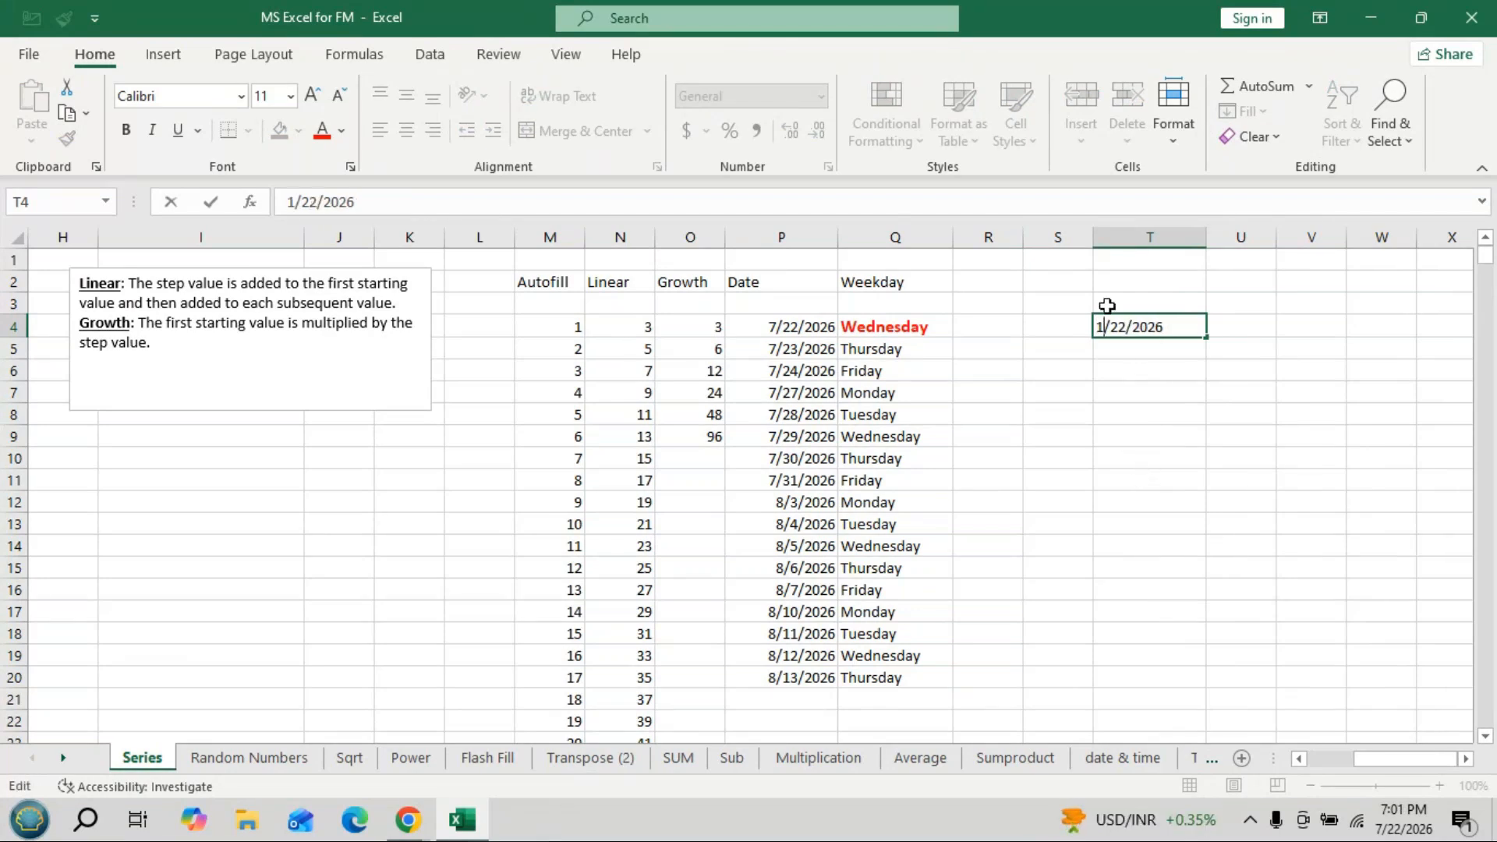
key(Right)
key(Delete)
key(Delete)
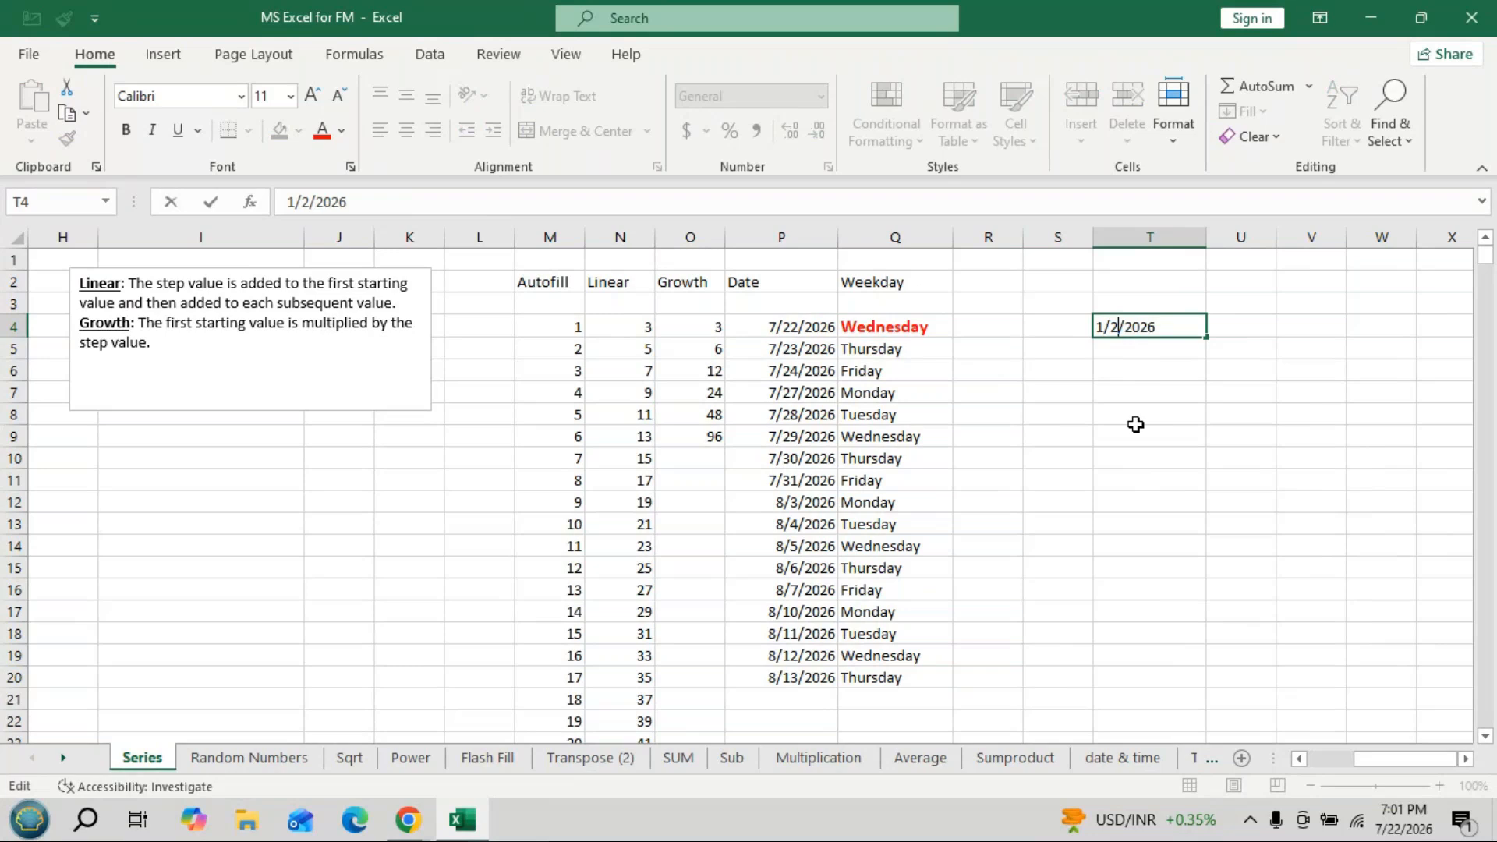
text(1)
key(ctrl+Return)
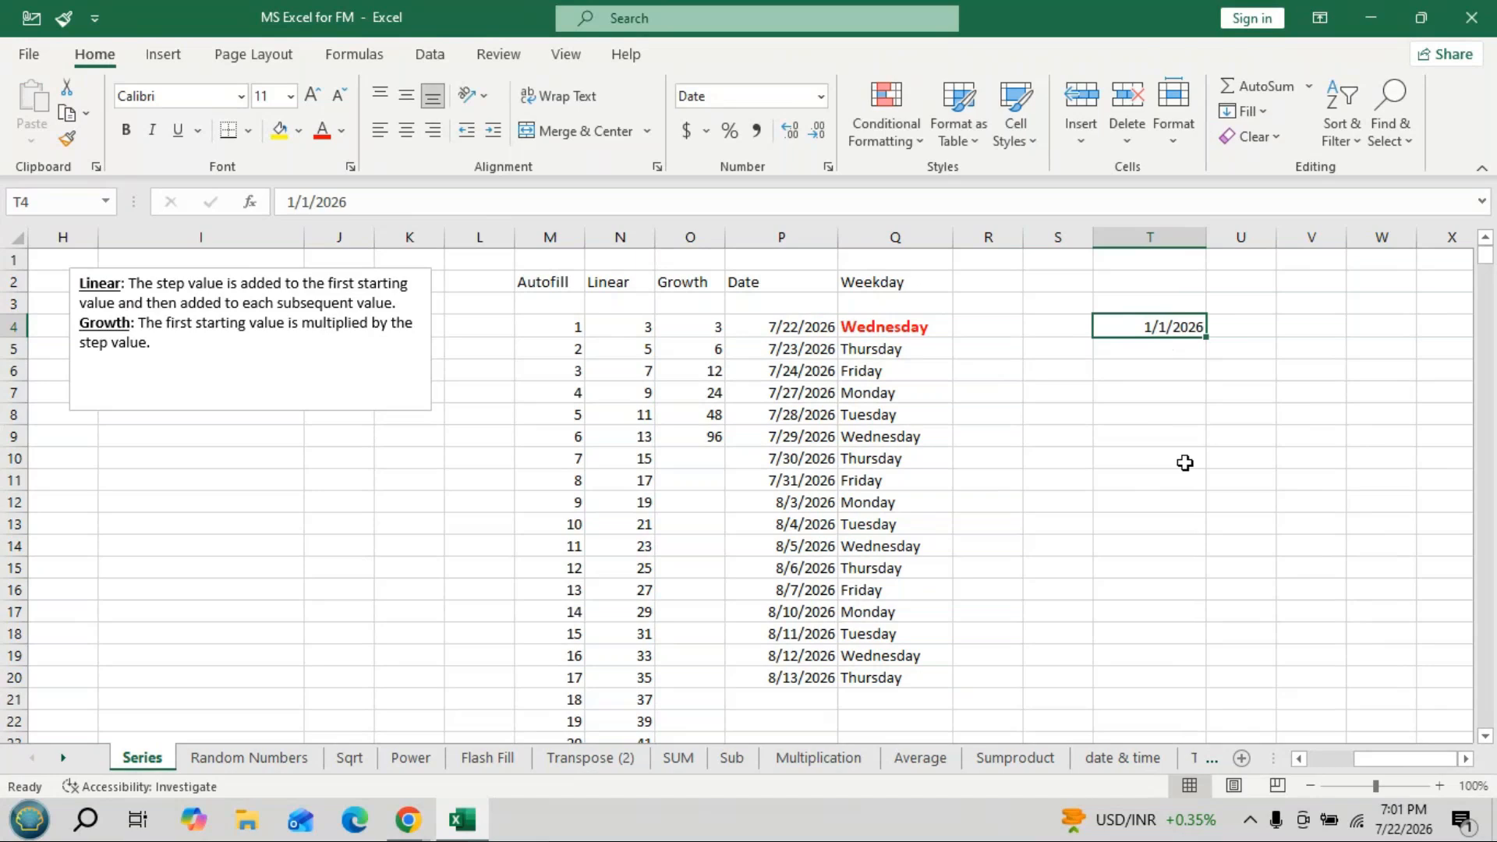
Fill a daily date series down the column from T4 with step value 1 and stop value 1/31/2026, and check its end.
click(1466, 759)
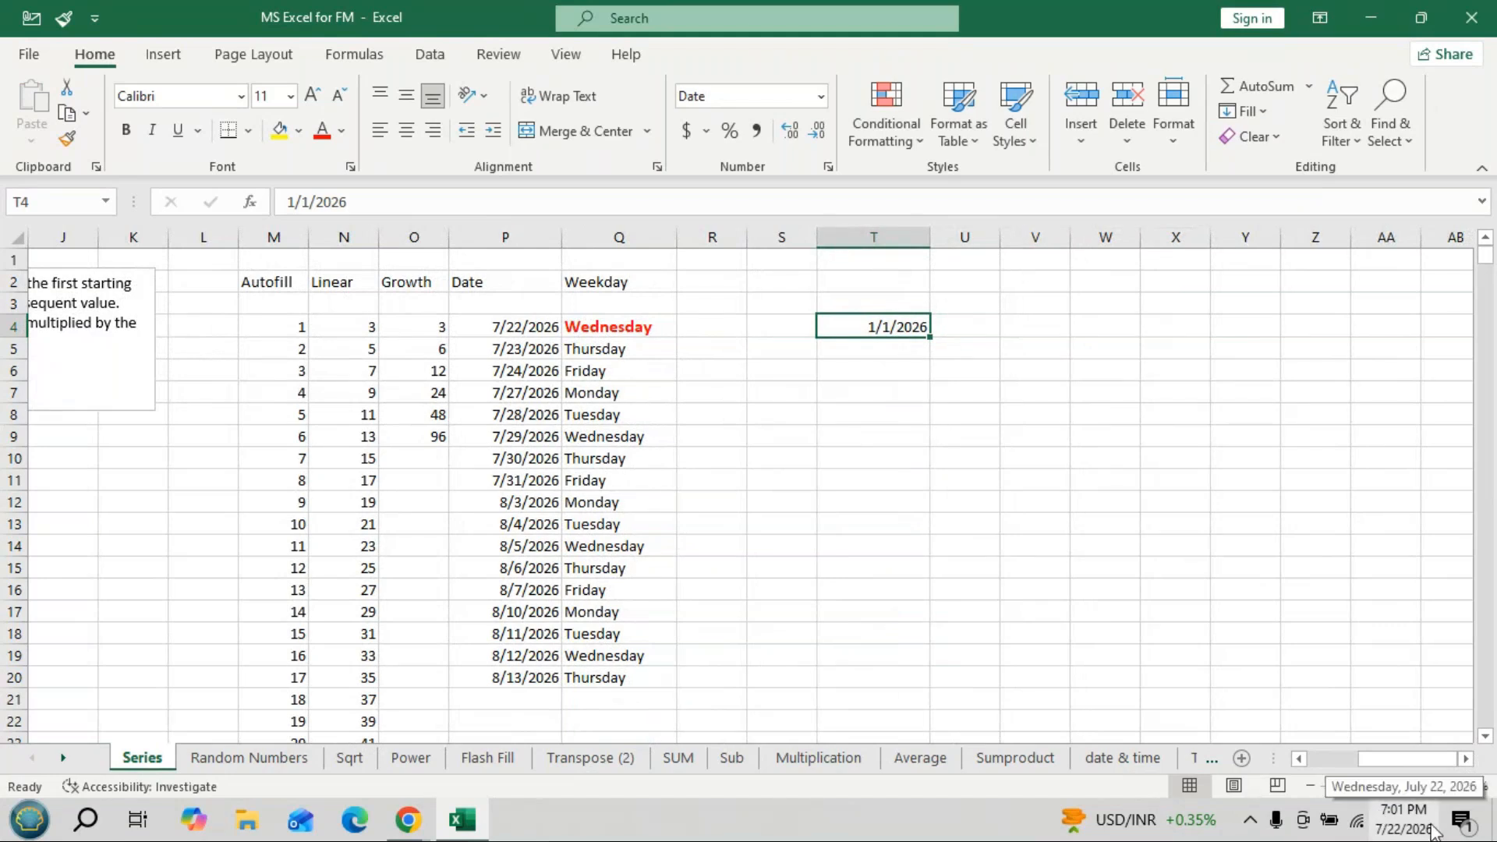
click(1266, 112)
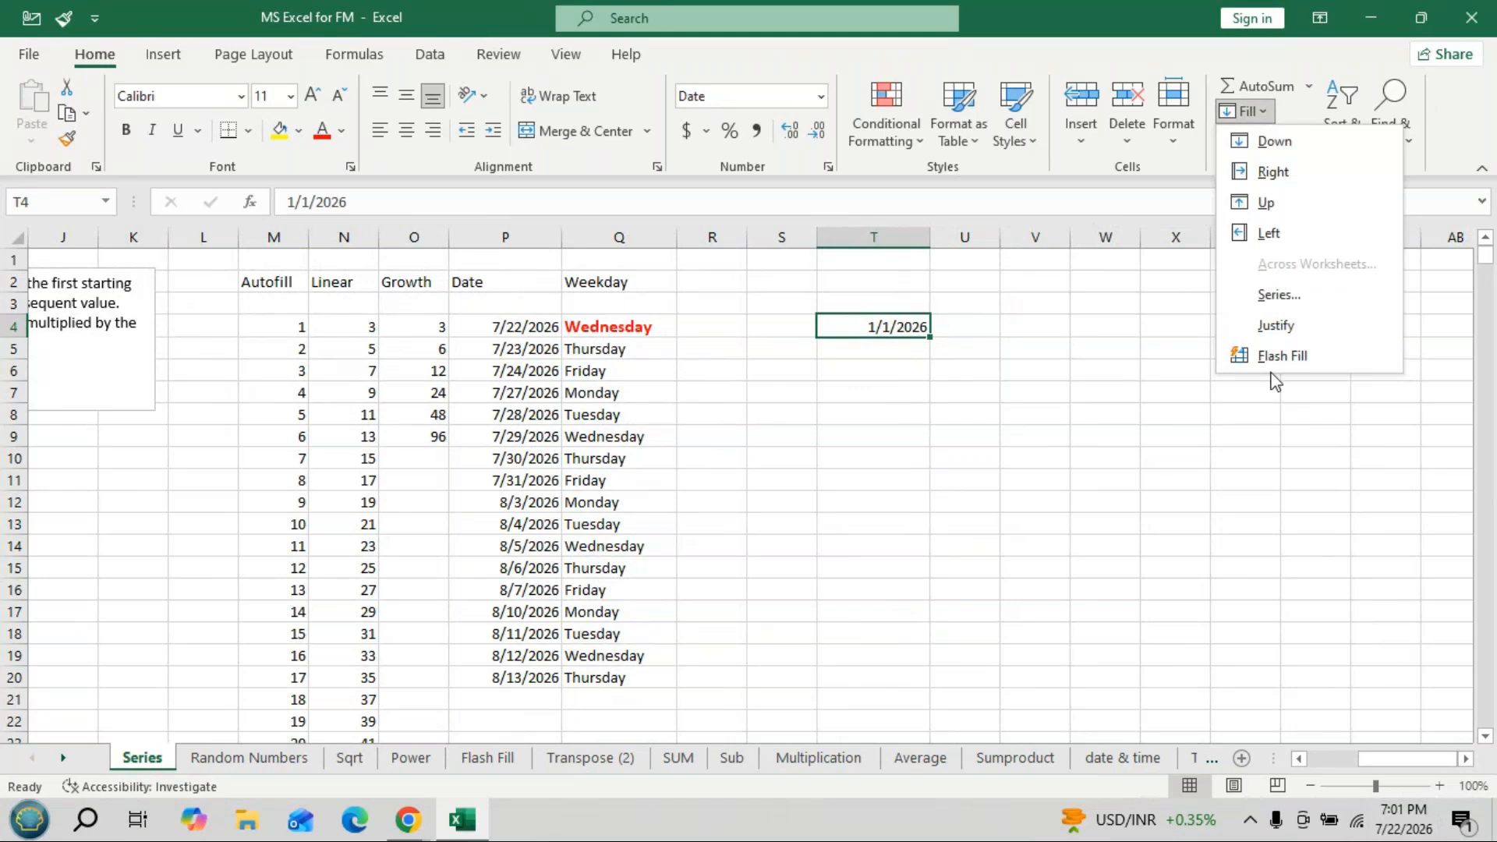
click(1279, 295)
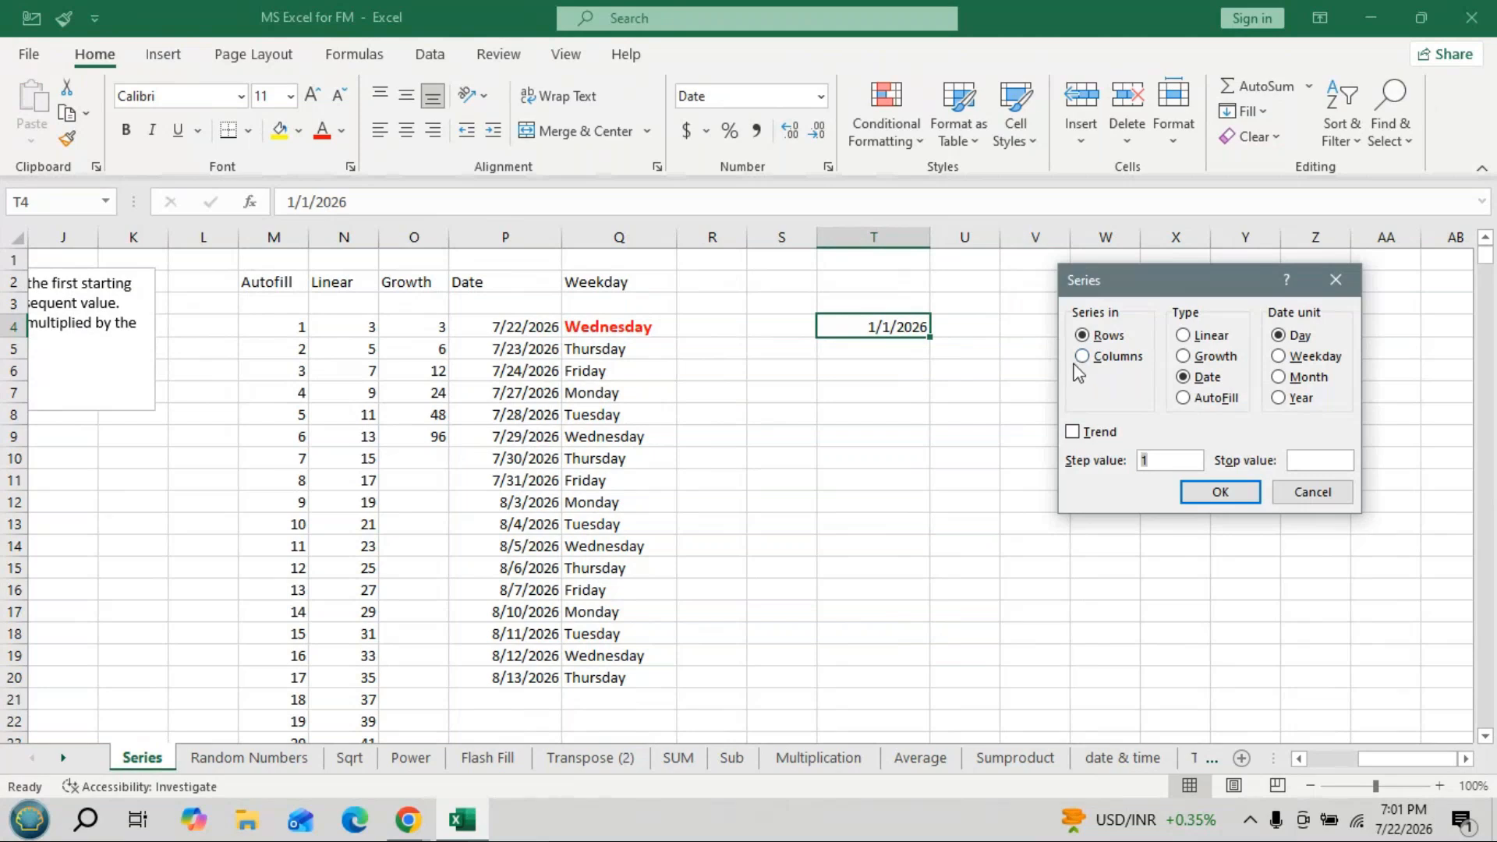
click(1081, 358)
click(1296, 463)
text(1/)
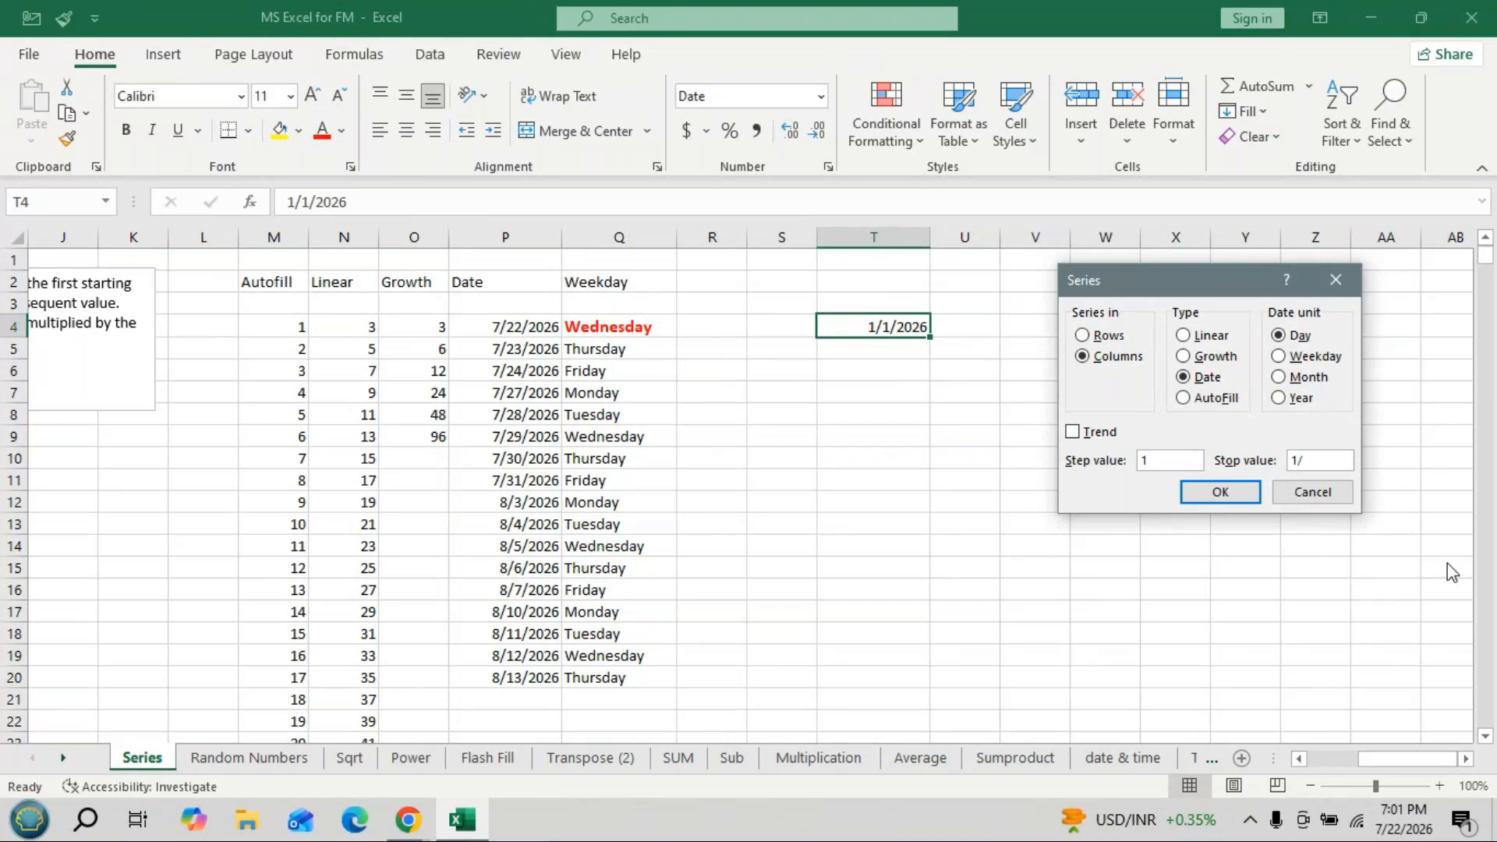
text(31/2026)
click(1254, 495)
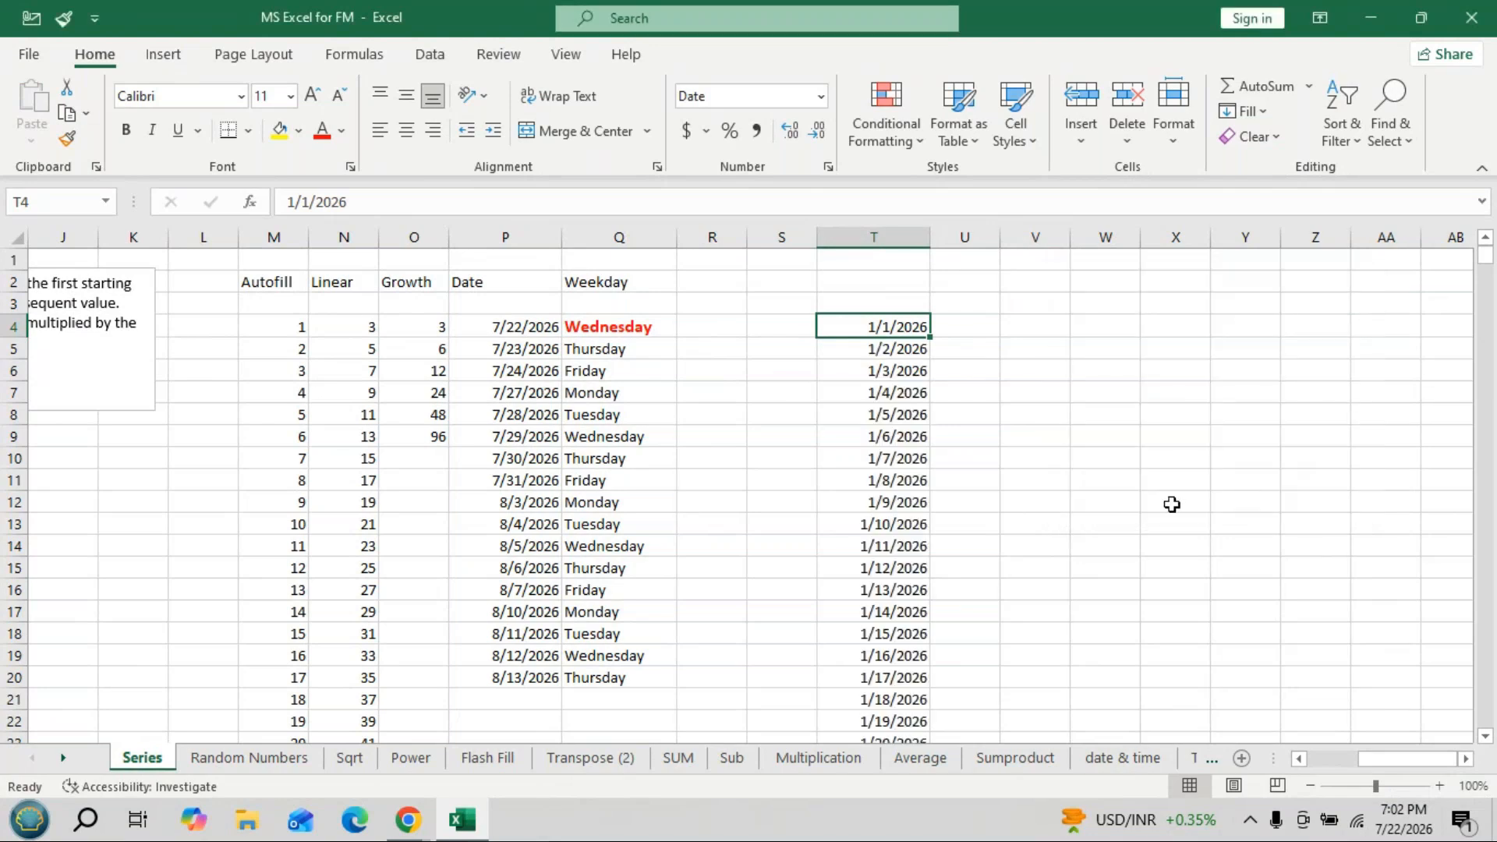
scroll(1045, 500, down, 4)
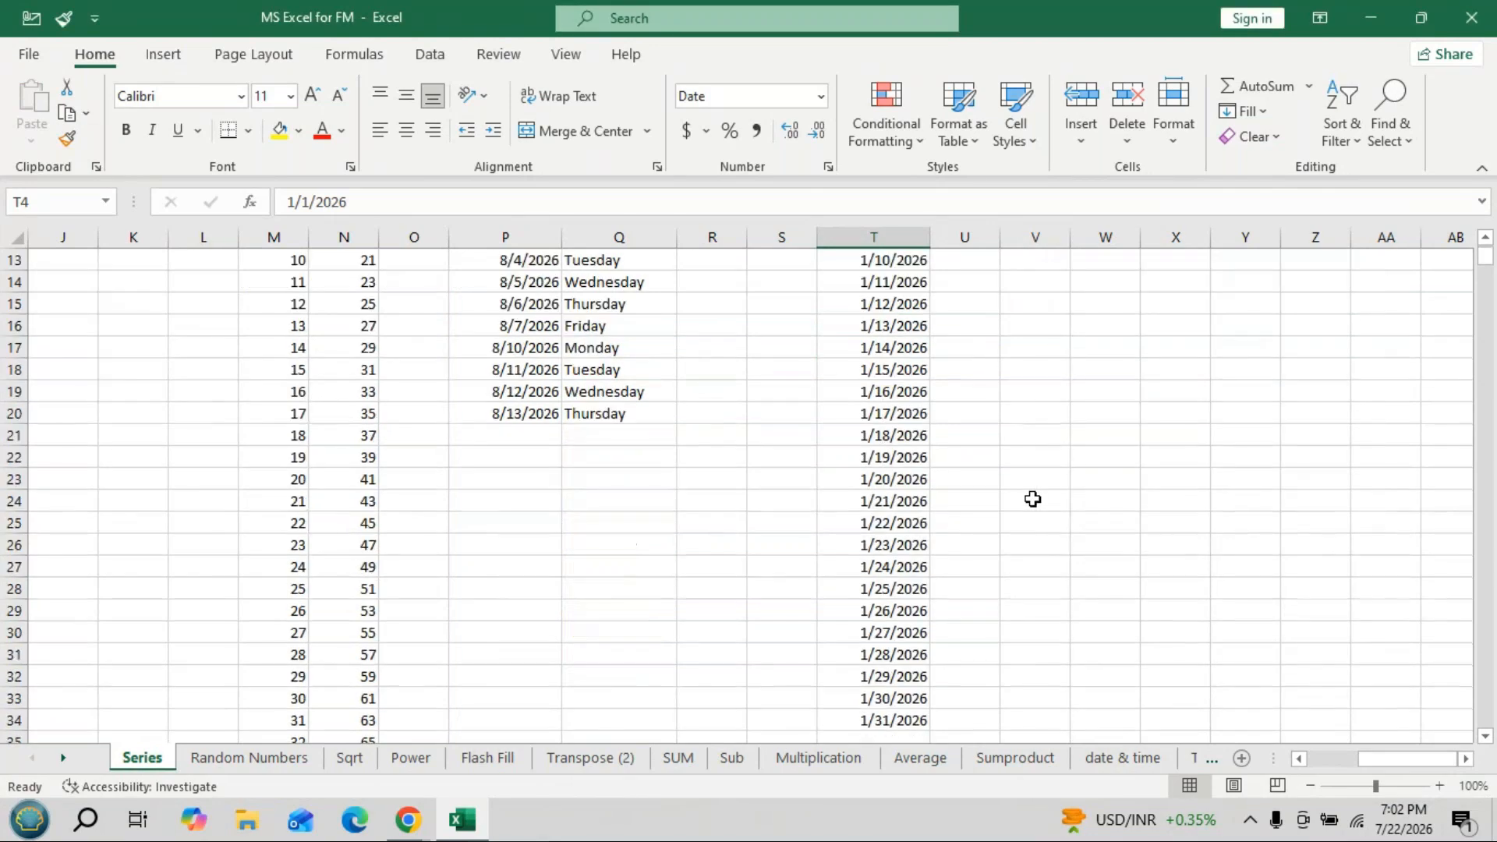
scroll(1034, 499, up, 4)
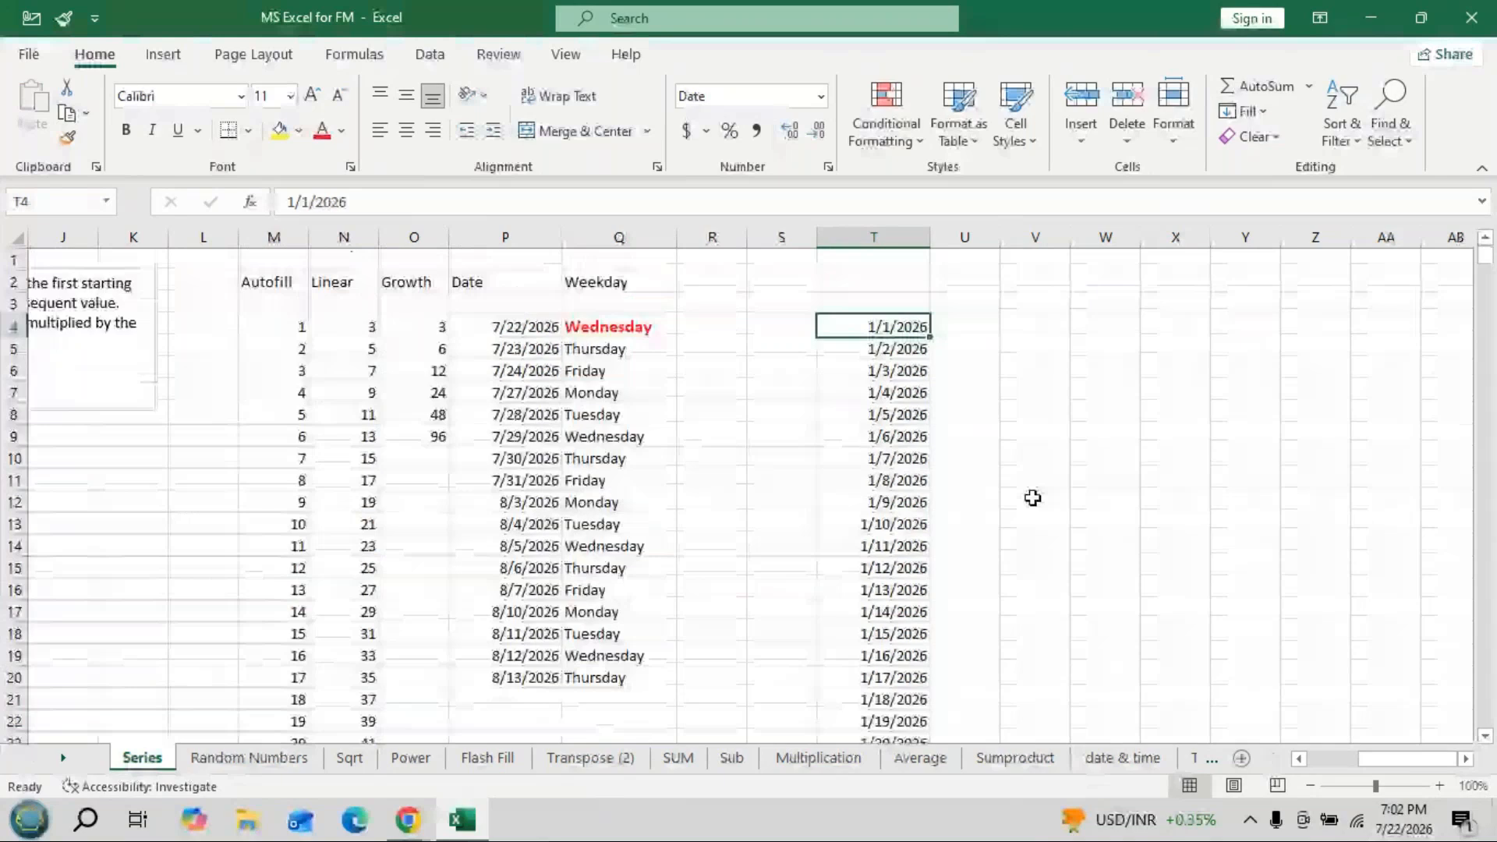
click(1247, 111)
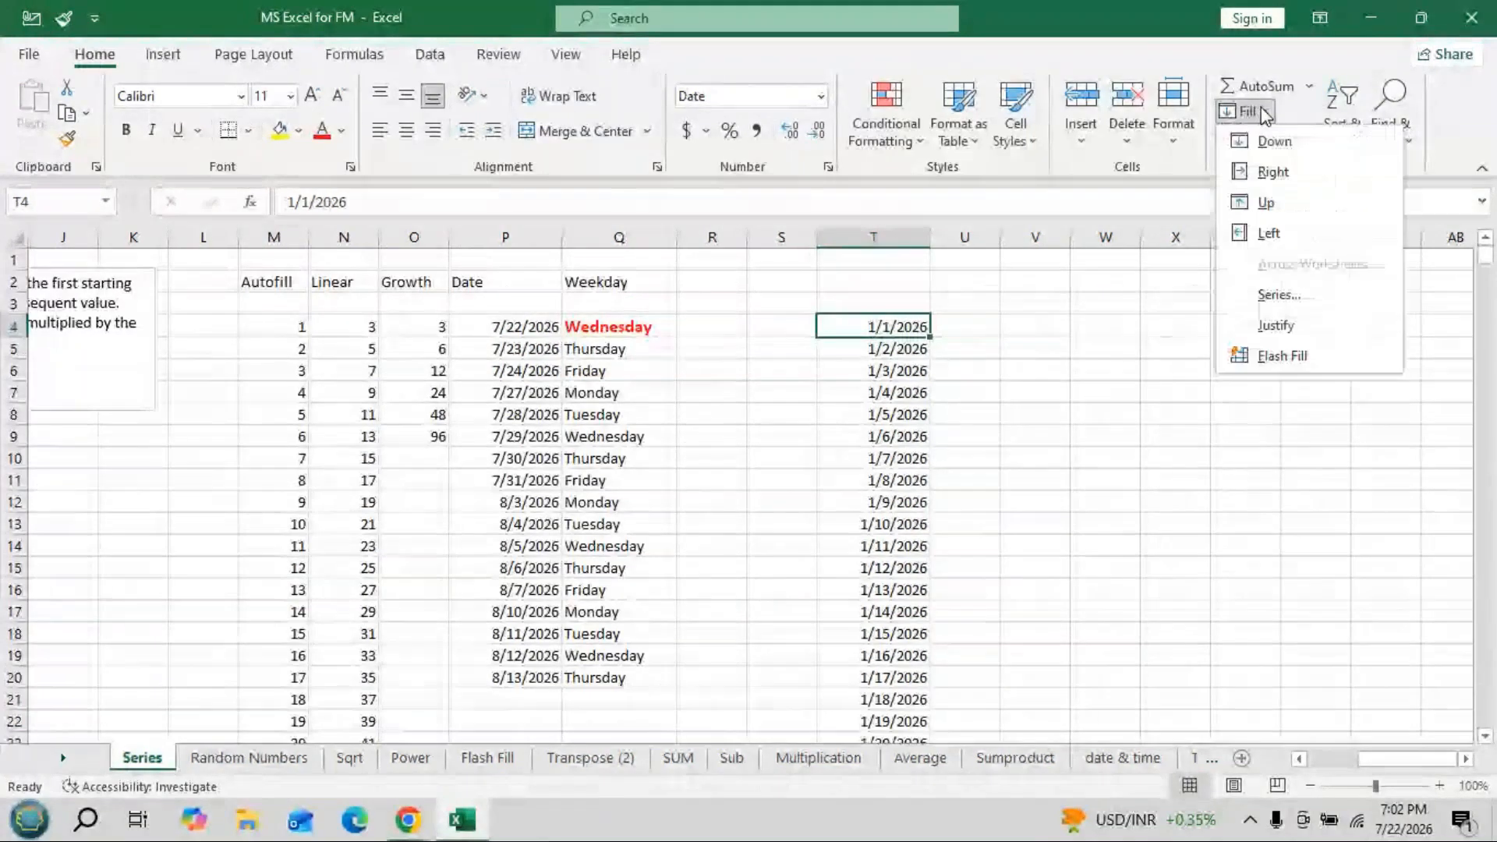
click(1279, 295)
text(1/31/2026)
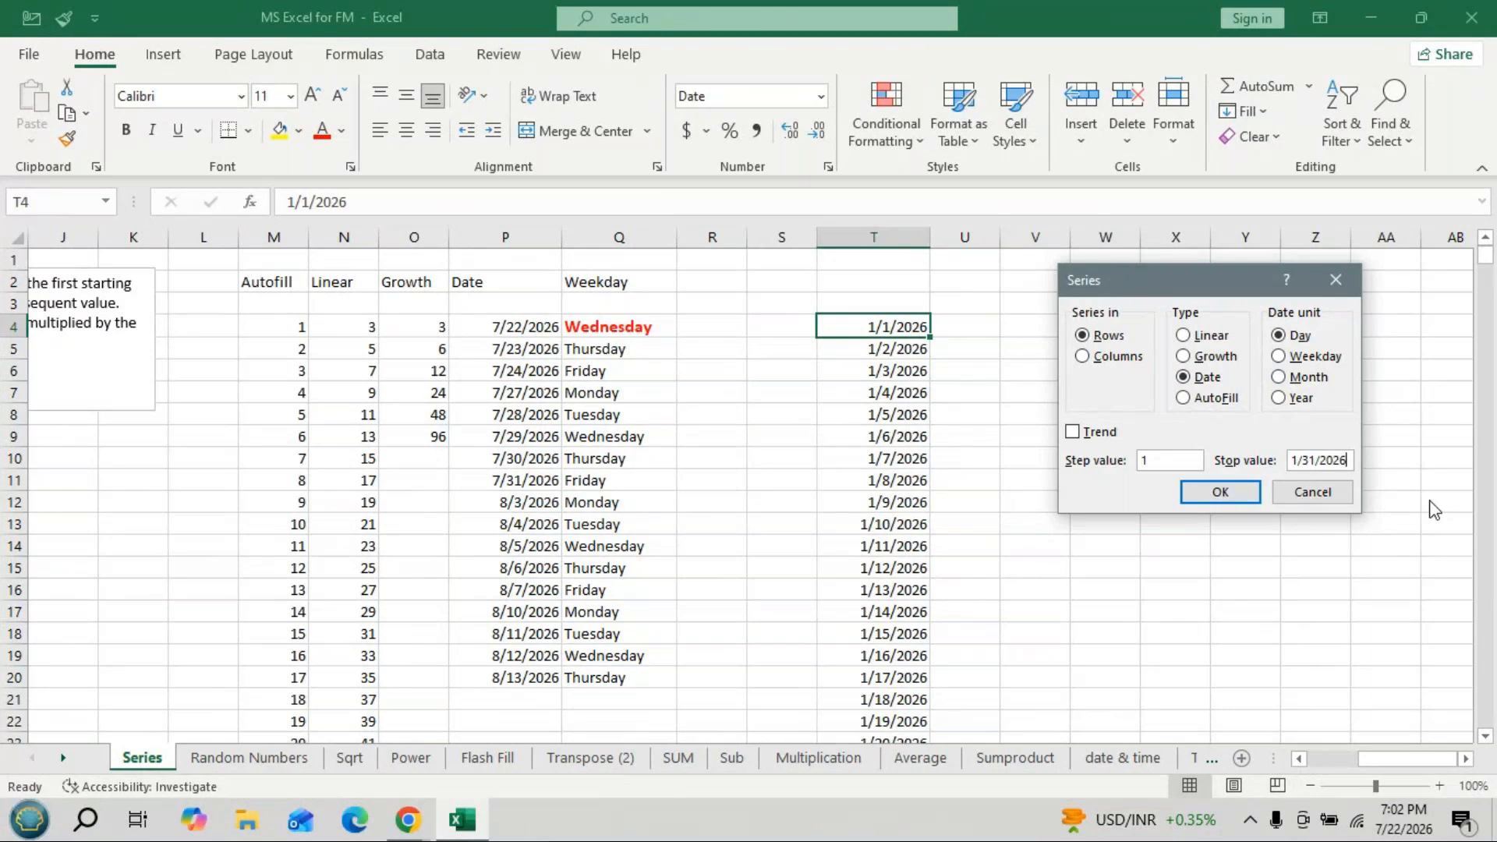
click(1083, 359)
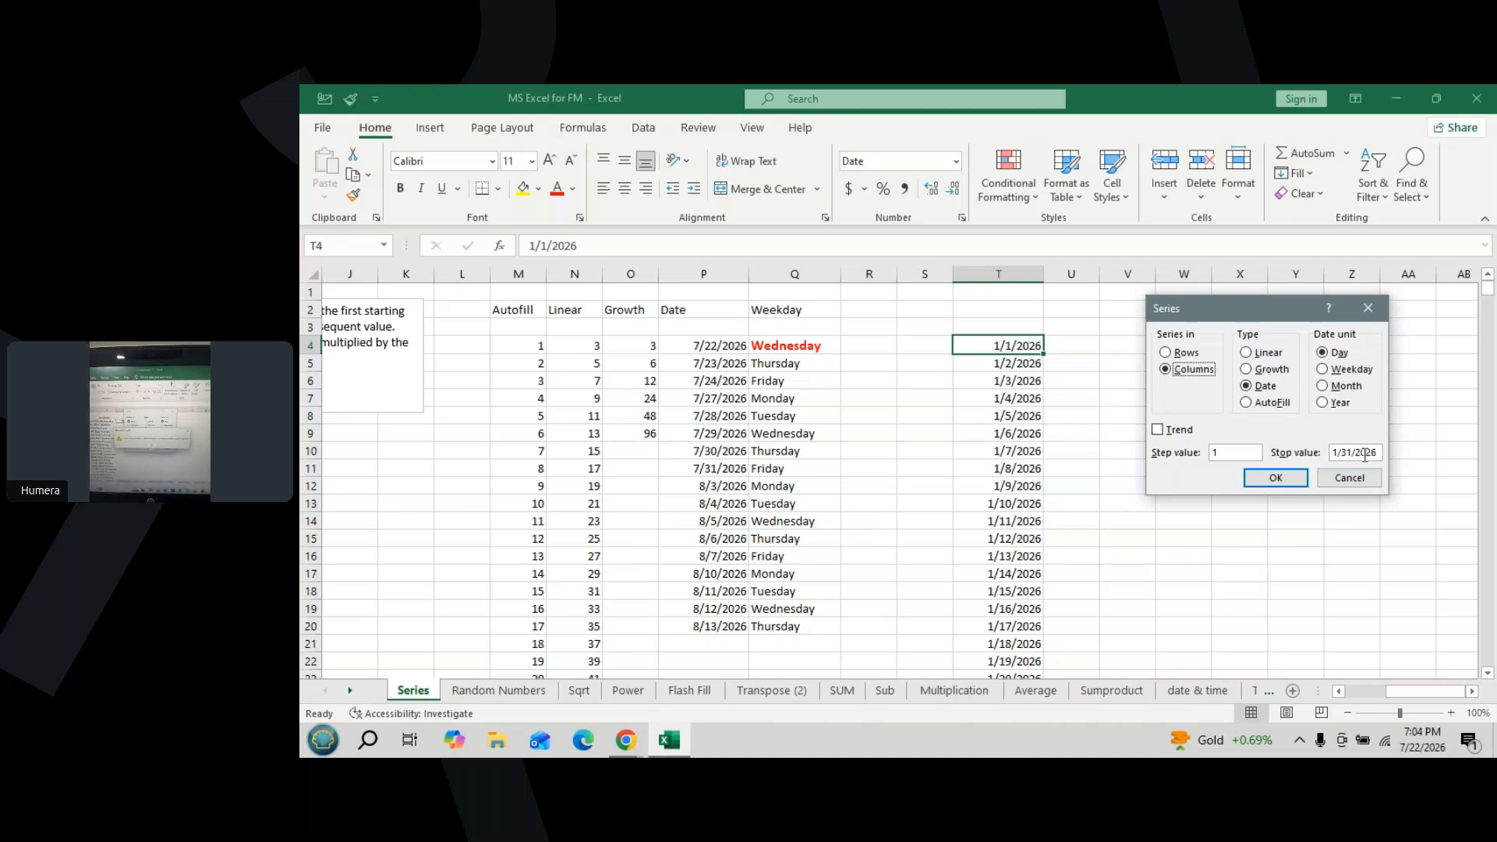
click(1353, 478)
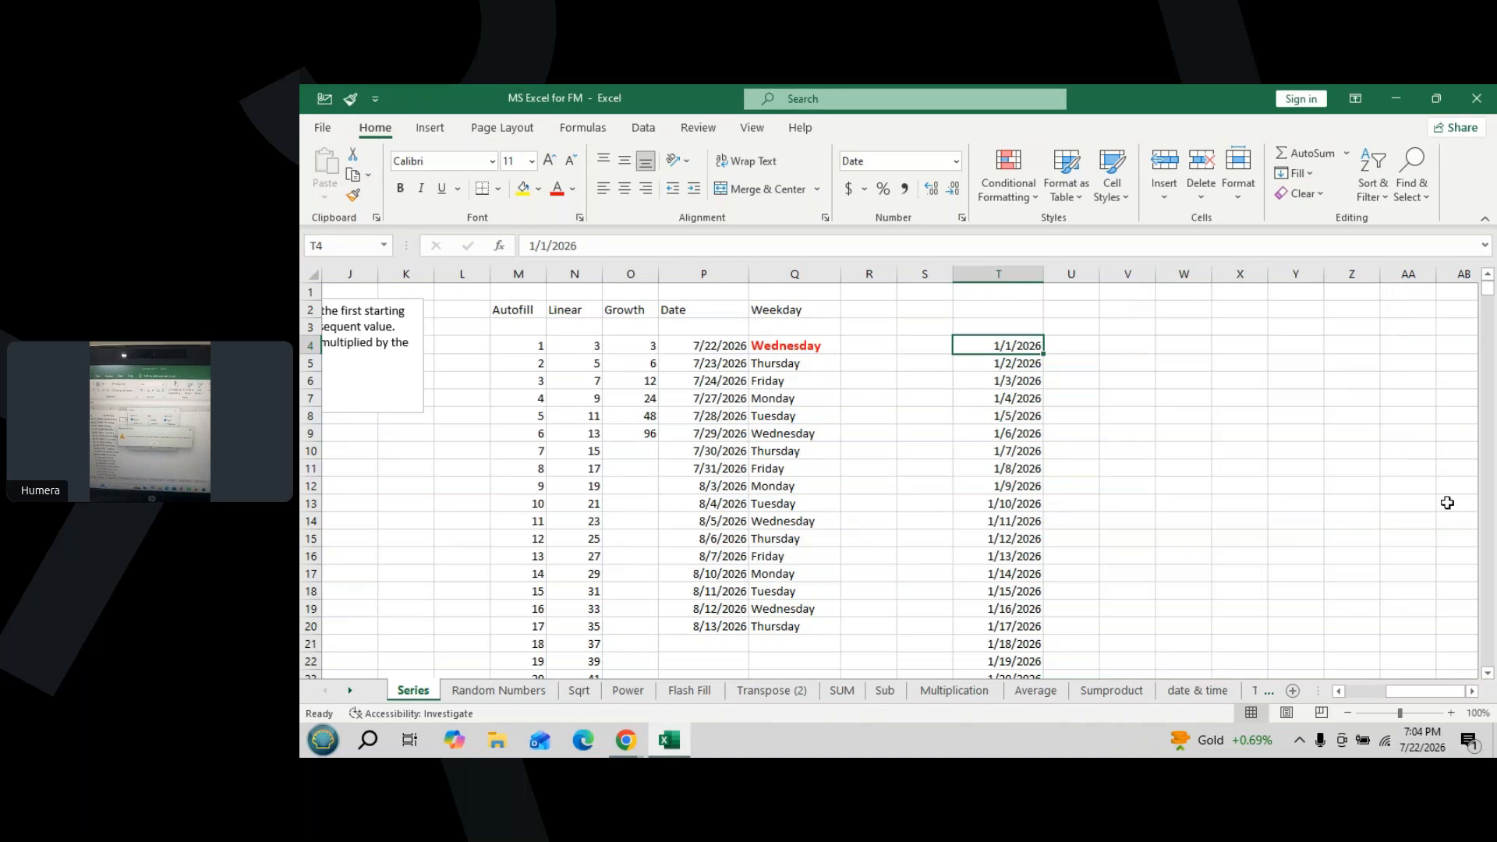
Clear the whole date series in T4:T34.
key(ctrl+shift+Down)
key(Delete)
scroll(1448, 503, up, 4)
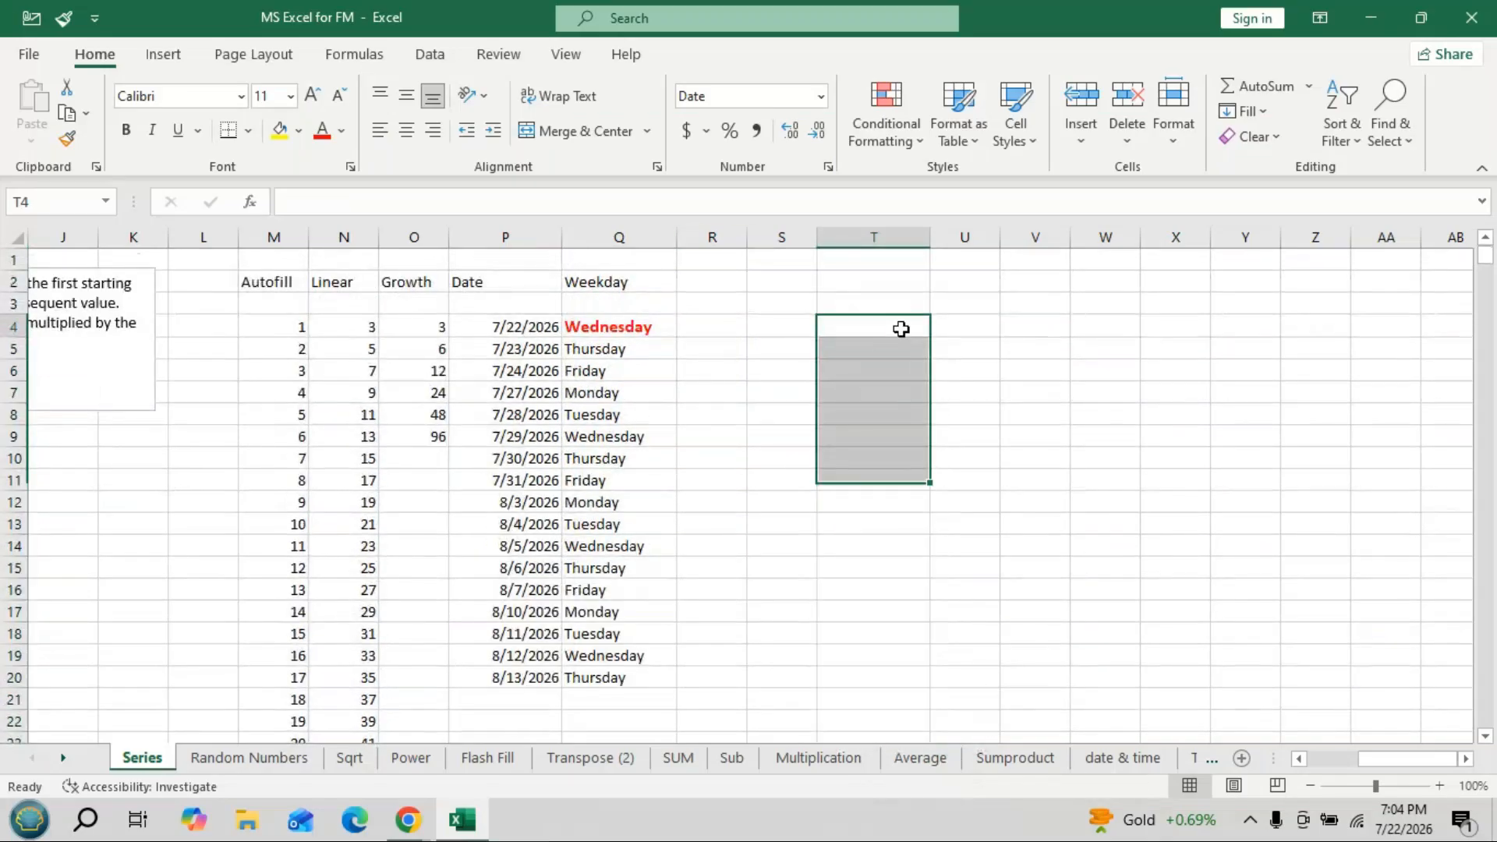
Enter the start date 1/1/2026 in T4 by inserting today's date and changing its month and day to 1.
click(899, 328)
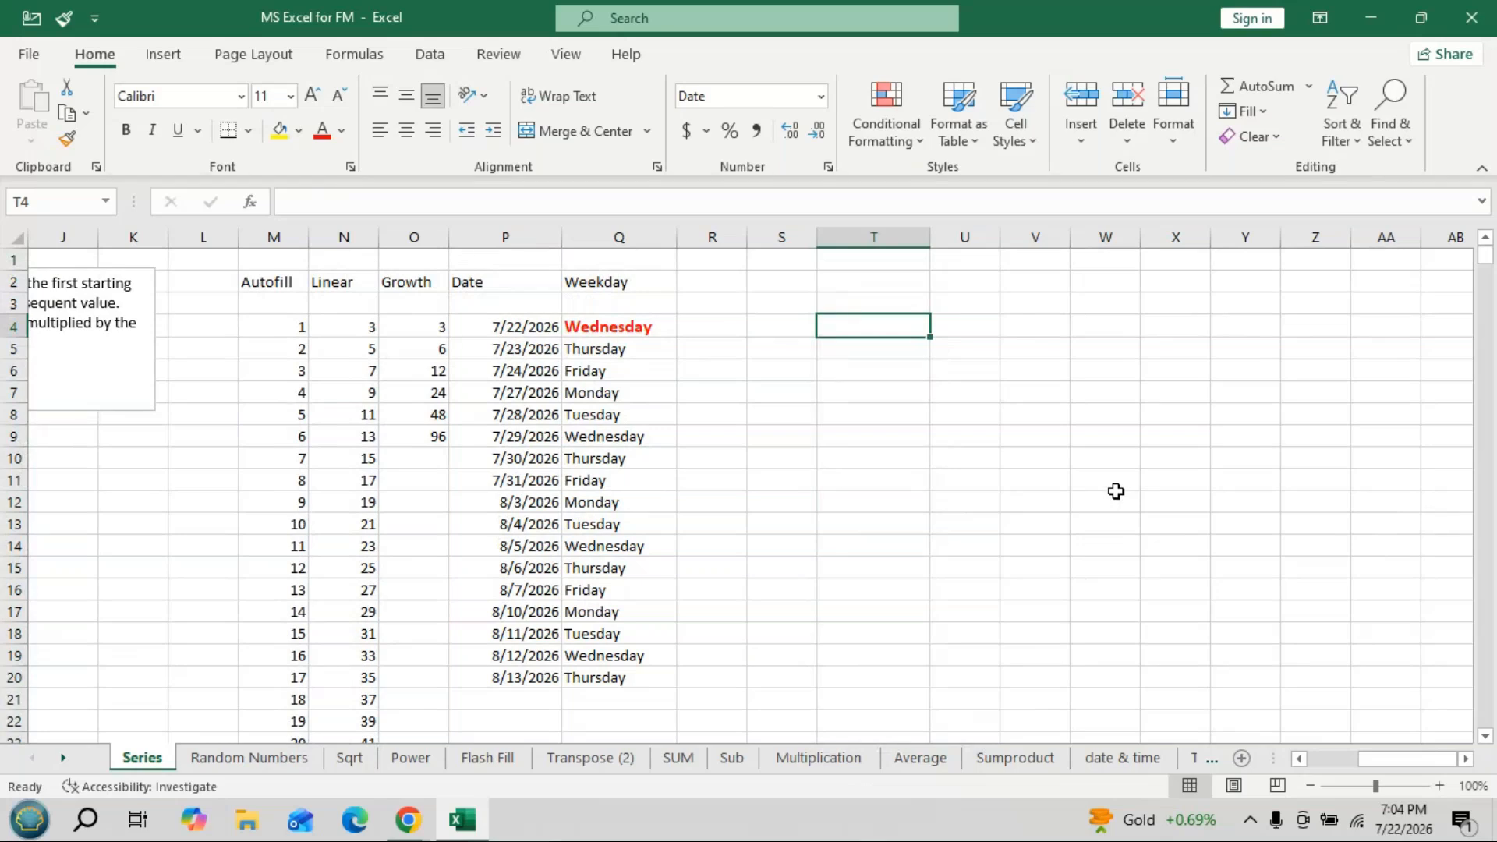
key(ctrl+semicolon)
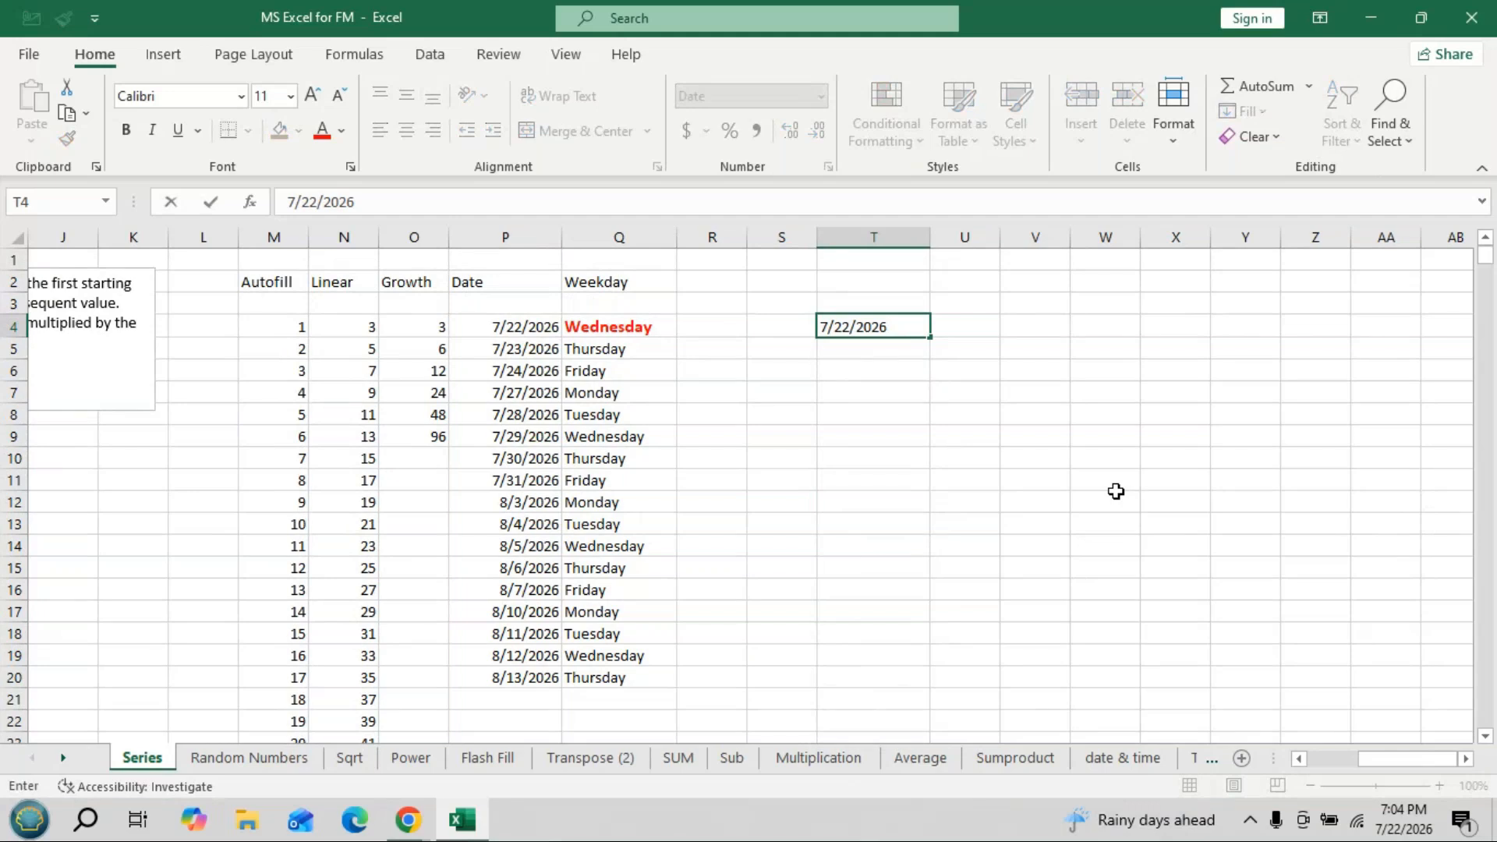
click(827, 324)
key(BackSpace)
text(1)
click(850, 326)
key(BackSpace)
key(BackSpace)
text(1)
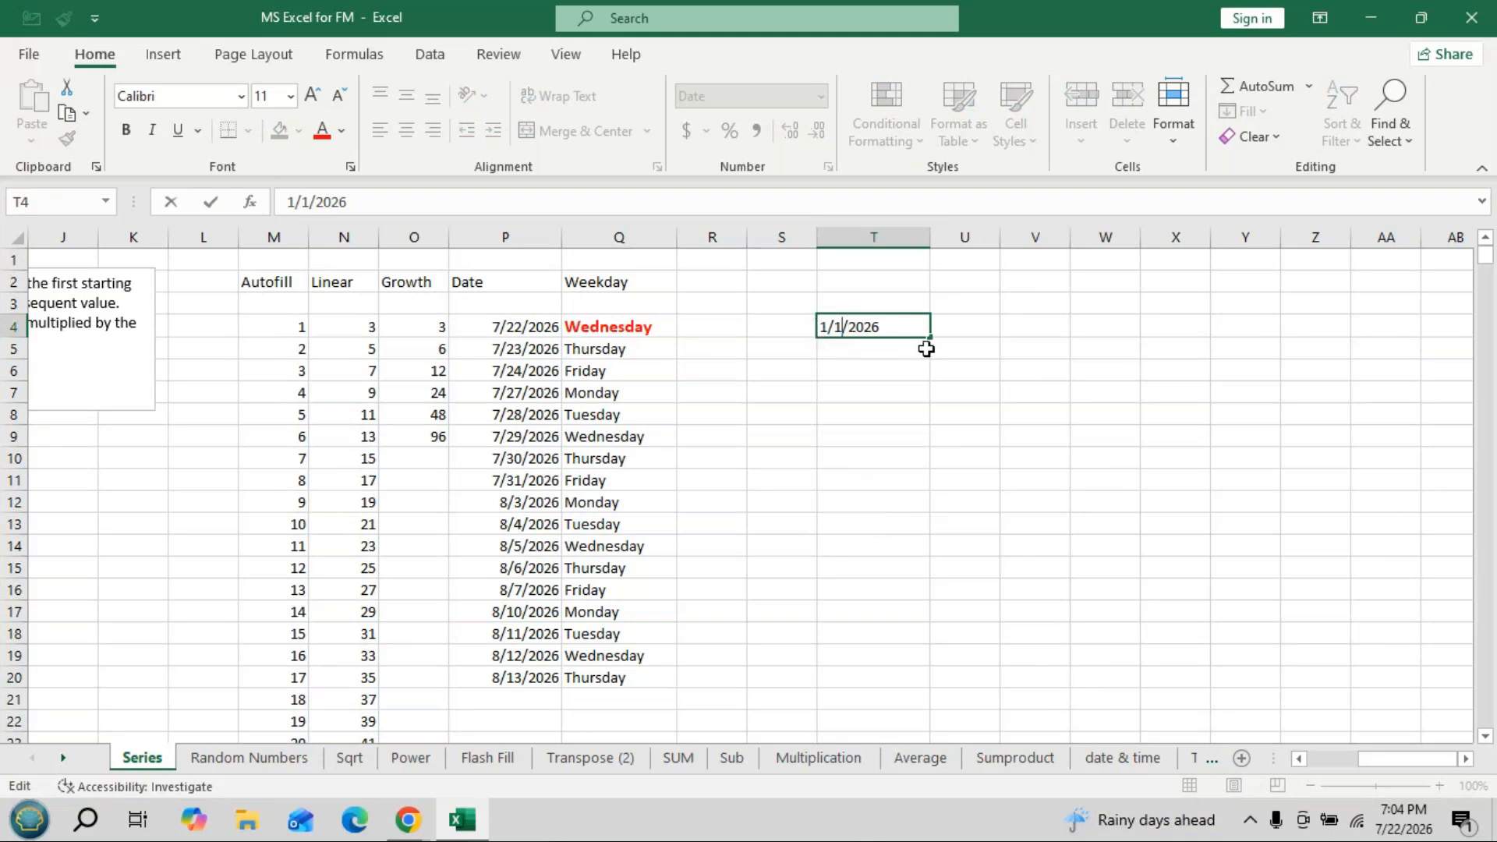
key(ctrl+Return)
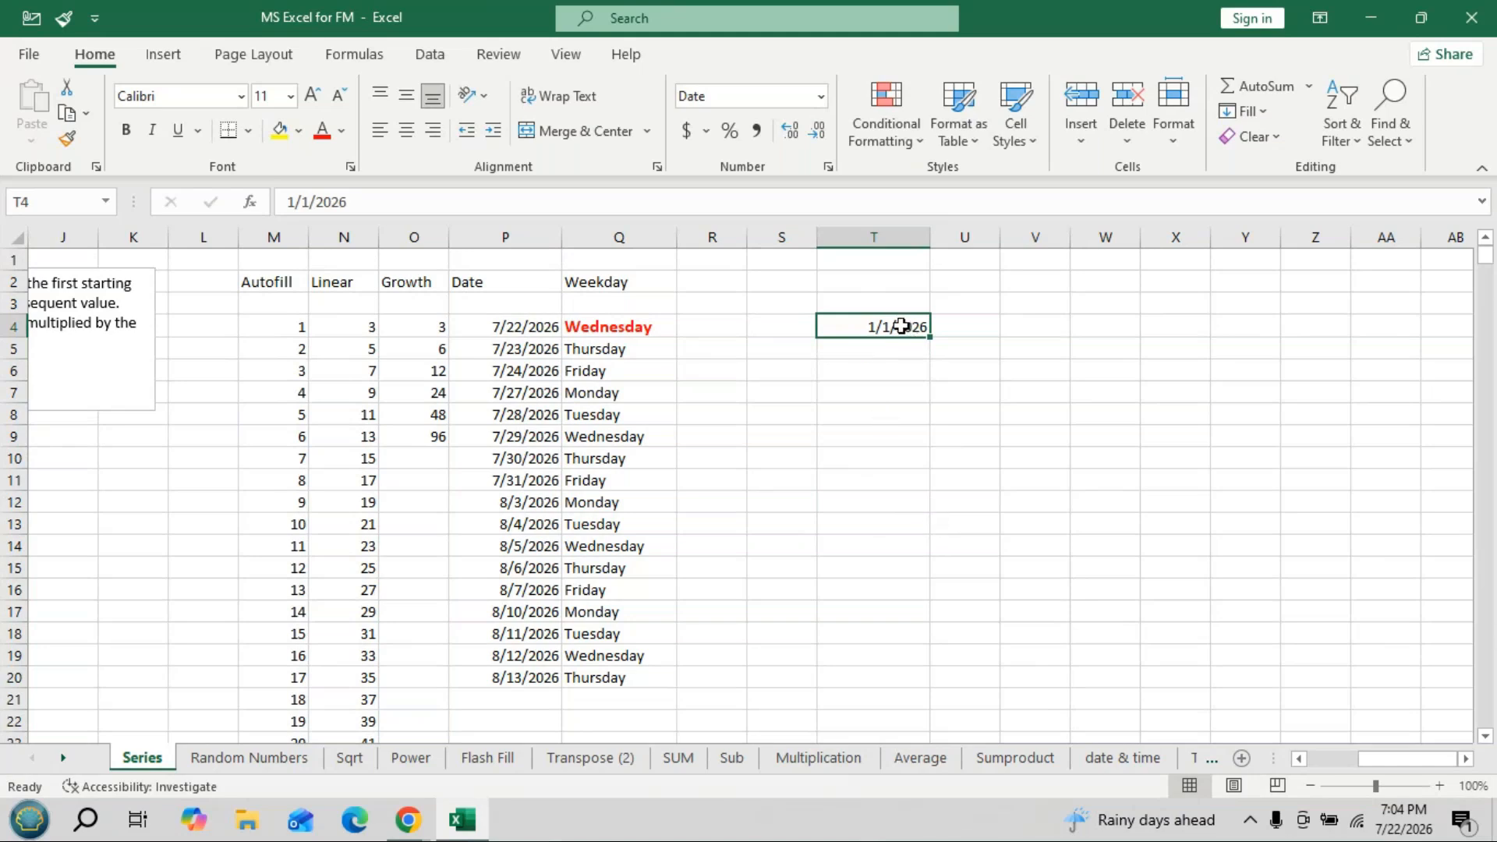
Fill a daily date series down the column from T4 with step value 1 and stop value 1/31/2026, and select the filled dates.
click(1258, 113)
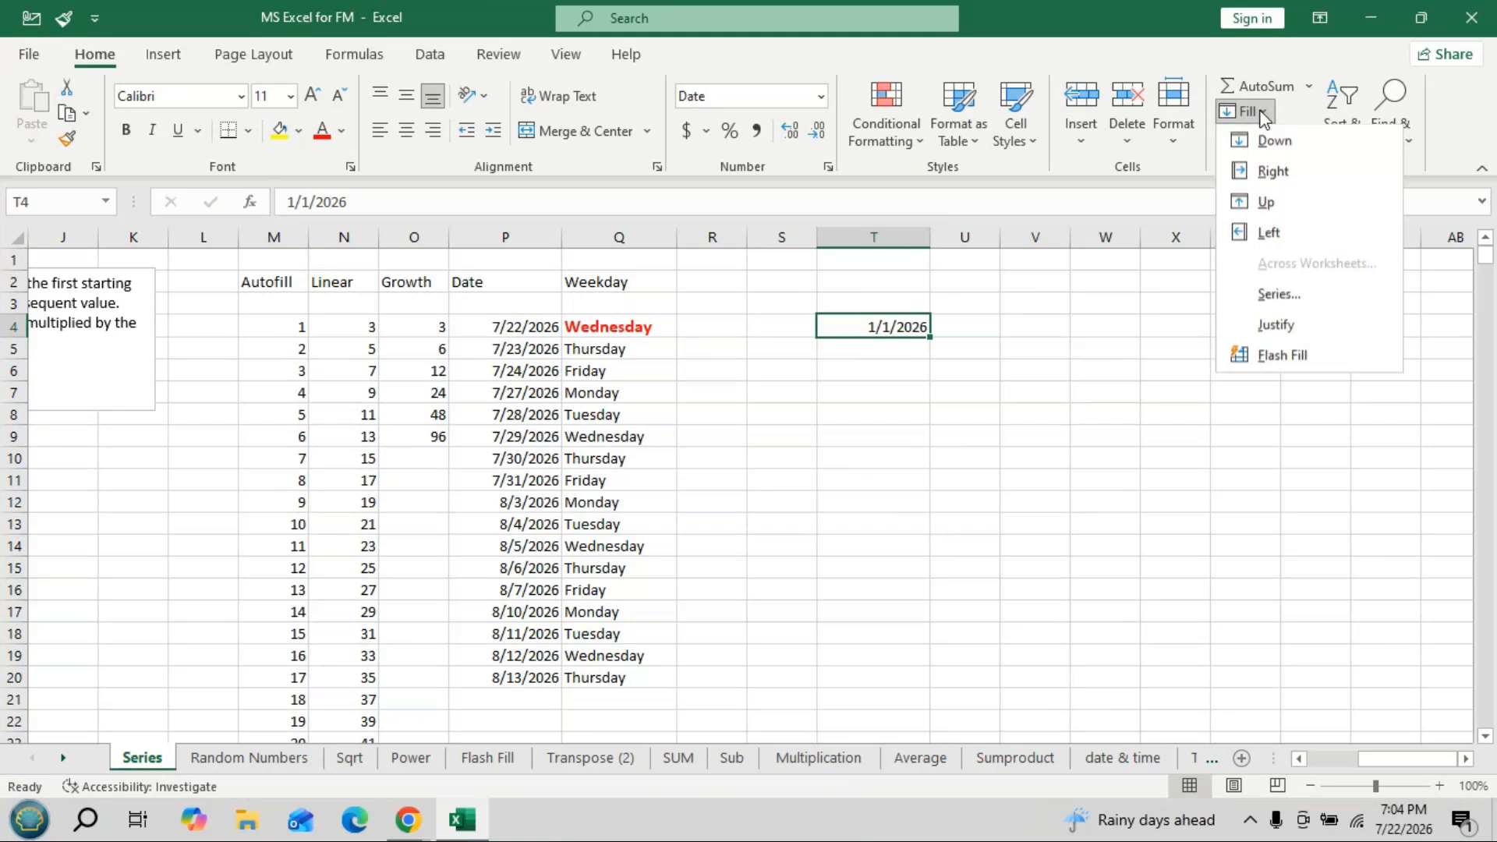
click(1272, 296)
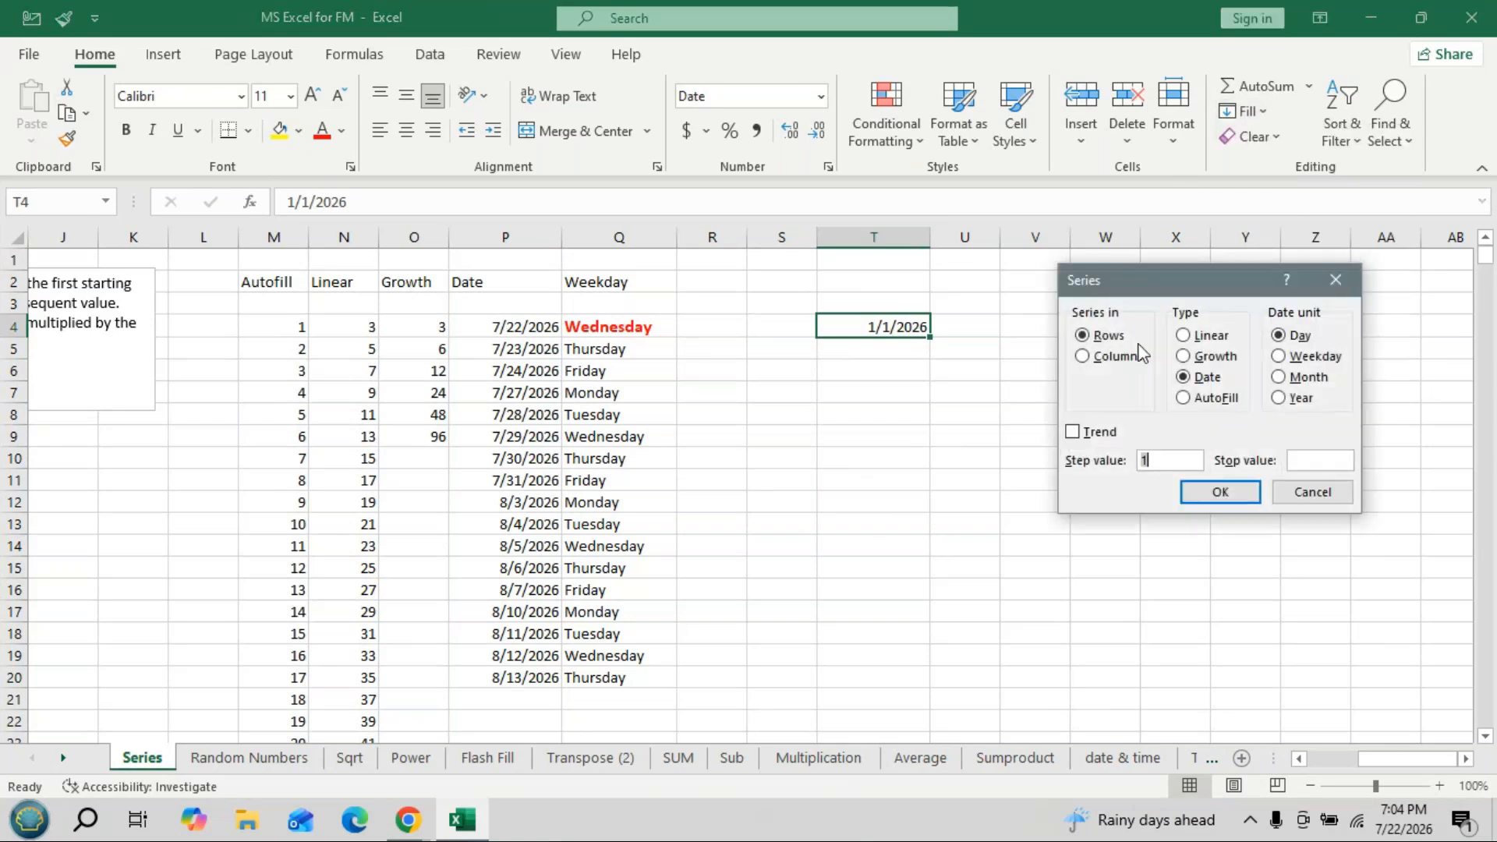
click(1083, 359)
click(1317, 461)
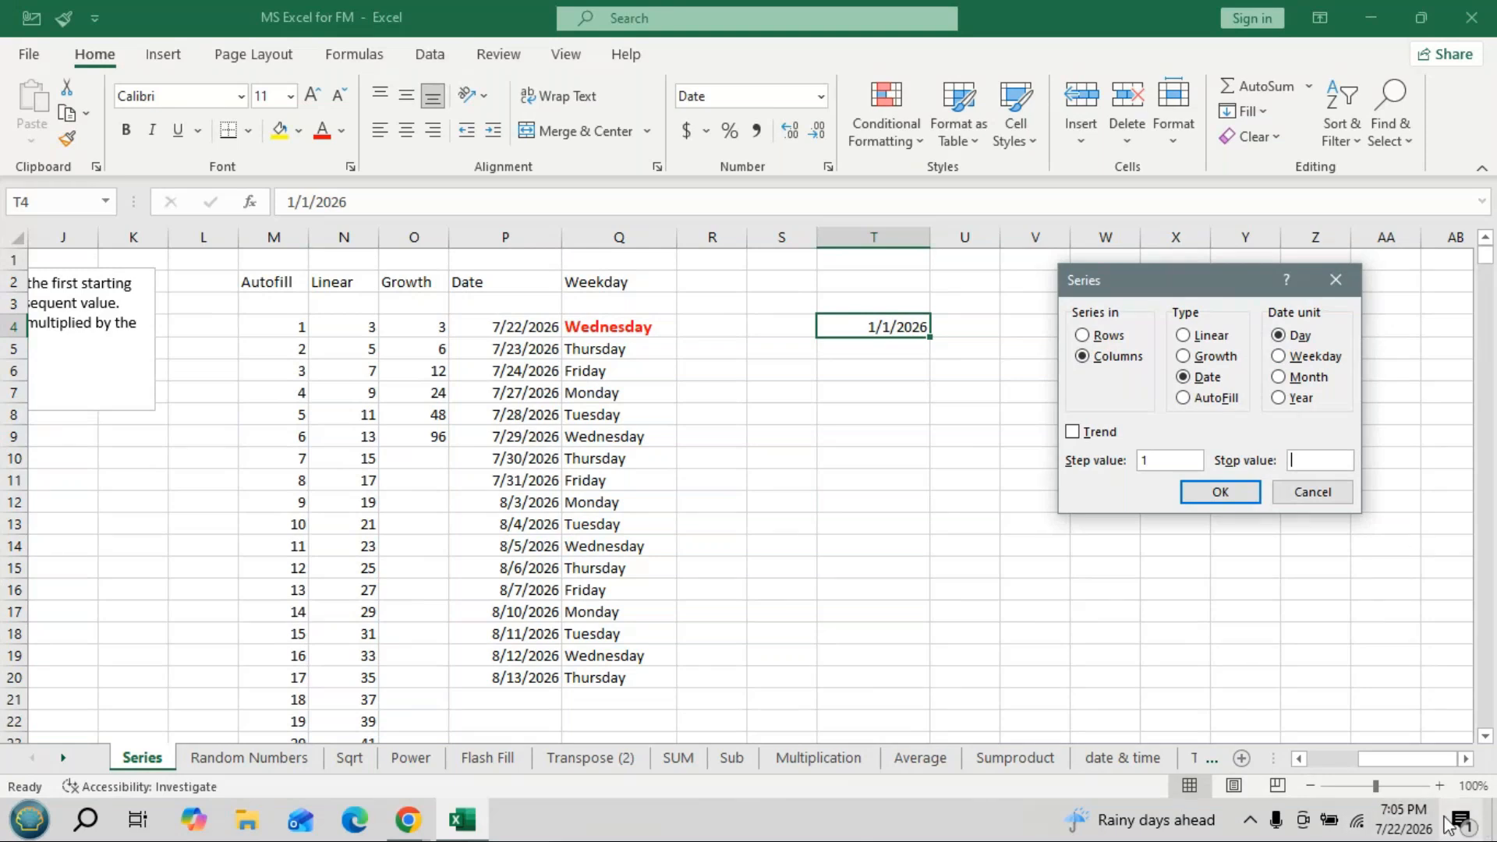
mouse_move(1372, 836)
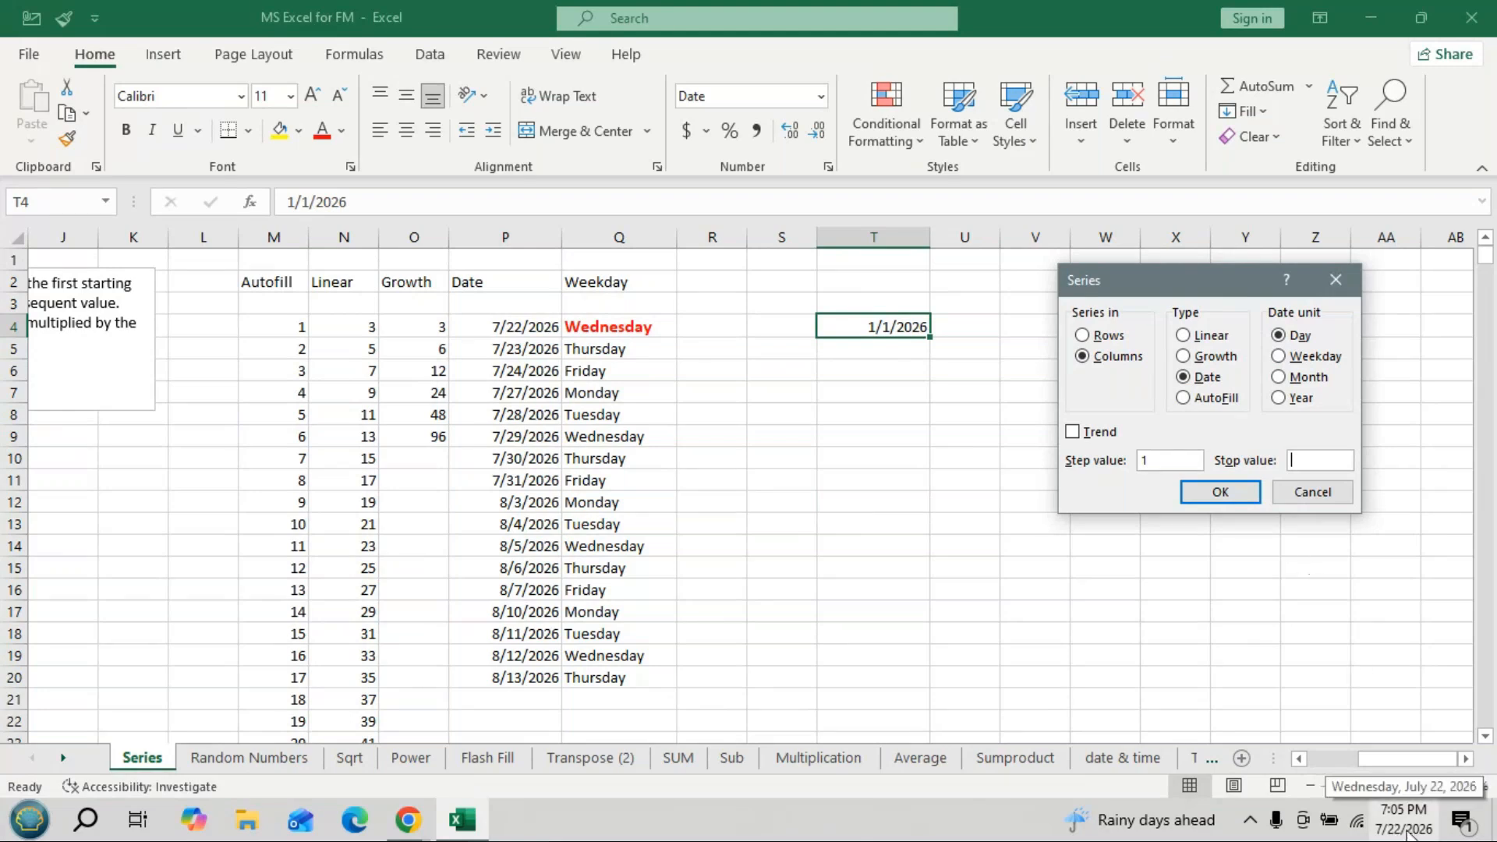
text(1/31)
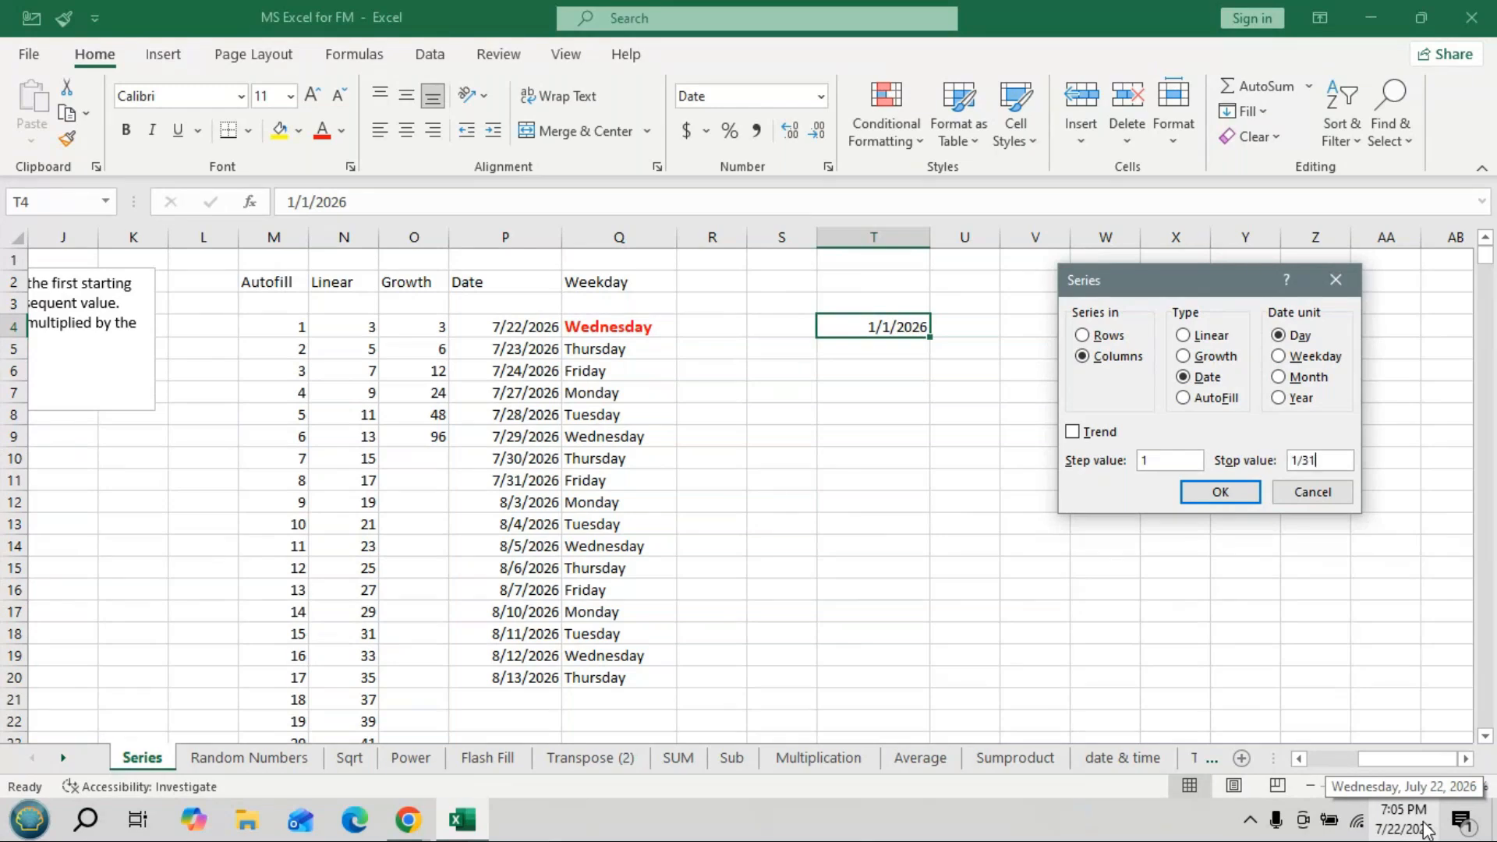
text(/2026)
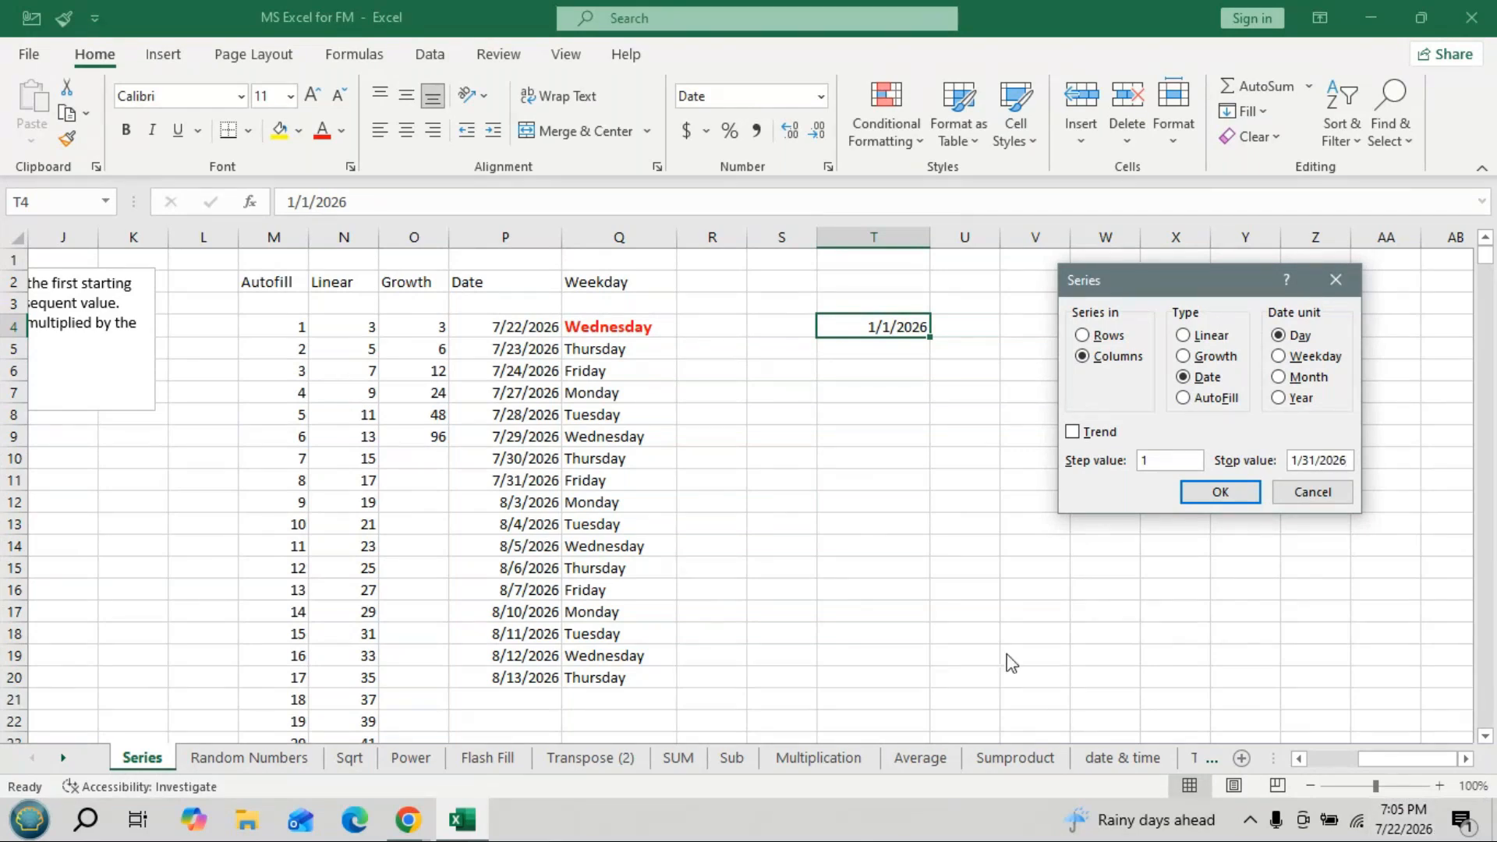
click(1187, 502)
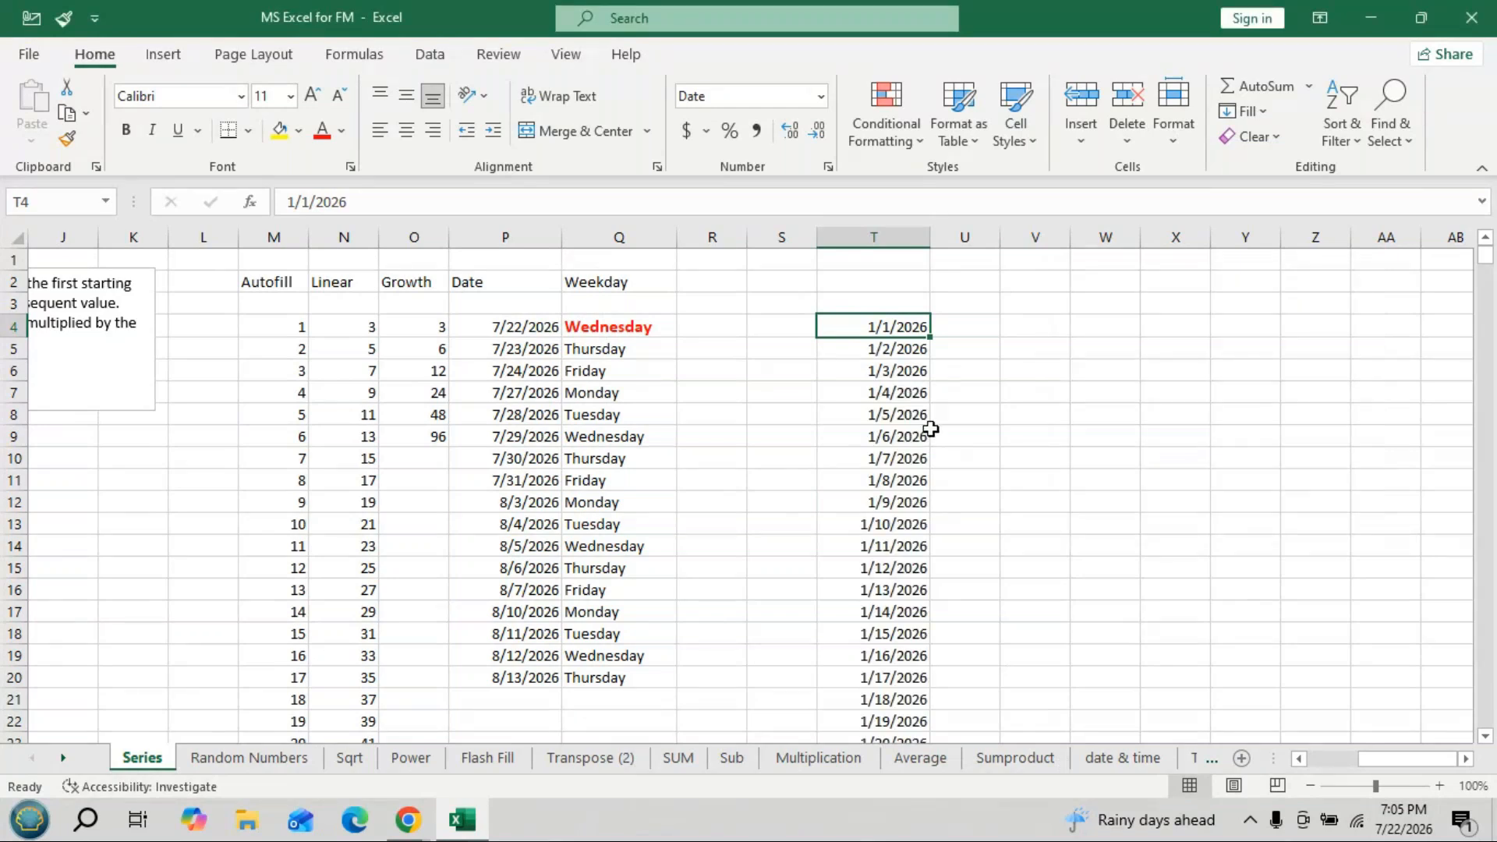
key(ctrl+shift+Down)
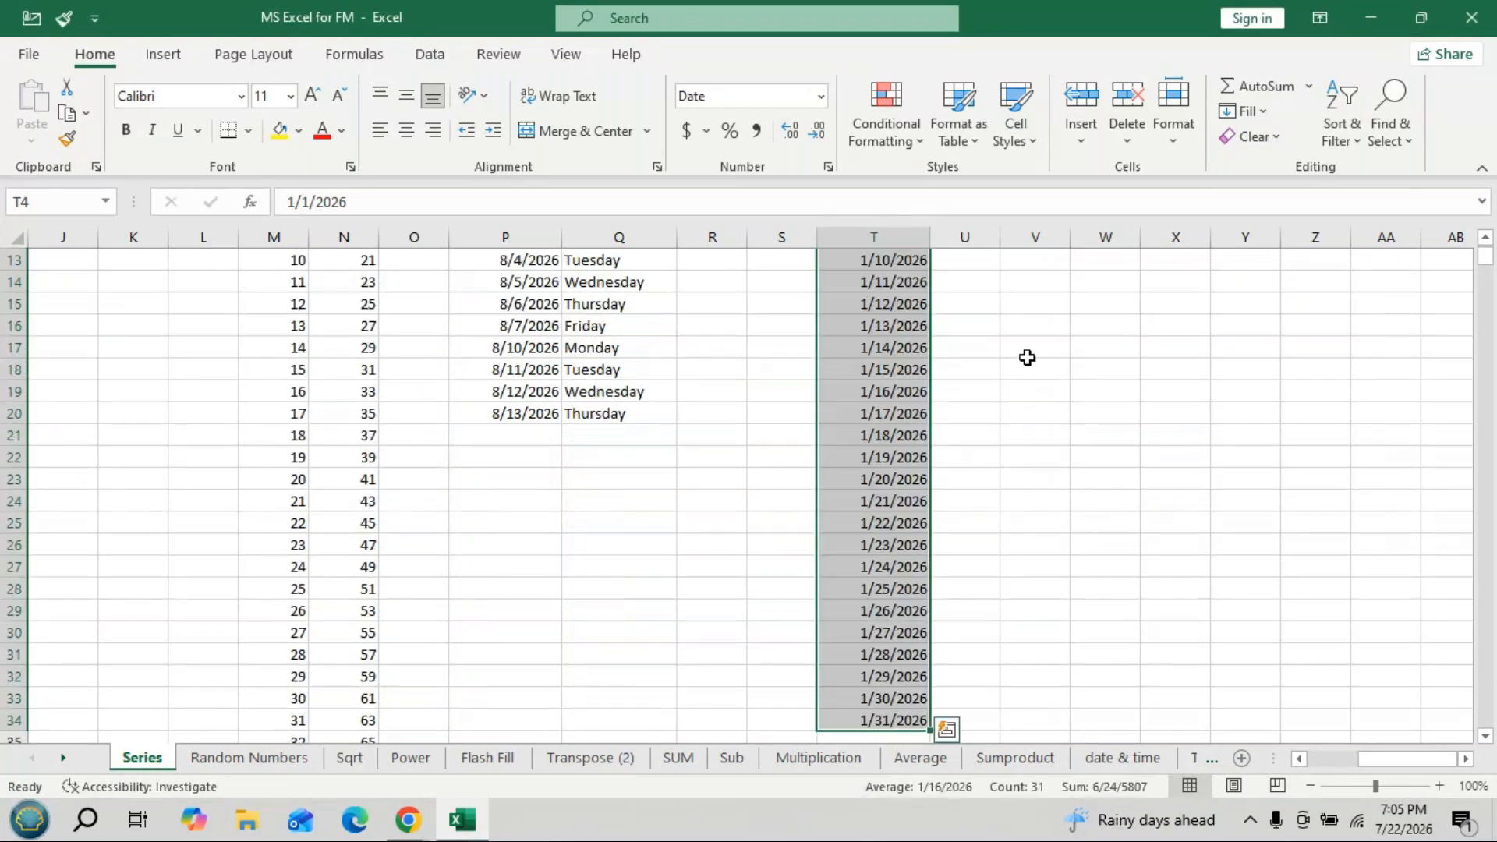
scroll(1027, 357, up, 2)
scroll(1027, 358, up, 2)
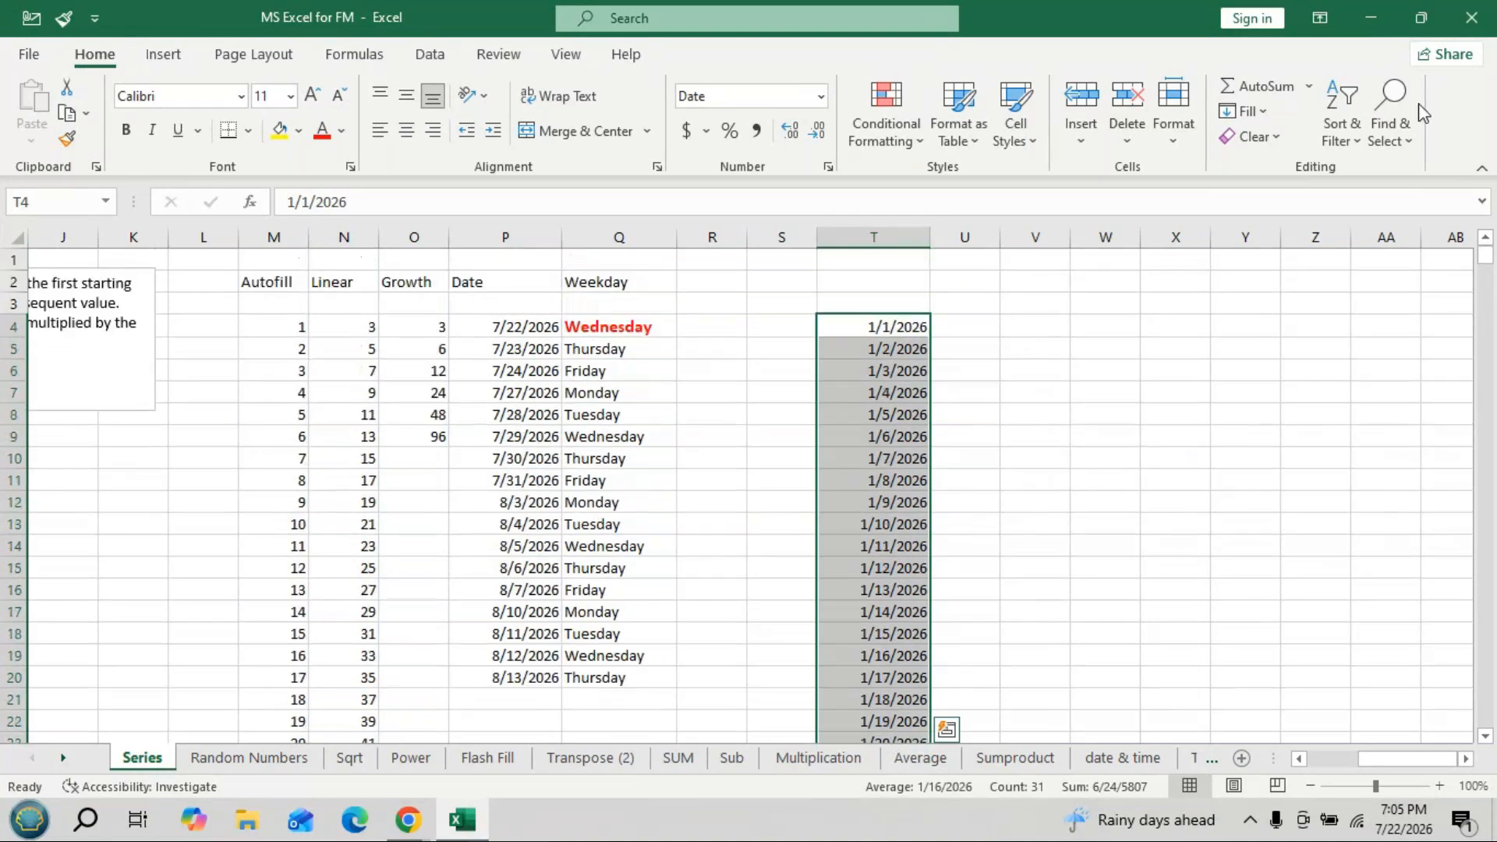
Reapply the daily date series to the selected dates T4:T34 in columns with step value 1 and stop value 1/31/2026.
click(1248, 111)
click(1279, 296)
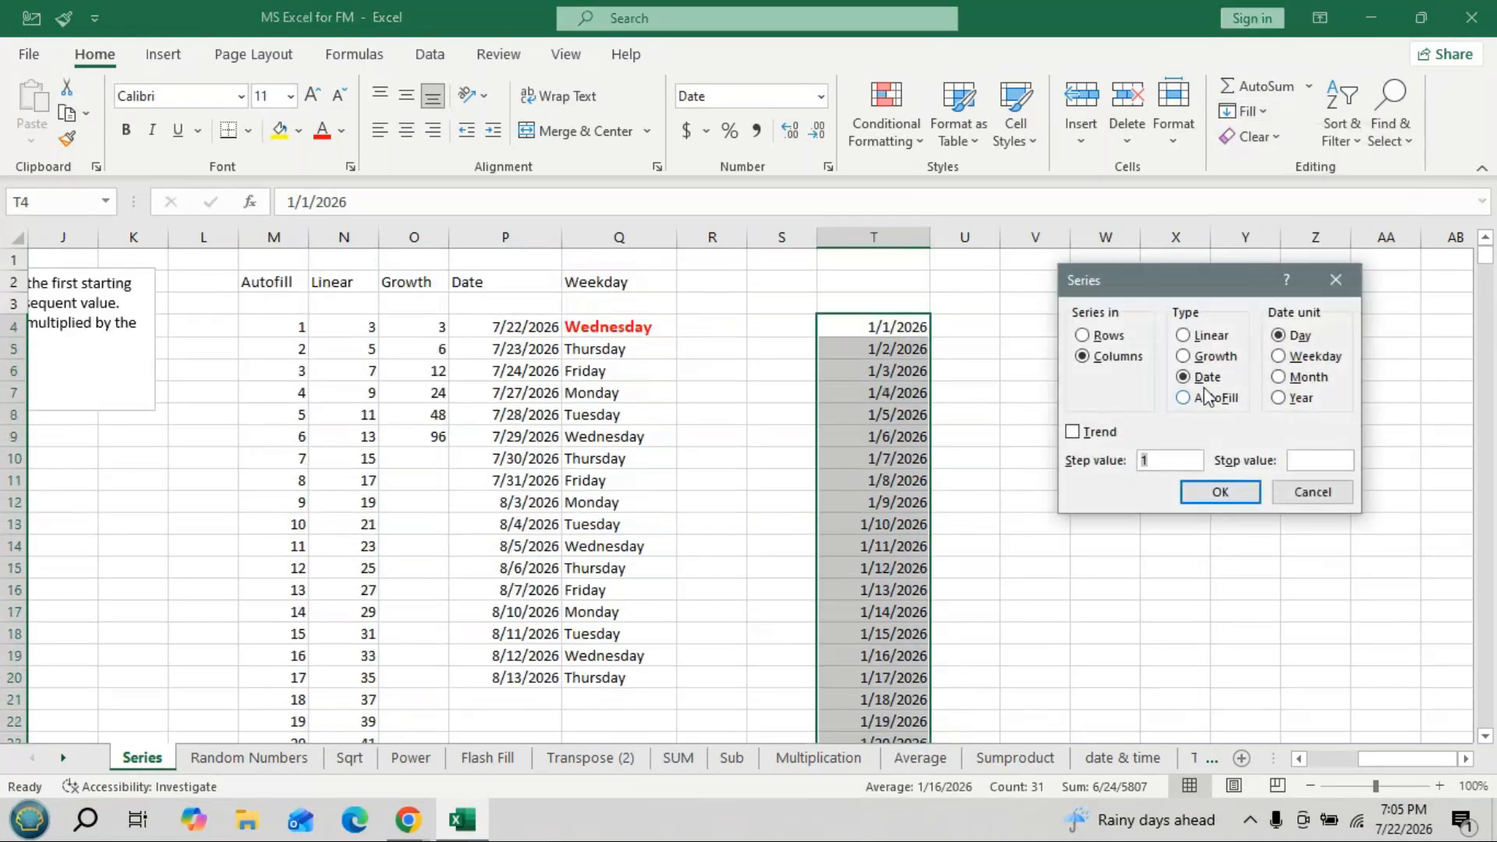
click(1313, 461)
text(1/31/2026)
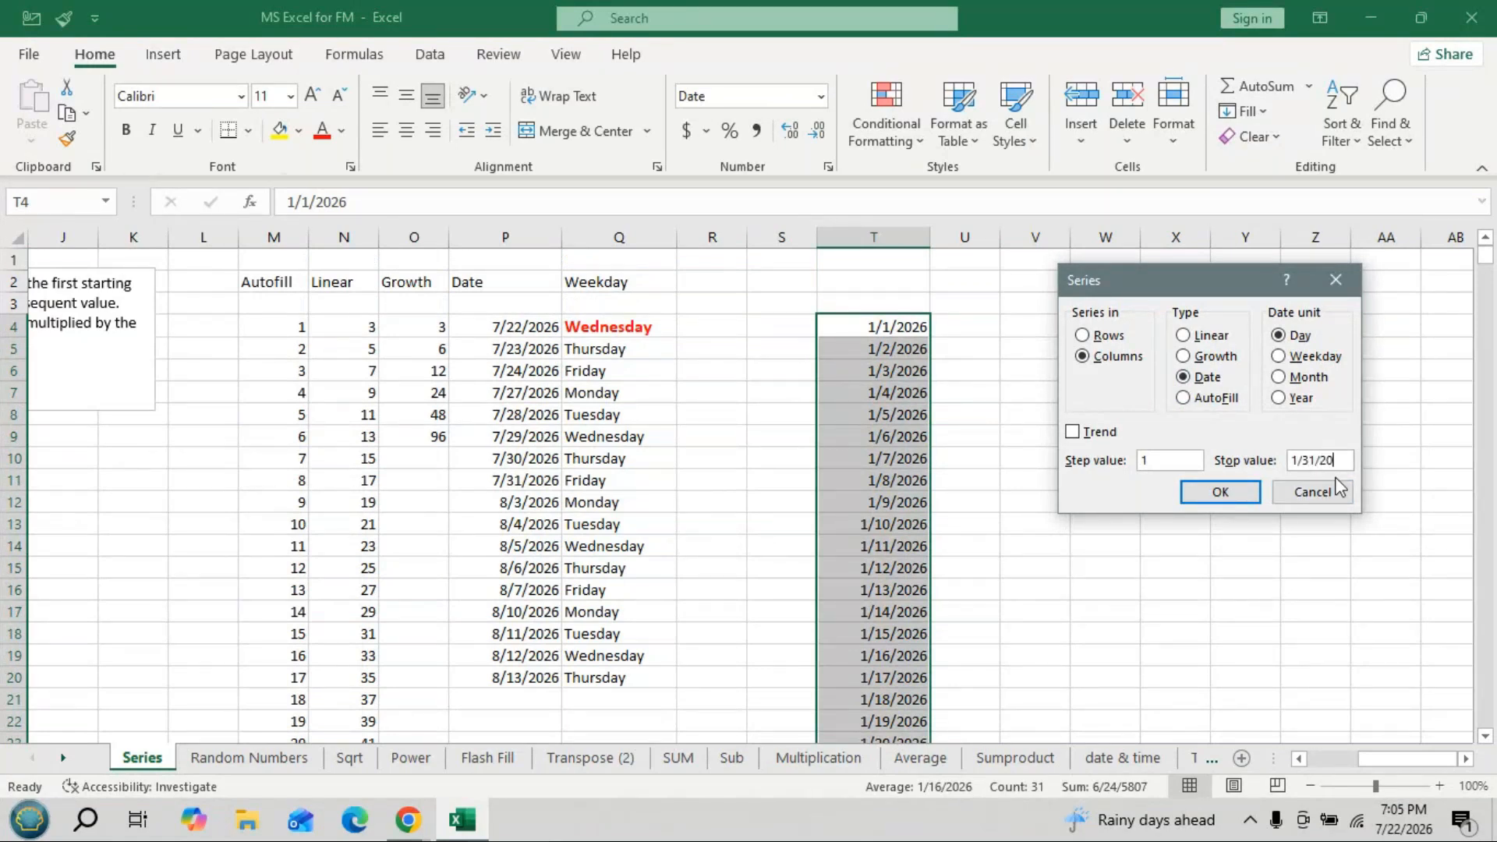
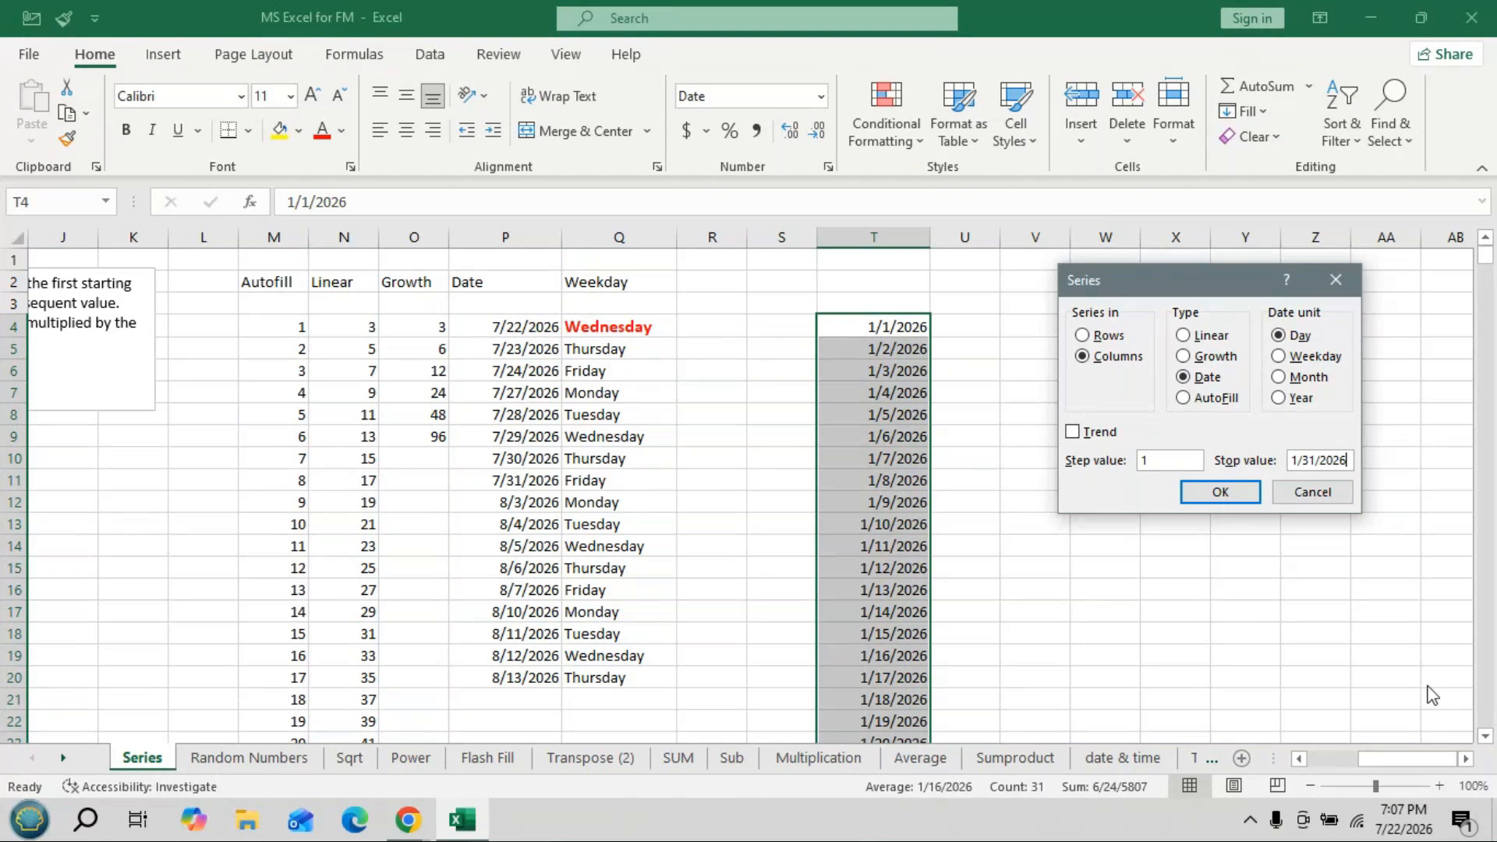
click(1211, 496)
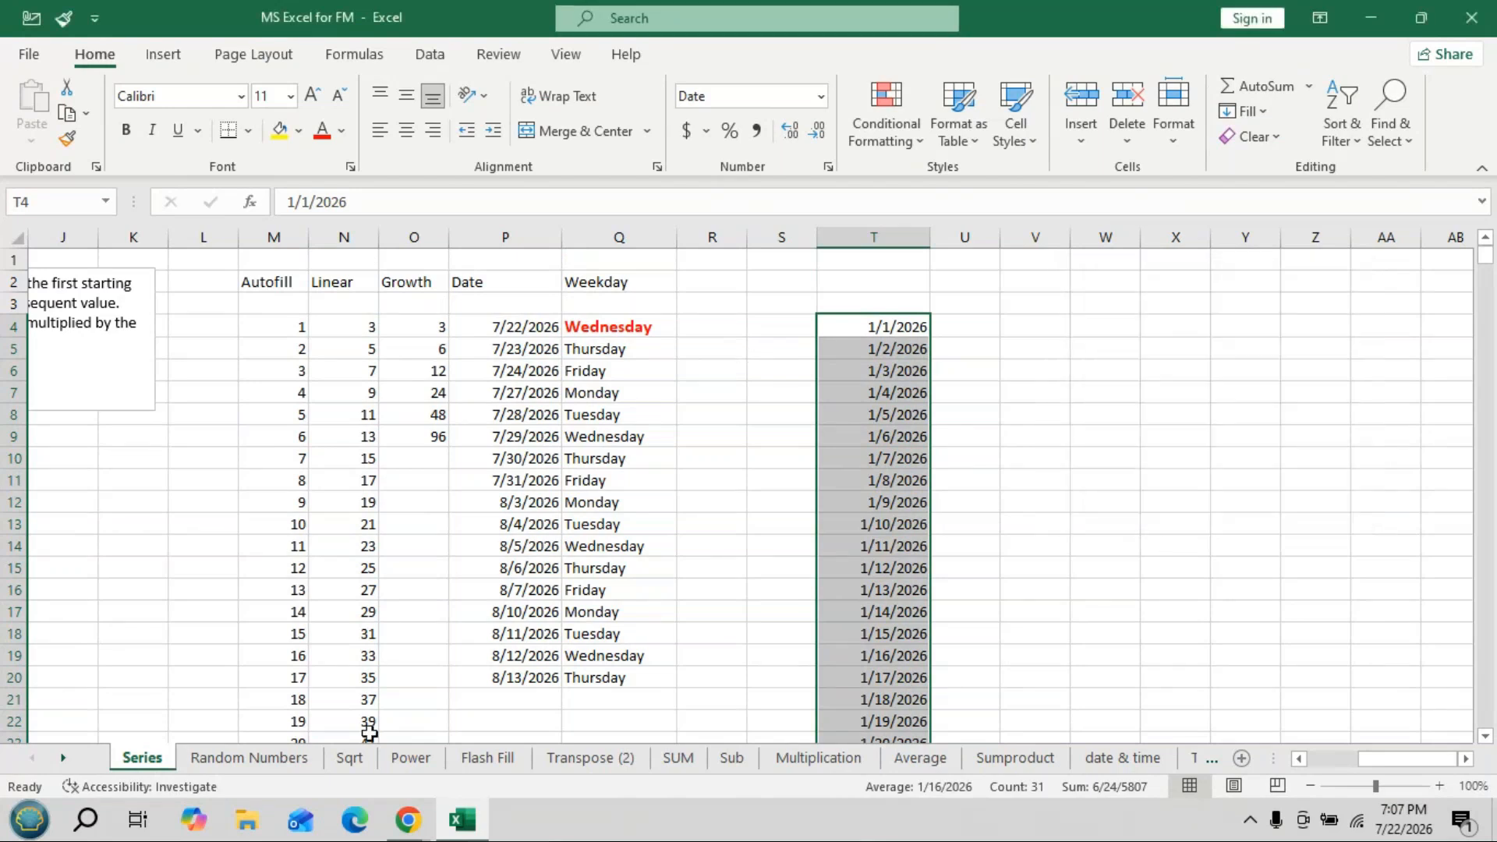
Switch to the Random Numbers sheet and clear the fruit values in F4:J18 of the first table.
click(301, 765)
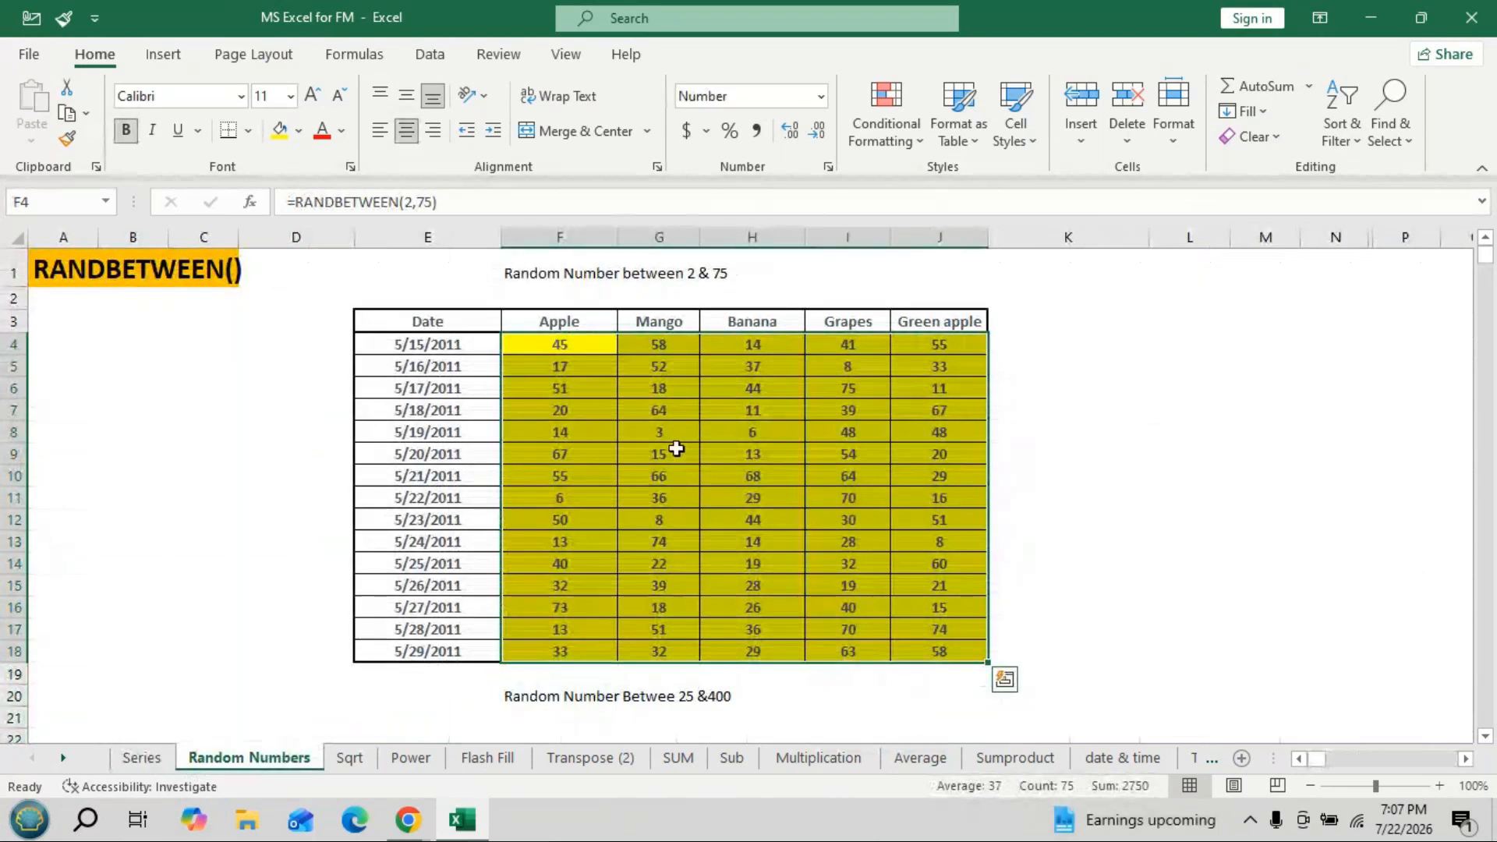
scroll(676, 449, down, 3)
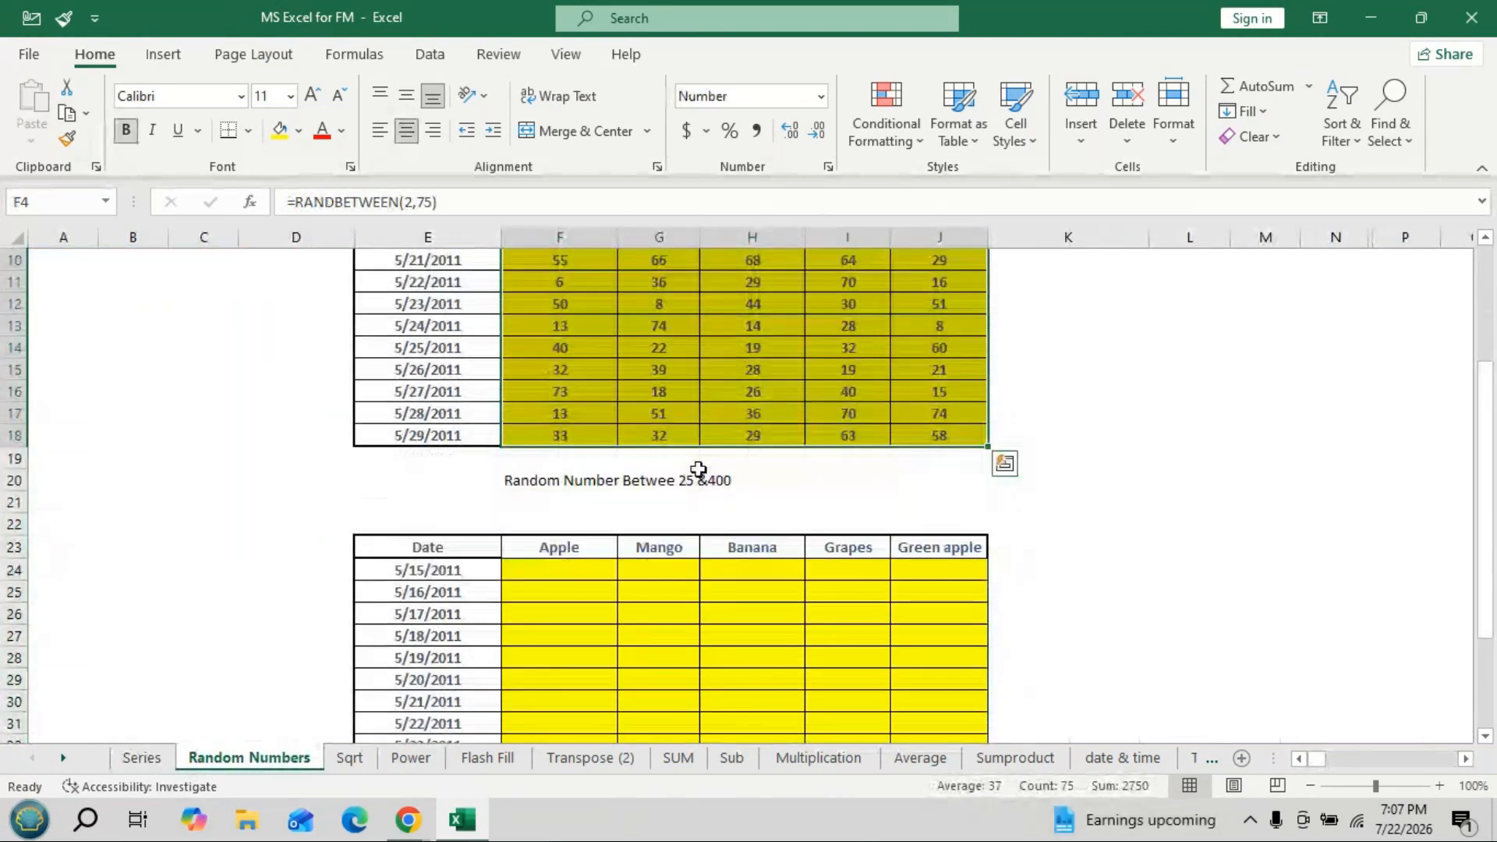
scroll(692, 528, up, 3)
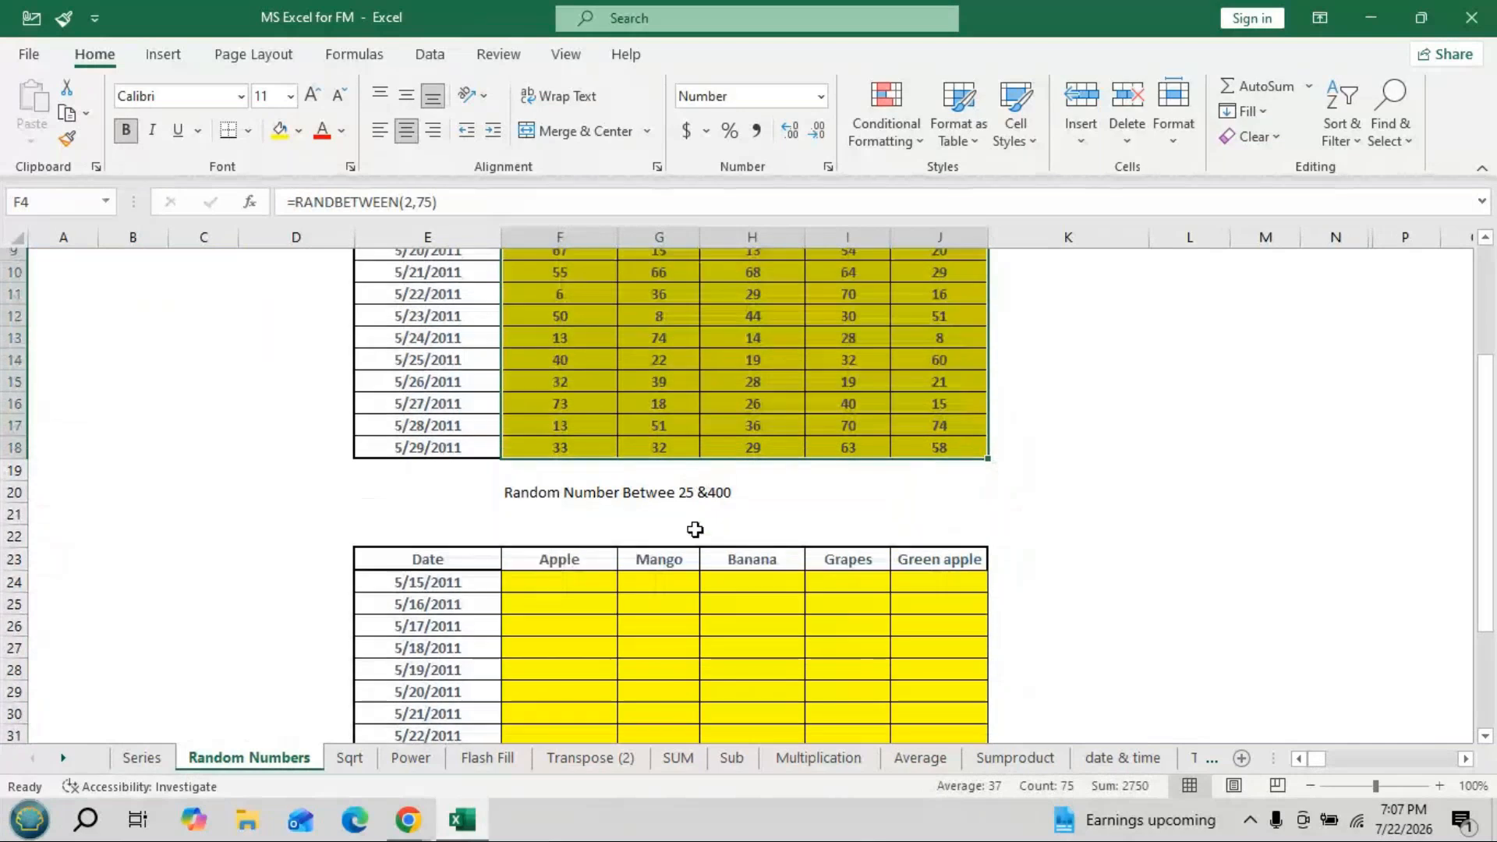
drag(569, 344, 928, 640)
key(Delete)
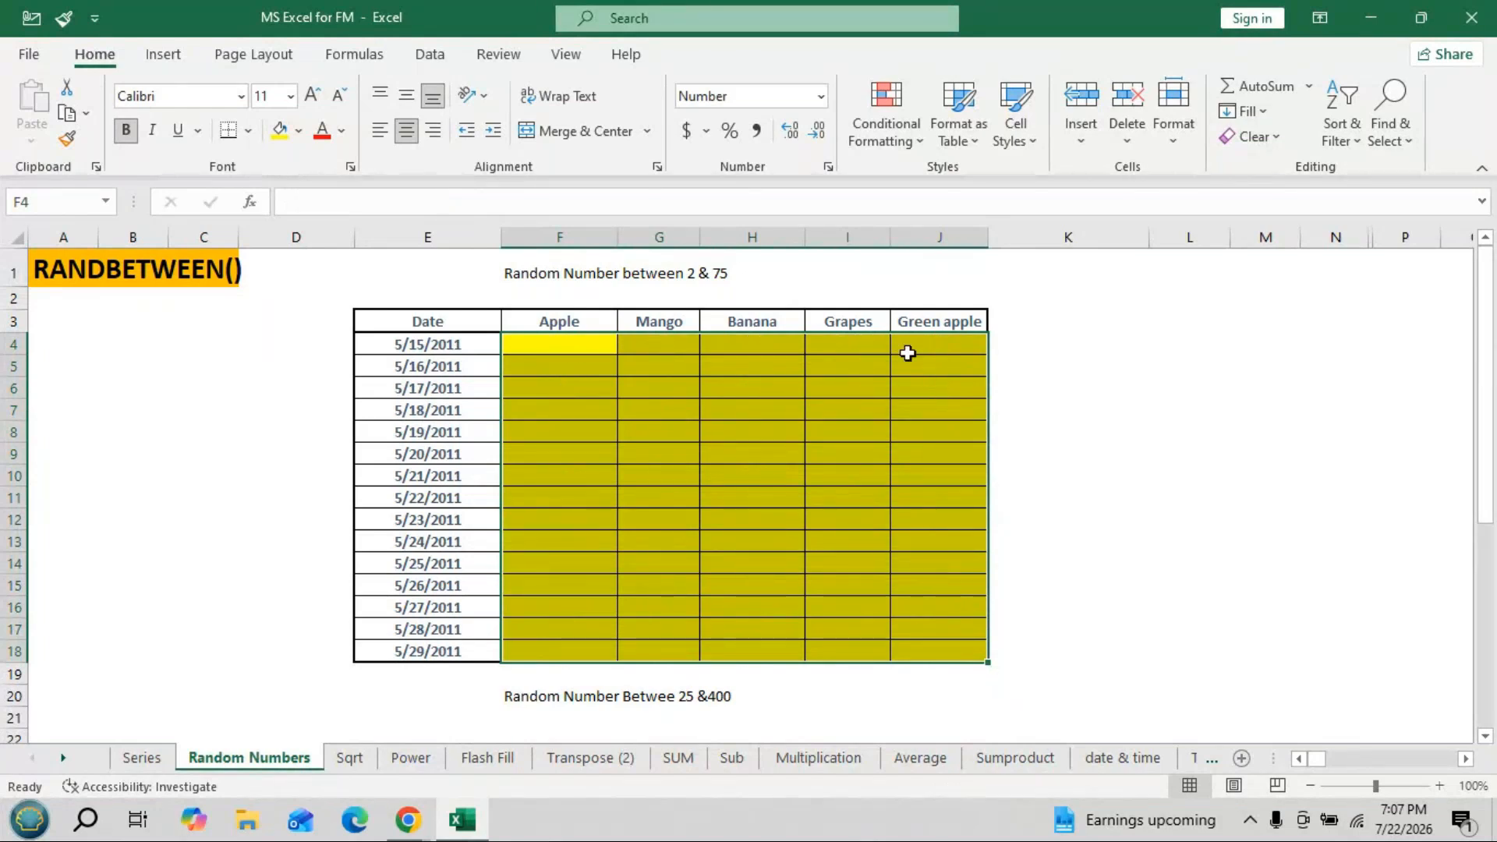
Enter =RANDBETWEEN(2,75) in F4 and fill it down and across the first table to J18.
click(555, 352)
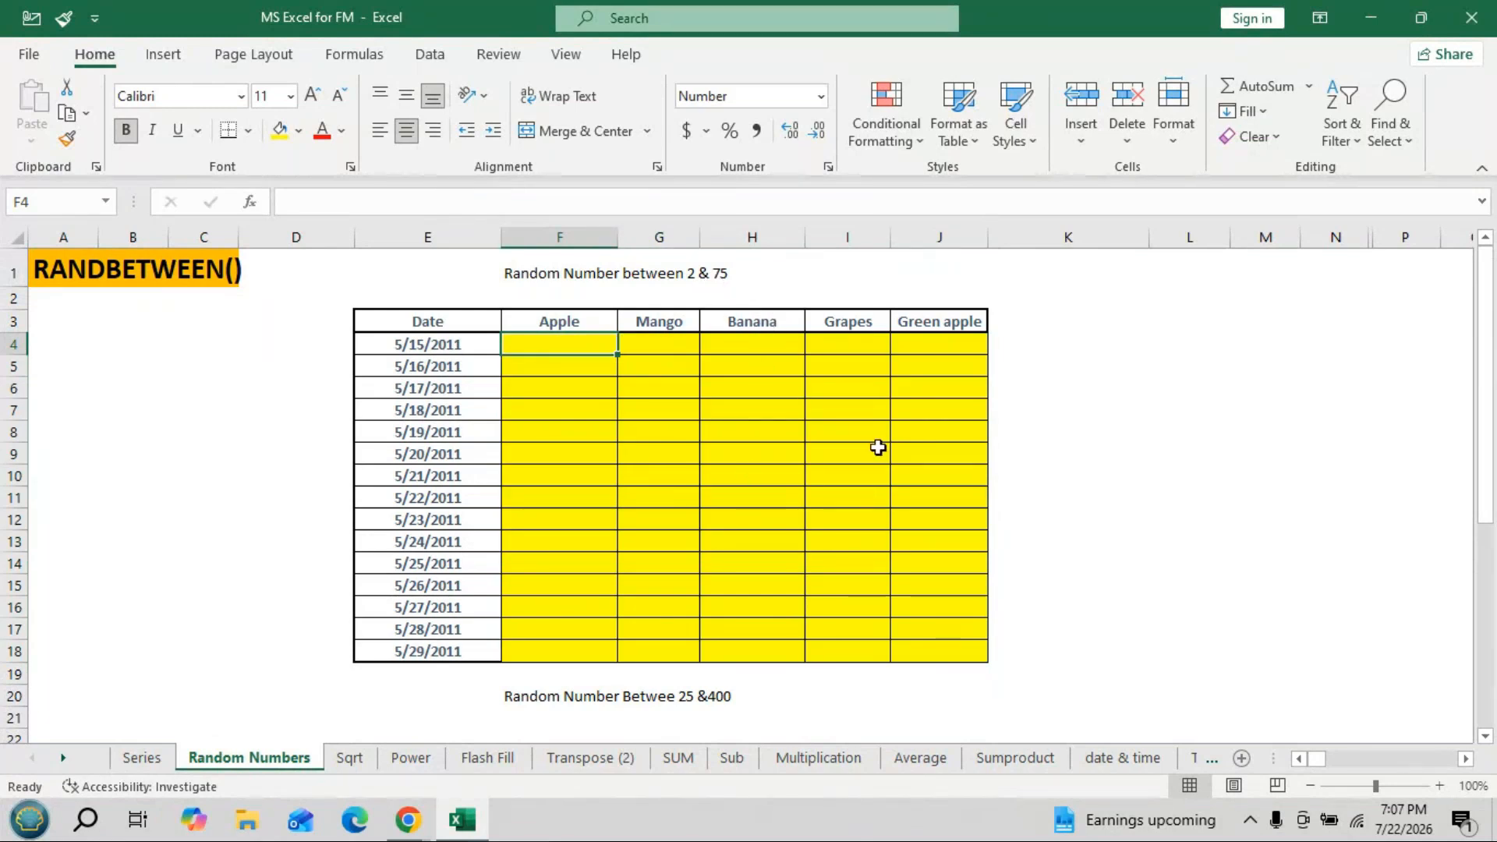
text(=)
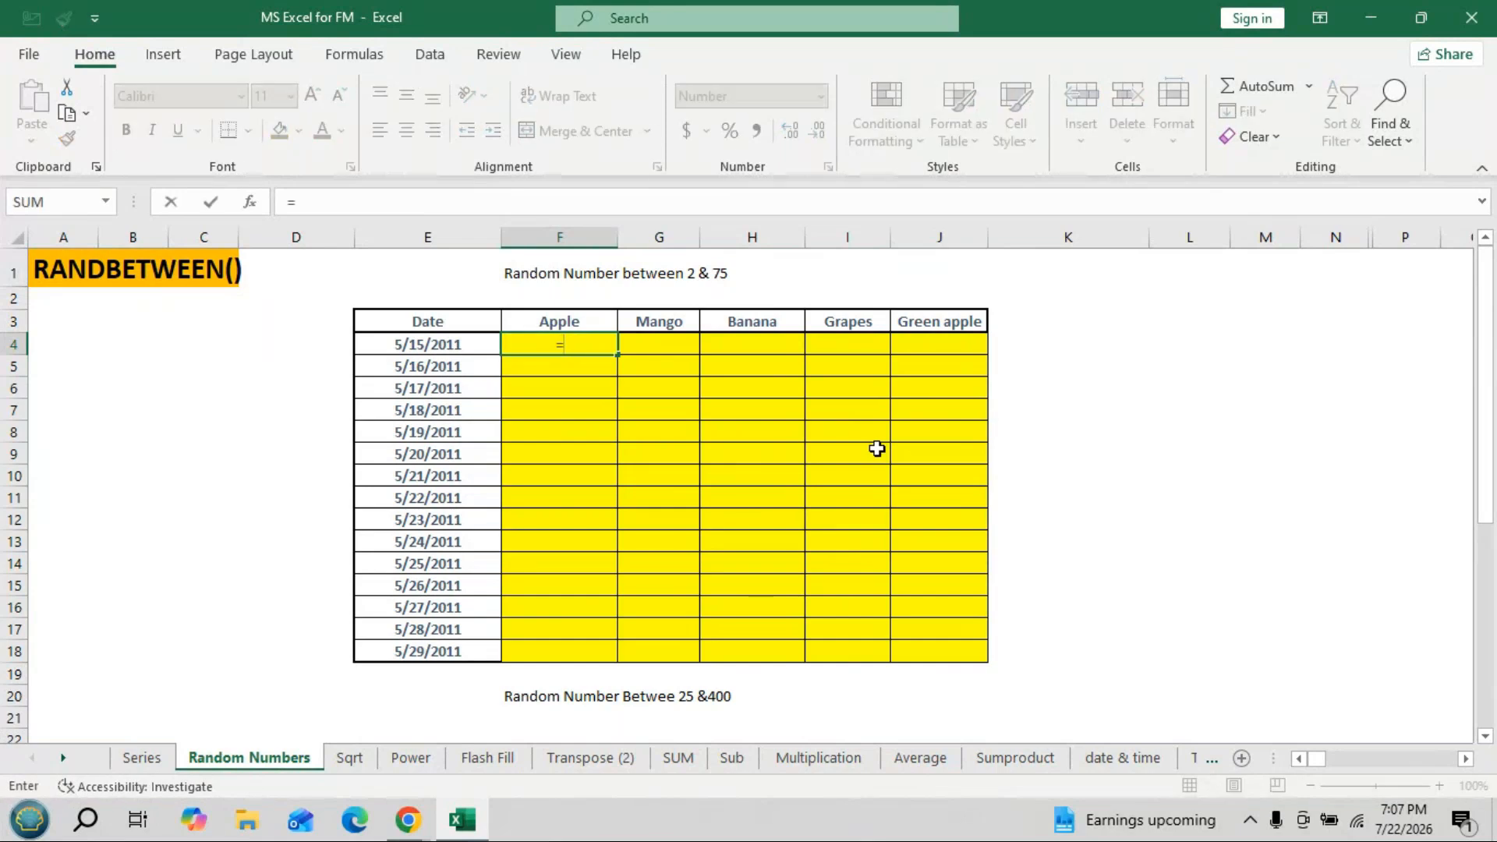
text(randb)
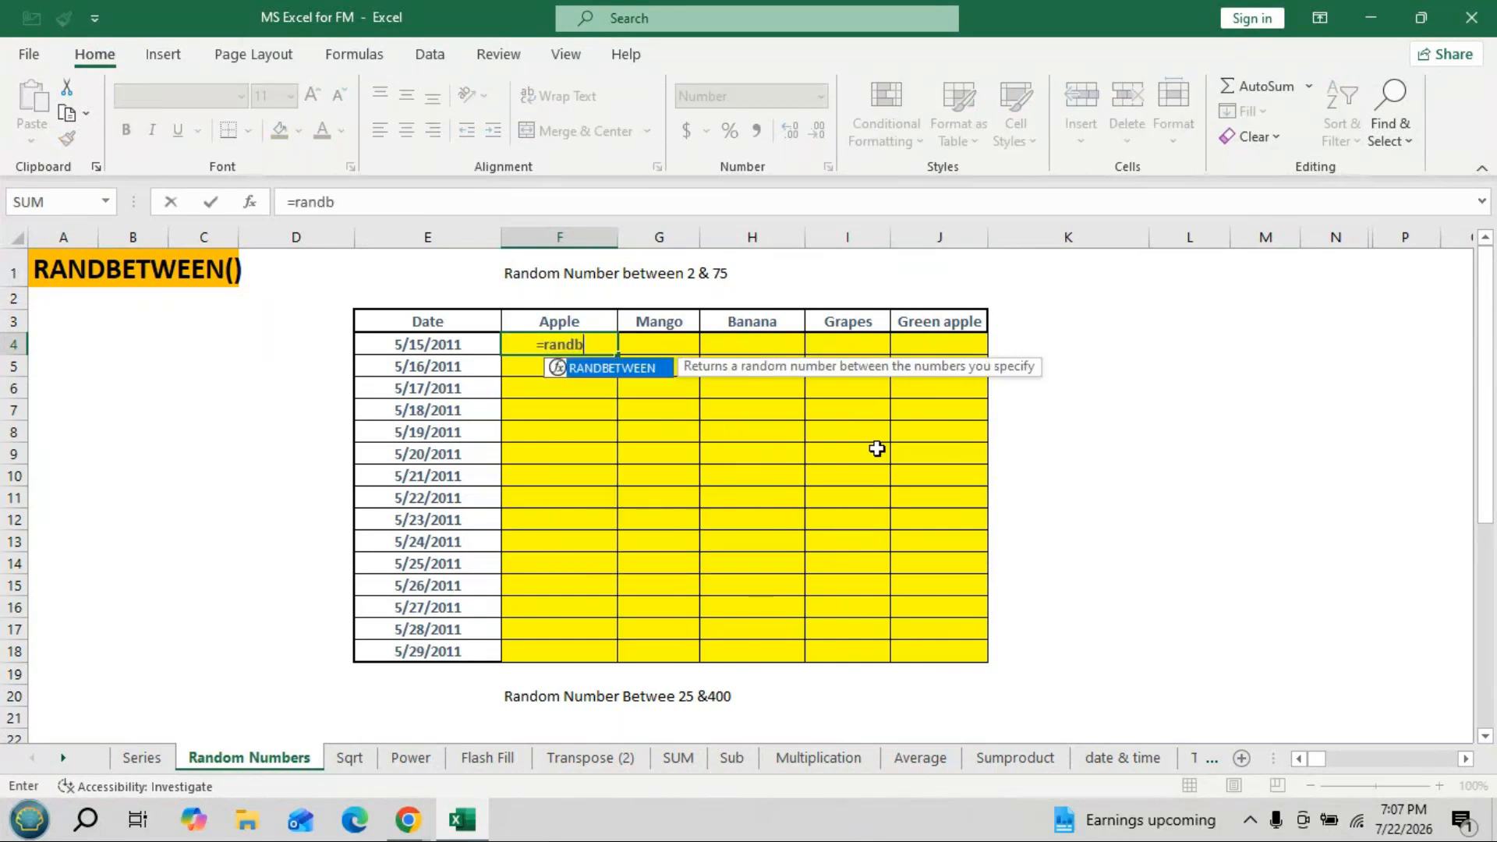
text(et)
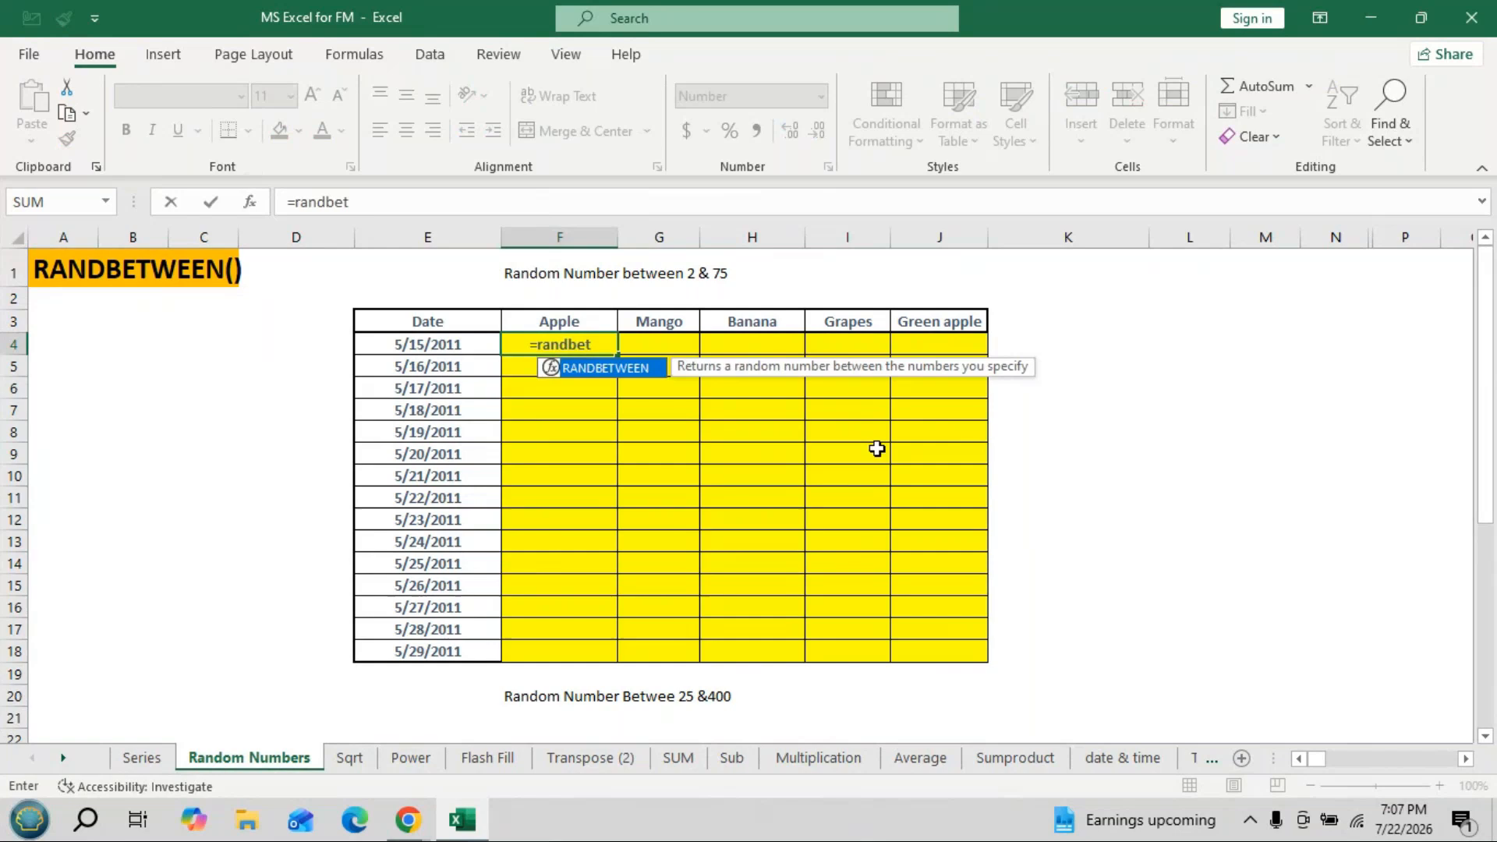
key(Tab)
text(2,75)
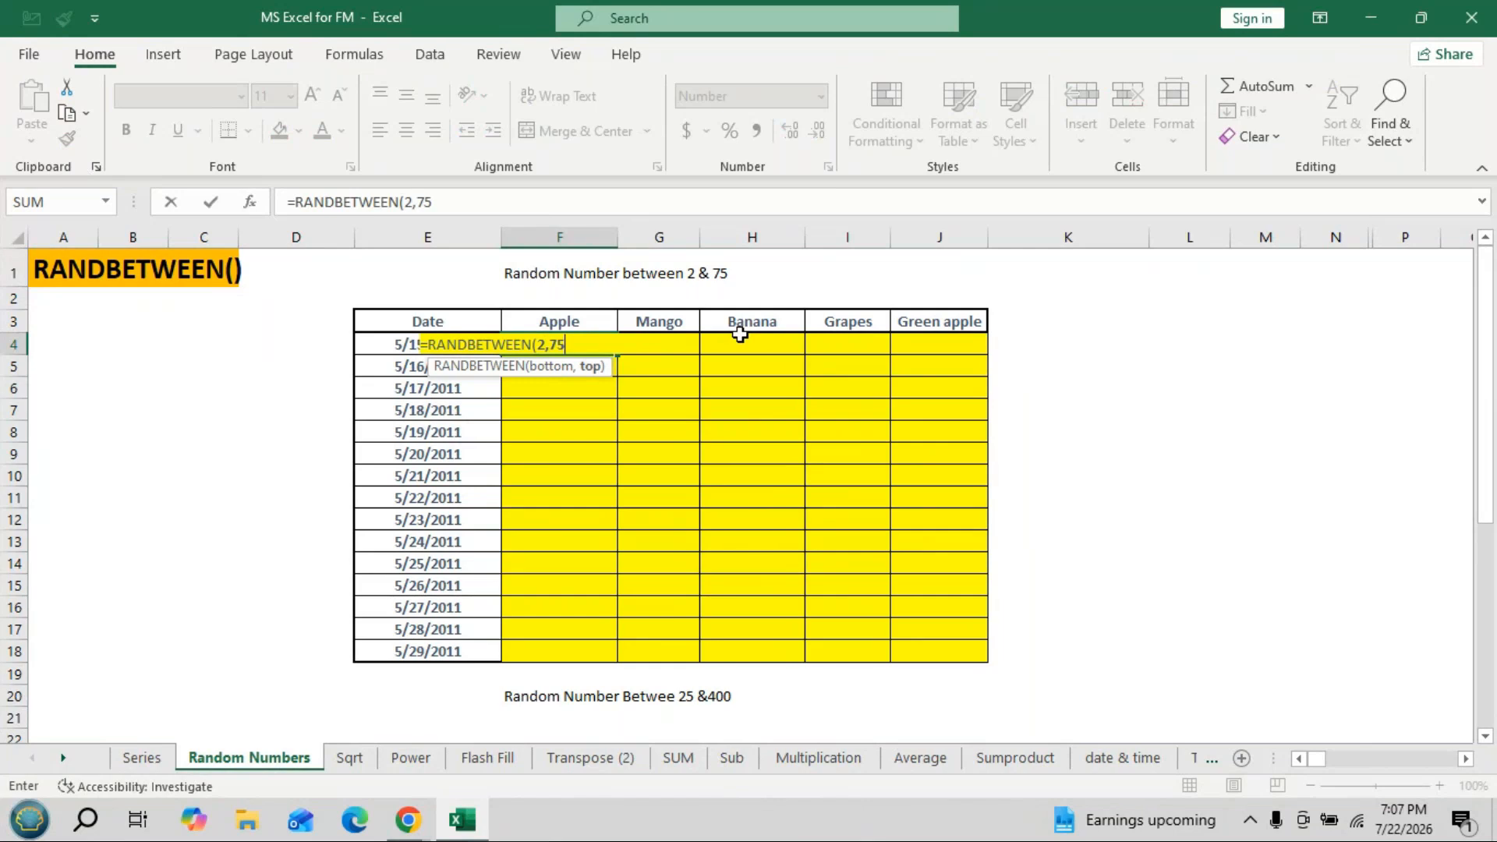
text())
key(Return)
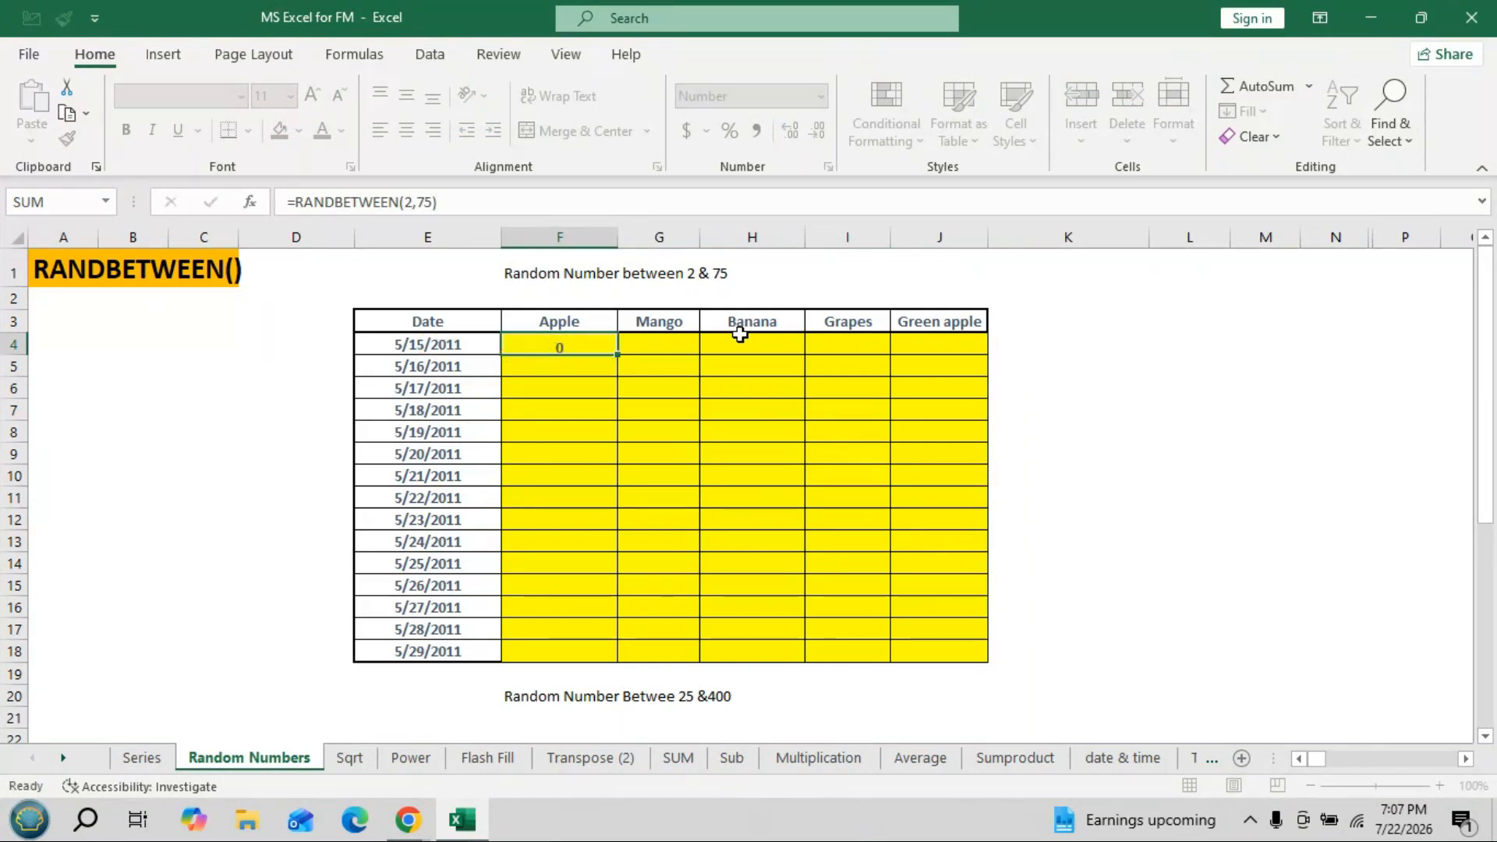
click(577, 344)
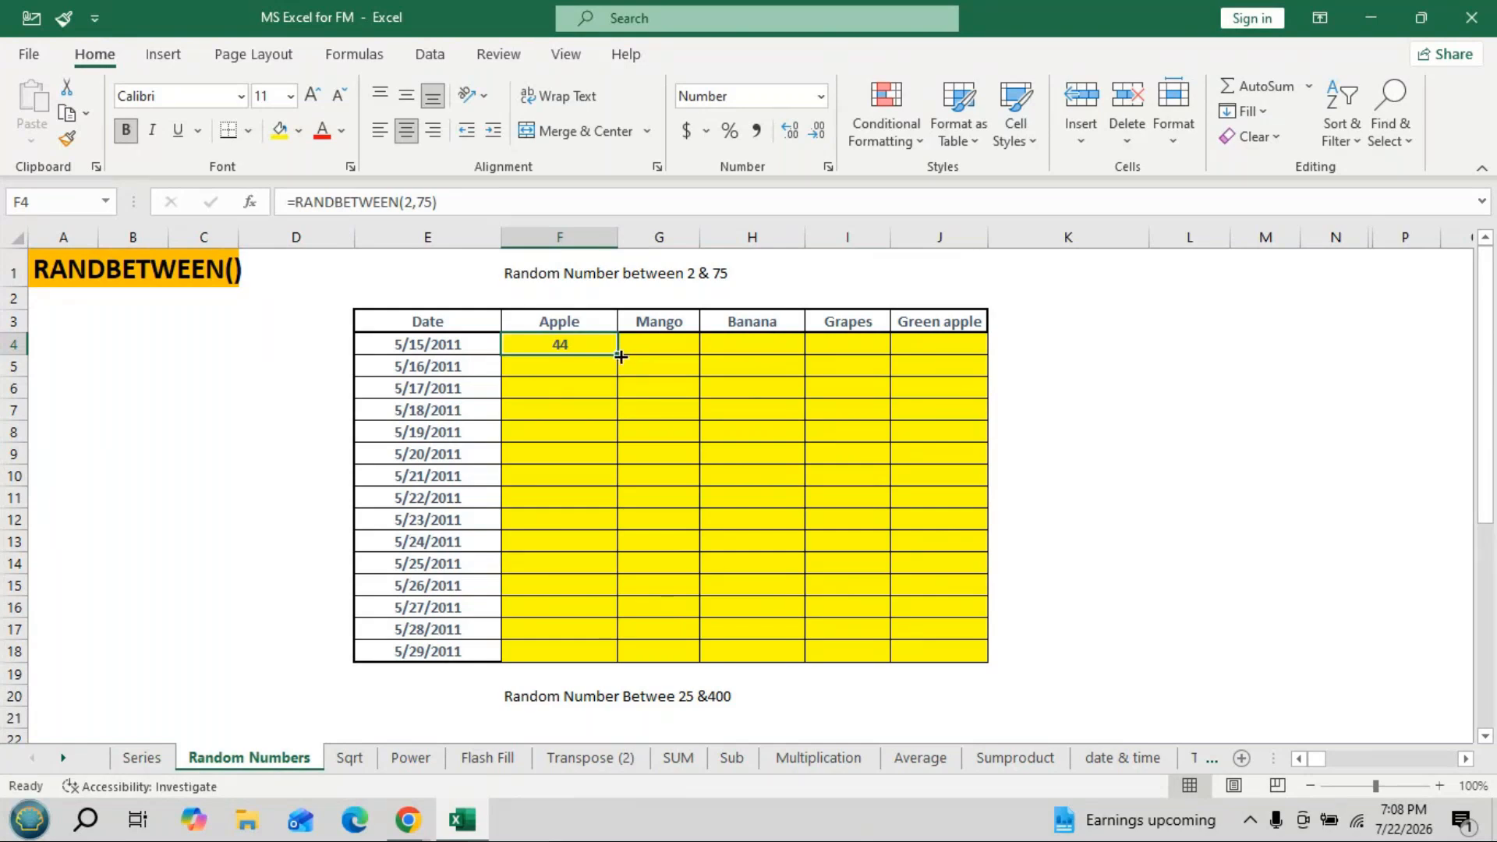
drag(621, 357, 965, 643)
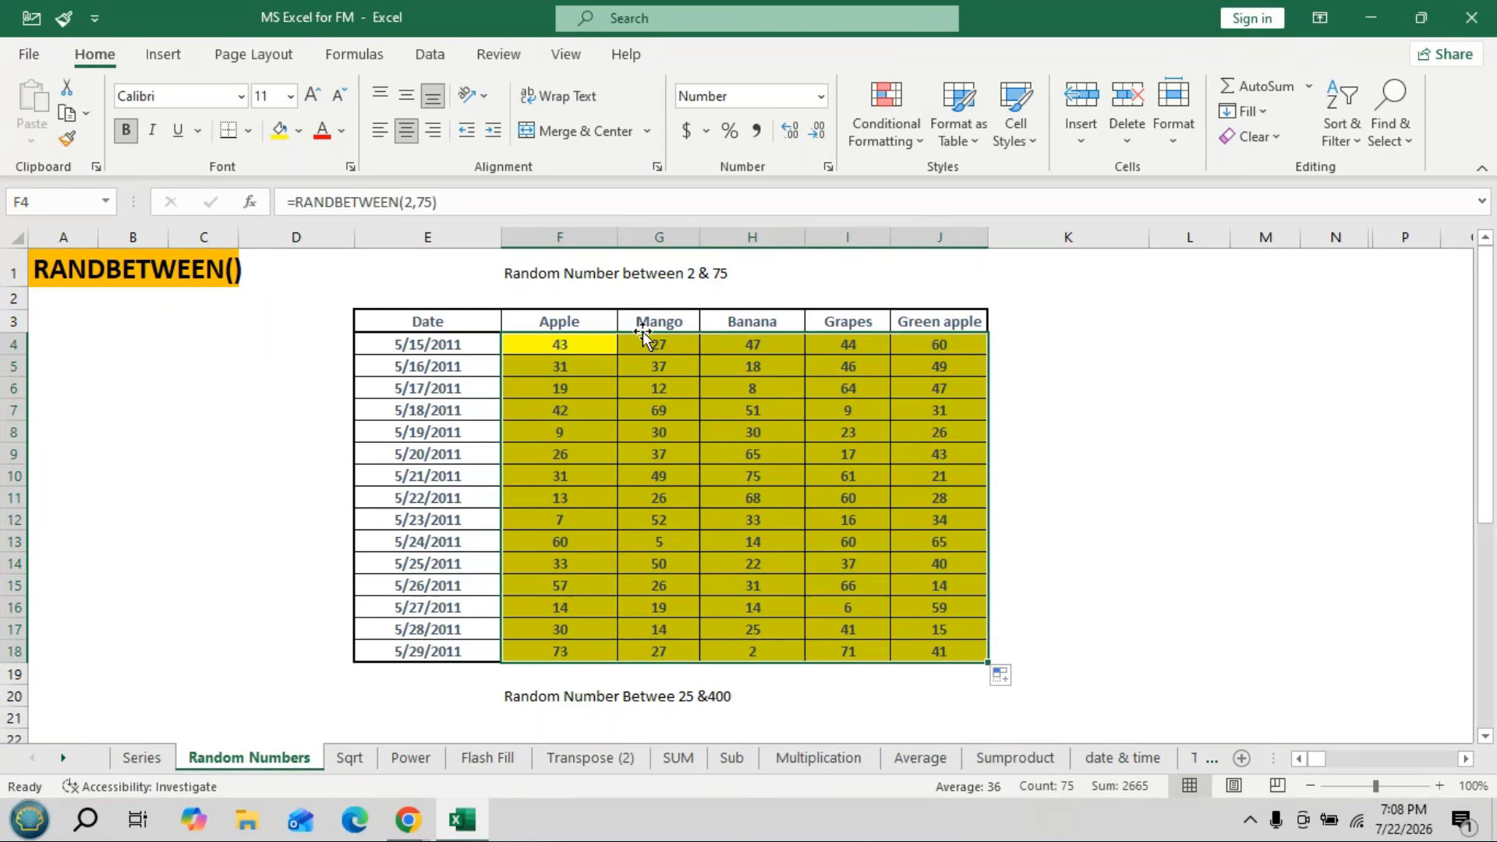
Format F4 as bold red text at size 14 and display its RANDBETWEEN formula in the cell.
click(570, 344)
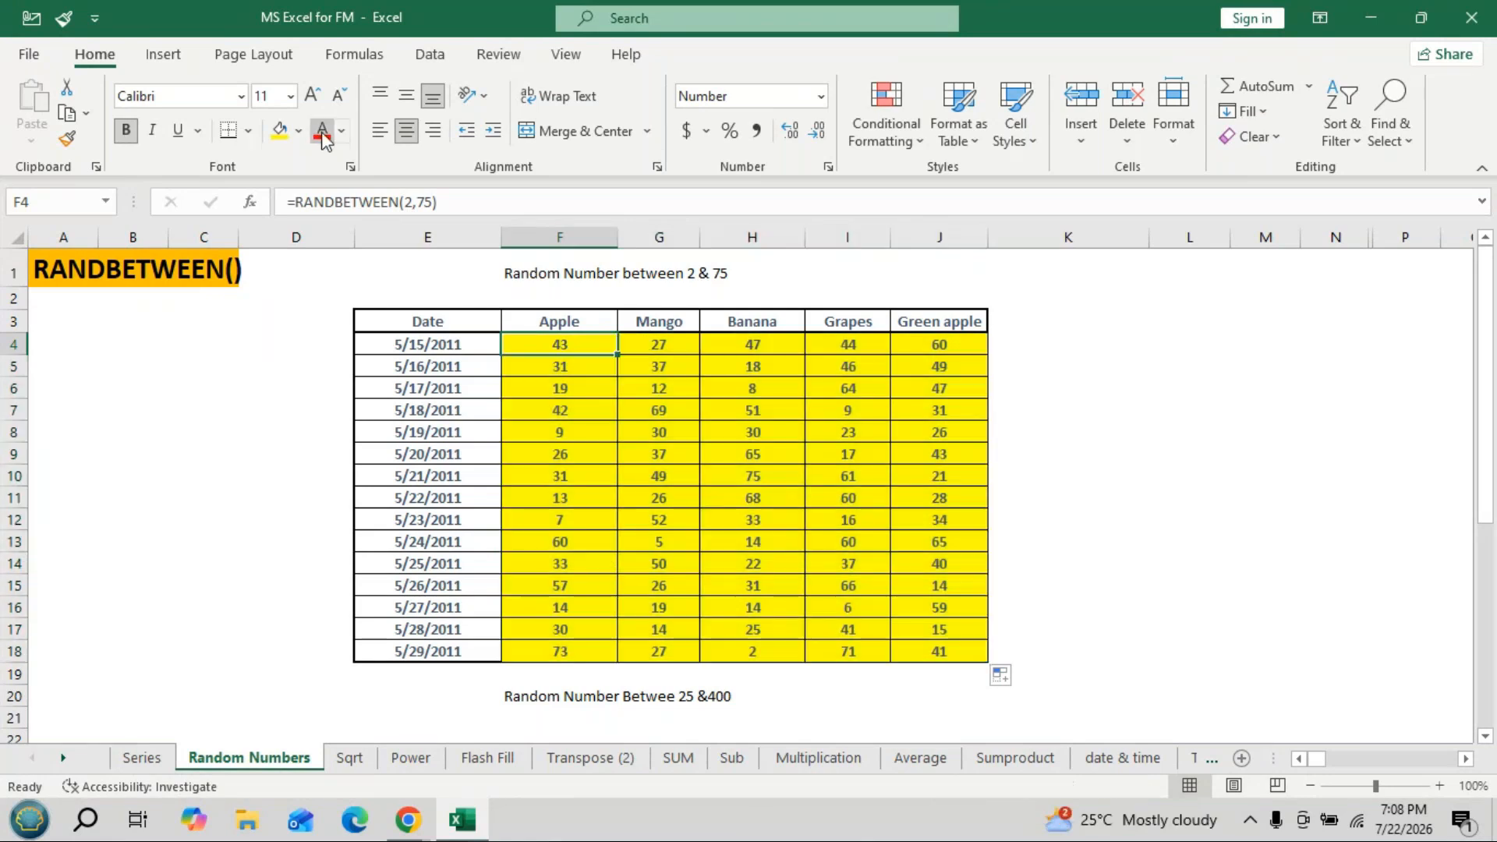
click(310, 96)
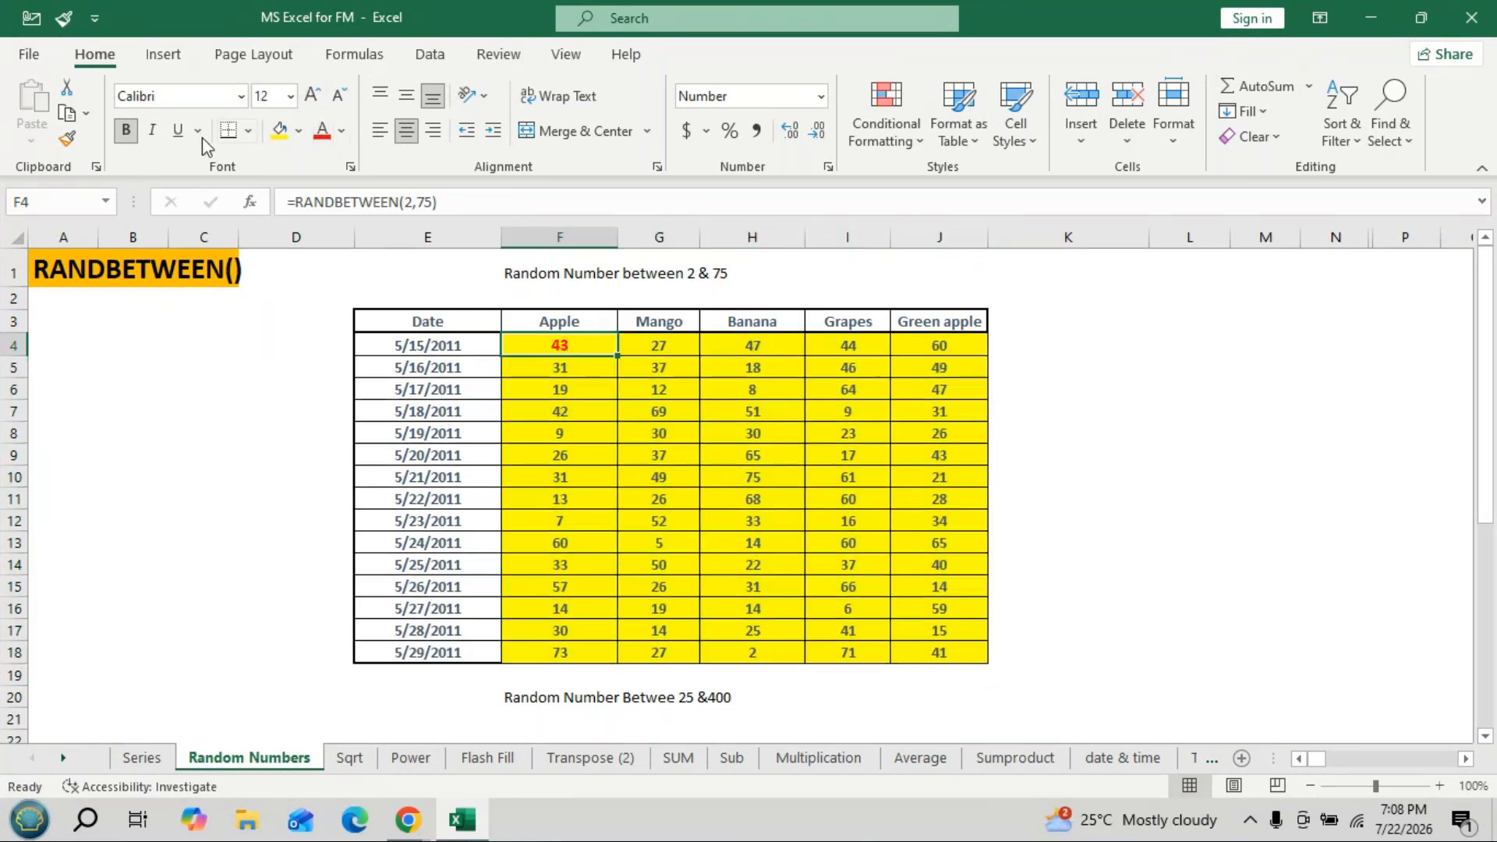
click(127, 131)
click(127, 131)
click(312, 94)
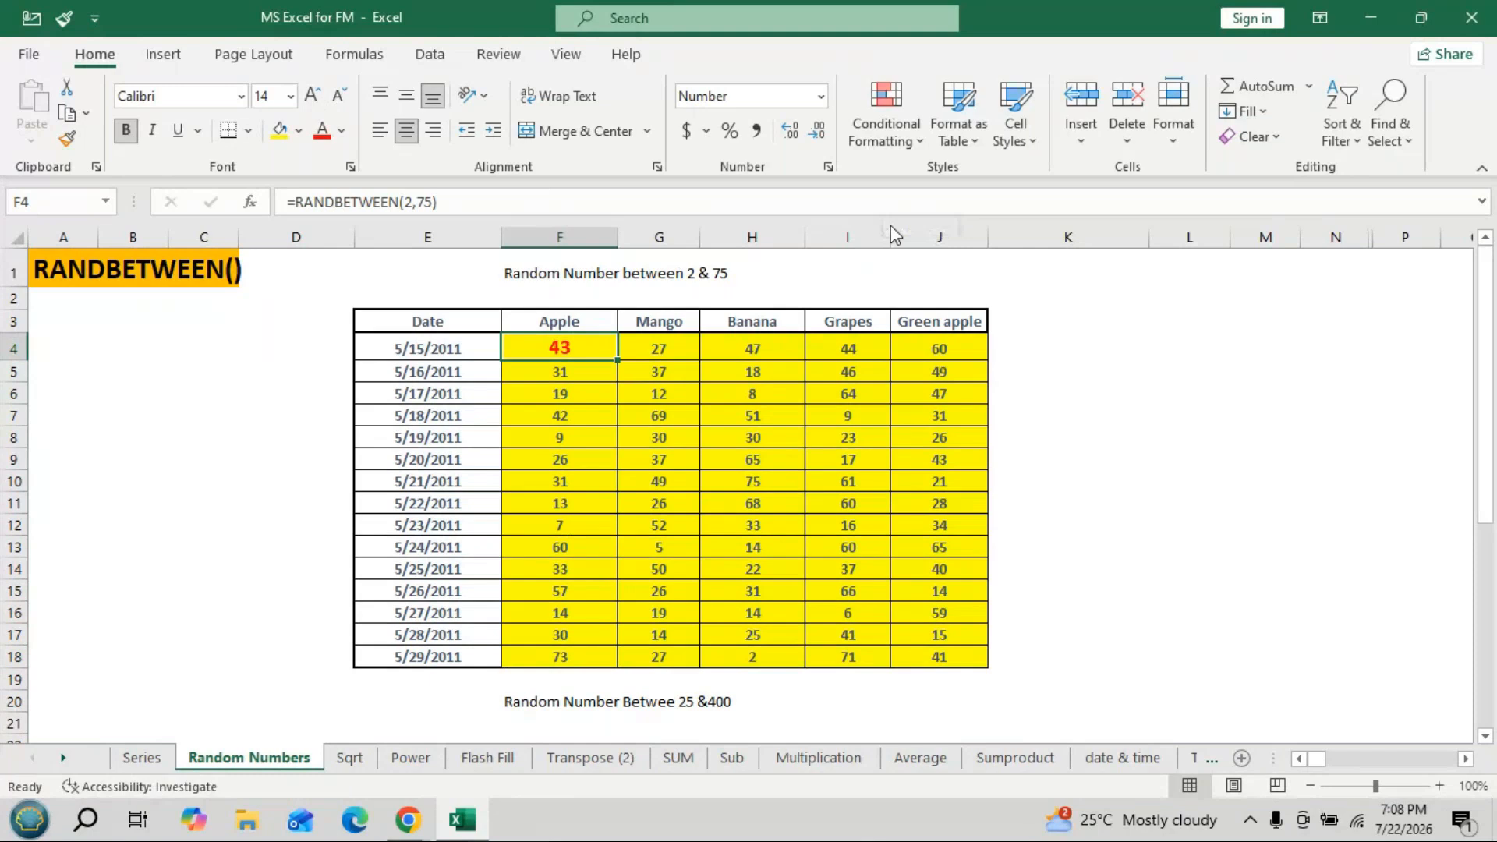
key(F2)
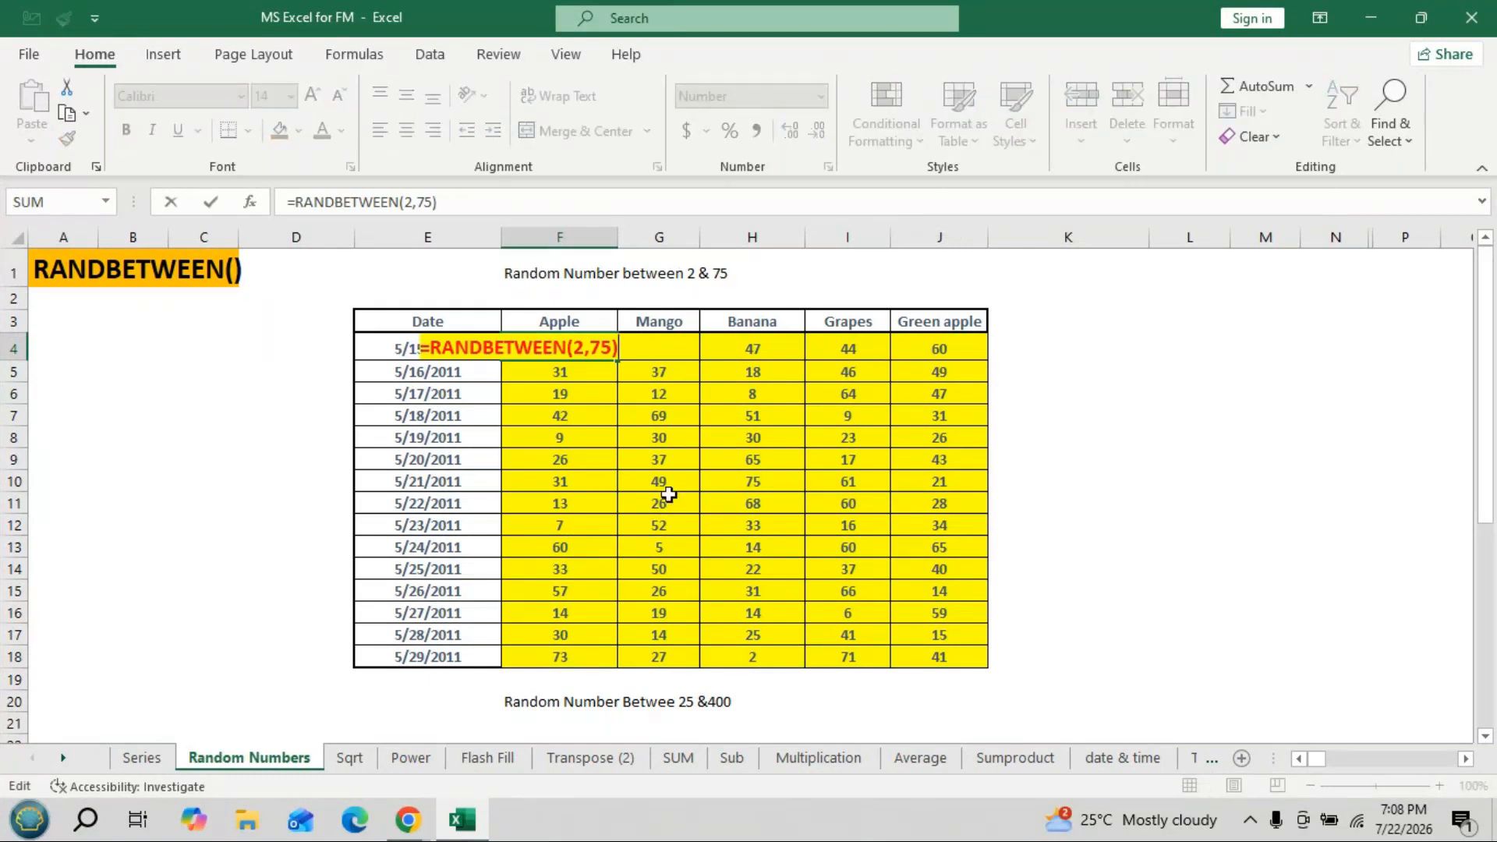
Widen the Apple column F in the first table and display the RANDBETWEEN formula inside F4.
scroll(701, 479, down, 4)
scroll(700, 481, down, 1)
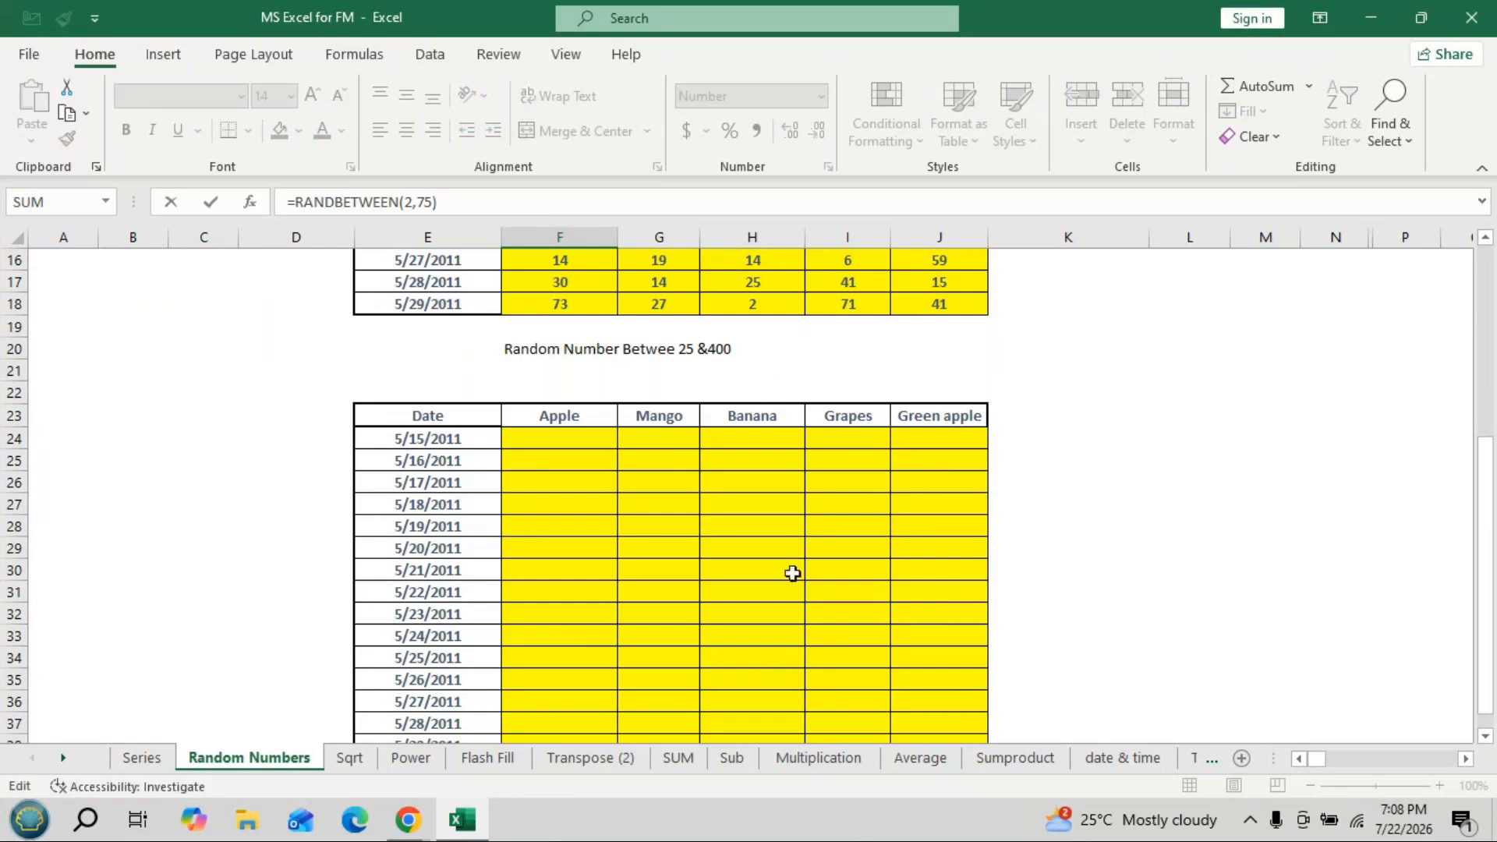
scroll(738, 400, up, 1)
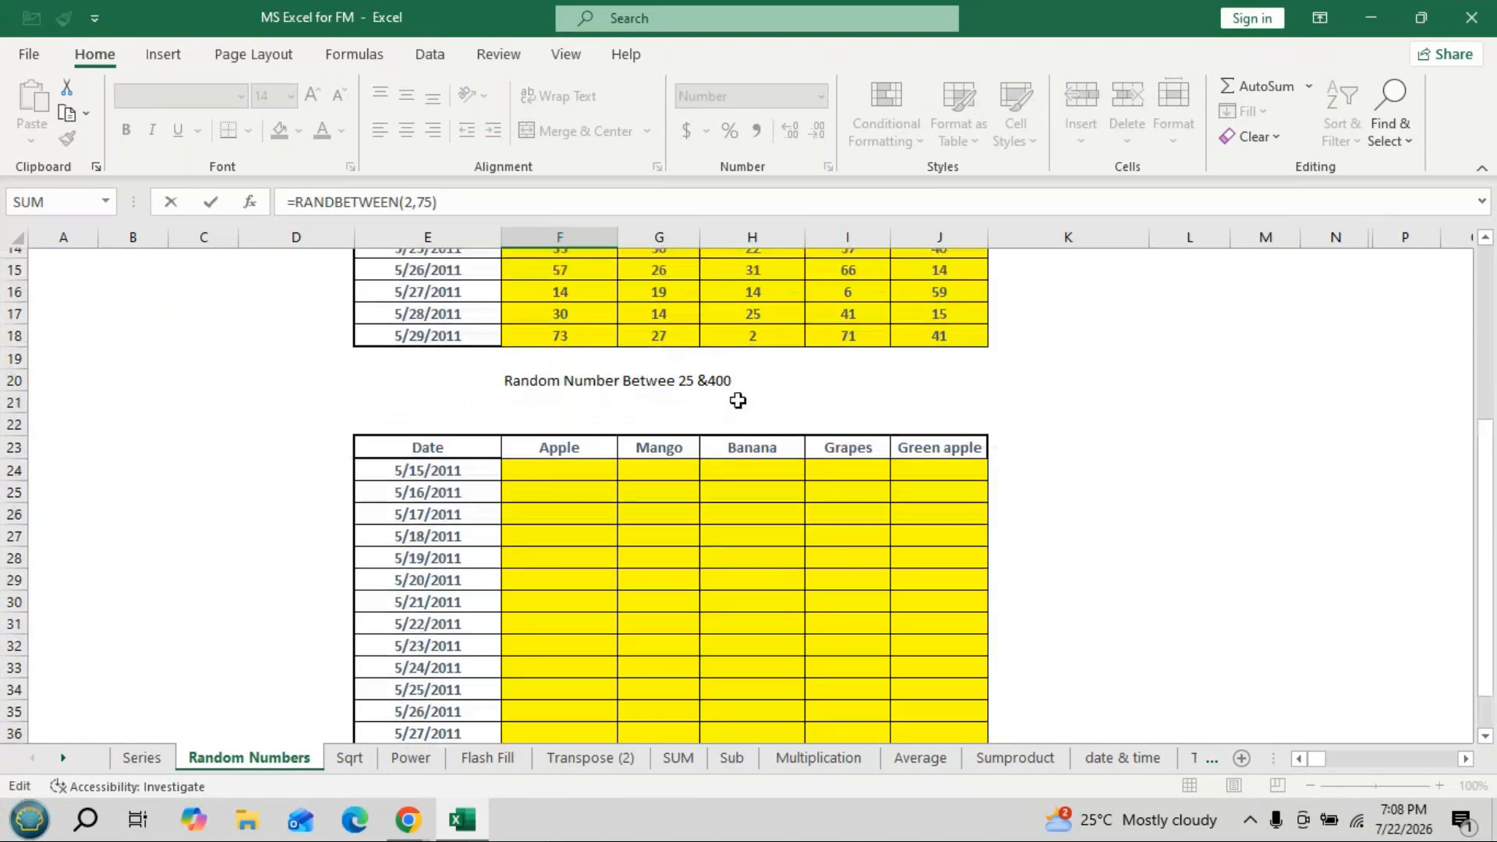
scroll(737, 400, up, 5)
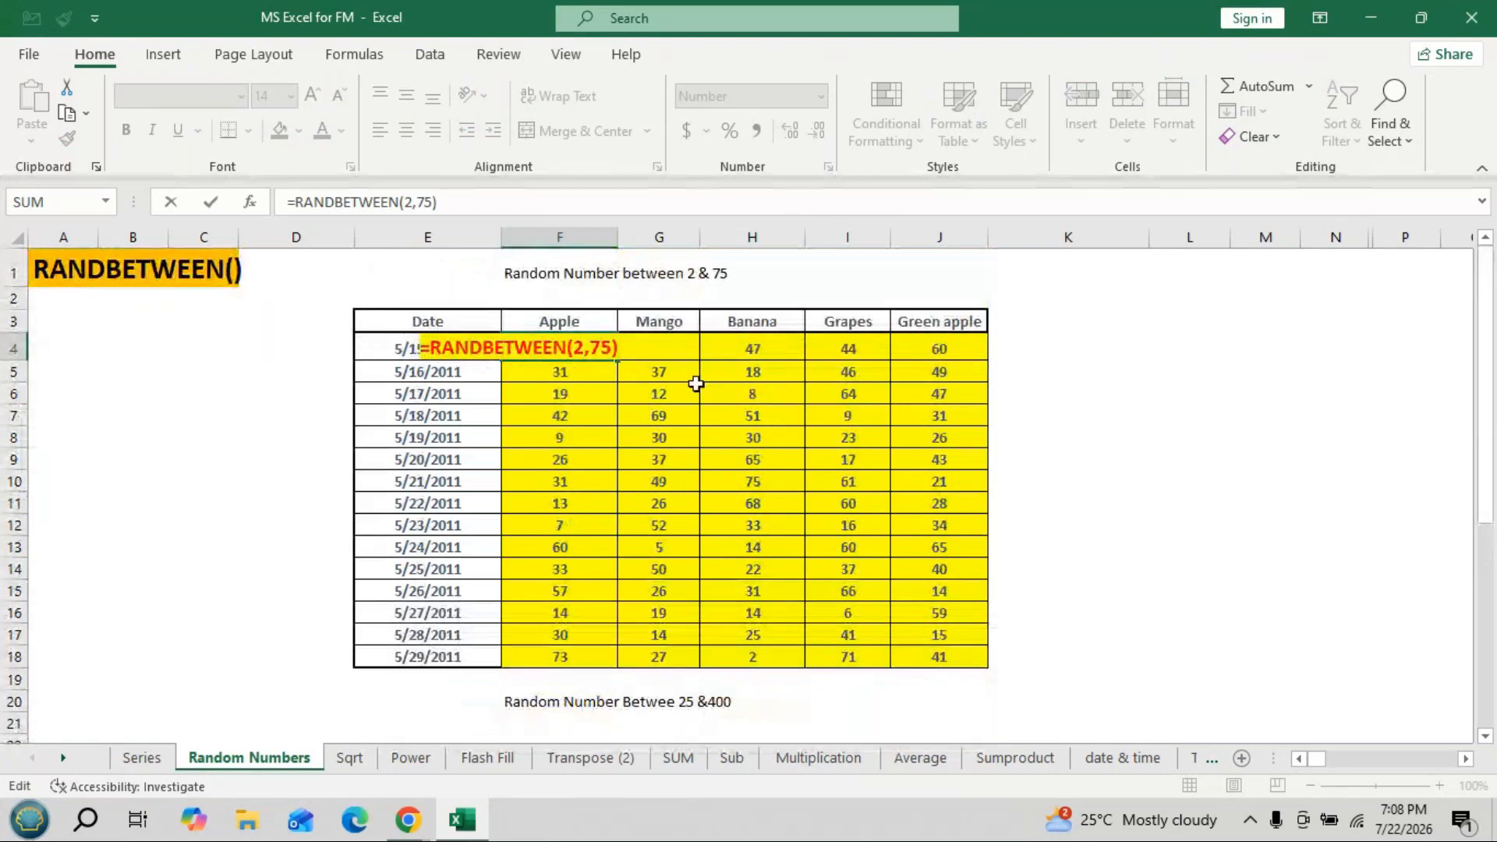
key(Return)
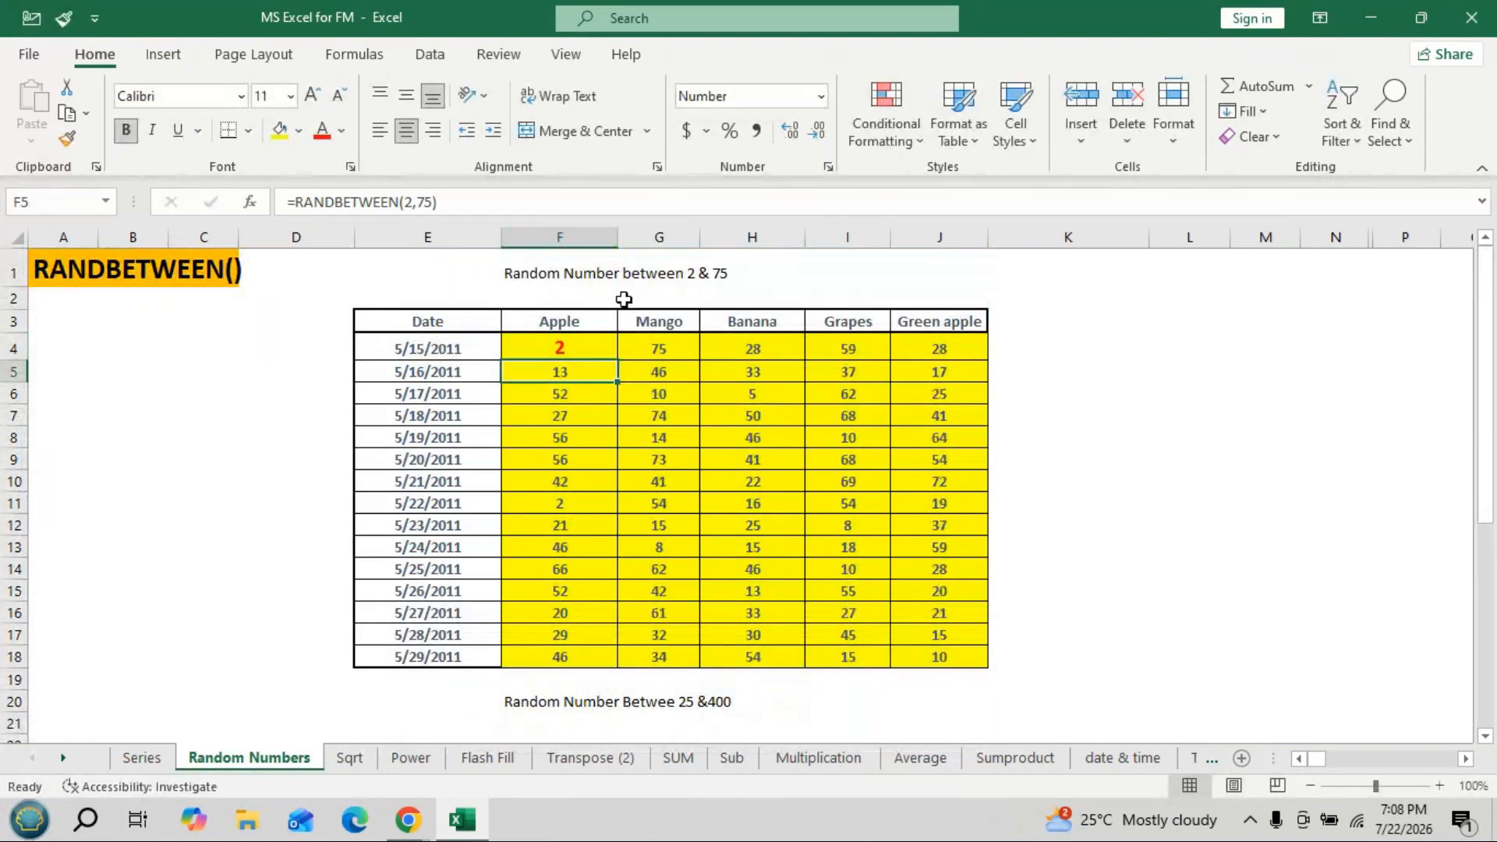
drag(618, 238, 670, 242)
click(618, 343)
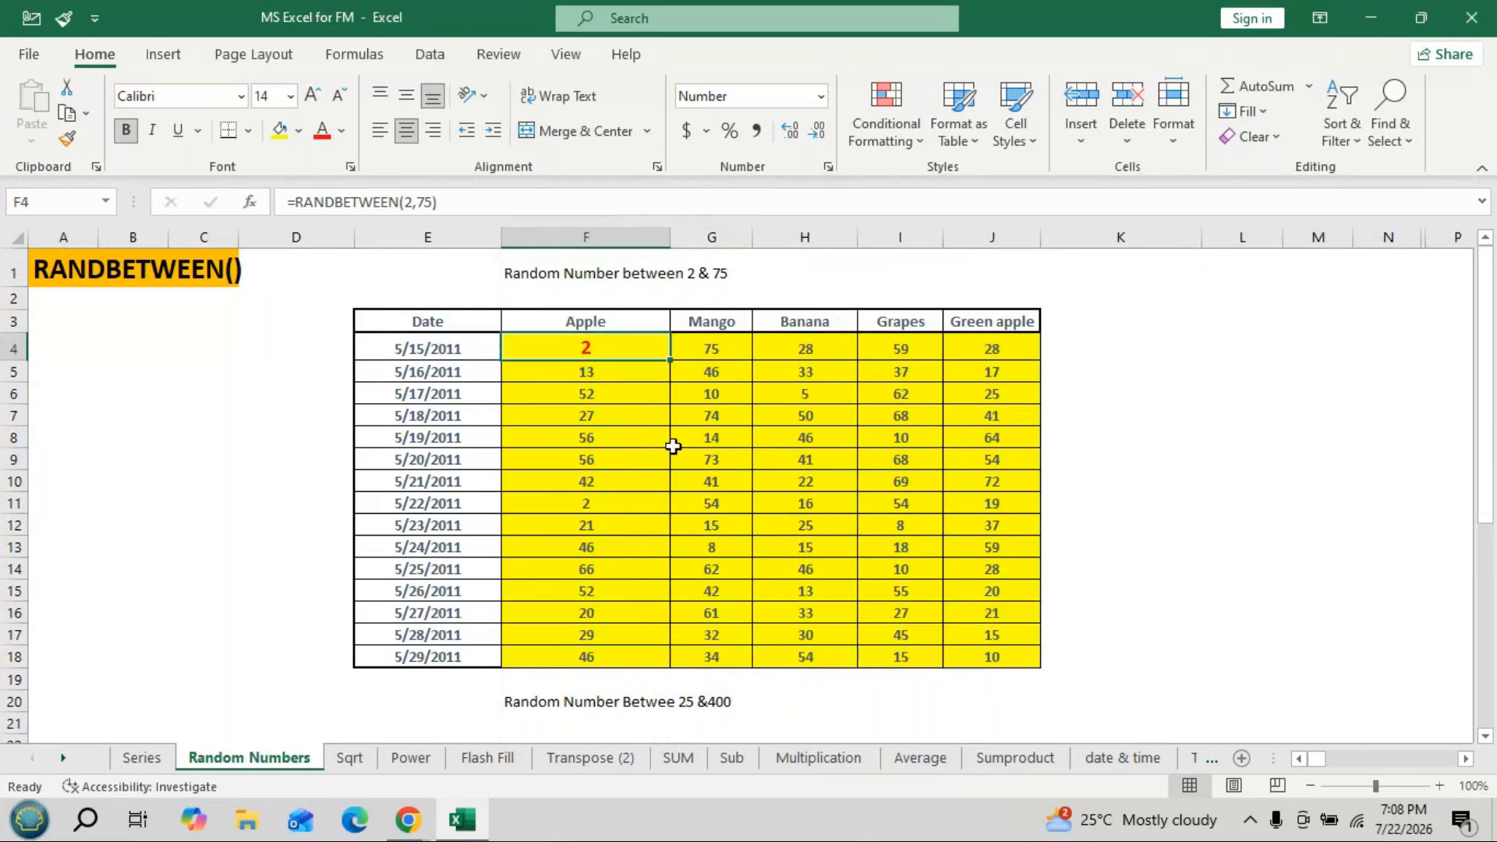
key(F2)
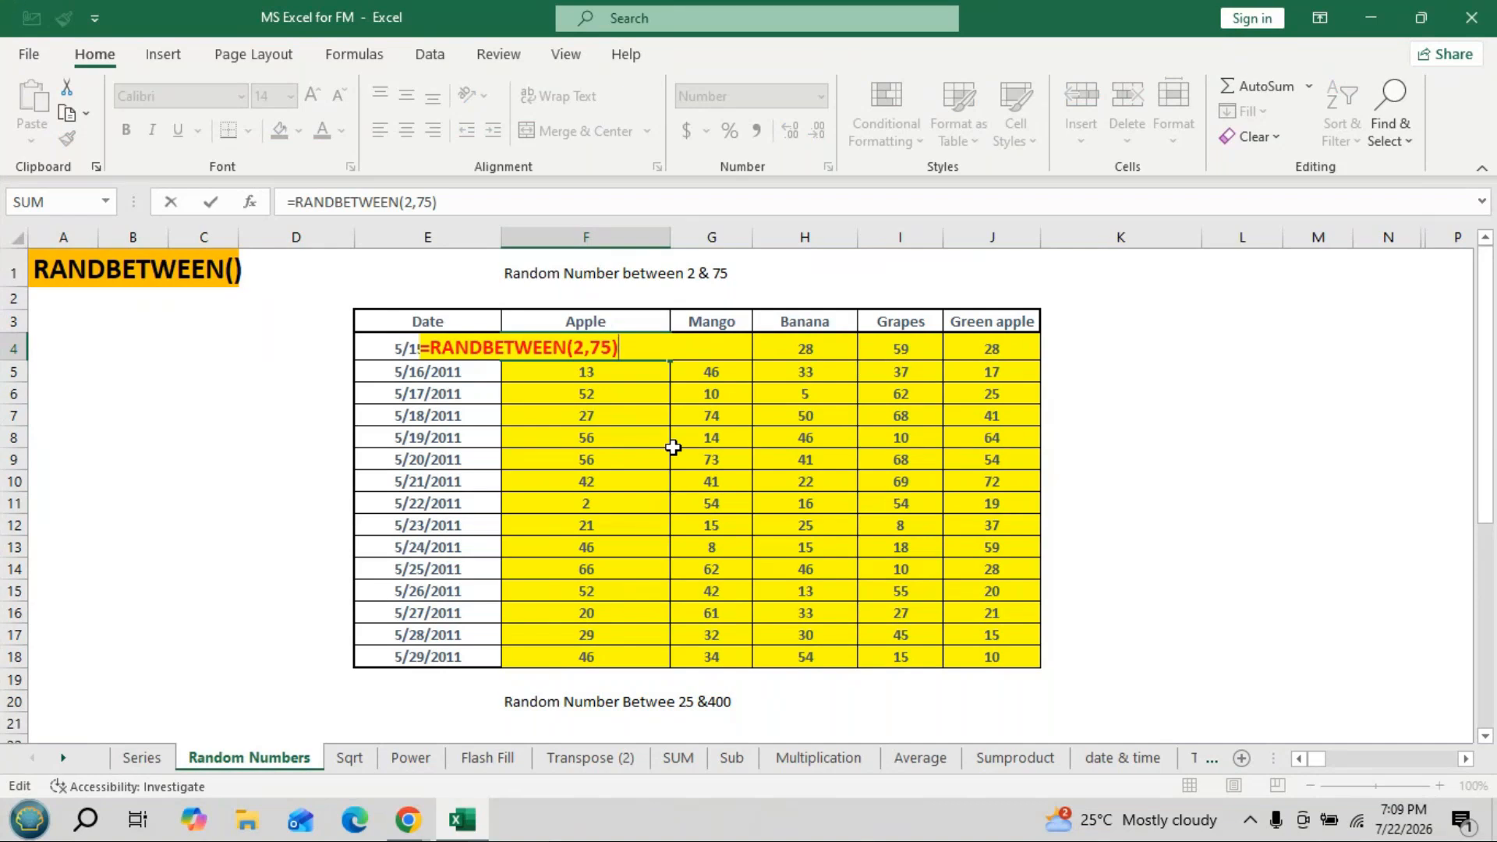
key(Return)
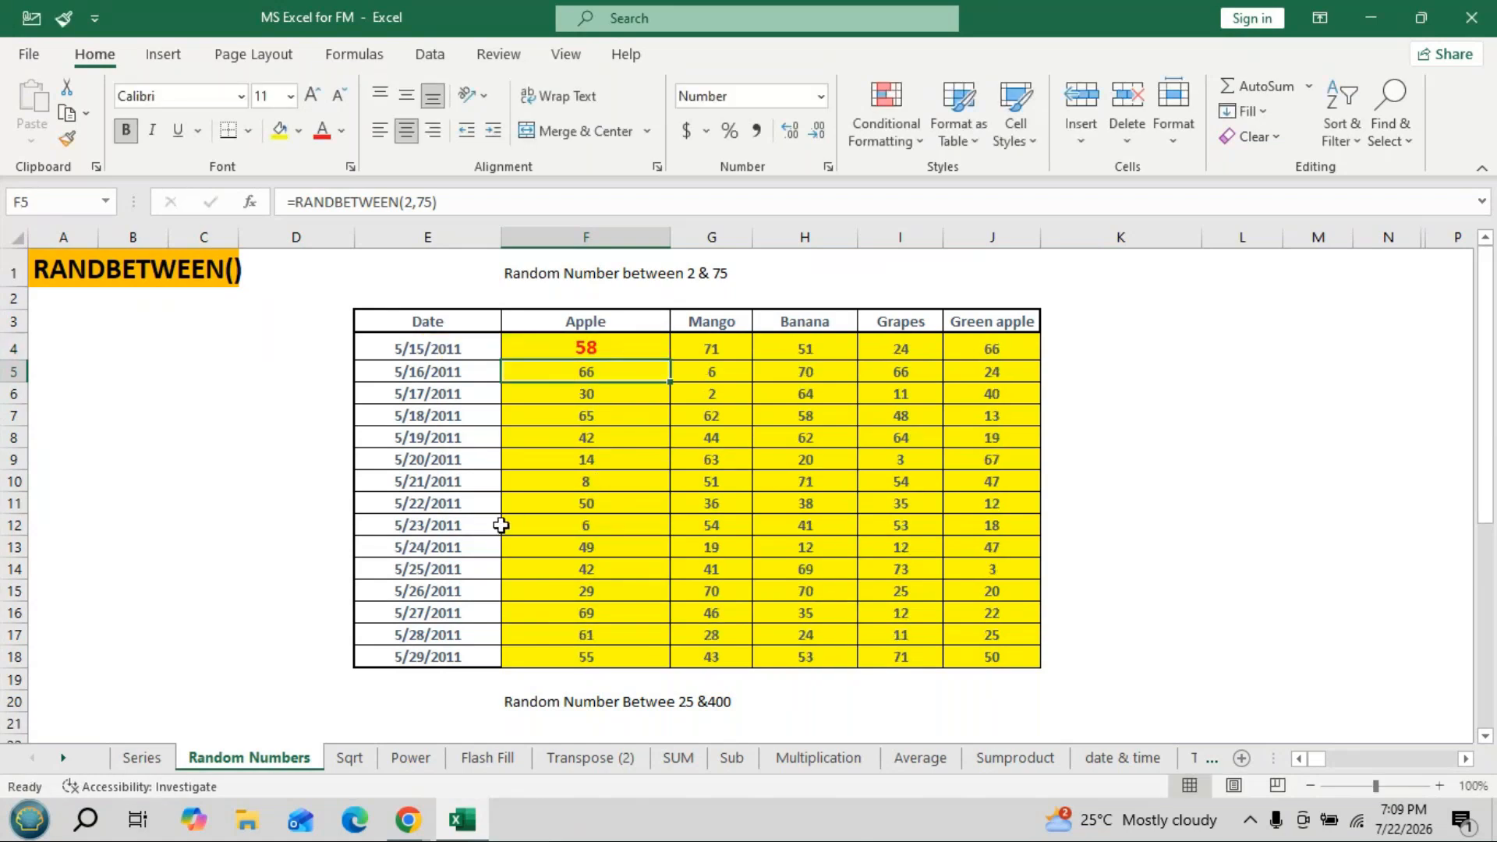
Clear the random numbers in F4:J18 of the first fruit table and select F4.
drag(585, 348, 1010, 656)
key(Delete)
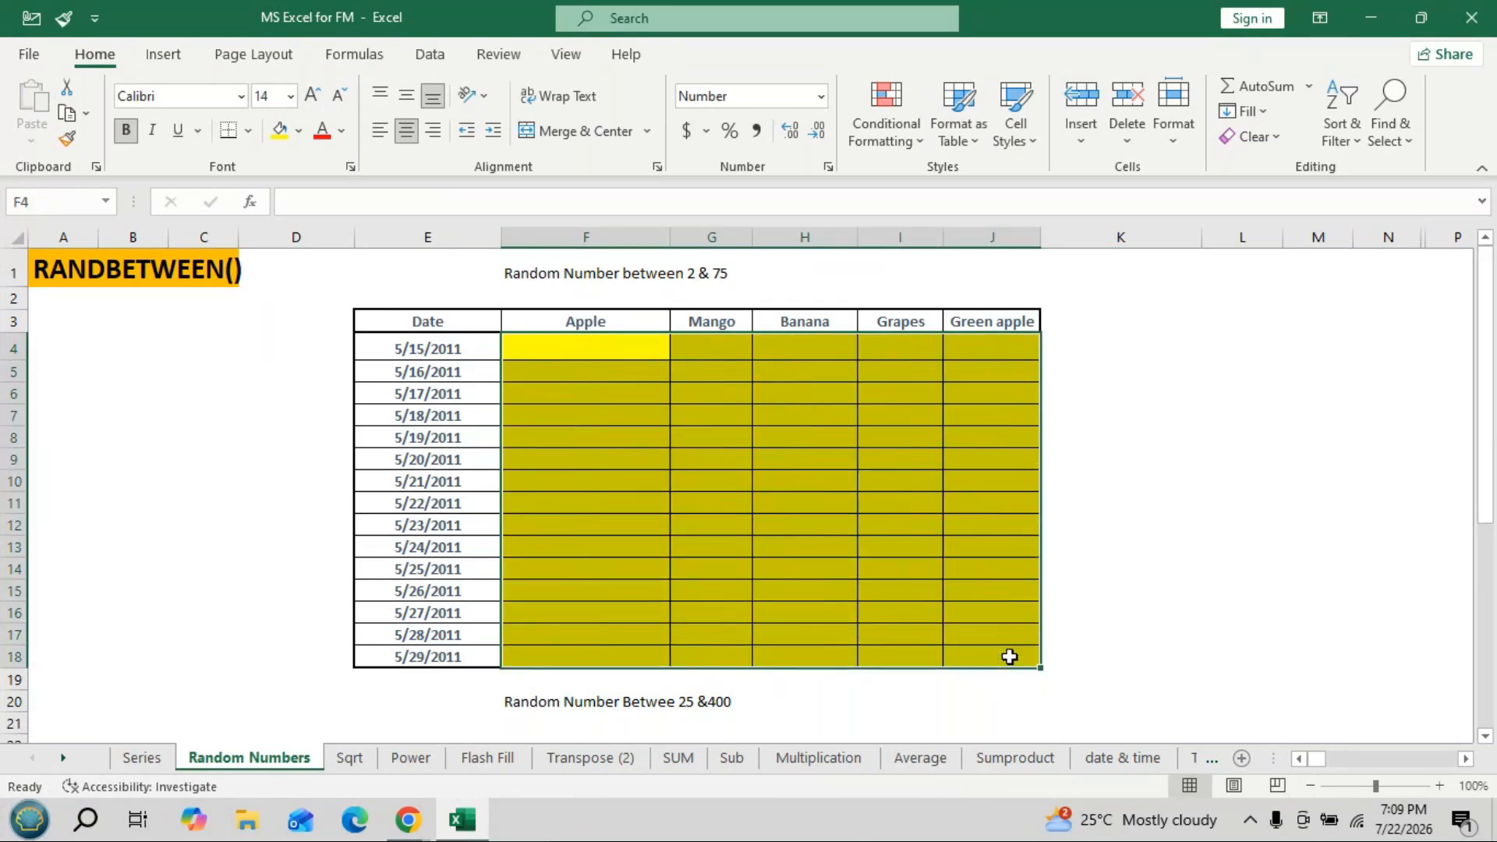
click(605, 352)
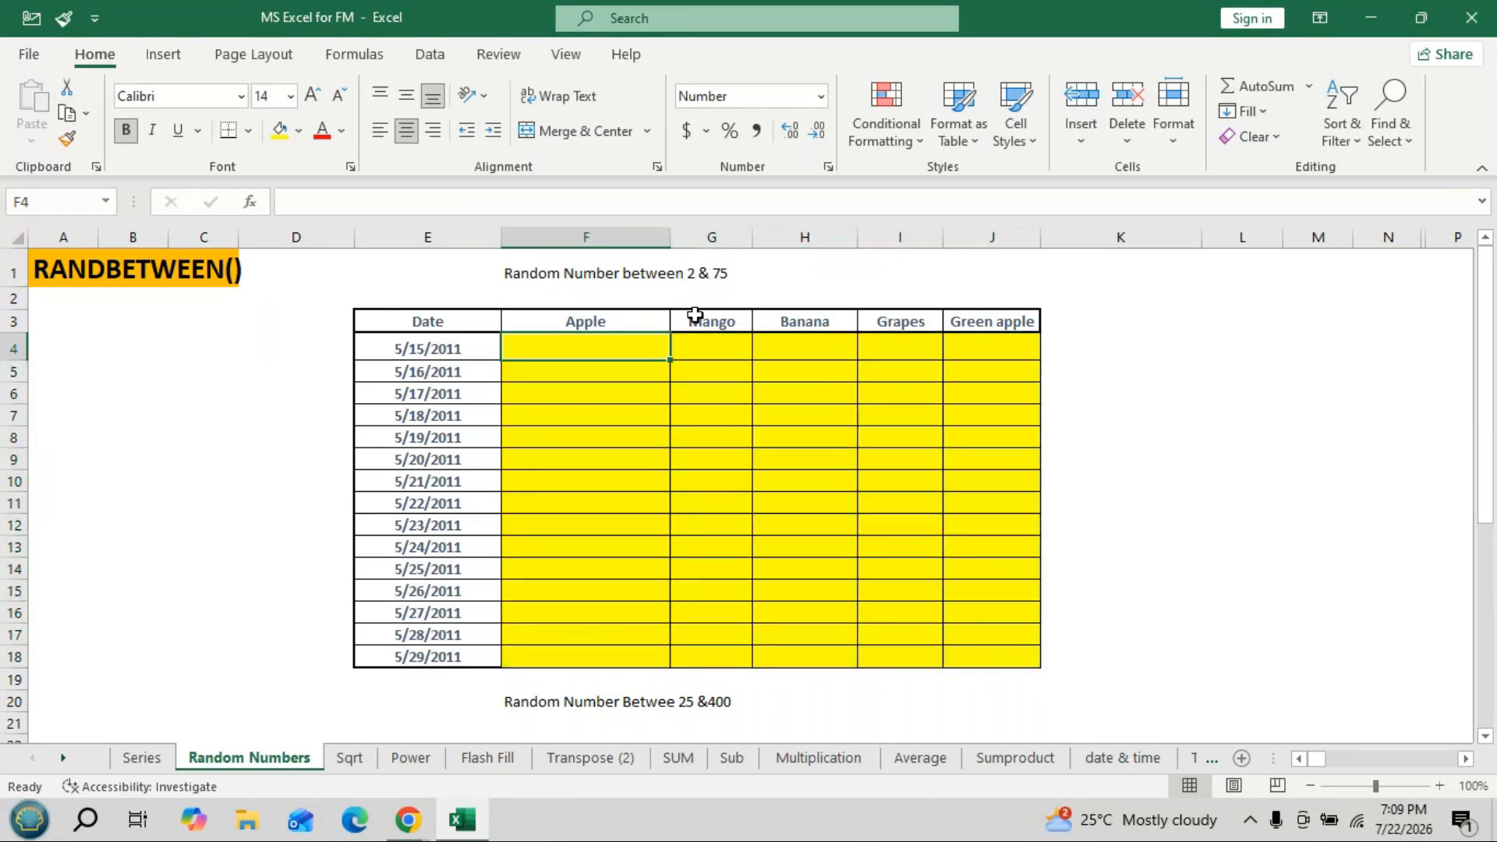
text(=)
key(BackSpace)
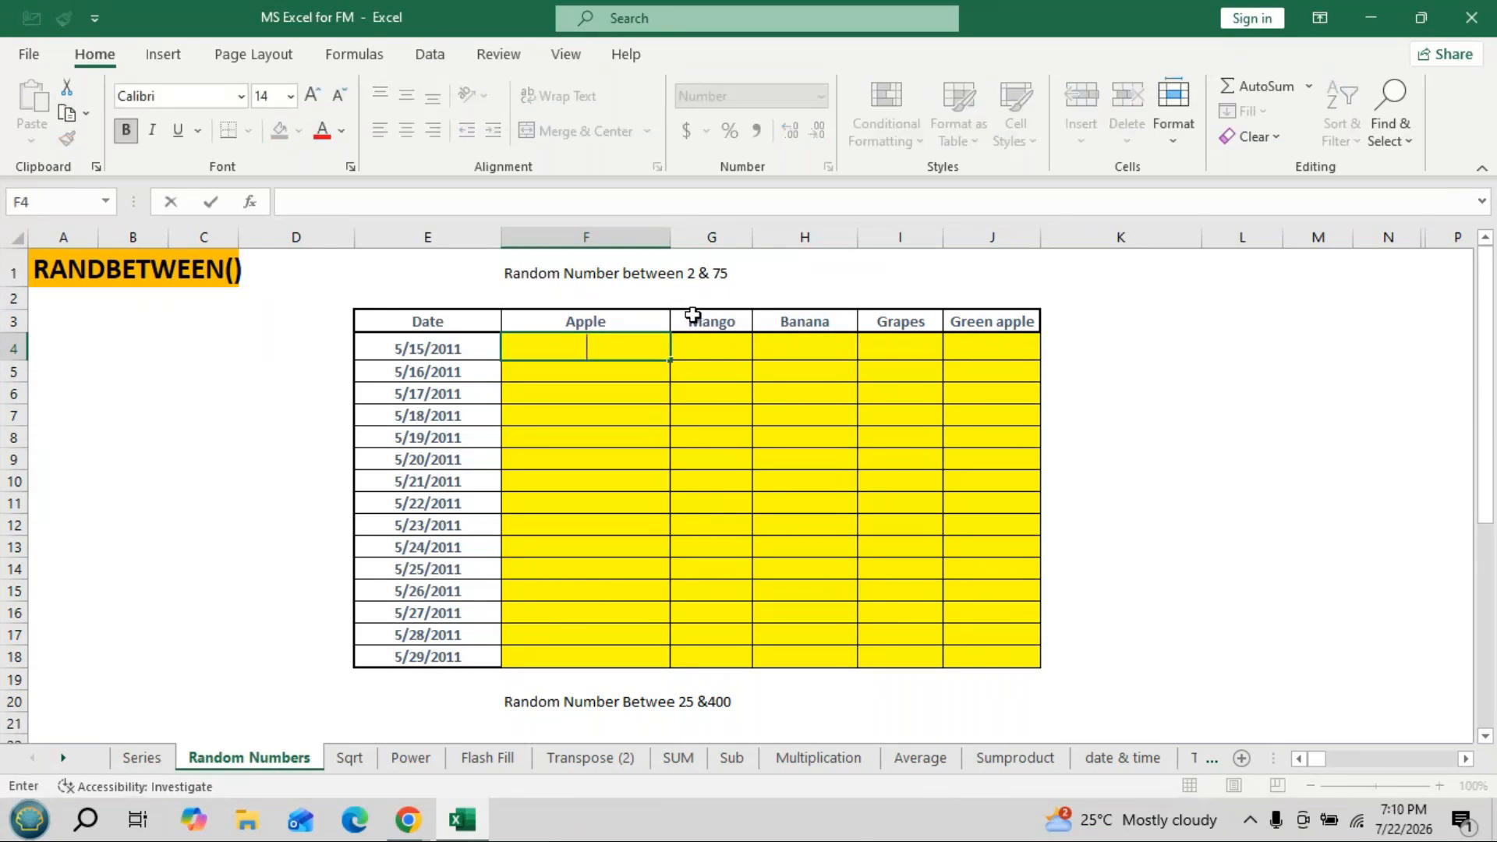
click(312, 95)
click(342, 130)
click(386, 156)
click(340, 94)
click(340, 95)
click(339, 94)
key(Escape)
Enter =RANDBETWEEN(2,75) in F4 under Apple for 5/15/2011.
text(=)
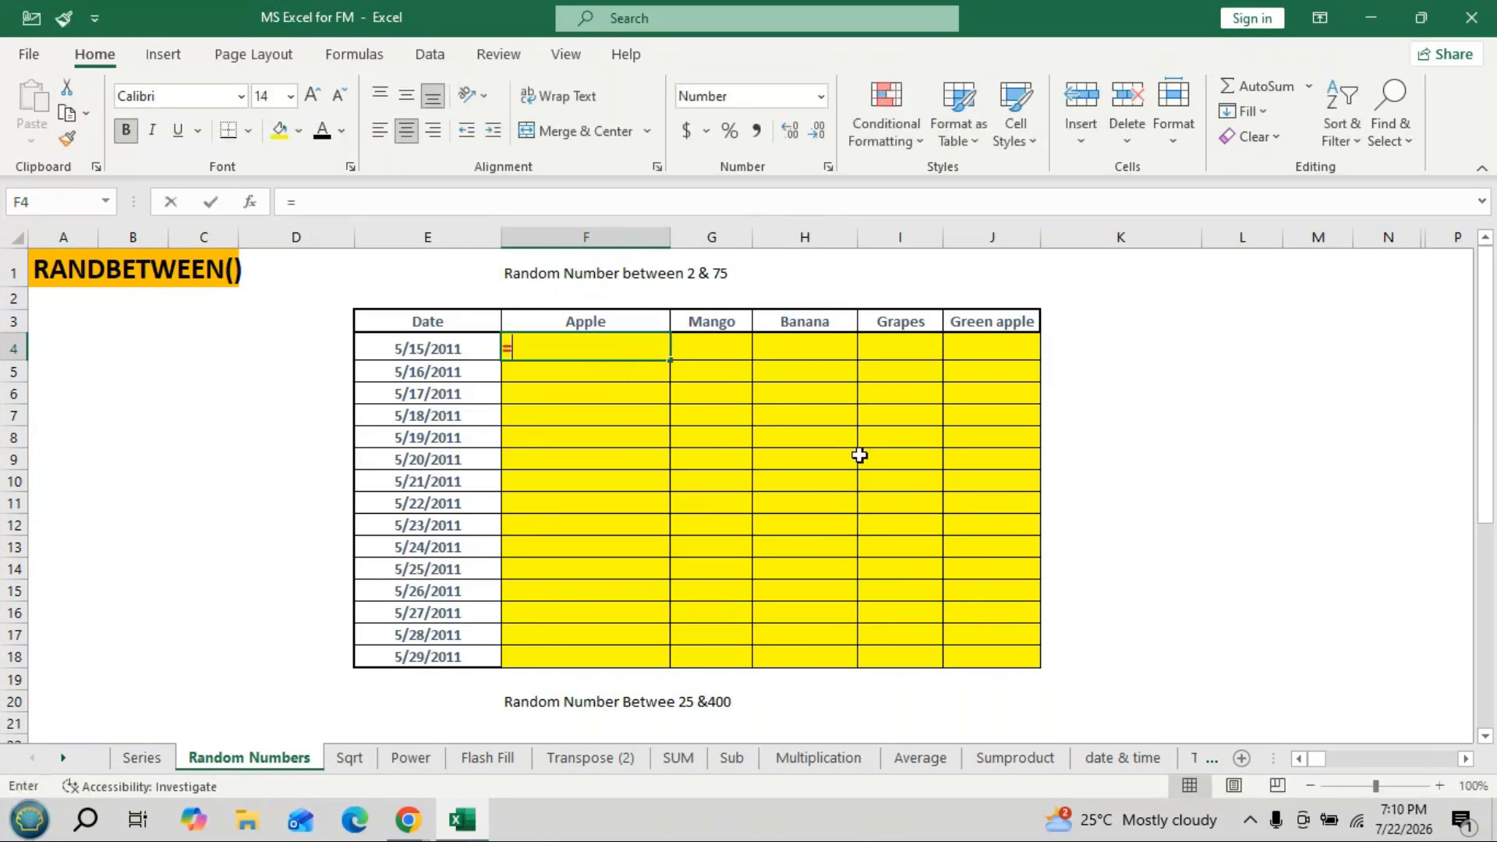
text(ran)
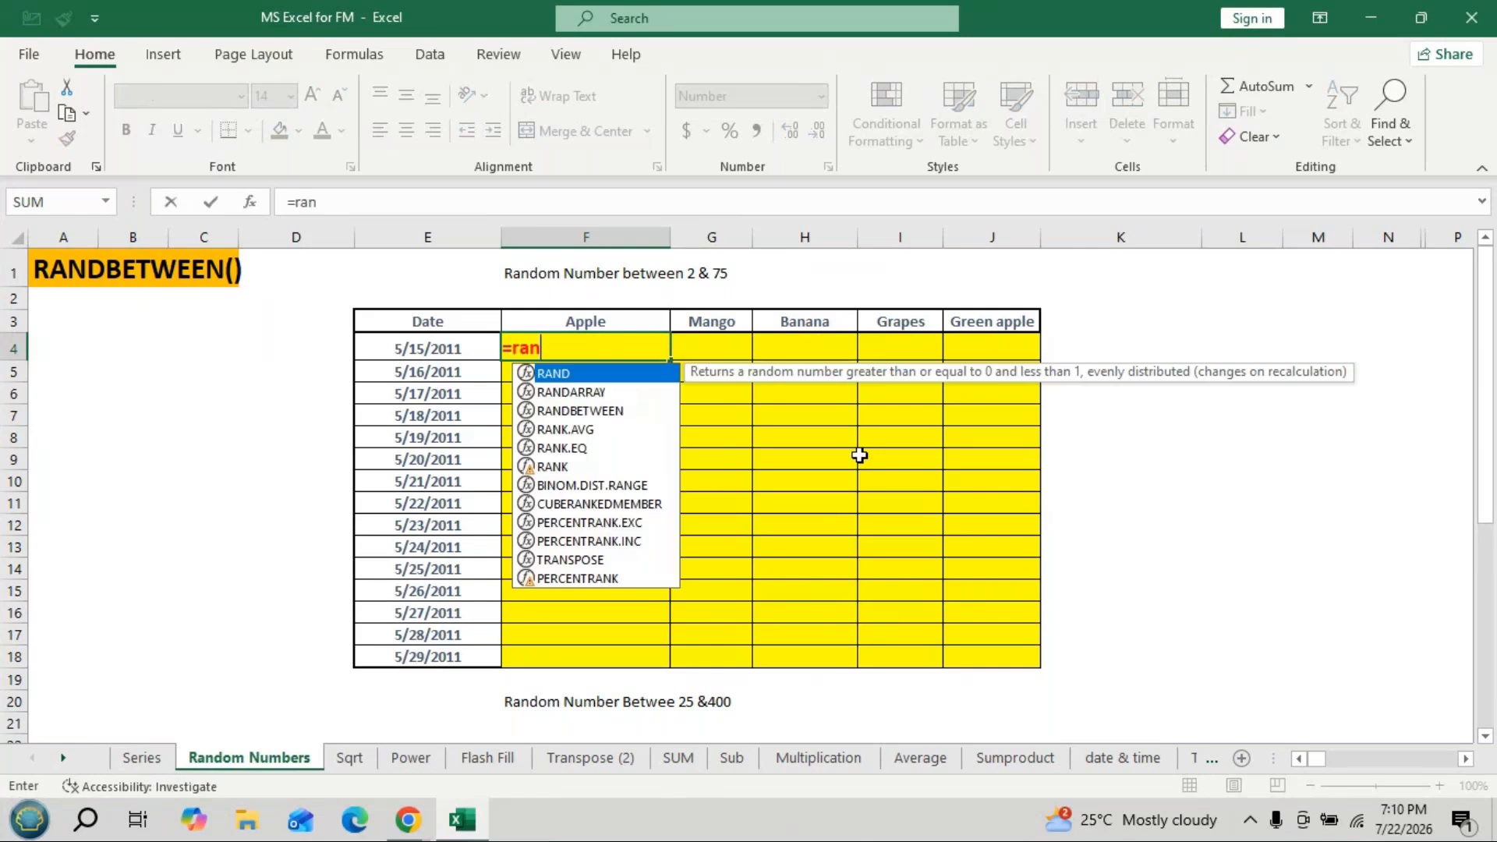
text(dbetwee)
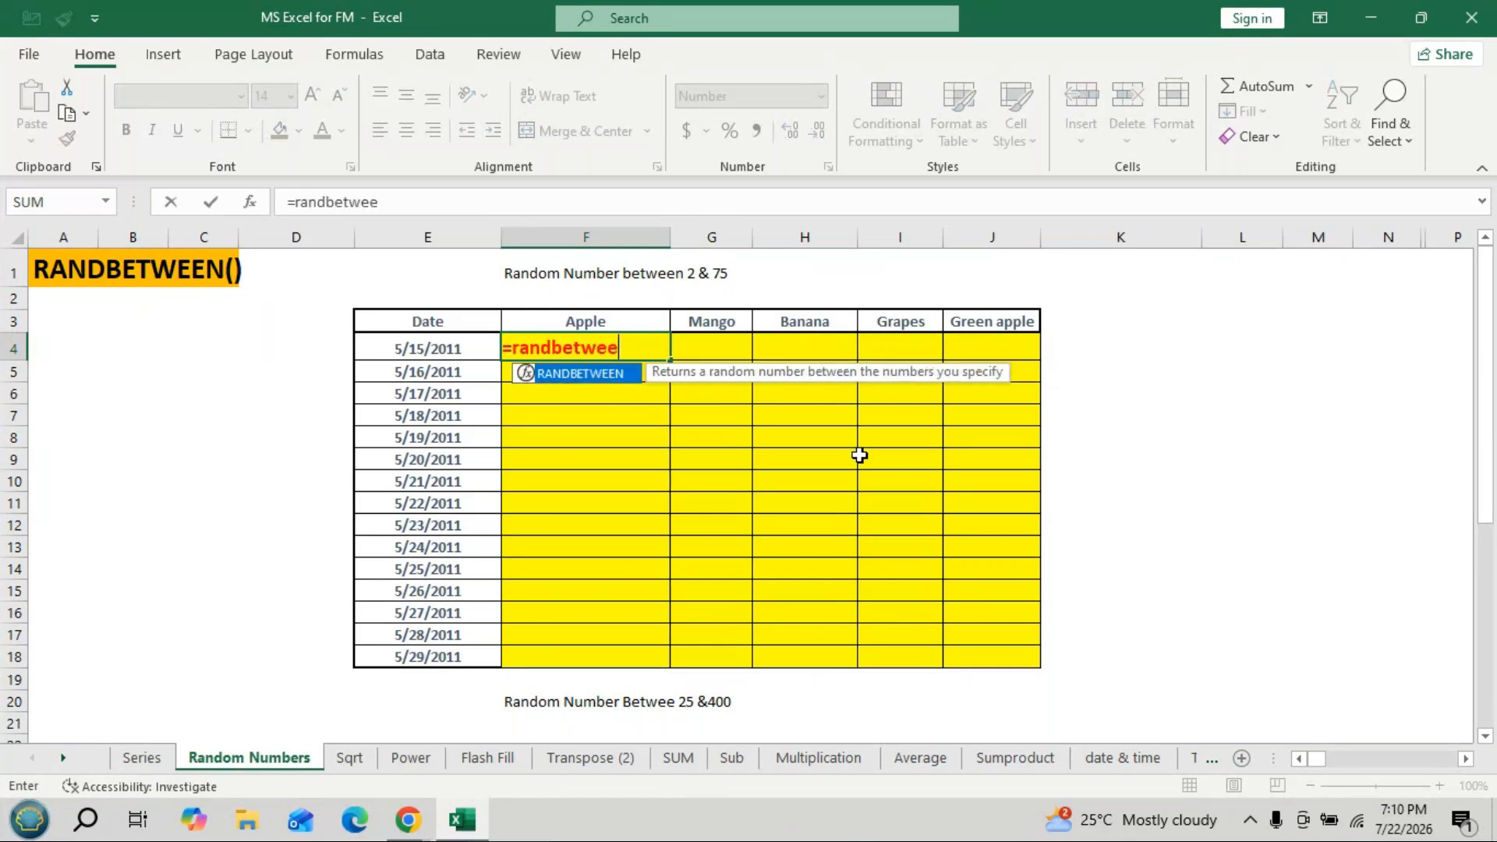
text(n()
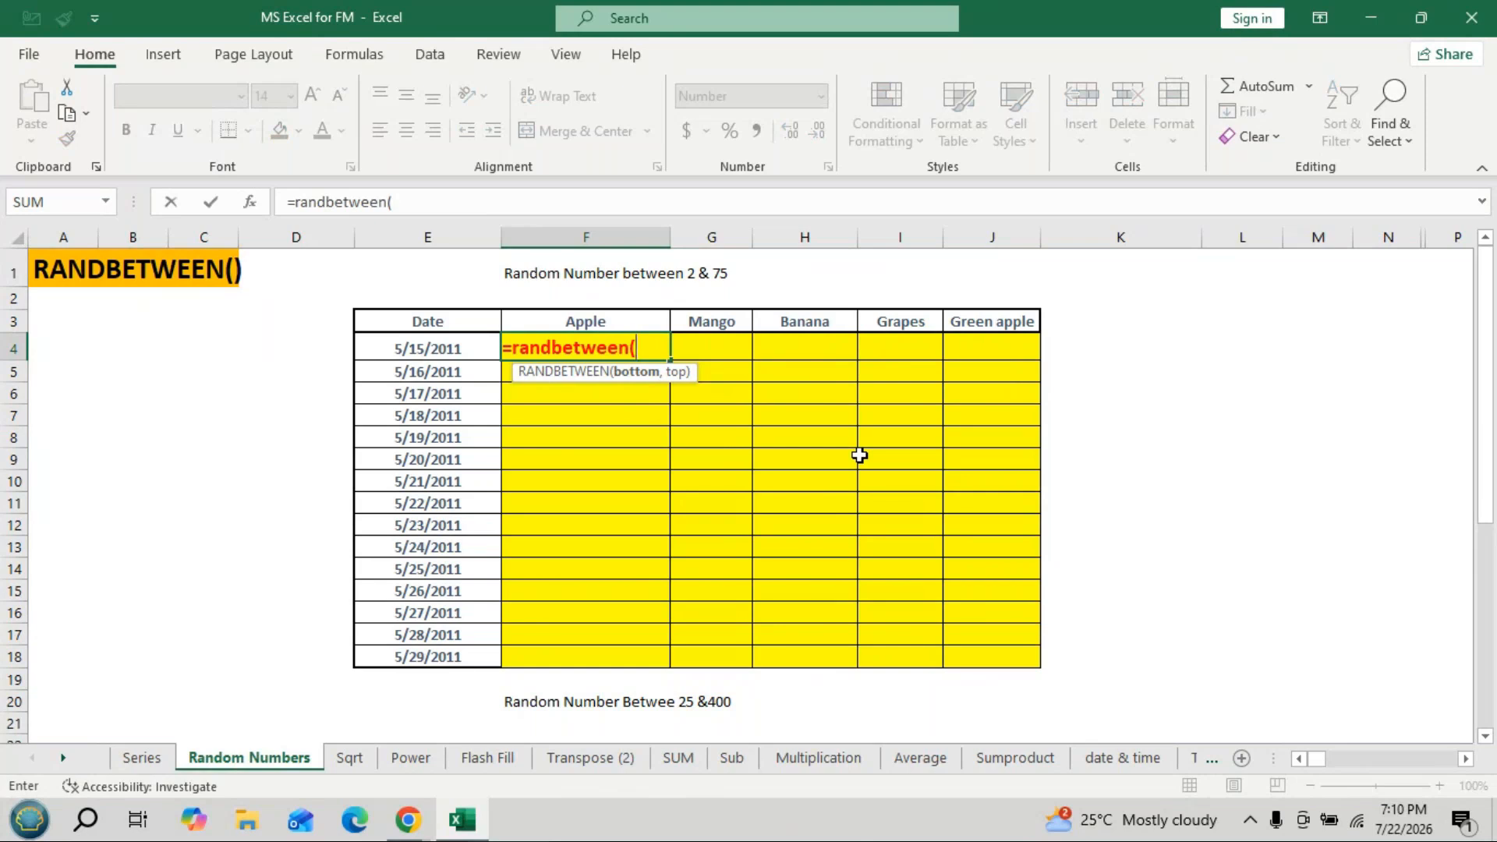
text(2,75)
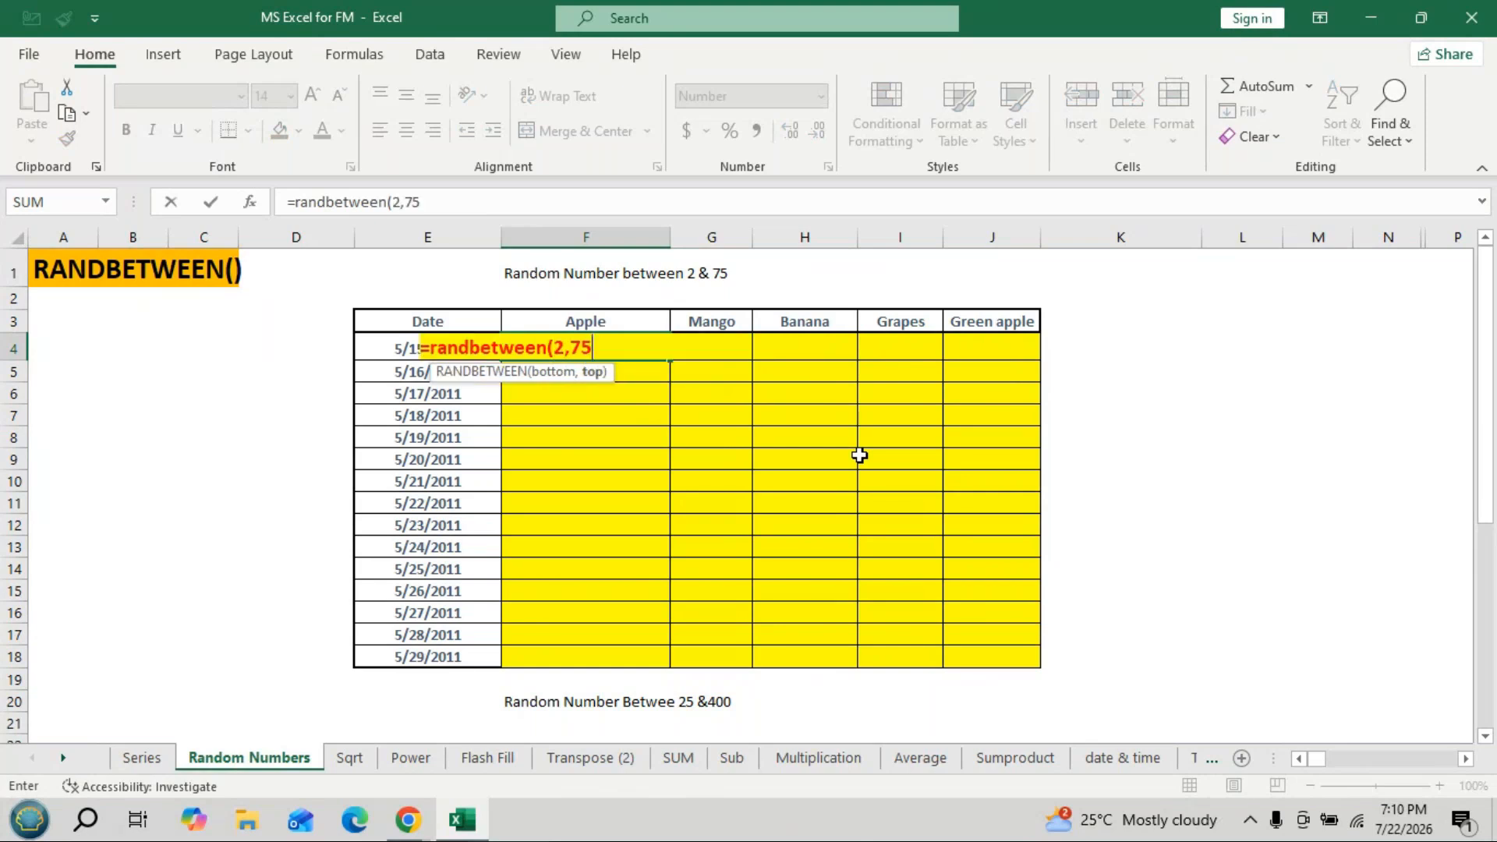
text())
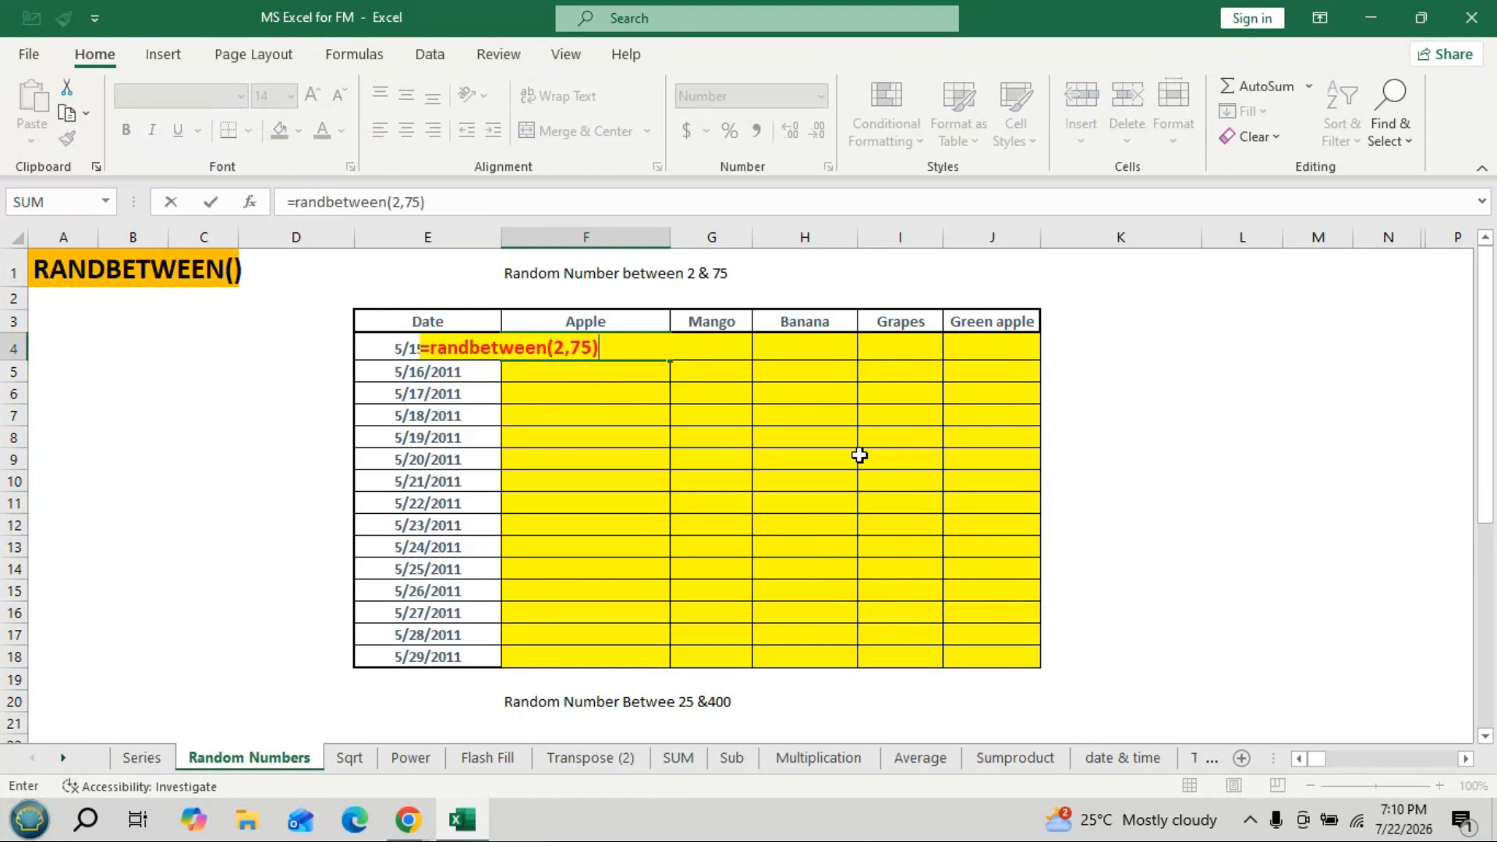
key(Return)
key(Up)
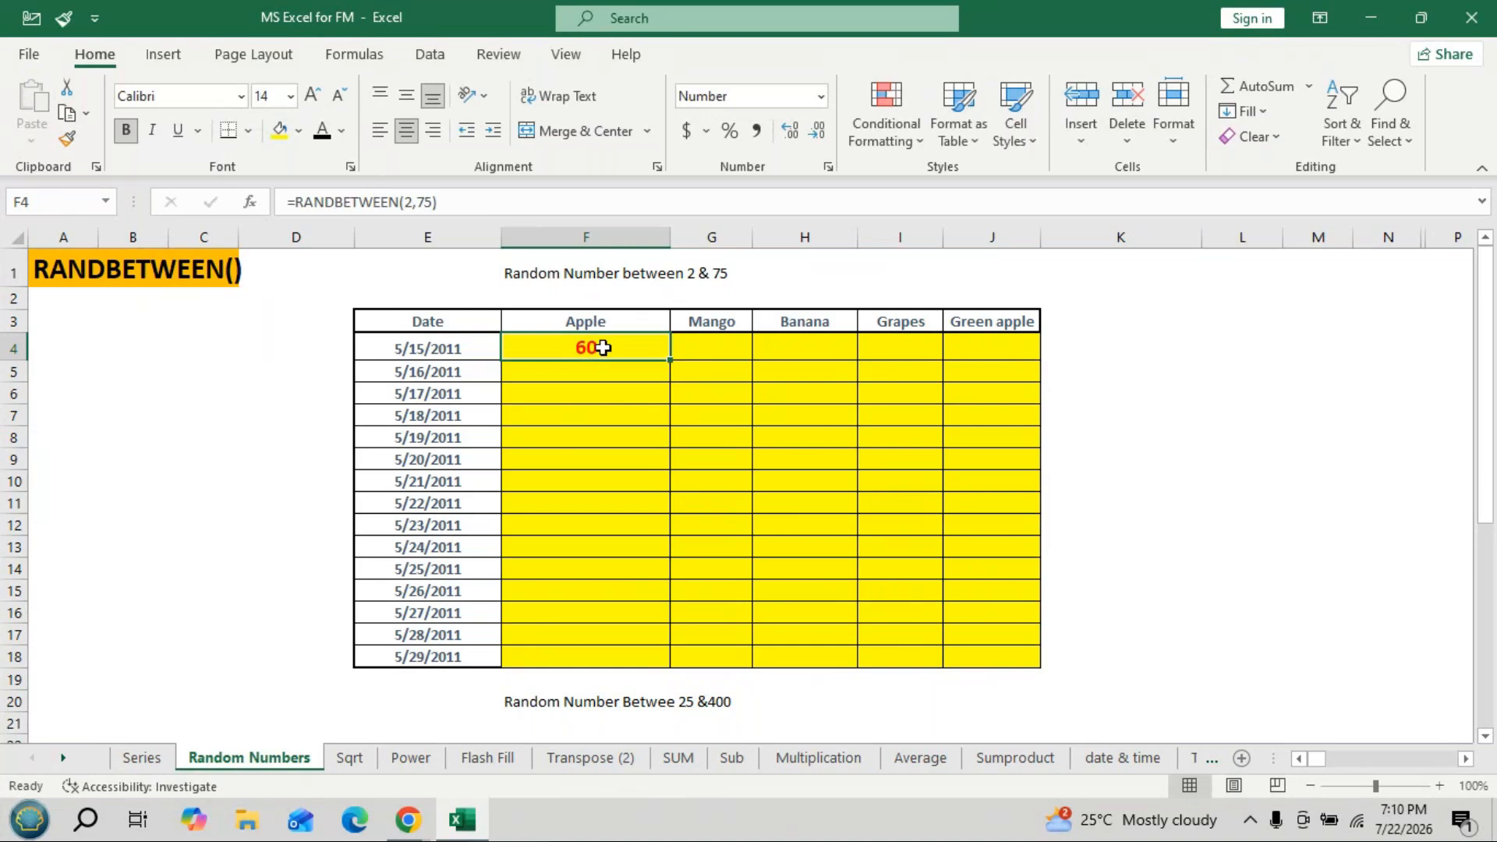
Format F4 as plain black text at size 12 without bold.
click(321, 131)
click(315, 97)
click(337, 99)
click(337, 100)
click(336, 100)
click(125, 130)
key(Down)
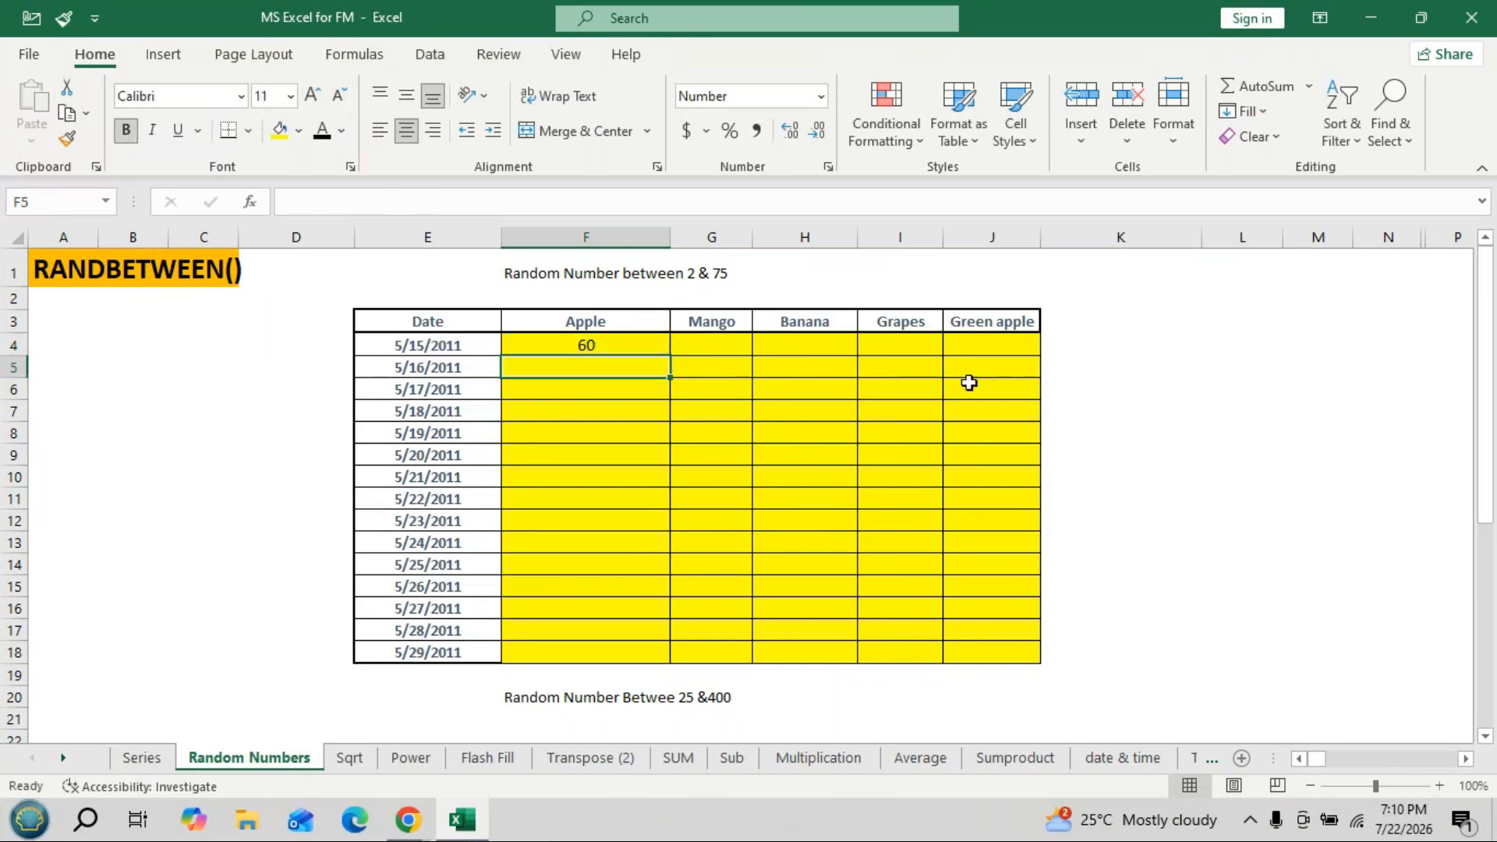
Fill the RANDBETWEEN formula from F4 down the Apple column to row 18 and across to J18.
click(630, 349)
drag(671, 355, 672, 669)
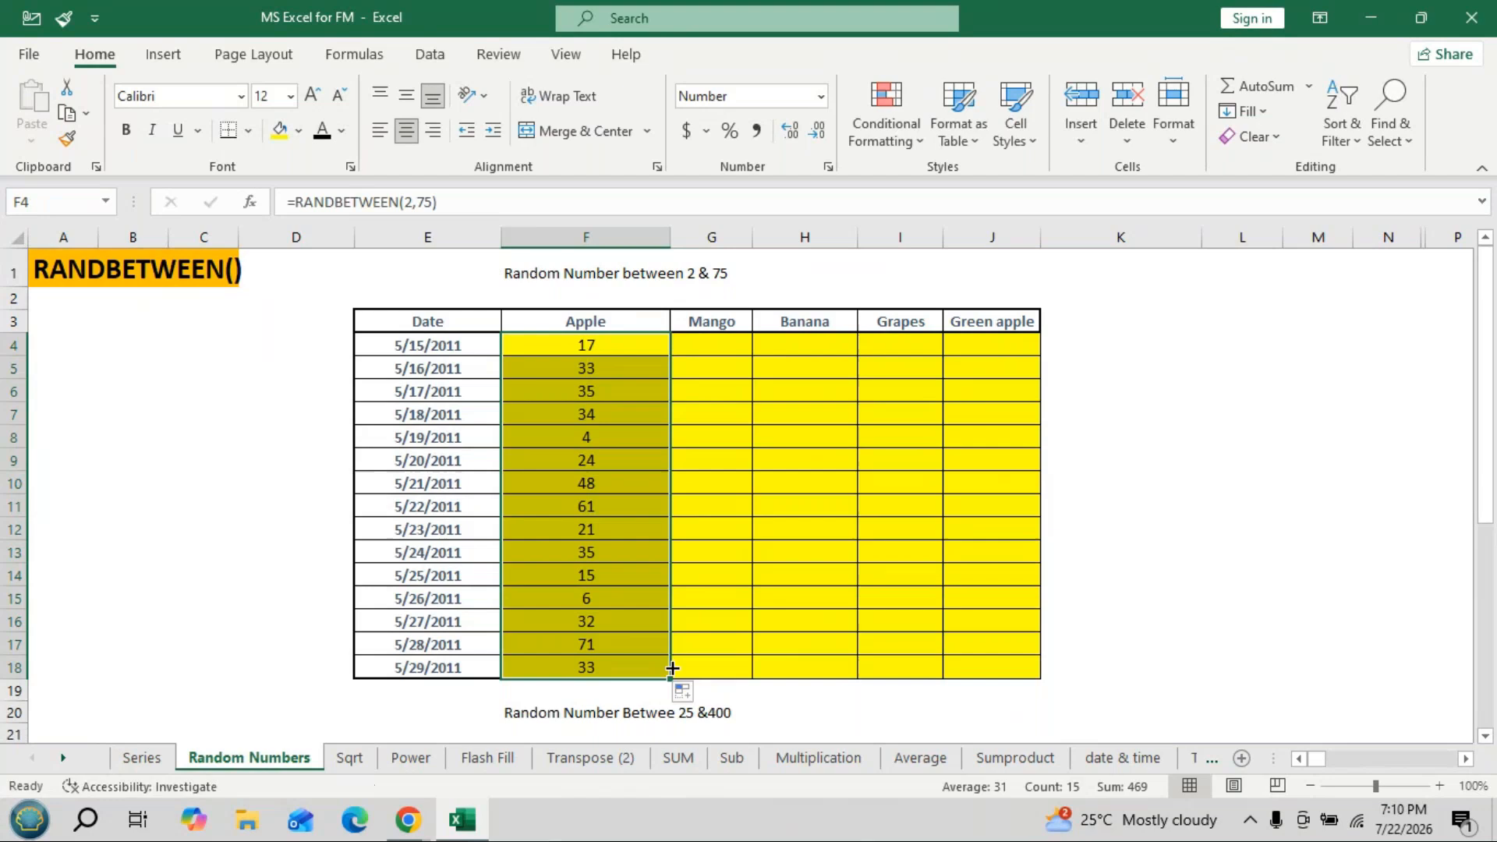
click(675, 672)
click(611, 348)
drag(672, 355, 992, 669)
Format F4 as bold red text at size 16.
click(605, 349)
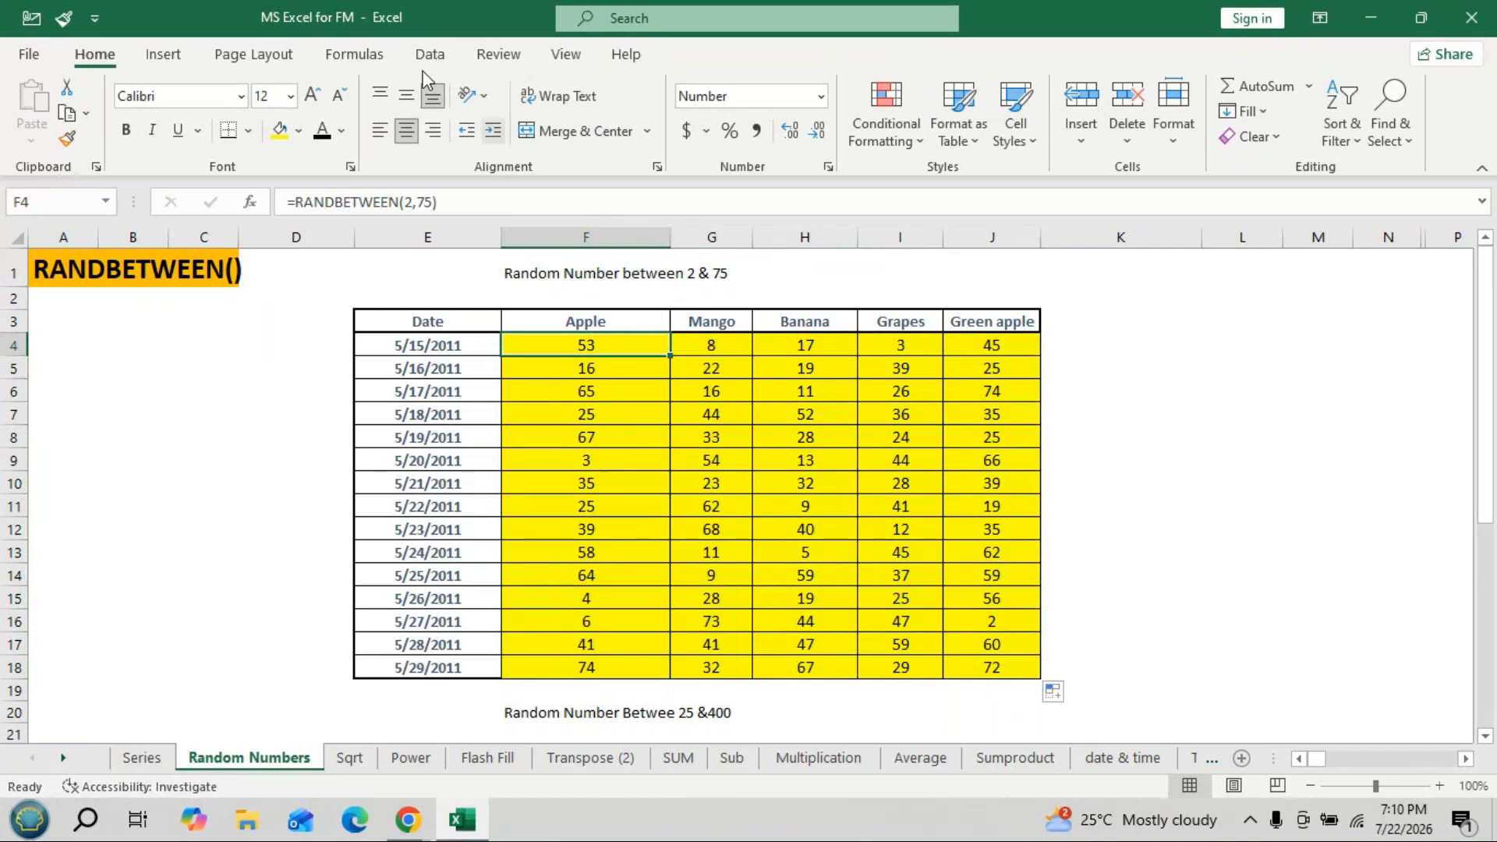
click(342, 131)
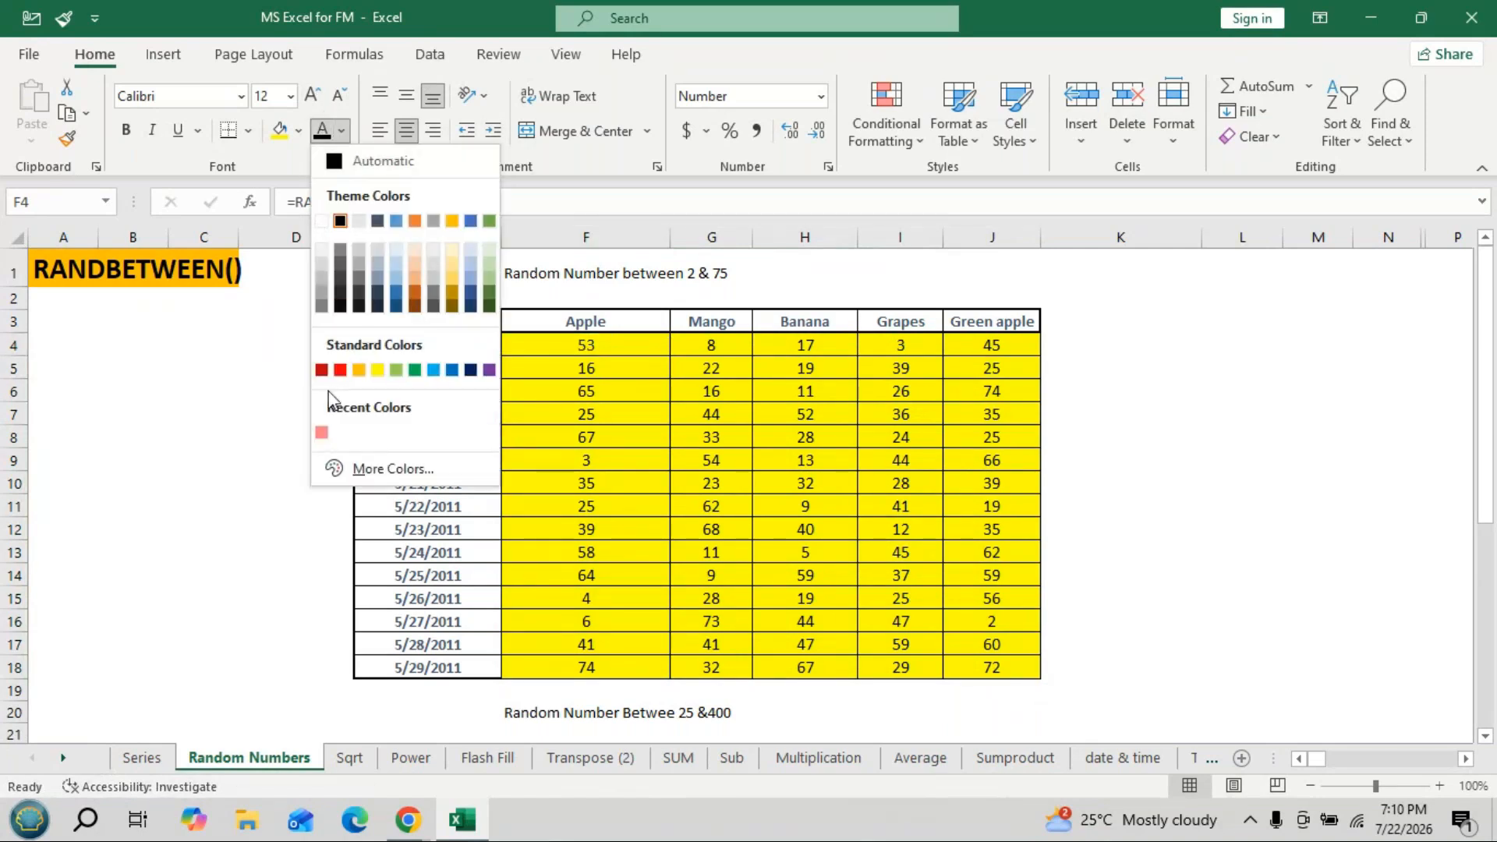
click(340, 370)
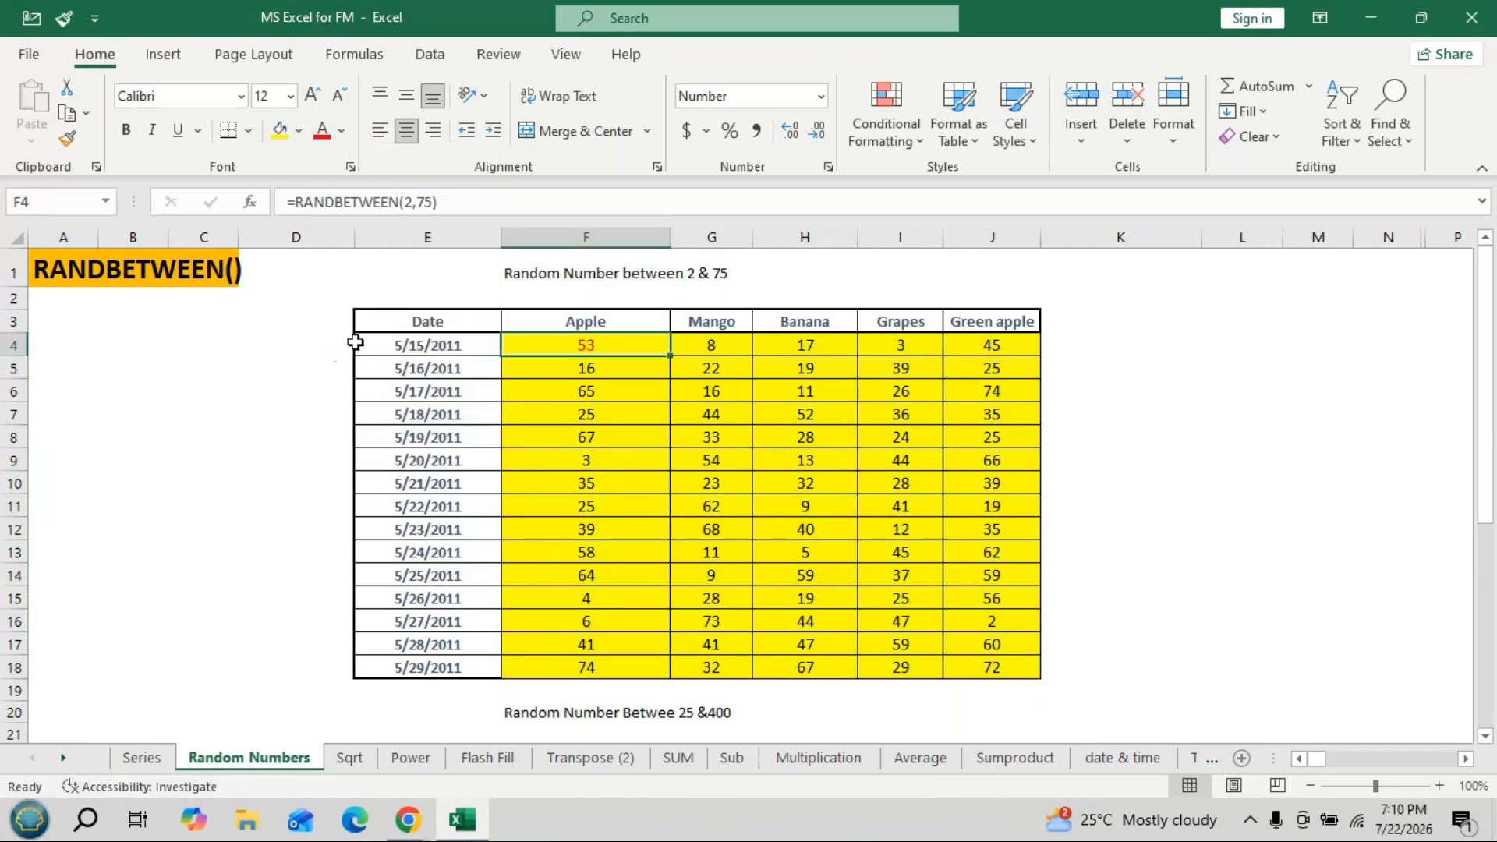
click(314, 98)
click(313, 97)
click(136, 134)
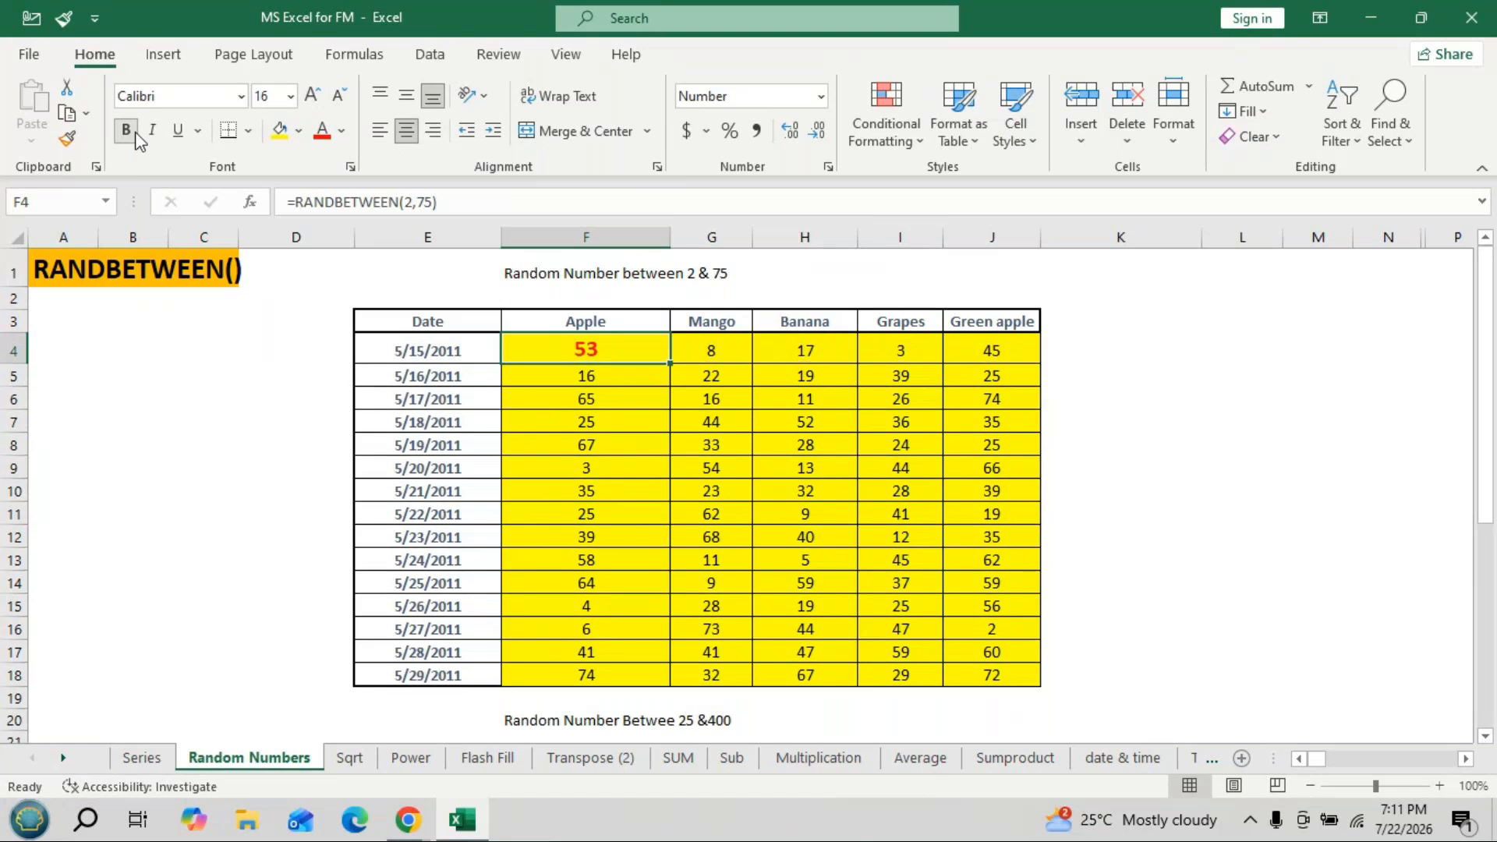
Display the formula inside F4 and look over the empty second table for random numbers between 25 and 400.
key(F2)
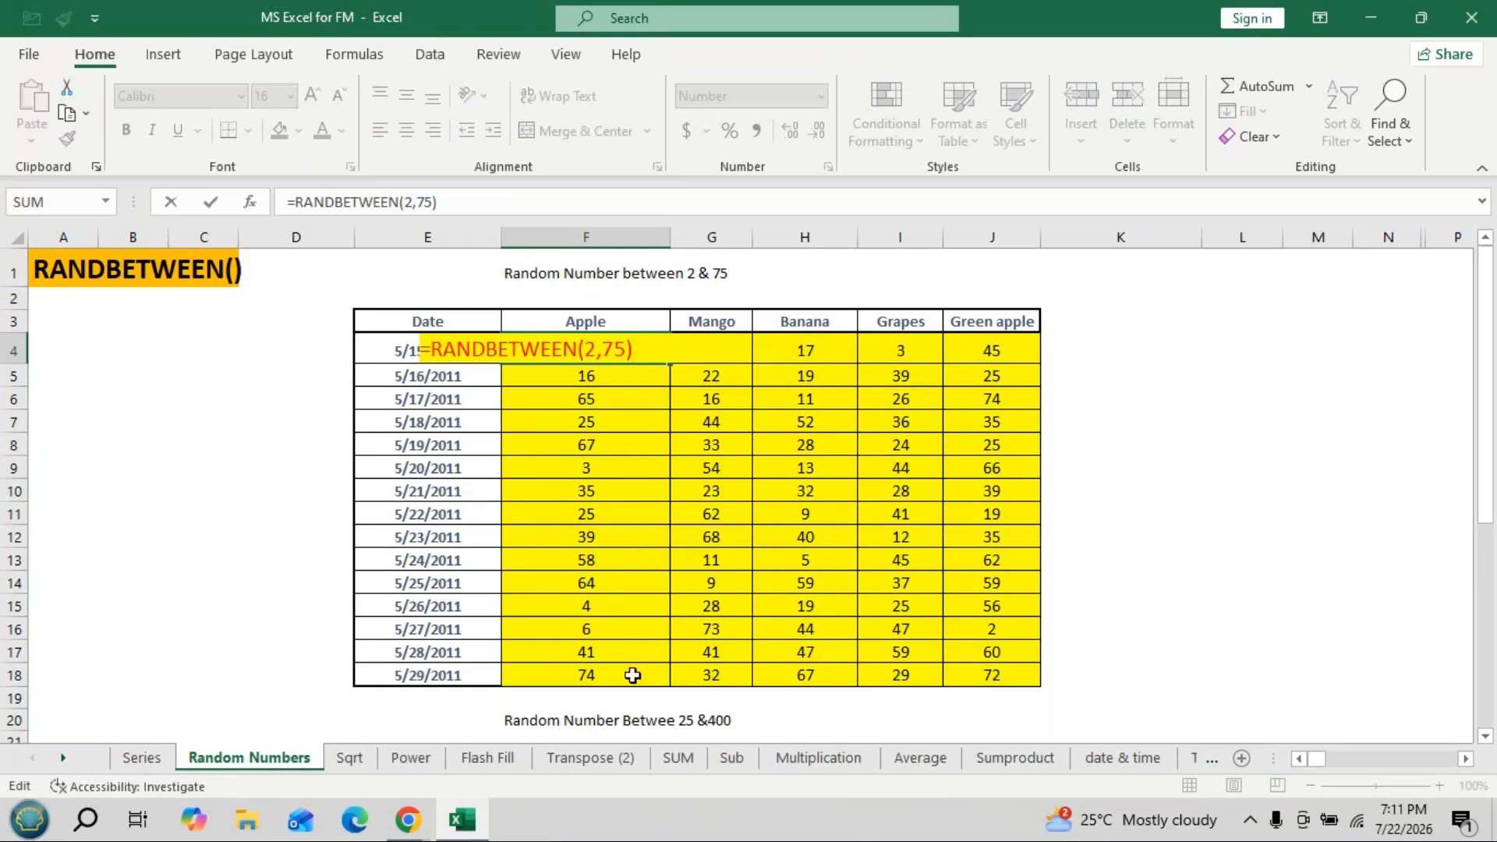
scroll(952, 652, down, 6)
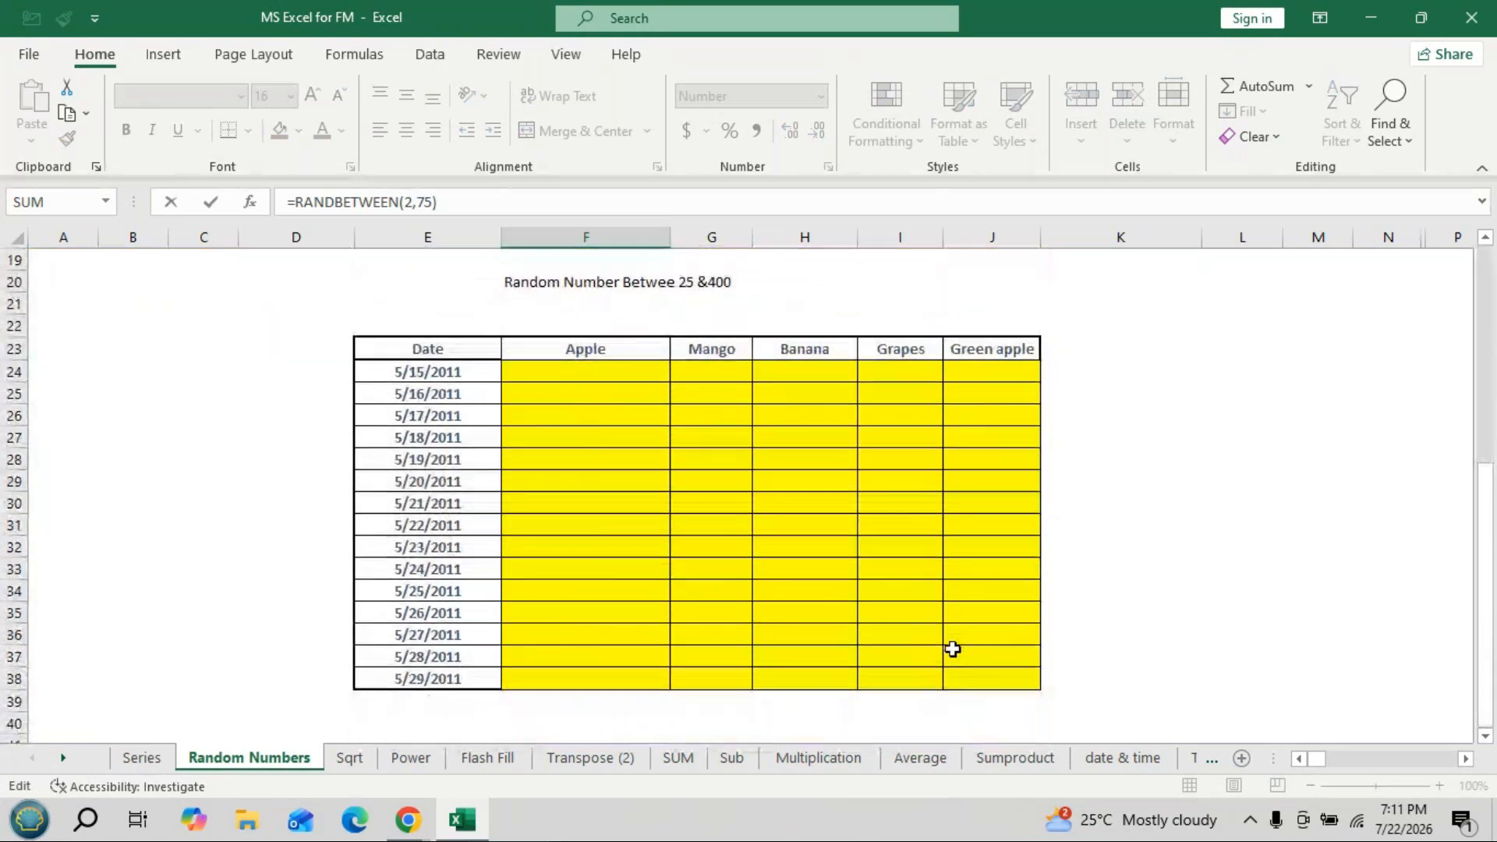
scroll(952, 651, up, 6)
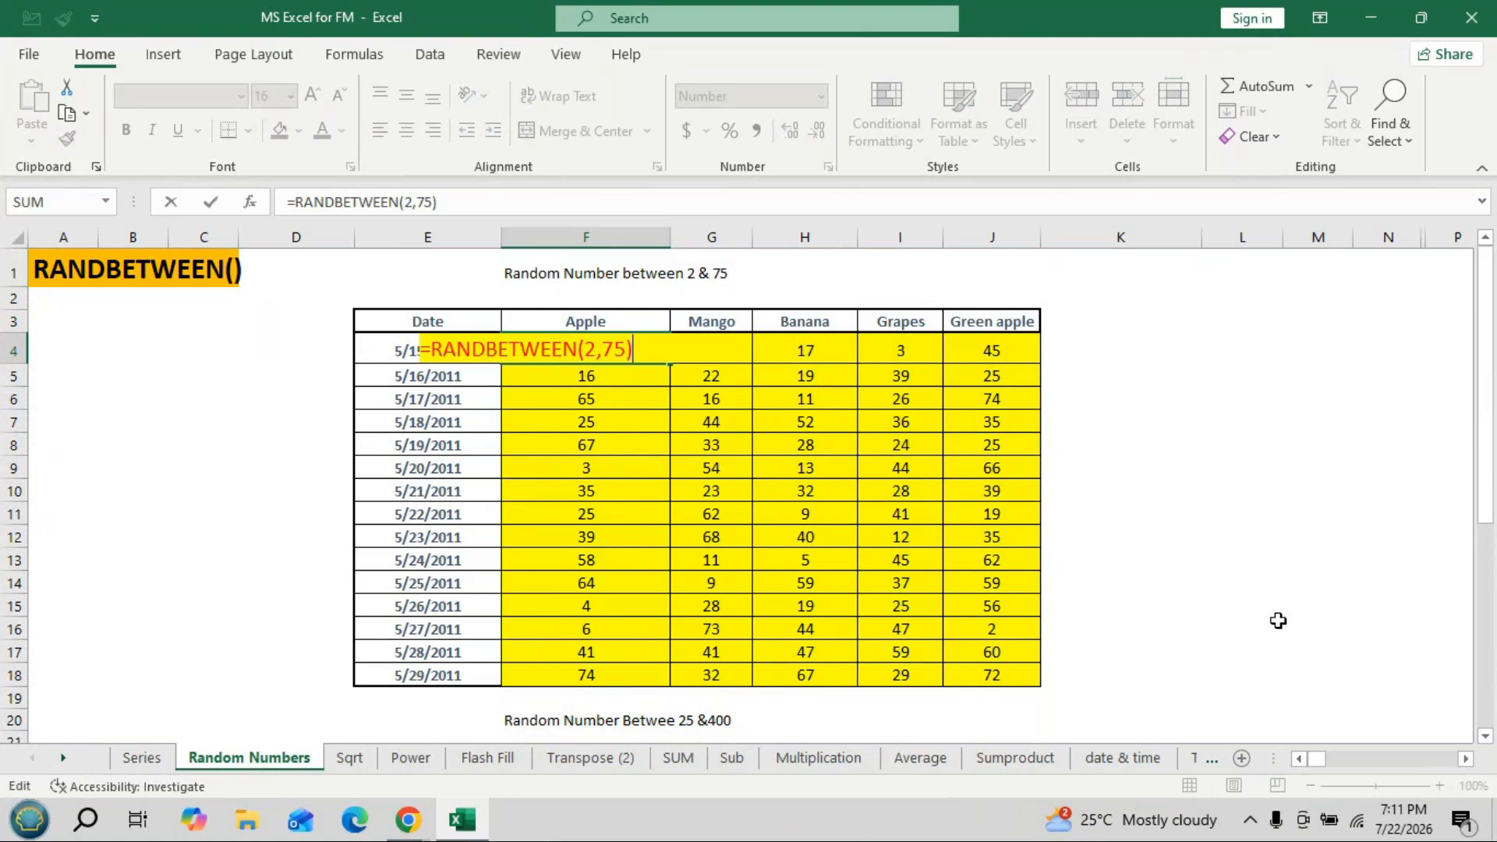
key(Return)
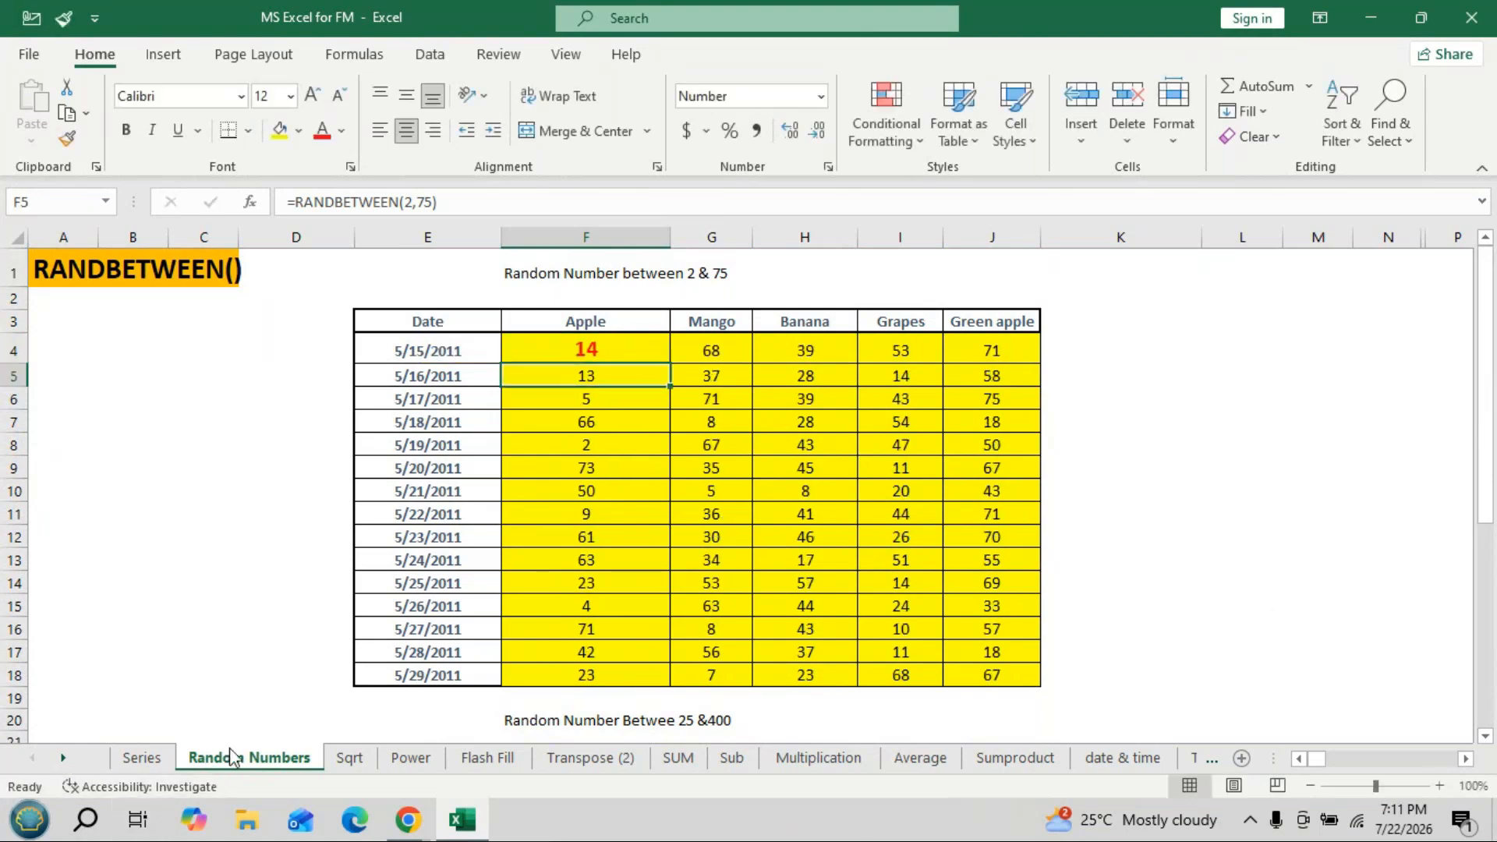
Switch to the Sqrt sheet and enter =SQRT(E5) in F5 to calculate the square root of 25.
click(350, 758)
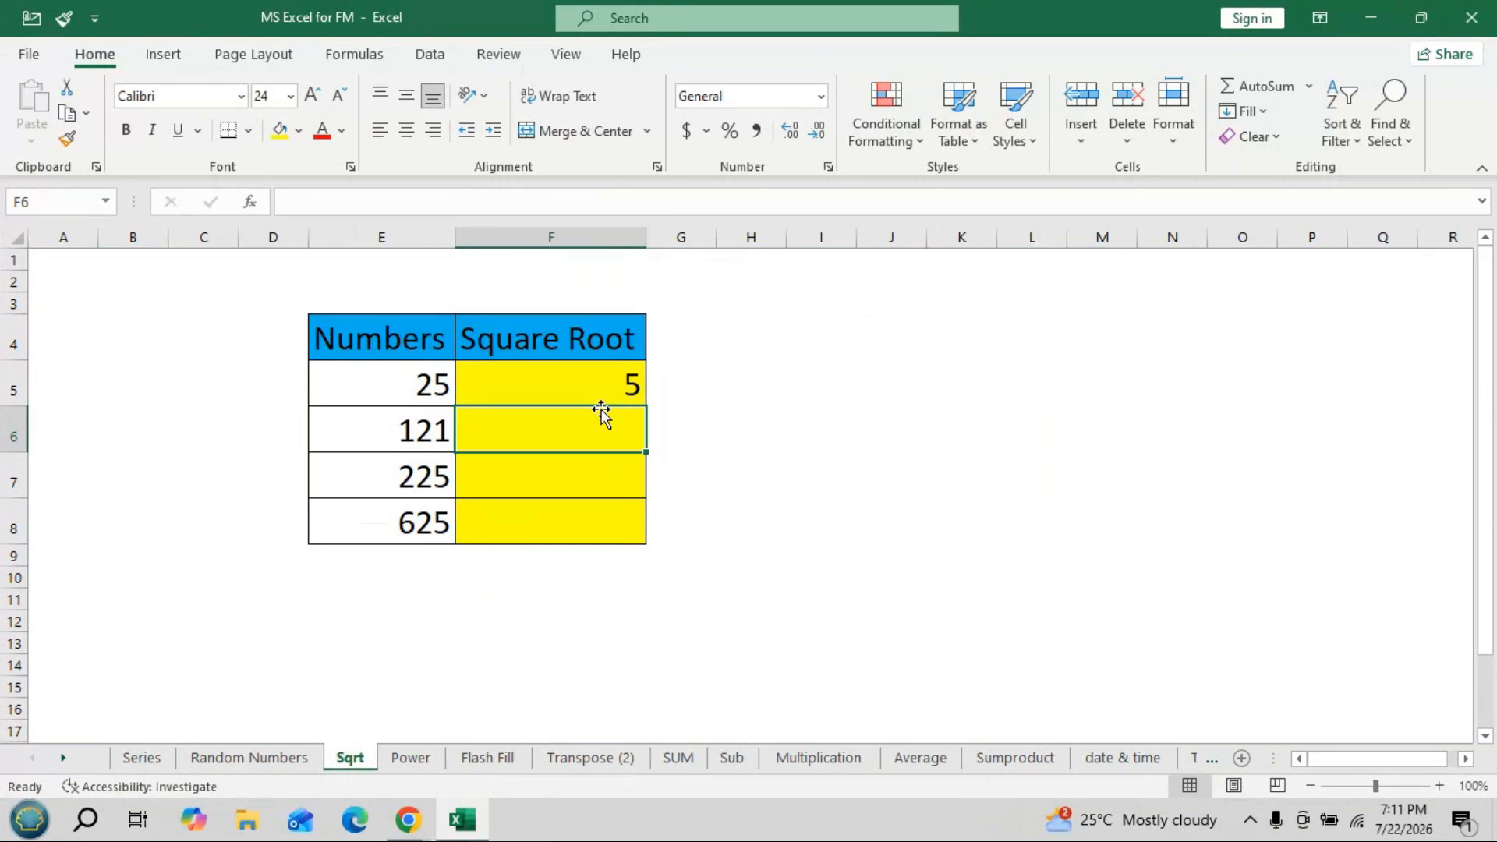
click(605, 378)
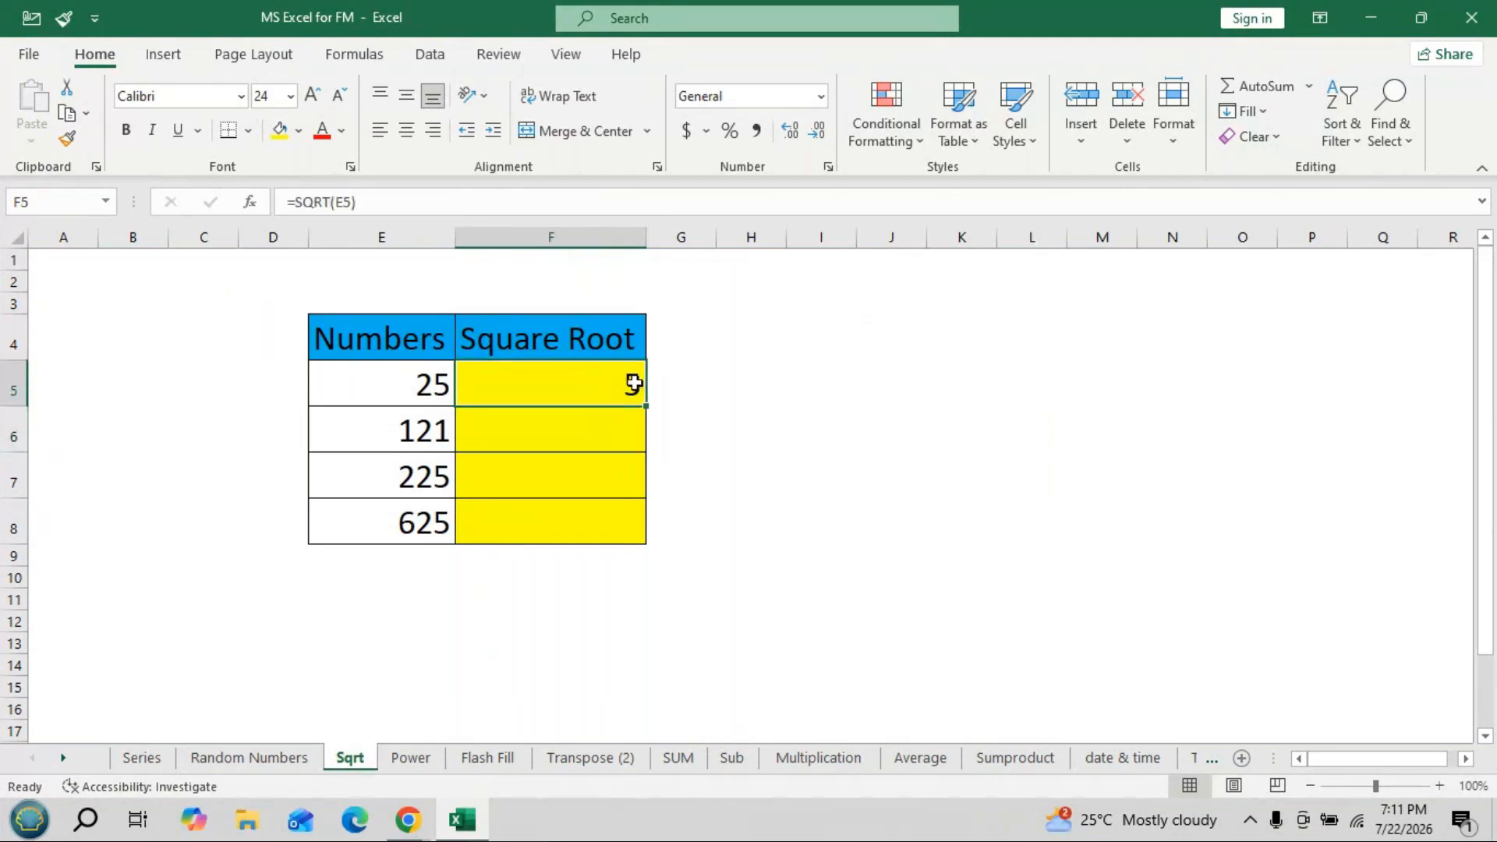
text(=sqrt)
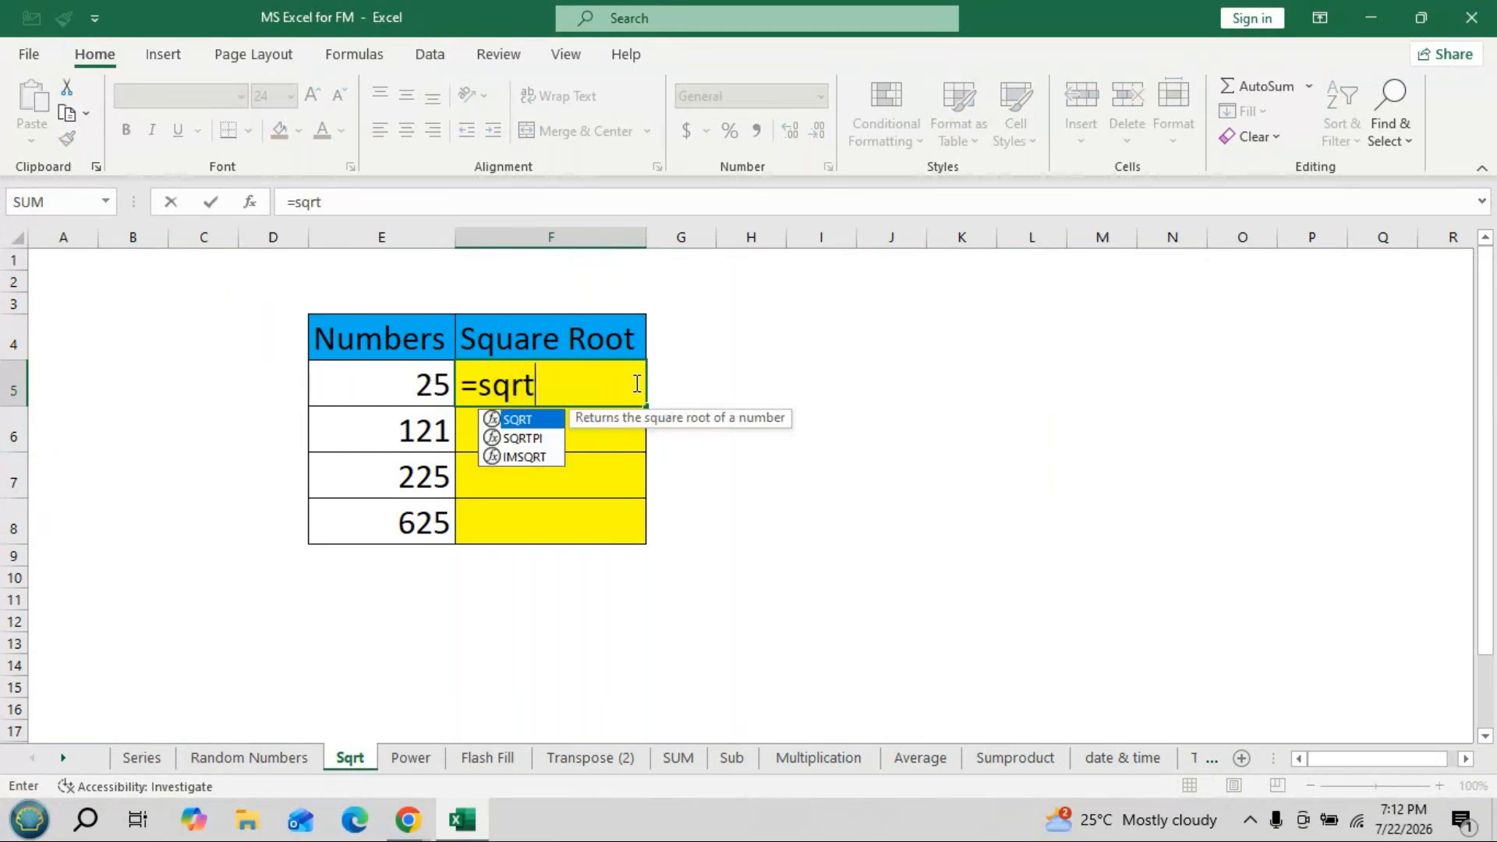
key(Tab)
key(Left)
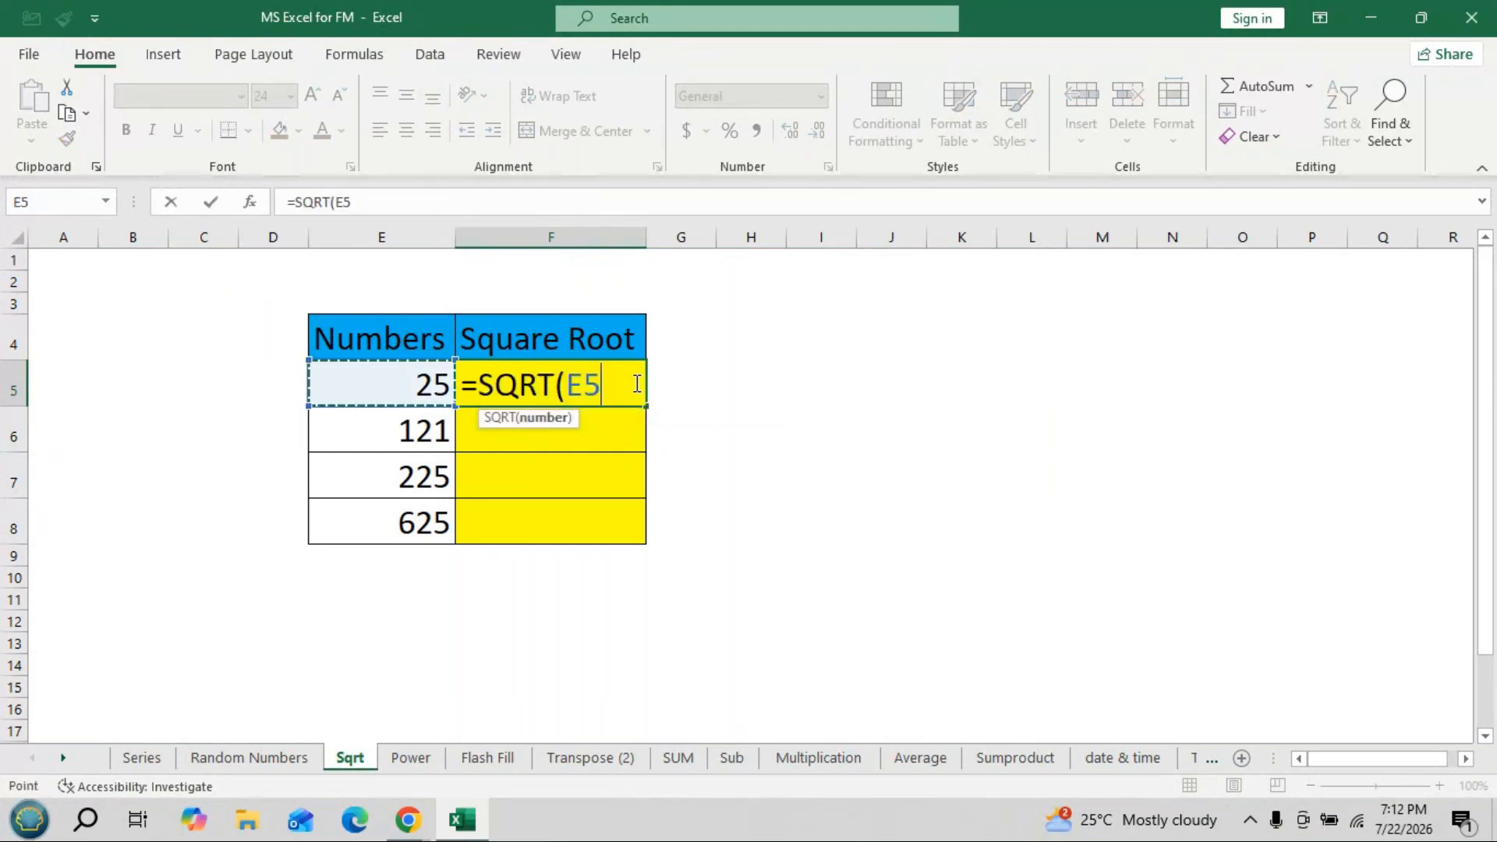
text())
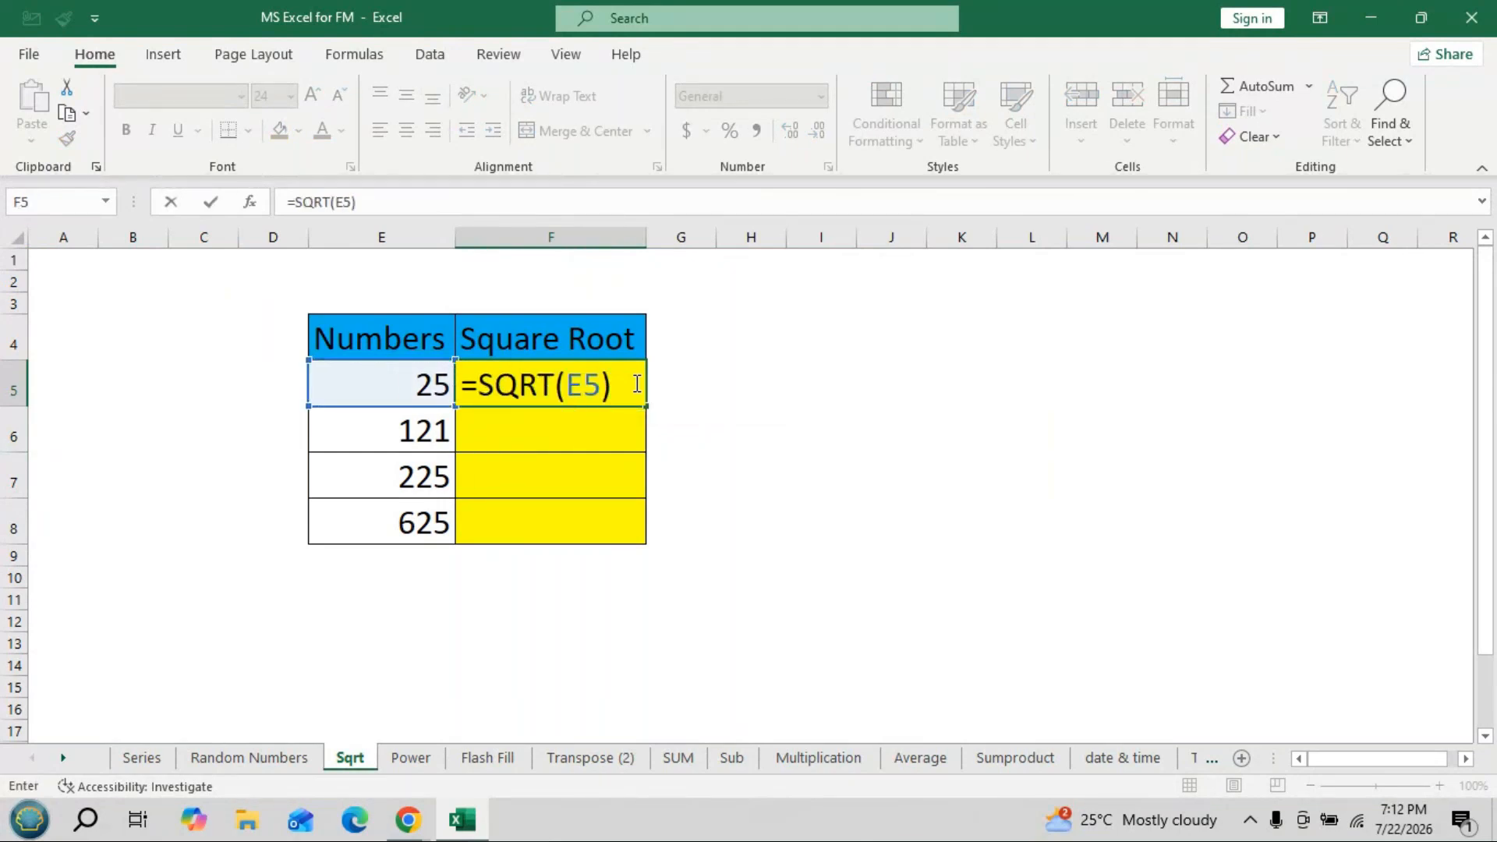
key(Return)
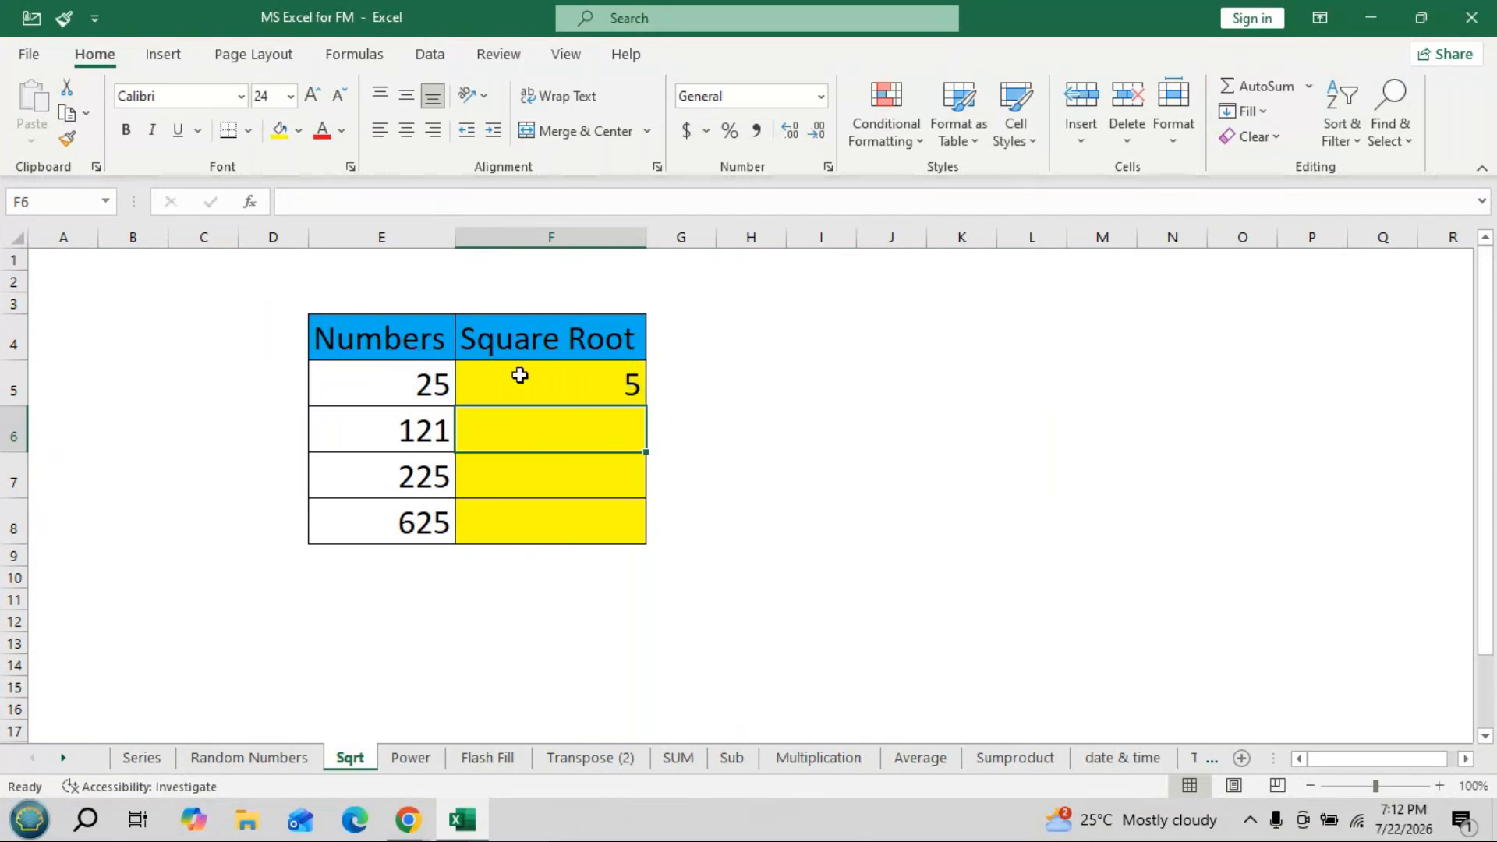
Enter =SQRT(E6) in F6 to calculate the square root of 121.
click(520, 375)
click(594, 444)
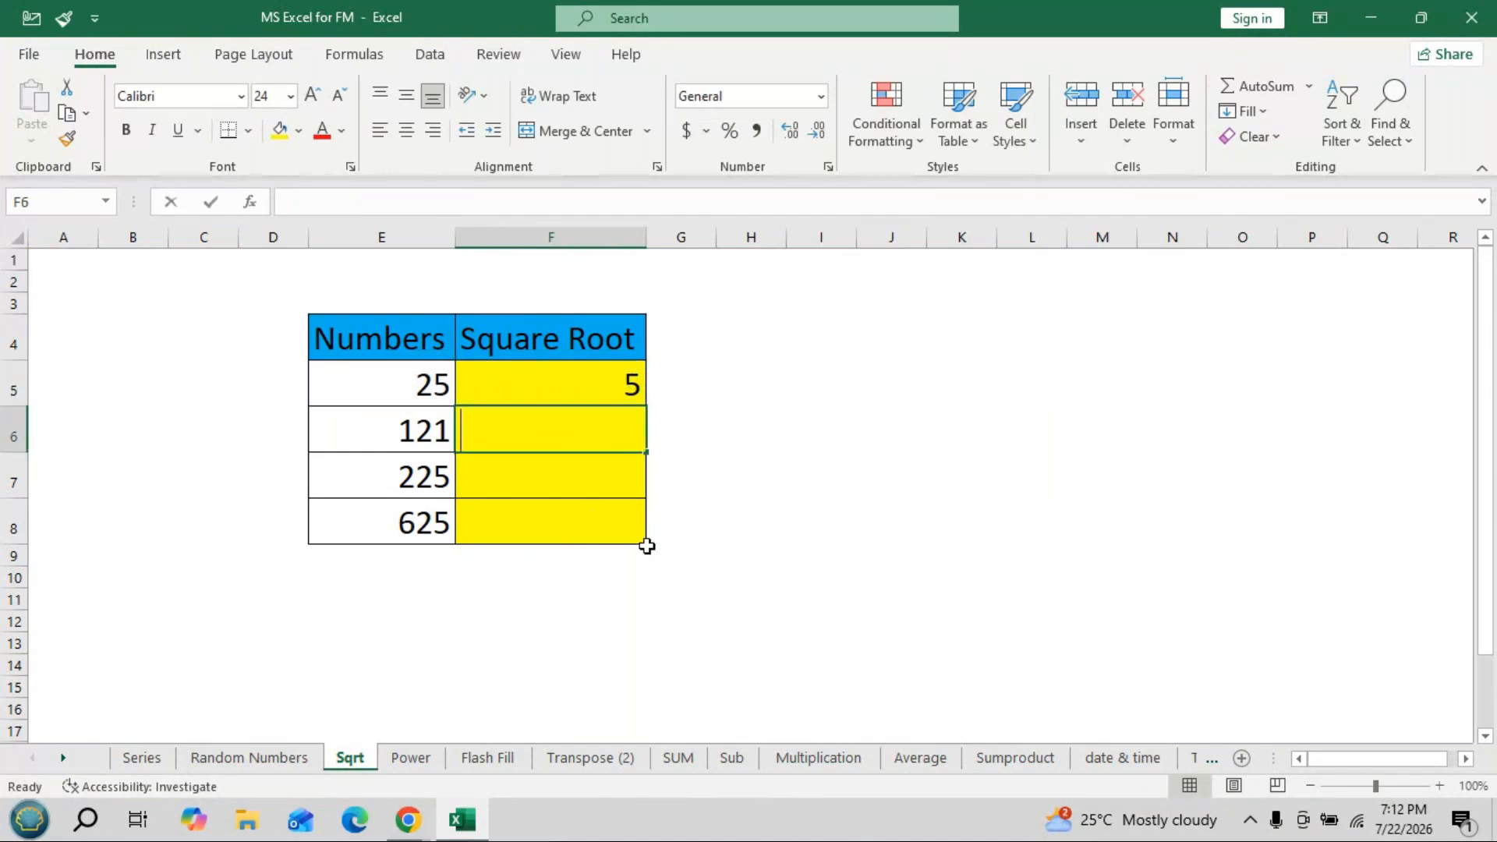
text(=sqrt)
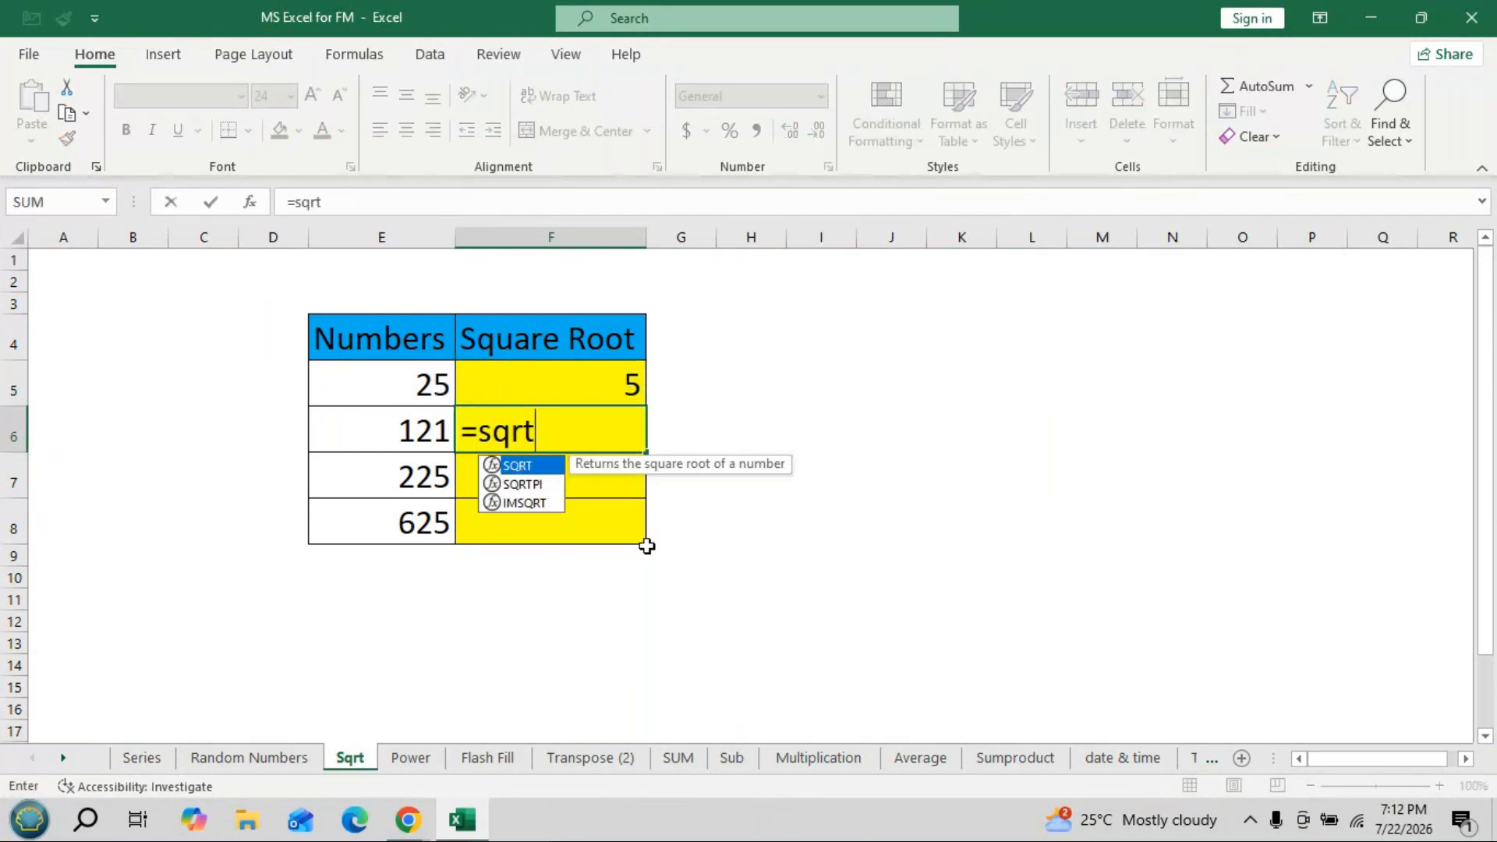
key(Tab)
key(Left)
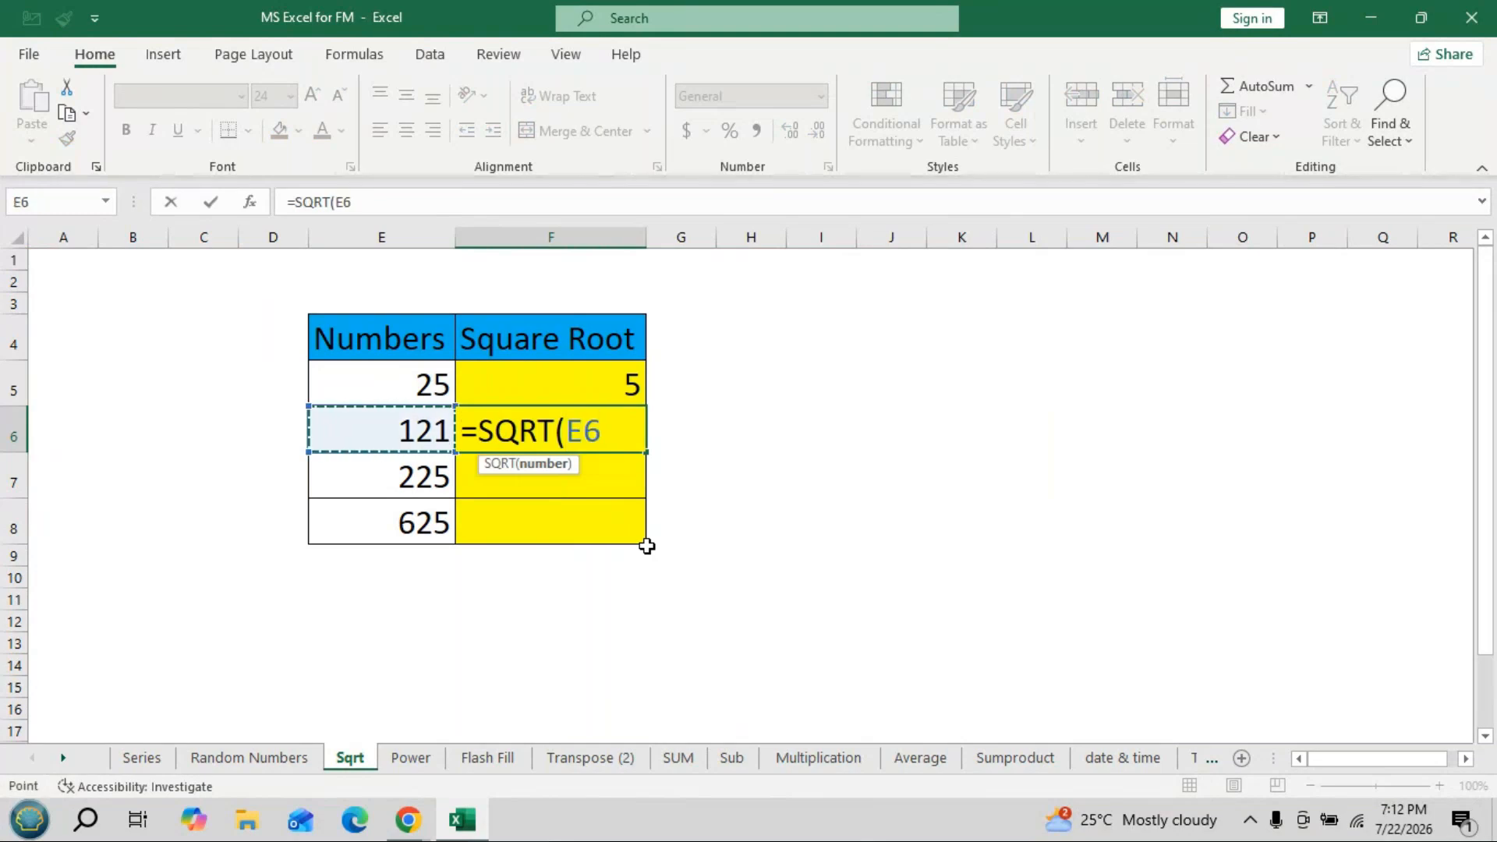
text())
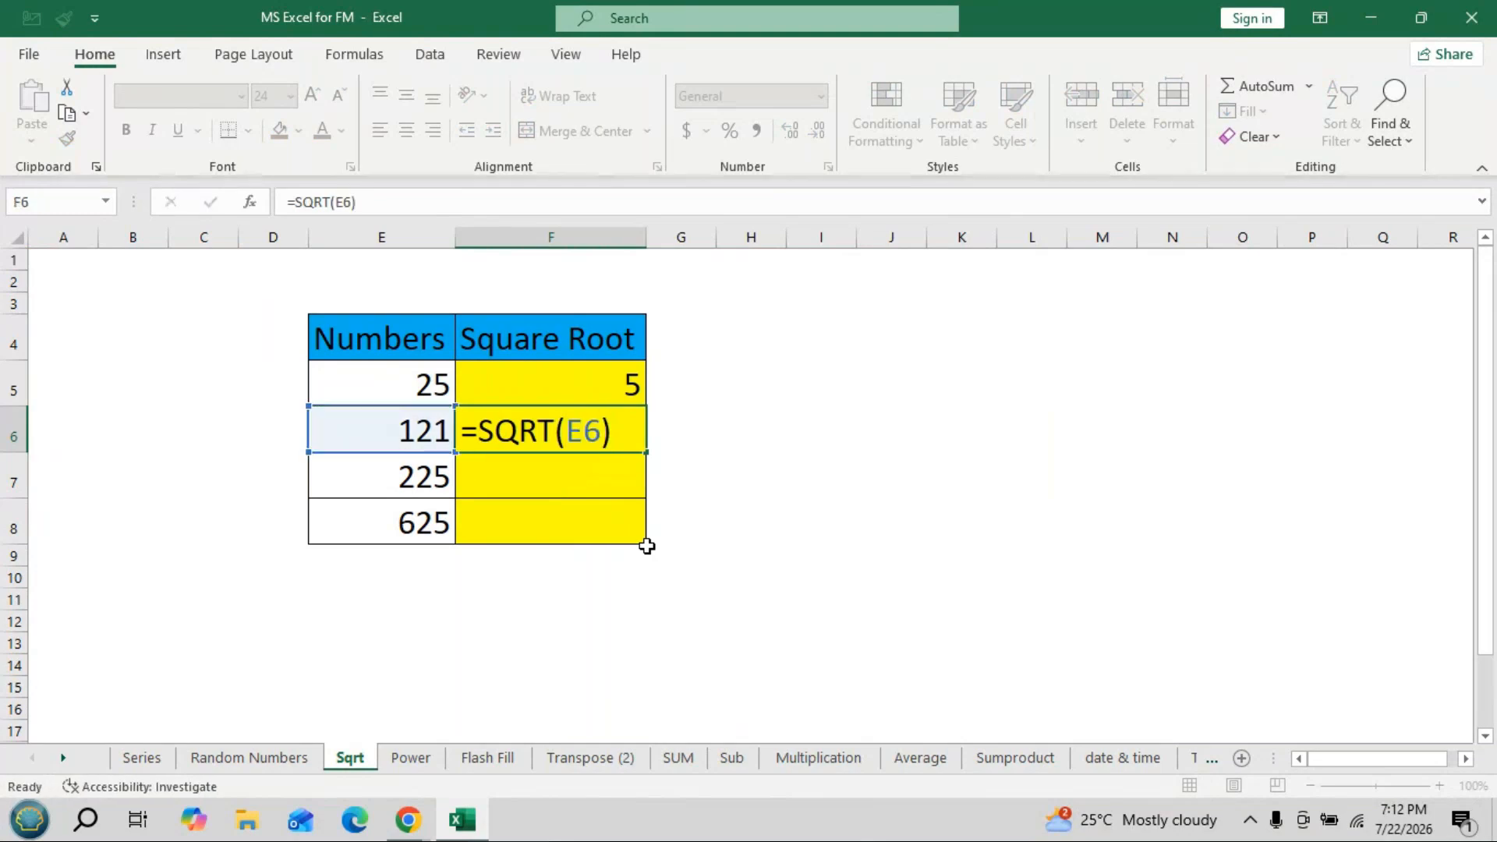
key(Return)
Display the SQRT formula inside F5 to review its cell reference, and leave it as it is.
key(Up)
key(Up)
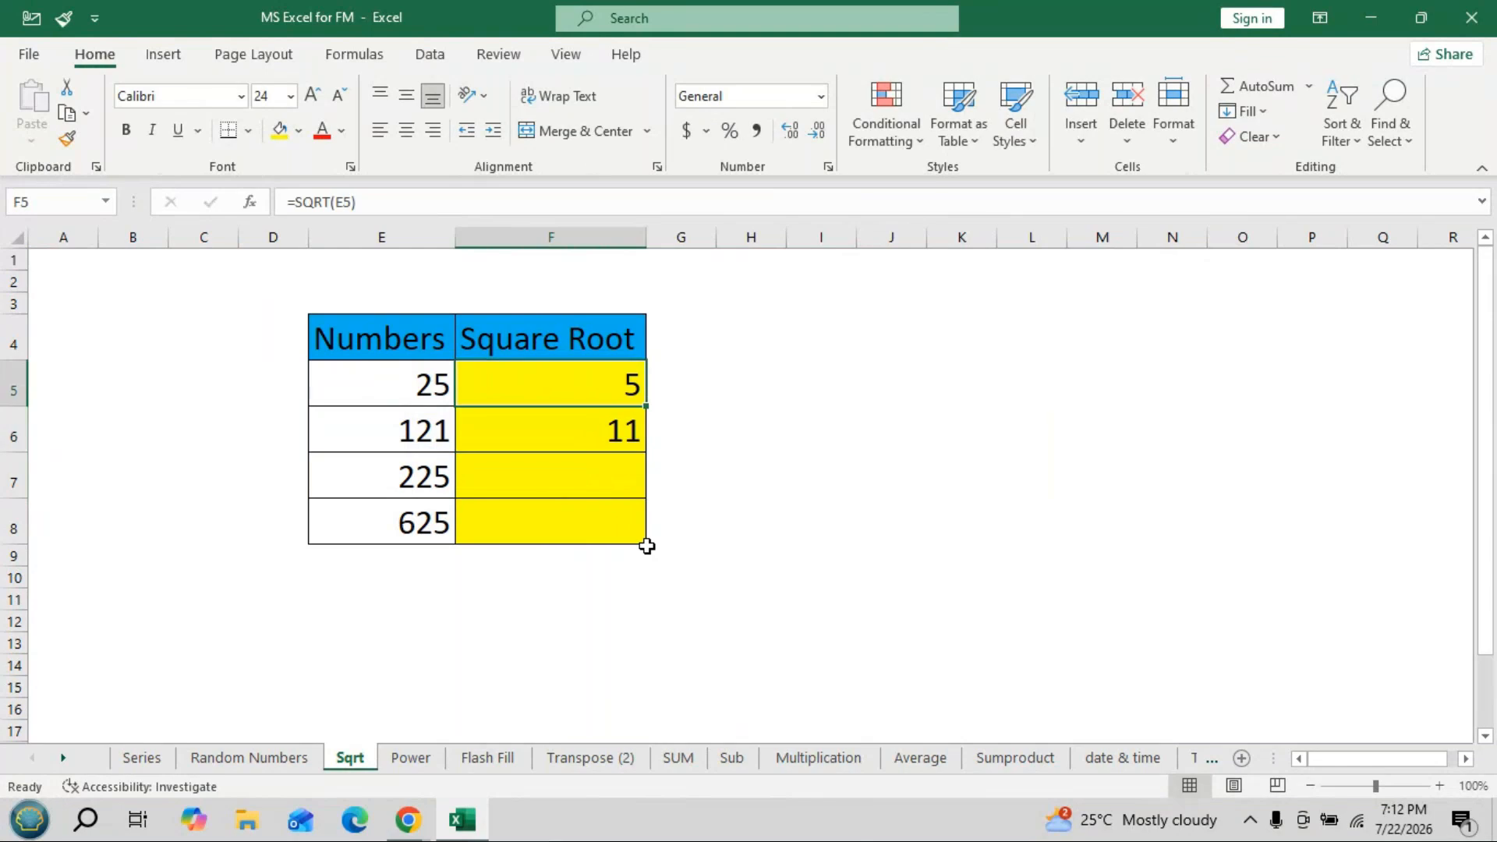
key(F2)
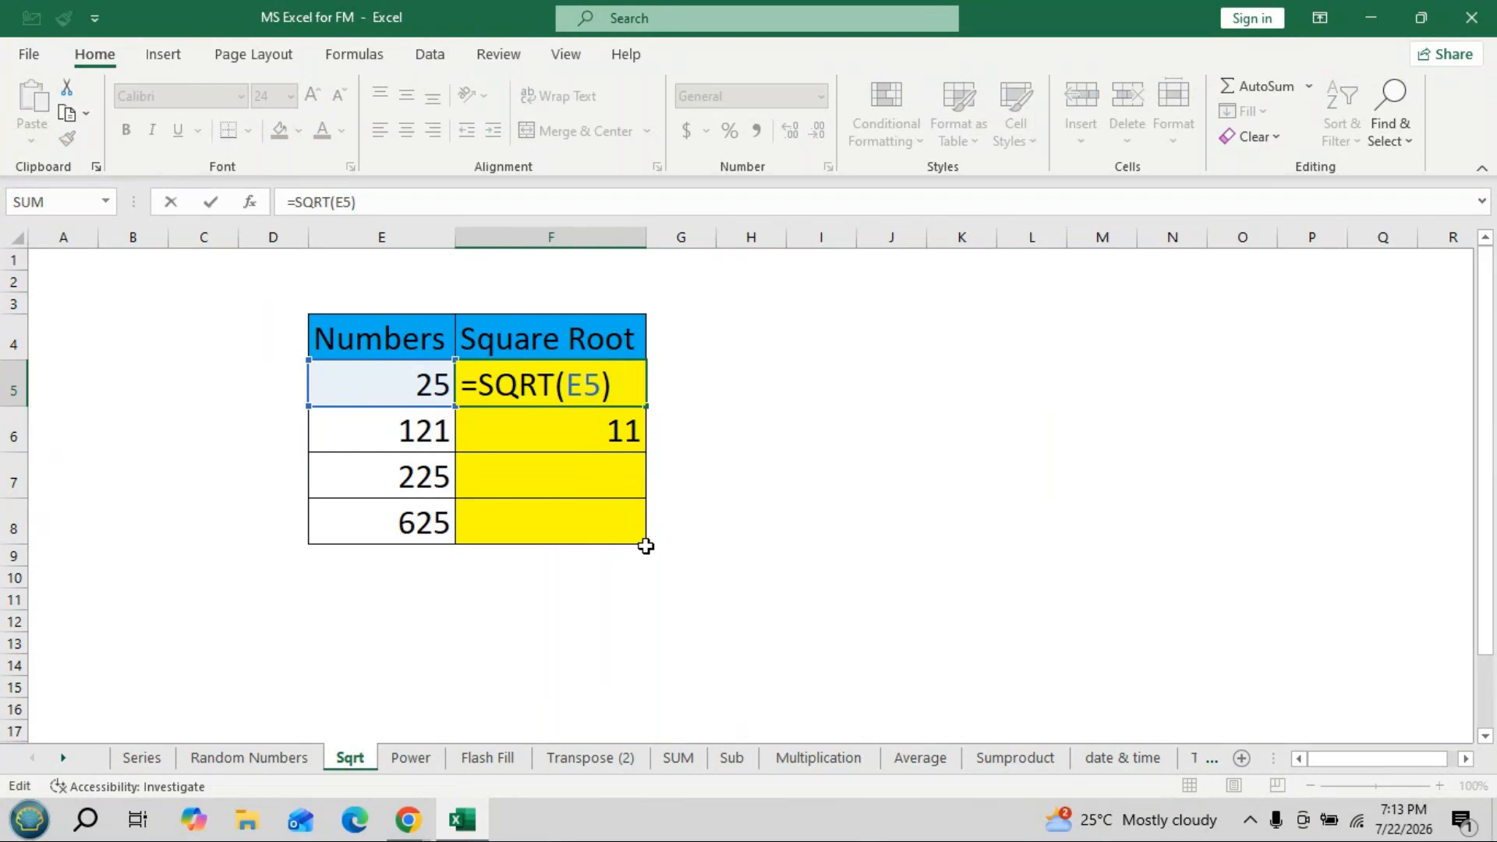
key(Return)
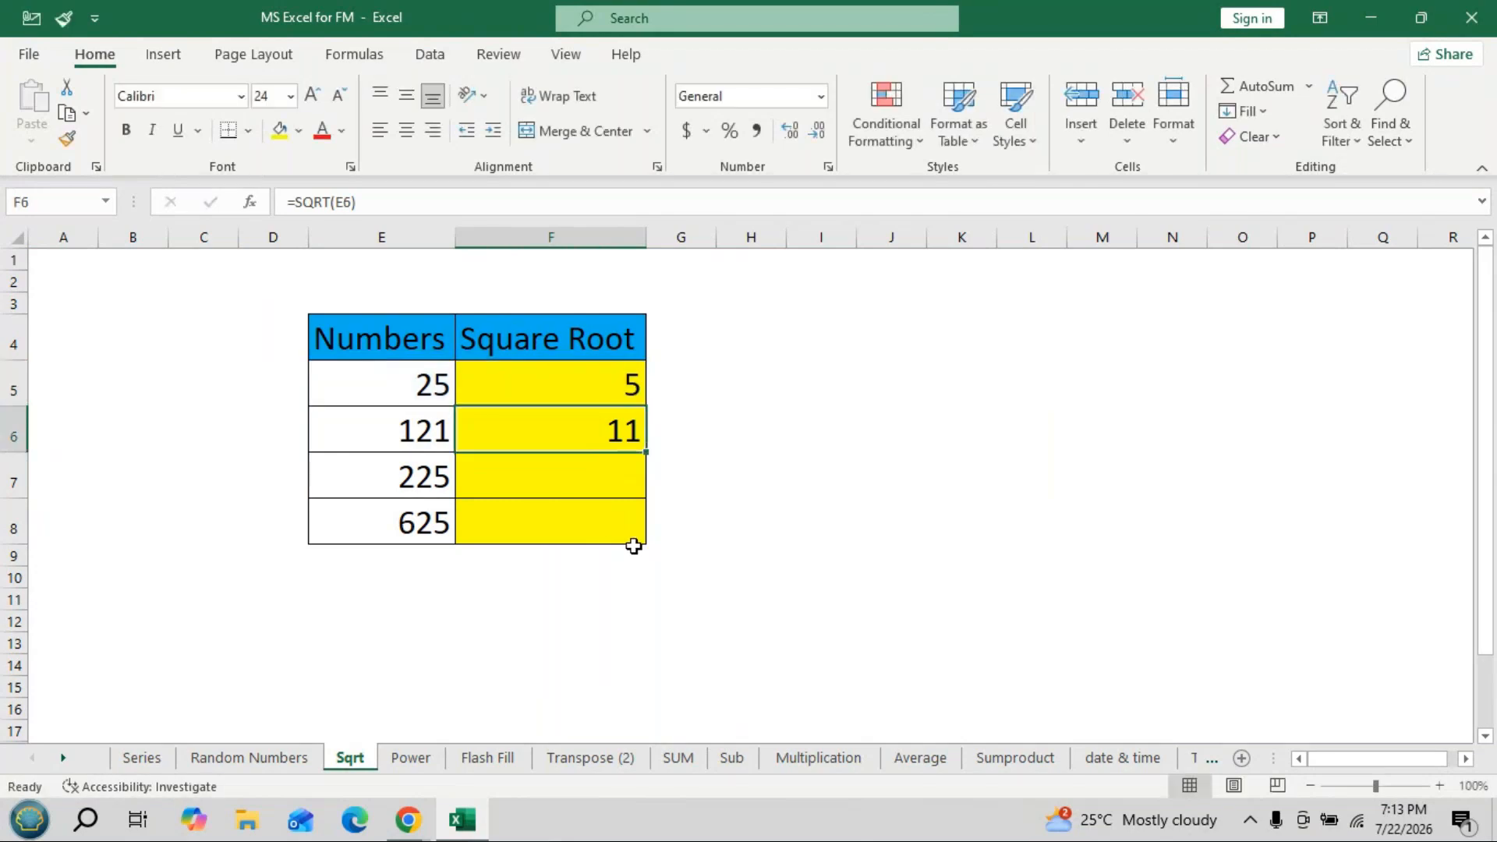
Switch to the Power sheet and format E5, beside the caret example, with red text at size 16.
click(409, 760)
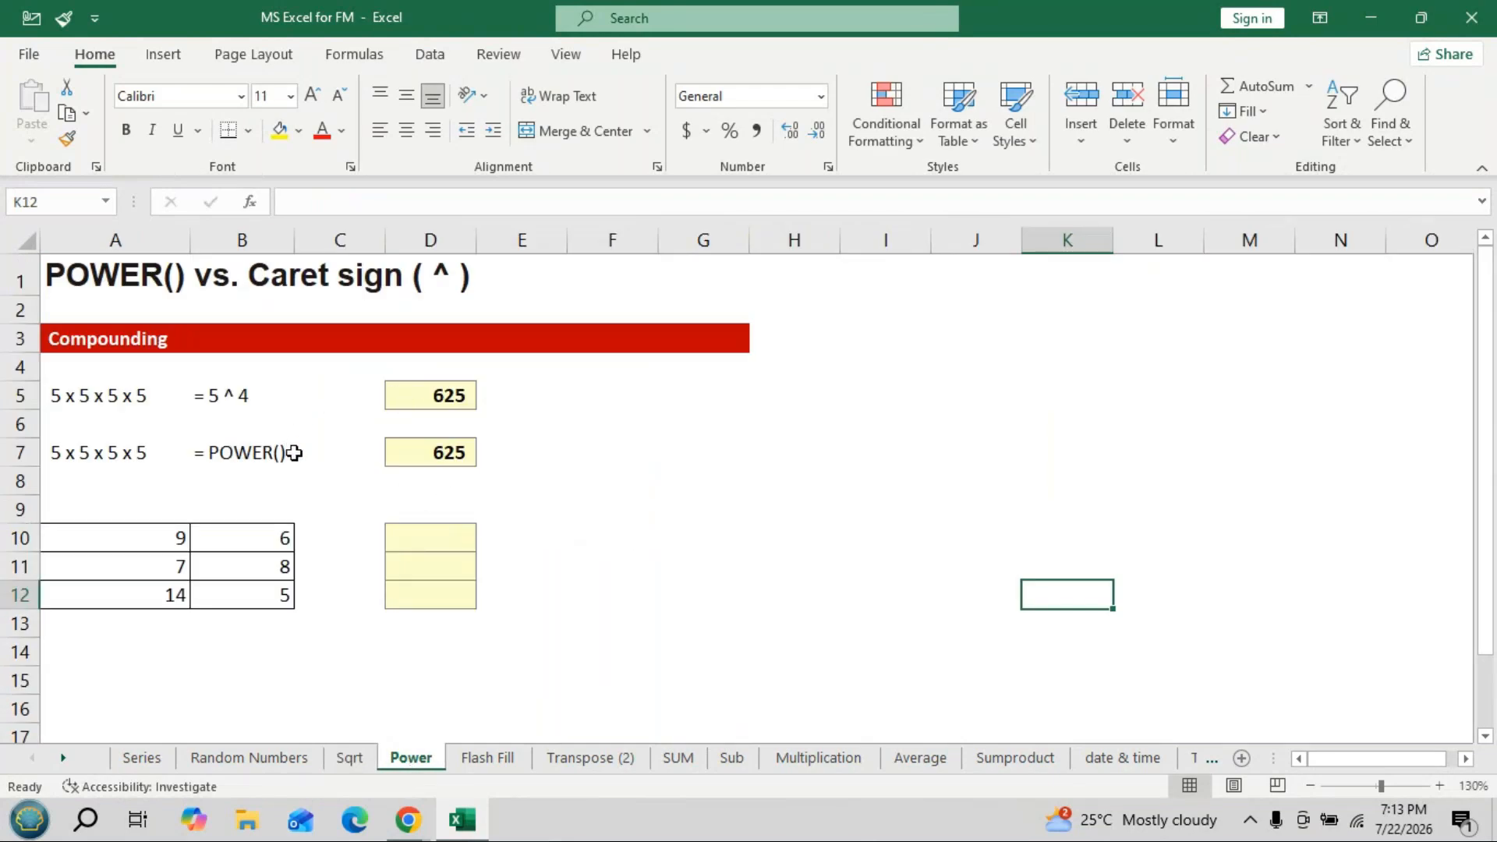
click(525, 393)
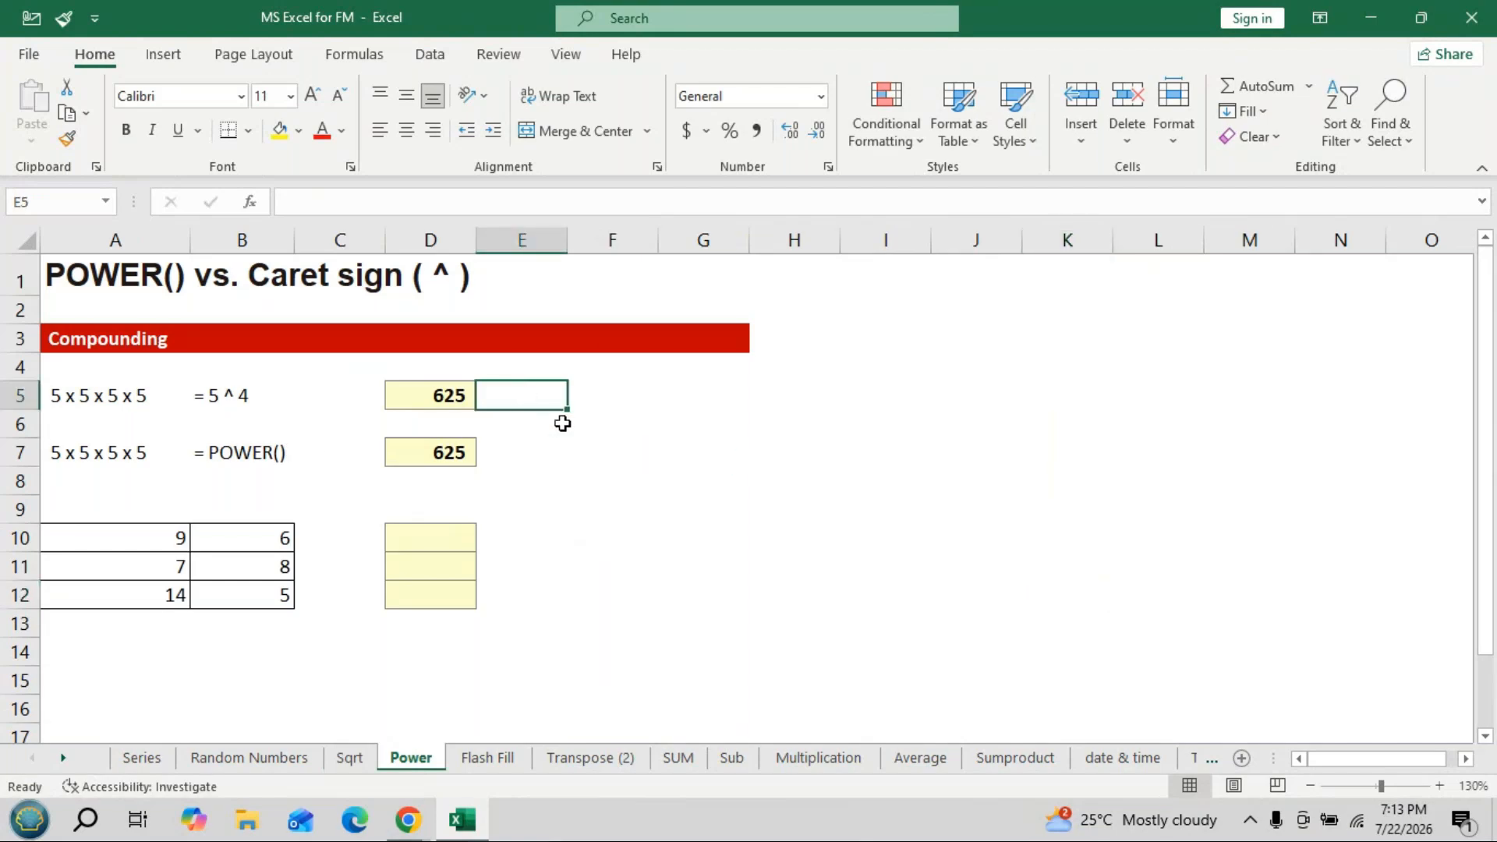
click(314, 96)
click(314, 96)
click(314, 96)
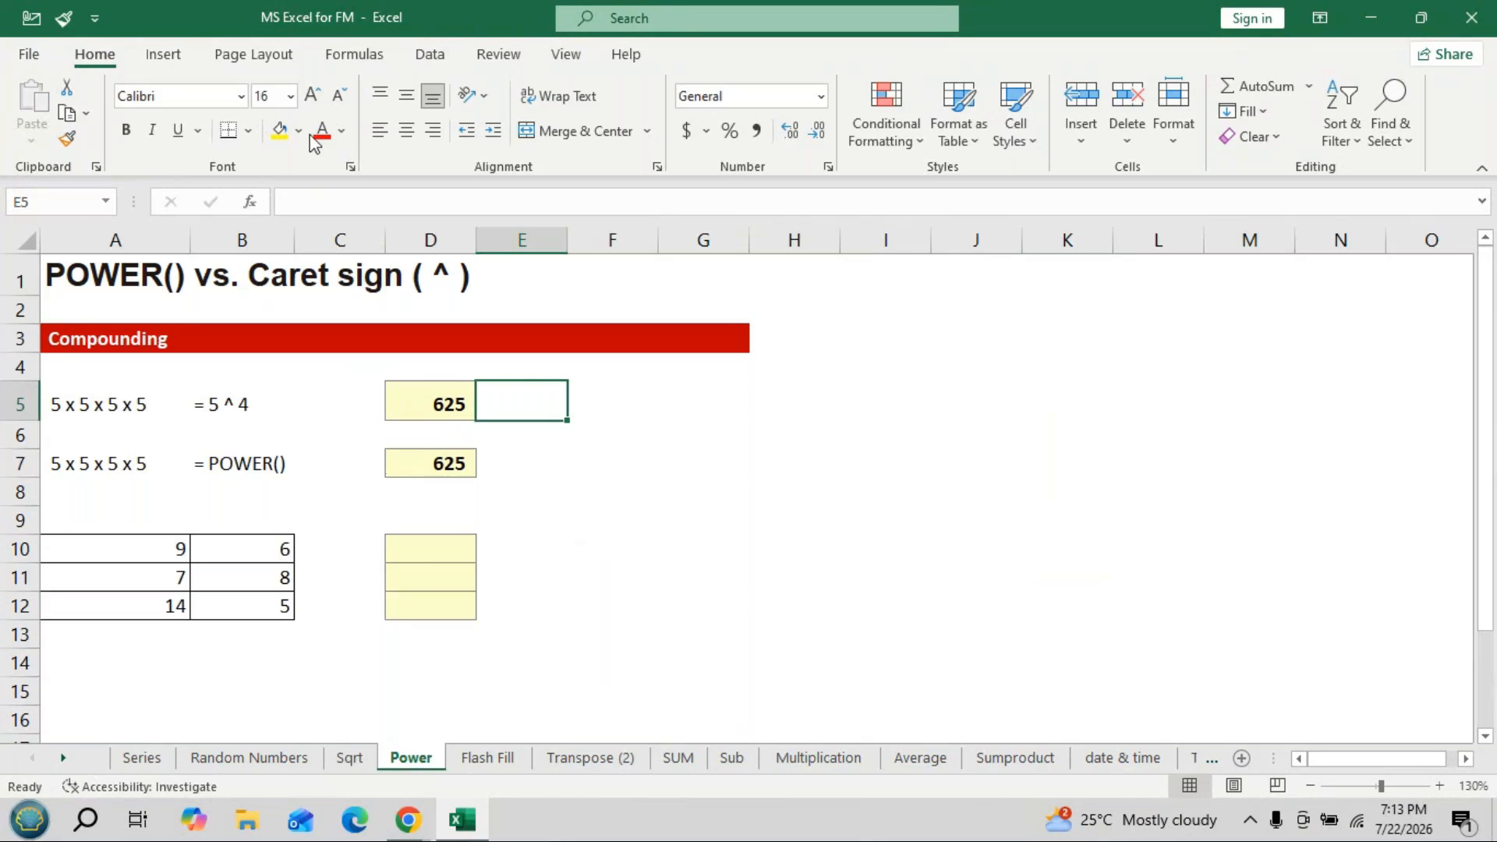
Copy the formatting of E5 to E7 beside the POWER() example using Format Painter.
click(523, 468)
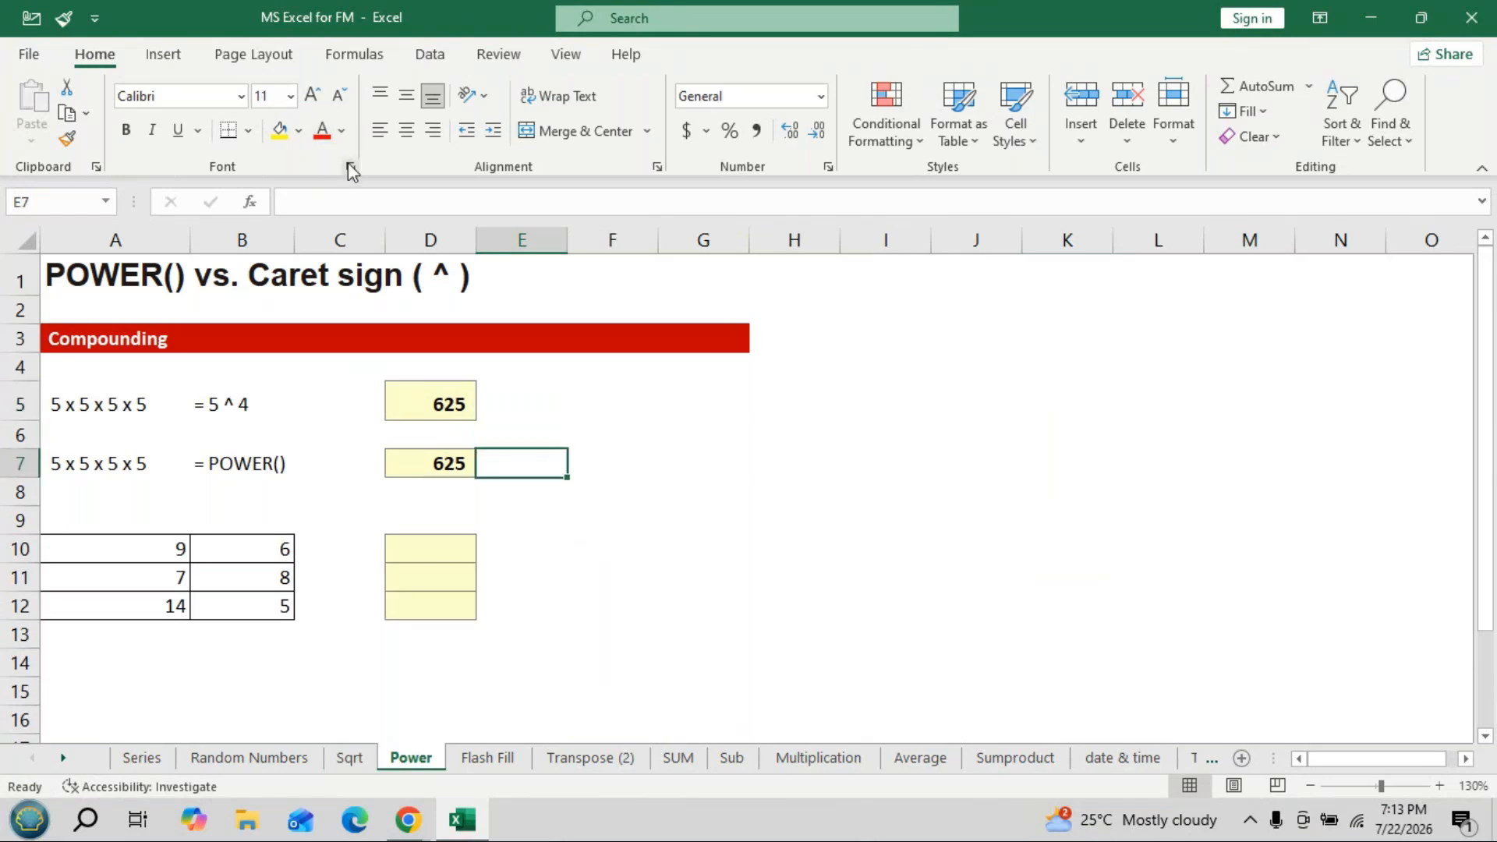
click(522, 402)
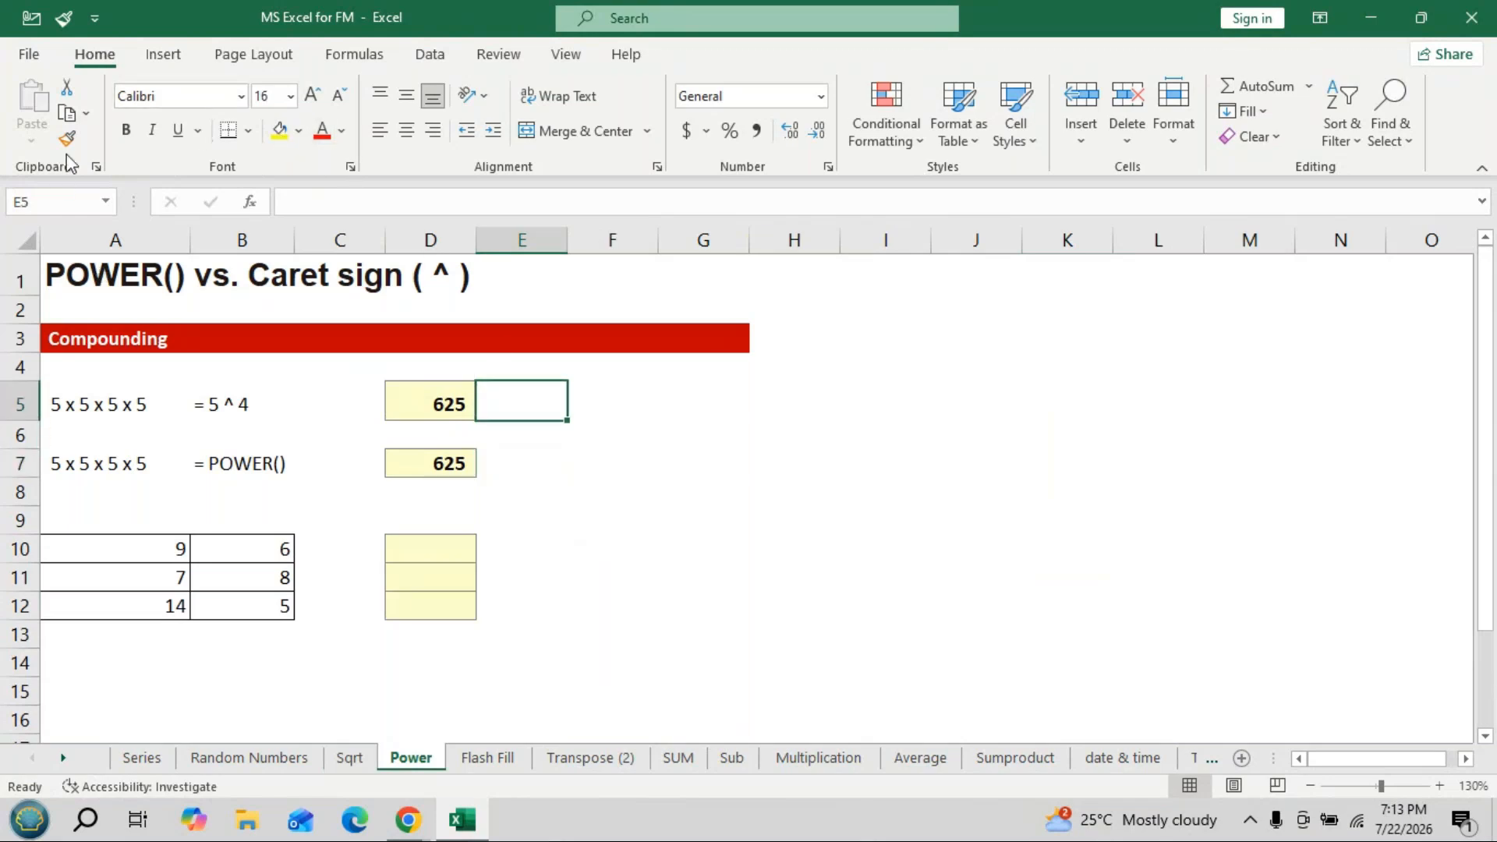
key(alt+2)
click(509, 458)
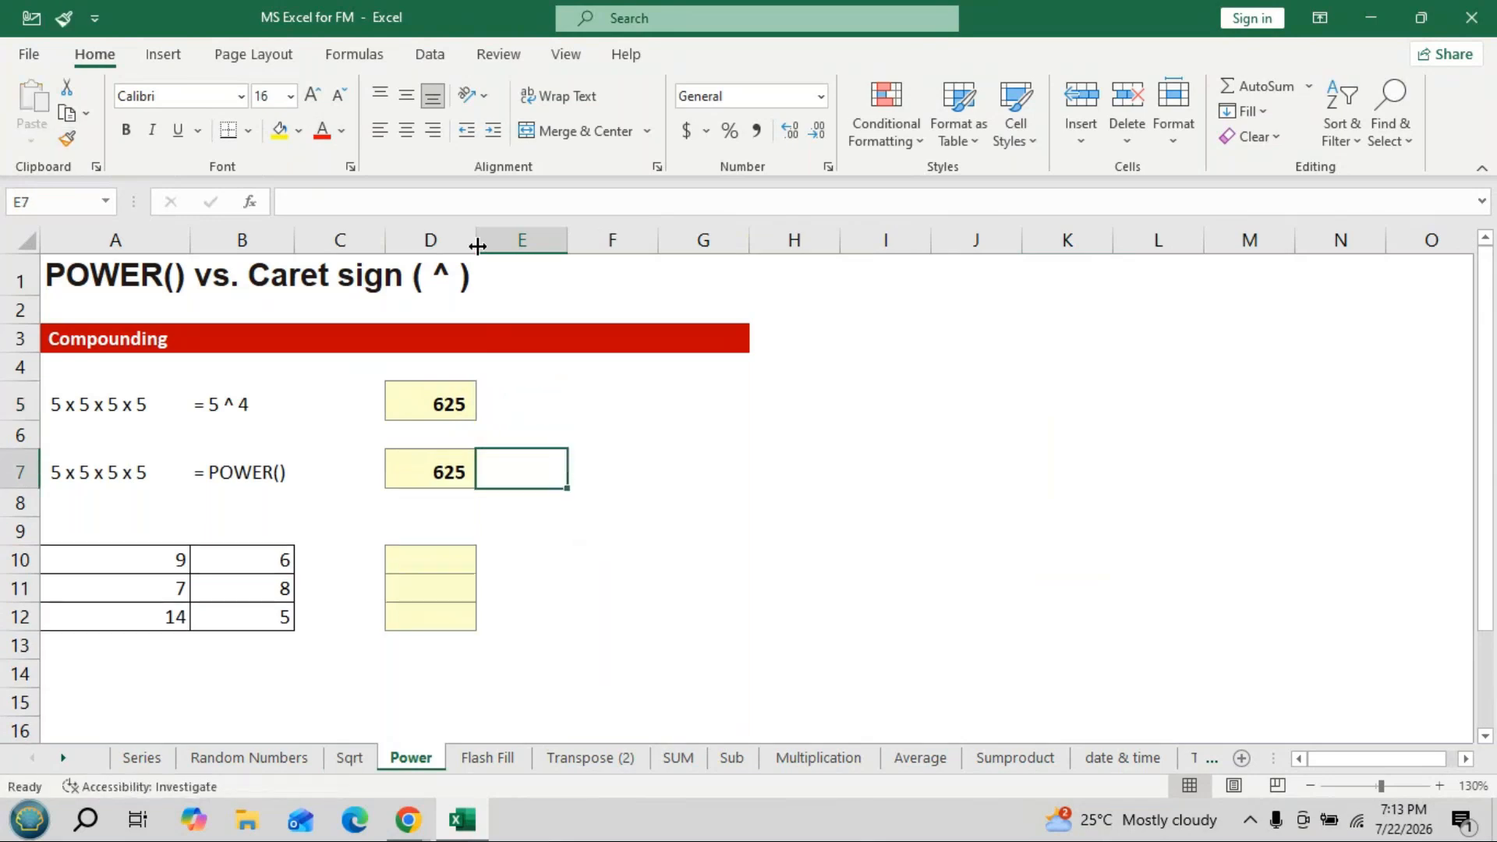
Enter =5^4 in E5 to raise 5 to the fourth power with the caret sign.
click(541, 407)
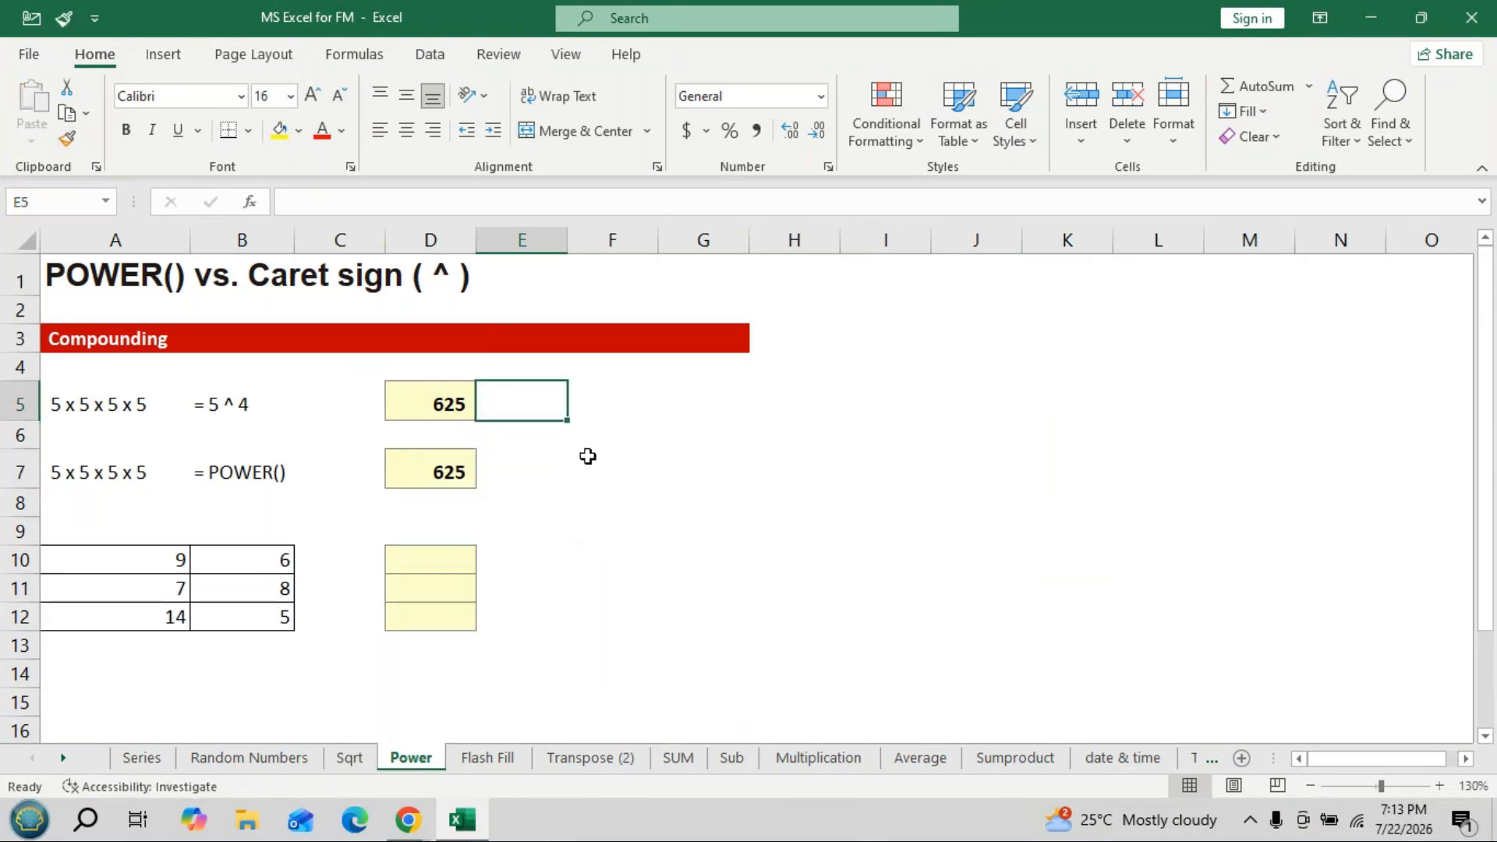
text(=)
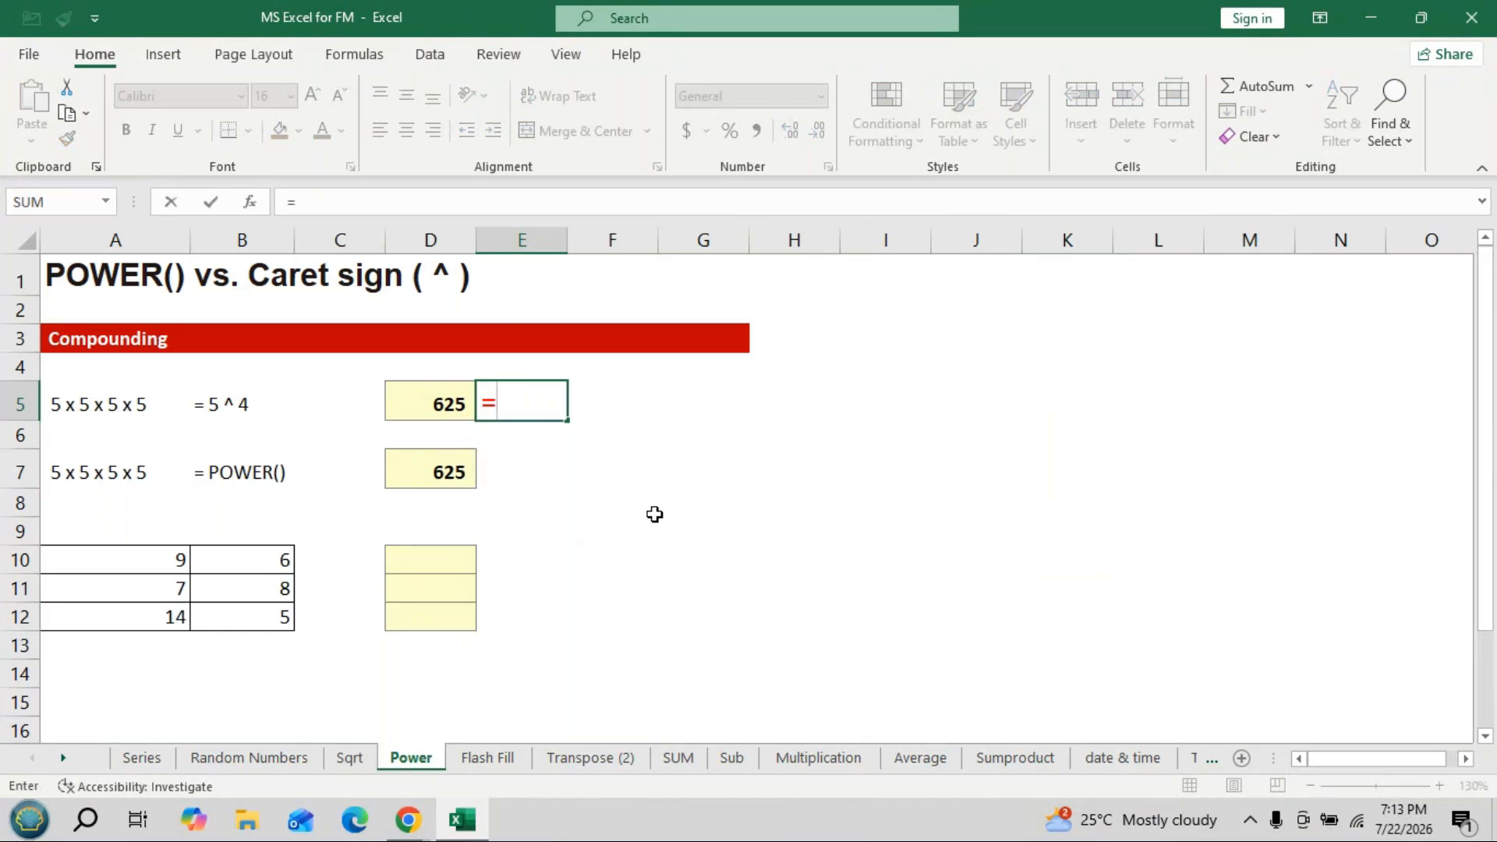
text(5)
text(^4)
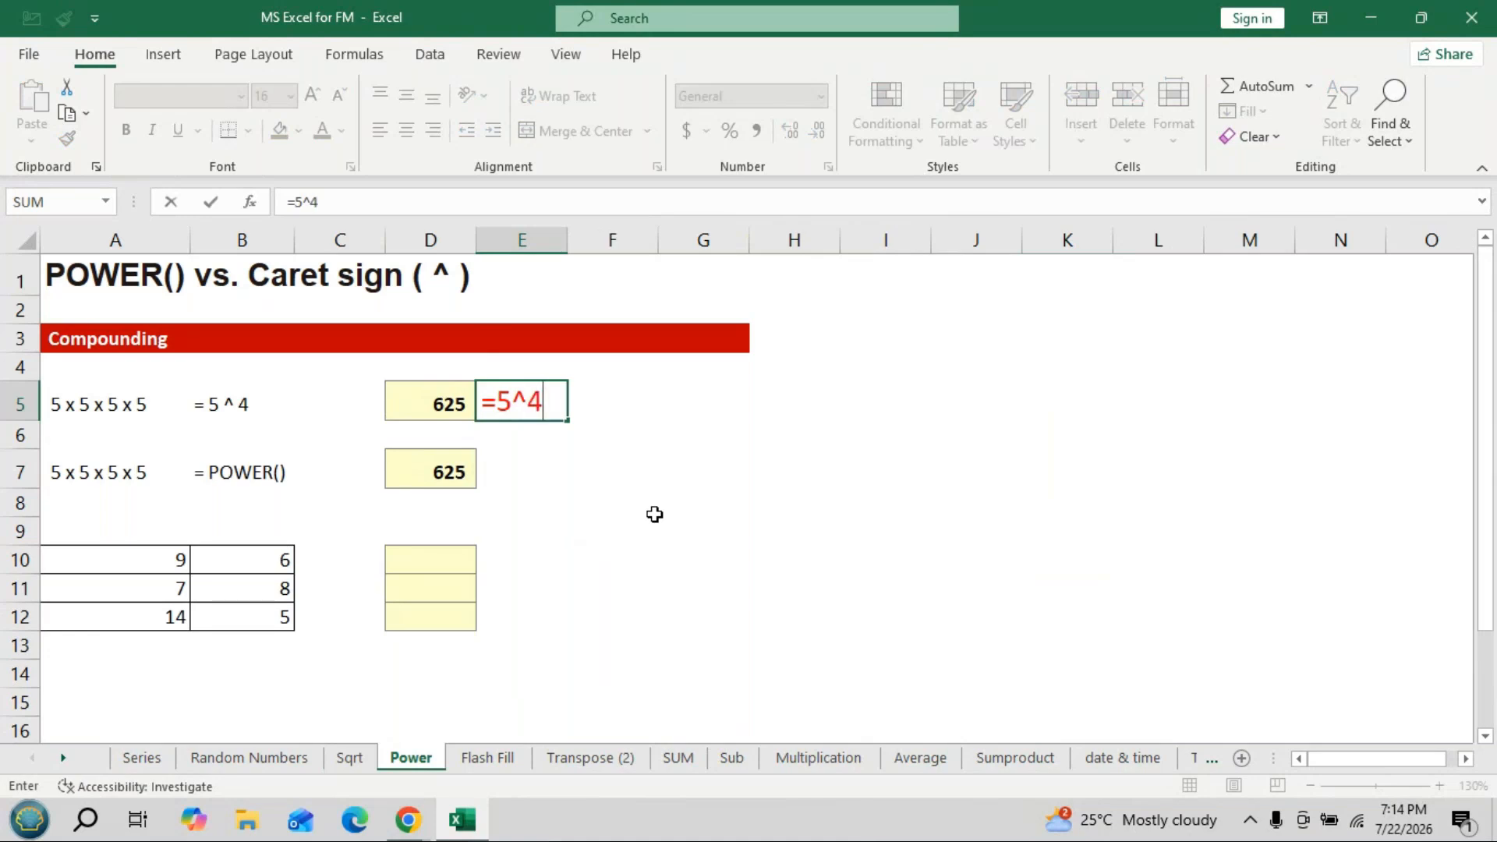
key(Return)
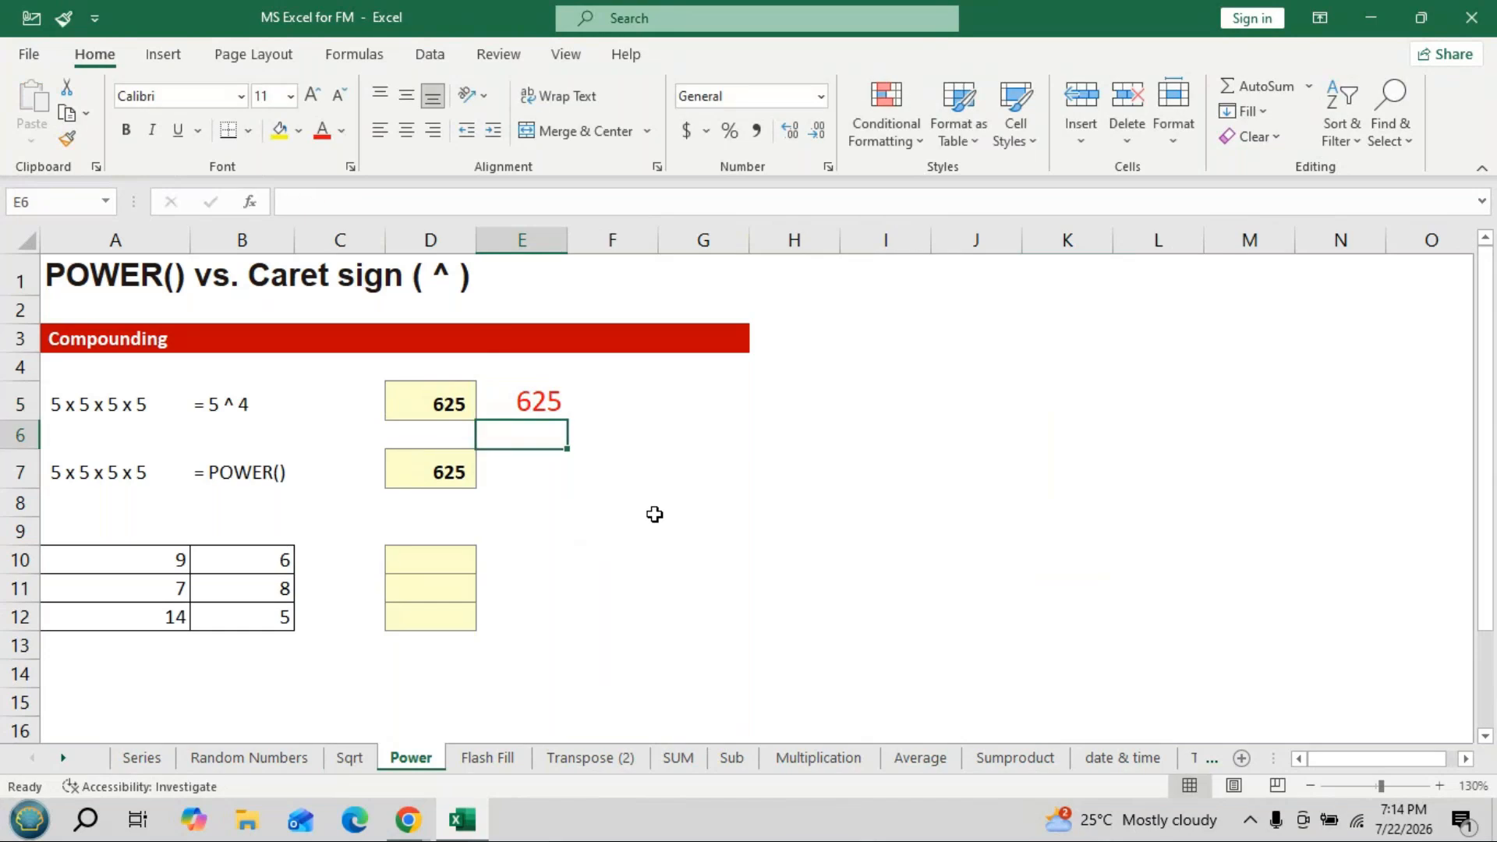
Enter =POWER(5,4) in E7 to calculate the same power with the POWER function, and select E5.
key(Down)
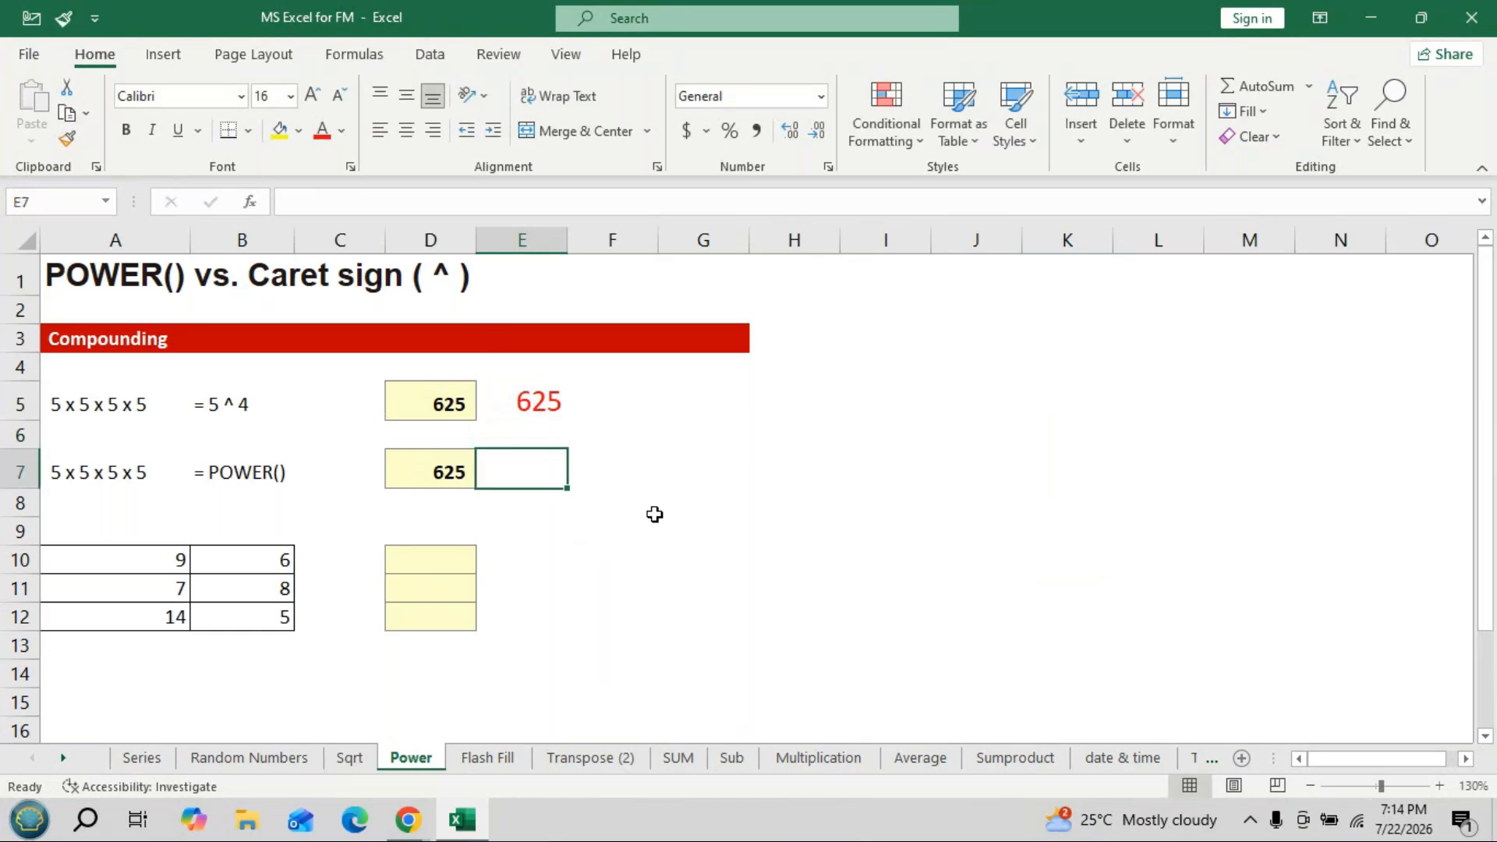
text(=power)
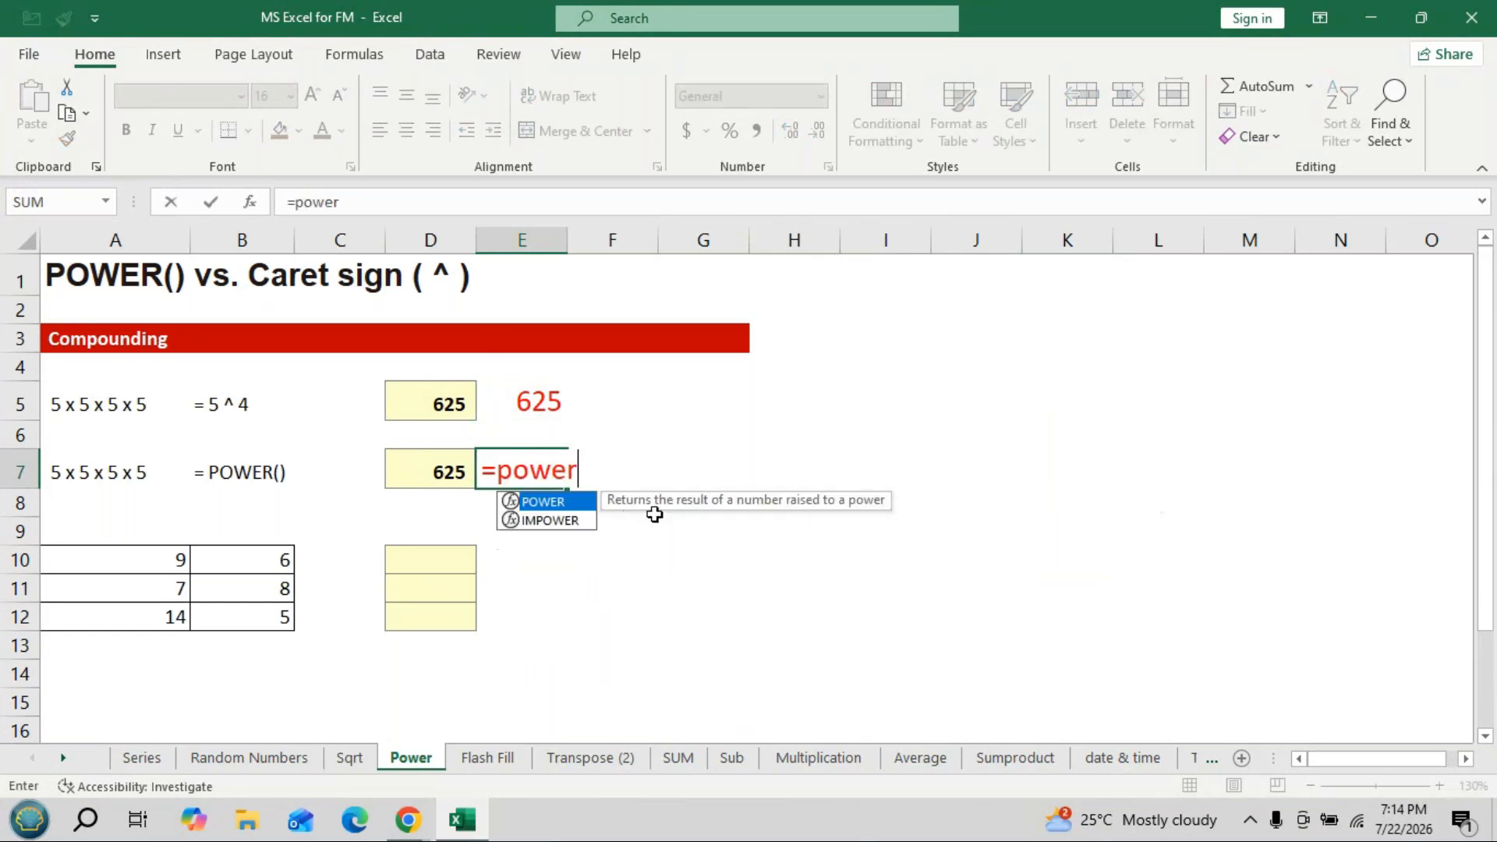
key(Tab)
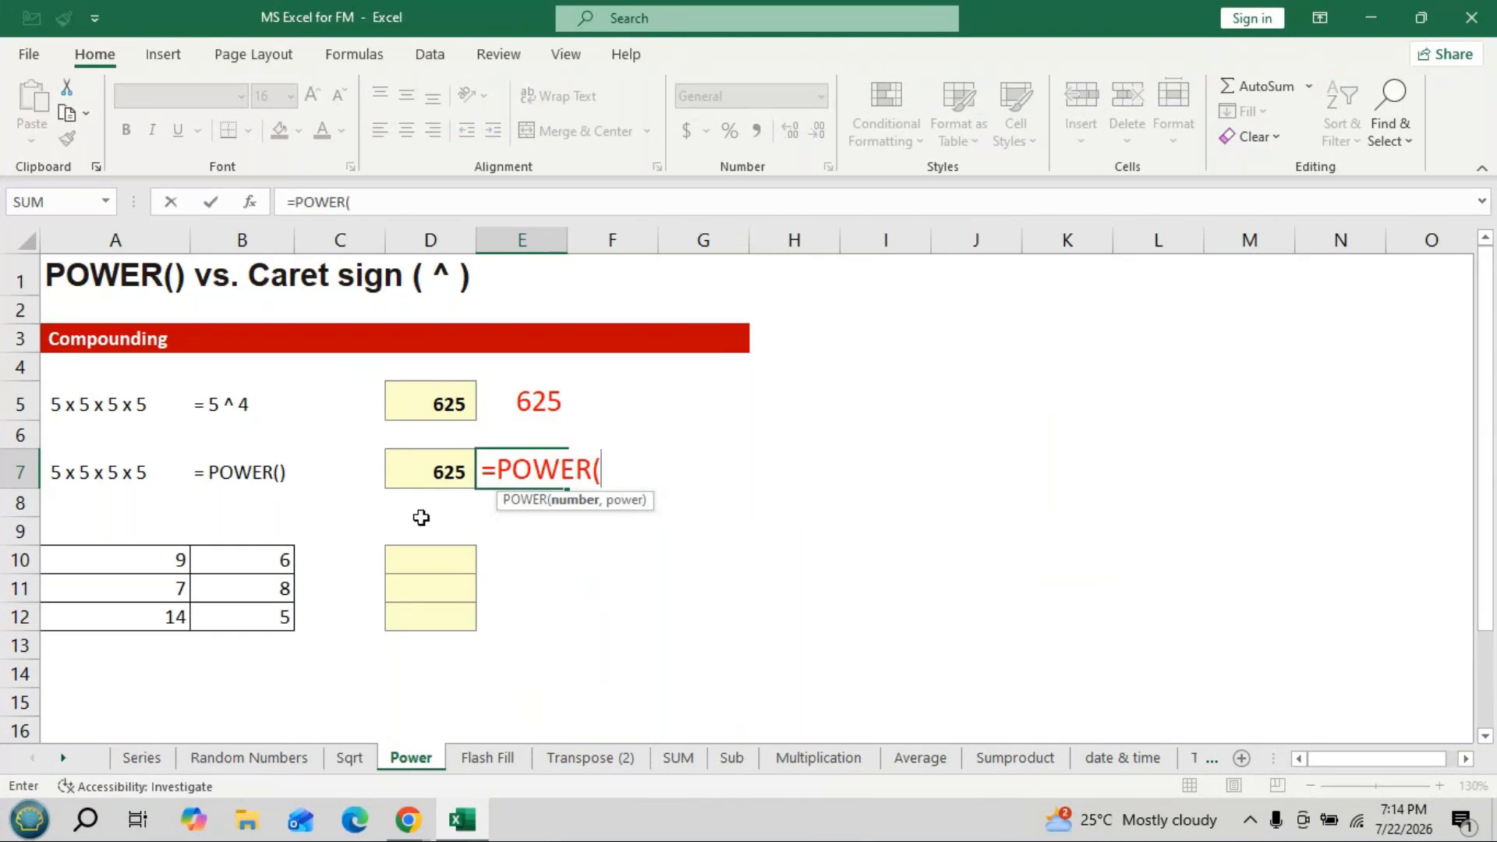
text(5,4))
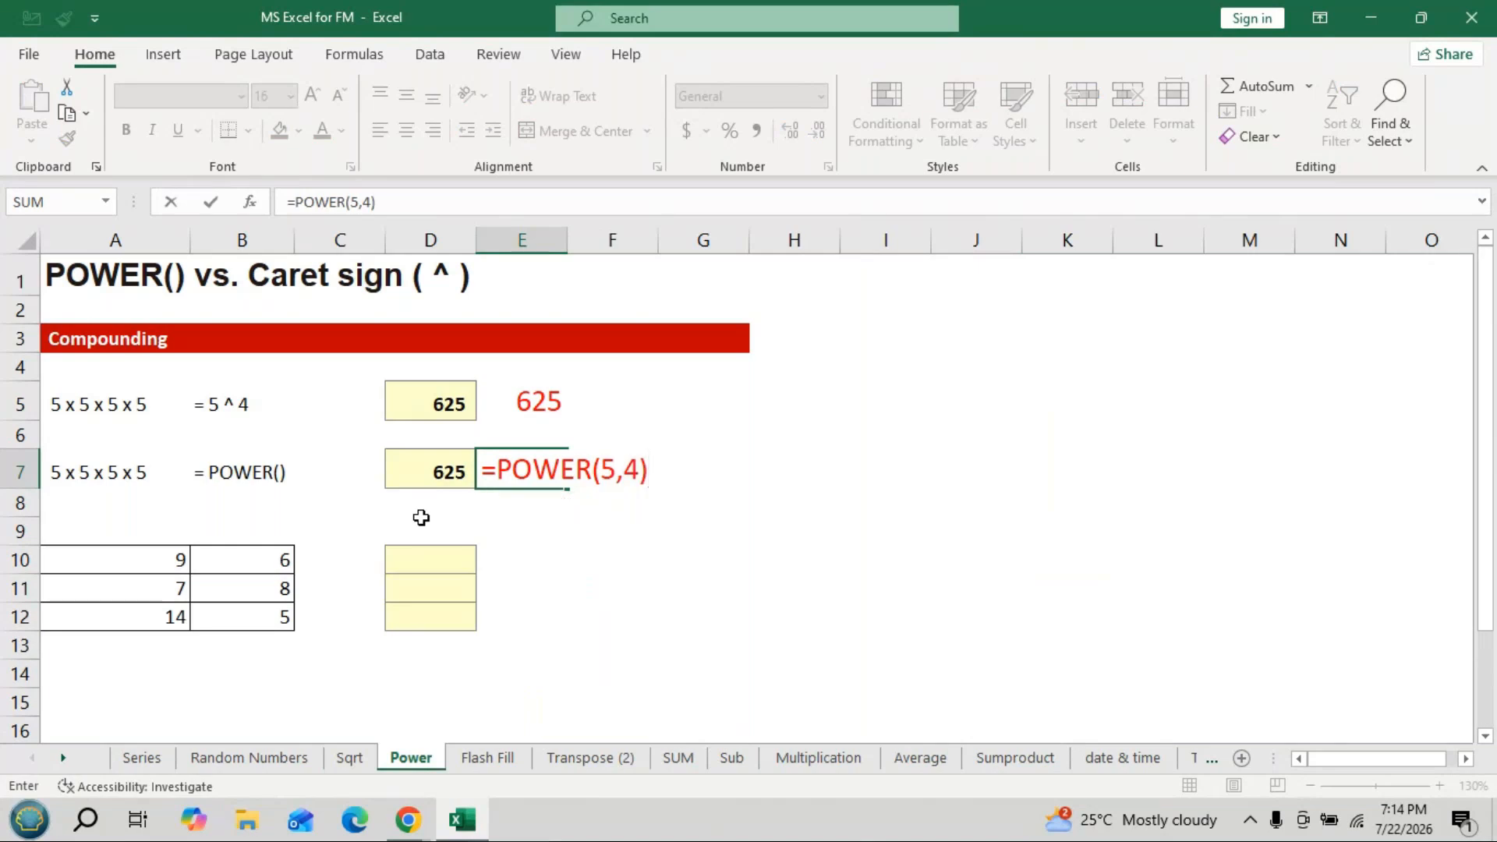
key(Return)
click(524, 406)
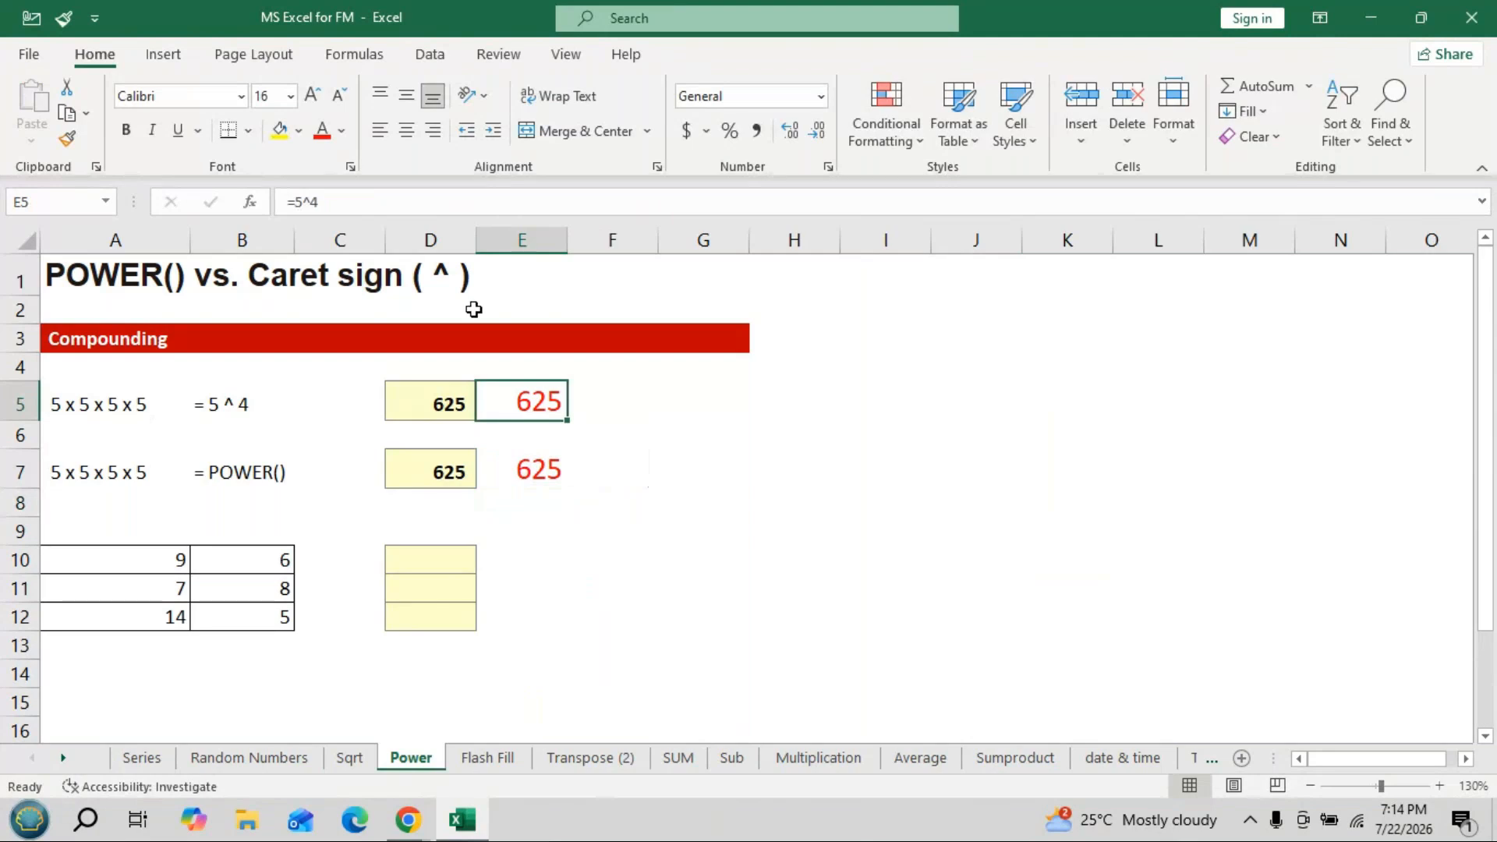
Convert the formulas in E5 and E7 to displayed text reading =5^4 and =POWER(5,4).
key(F2)
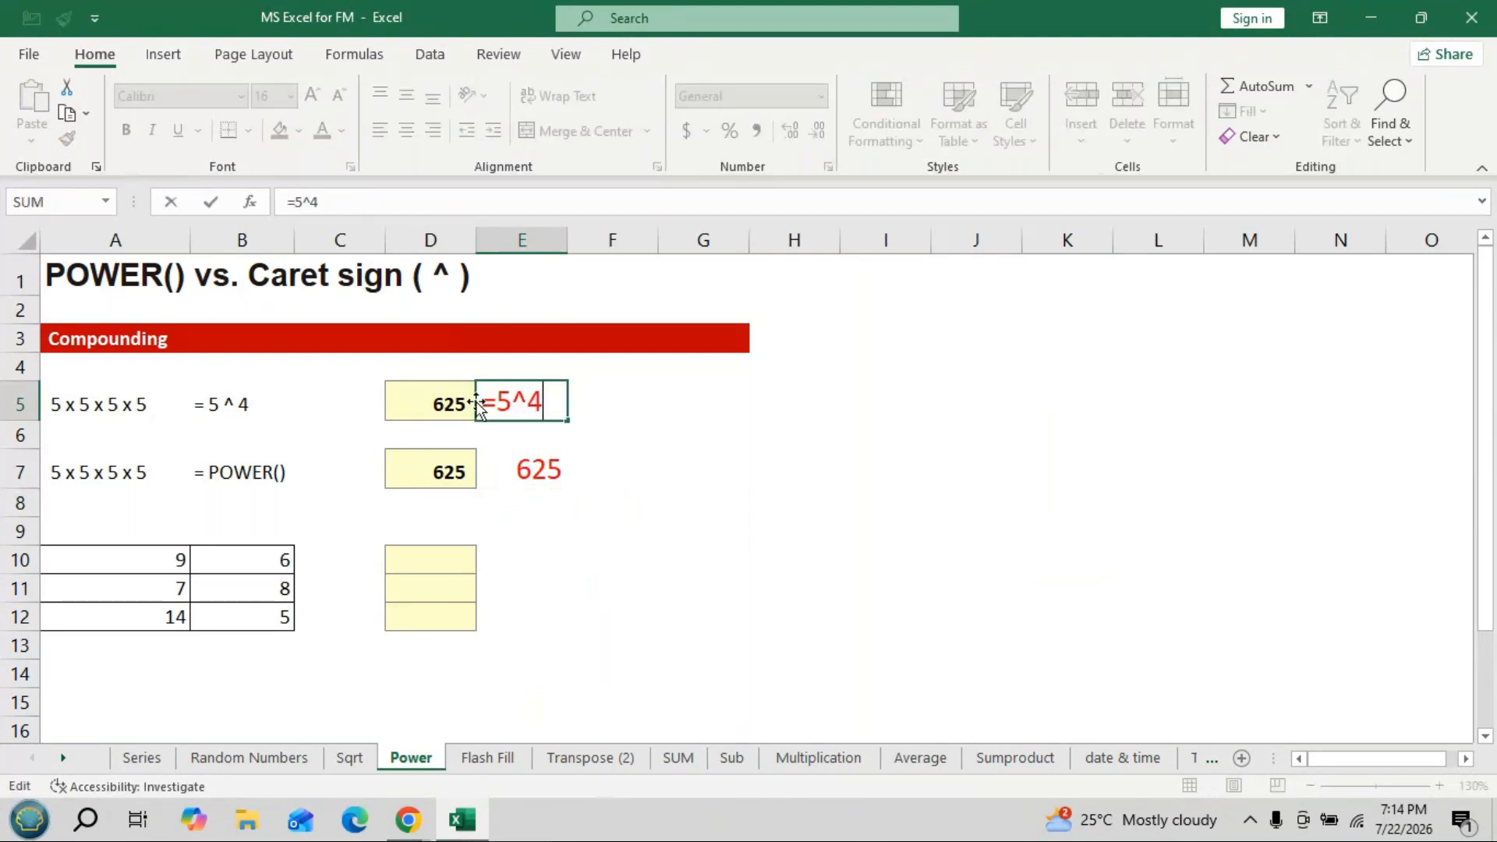
key(Escape)
click(526, 478)
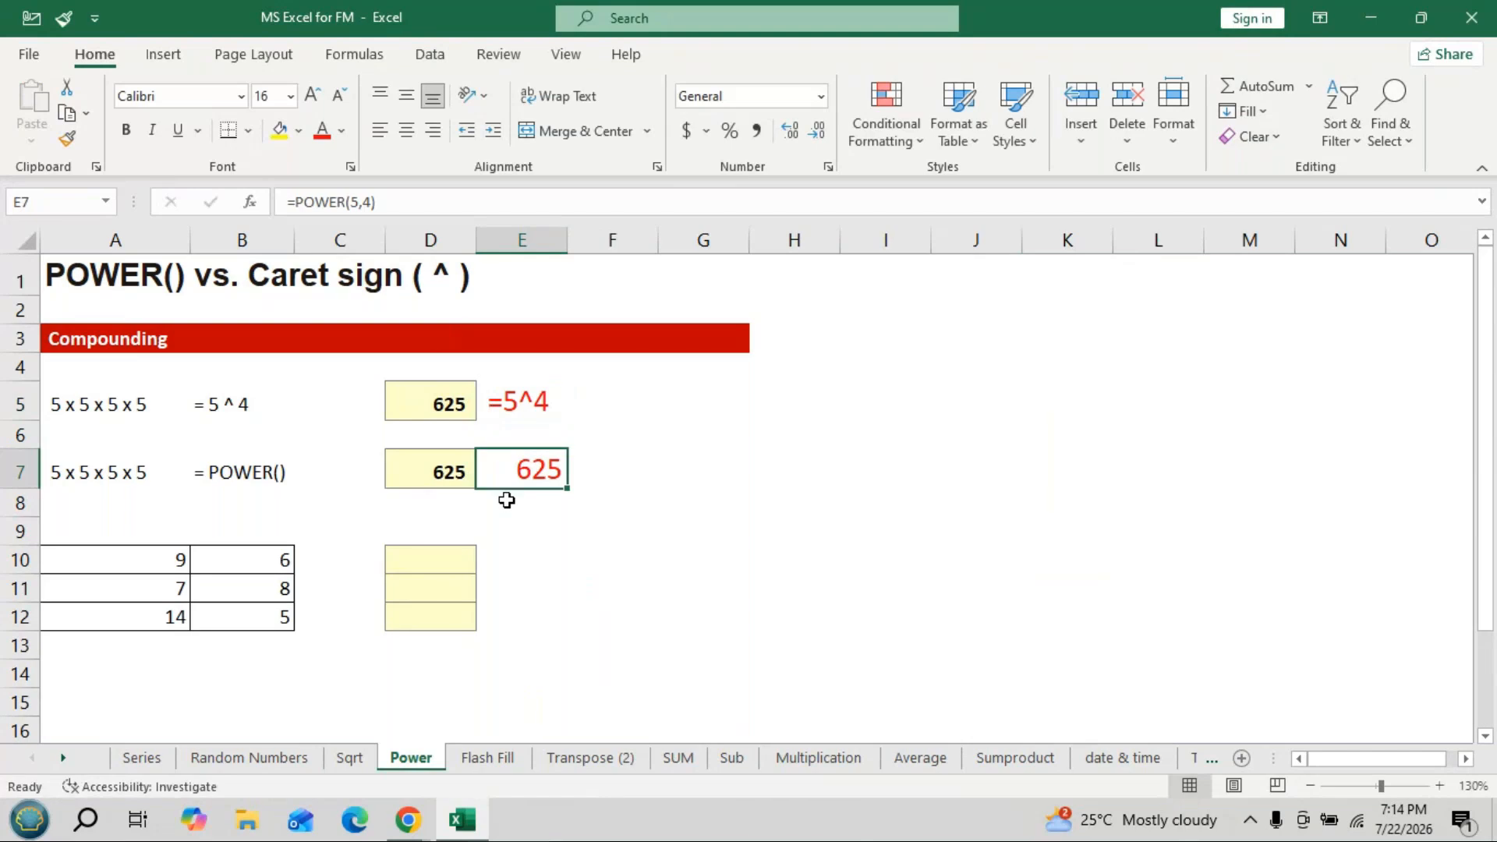
key(F2)
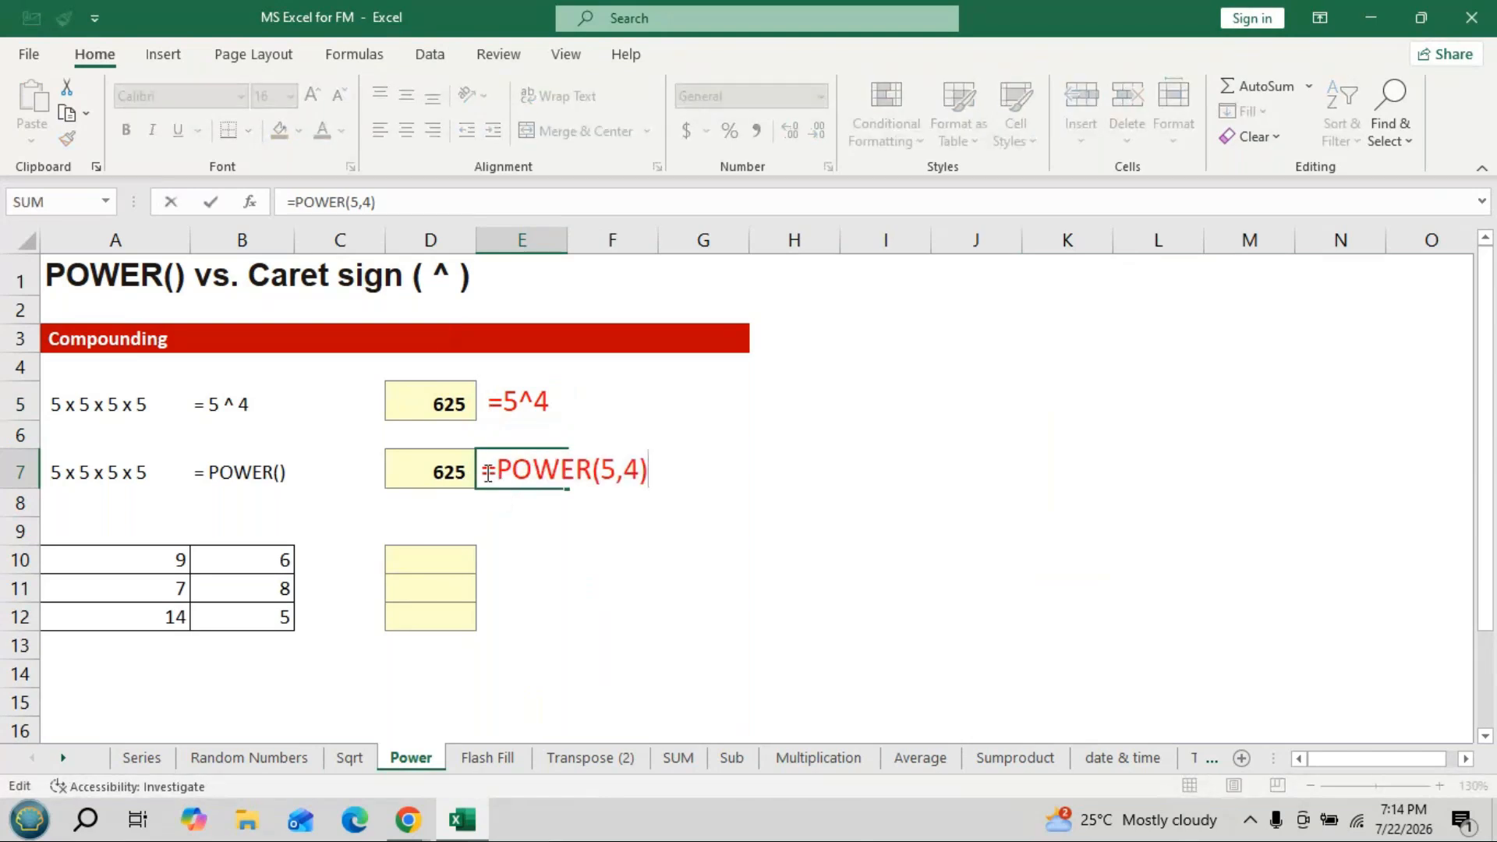
key(Escape)
click(633, 527)
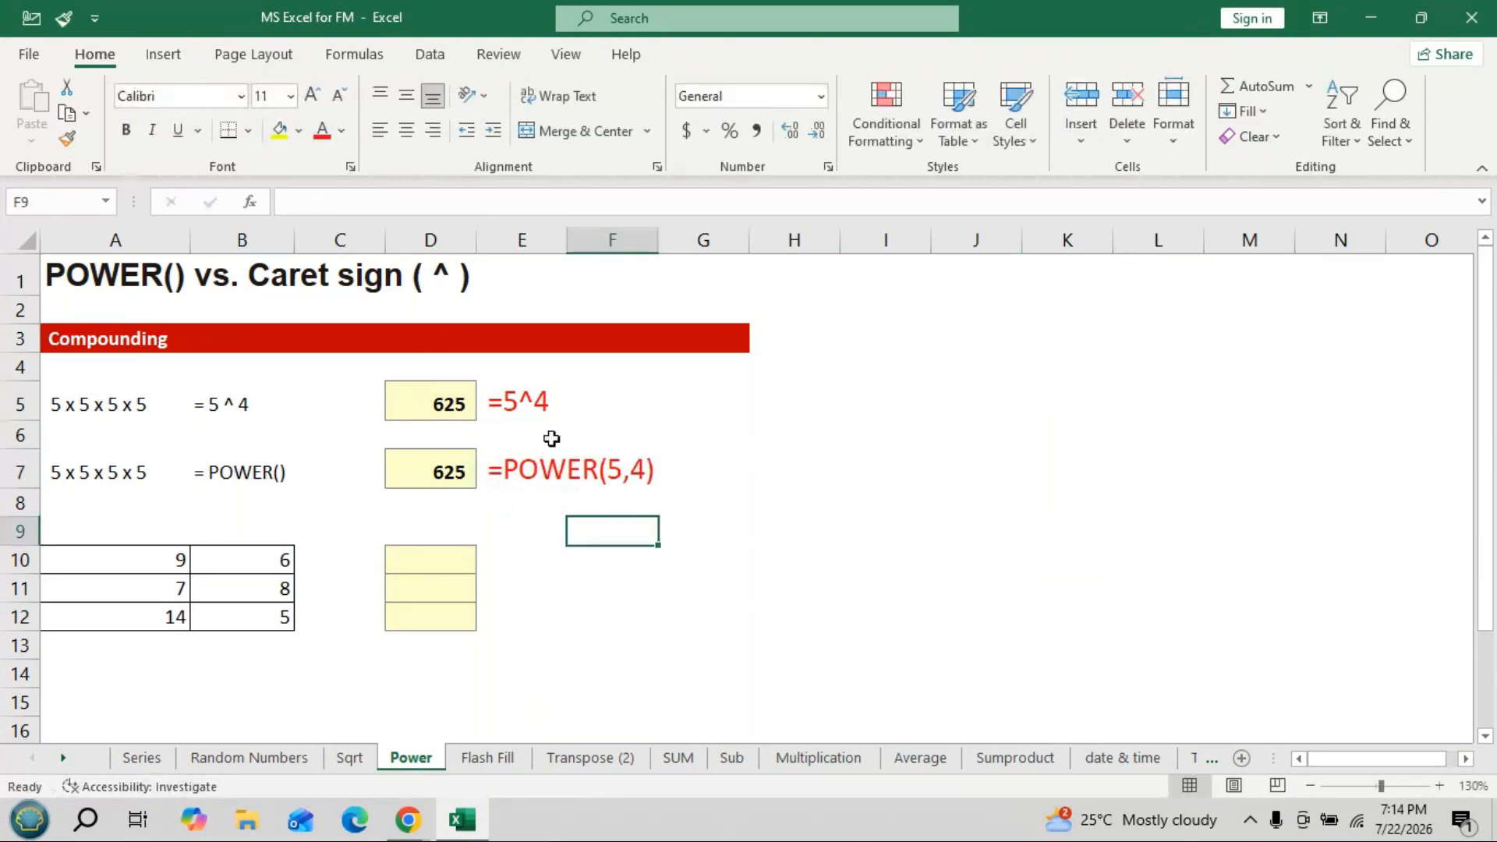
Apply all borders to the formula text cells E5 and E7, and widen column E to fit =POWER(5,4).
click(557, 417)
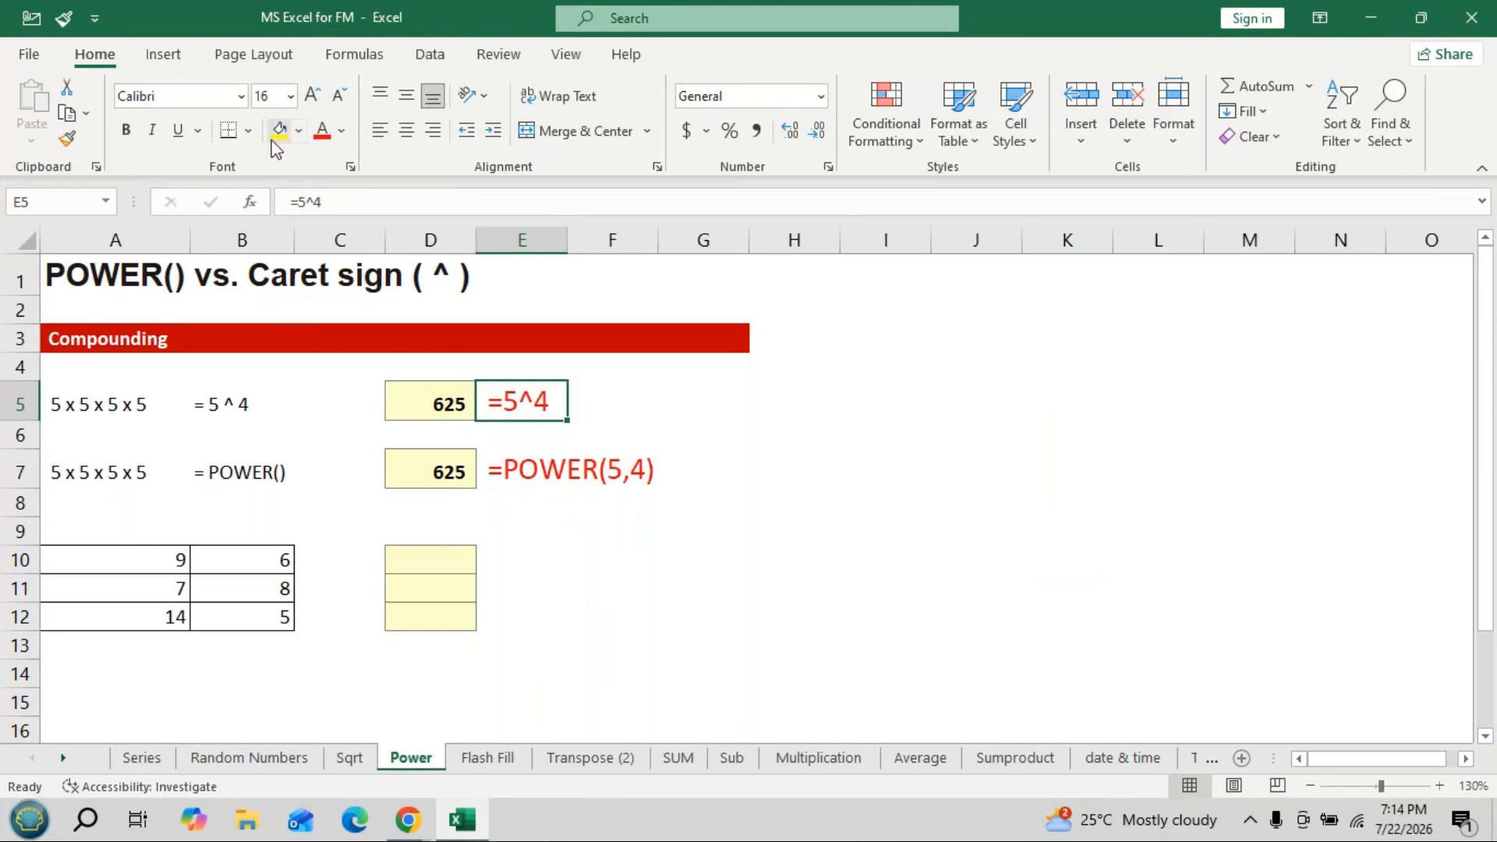
click(248, 131)
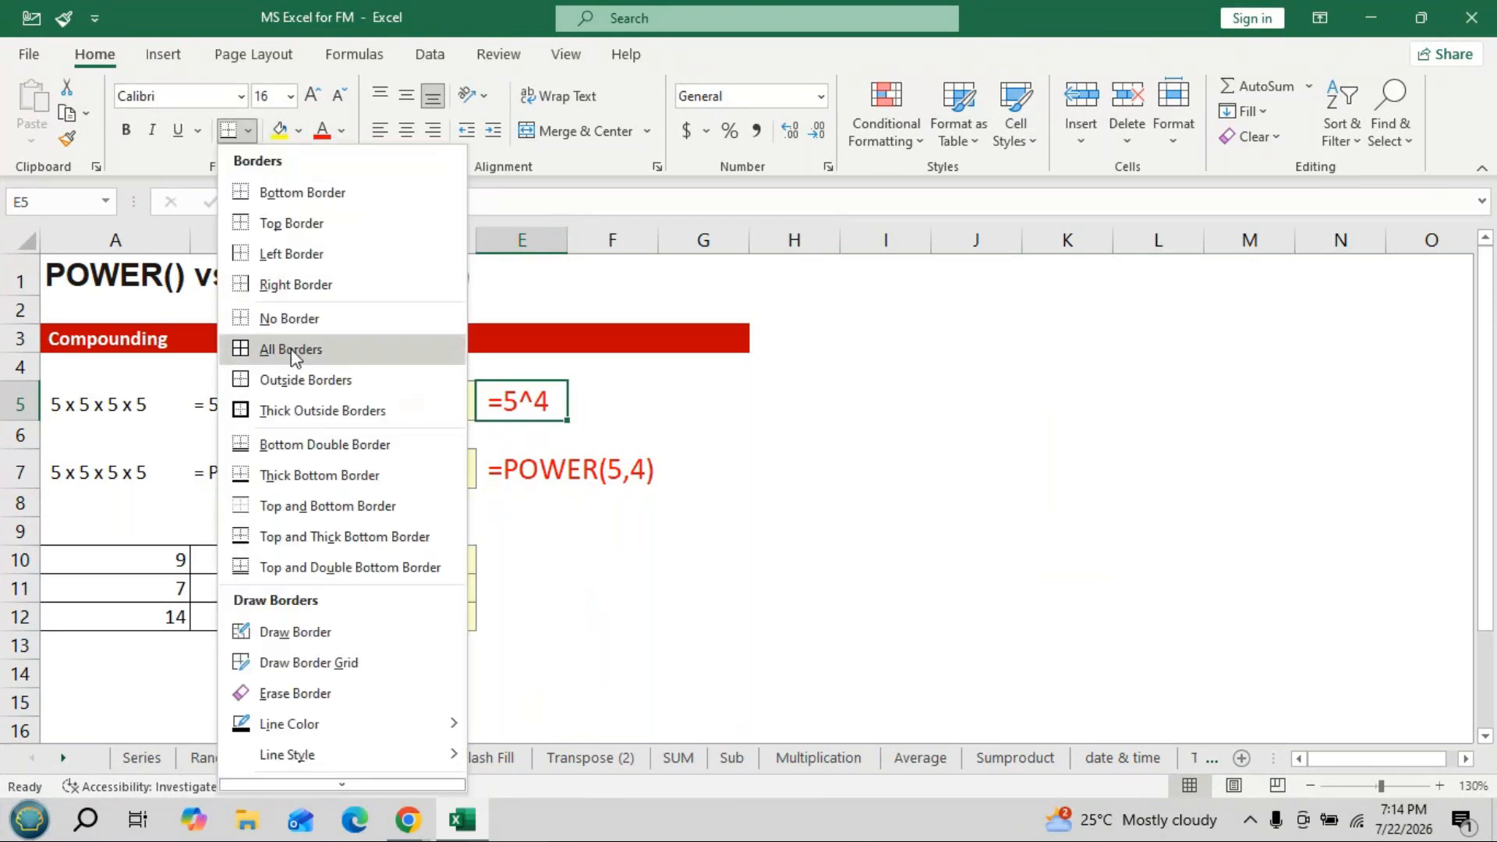
click(294, 344)
click(753, 470)
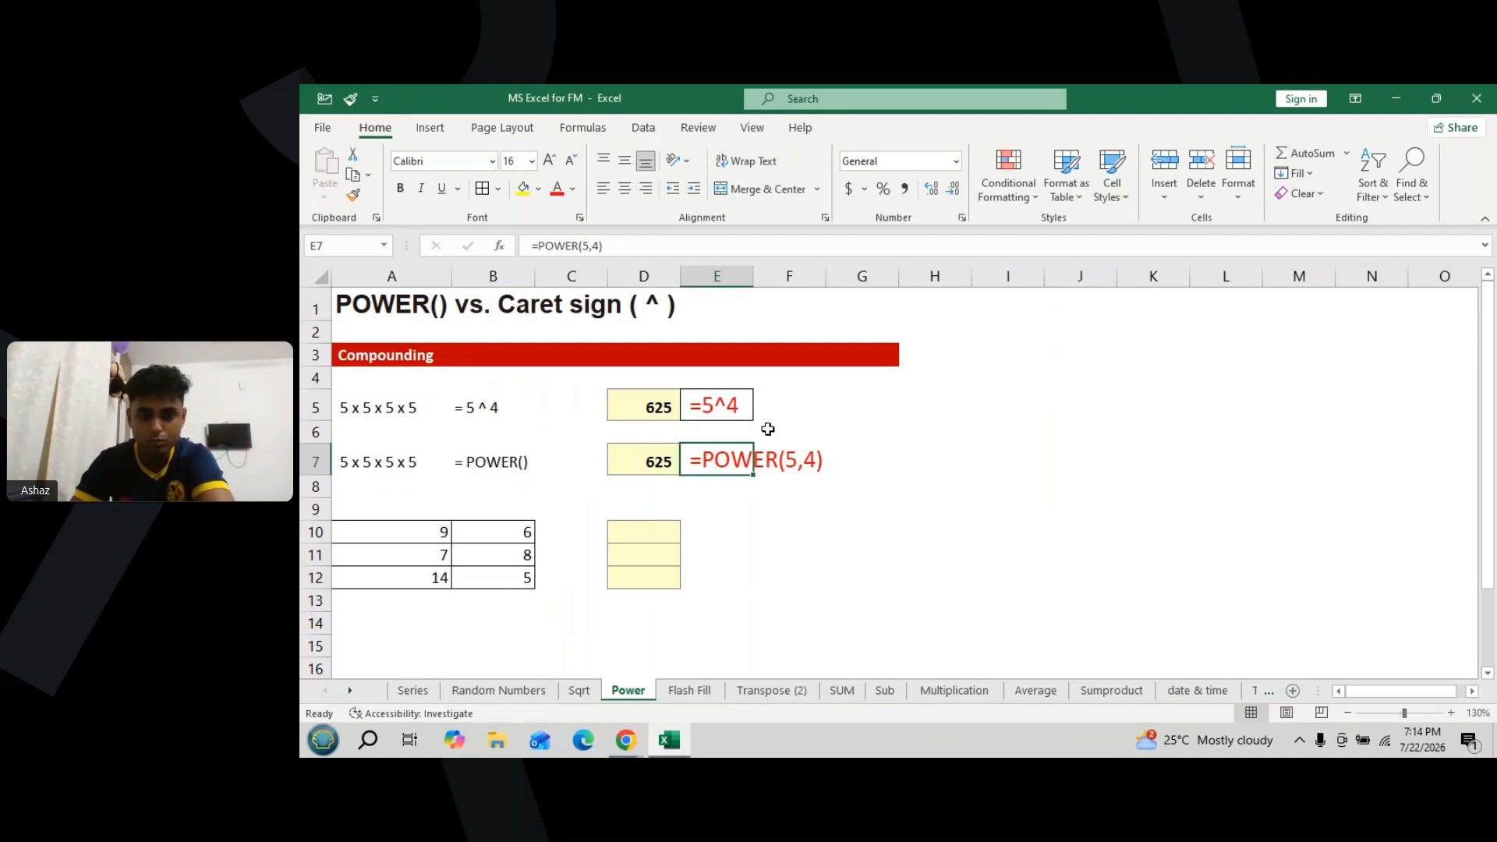
drag(754, 282, 857, 282)
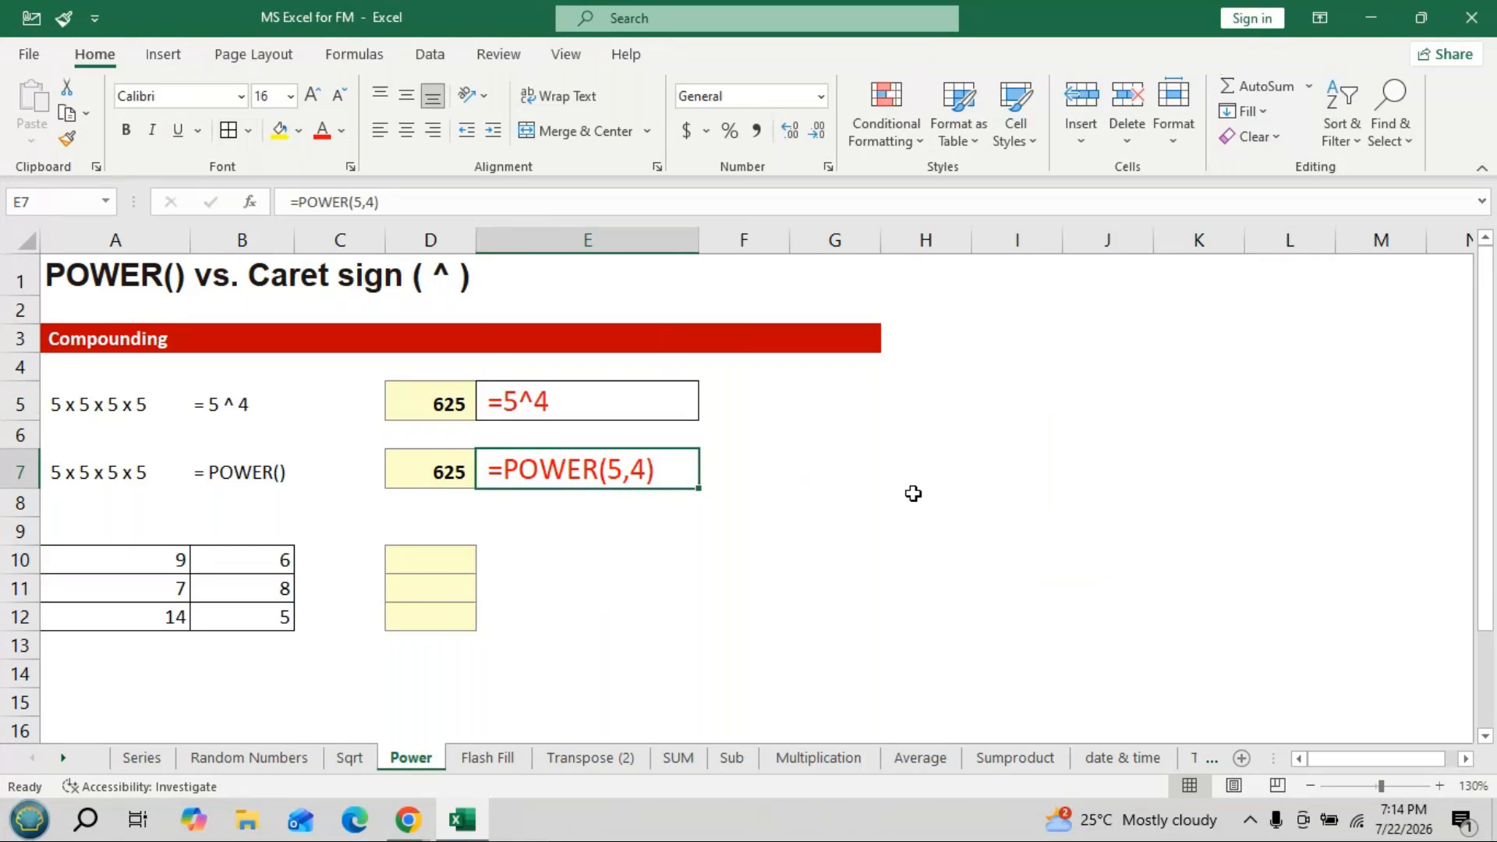
click(1107, 504)
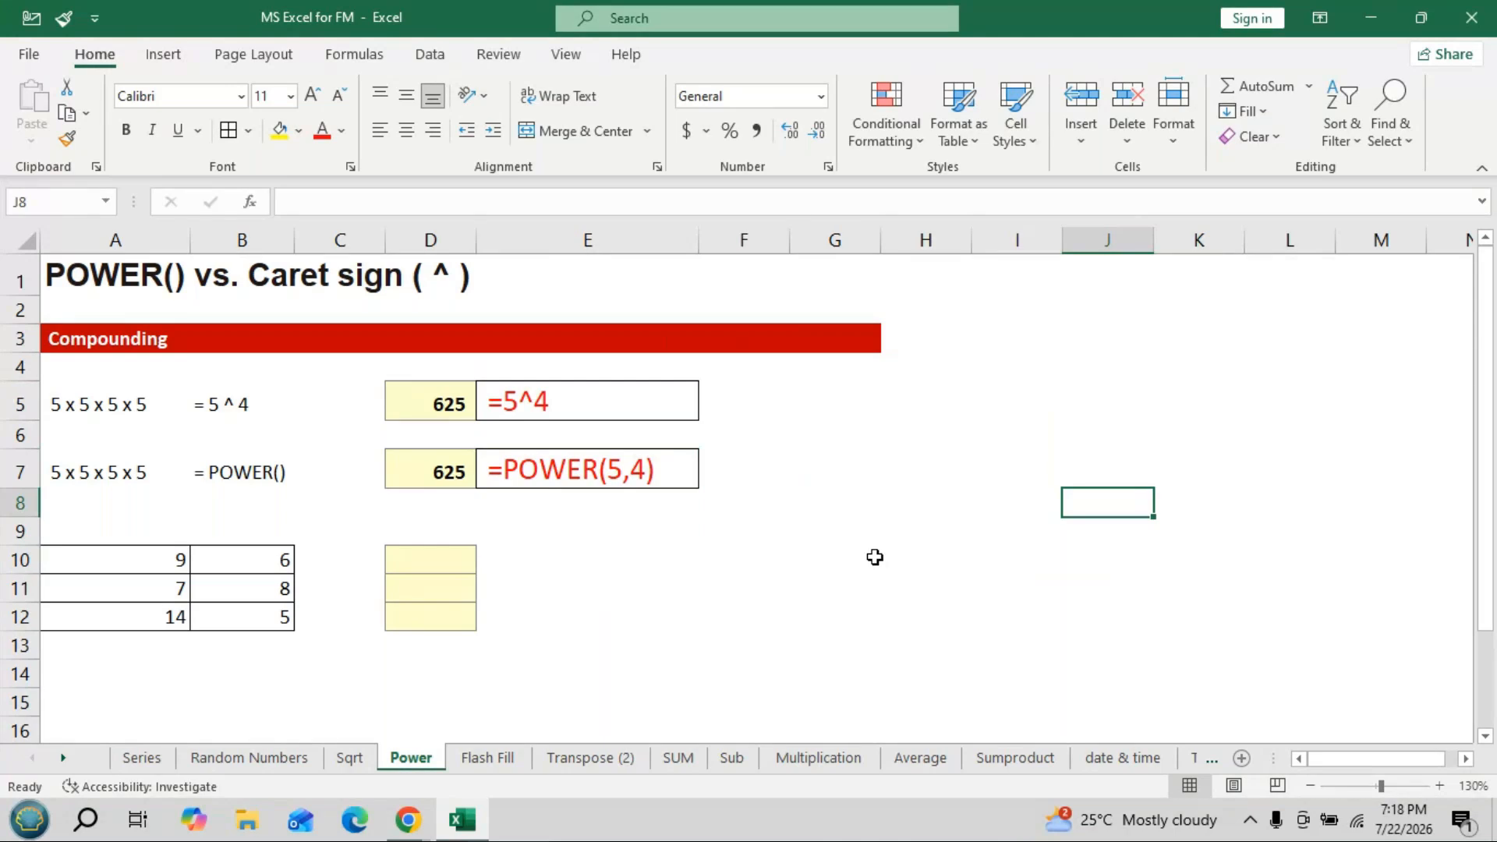
On the Flash Fill sheet, enter 1000 in B4 and flash fill the Fist 4 Digits column.
click(500, 766)
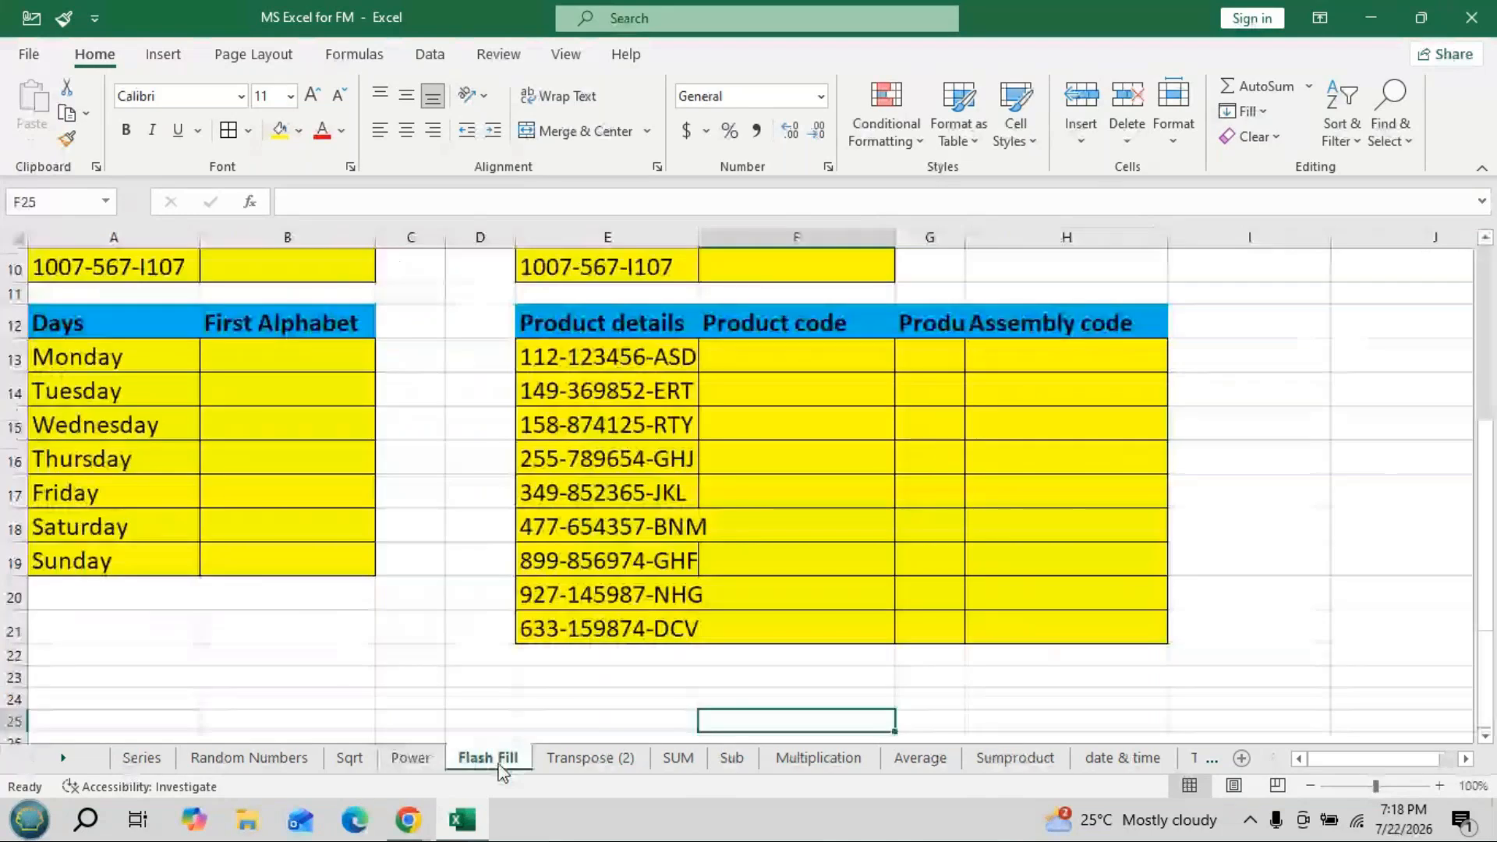
scroll(611, 301, up, 3)
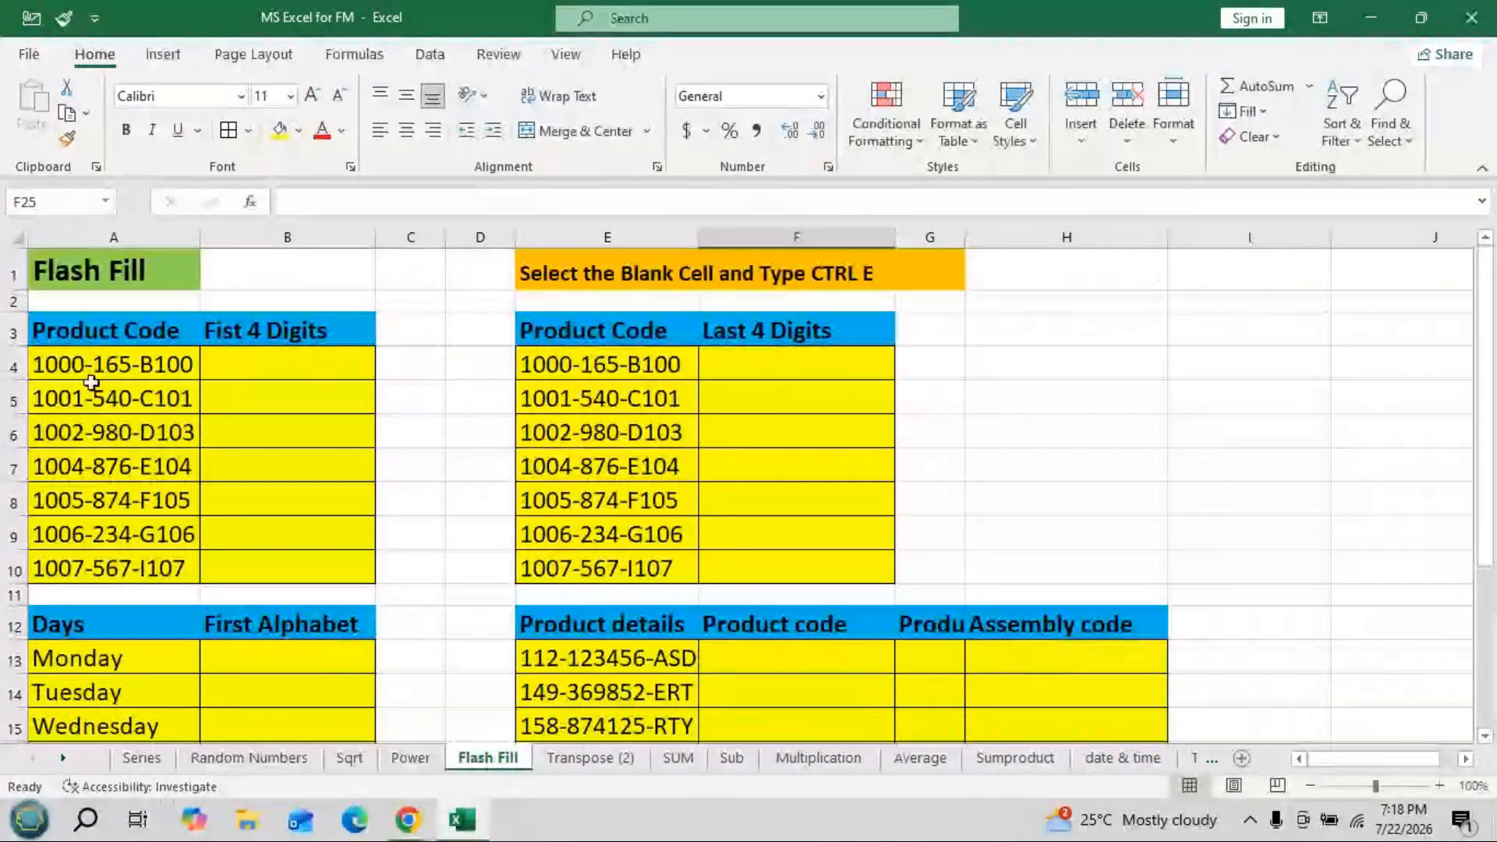
click(350, 364)
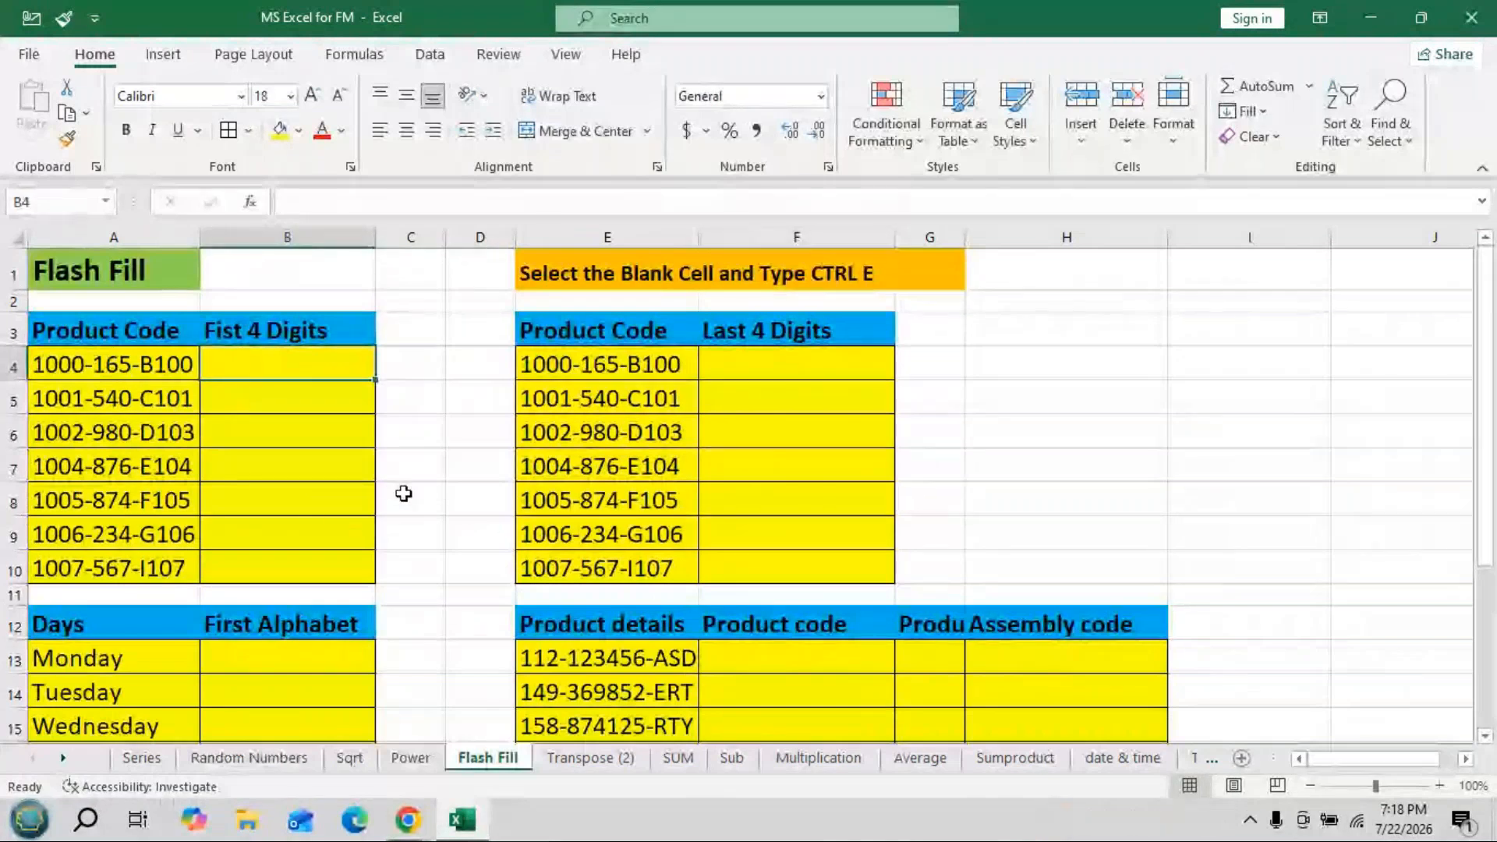
text(1000)
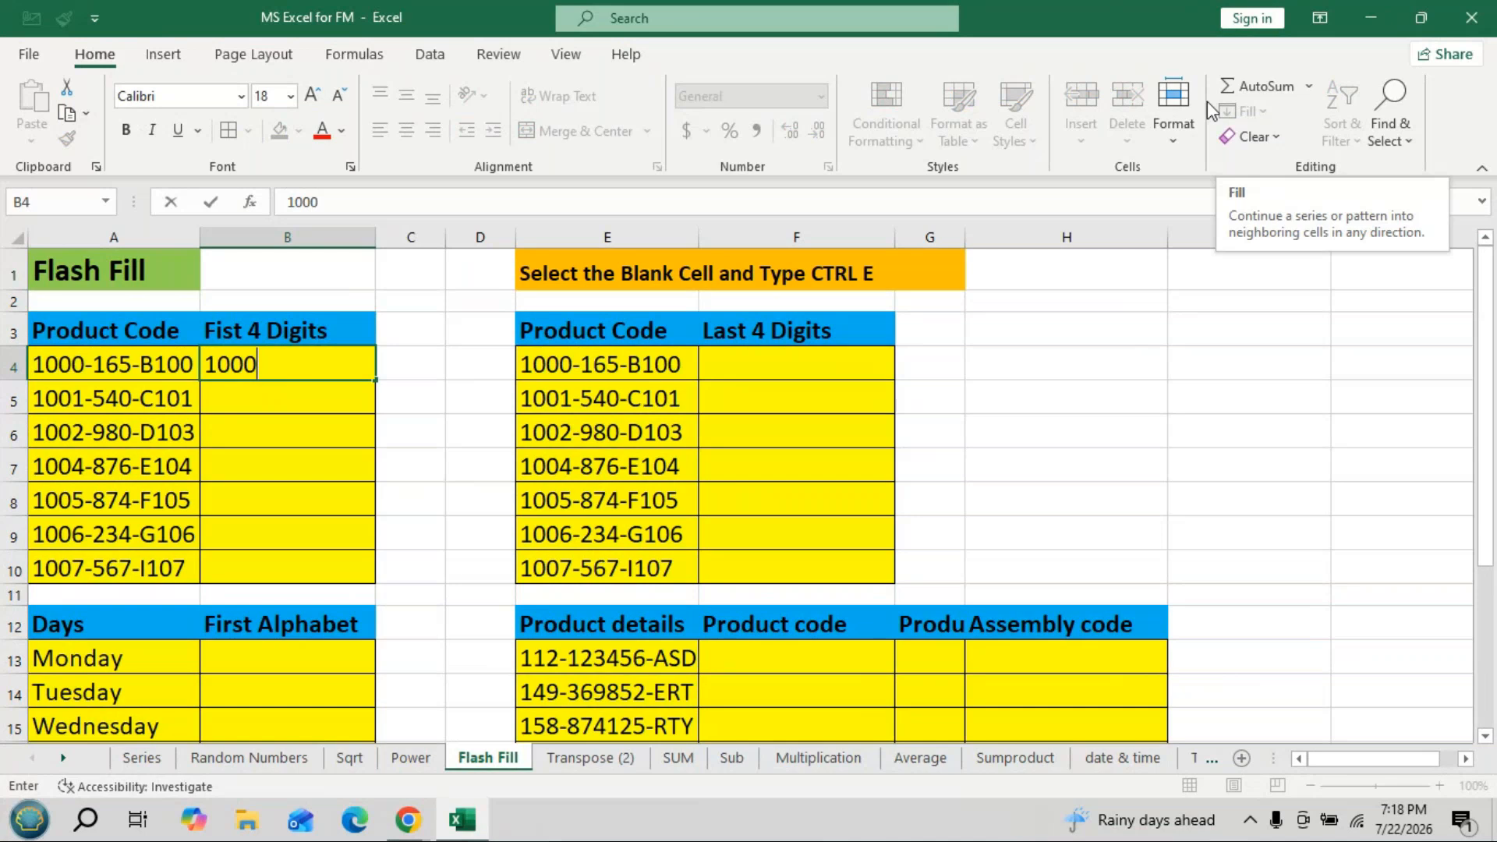
key(Return)
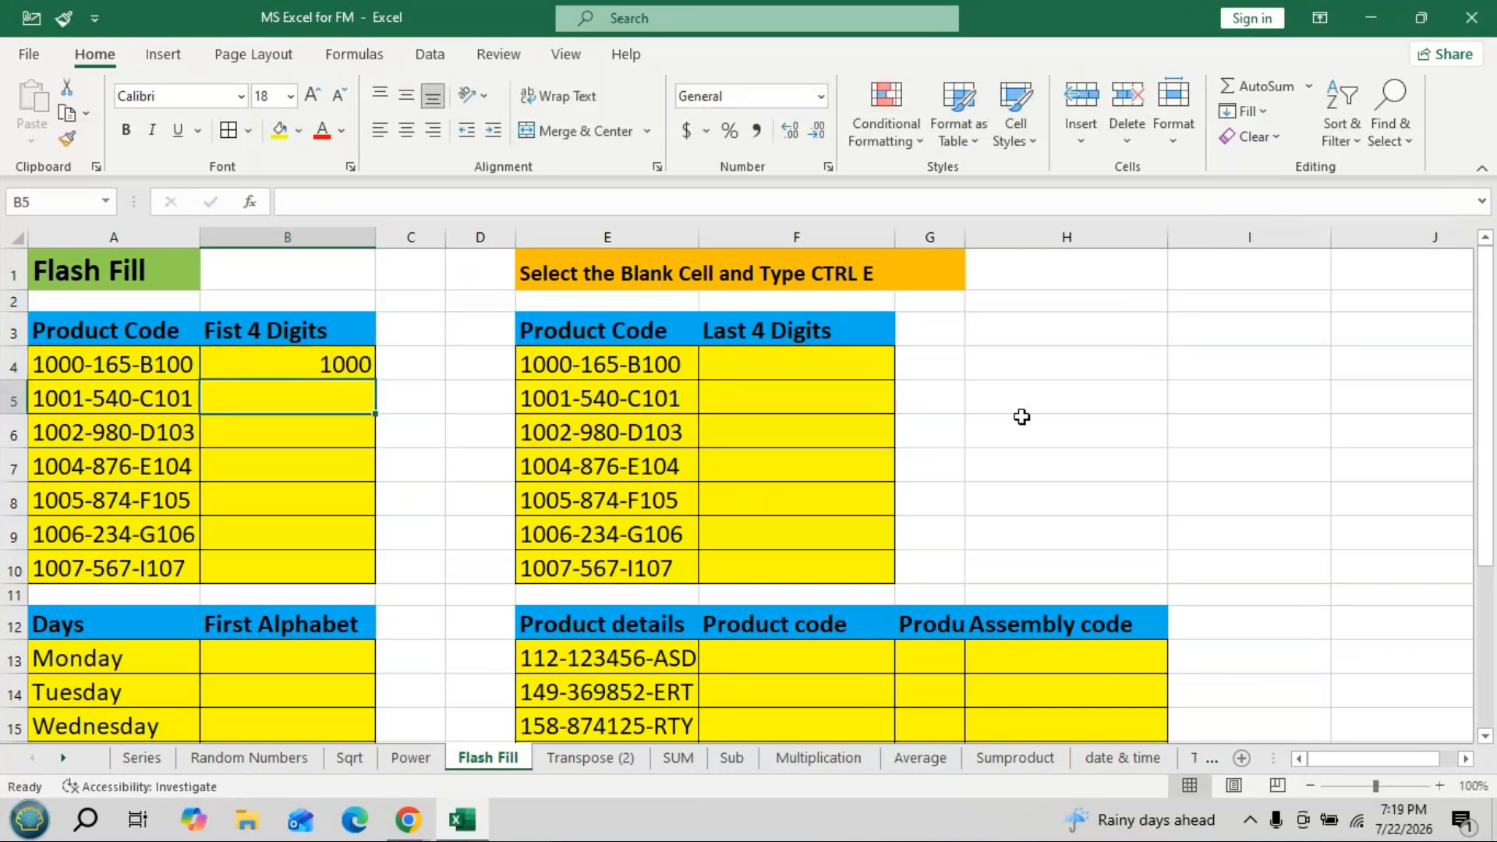
key(Up)
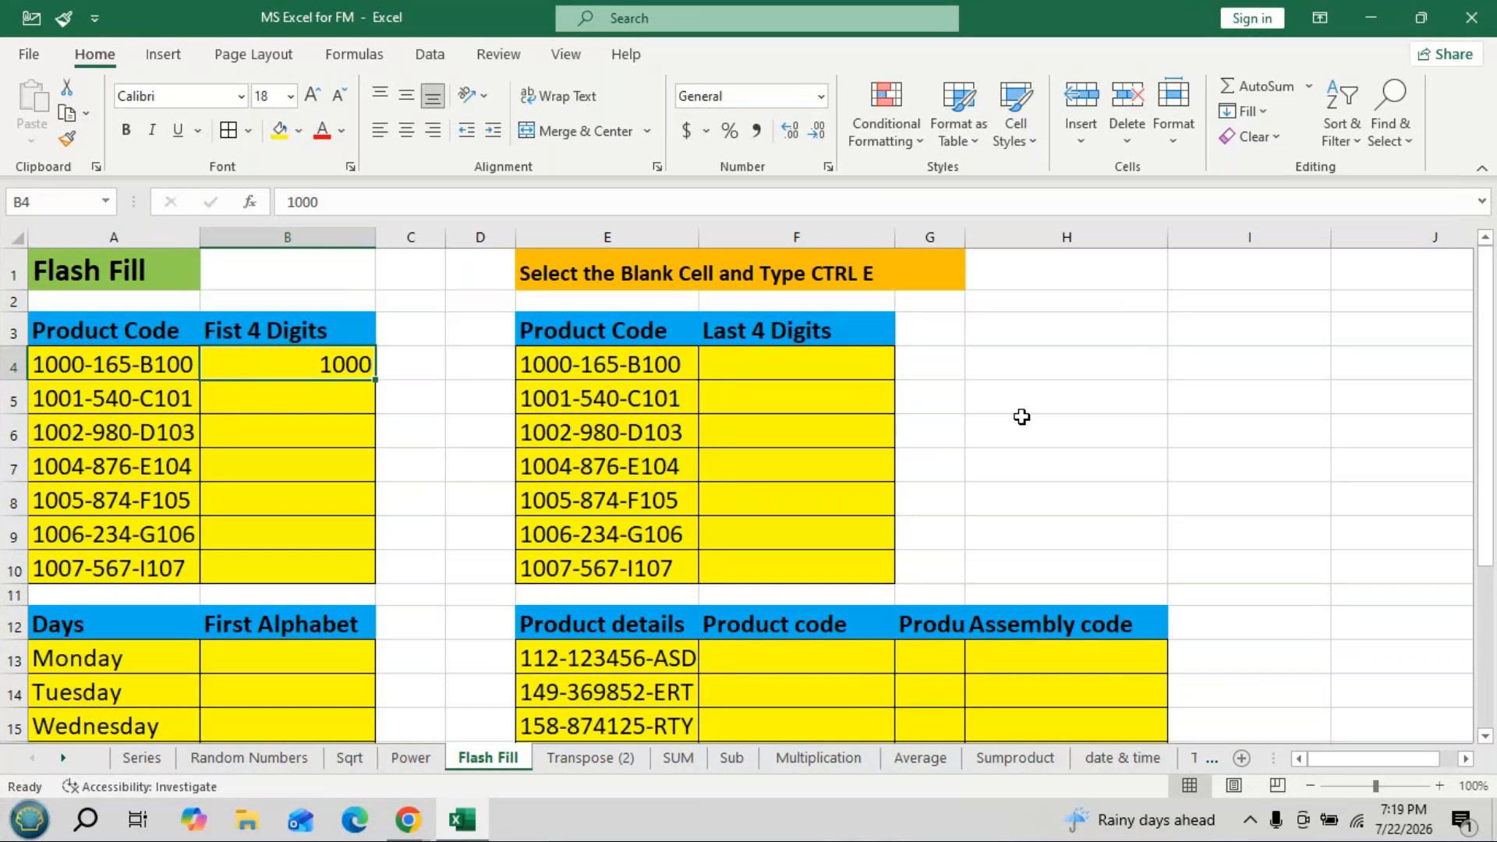
key(ctrl+e)
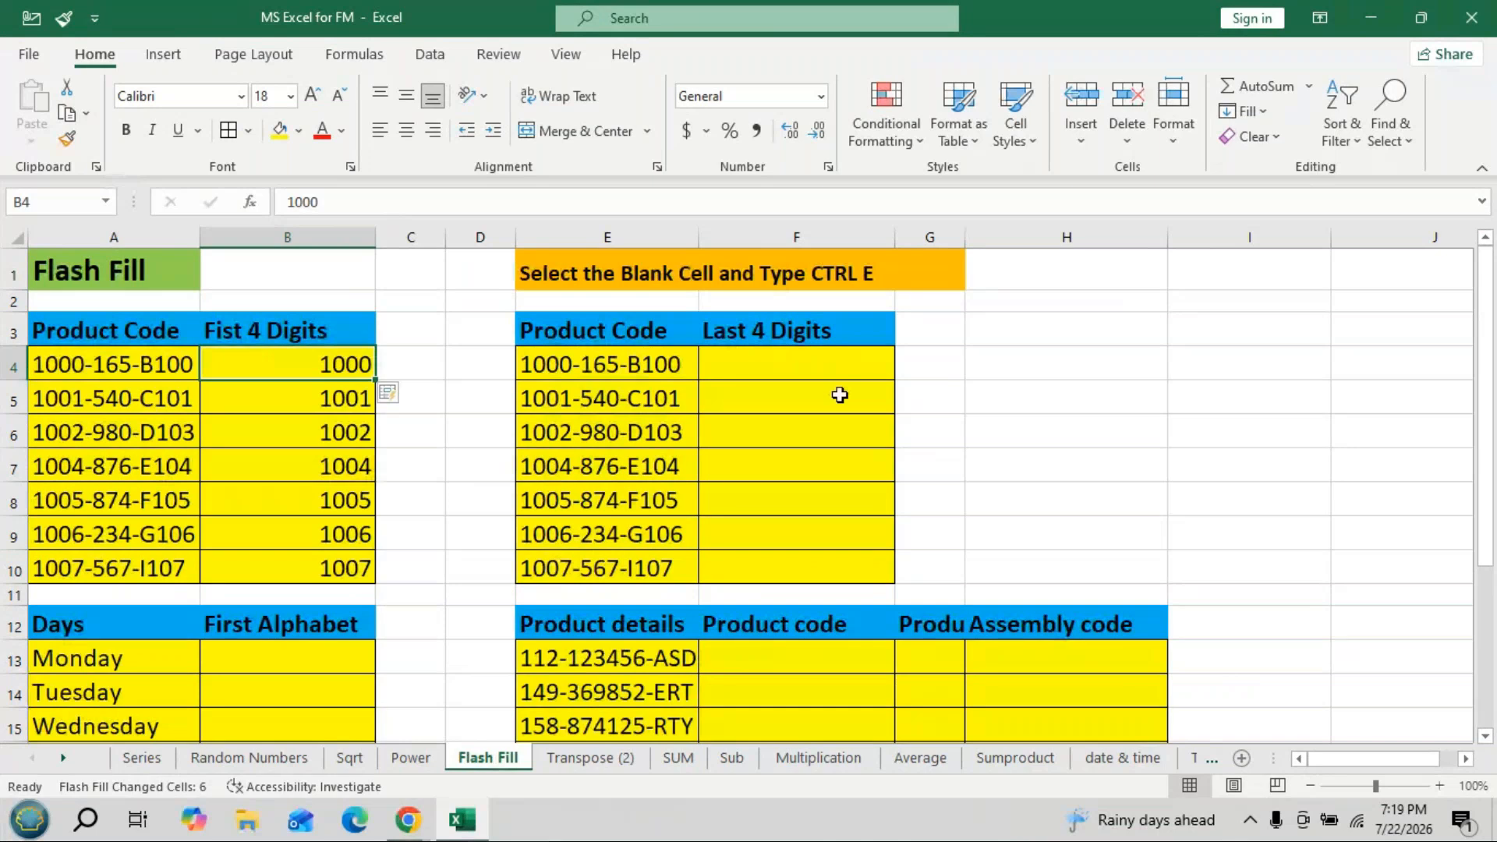
Enter B100 in F4 and flash fill the Last 4 Digits column.
click(726, 366)
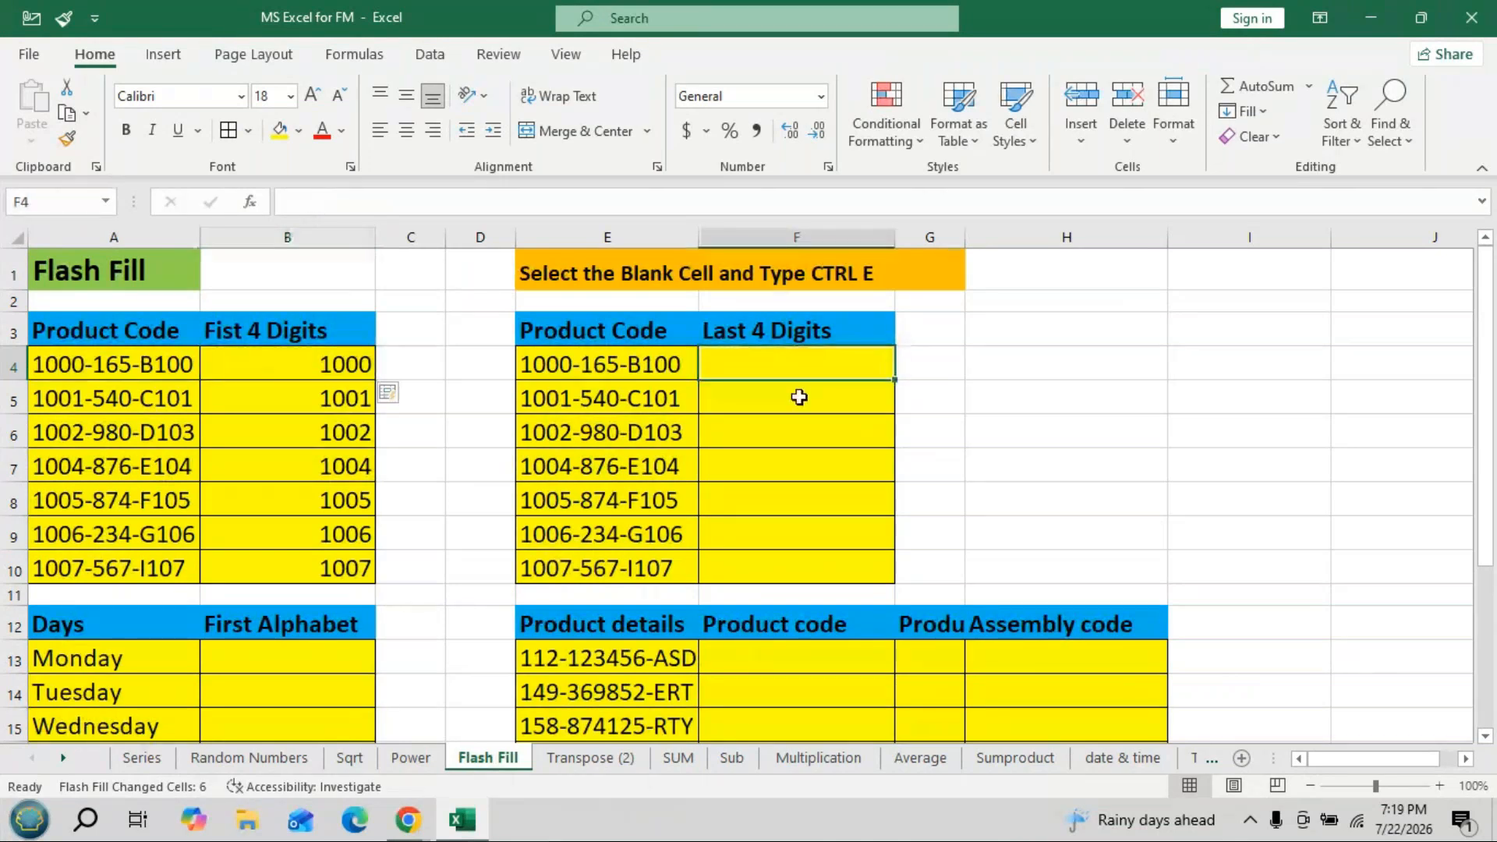
text(B)
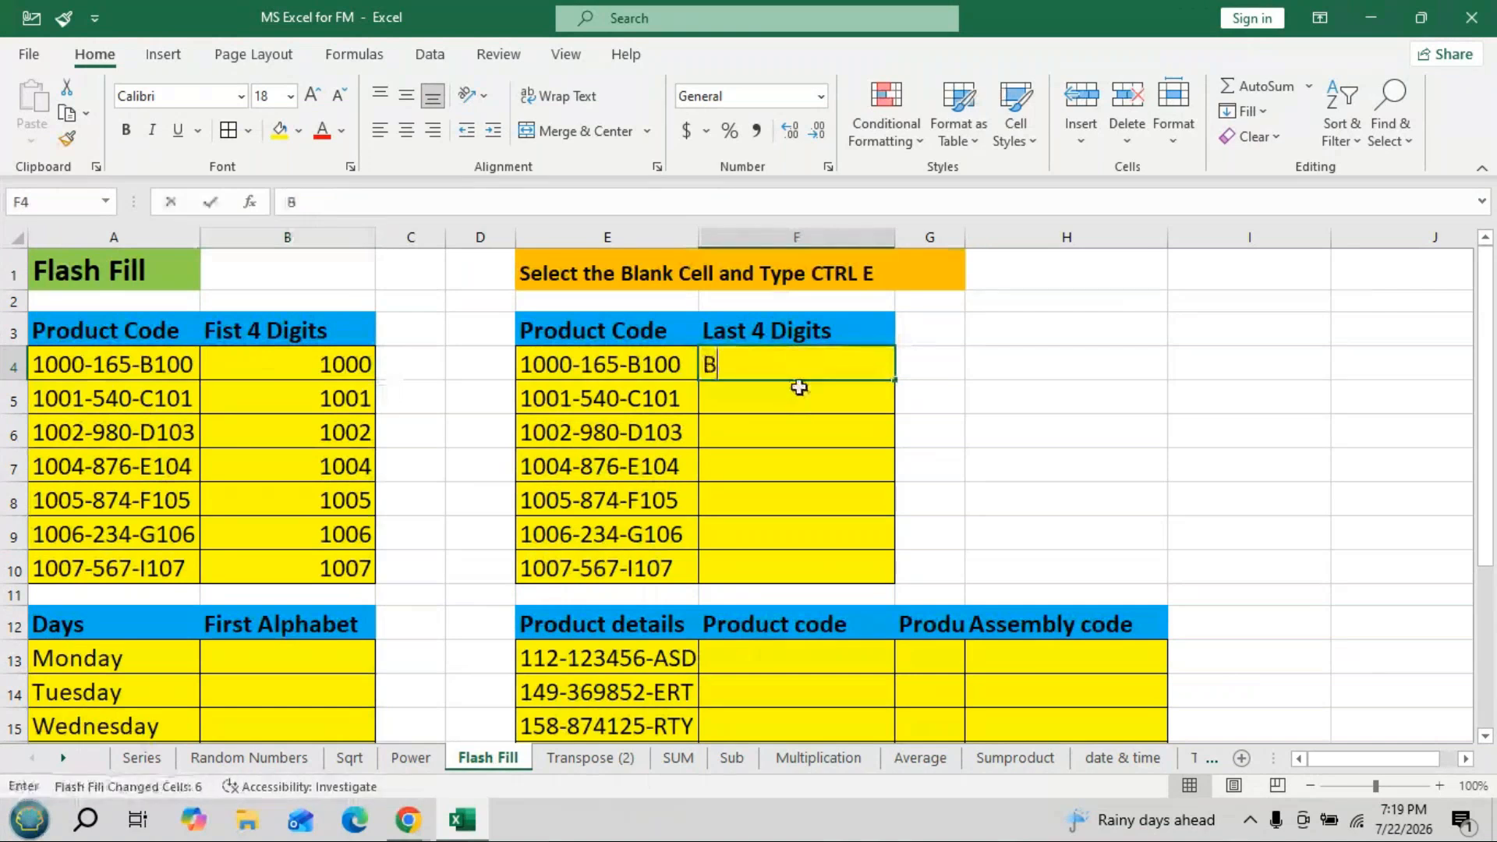
text(100)
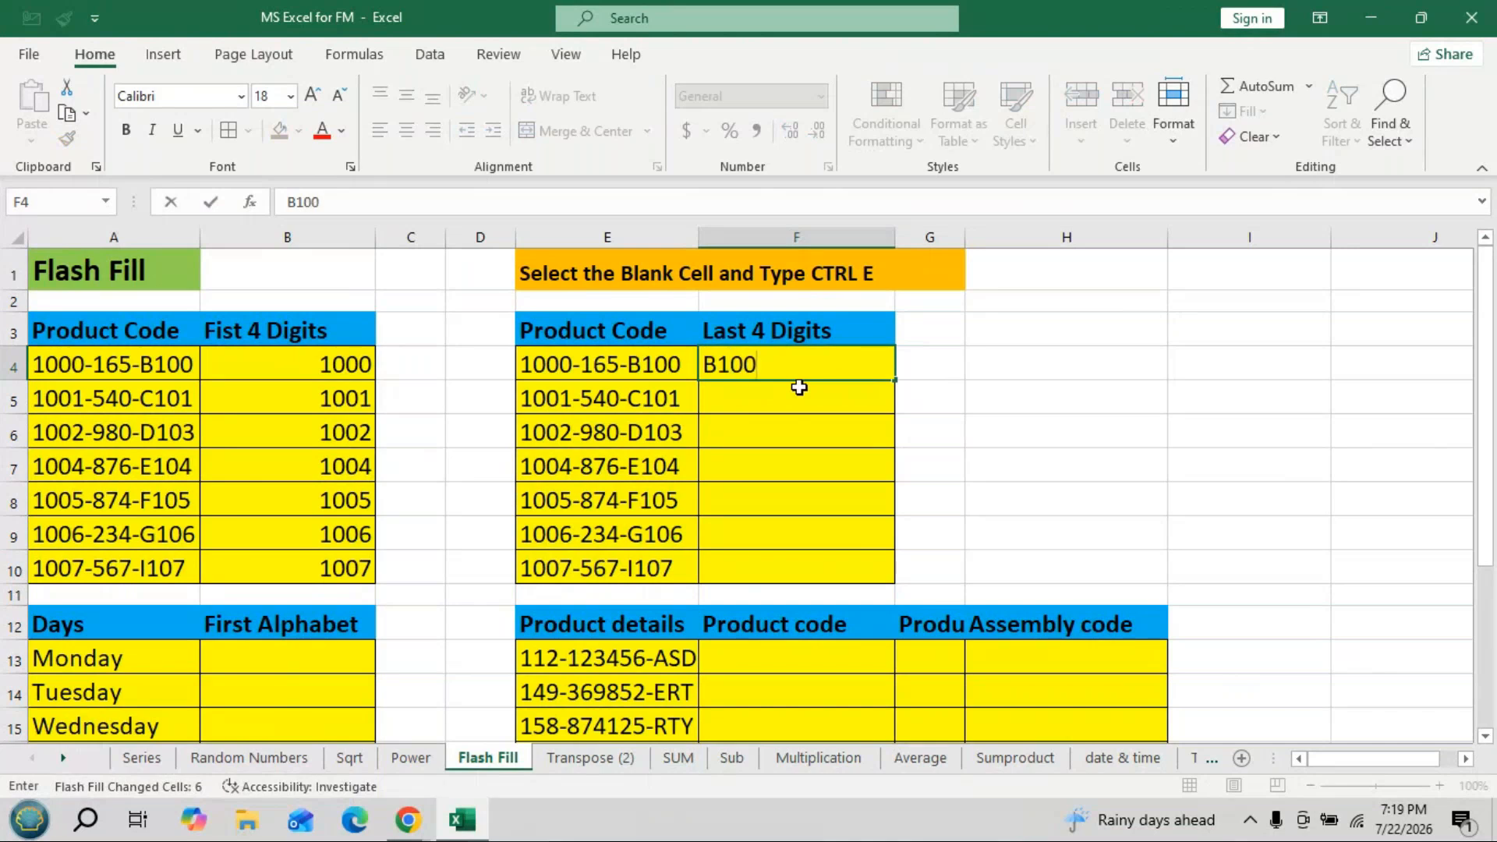
key(ctrl+Return)
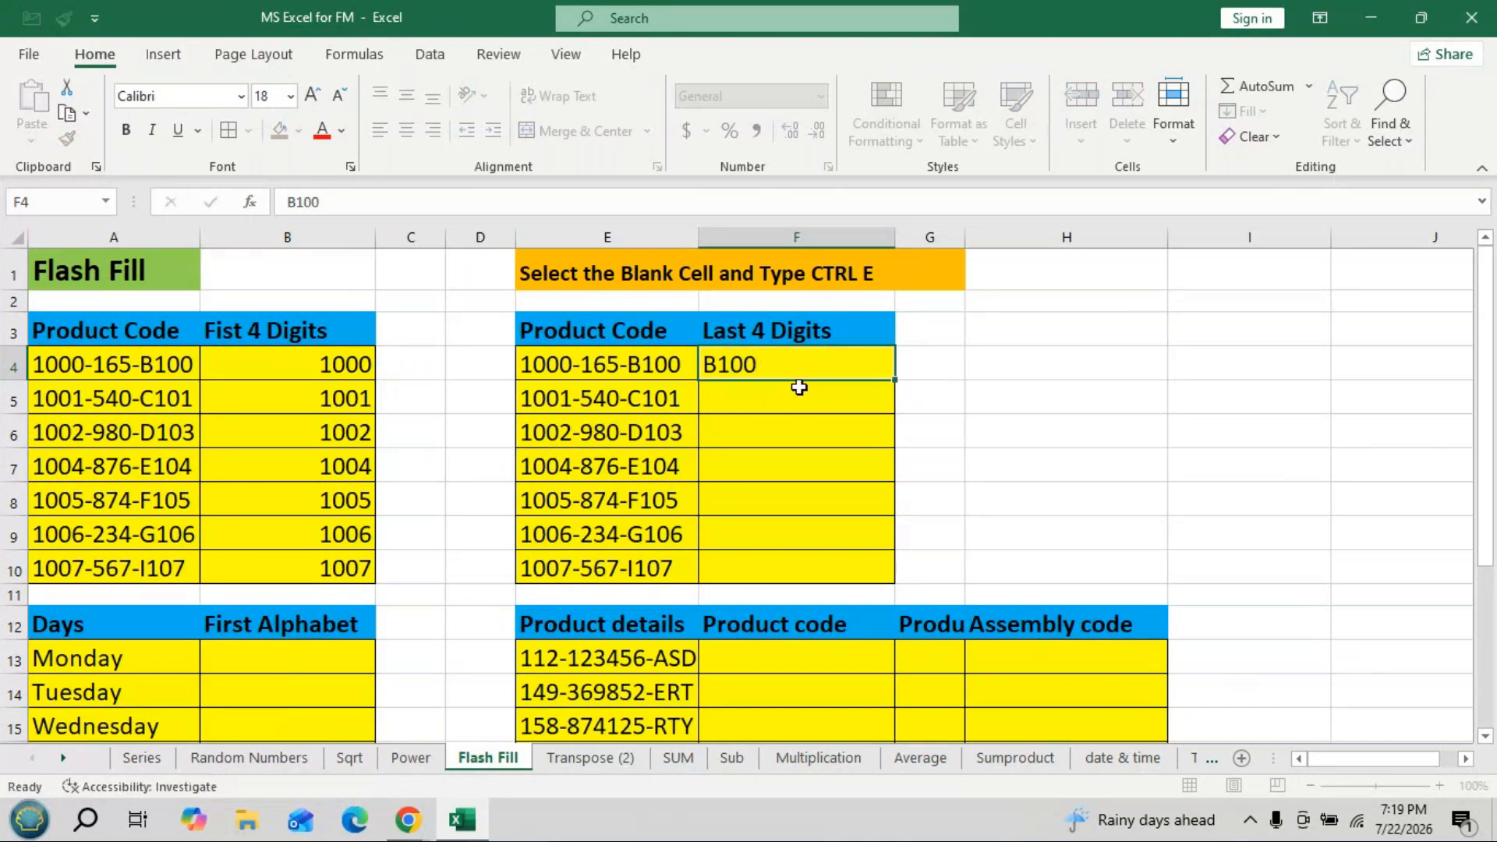
key(Return)
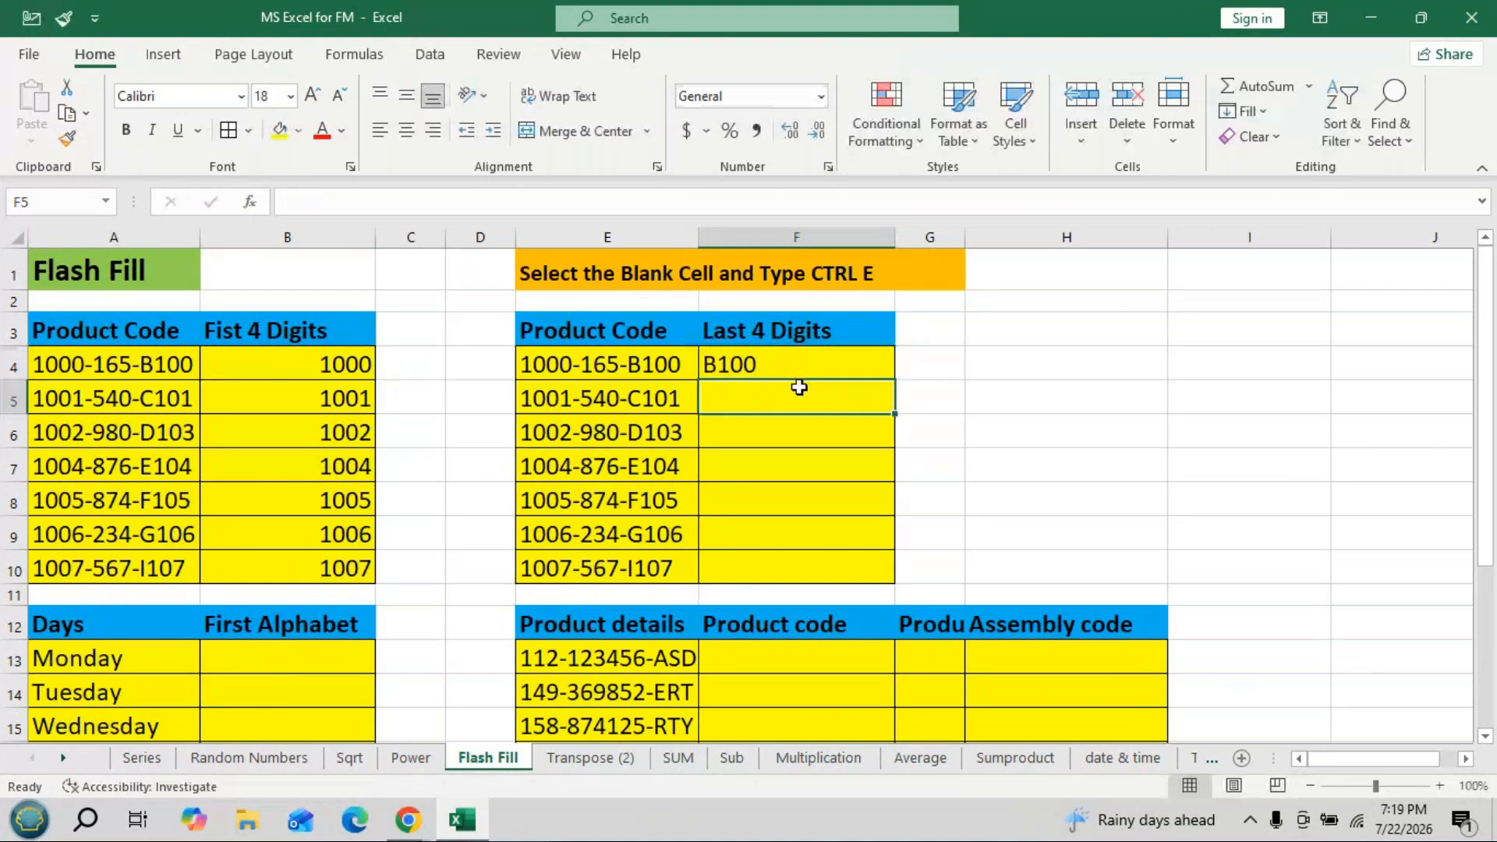
key(ctrl+e)
key(Up)
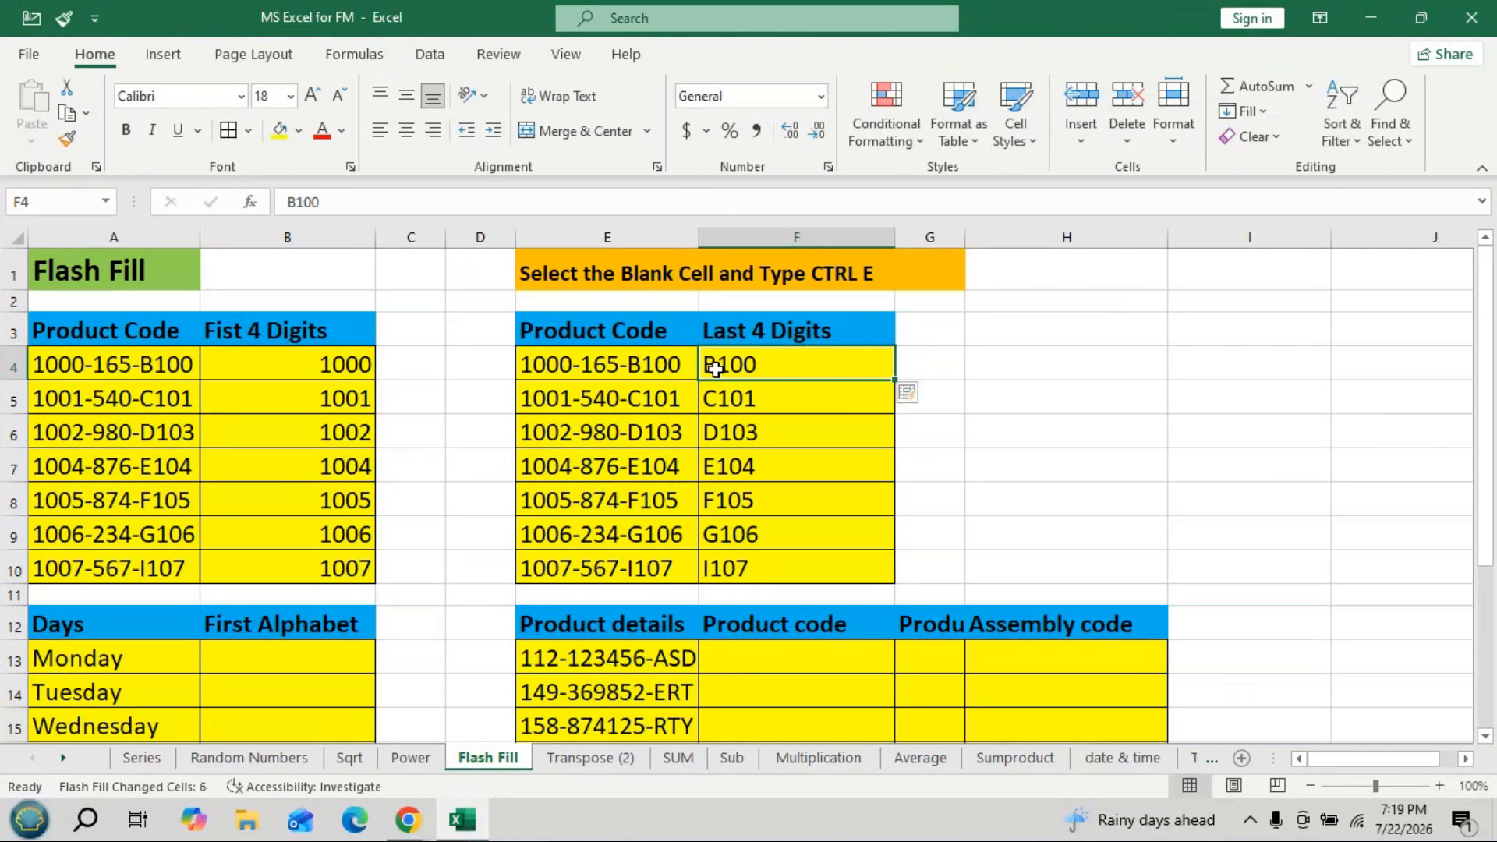
Widen column G for its Product serial no header and autofit column E to the product details.
drag(965, 237, 1084, 237)
scroll(955, 375, down, 2)
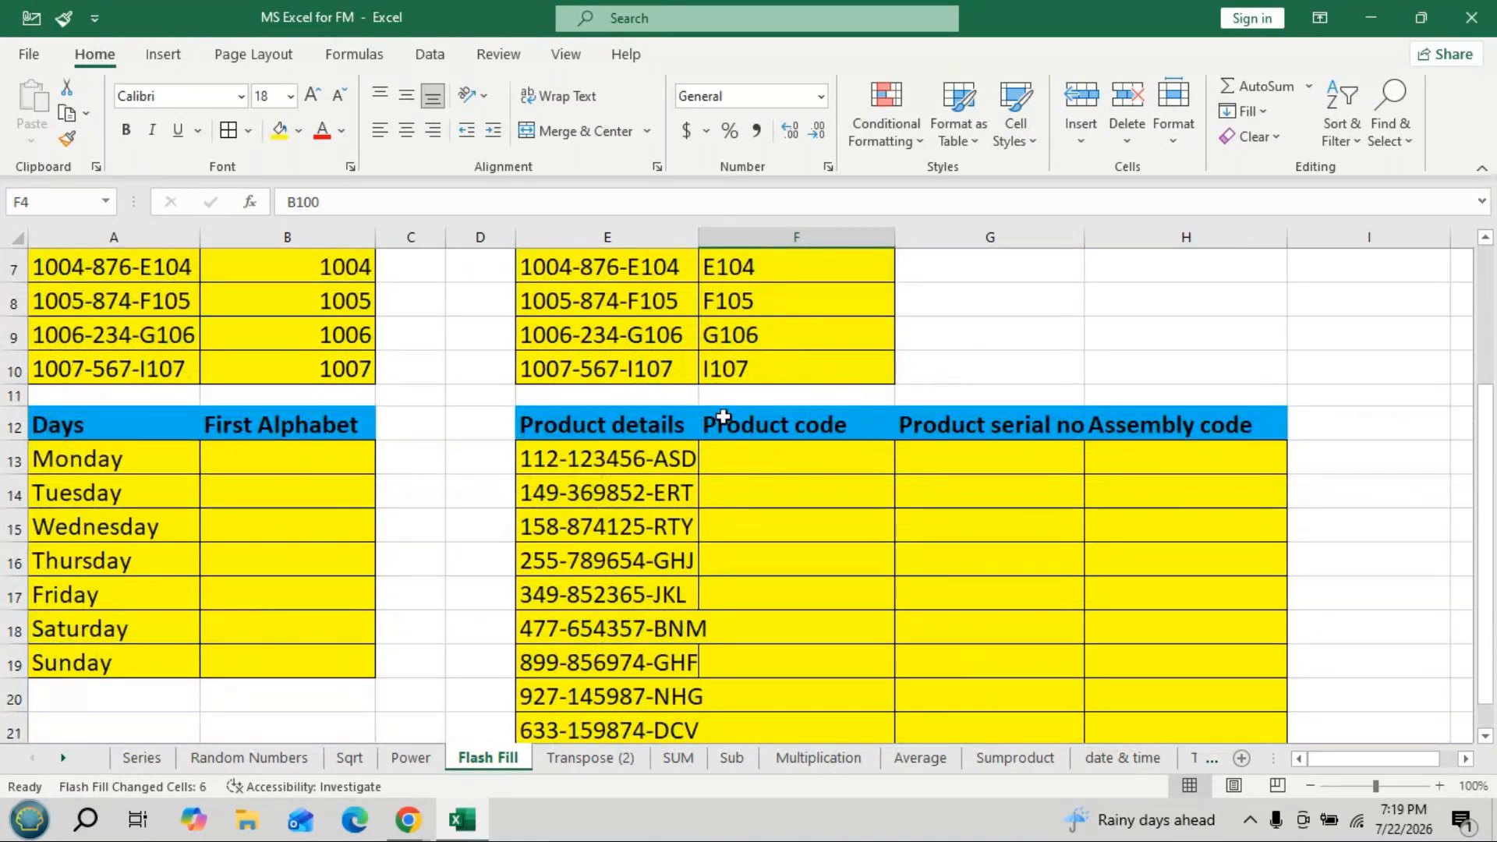
double_click(697, 238)
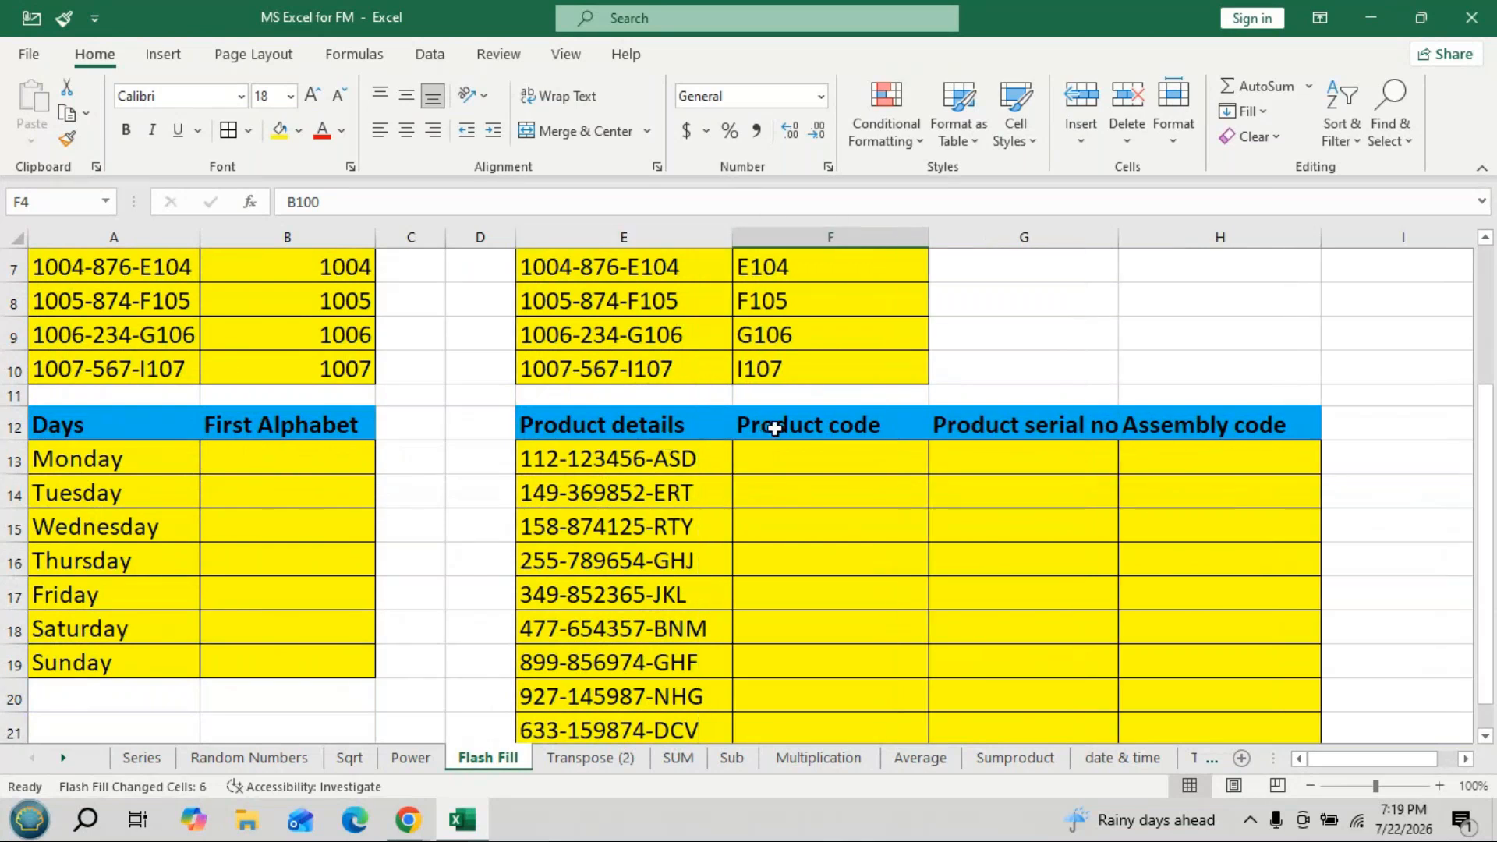
Enter M in B13 beside Monday and flash fill the First Alphabet column.
click(322, 460)
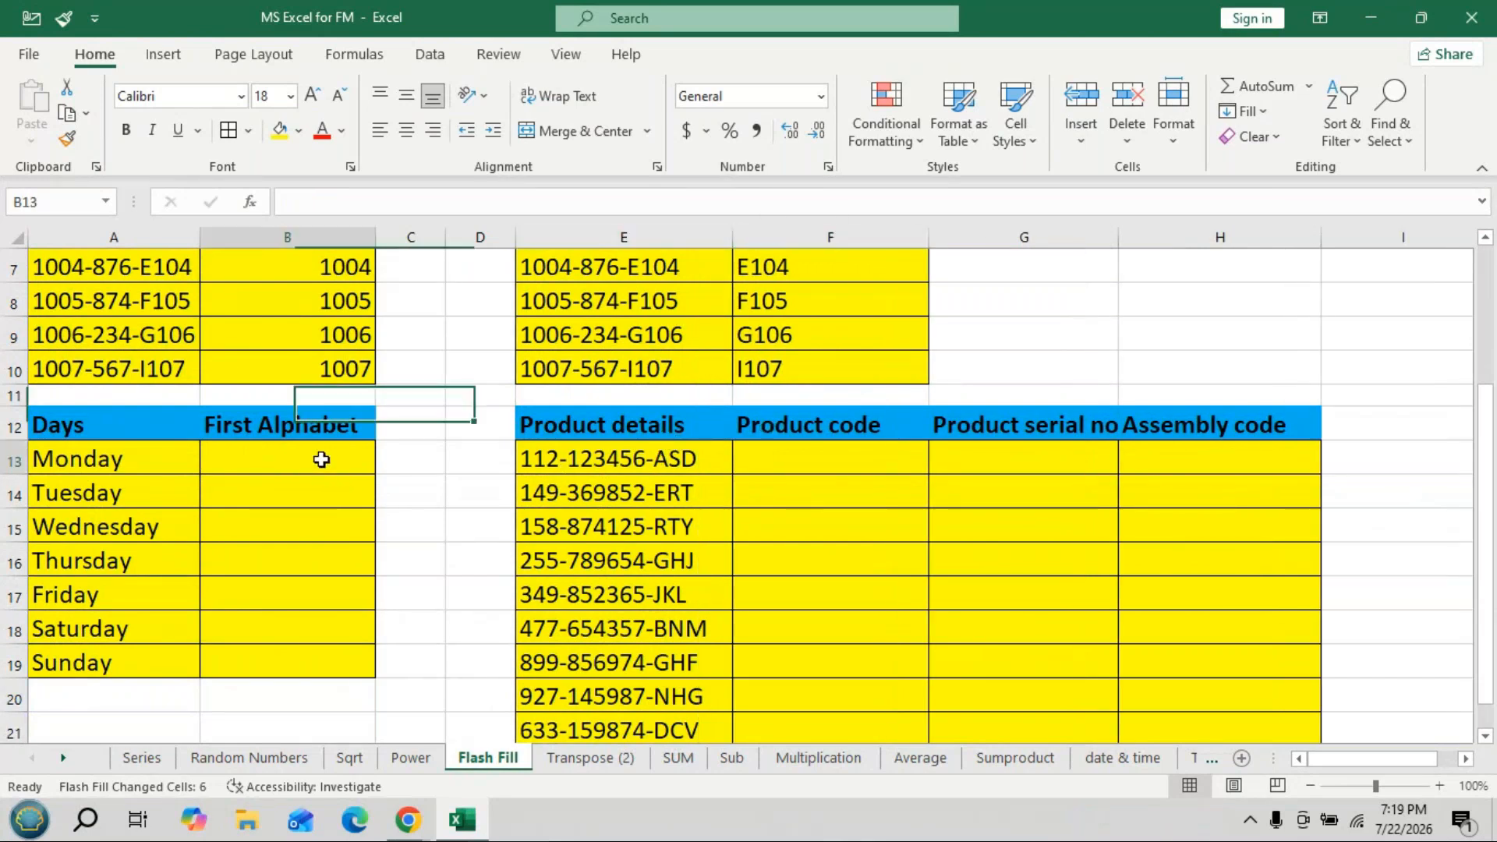
text(M)
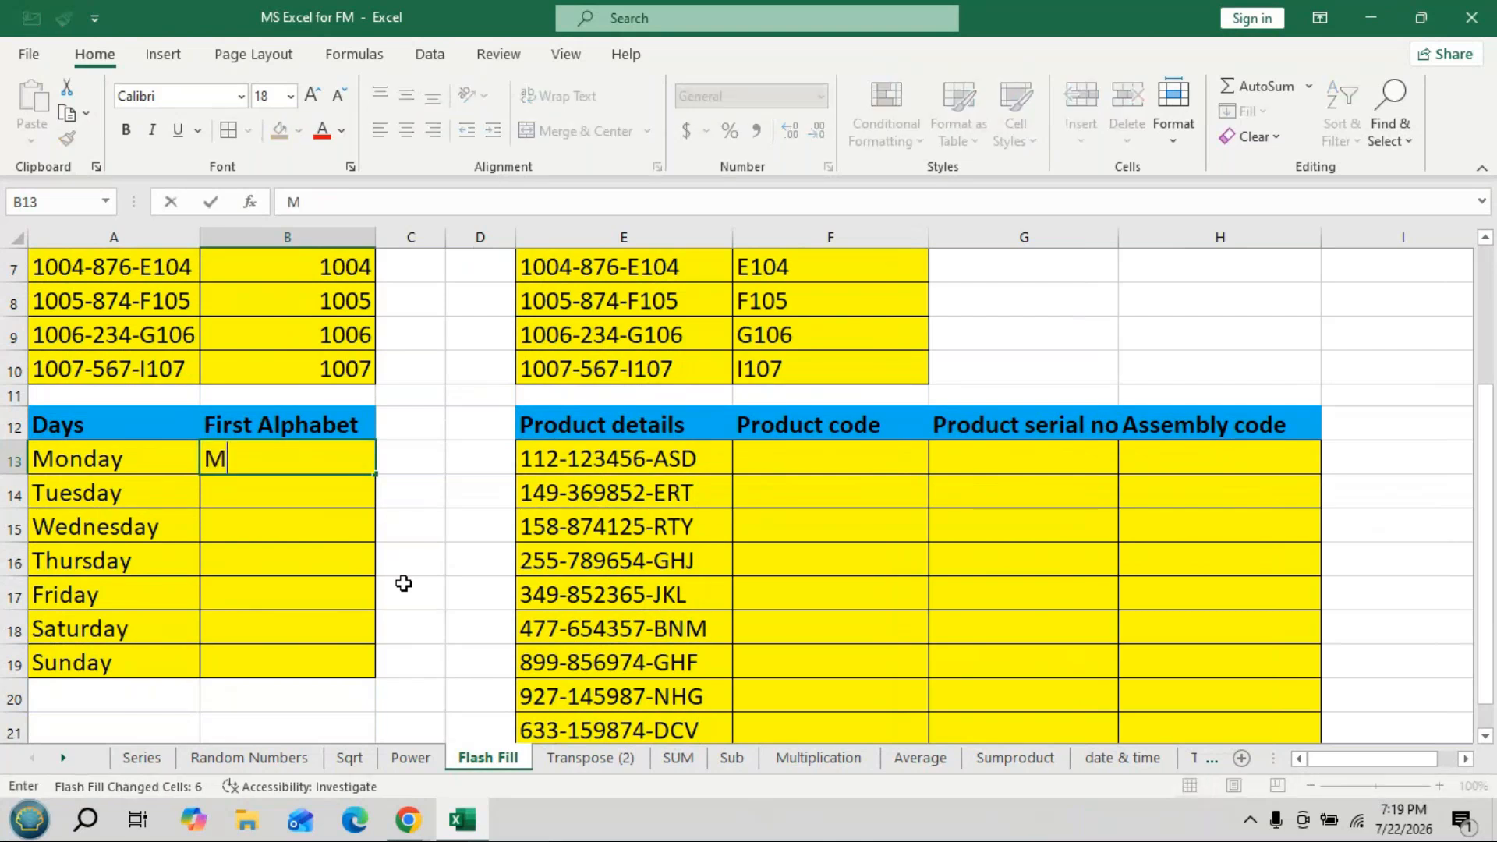
key(Return)
key(Up)
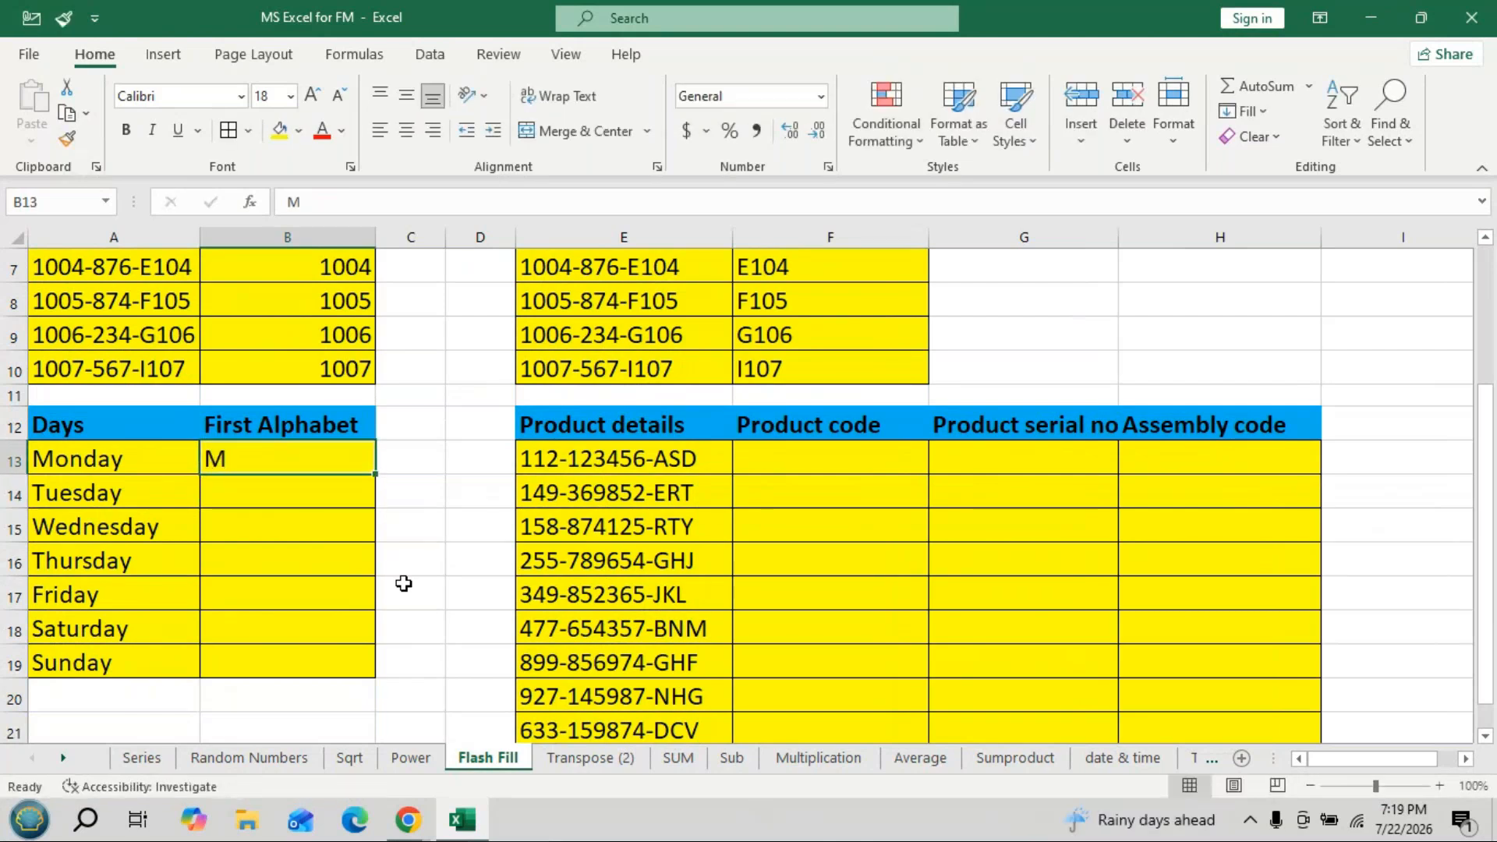
key(ctrl+e)
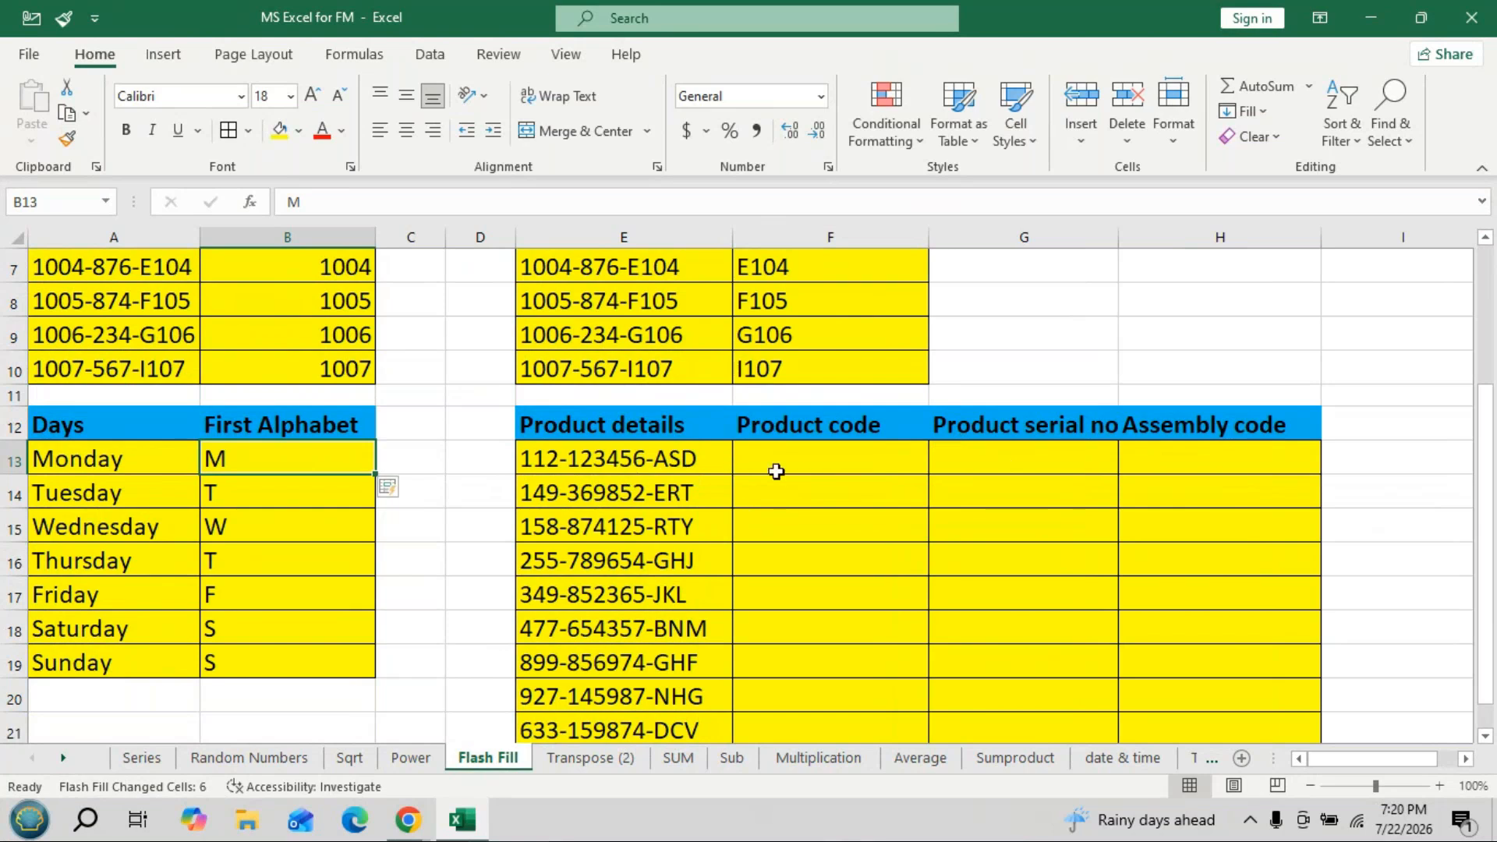
Fill the first product details row with product code 112, serial number 123456 and assembly code asd in F13:H13.
click(810, 463)
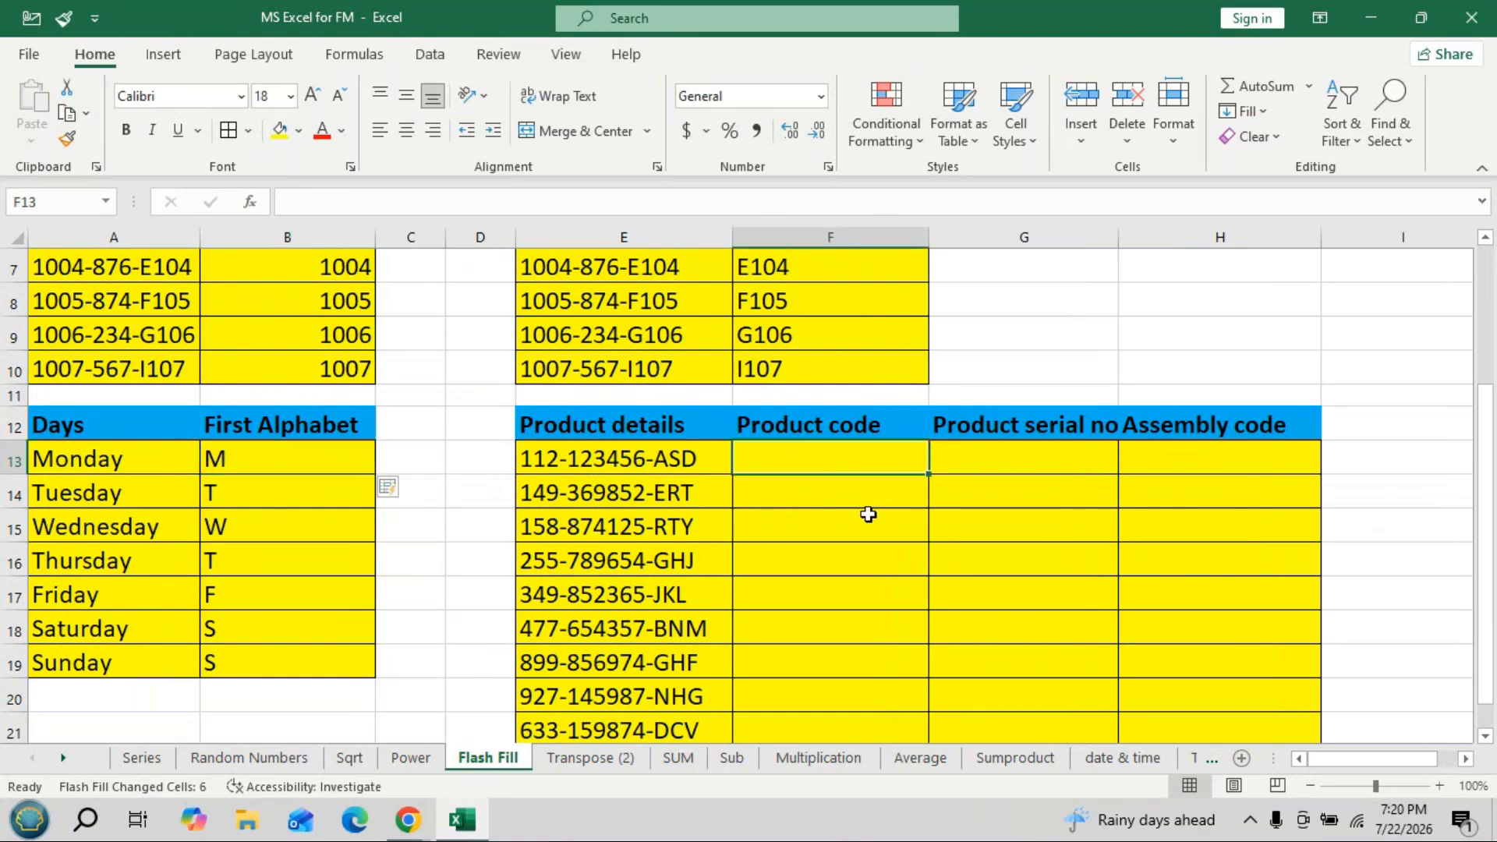
text(112)
key(Tab)
text(1)
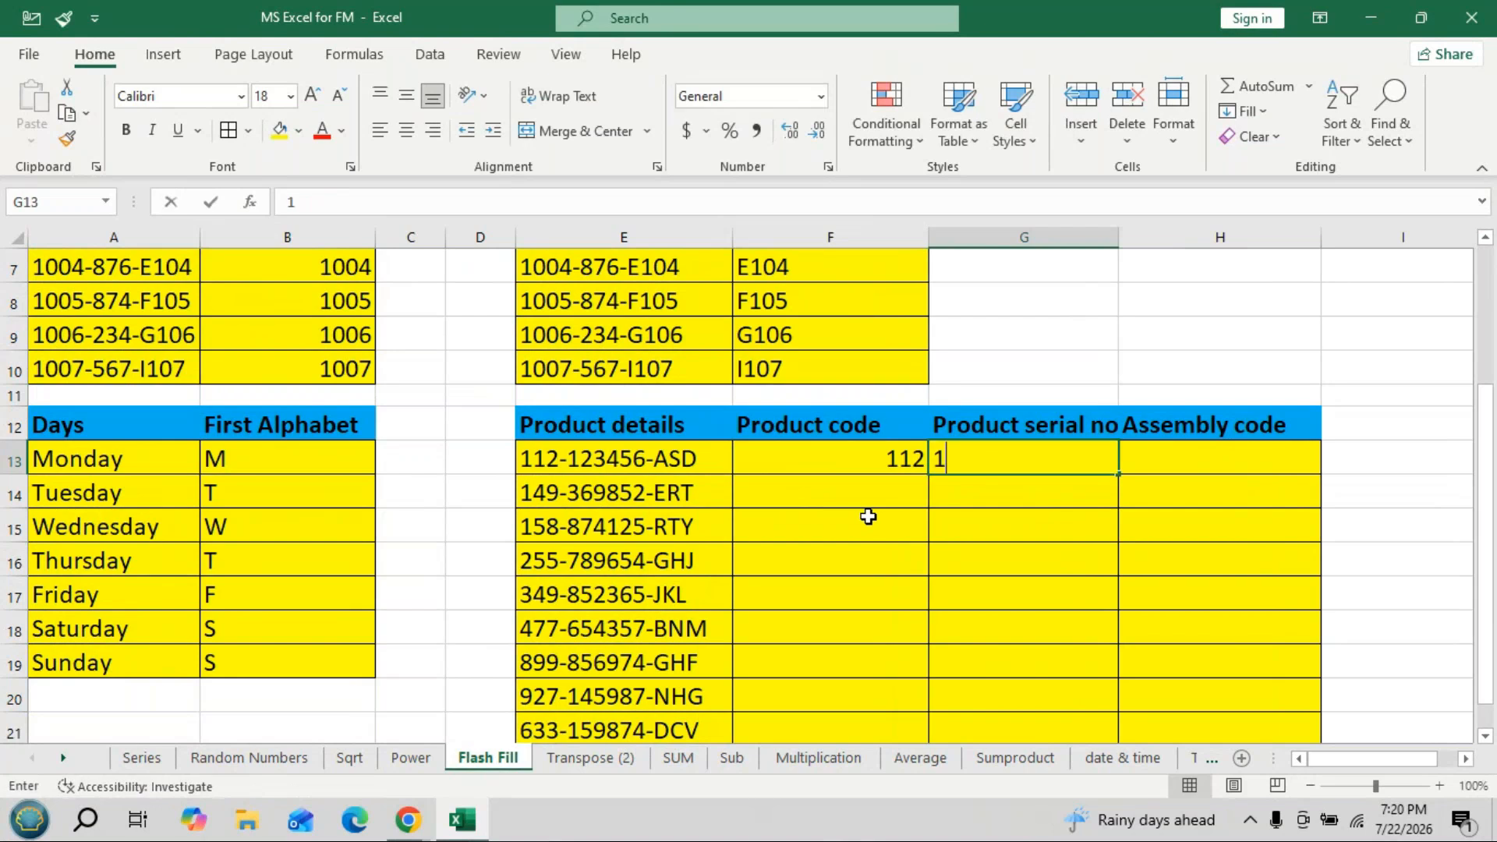
text(23456)
key(Tab)
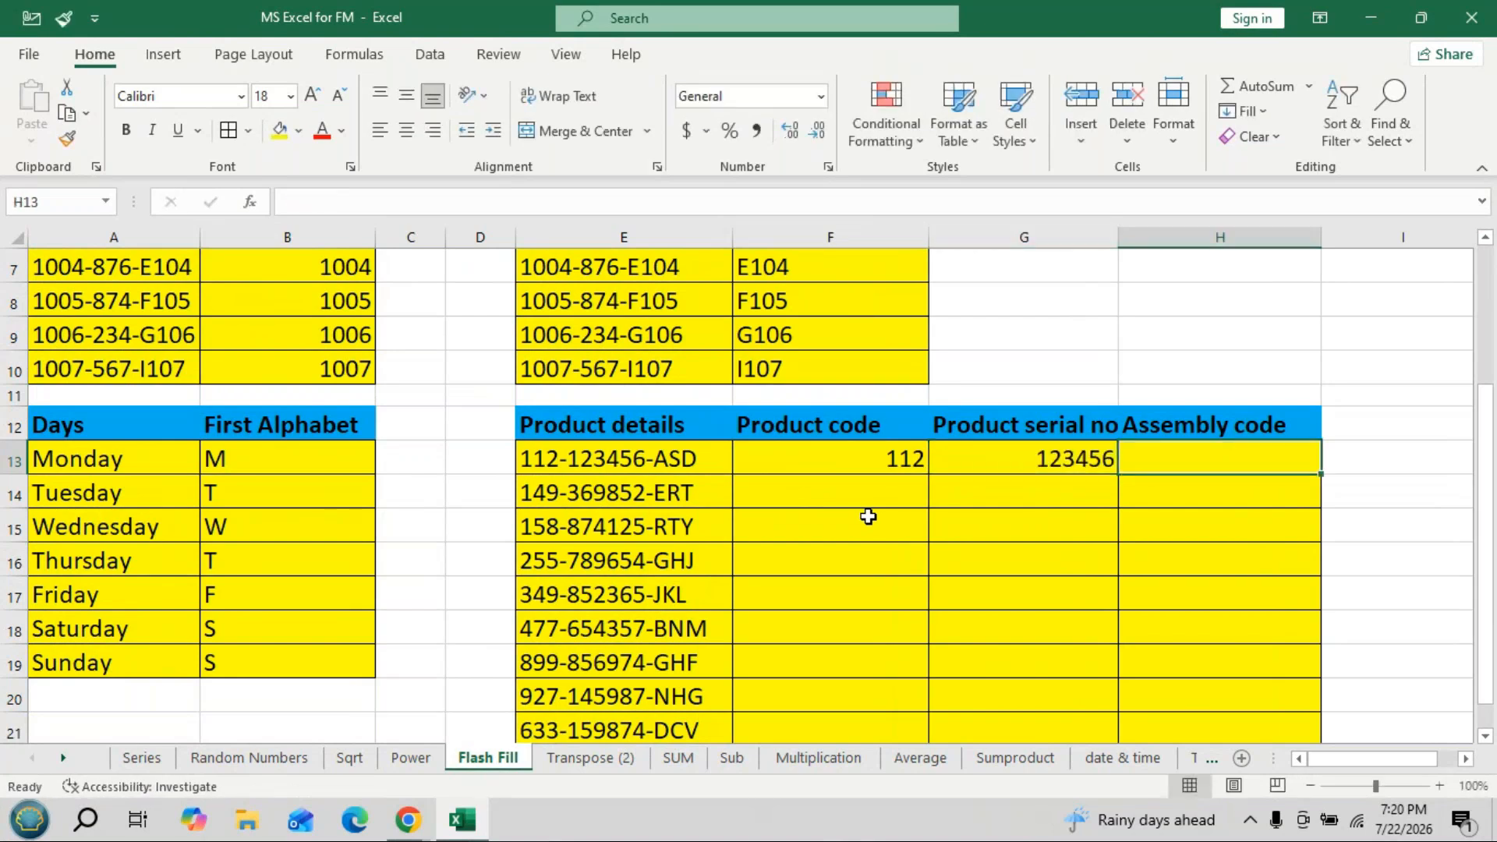
text(asd)
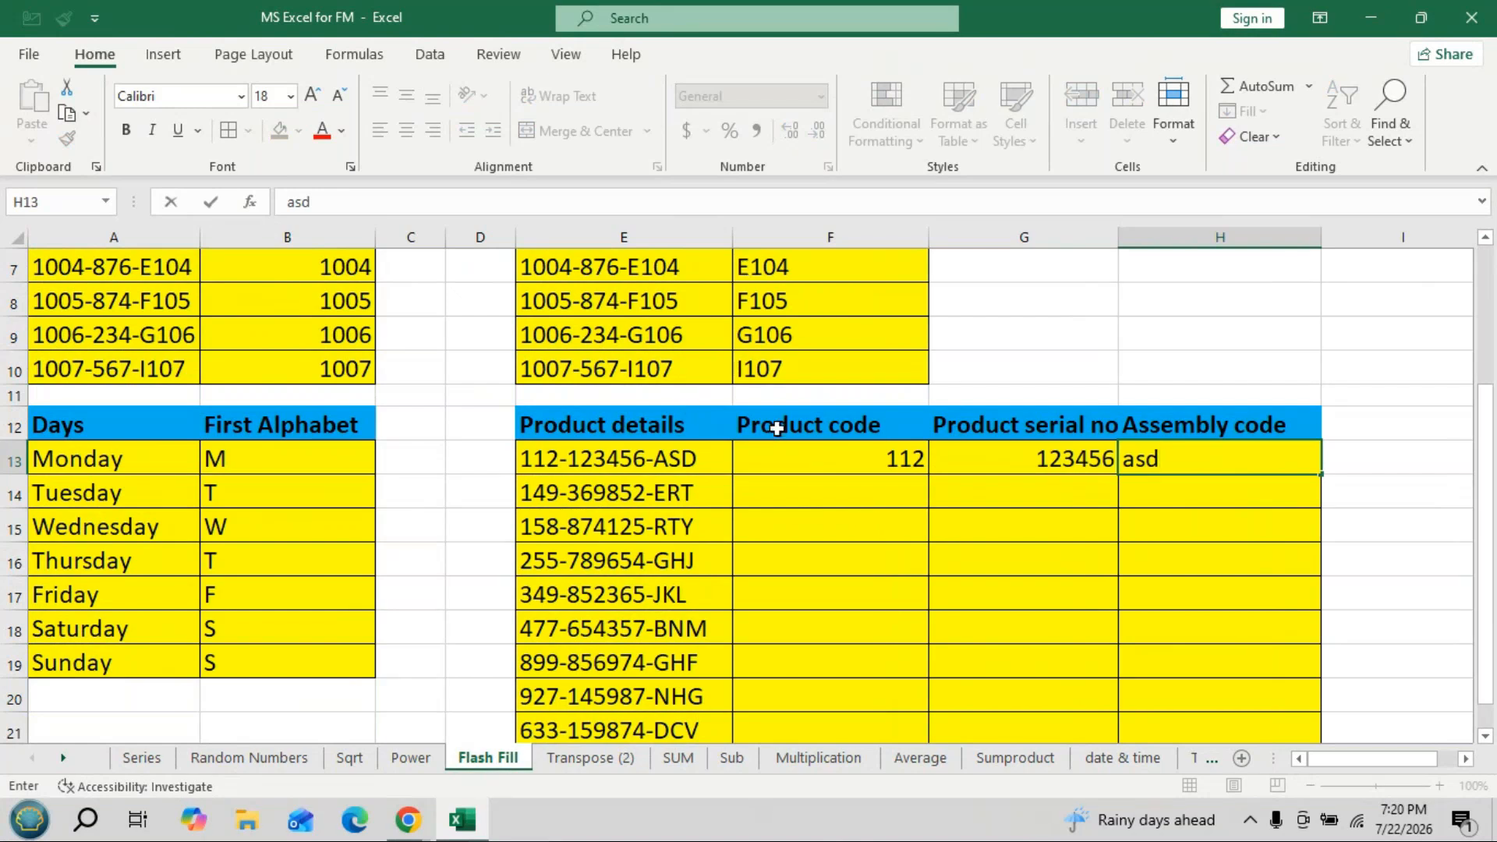
scroll(776, 429, up, 2)
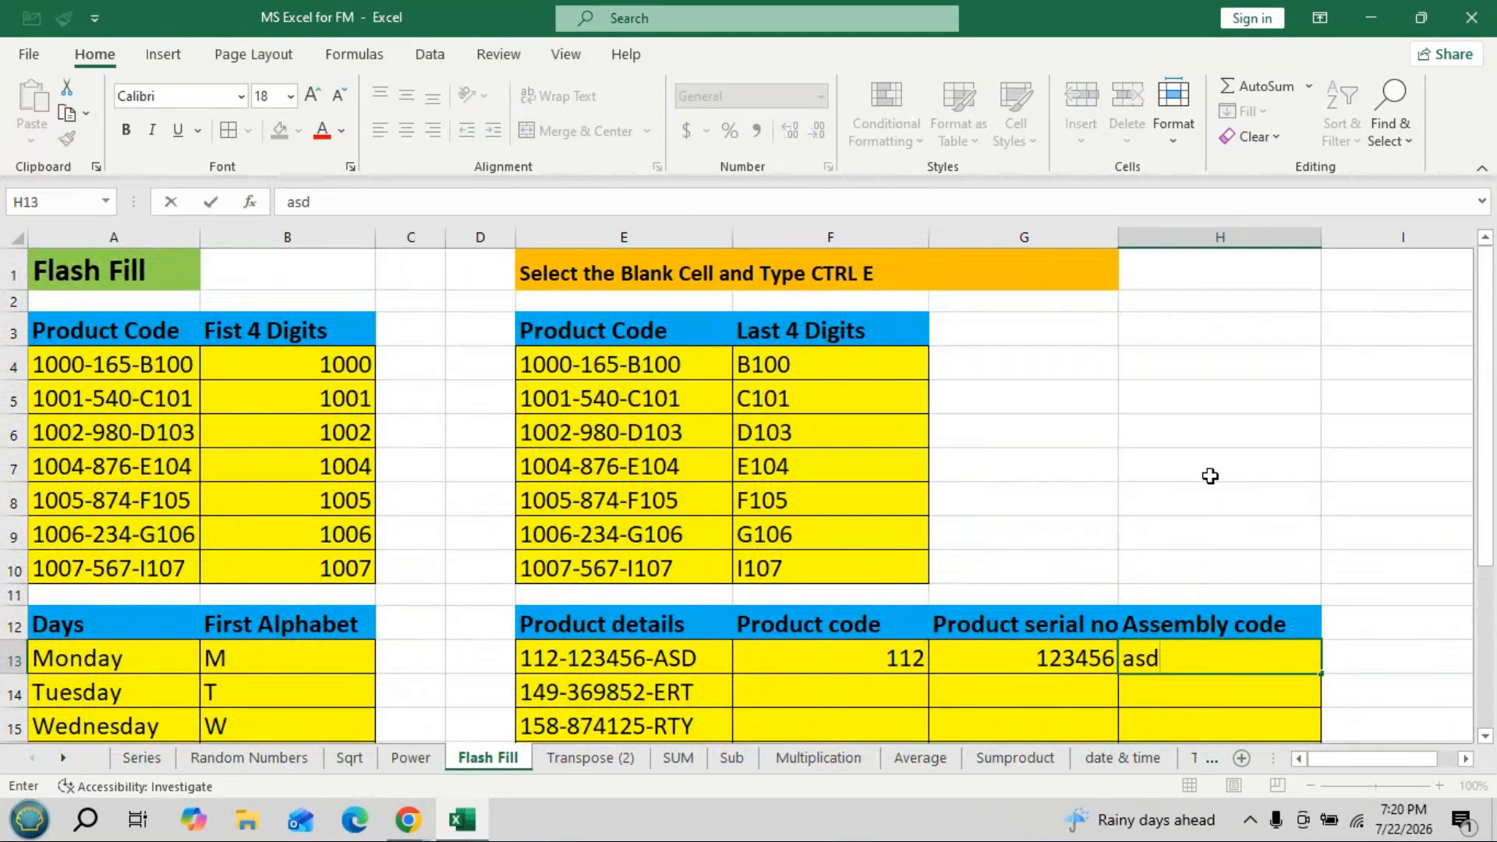
key(Return)
Set the ribbon display to Show Tabs so only the tab names remain.
click(1320, 17)
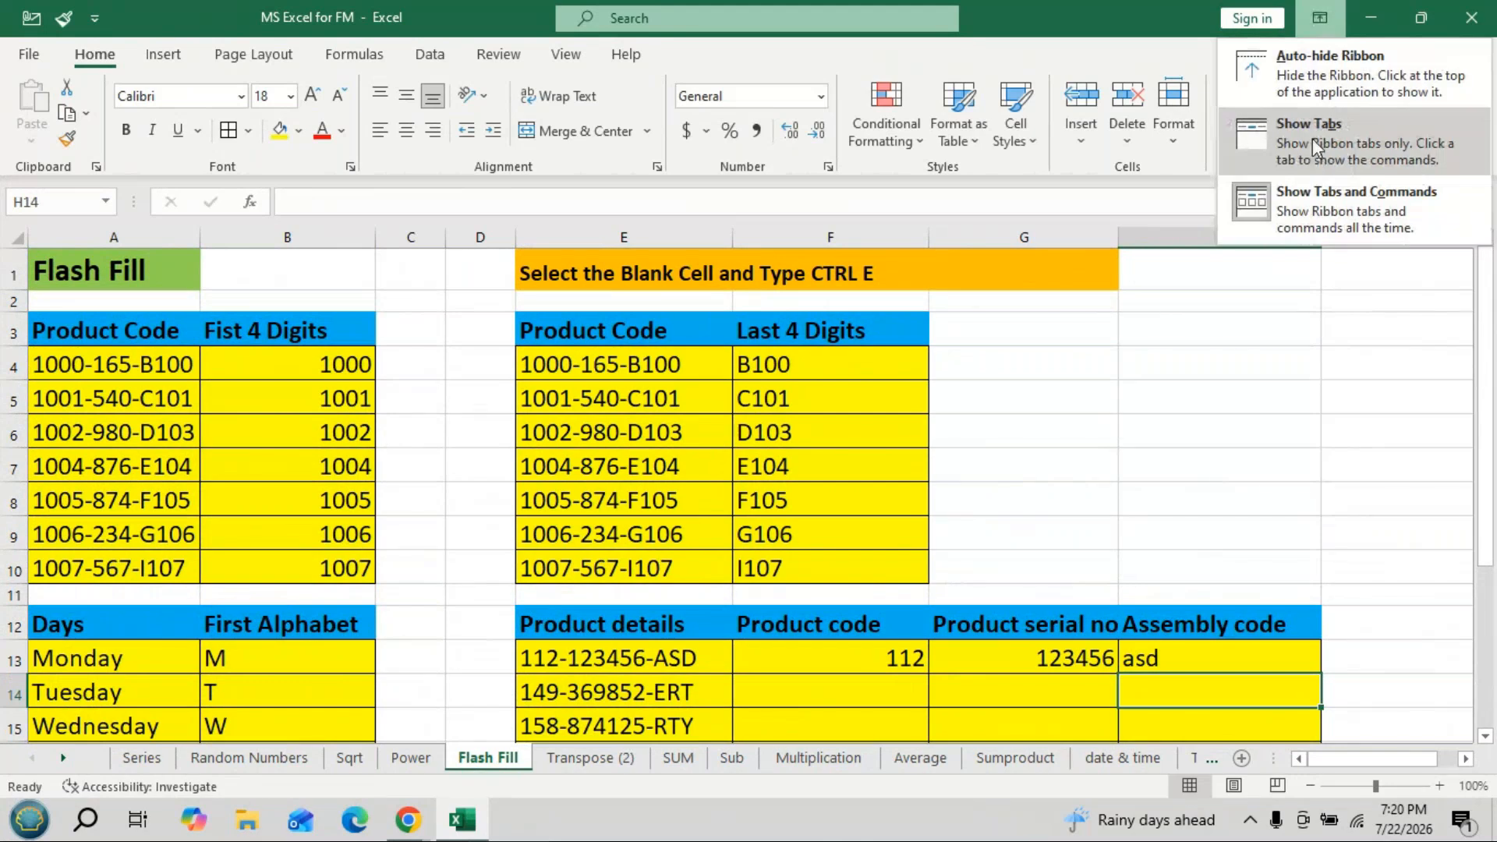
click(1312, 138)
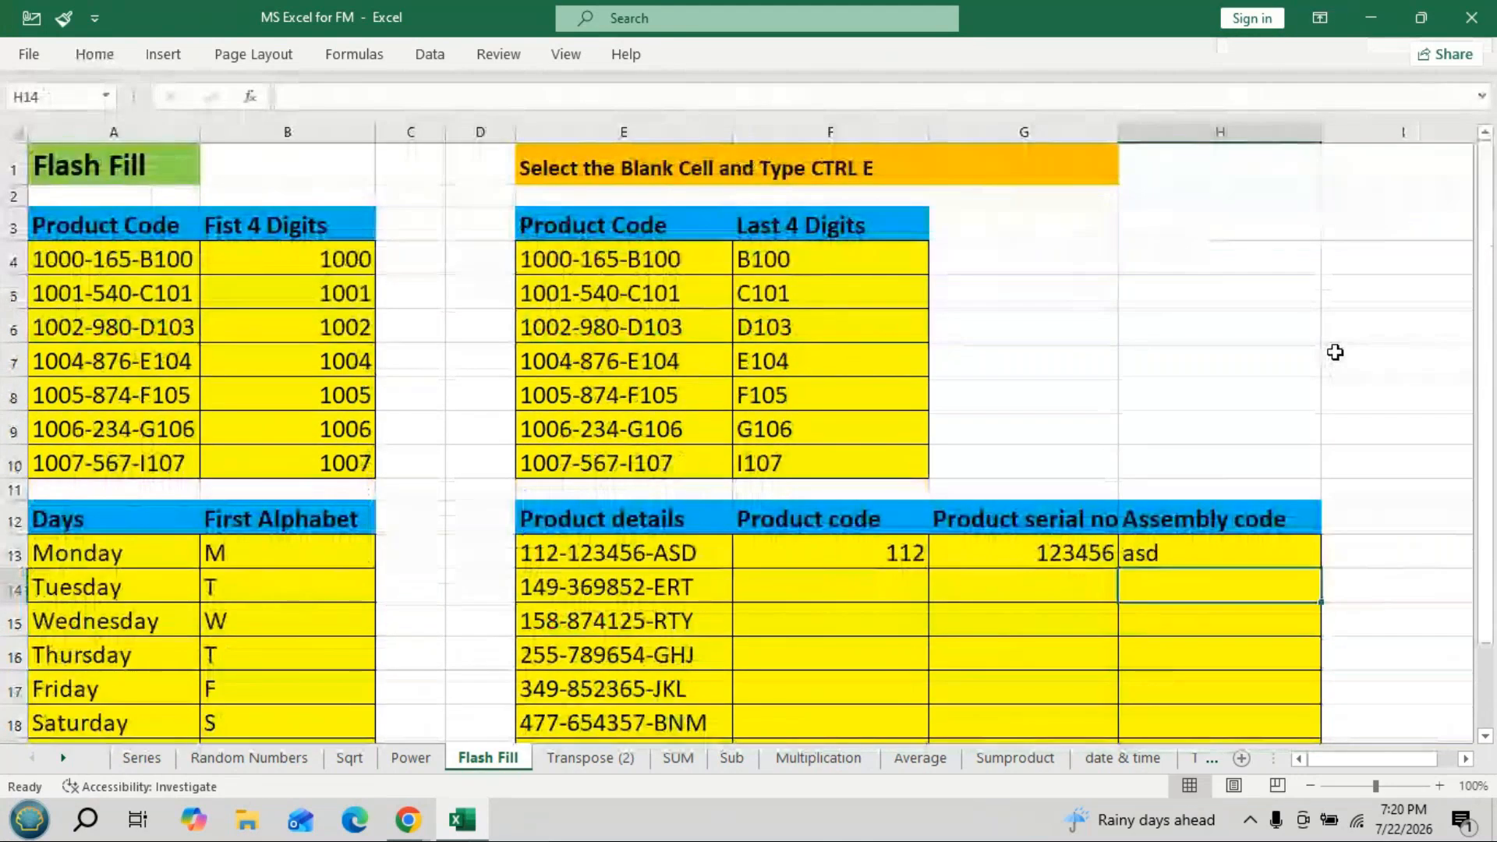
Widen column G until the full Product serial no. header fits.
click(1178, 565)
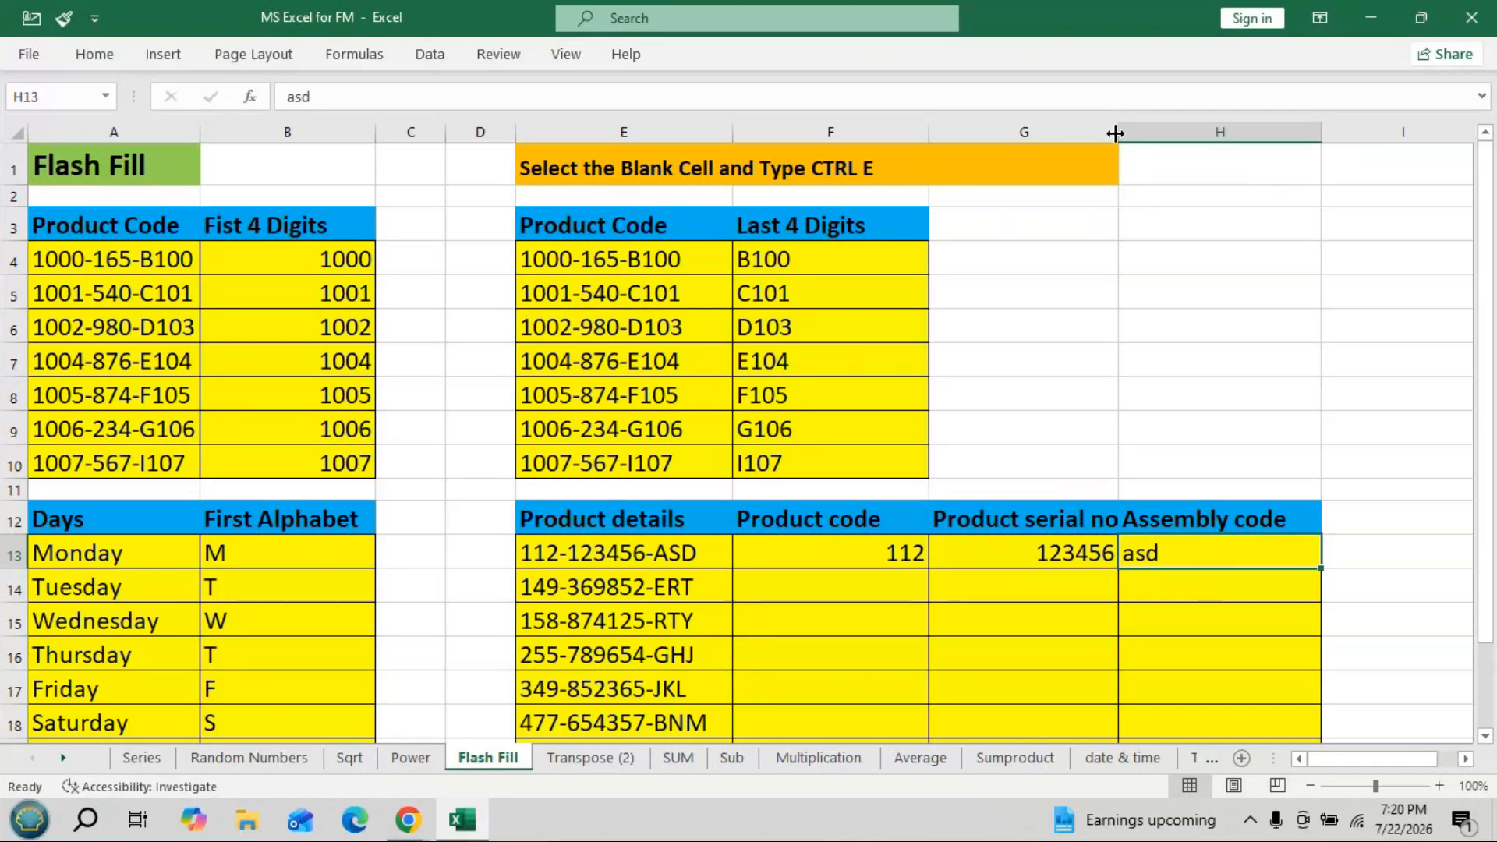
drag(1115, 133, 1153, 133)
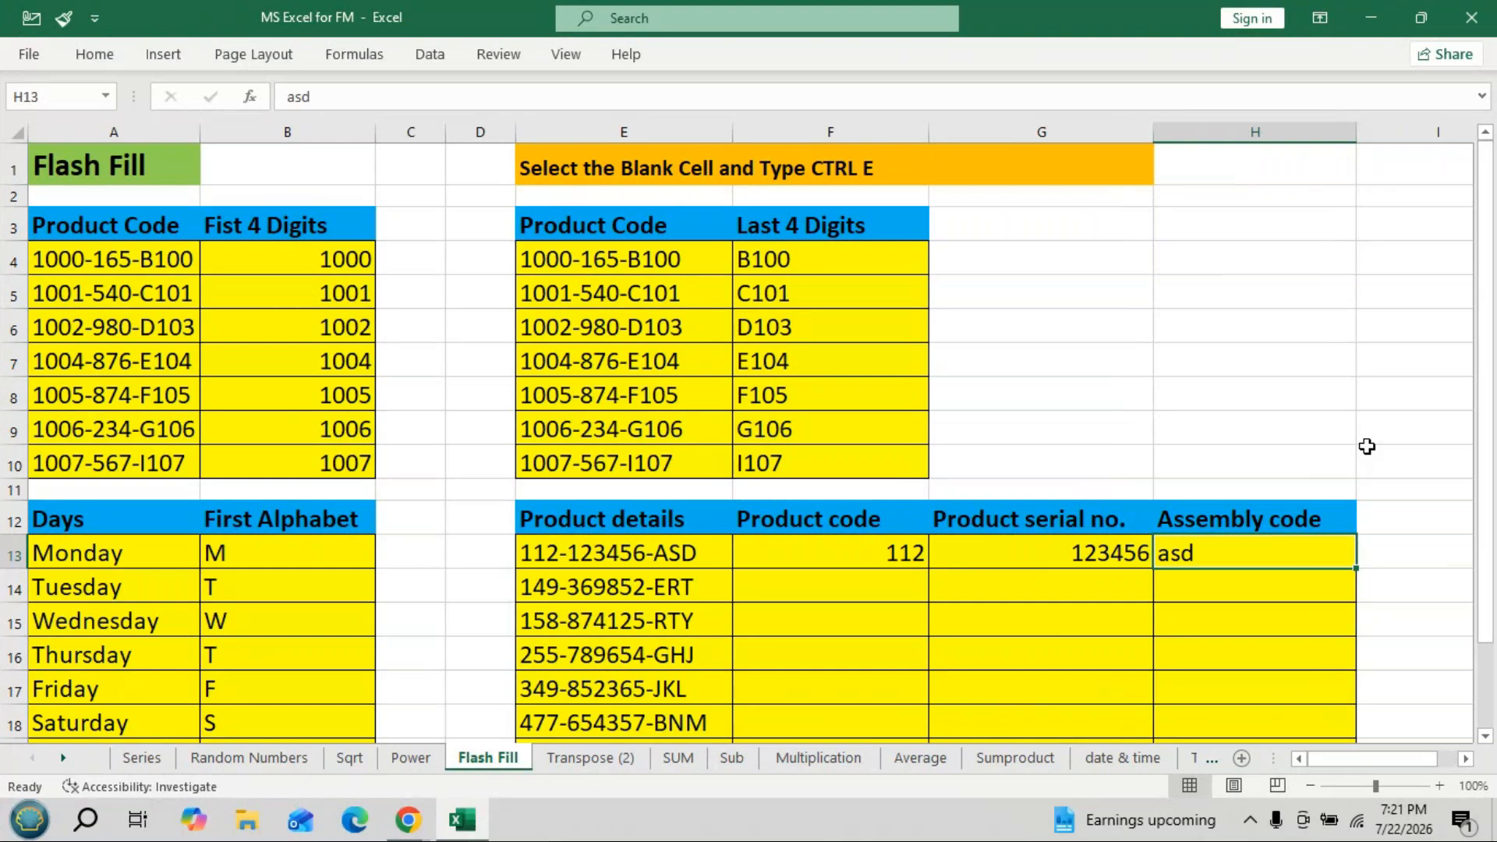
Clear the first-four-digits results in B4:B10, enter 1000 in B4 and flash fill the column again.
drag(312, 259, 324, 454)
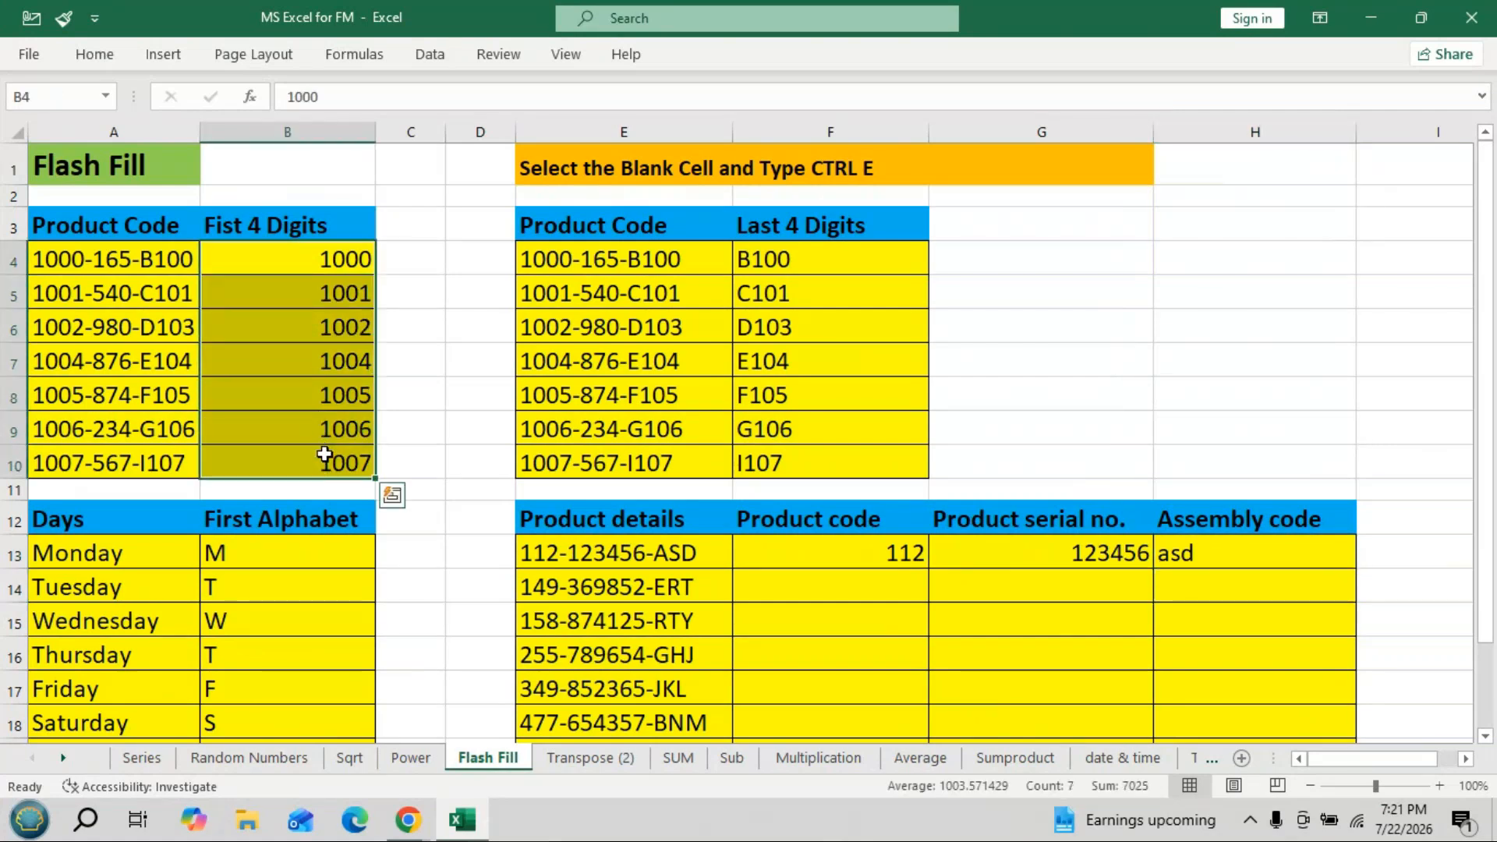
key(Delete)
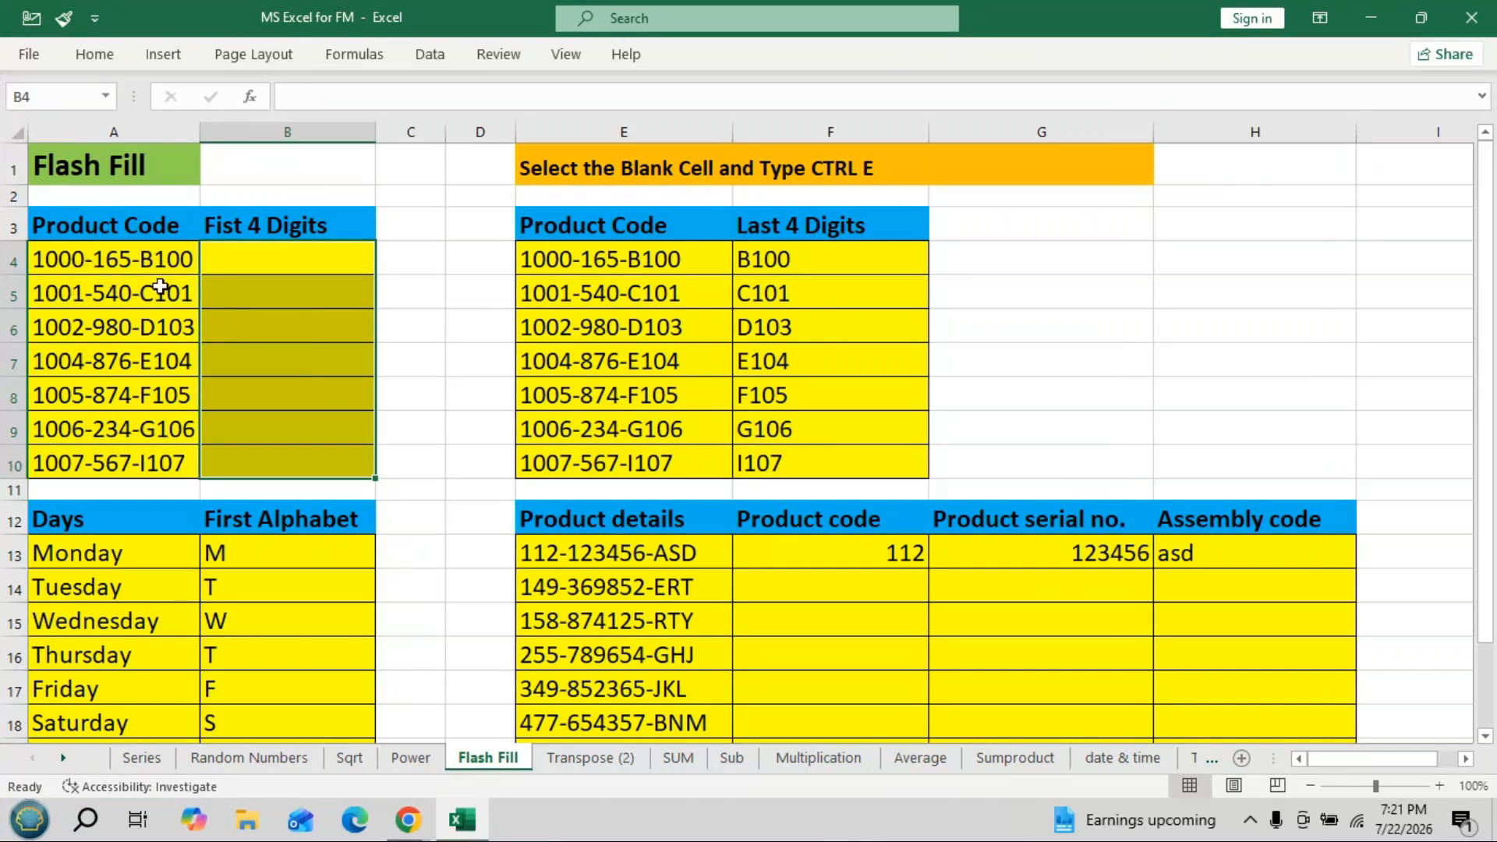
click(248, 263)
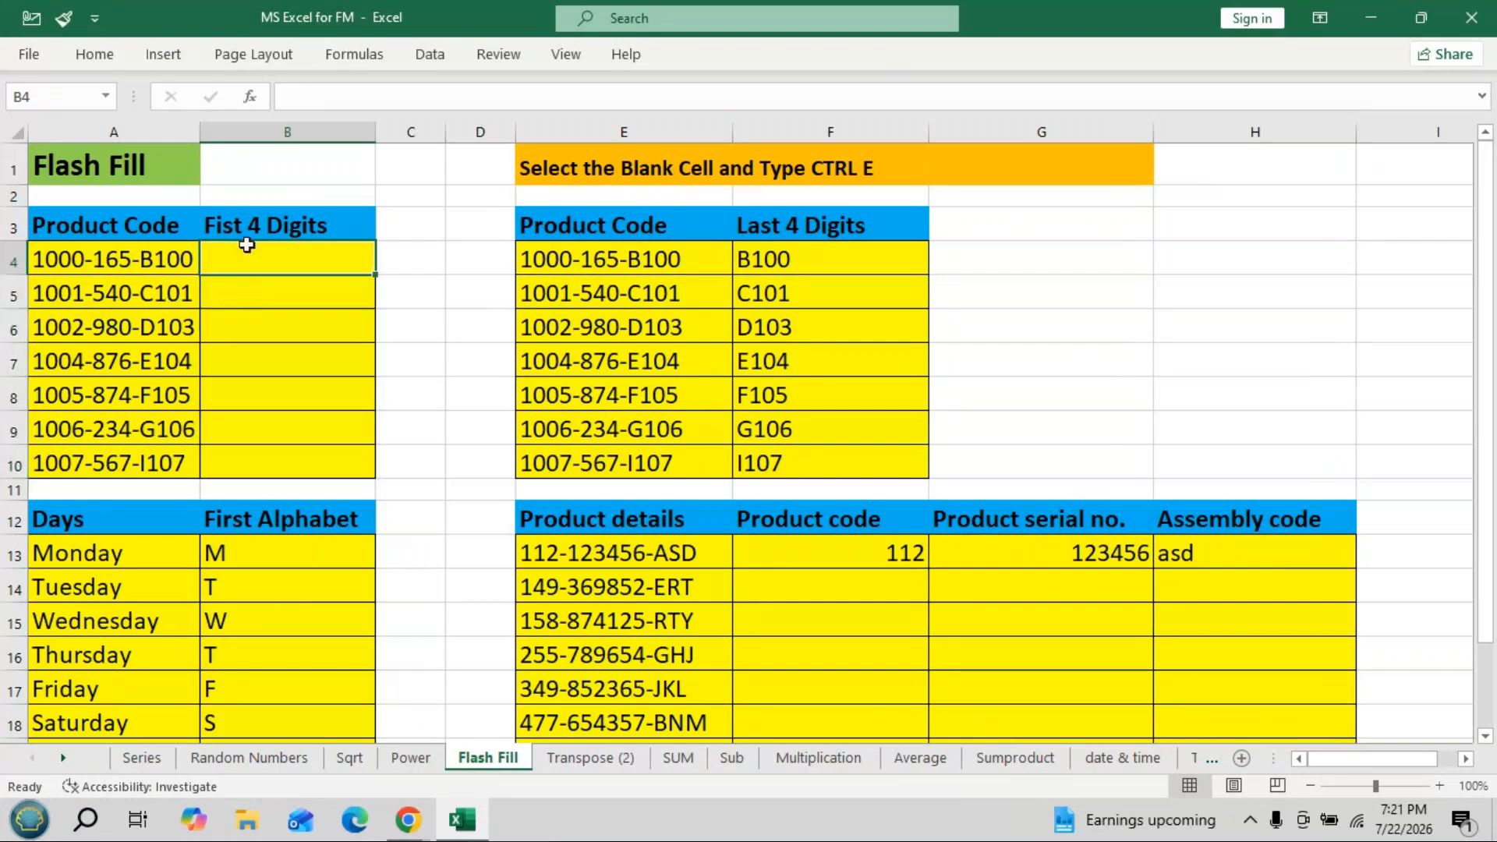
text(1000)
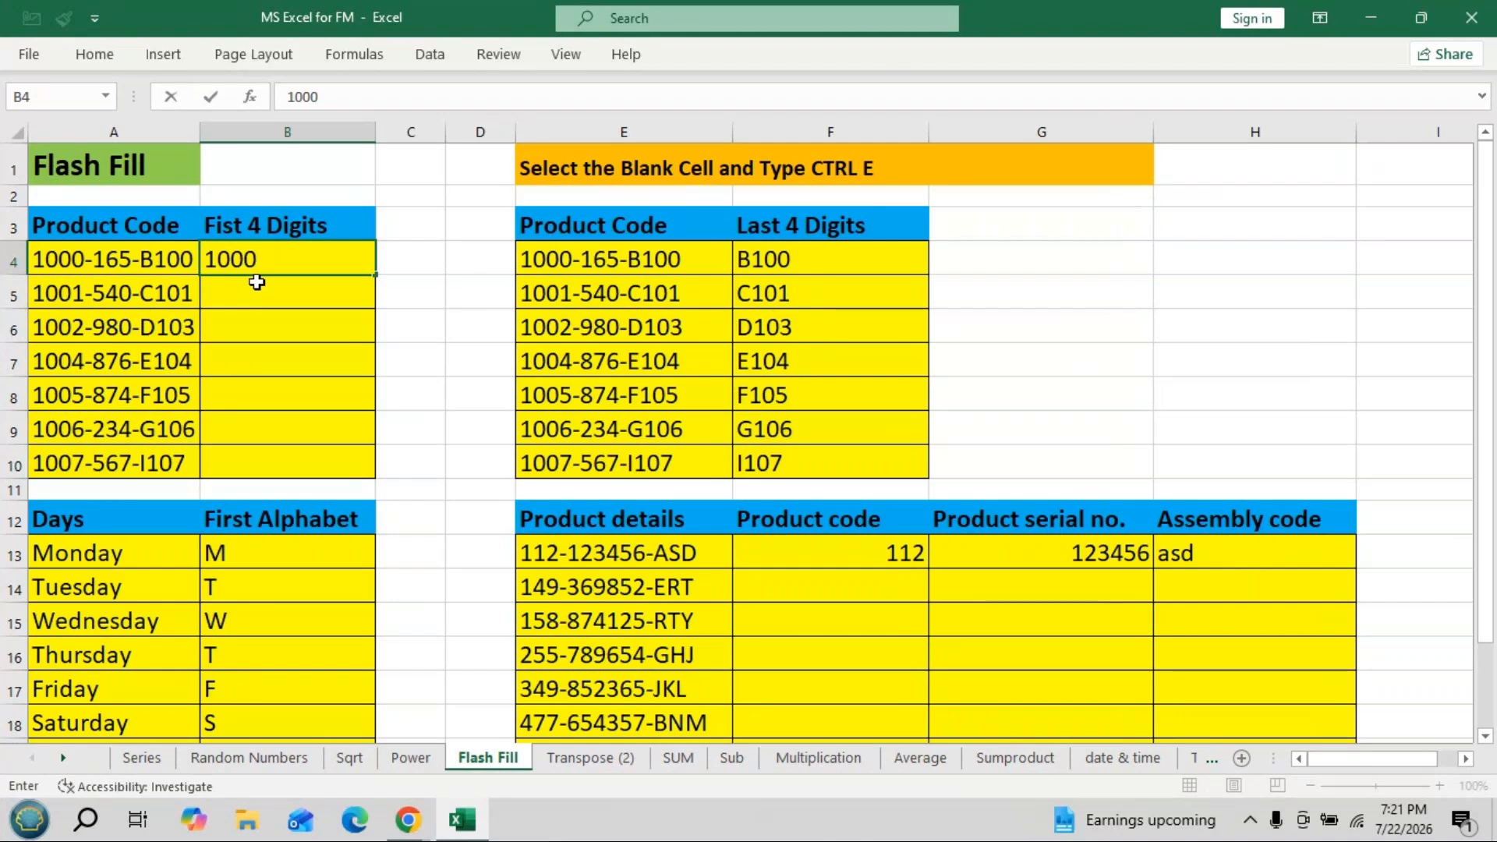
key(Return)
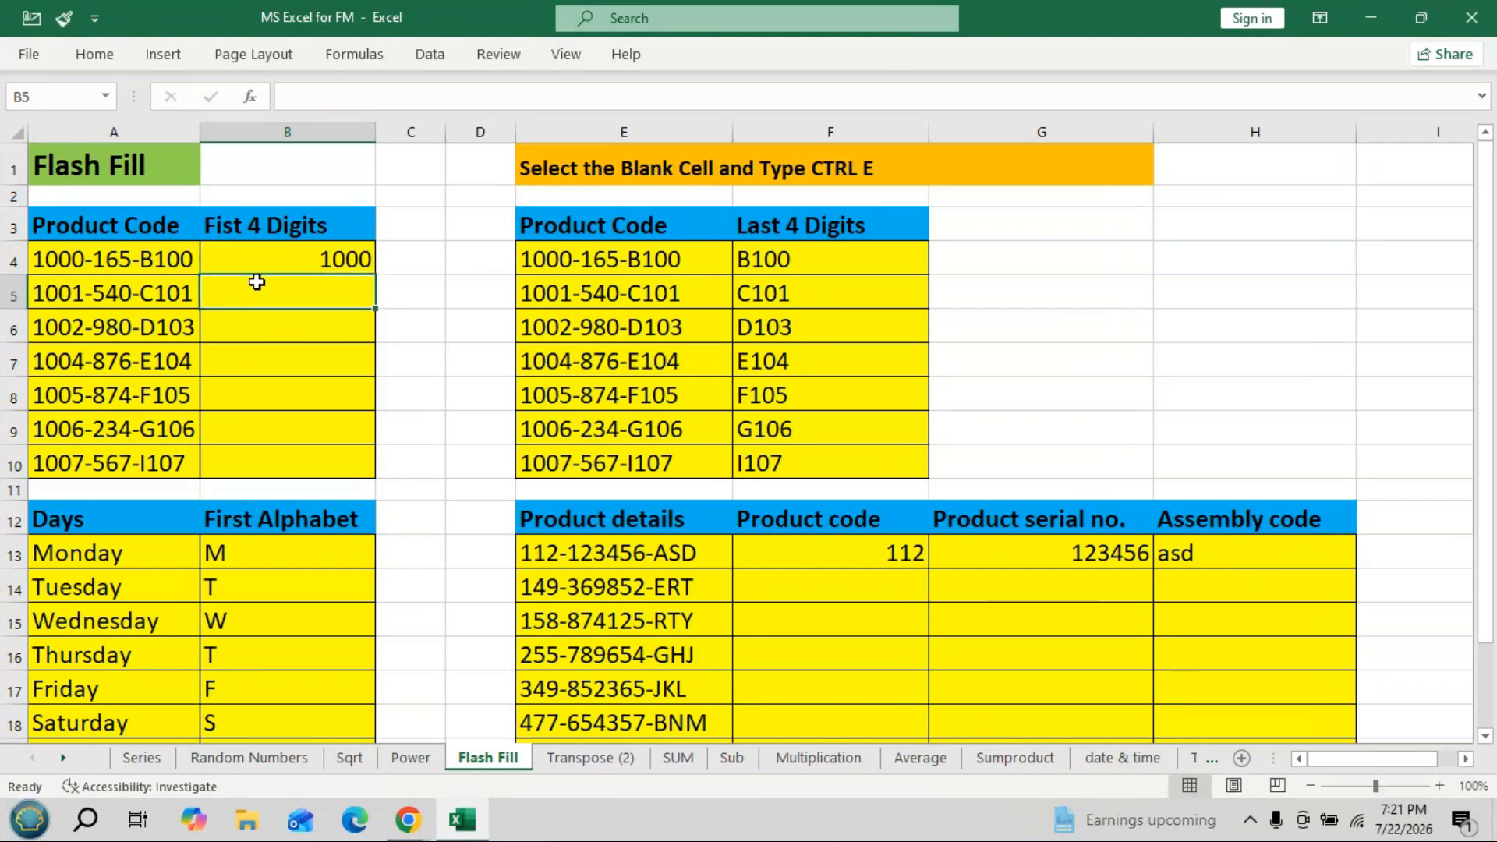
key(Up)
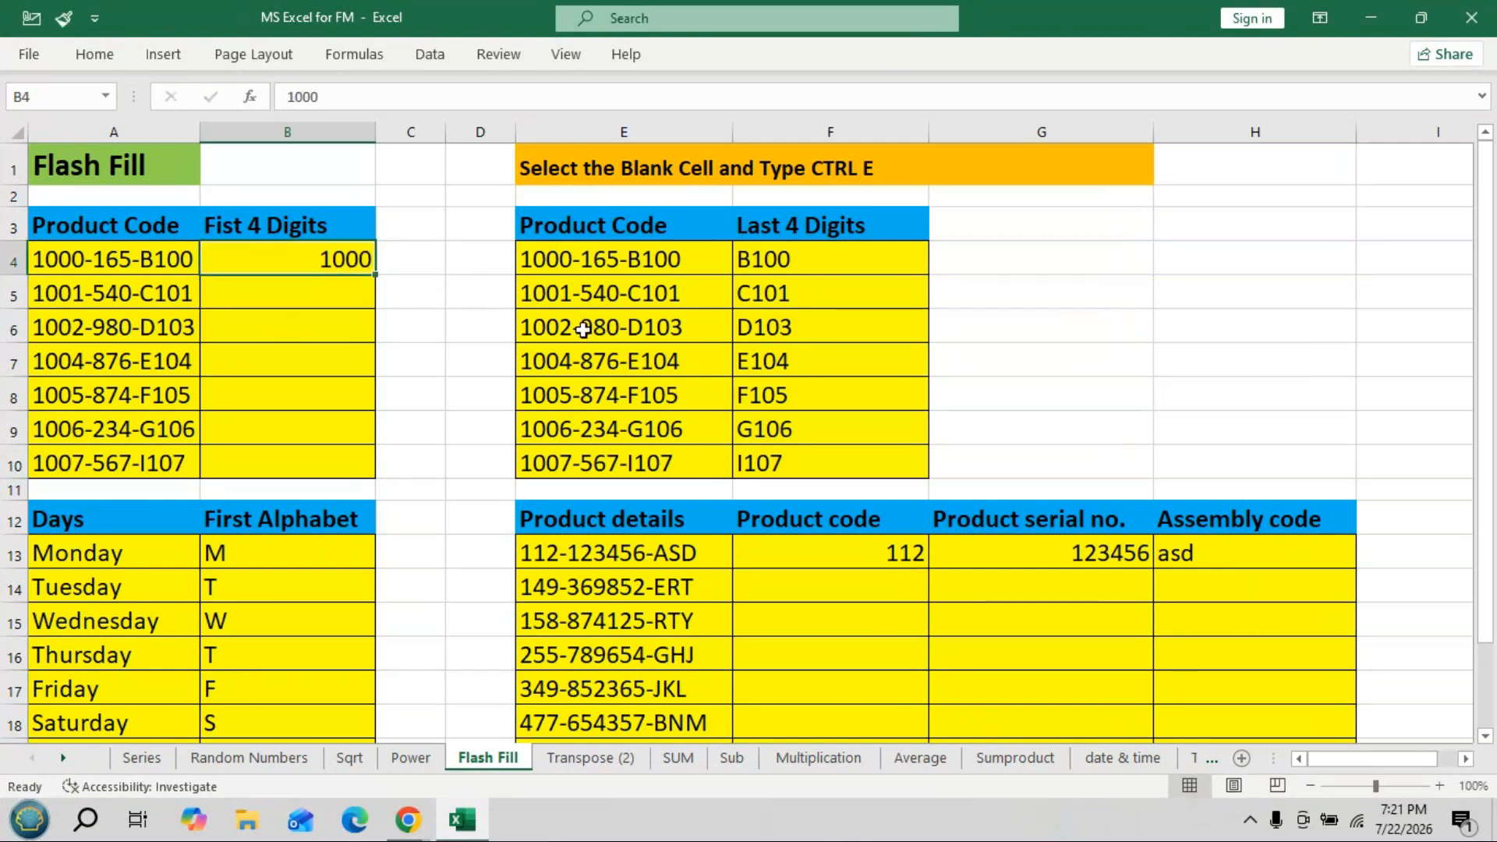
key(ctrl+e)
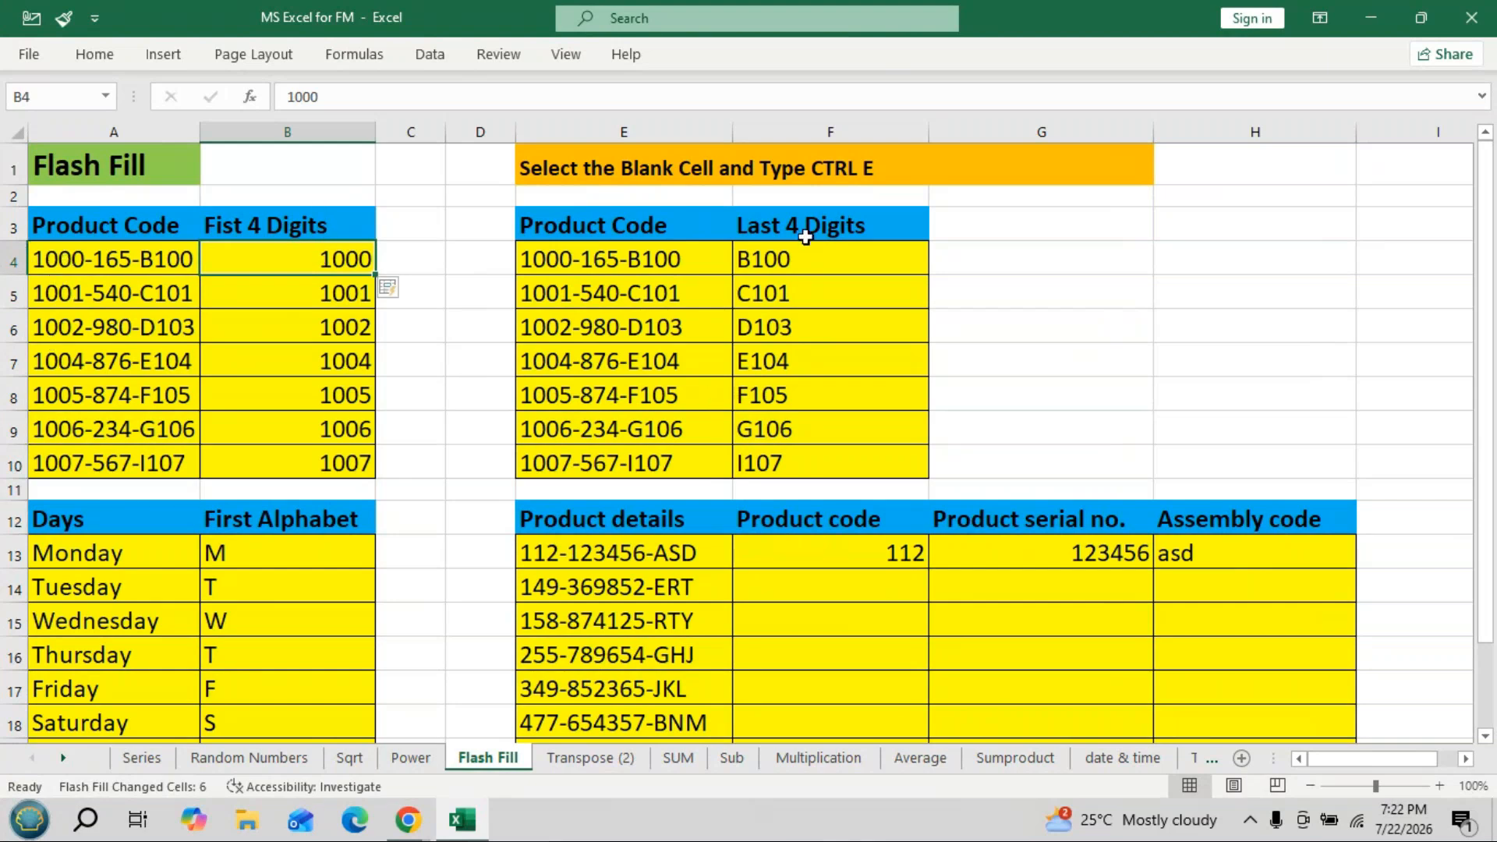
Clear the Last 4 Digits results in F4:F10, enter B100 in F4 and flash fill the column again.
drag(785, 257, 784, 453)
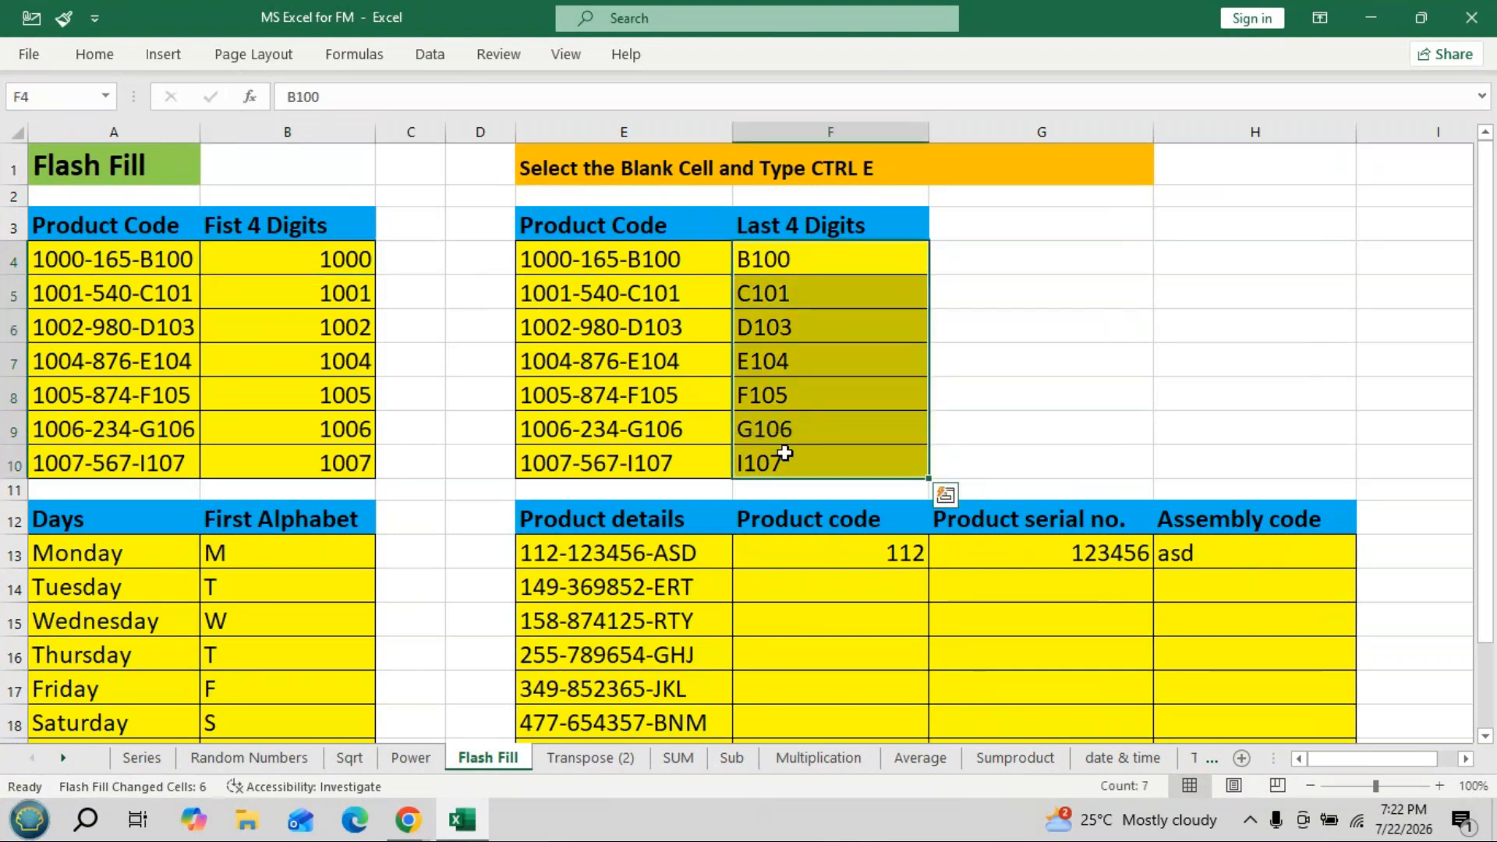
key(Delete)
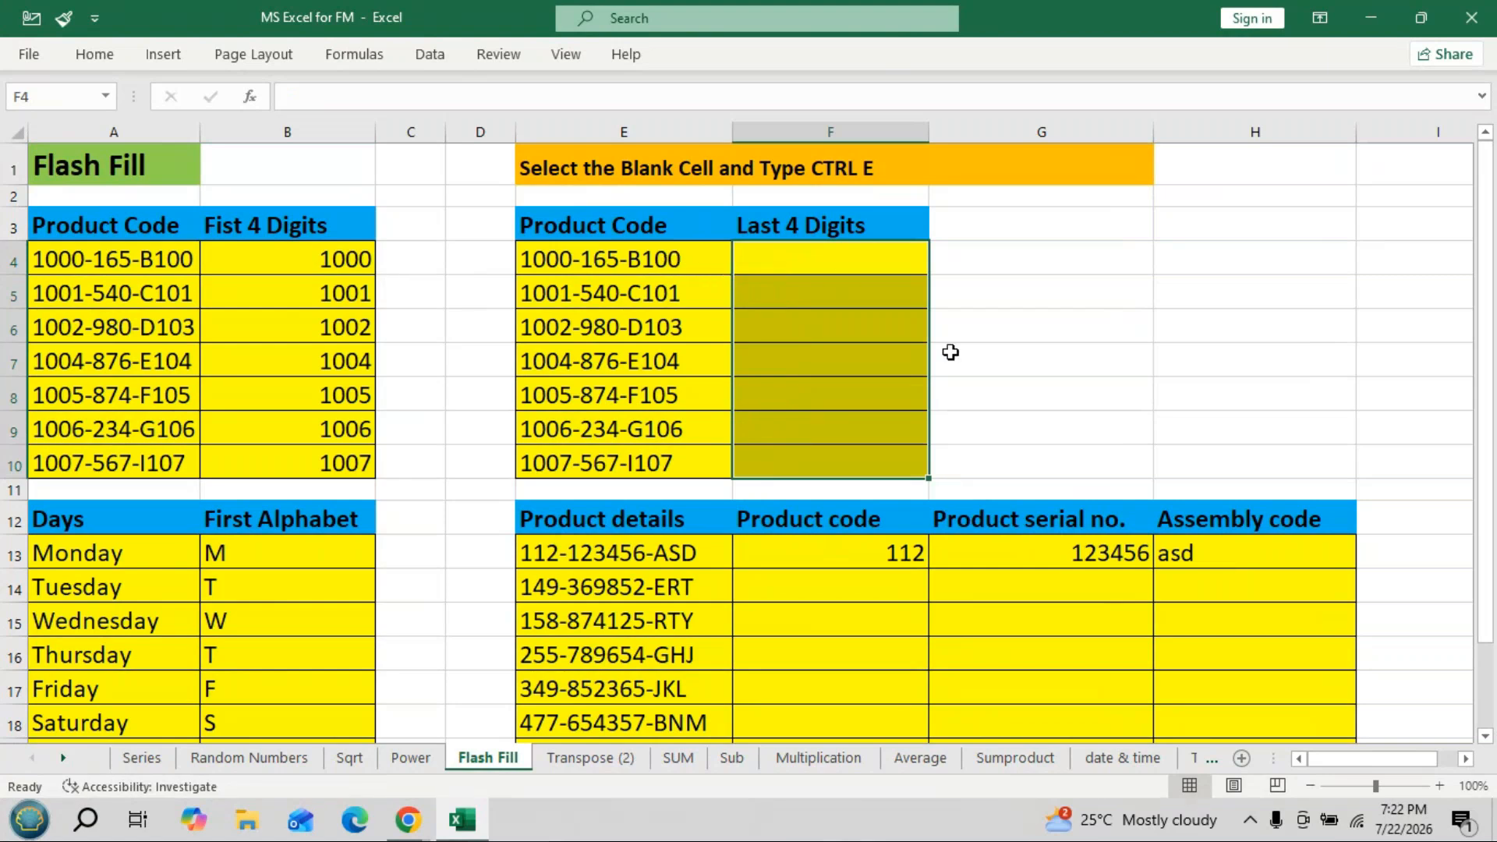
click(855, 270)
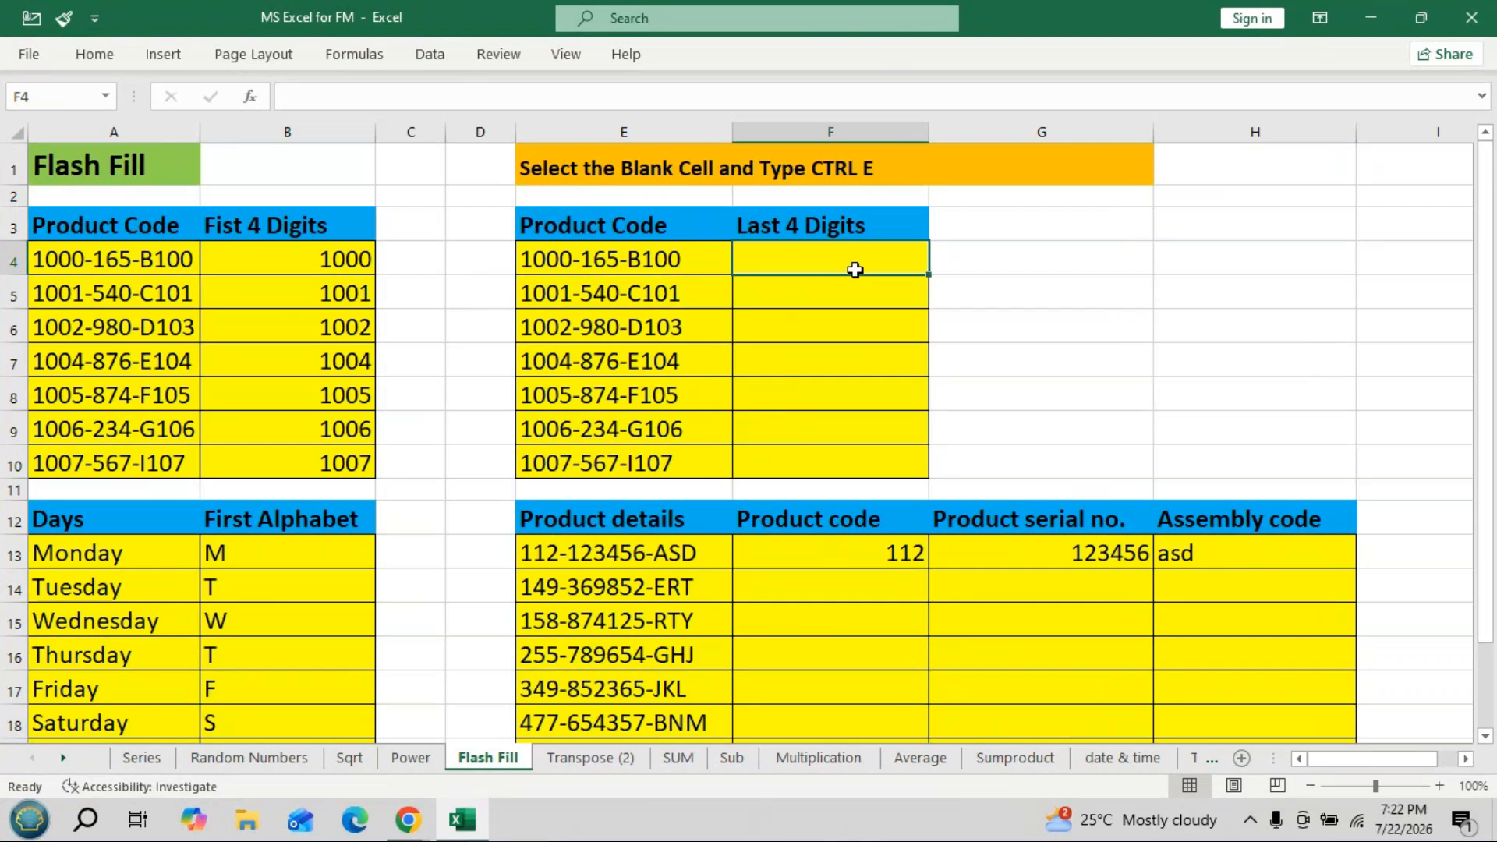
text(B100)
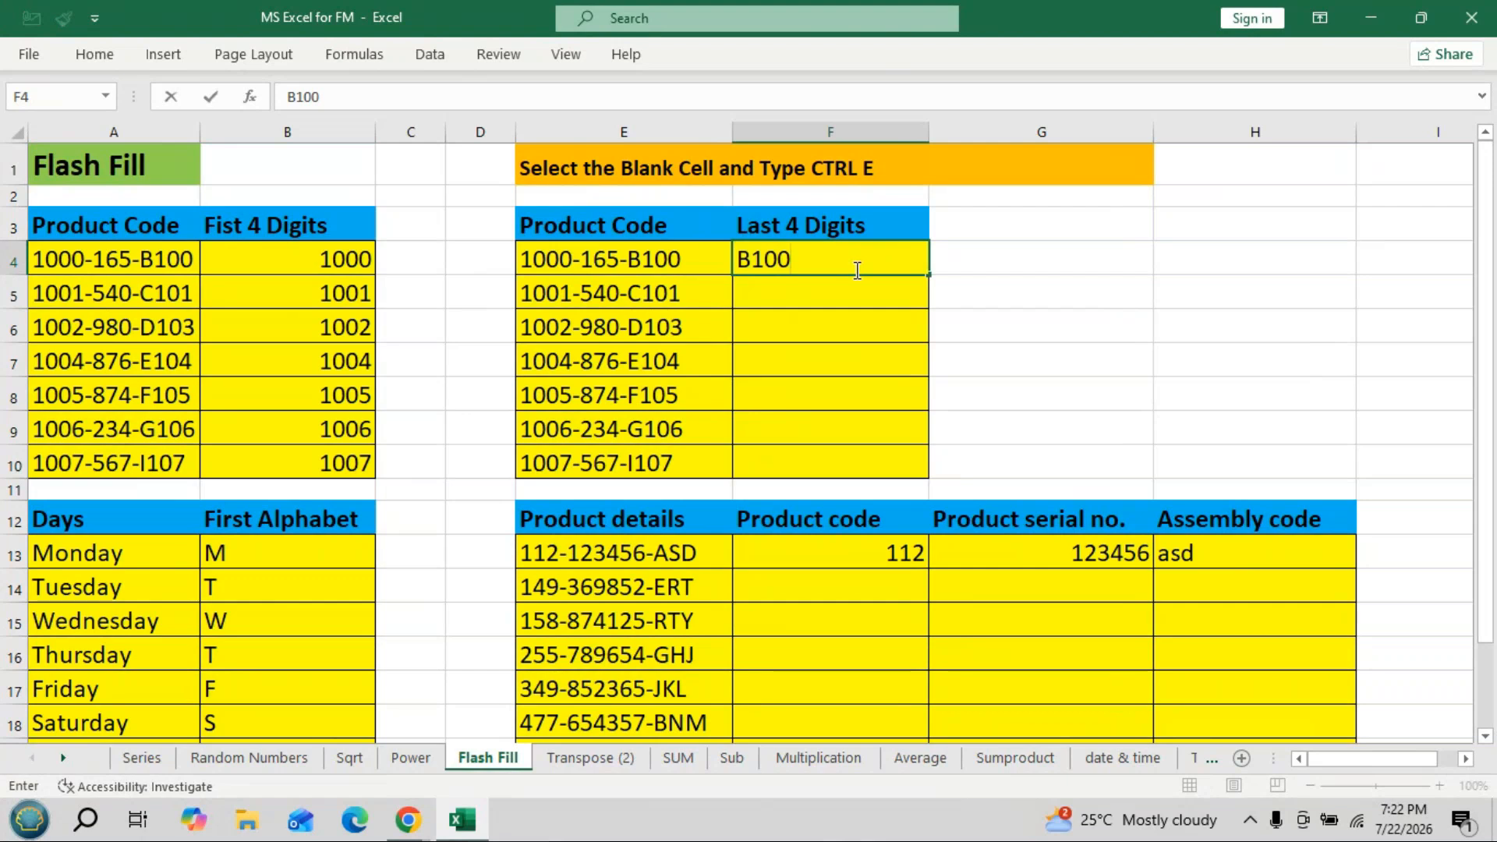
key(Return)
key(Up)
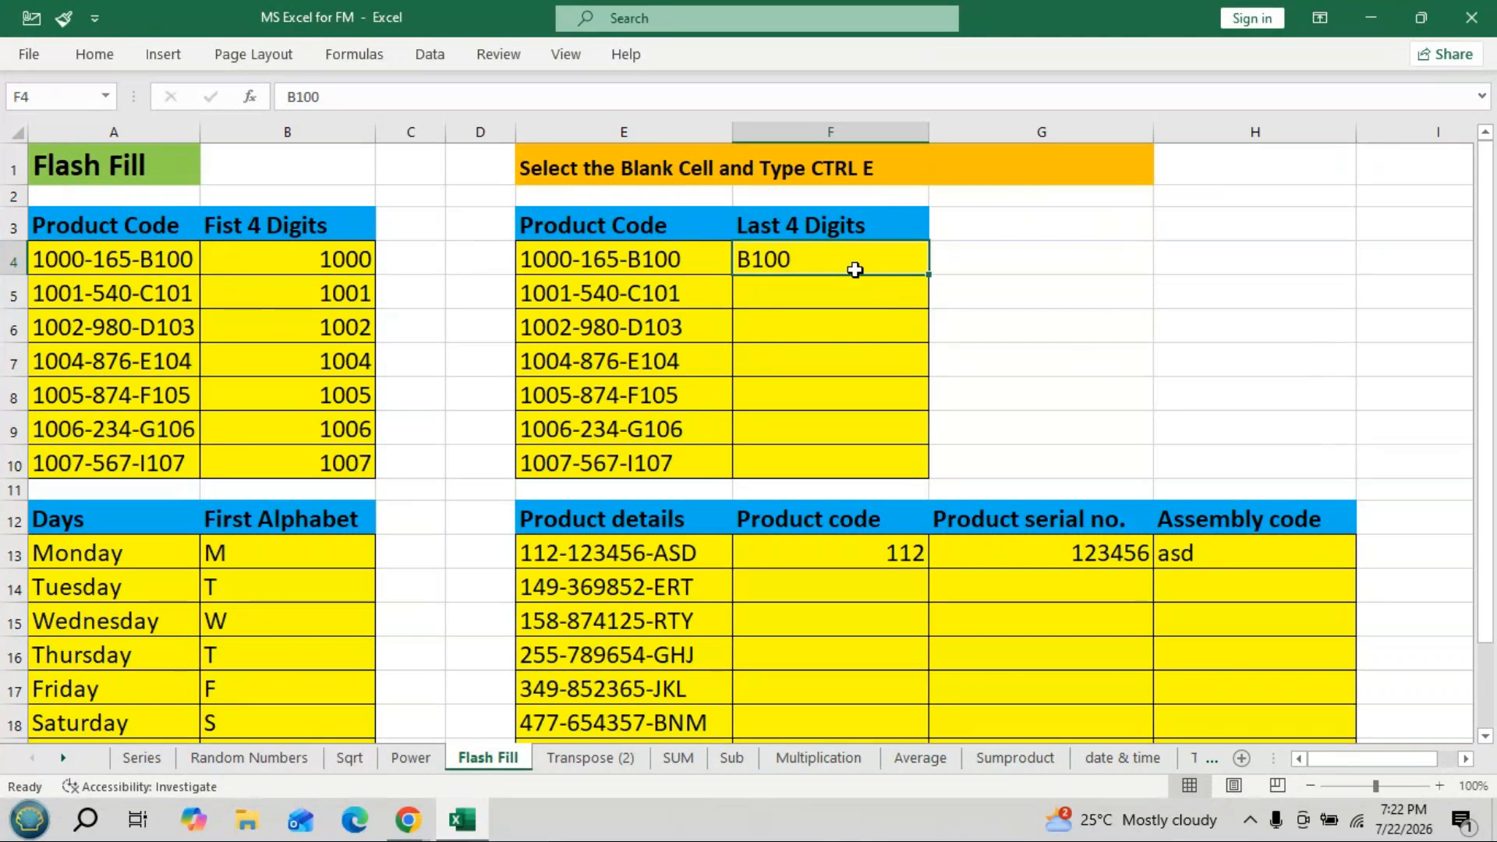
key(ctrl+e)
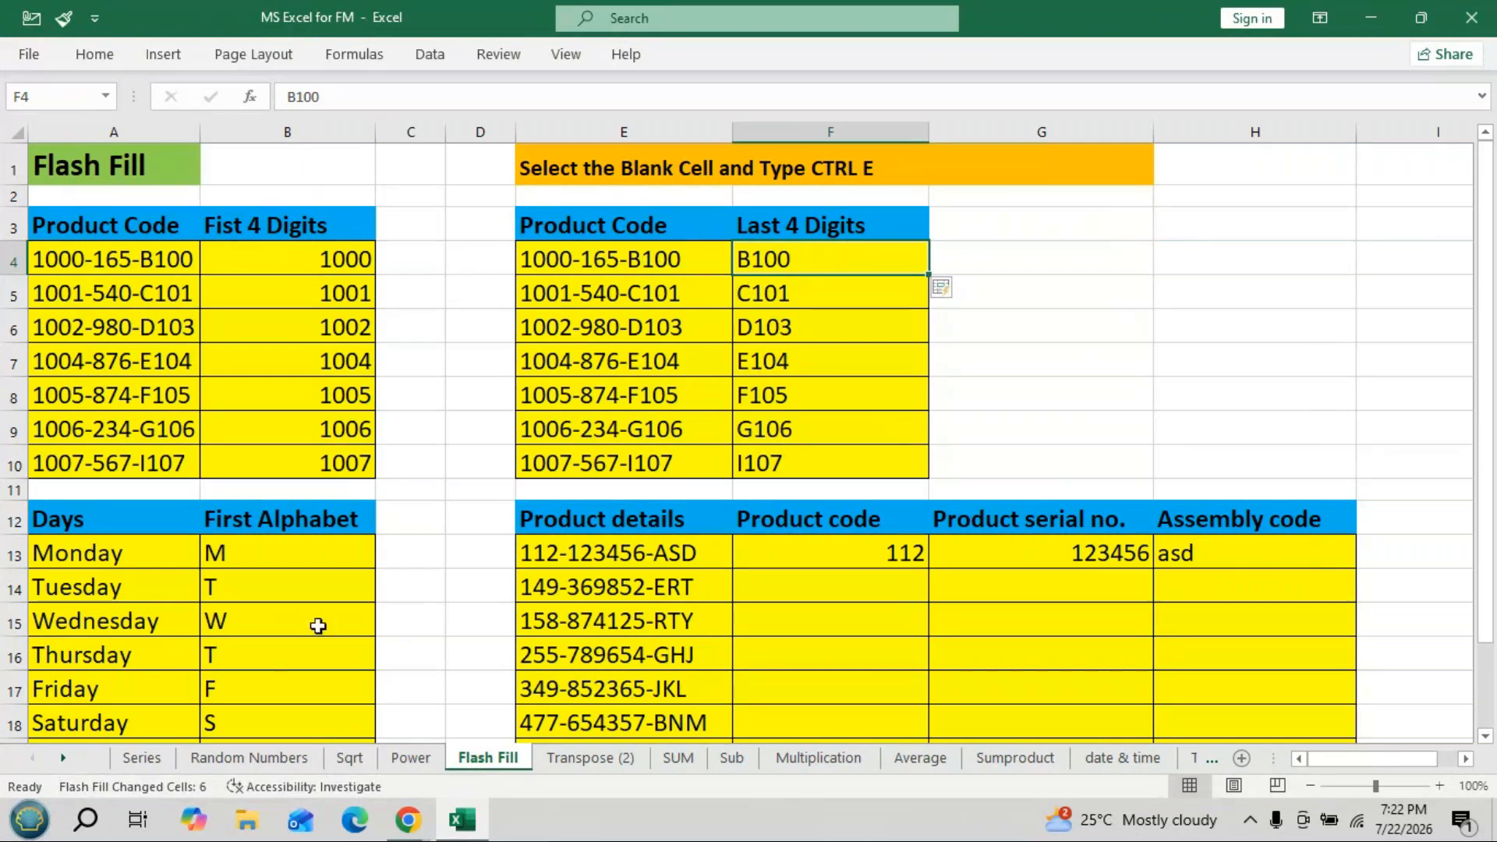
Clear the First Alphabet results in B13:B19, enter M beside Monday and flash fill the column again.
scroll(258, 421, down, 1)
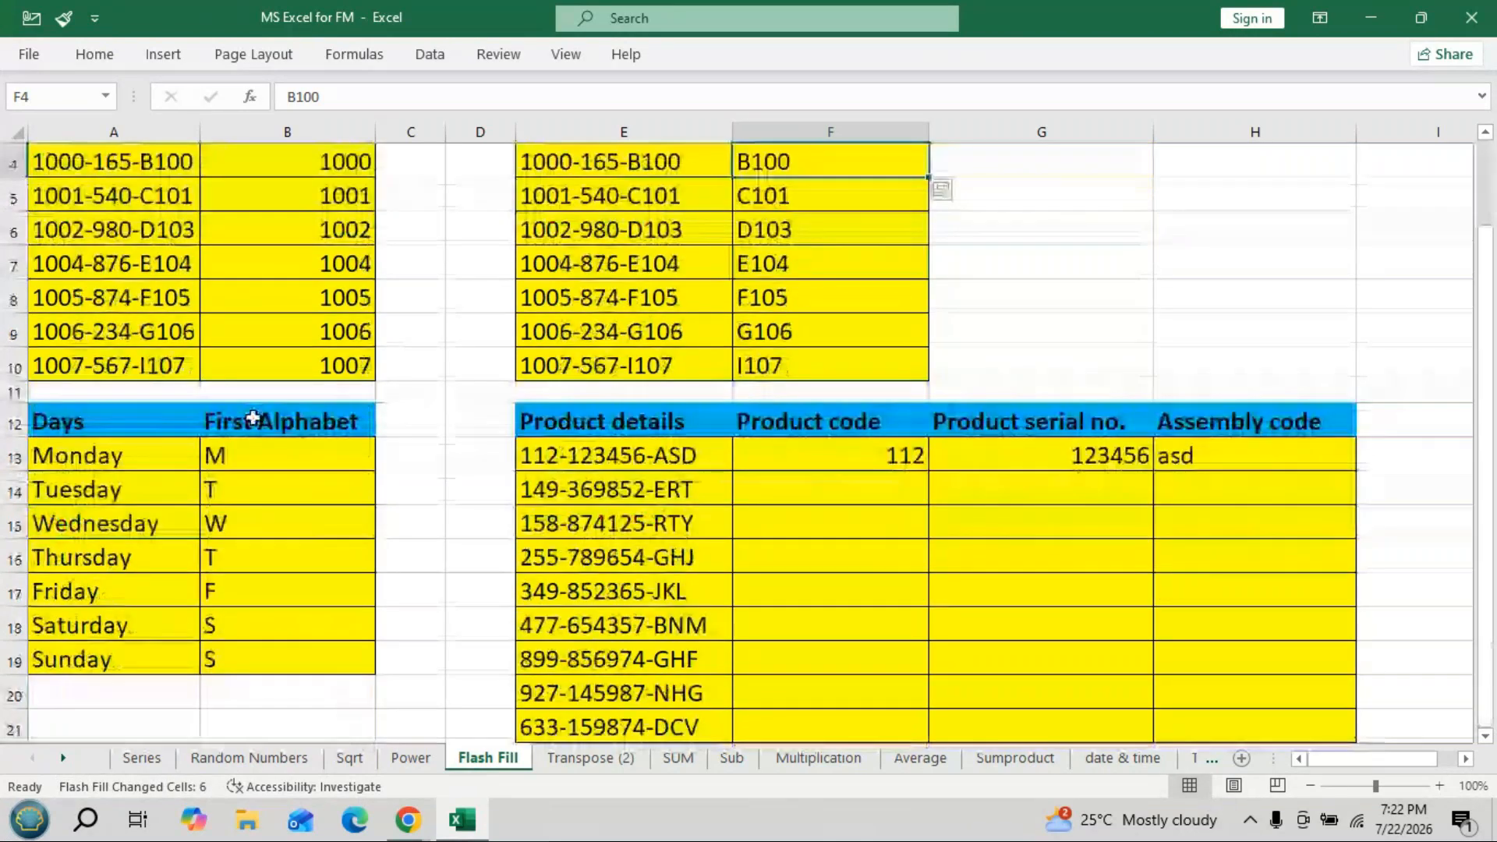
click(244, 461)
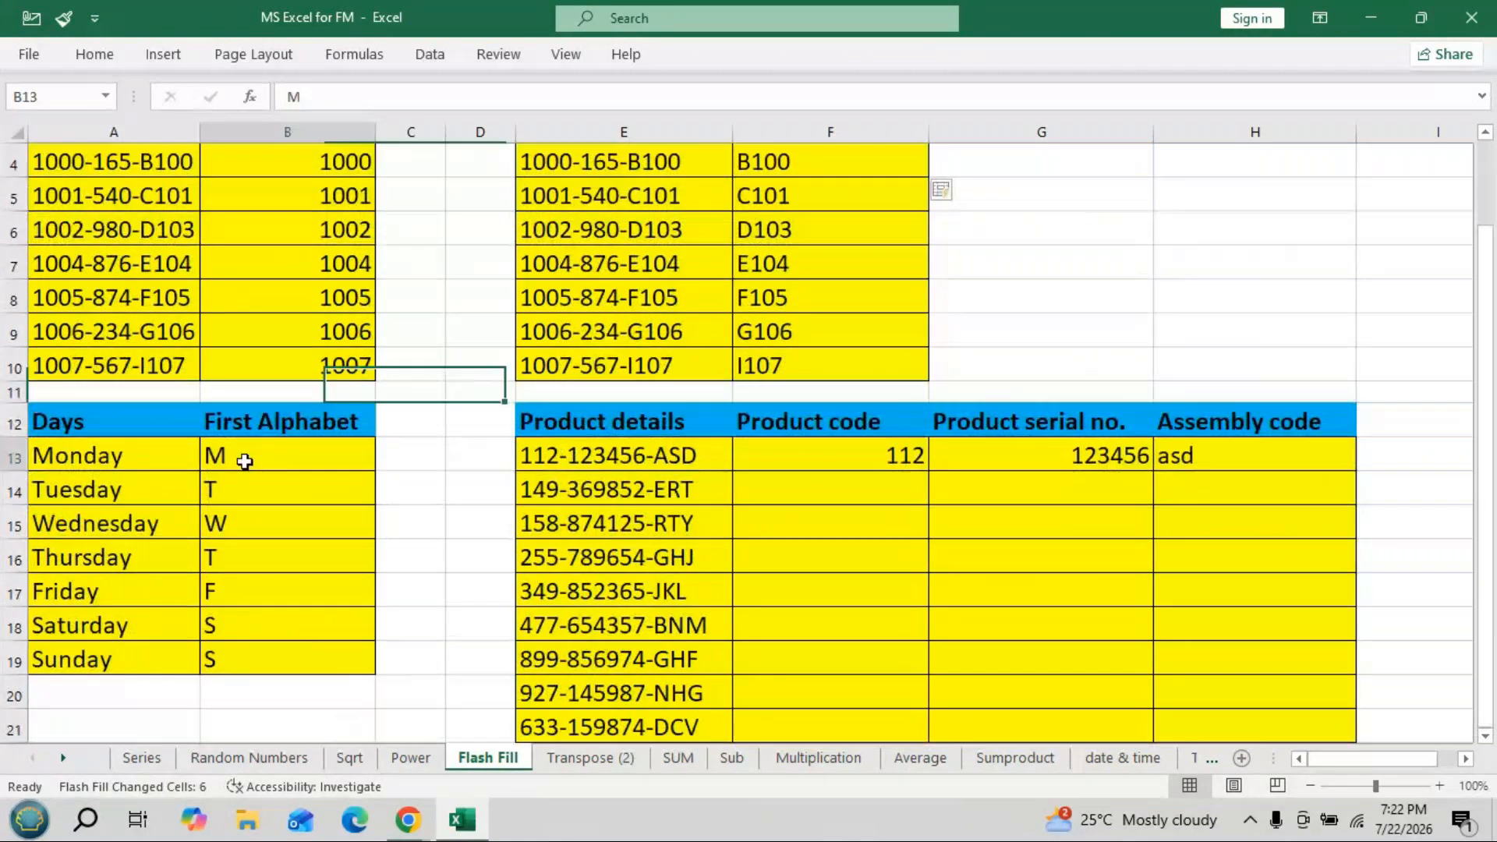
drag(244, 461, 248, 646)
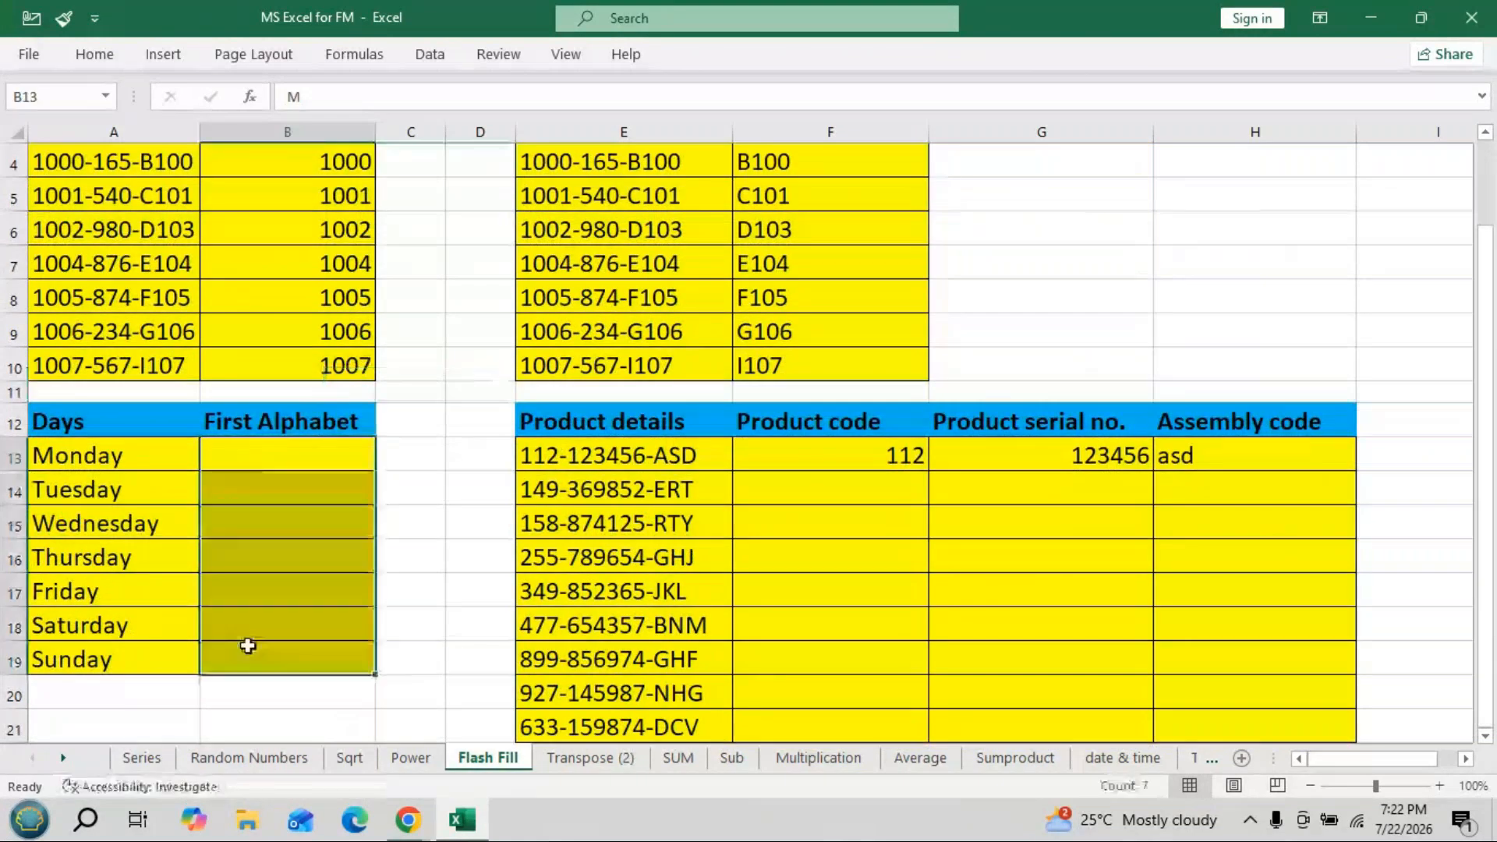
click(264, 449)
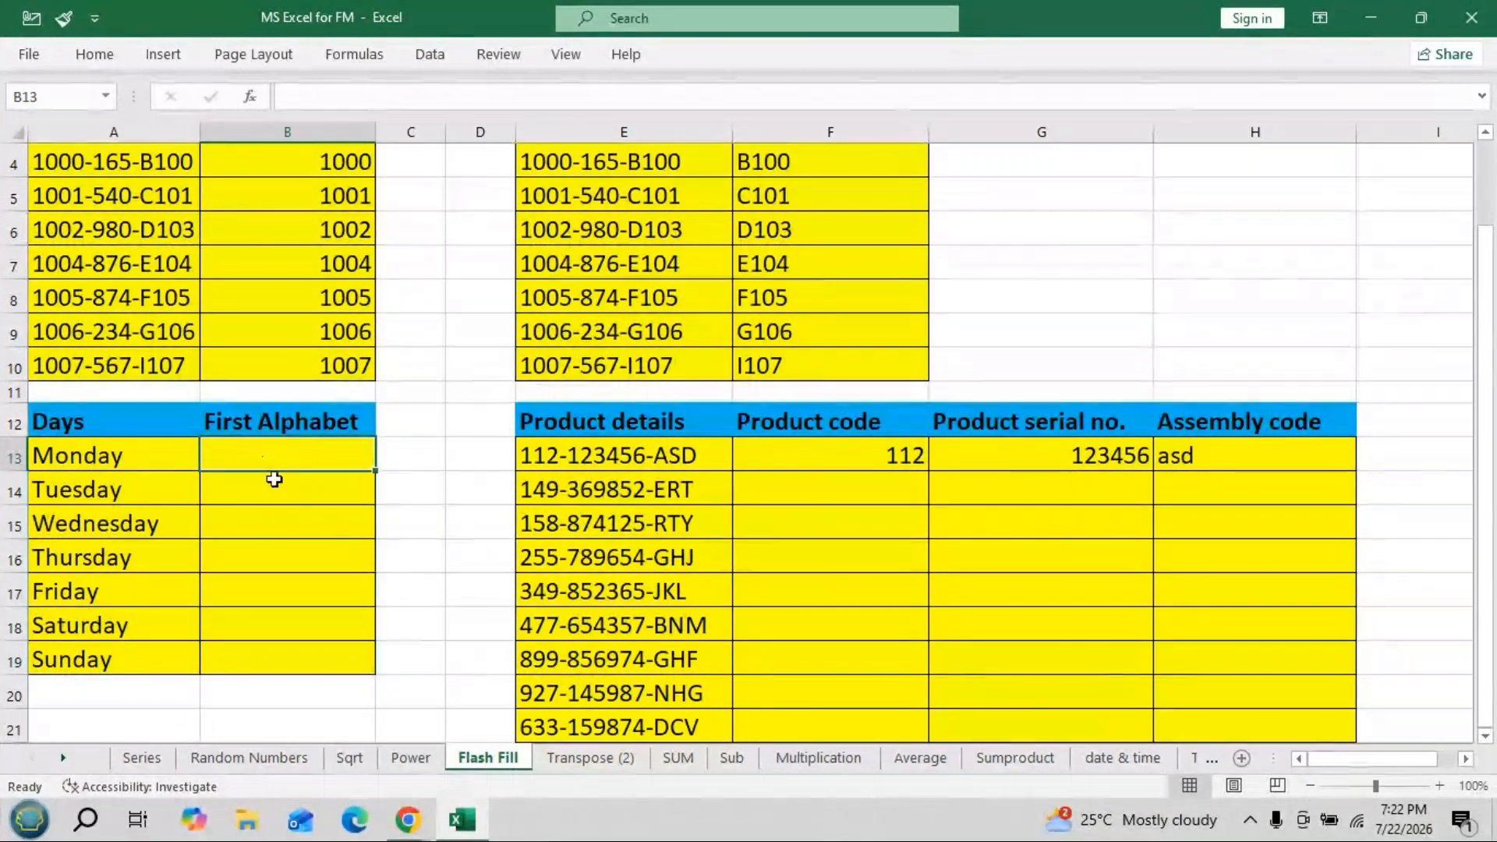
text(M)
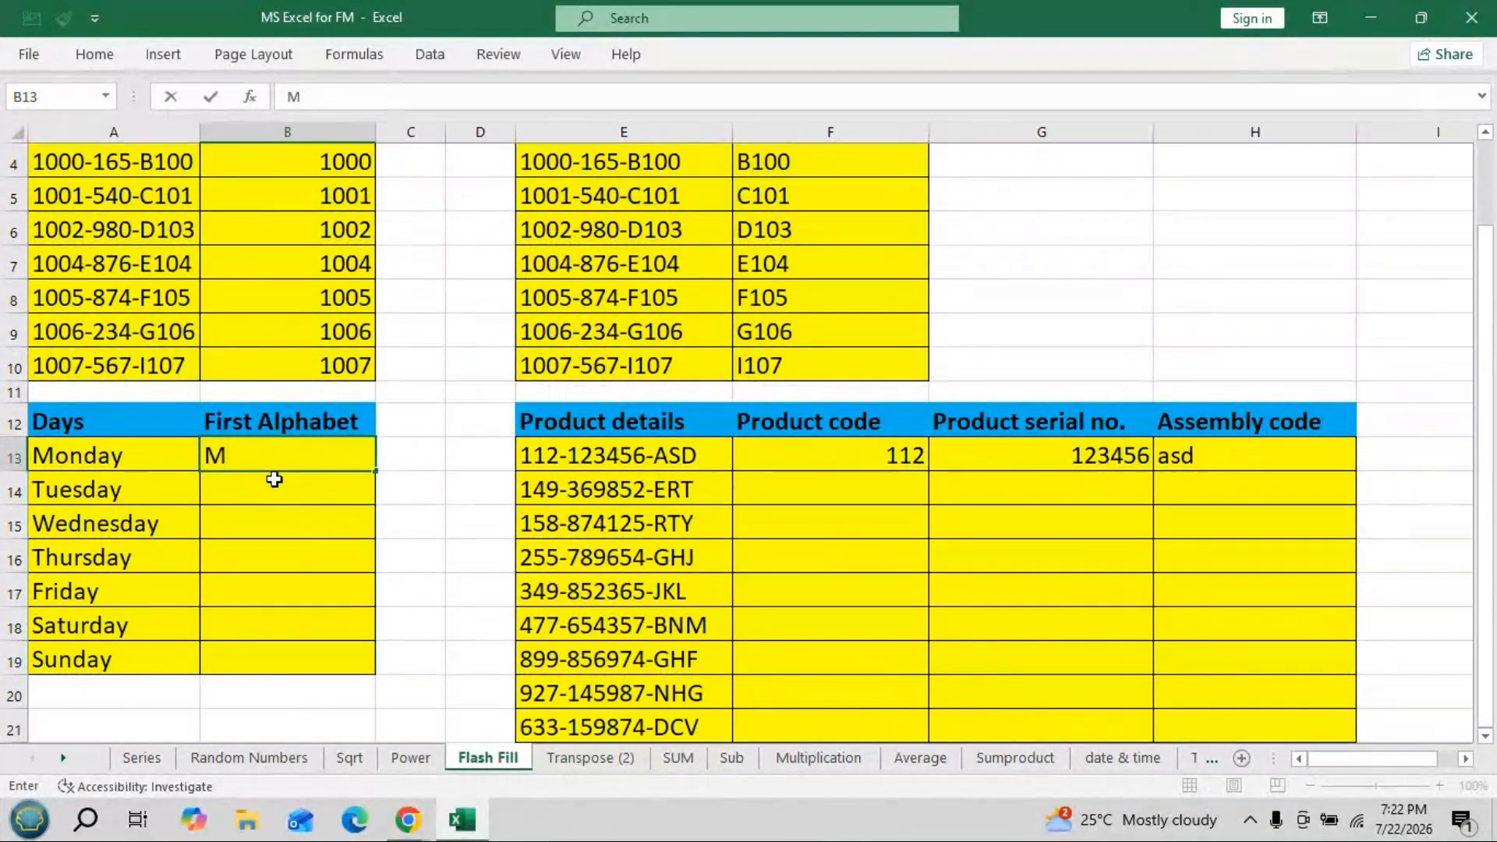
key(Return)
key(Up)
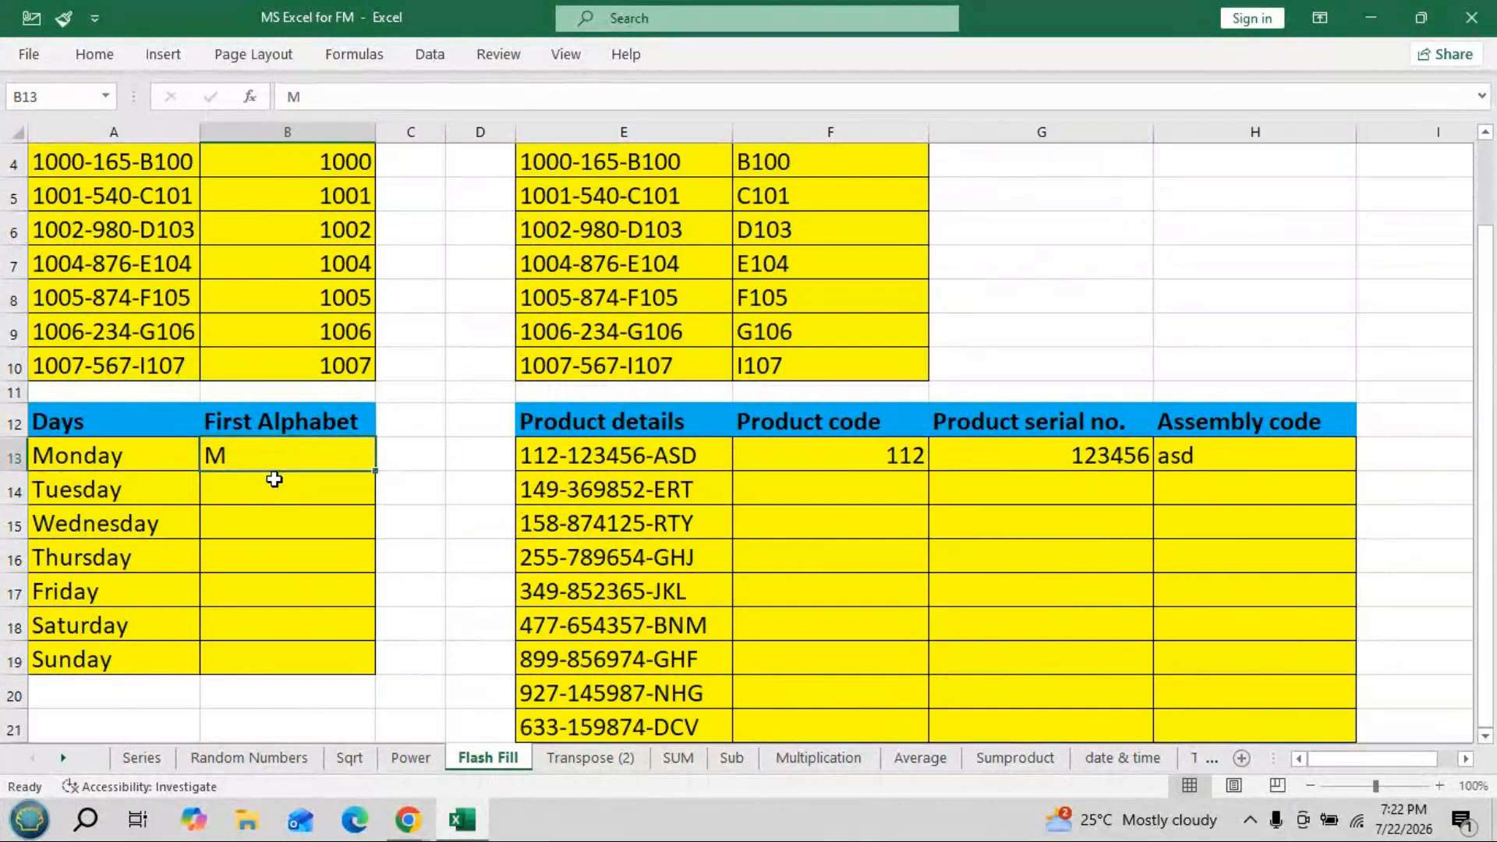
key(ctrl+e)
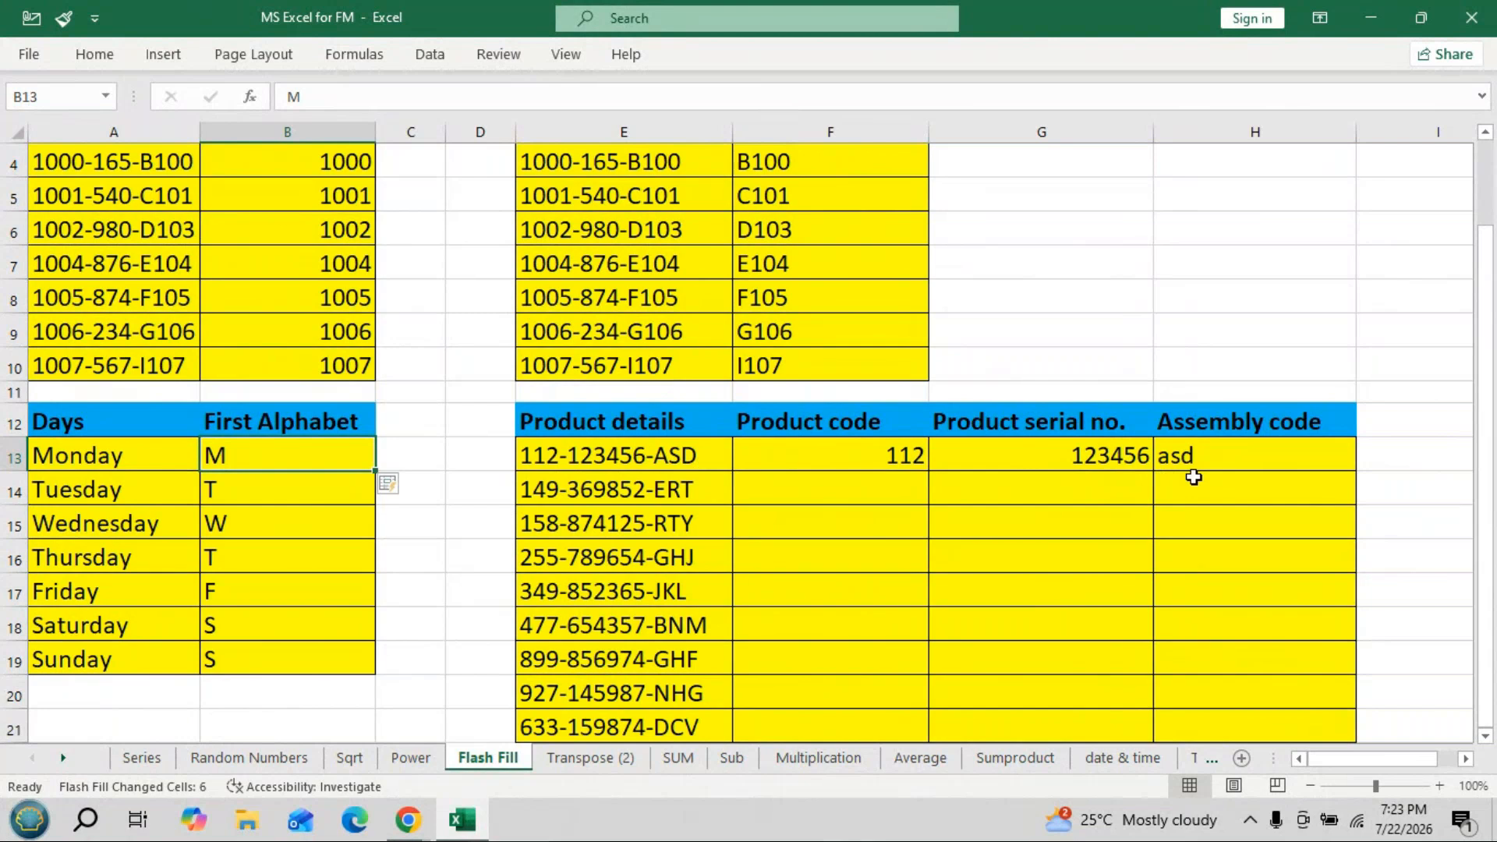
Switch to the Transpose (2) sheet and highlight the Credit Cards Issued table in A3:C14 to show the source data.
scroll(1194, 477, up, 1)
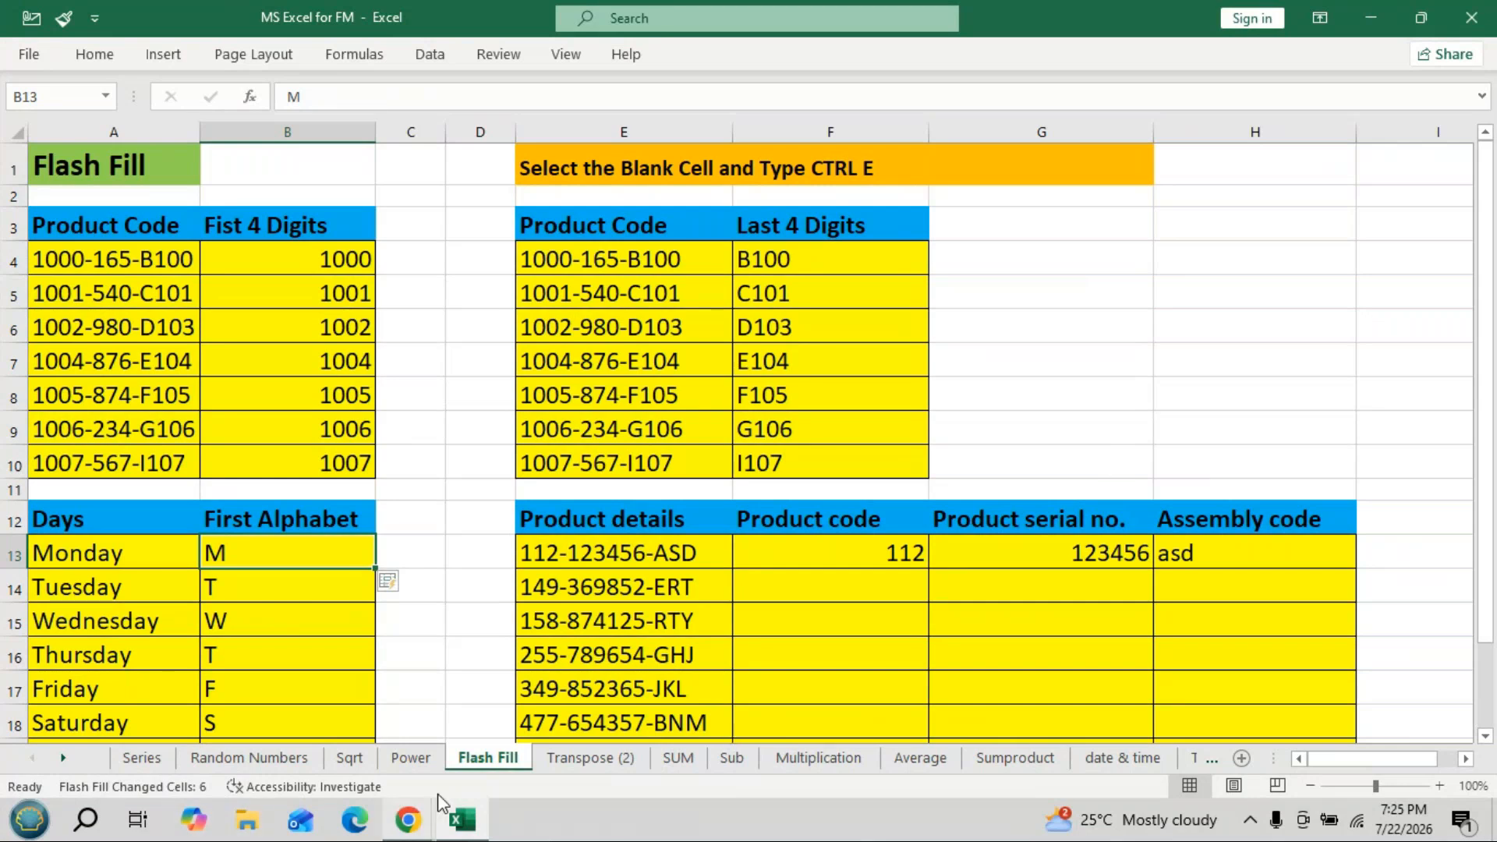
click(577, 758)
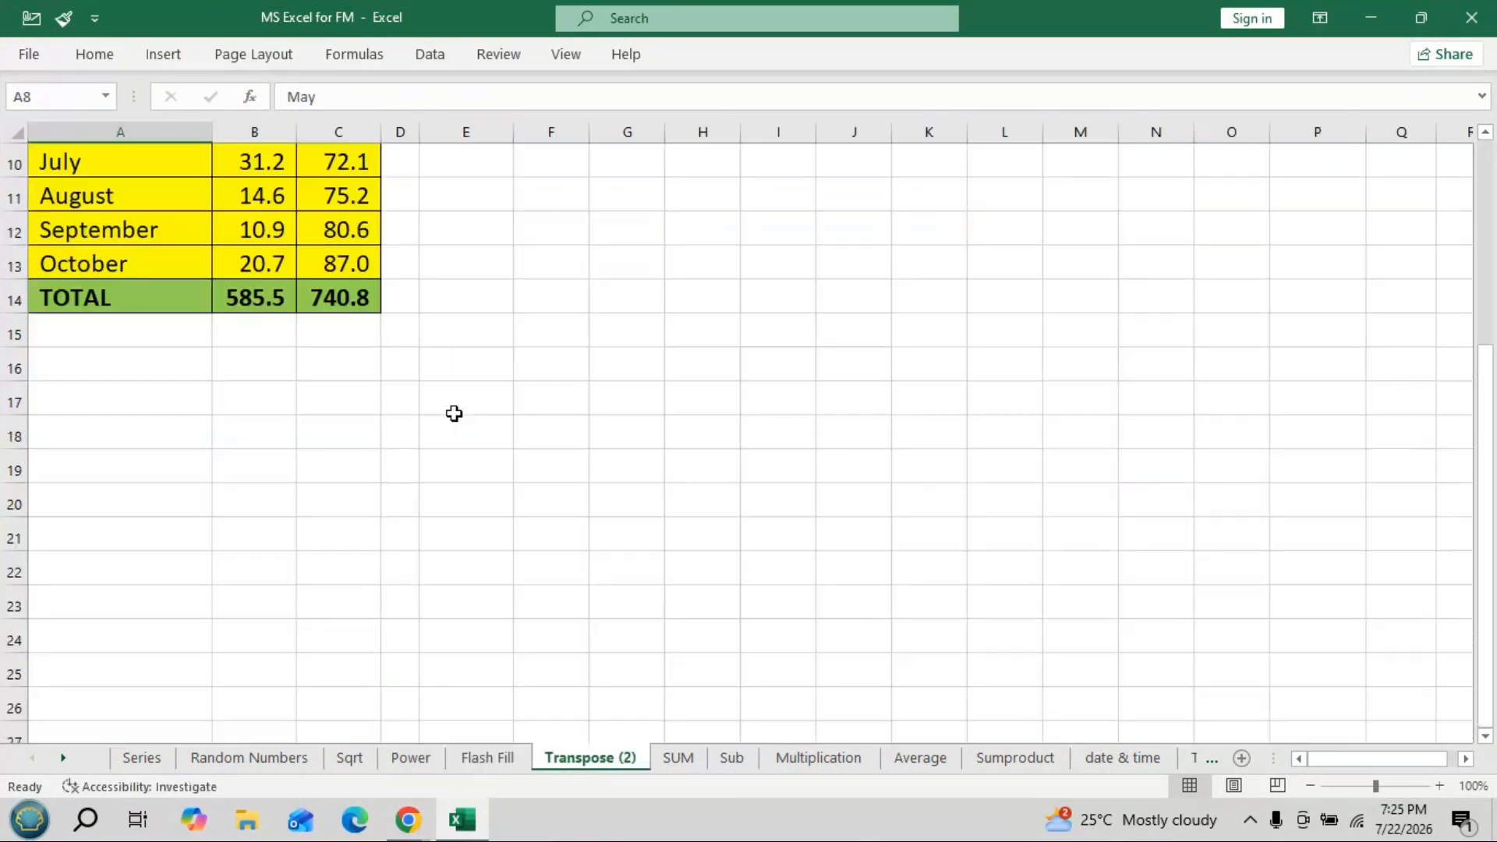
scroll(454, 413, up, 3)
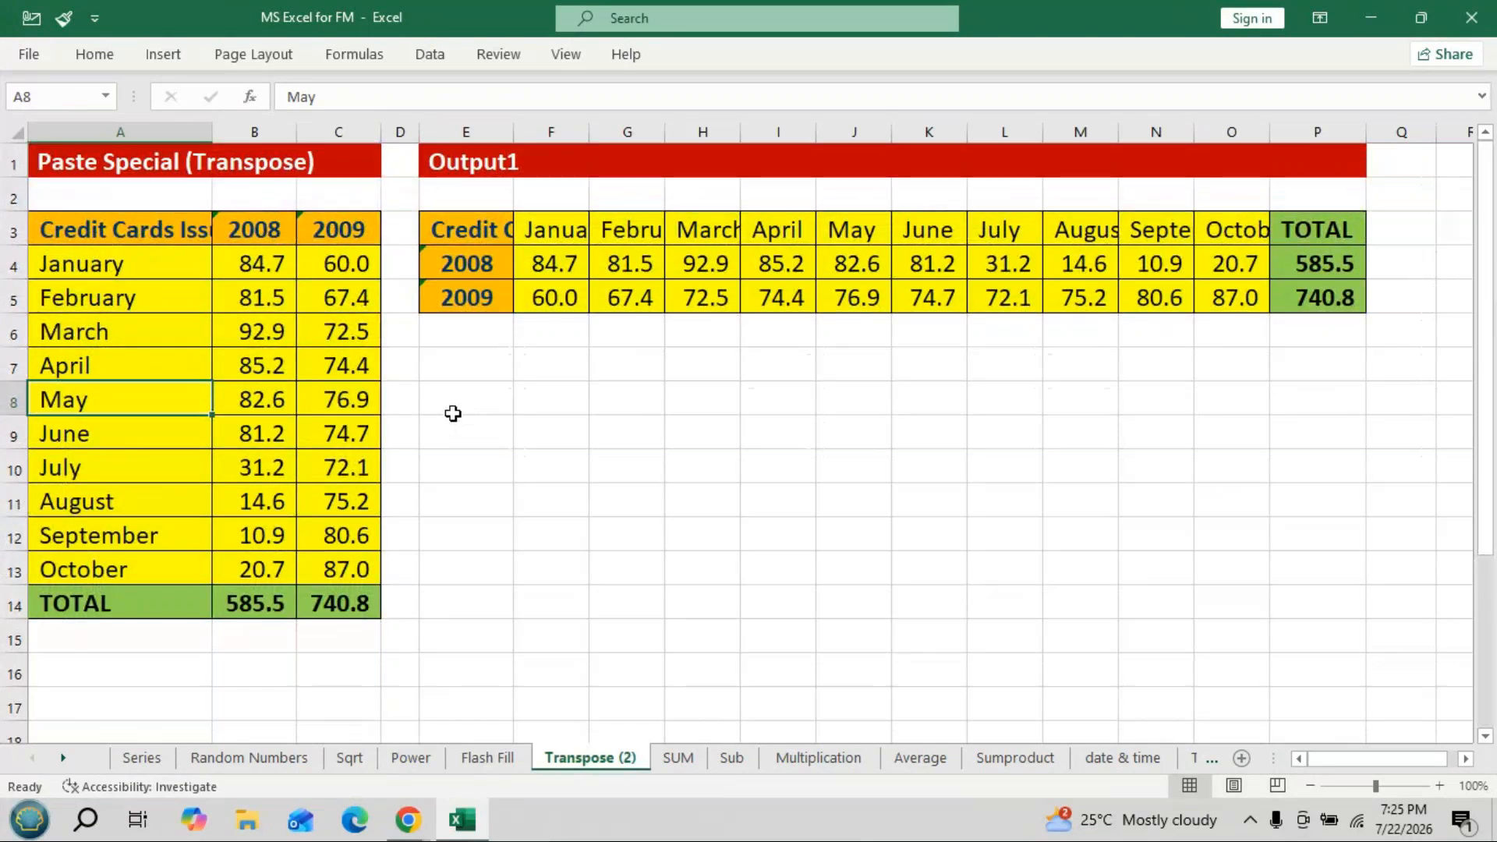
click(566, 528)
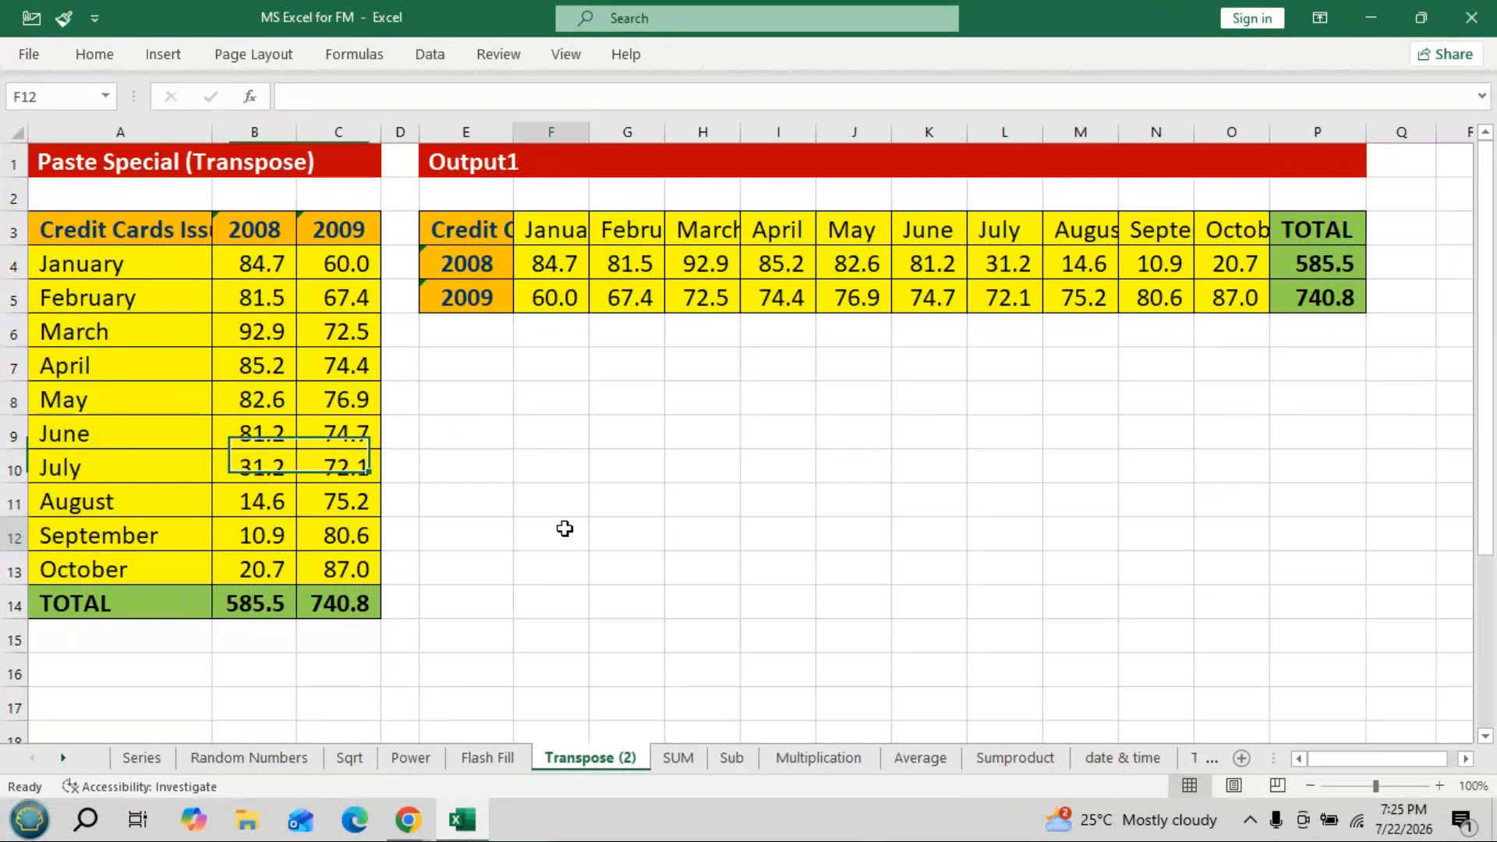
click(228, 430)
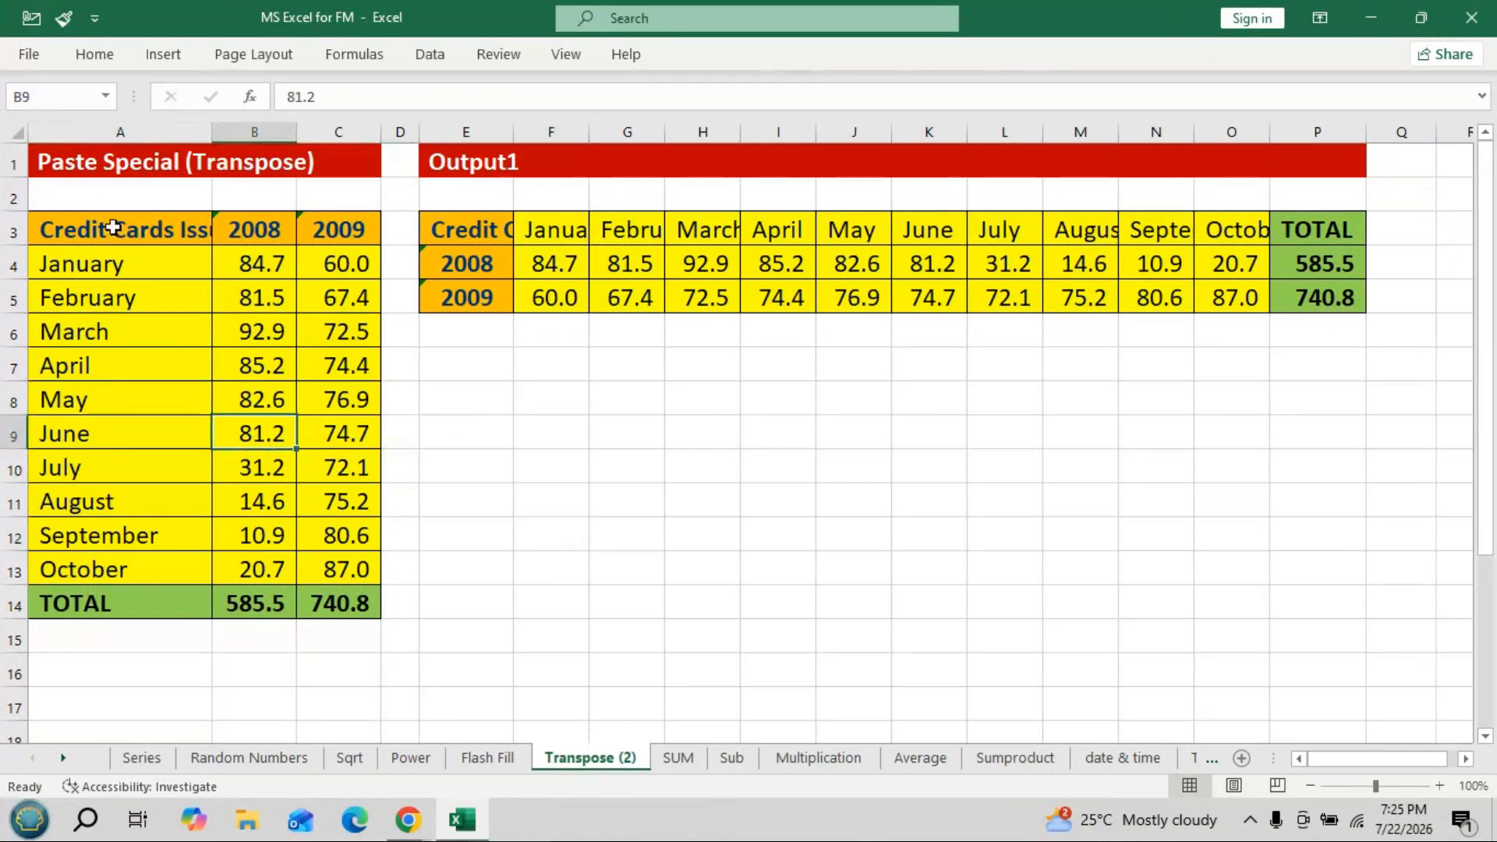
drag(113, 227, 358, 602)
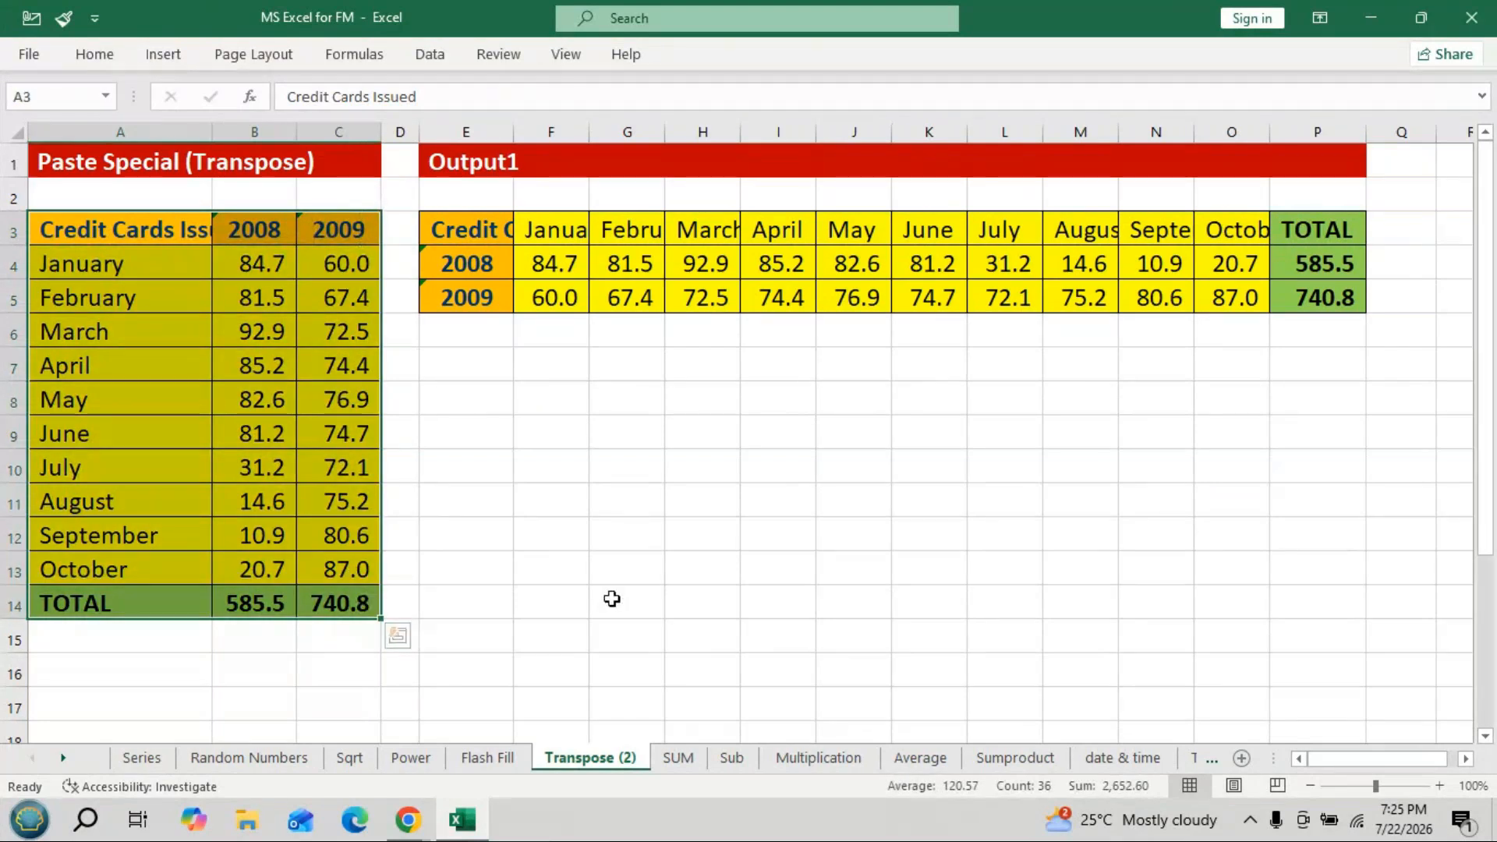
click(612, 599)
Copy the whole Credit Cards Issued table and paste it at F8 using Paste Special with Transpose.
click(115, 404)
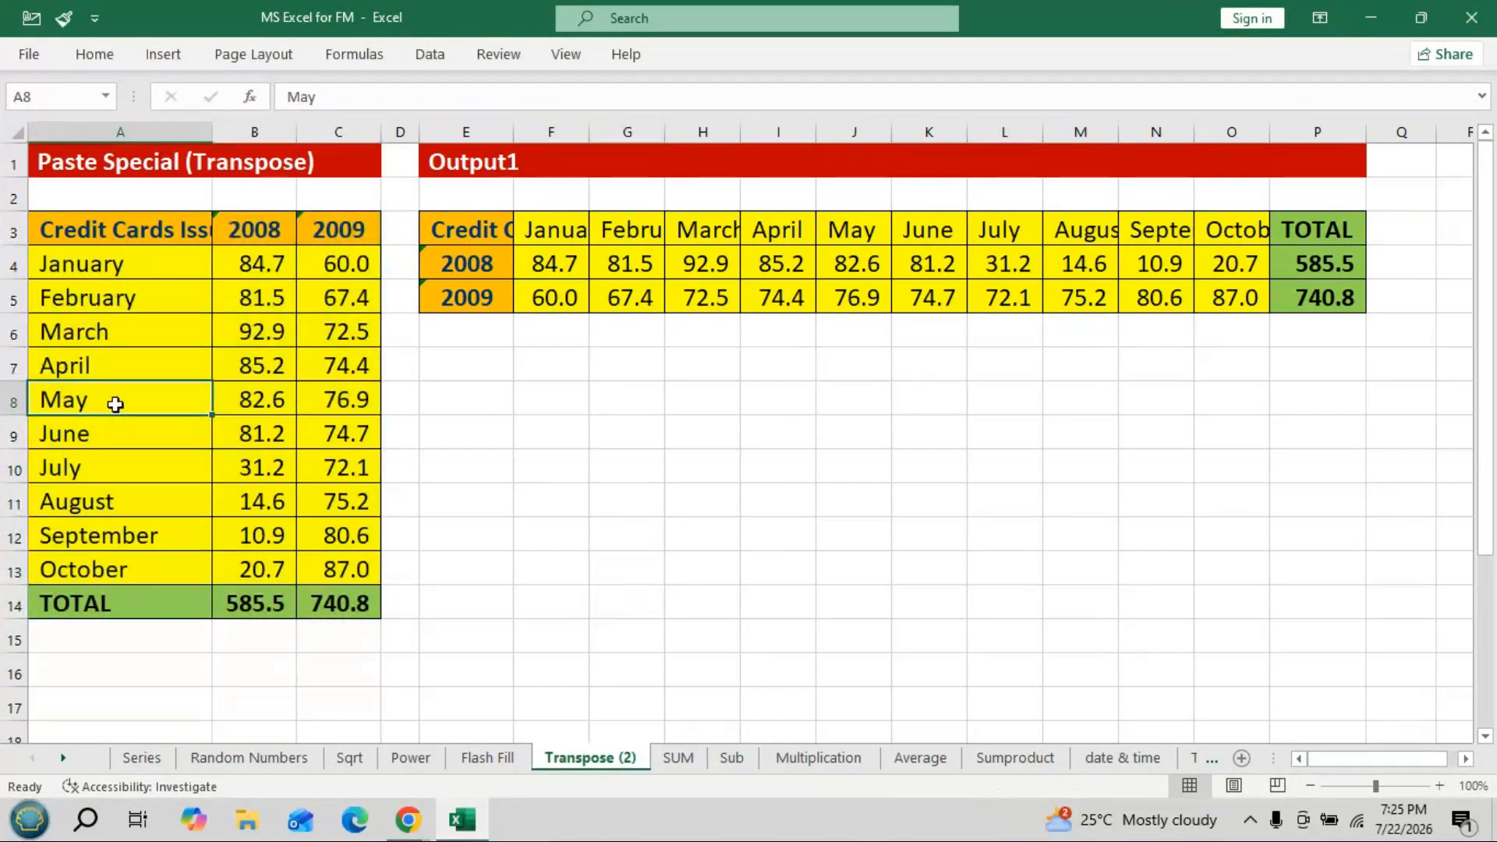
key(ctrl+a)
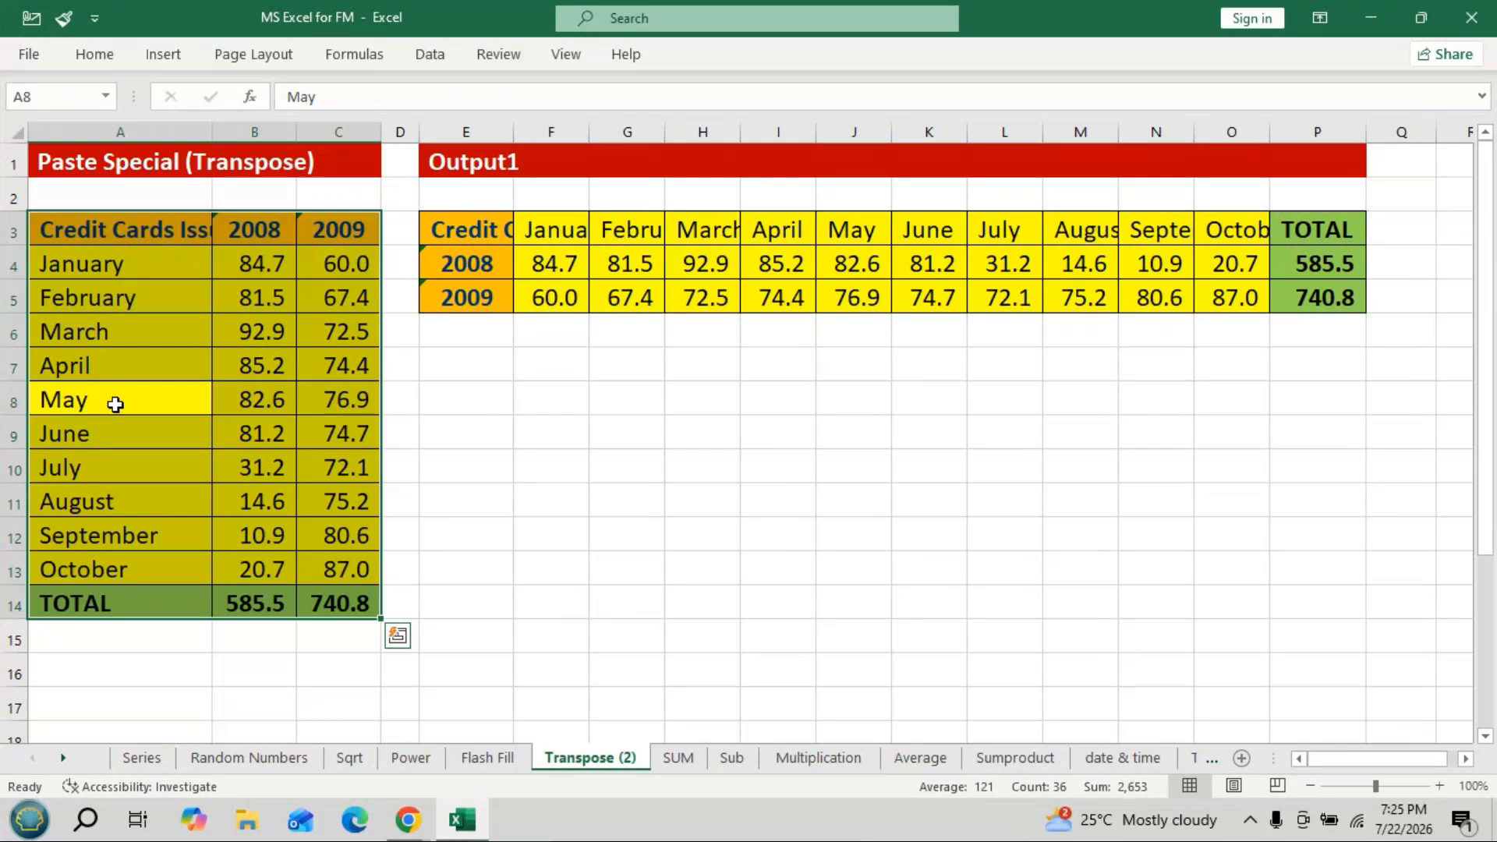
key(ctrl+c)
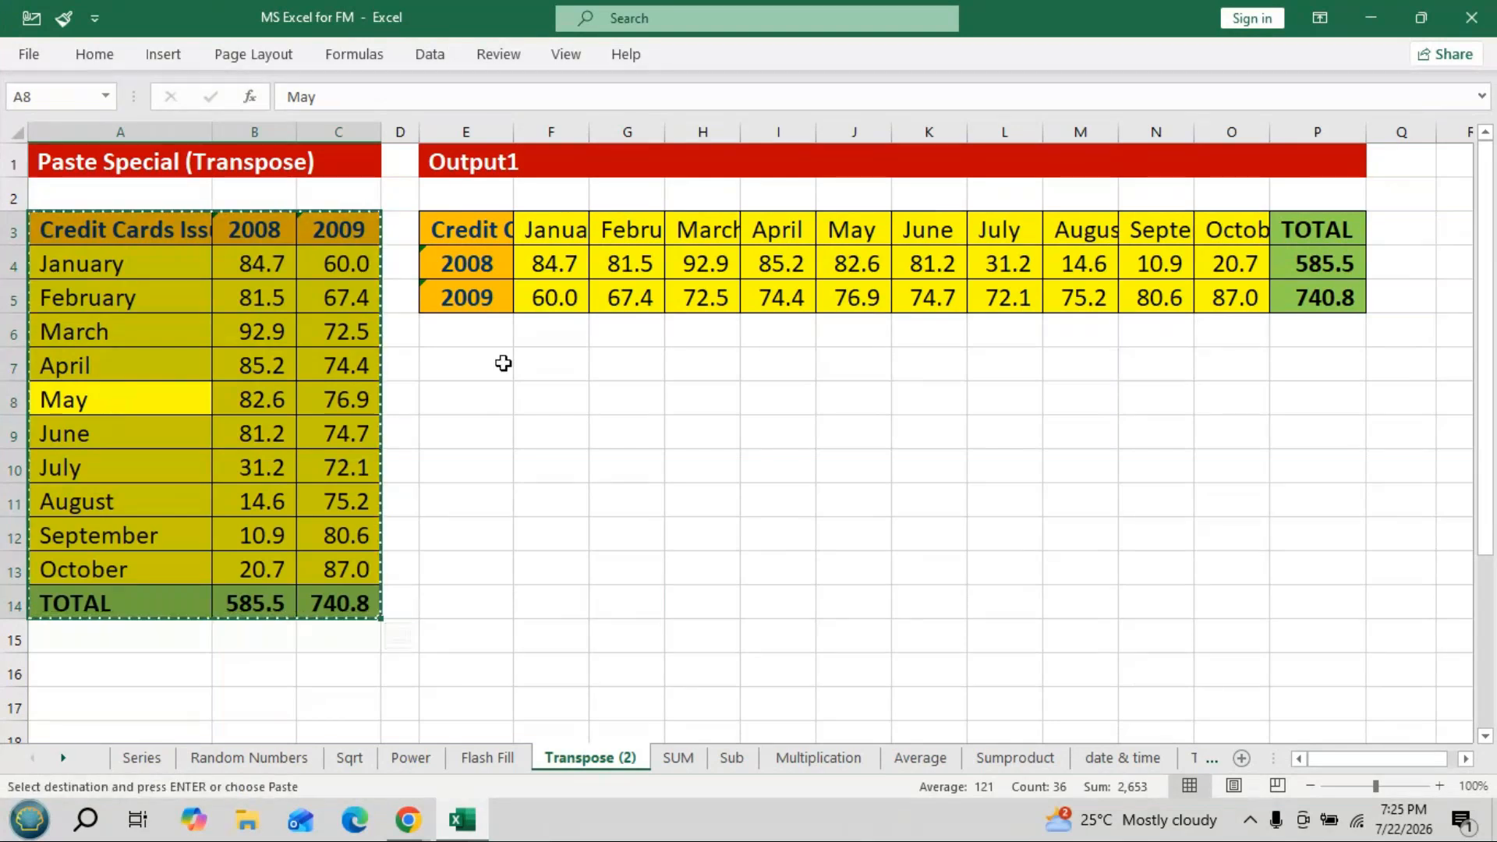
click(564, 397)
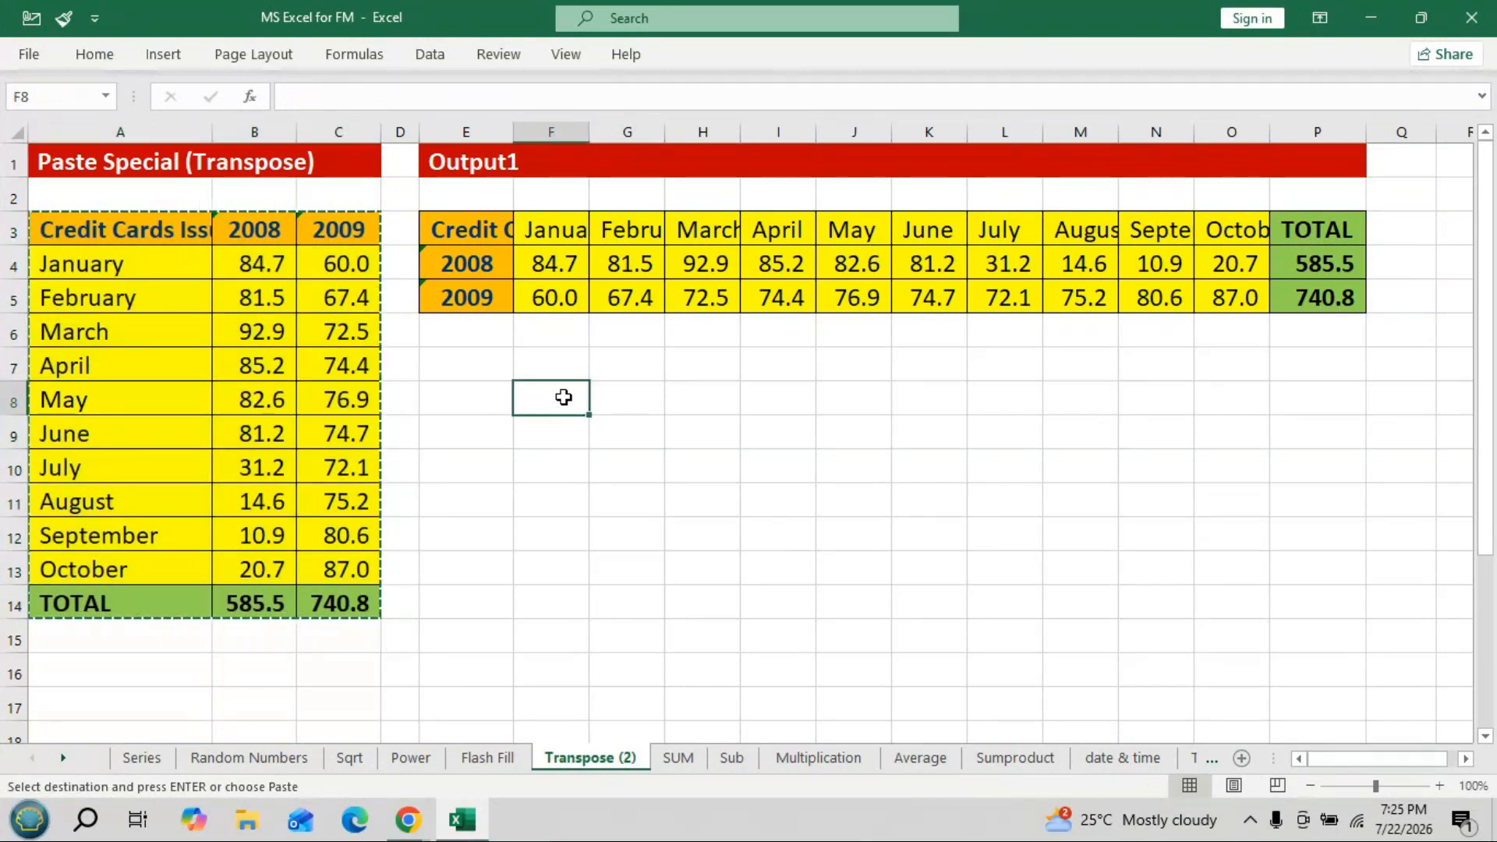
key(ctrl+alt+v)
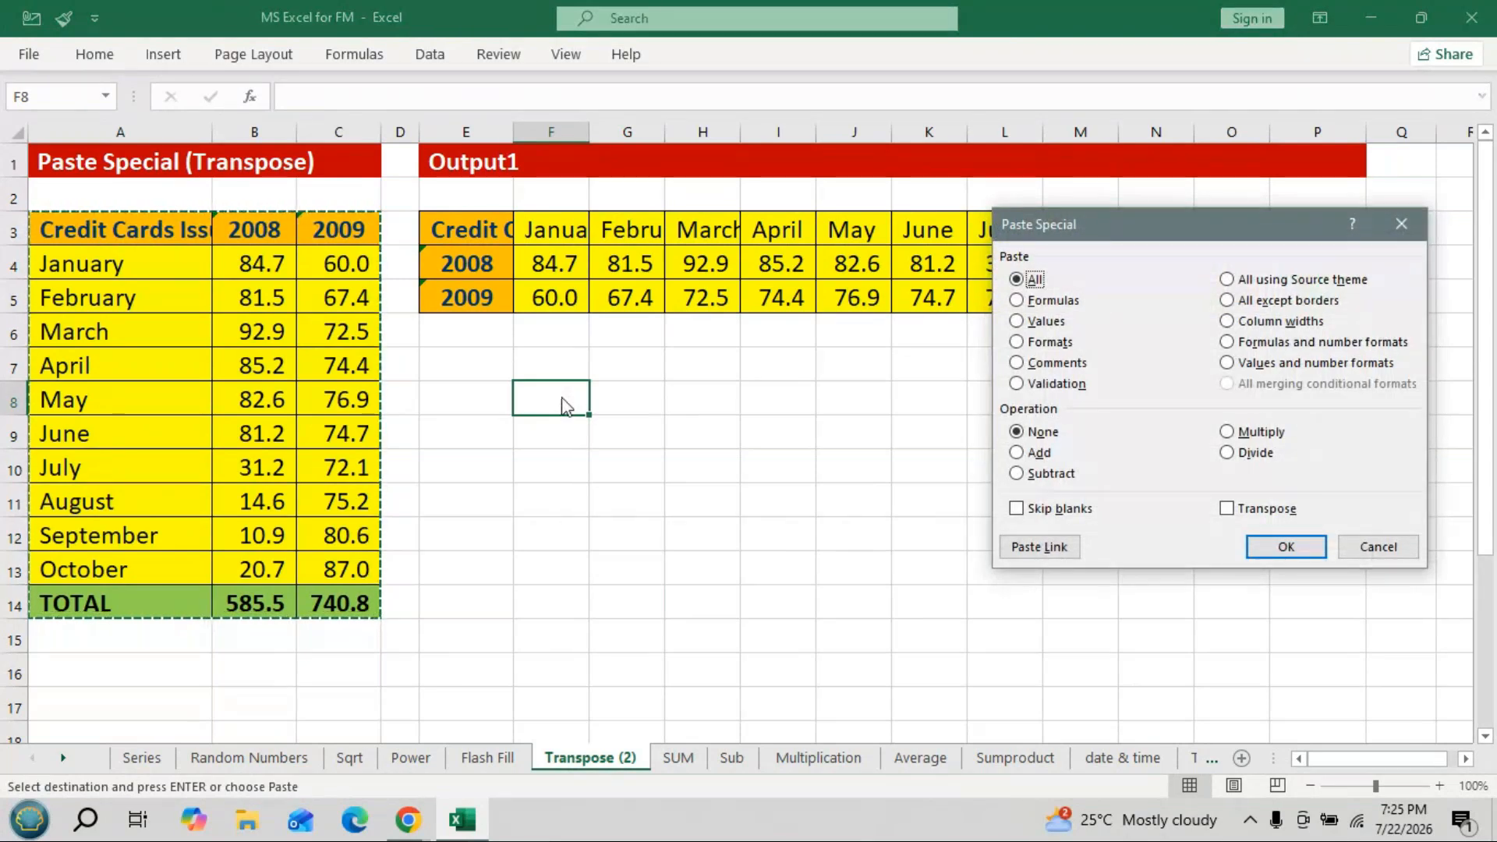
click(1227, 508)
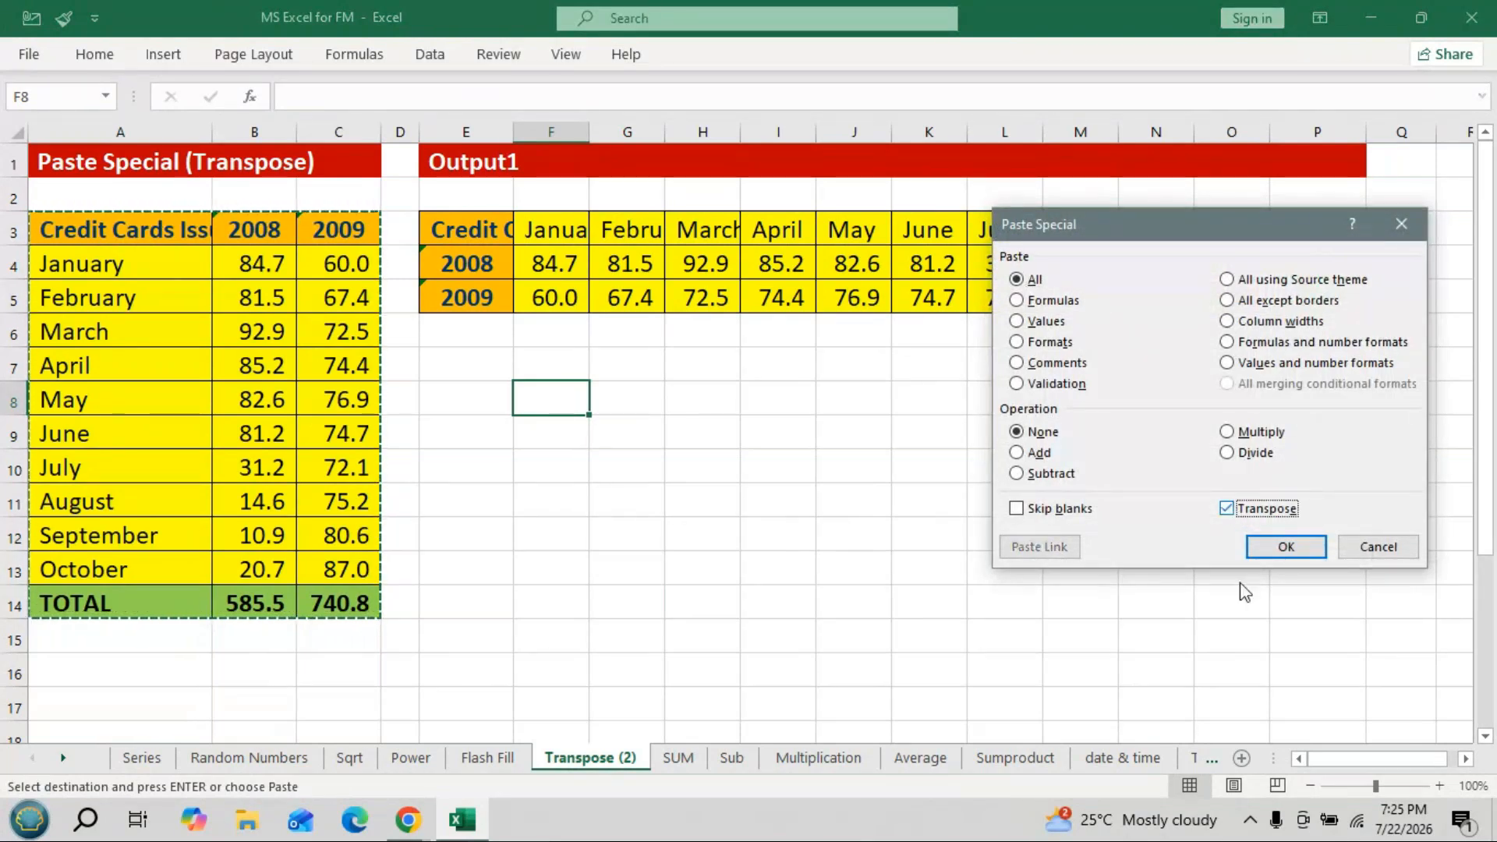
click(1282, 555)
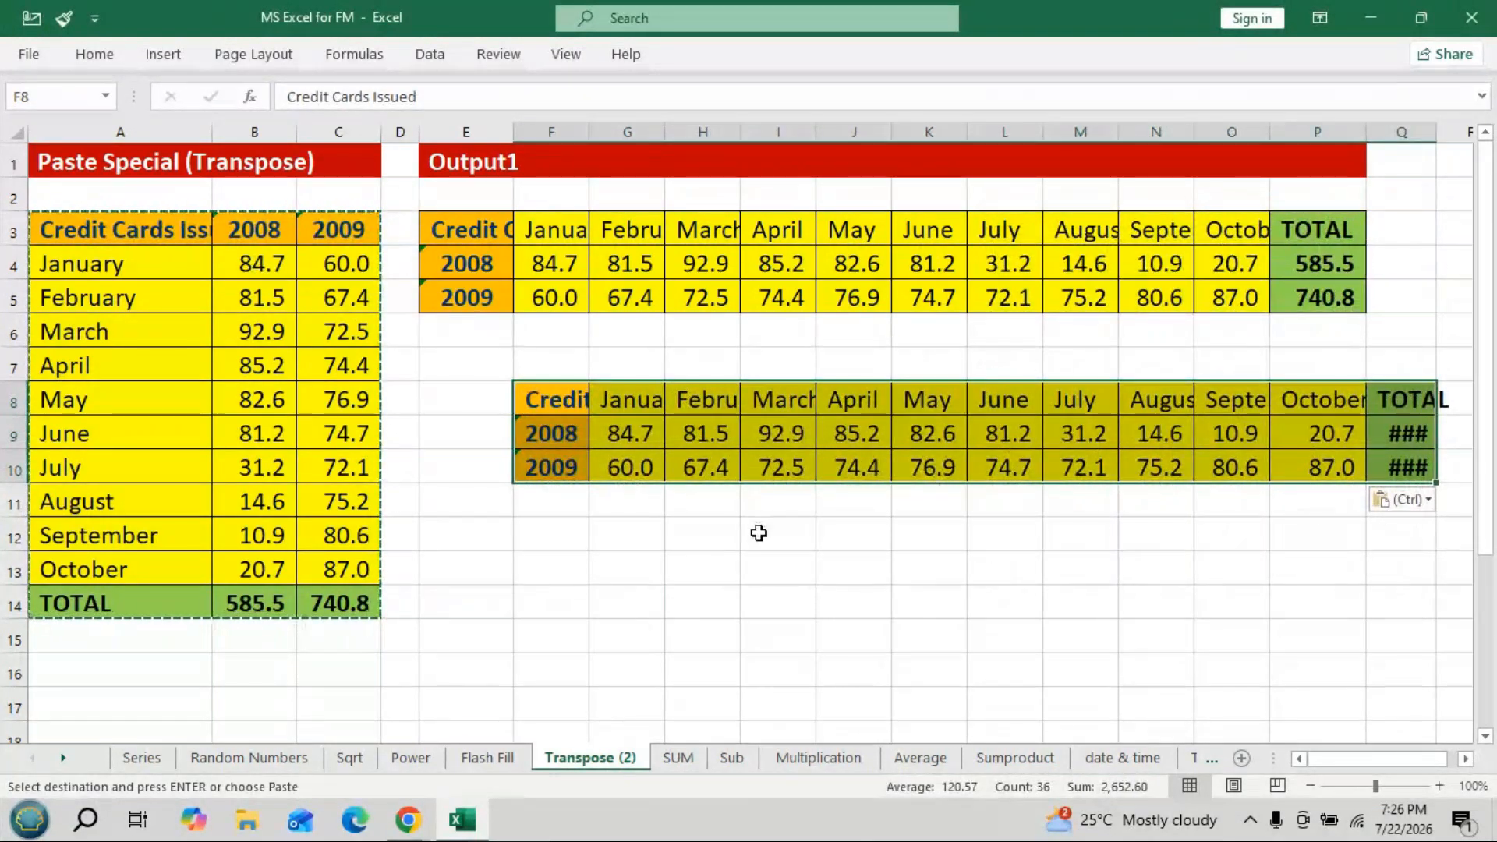
Copy the transposed table in F8:Q10 and paste it at F13 using Paste Special with Transpose.
click(779, 436)
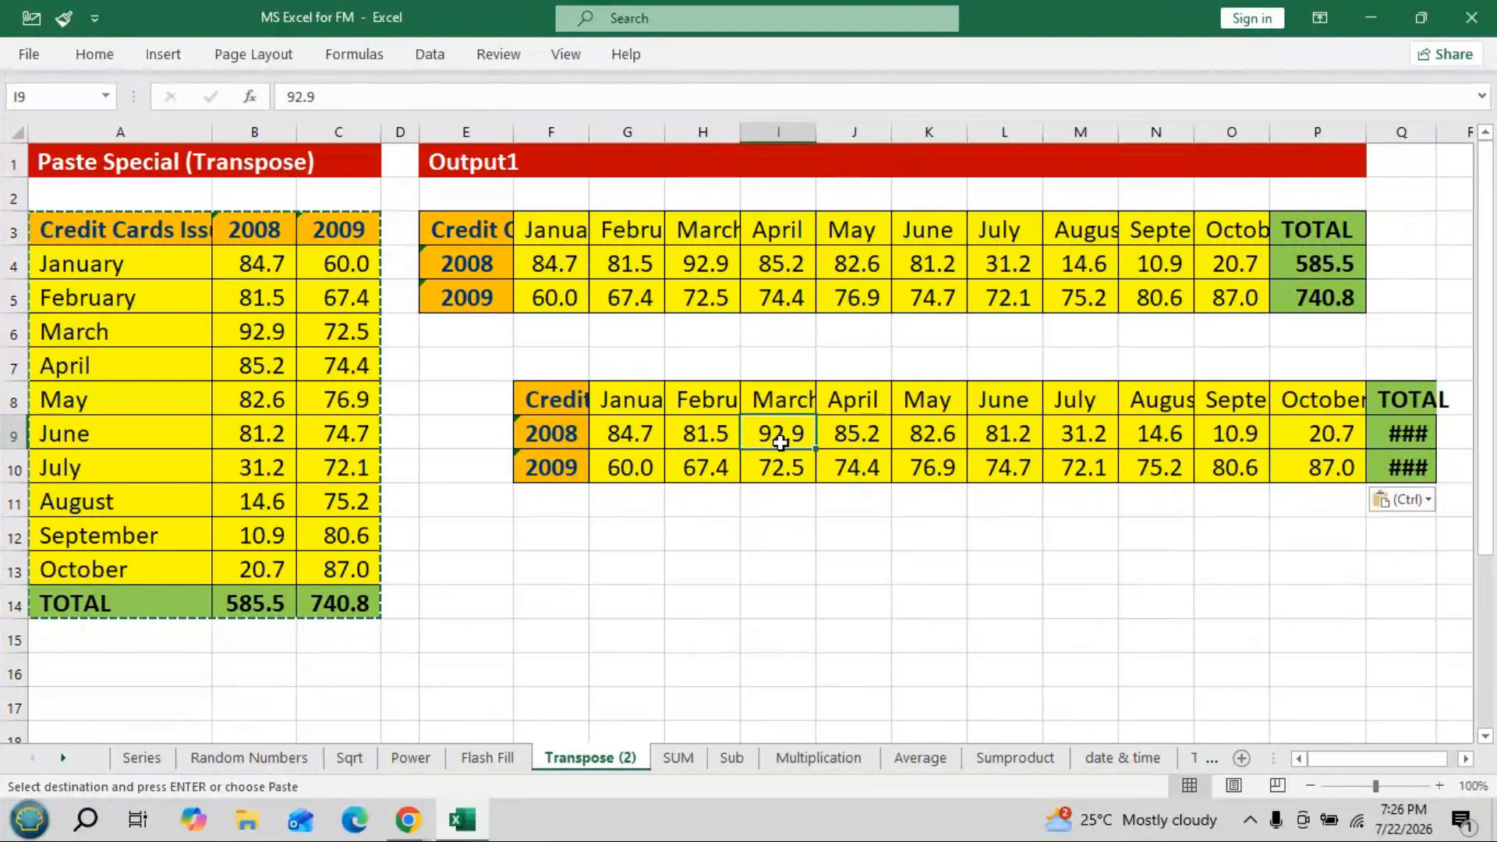
key(ctrl+a)
right_click(780, 443)
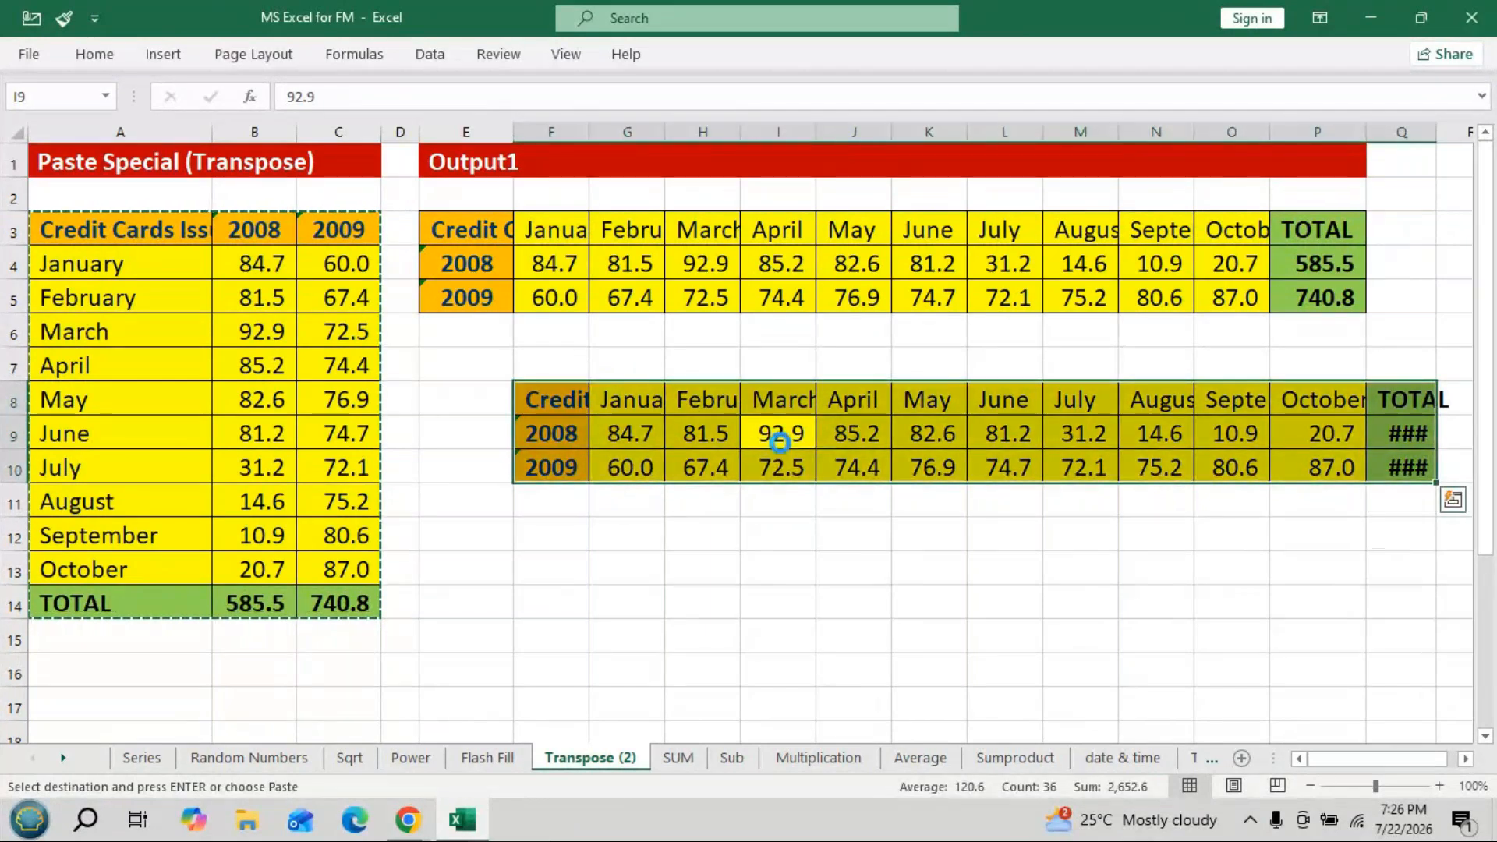
key(ctrl+c)
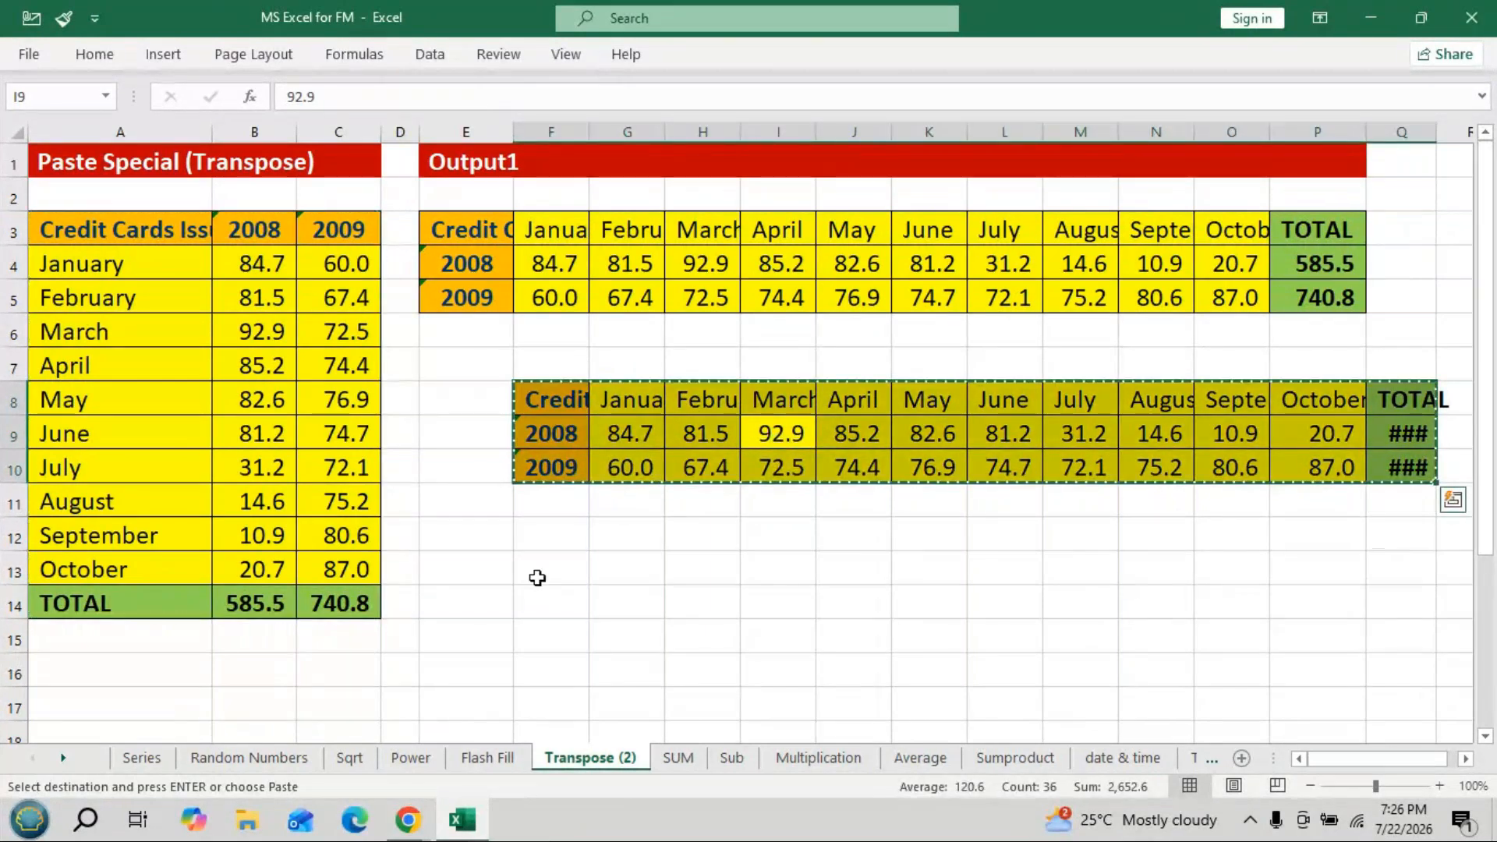
click(537, 575)
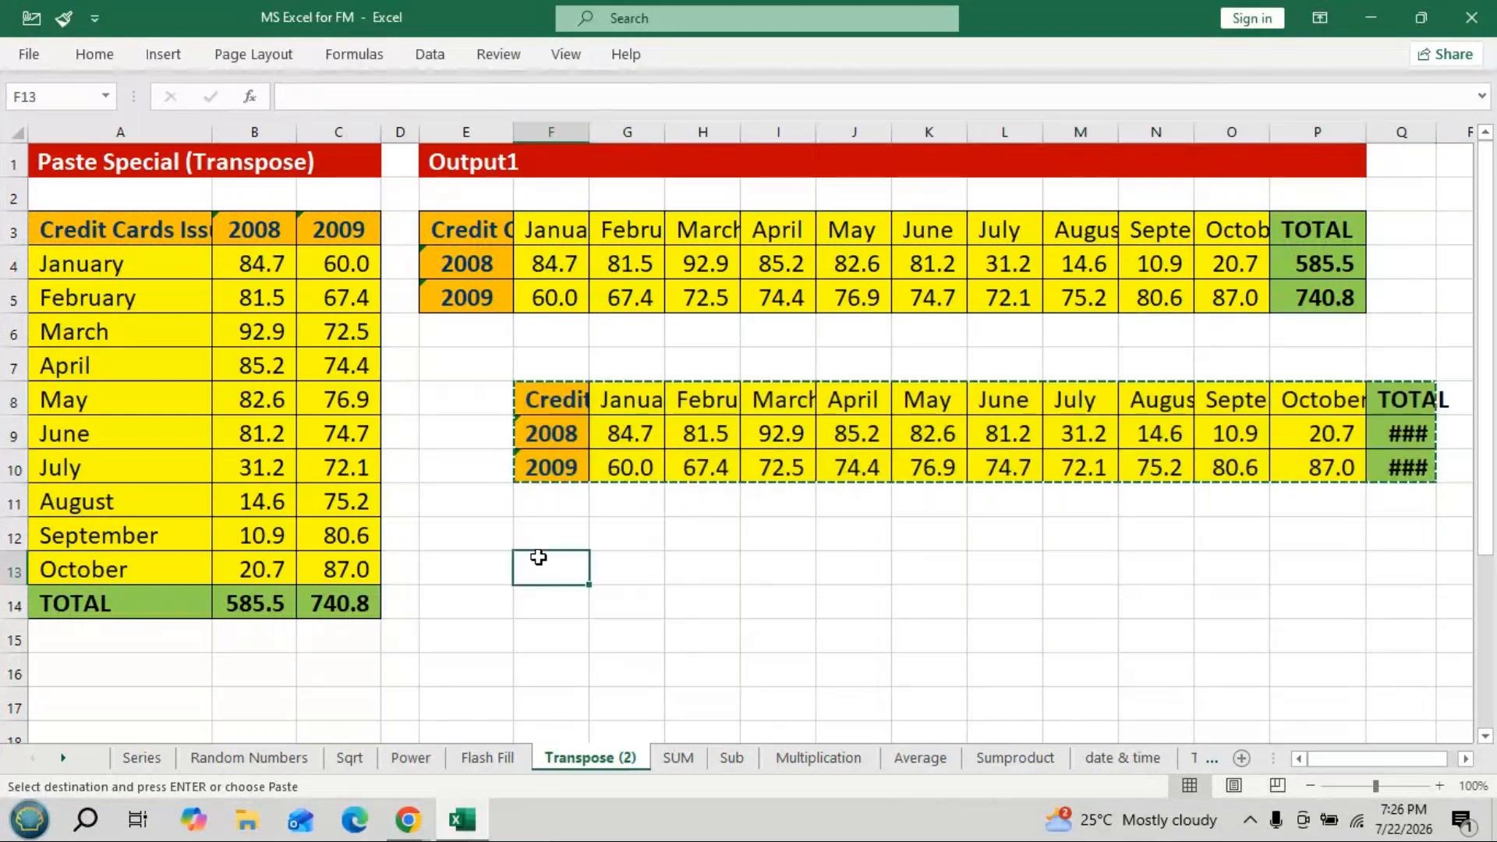
key(ctrl+alt+v)
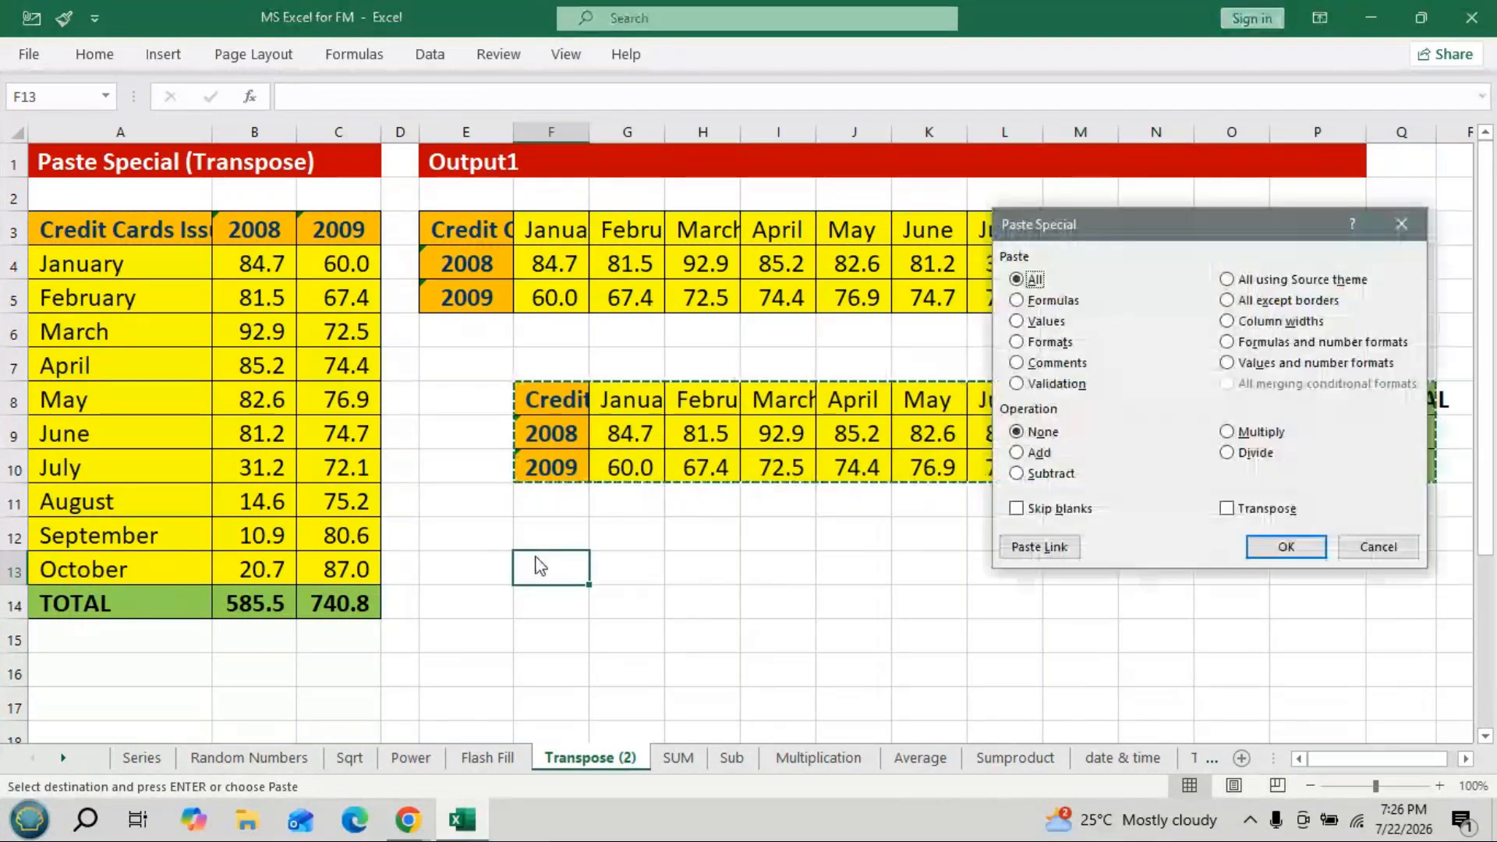
click(1226, 509)
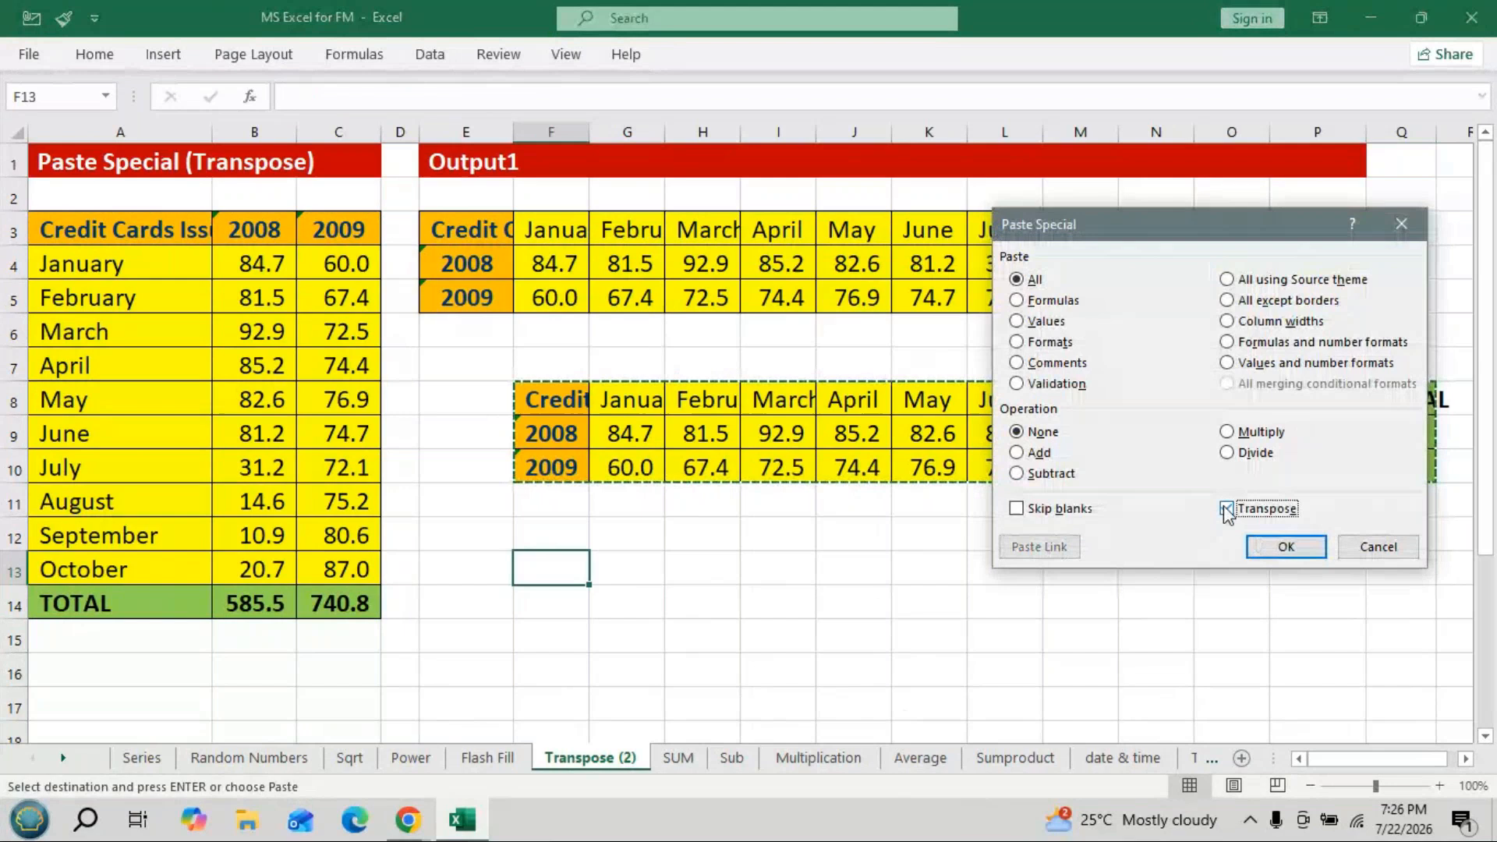
click(1283, 552)
scroll(959, 610, down, 1)
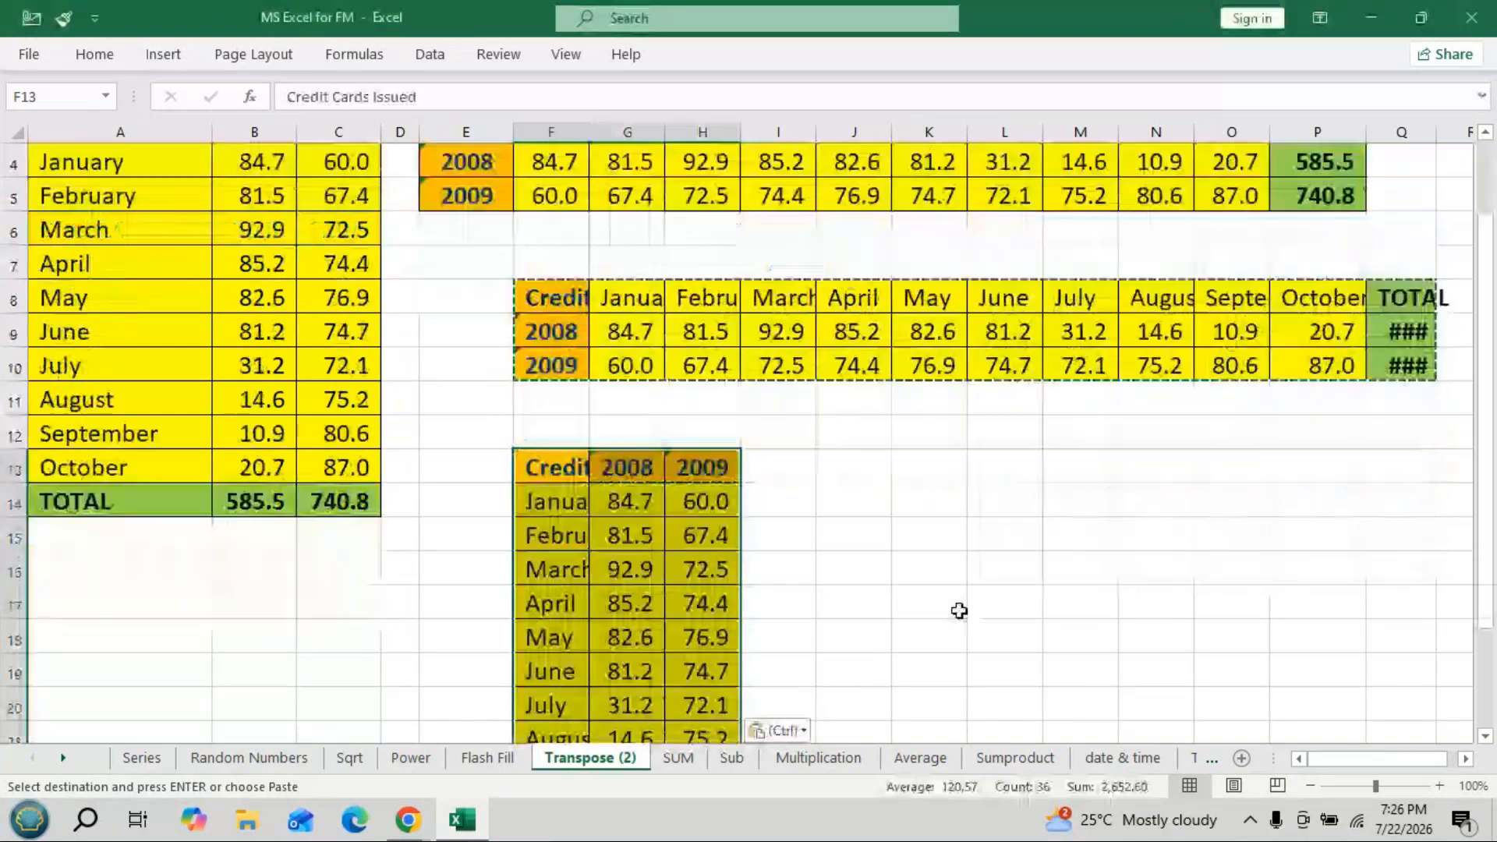
scroll(959, 611, down, 2)
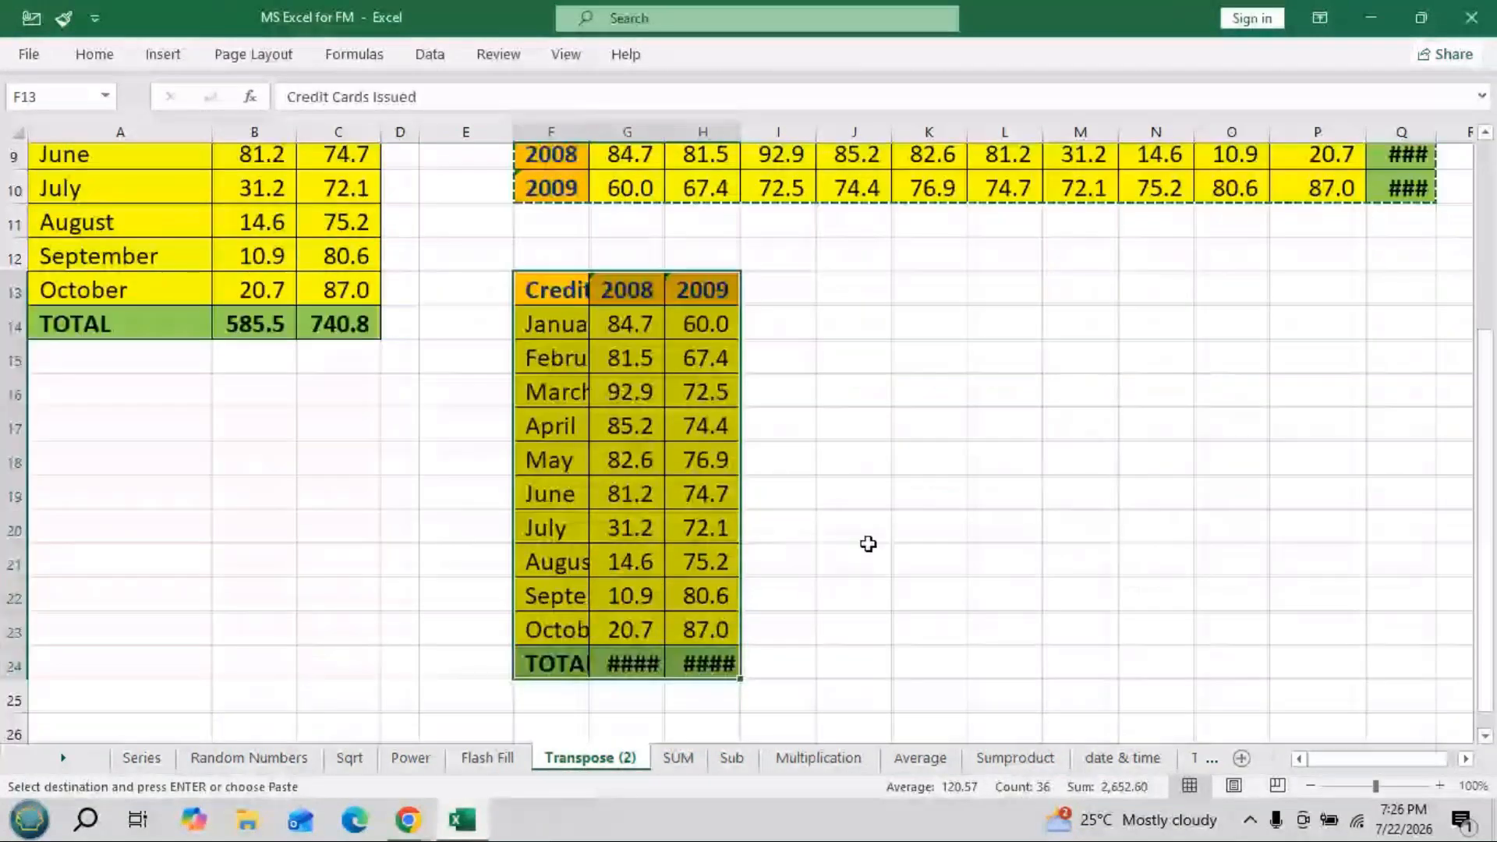
scroll(868, 543, up, 1)
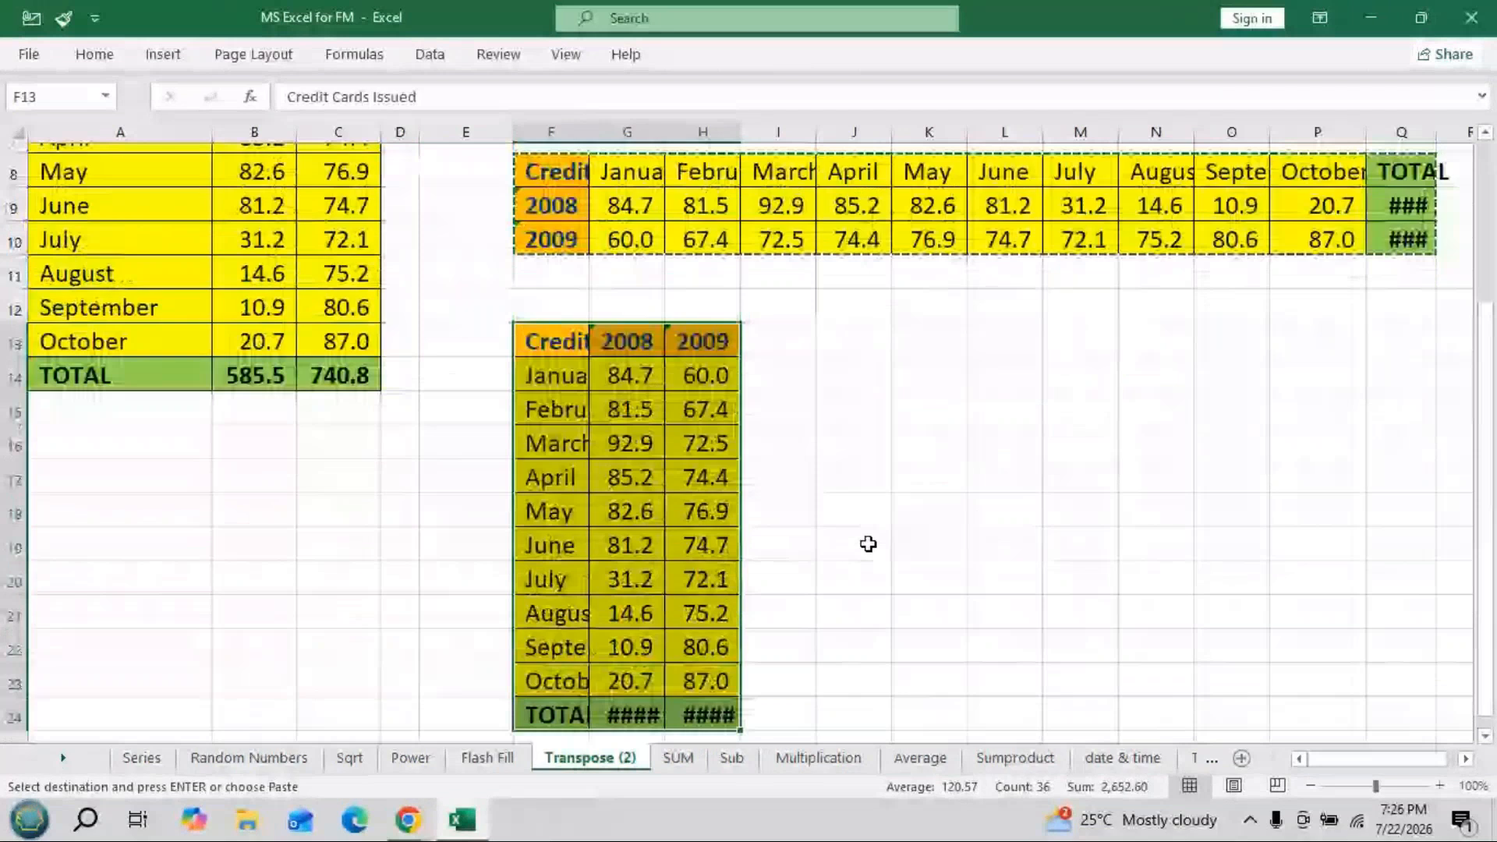
scroll(868, 543, up, 2)
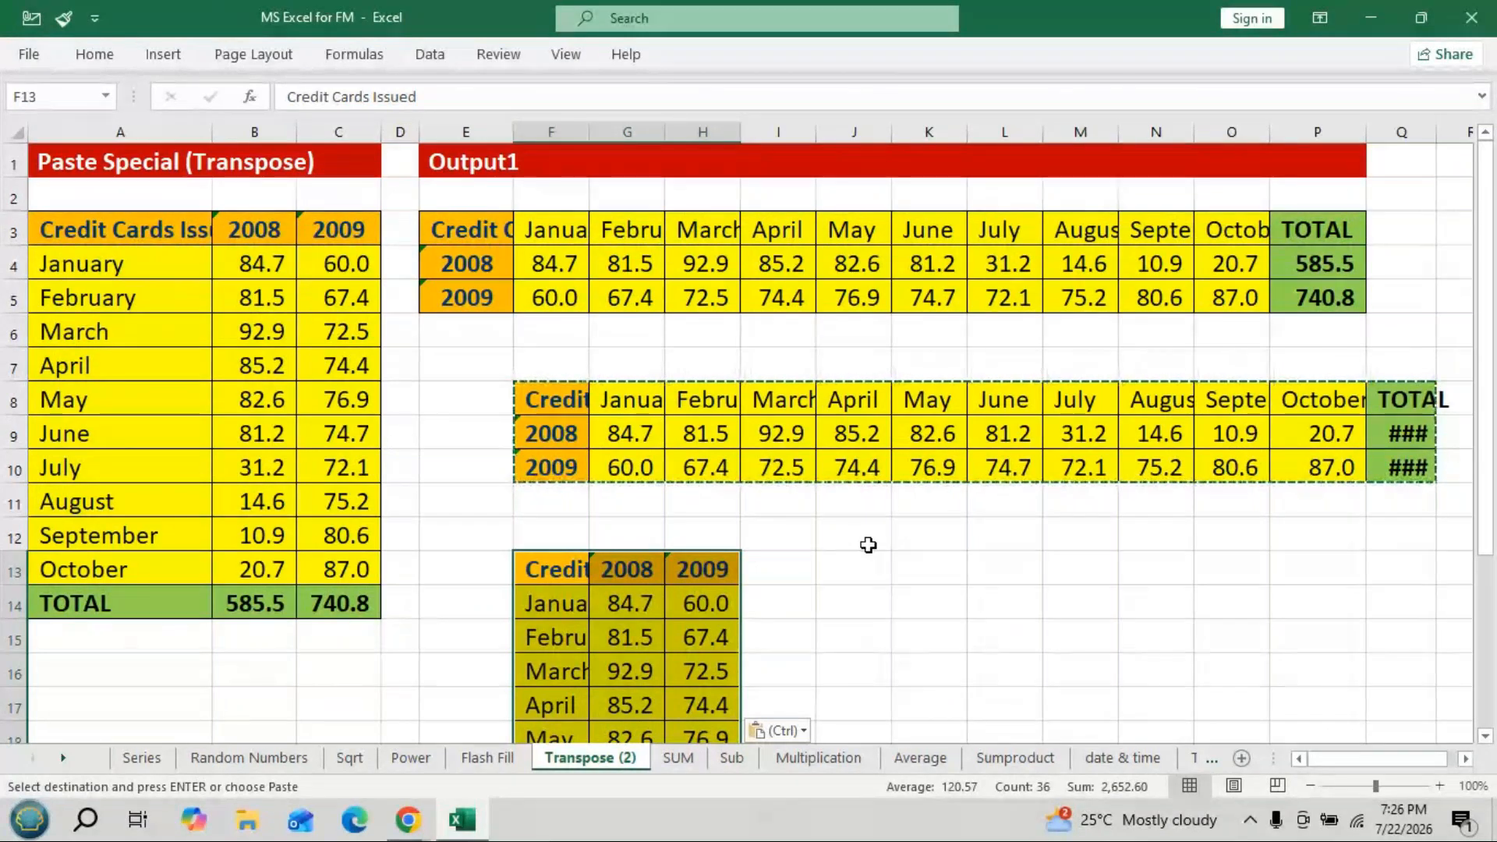
Enter the note "ctrl + A --> to select all" in K13.
click(959, 569)
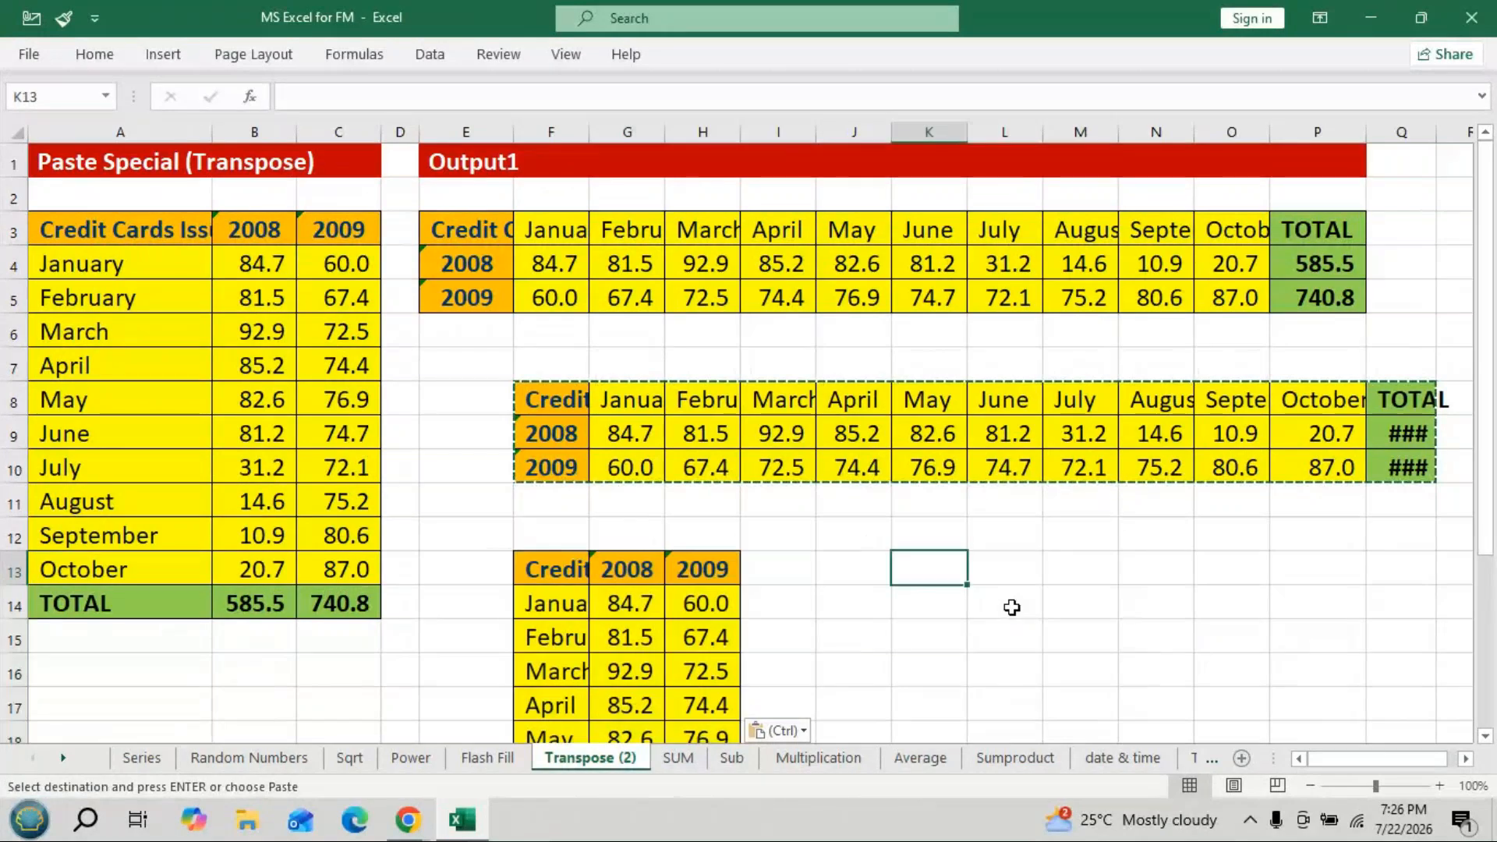
text(ctrl )
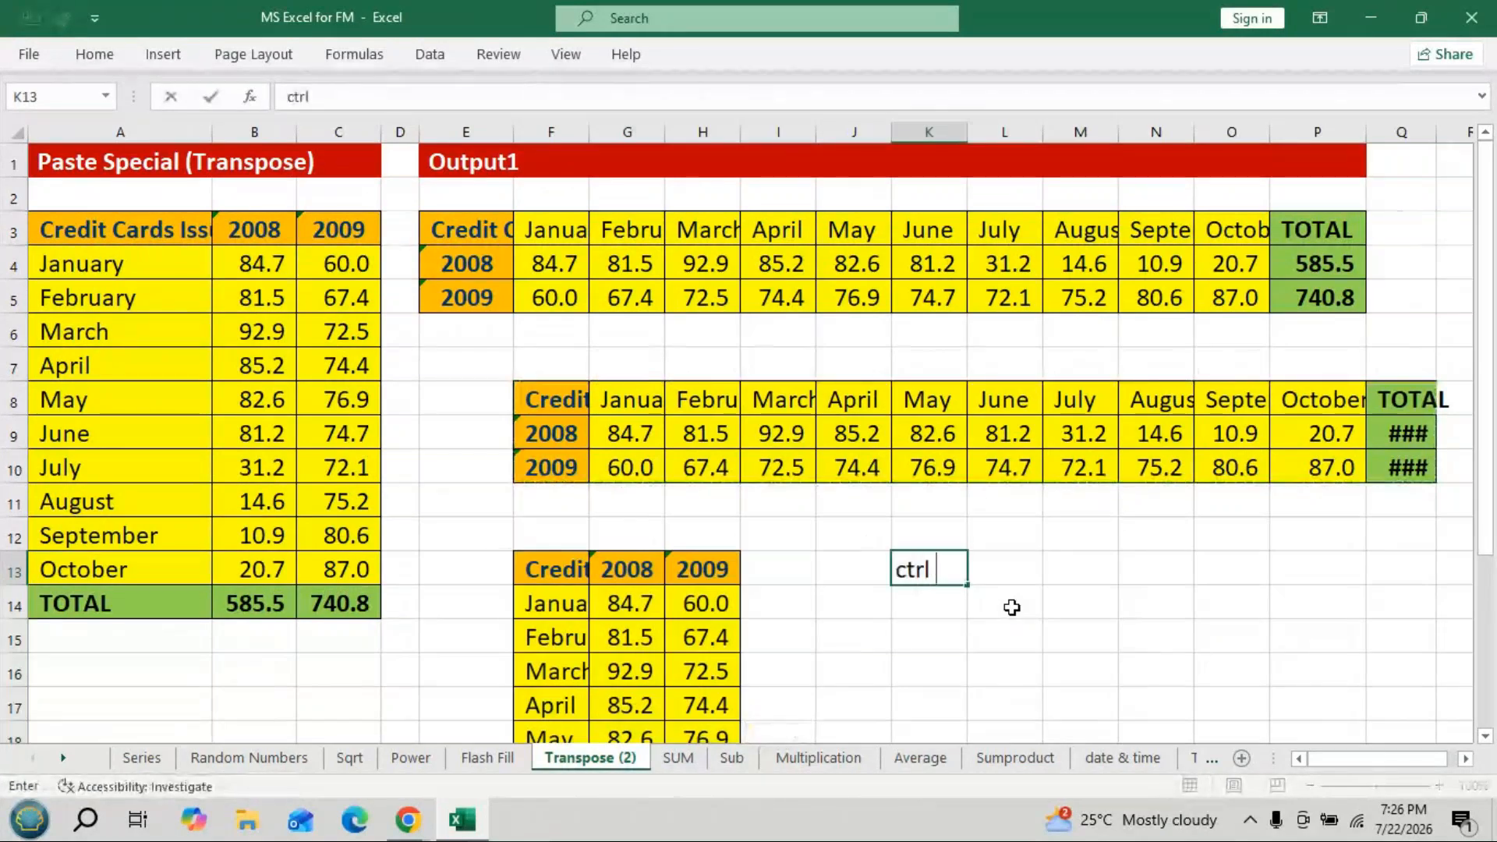
text(+ A --> )
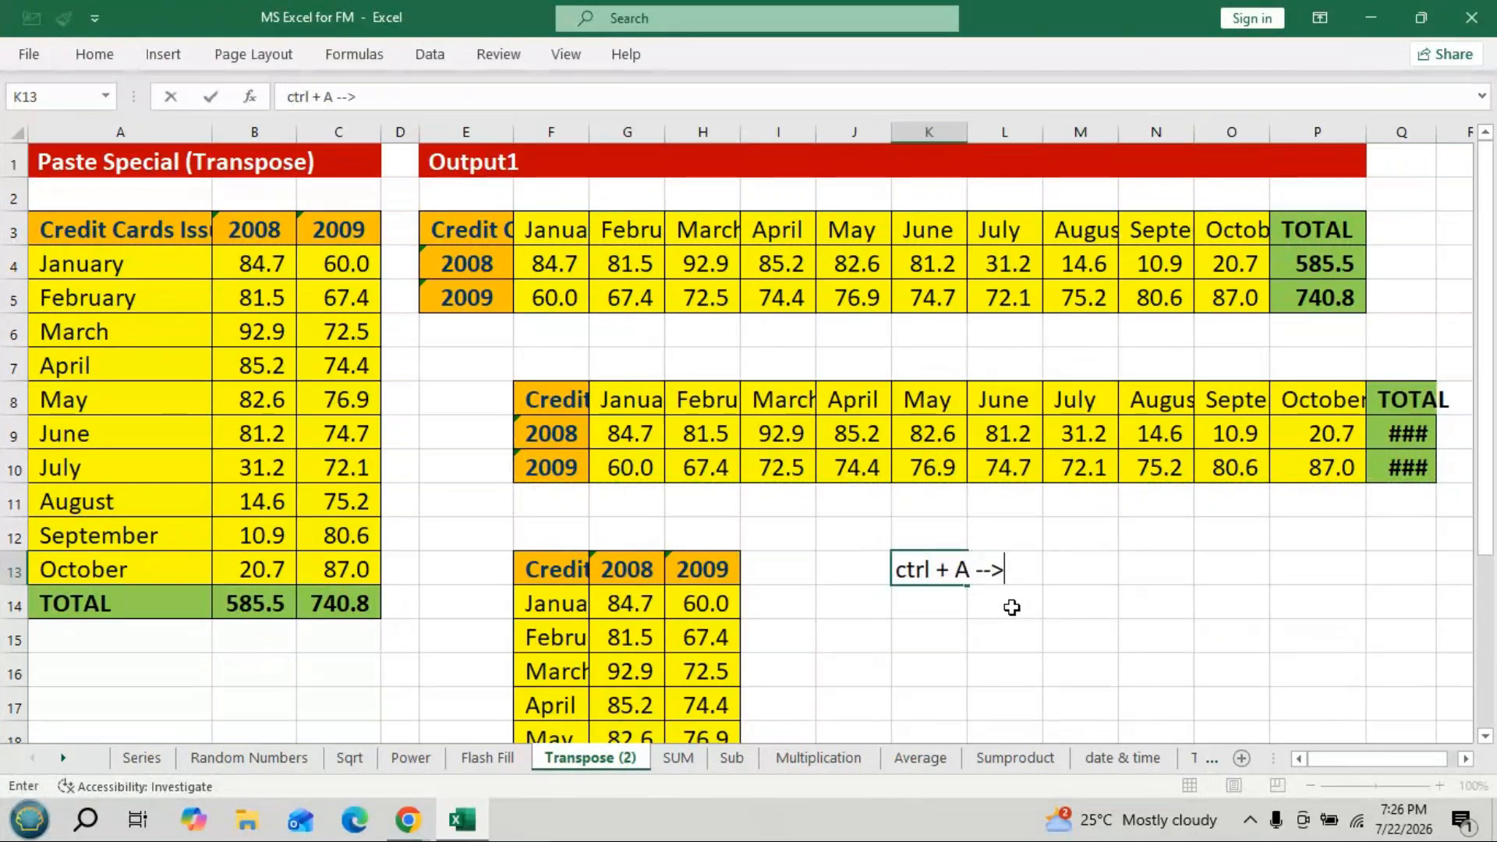
text(to select all)
key(Return)
Enter the note "Ctrl+ C --> to copy" in K14.
text(Ctrl)
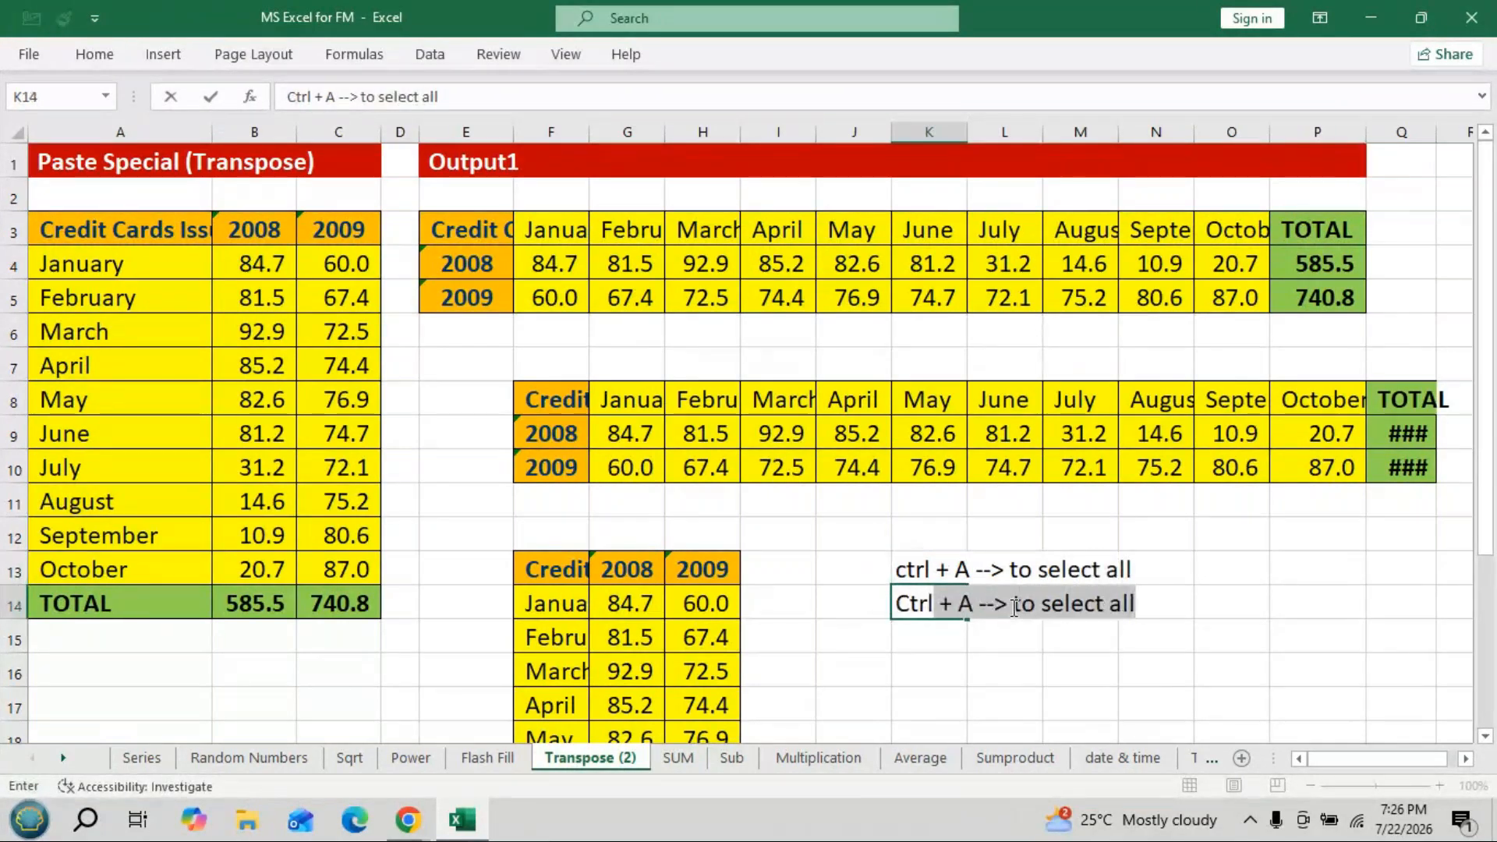
text(+ C)
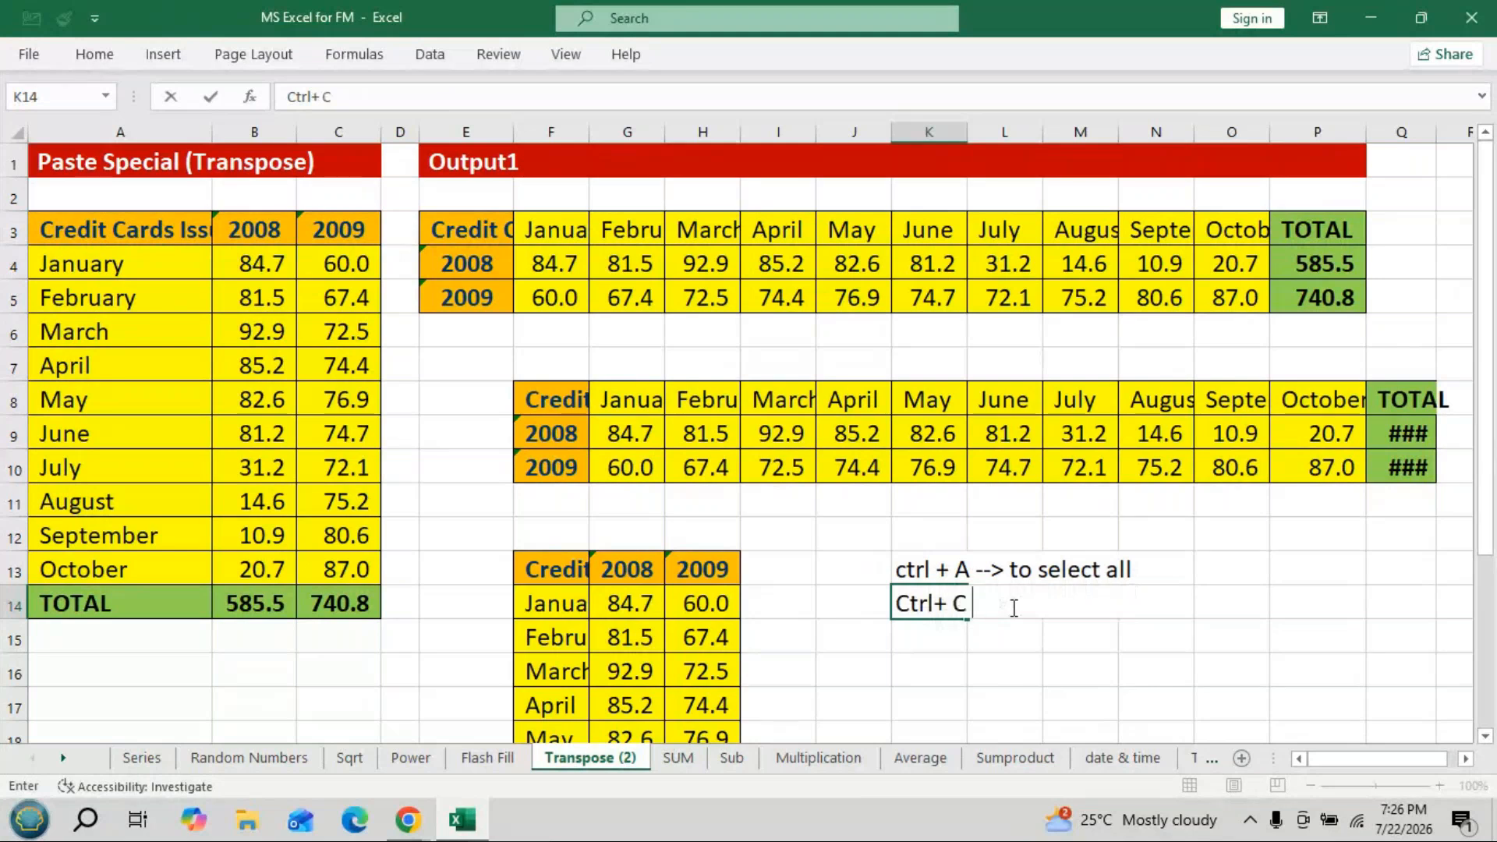
text( --> to copu)
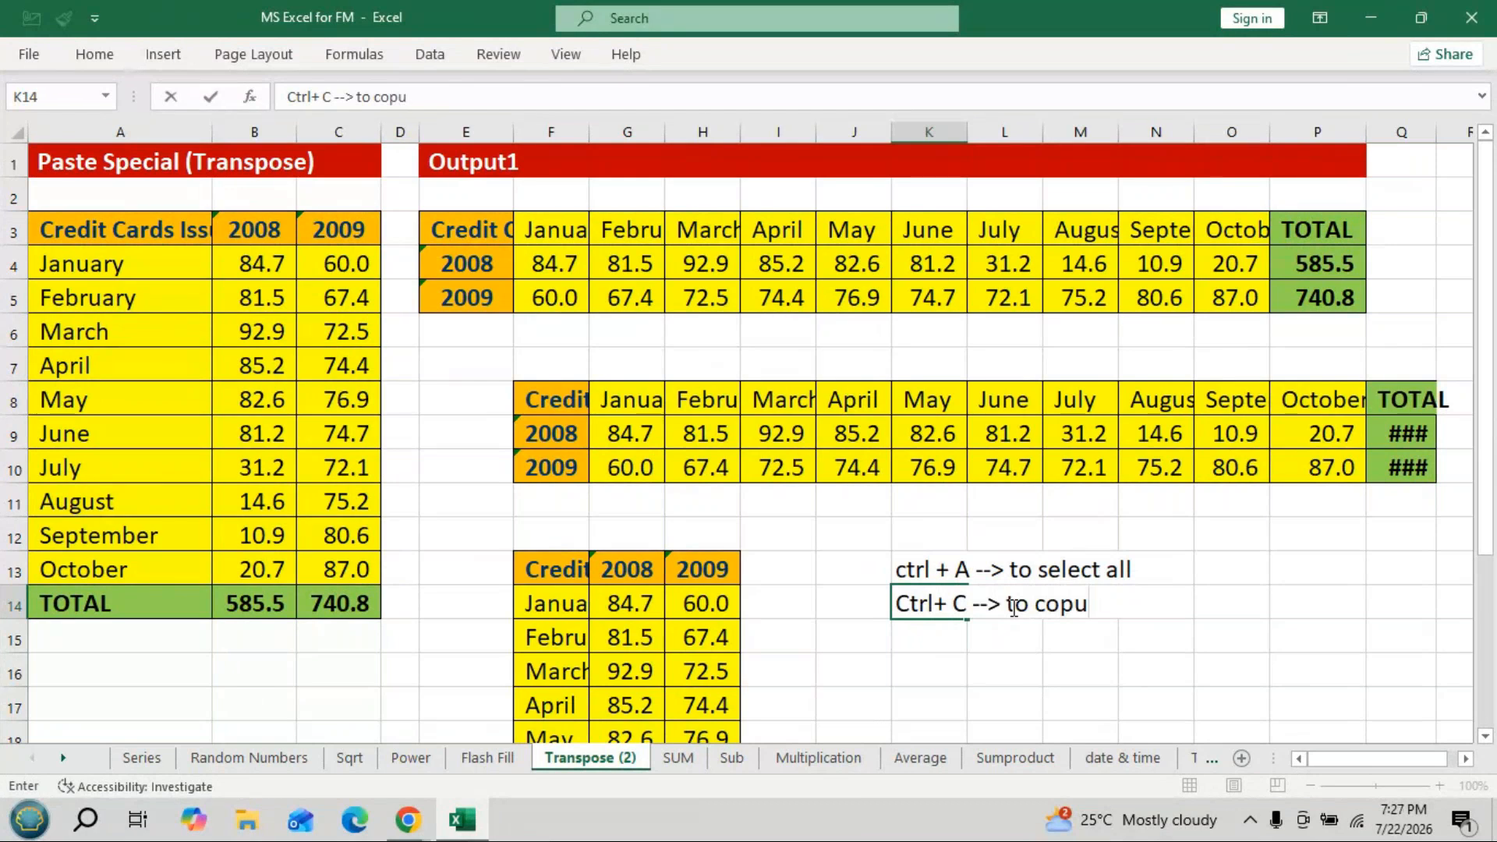
key(BackSpace)
text(y)
key(Return)
Enter the note "Ctrl + Alt + V --> for Paste special" in K15.
text(C)
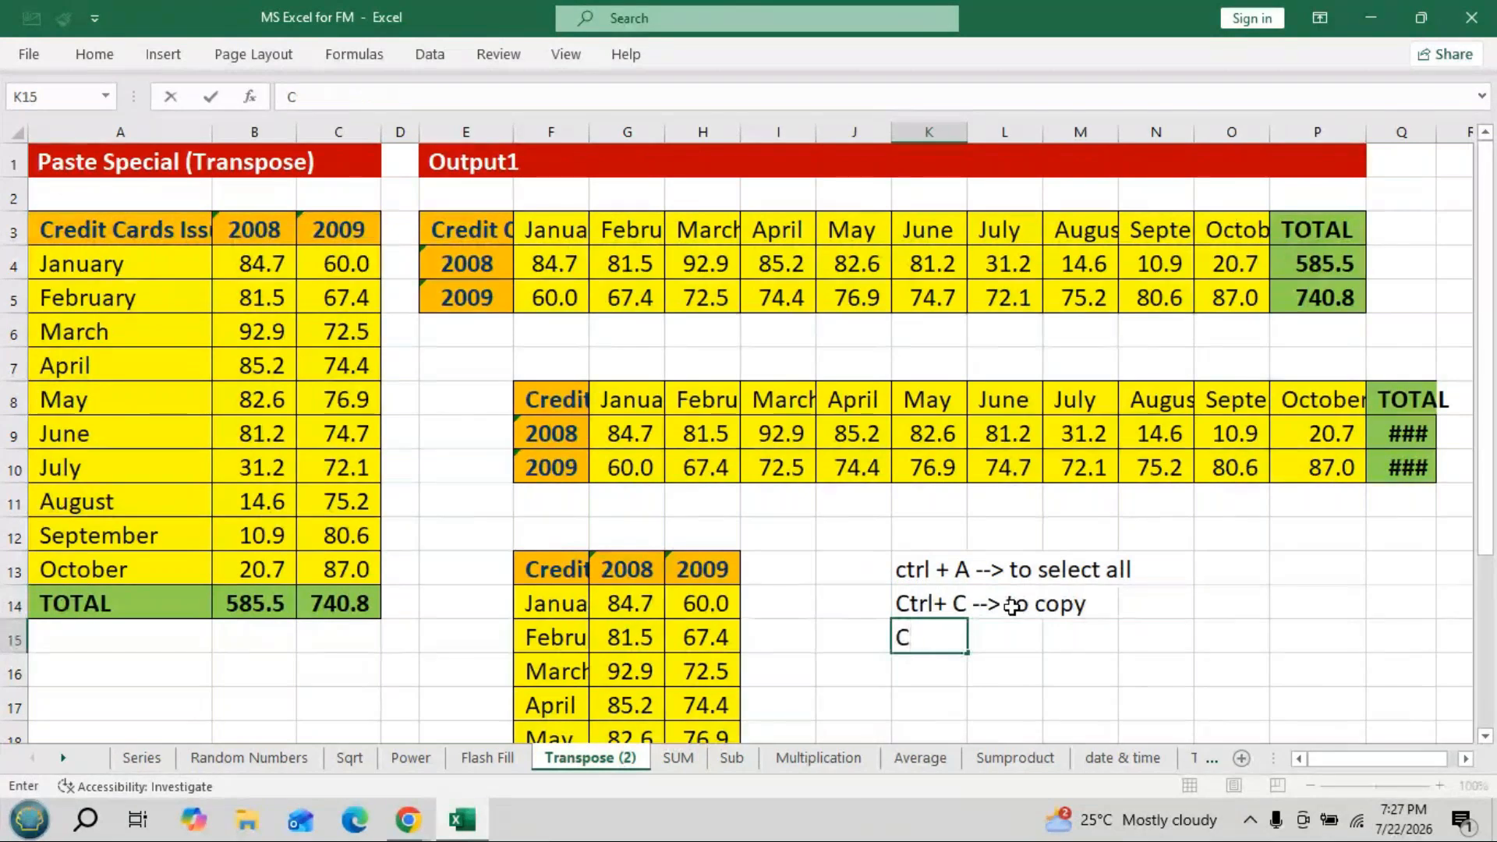
text(trl)
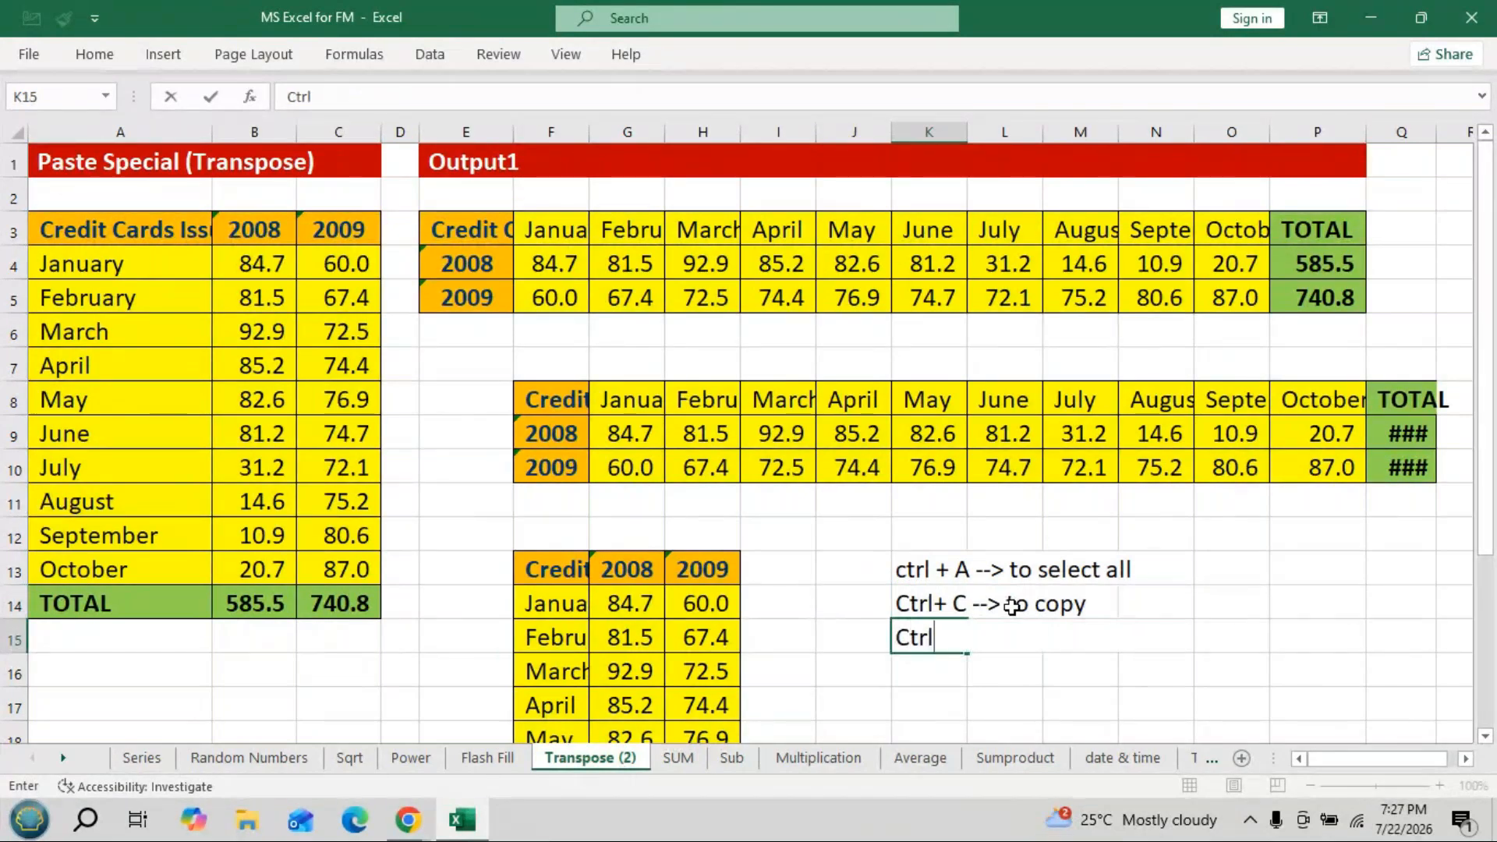
text( + Alt )
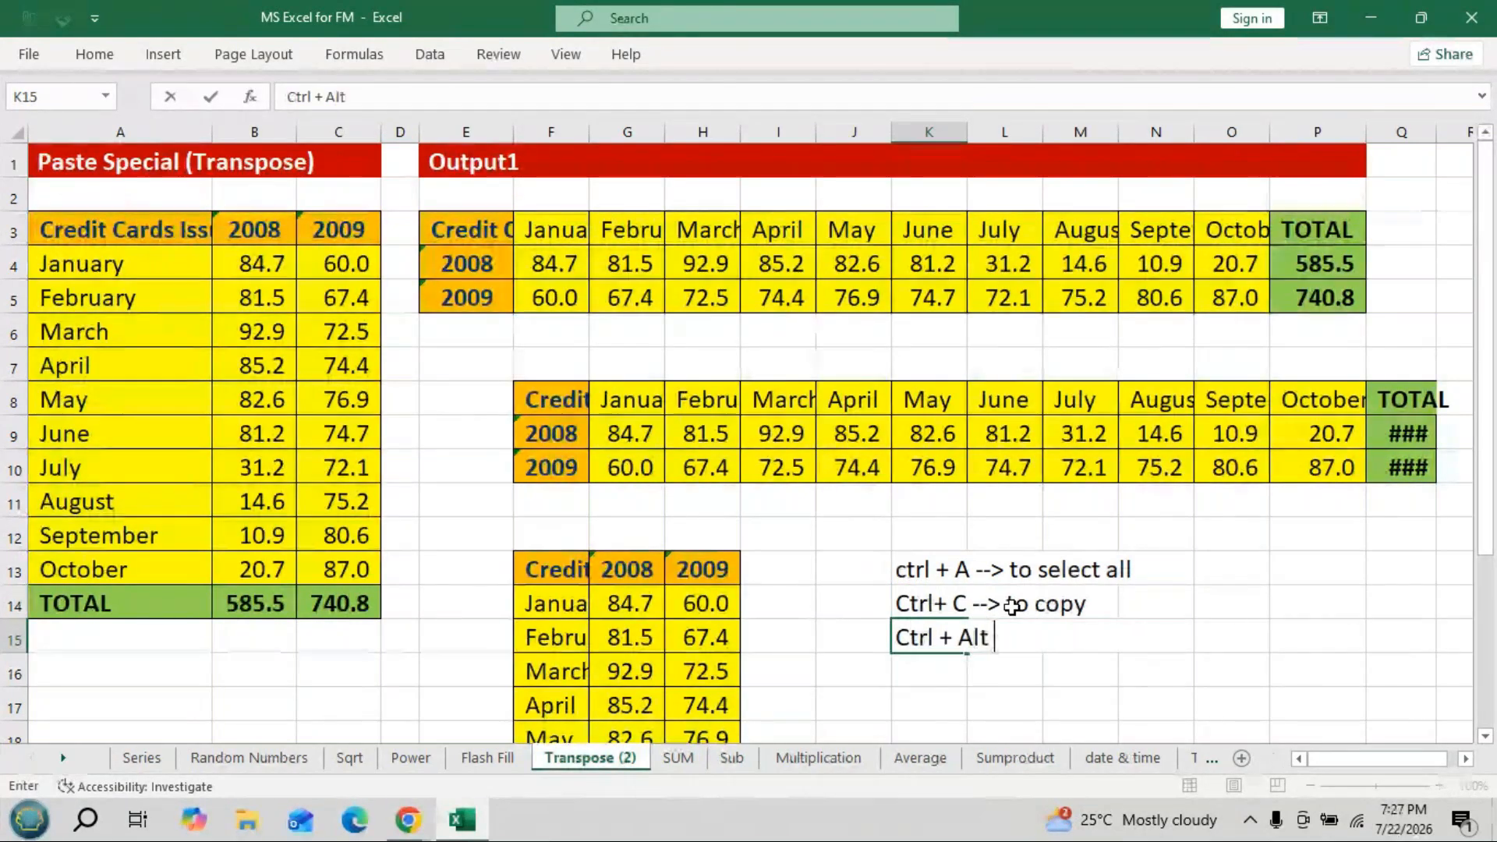
text(+ V)
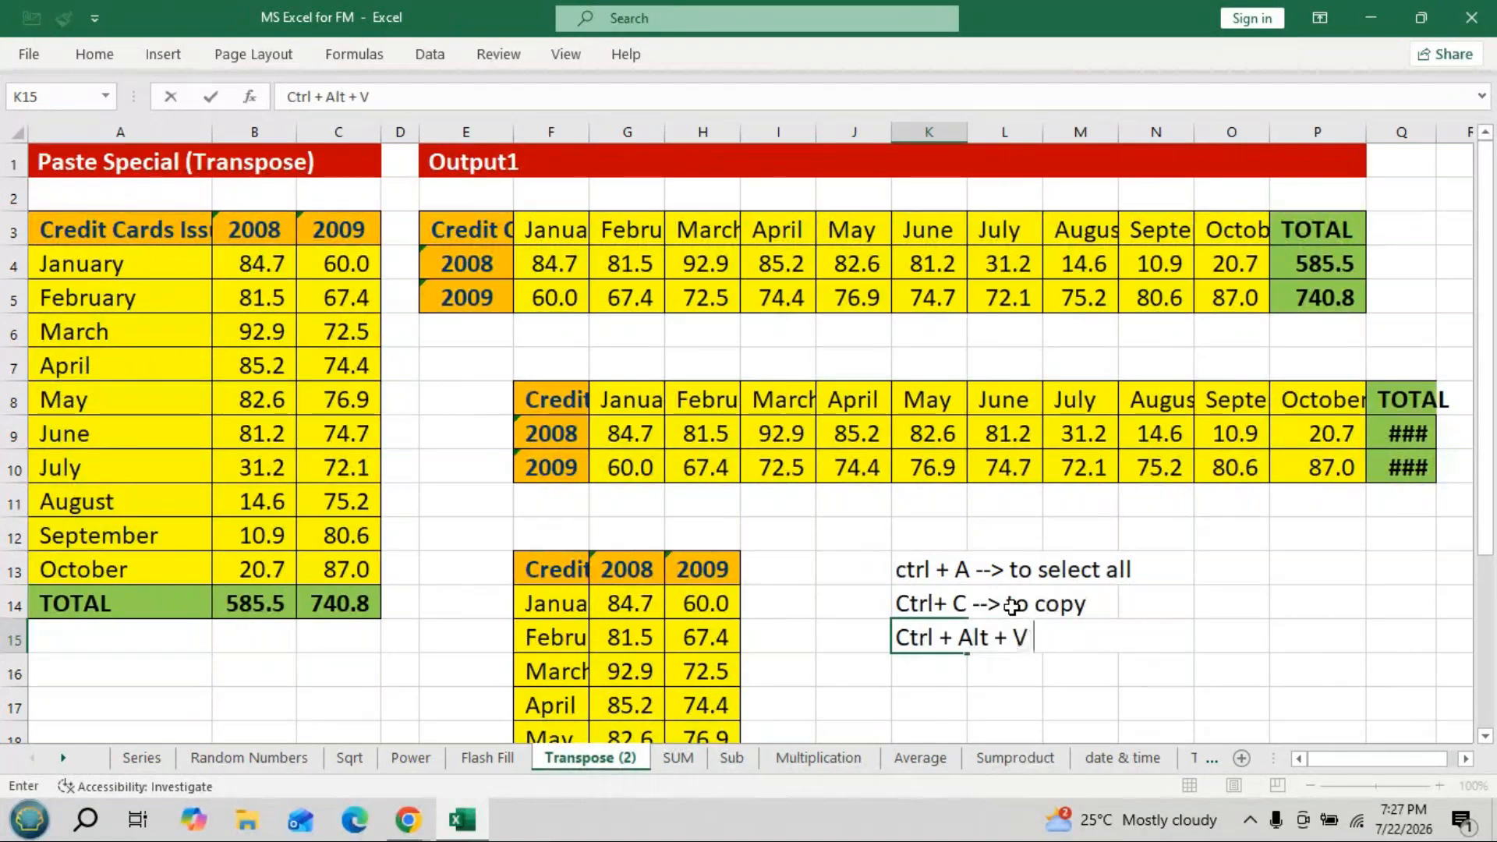
text( --> for P)
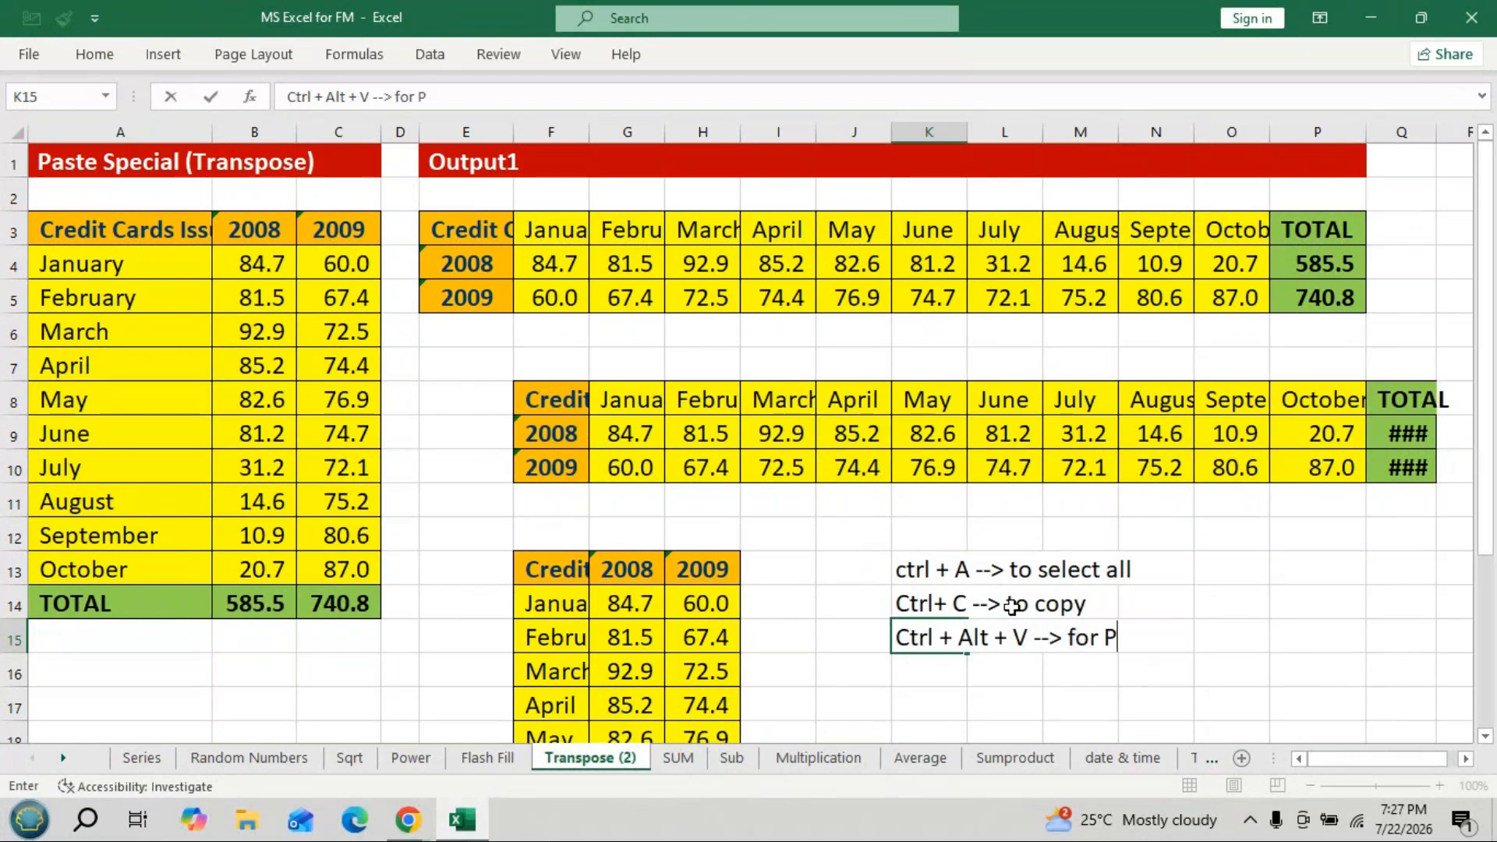
text(aste special)
key(Return)
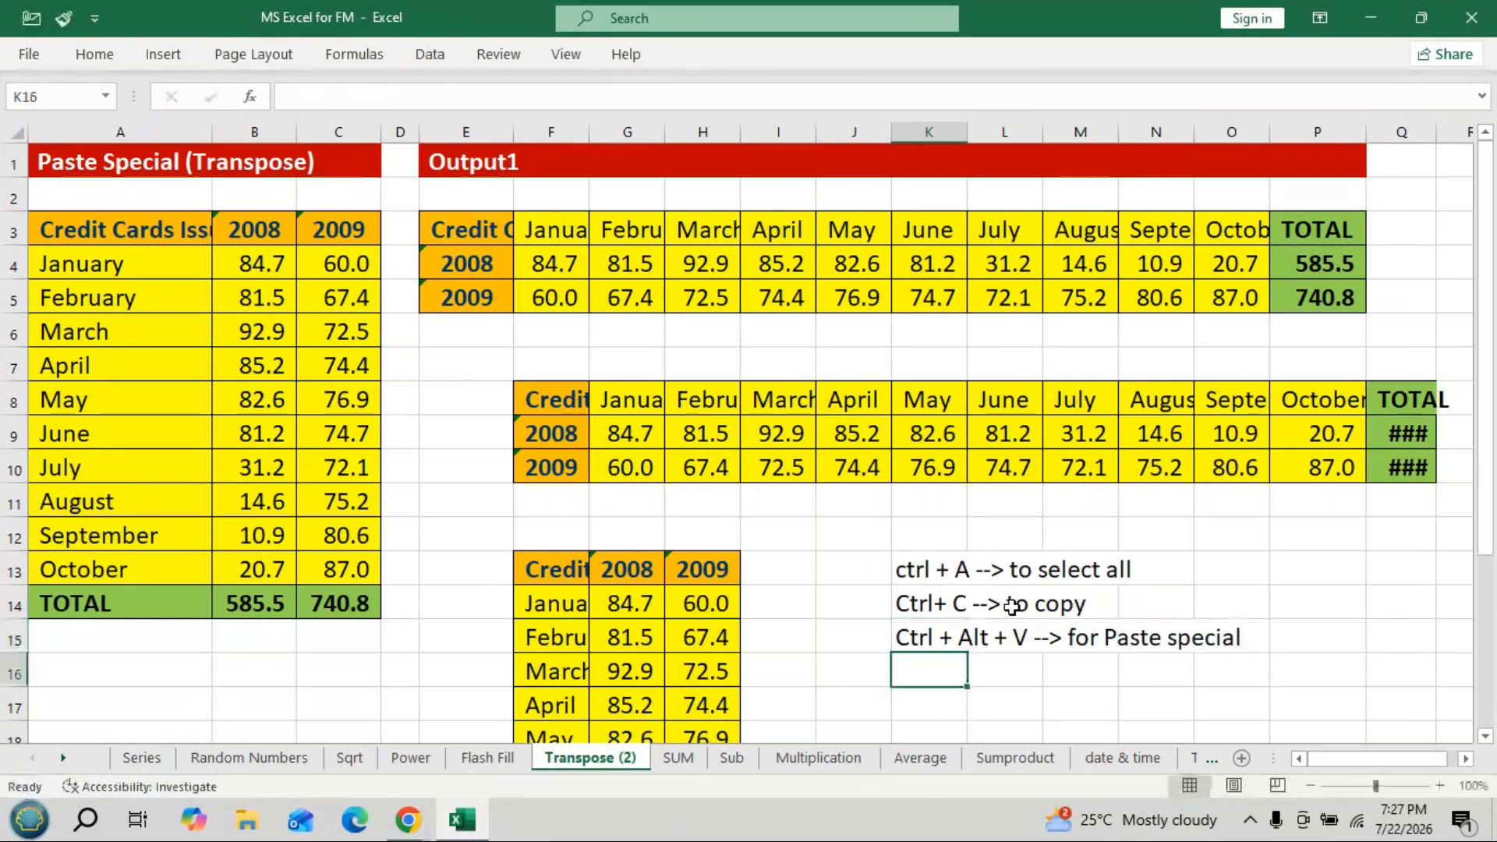
key(Right)
key(Right)
key(Right)
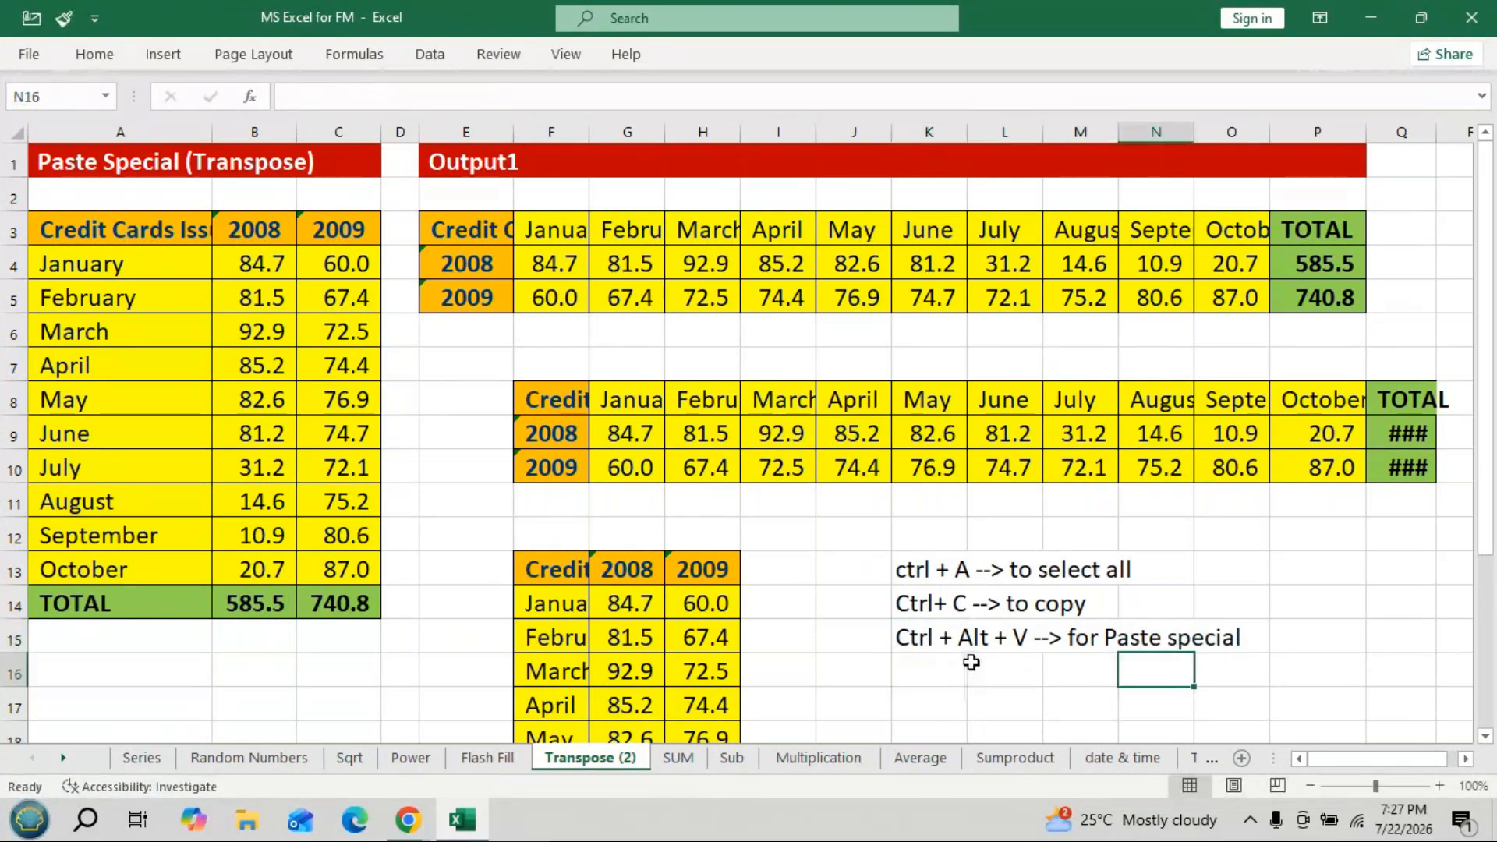
Try to merge the shortcut notes in K13:O15 into one cell with wrapped text, and undo the changes.
click(945, 573)
drag(945, 573, 1236, 658)
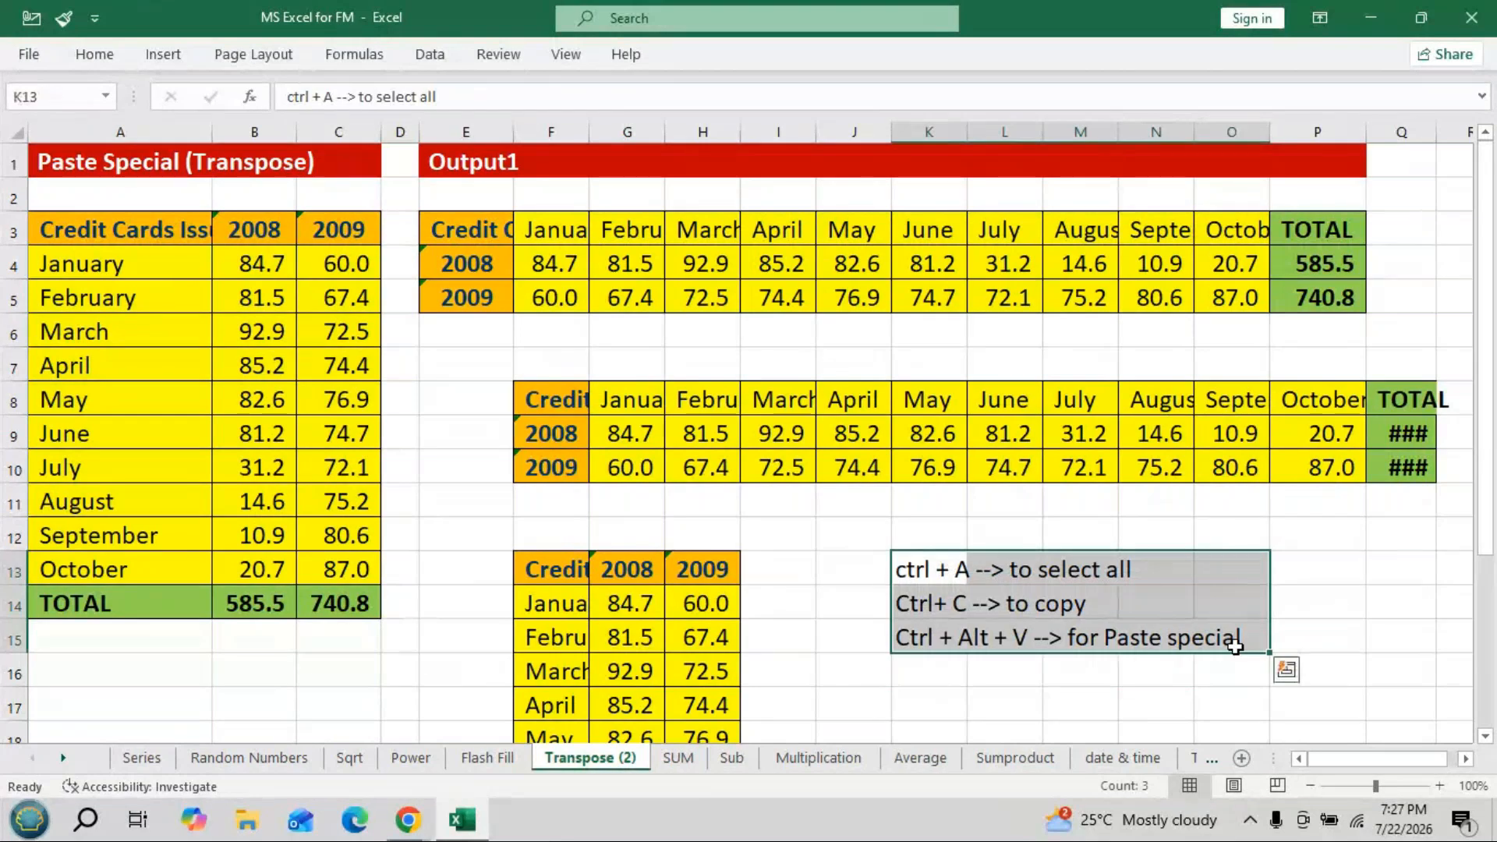
click(109, 56)
click(646, 131)
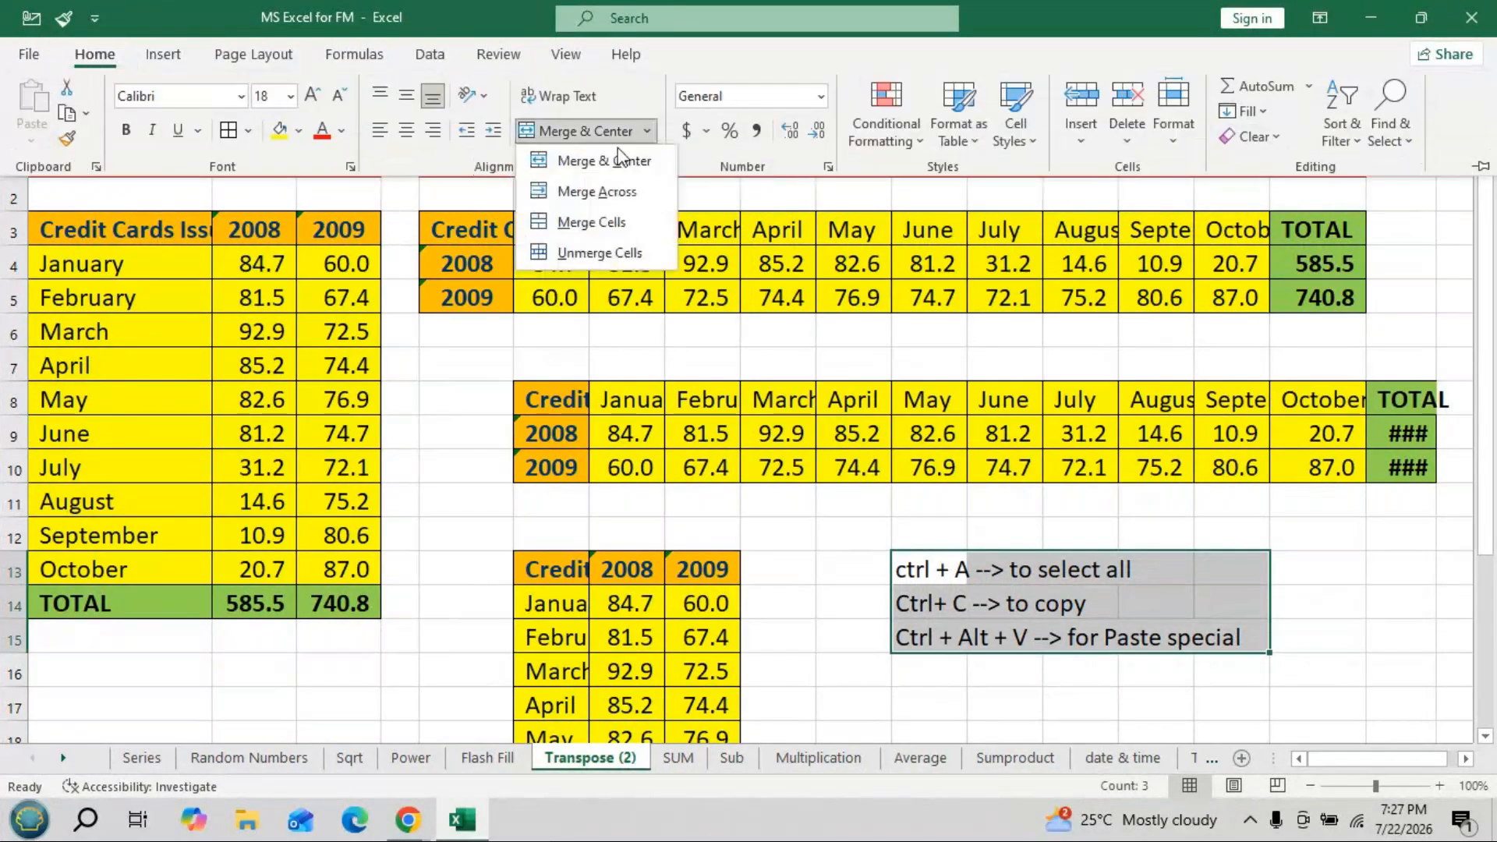
click(591, 225)
click(700, 473)
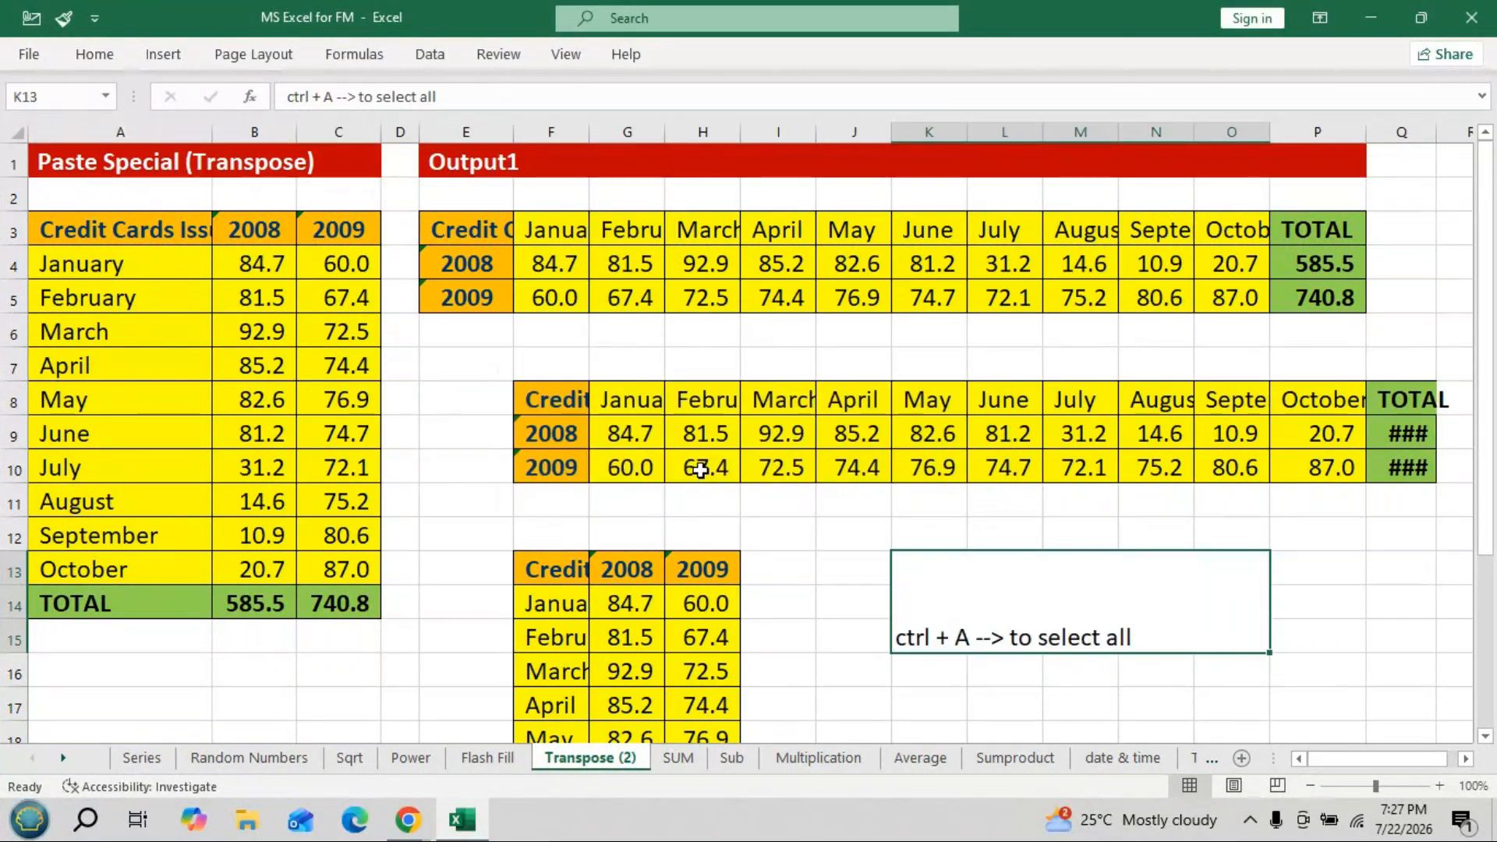
click(93, 56)
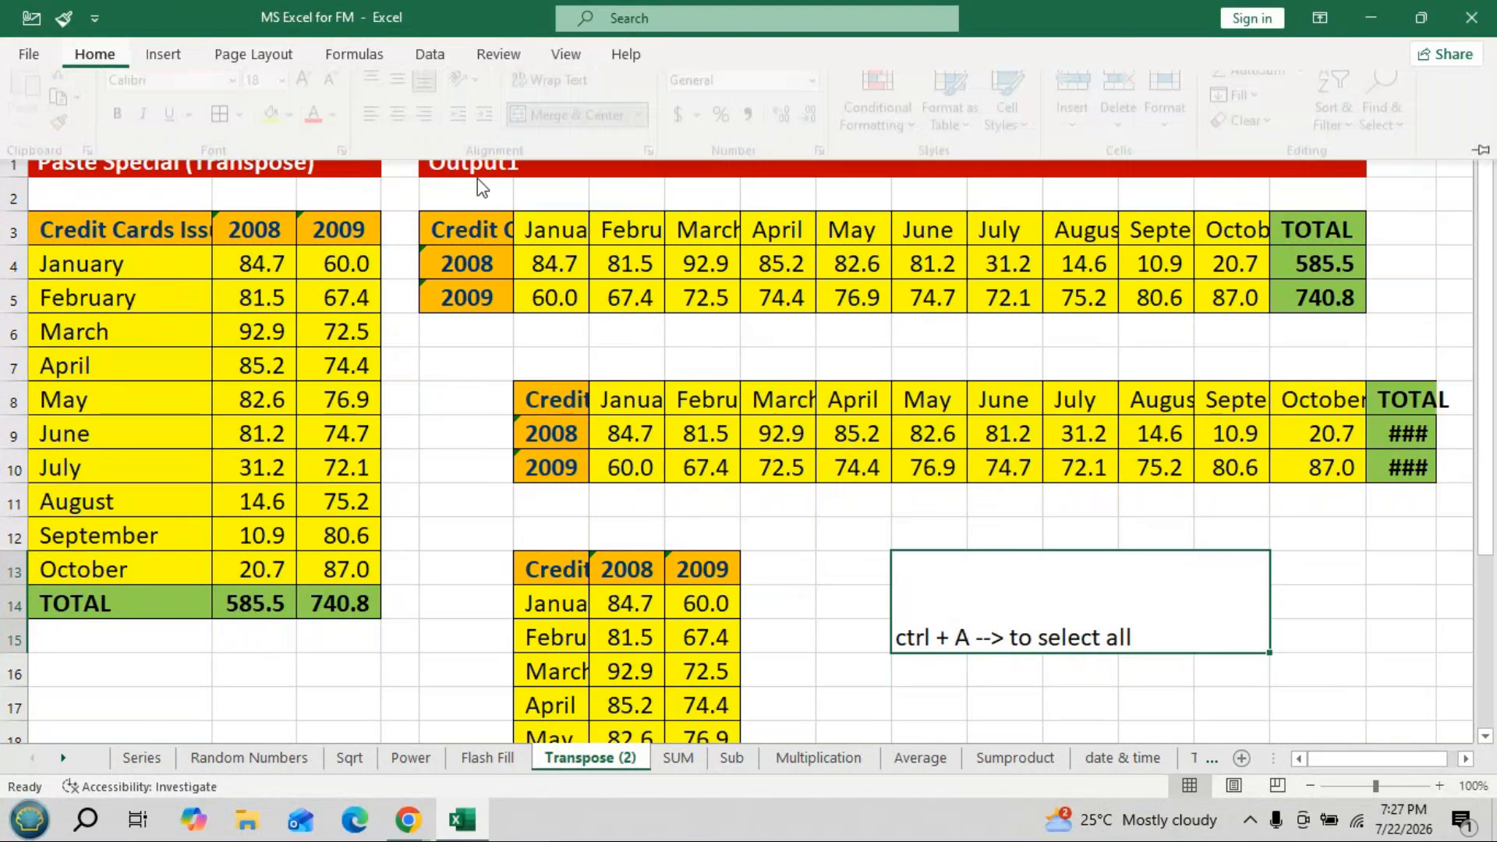
click(558, 96)
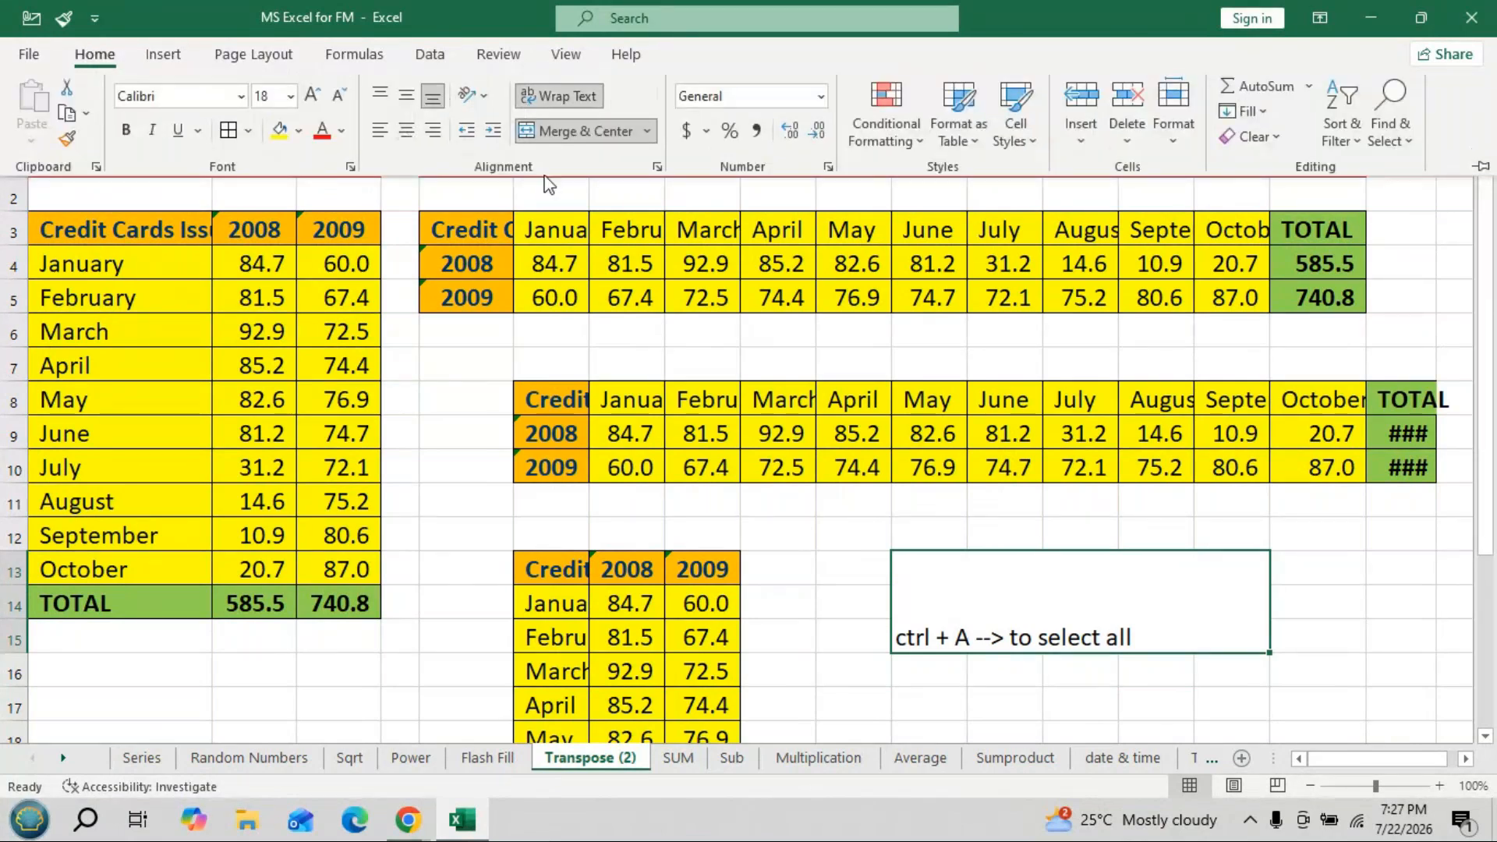
click(1012, 616)
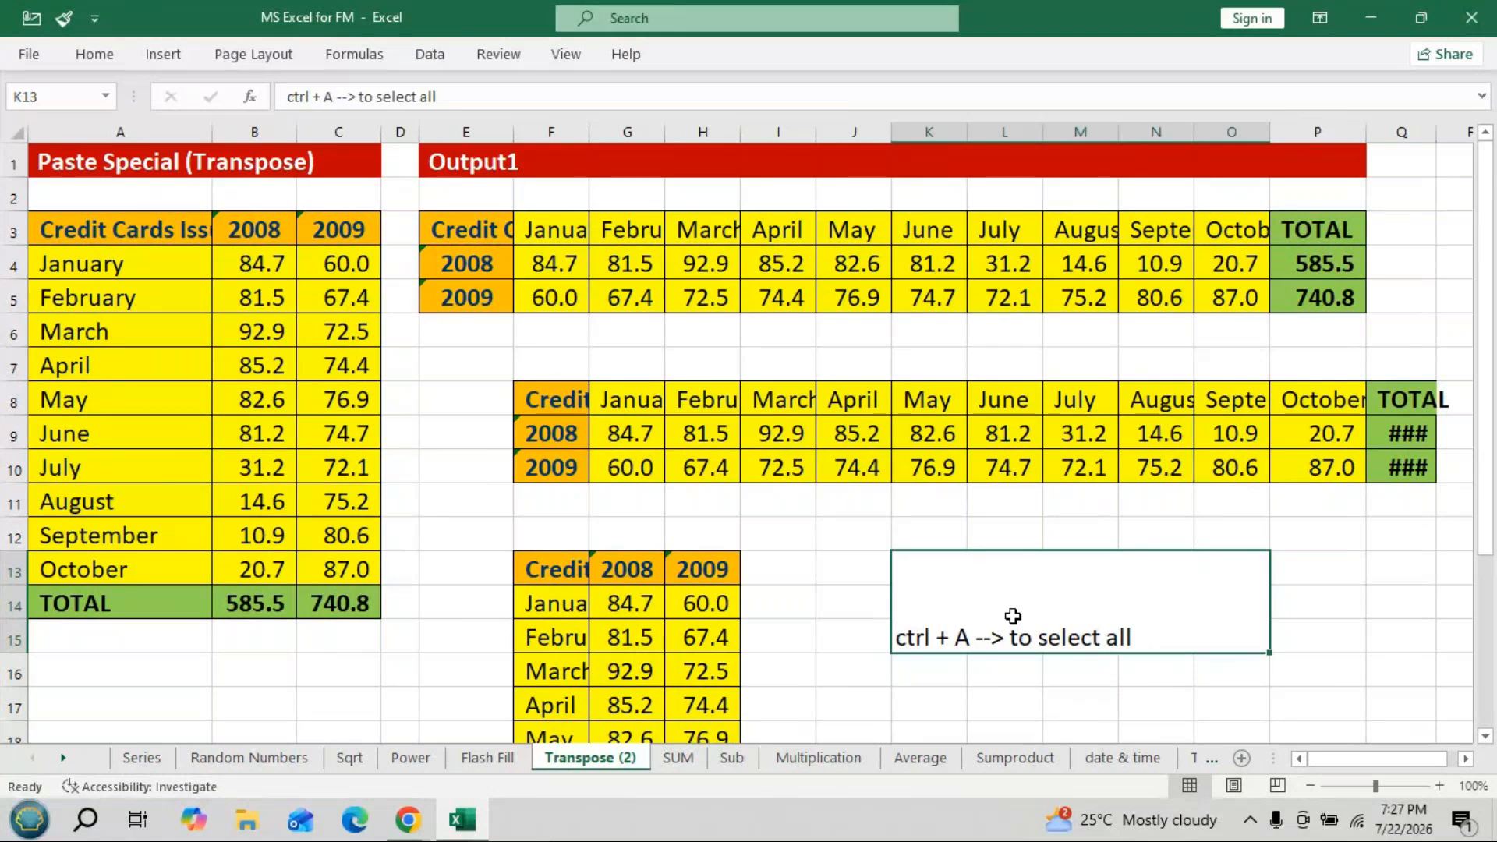
text(ctrl + A --> to select all Ctrl+ C --> to copy Ctrl + Alt + V --> for Paste special)
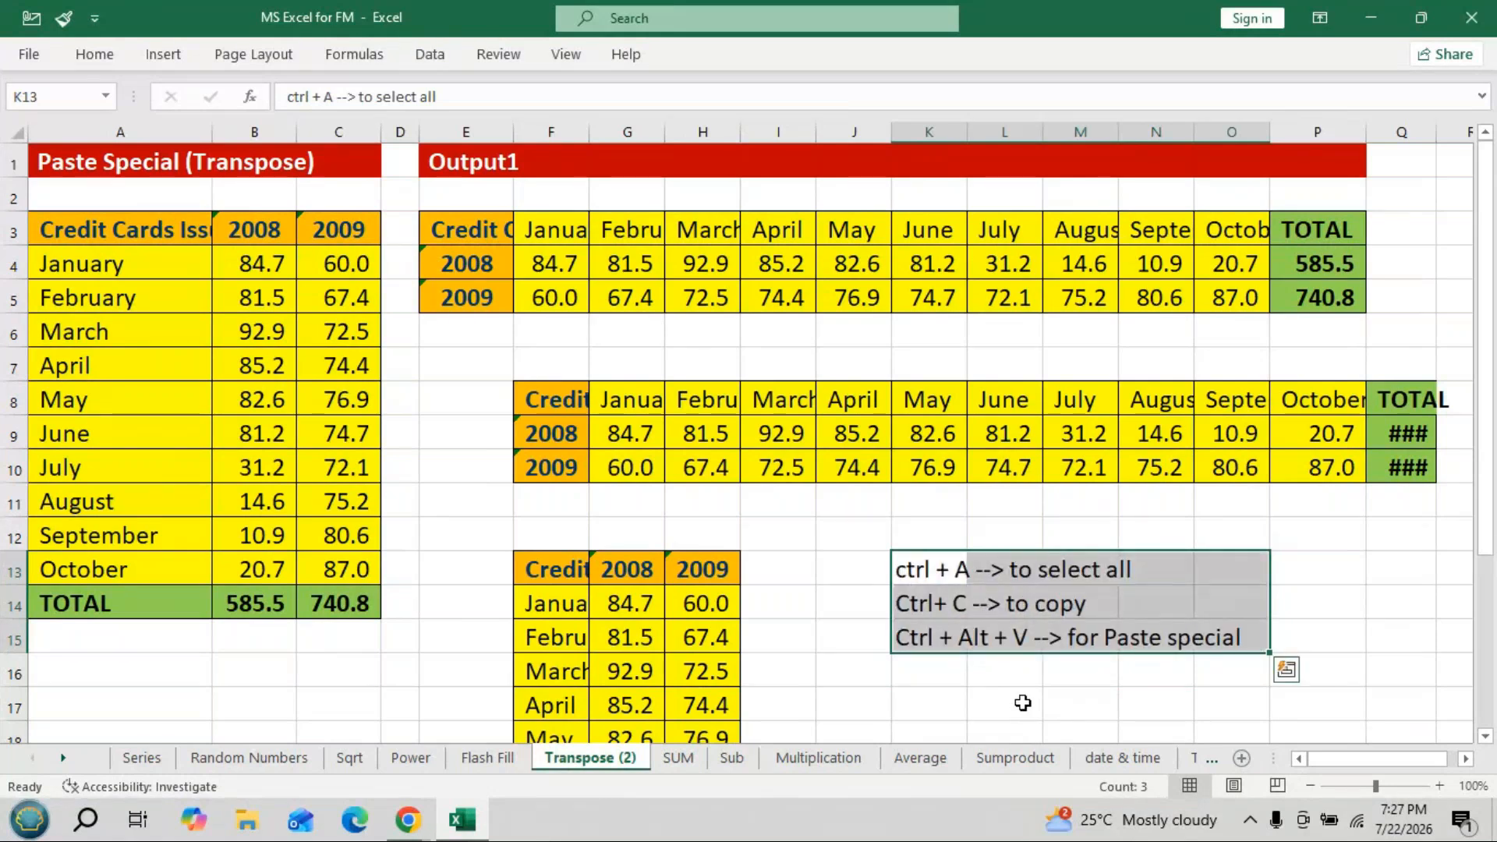
Clear all contents and formatting from the transposed table in F8:Q10.
drag(545, 399, 1416, 469)
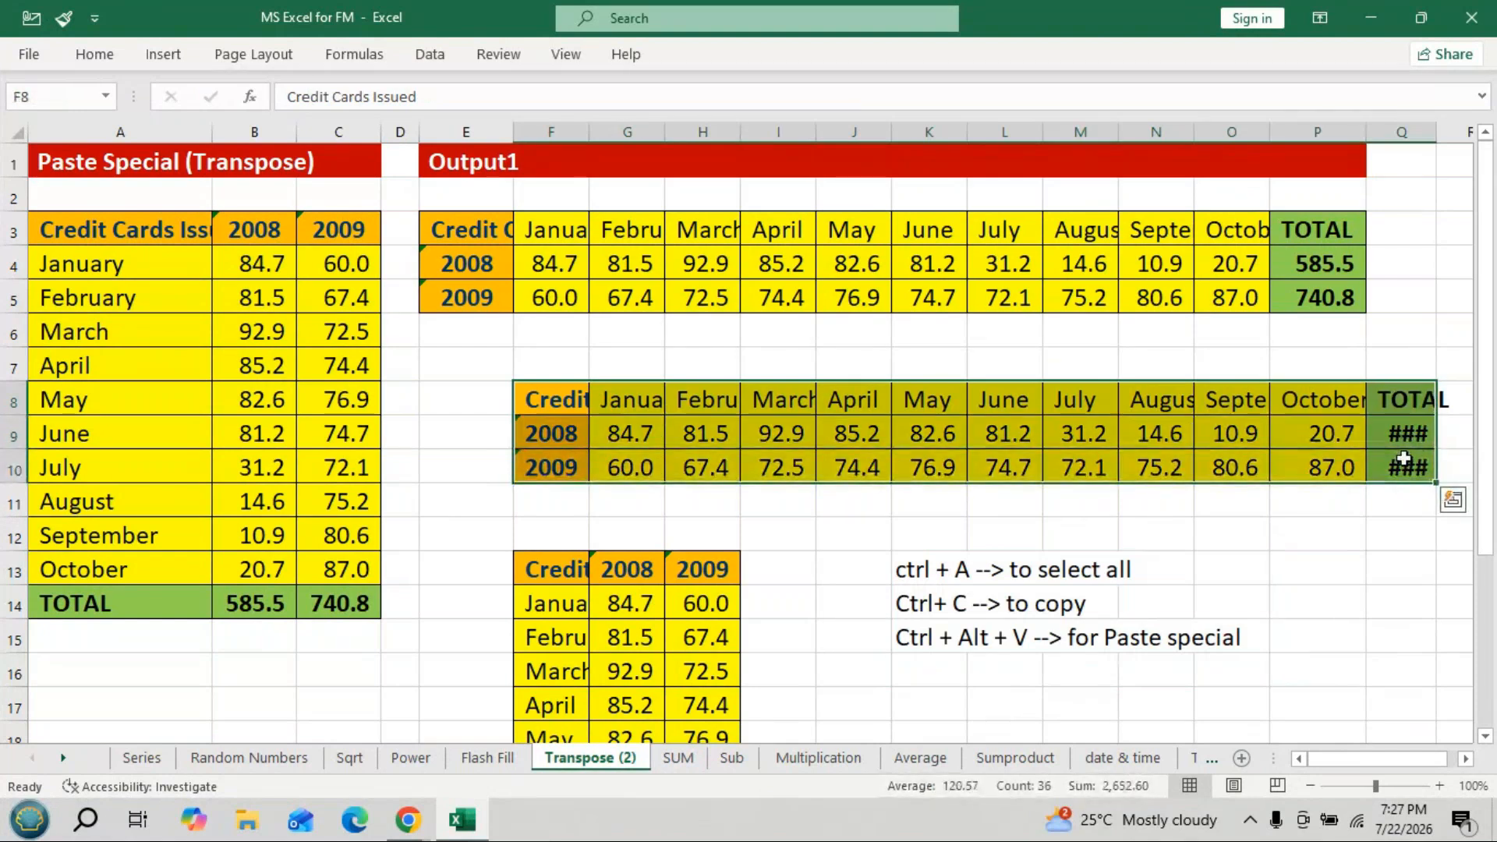
click(94, 54)
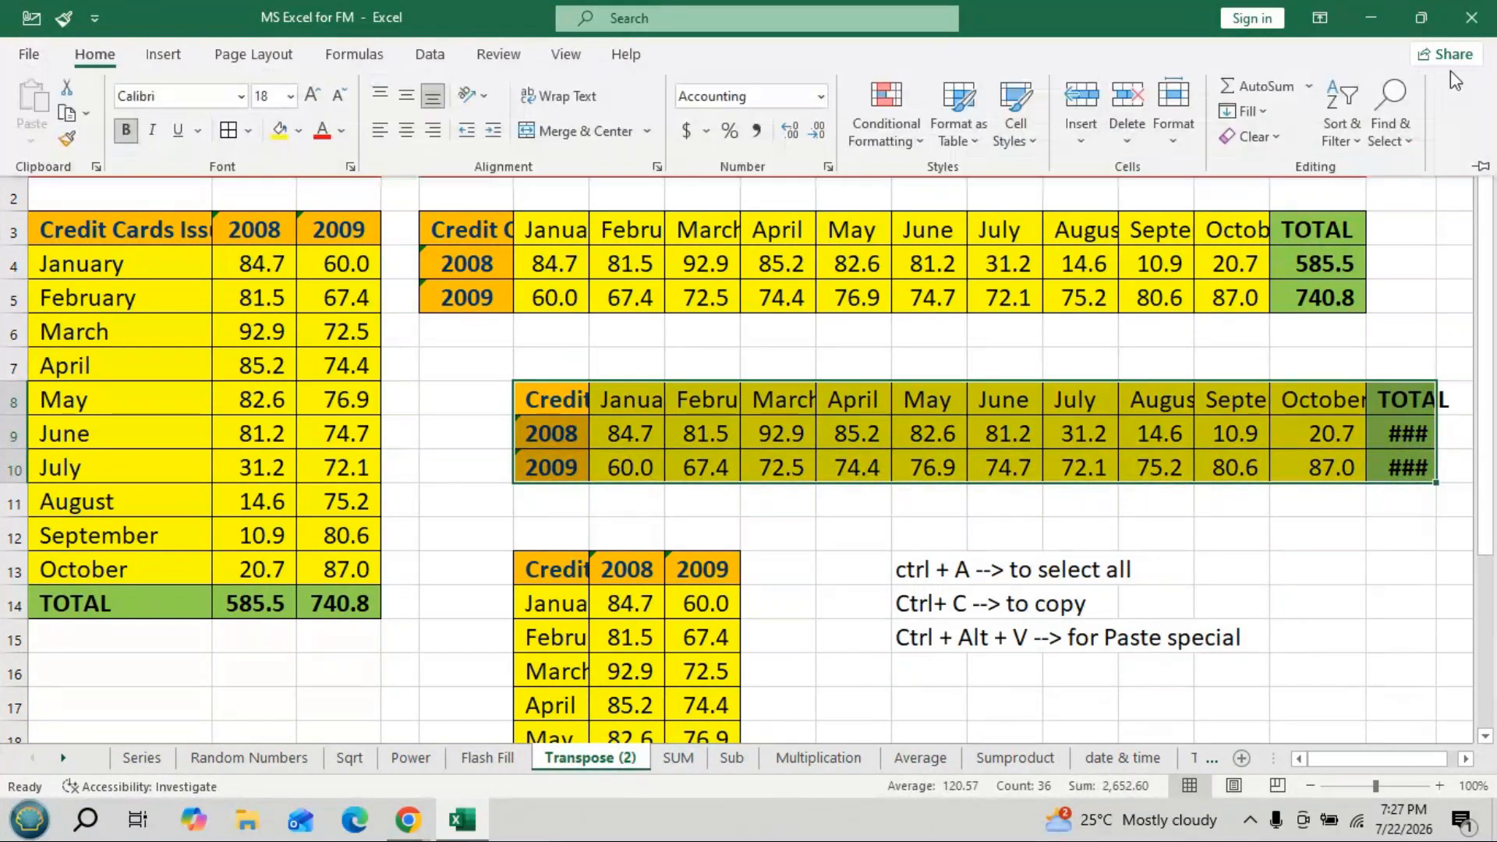
click(1255, 137)
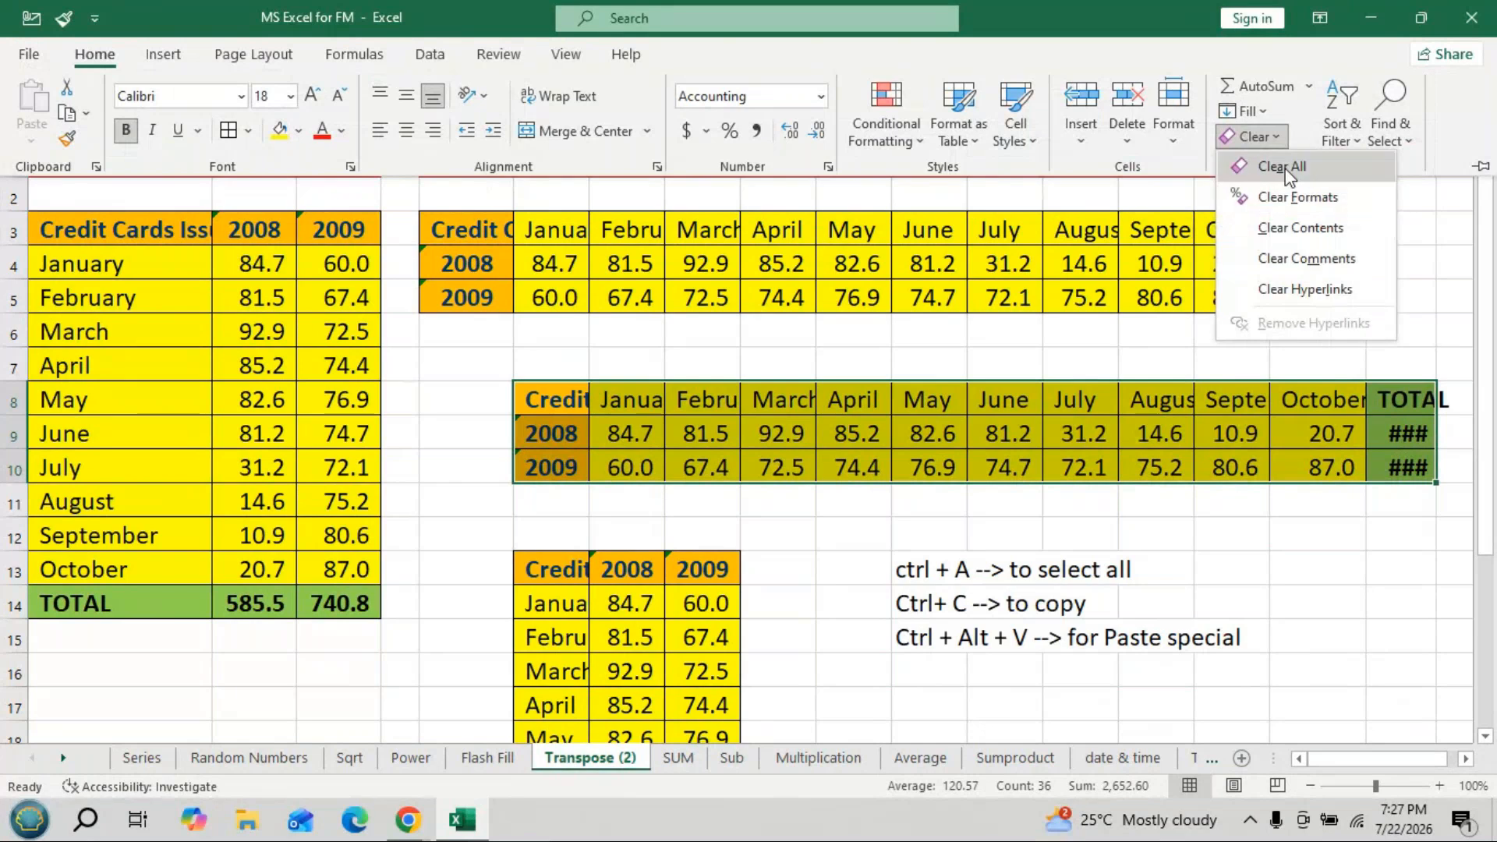
click(1285, 168)
Clear all contents and formatting from the pasted vertical table in F13:H24.
click(552, 562)
drag(552, 562, 697, 678)
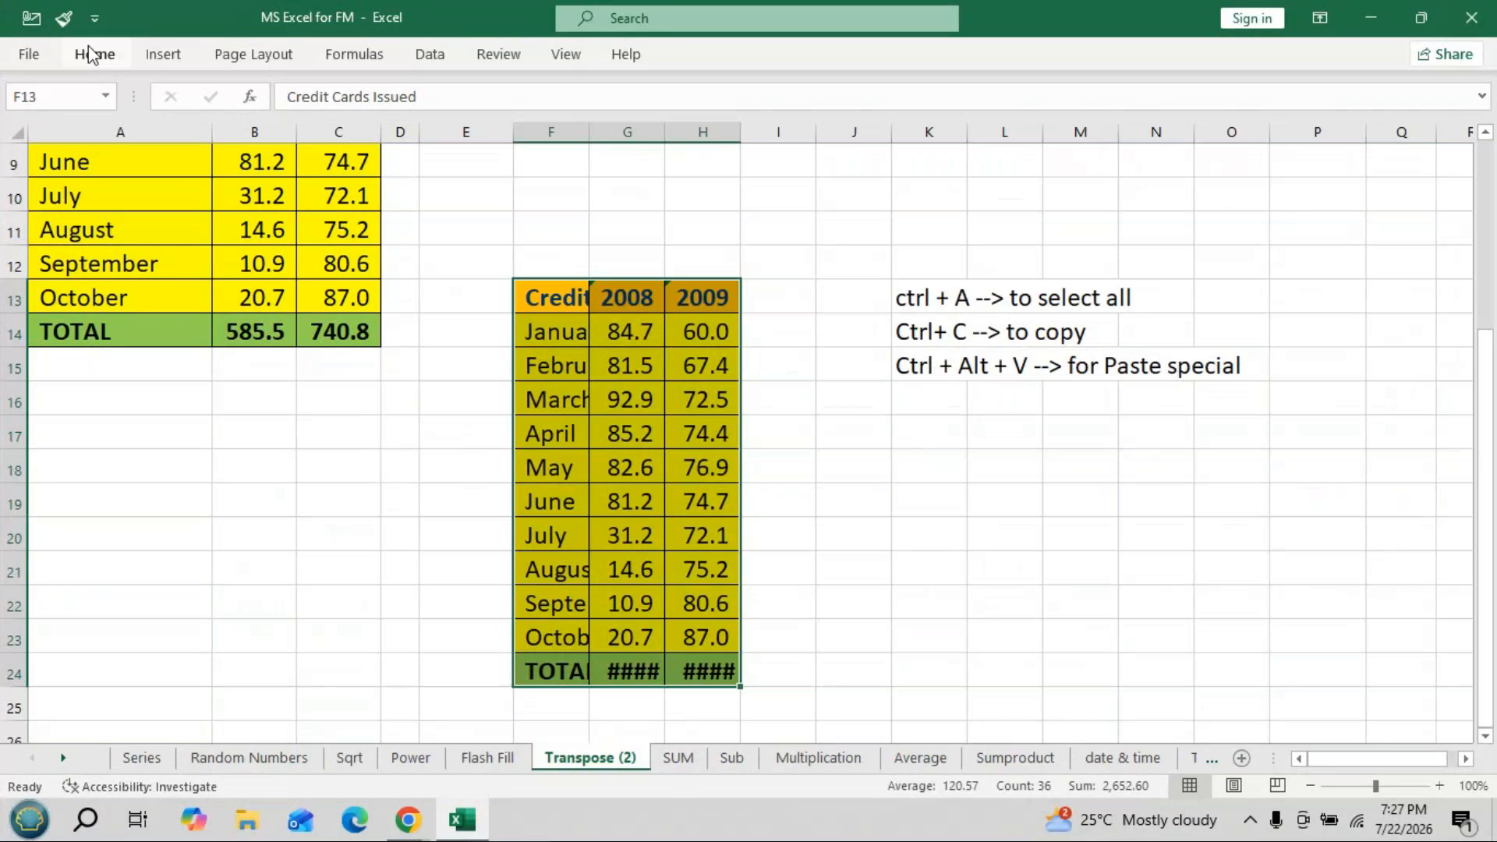
click(92, 54)
click(1251, 137)
click(1285, 169)
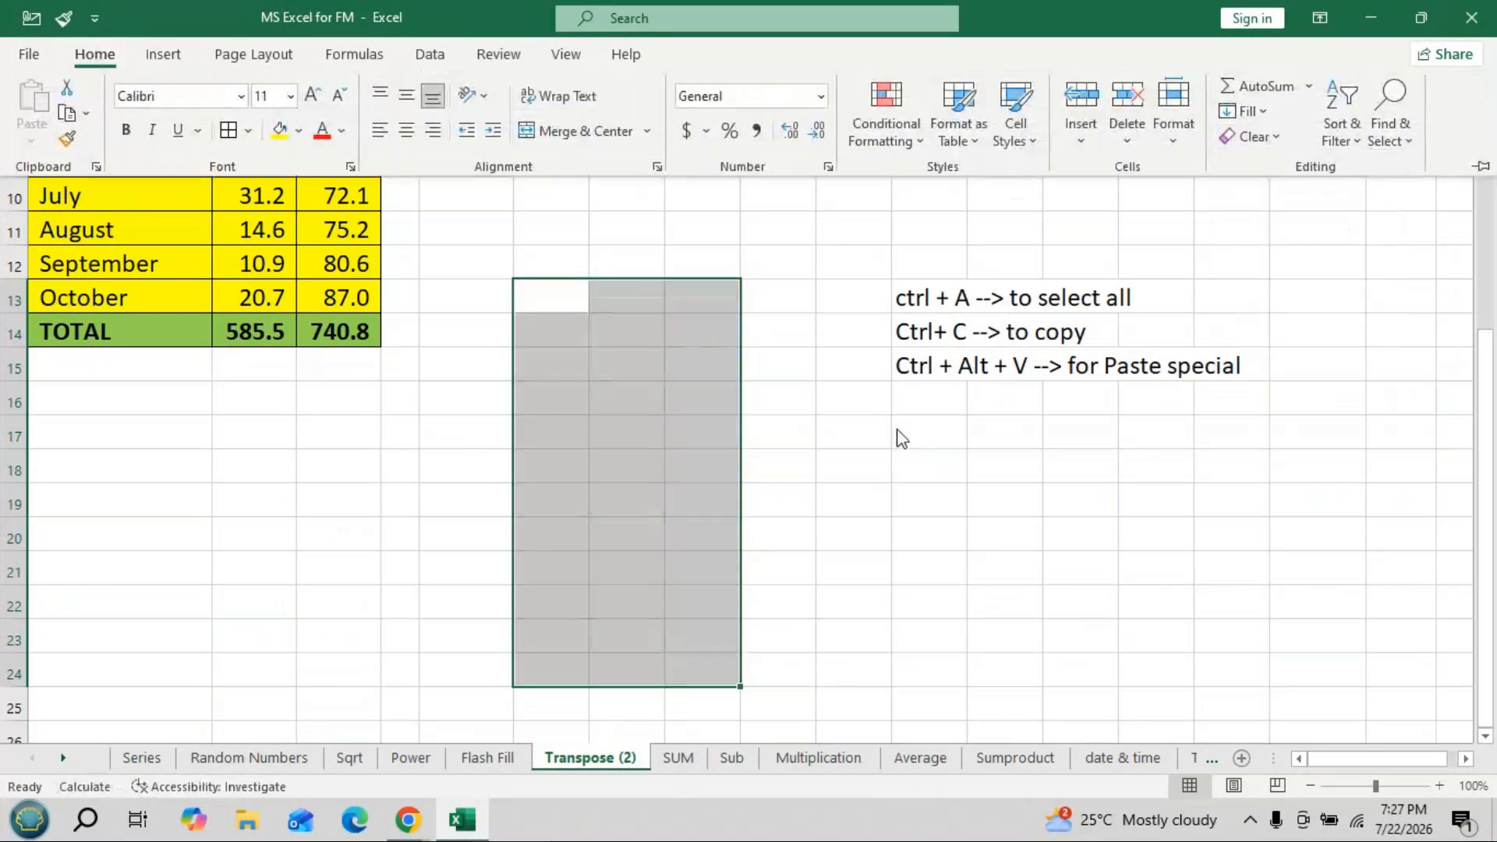
Copy the credit card table A3:C14 and paste it with Paste Special Transpose starting at E7.
scroll(227, 448, up, 3)
click(151, 370)
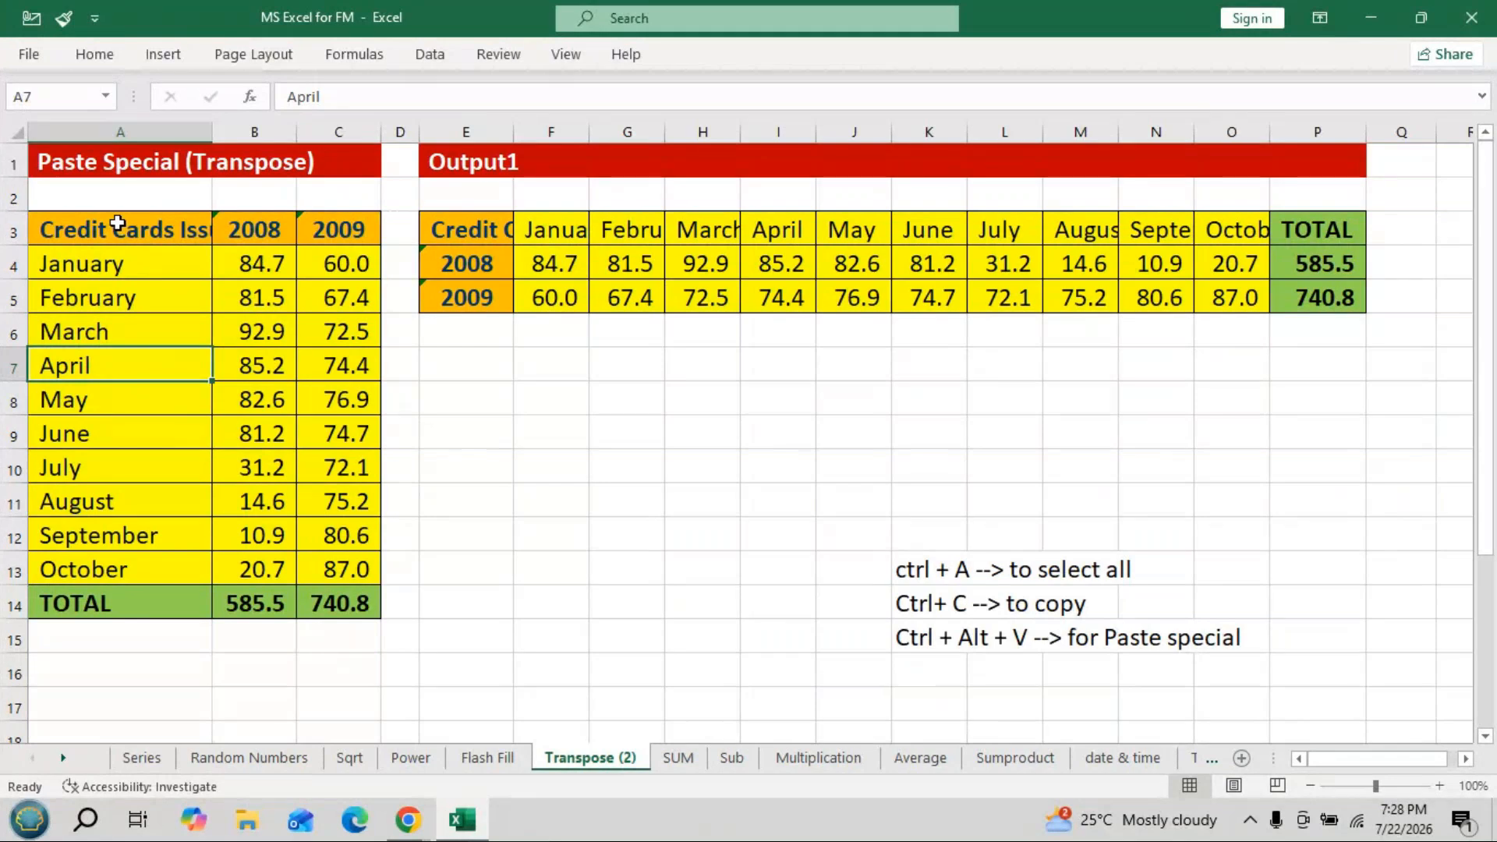
drag(117, 226, 350, 596)
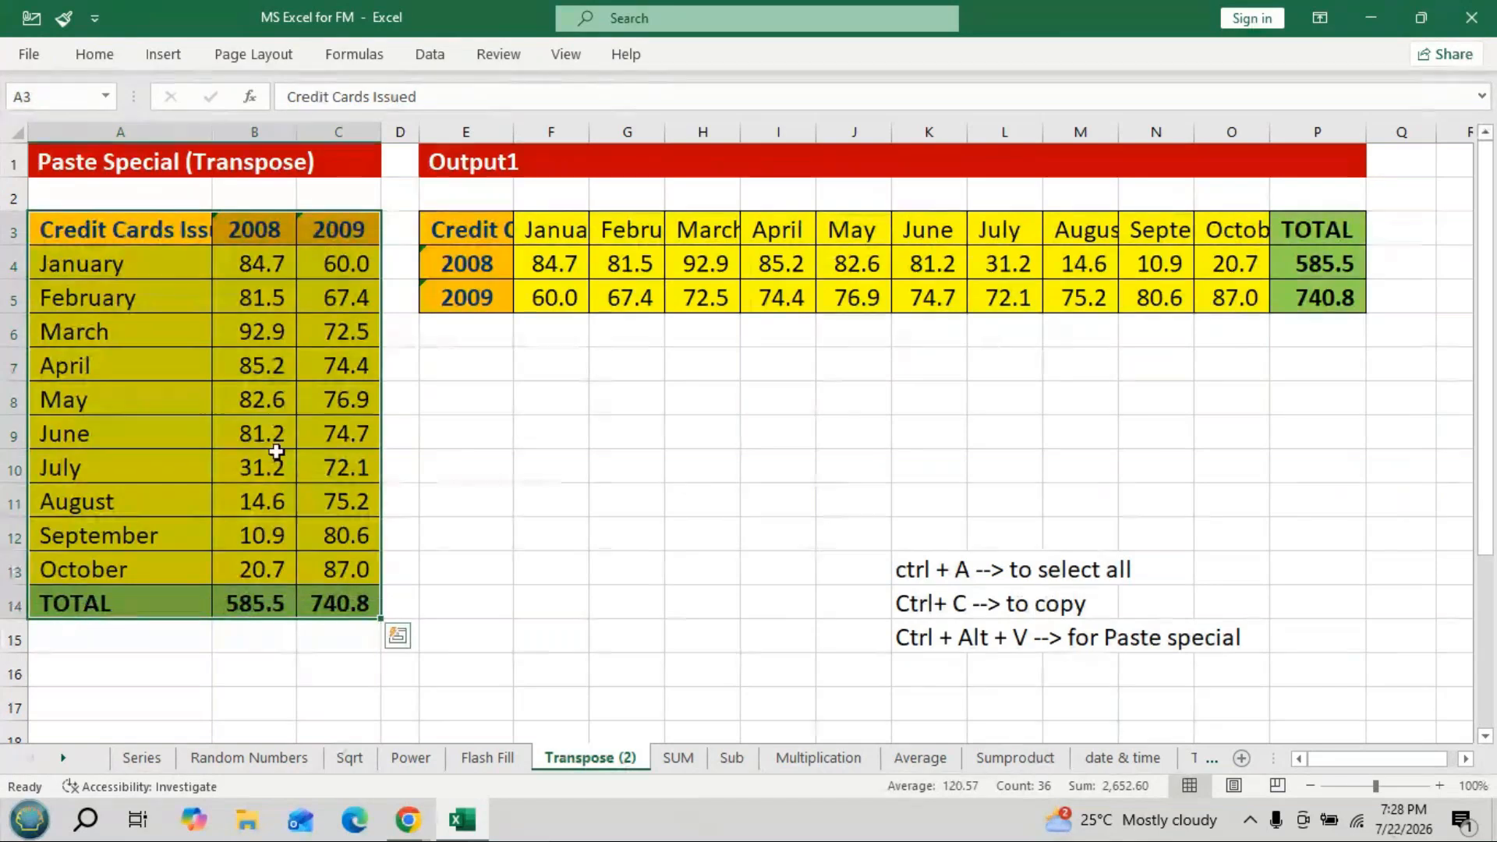
click(113, 403)
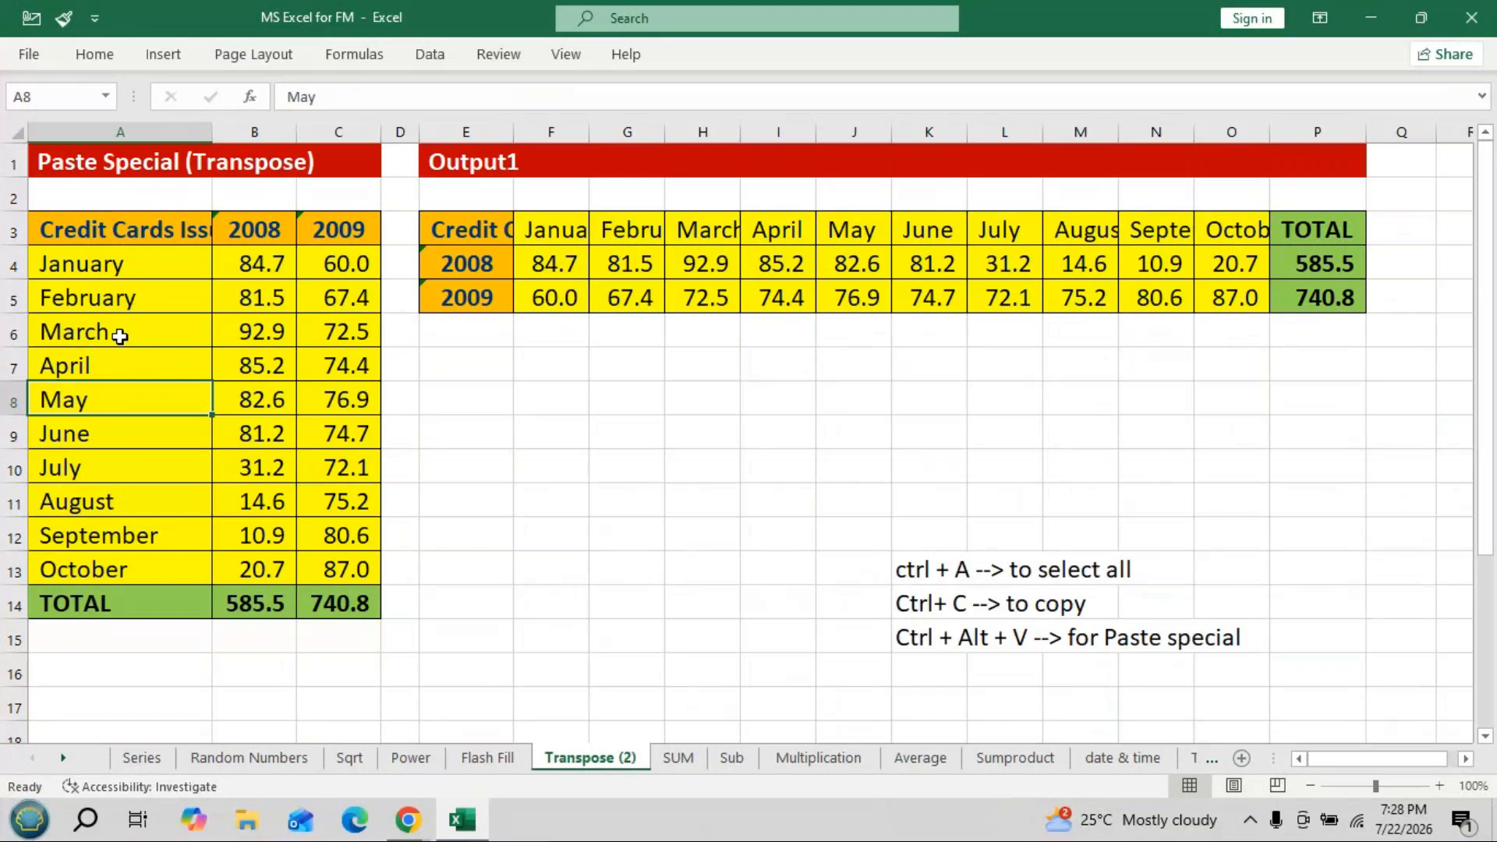
key(ctrl+a)
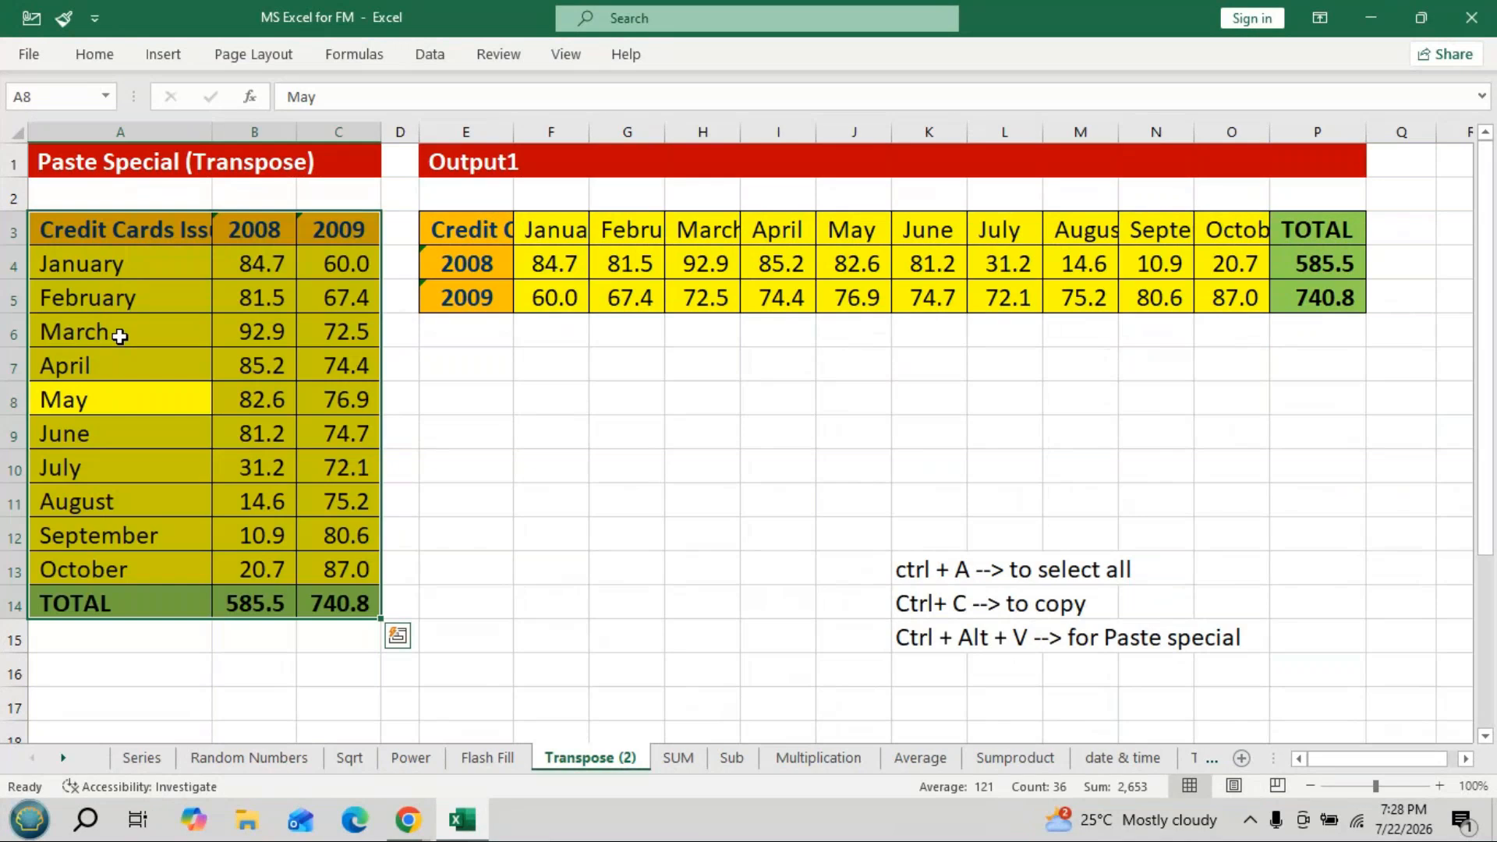
key(ctrl+c)
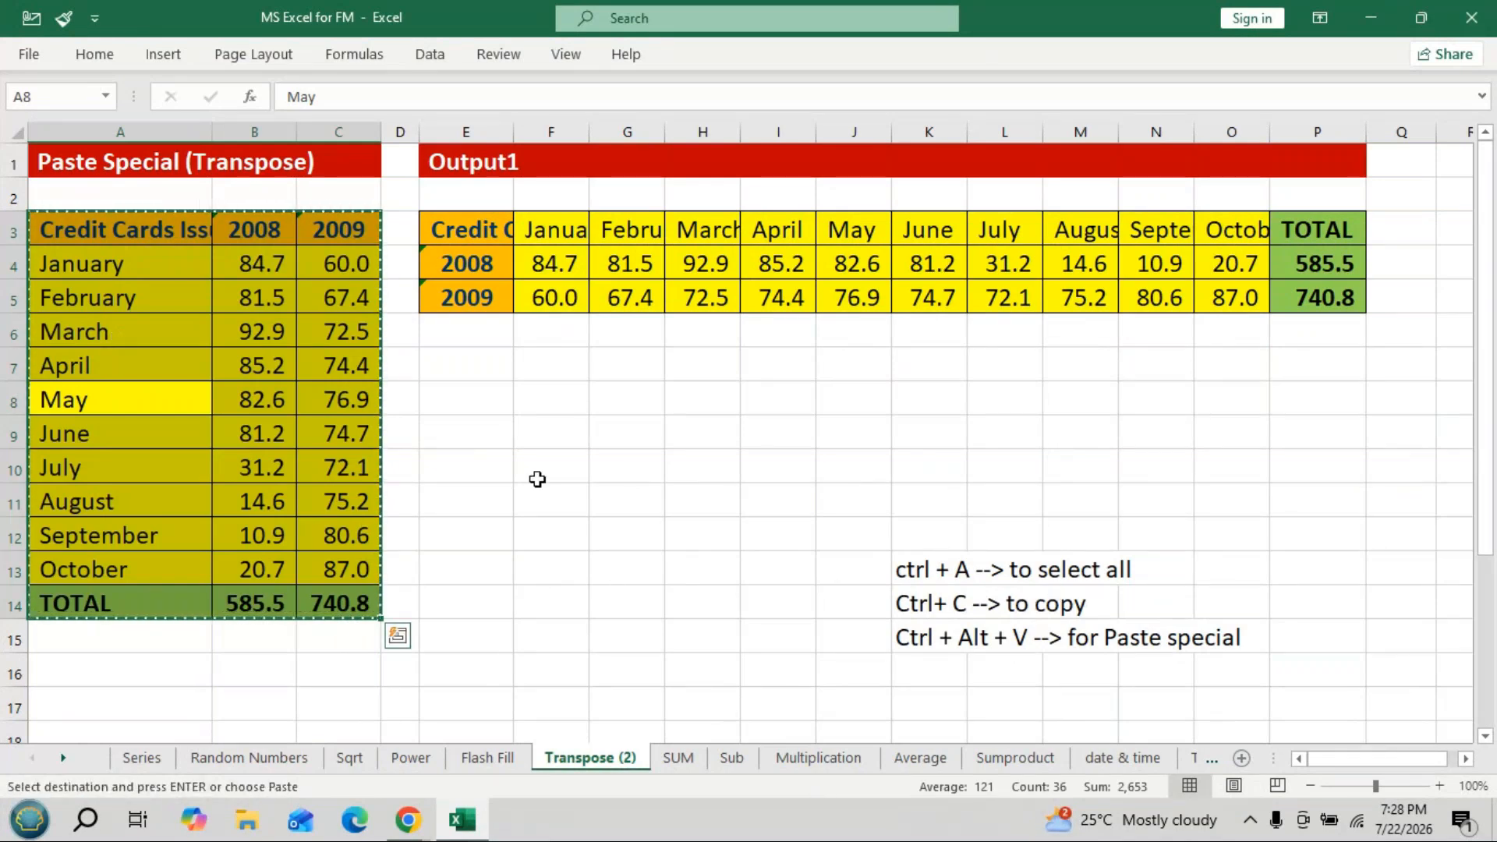
click(491, 378)
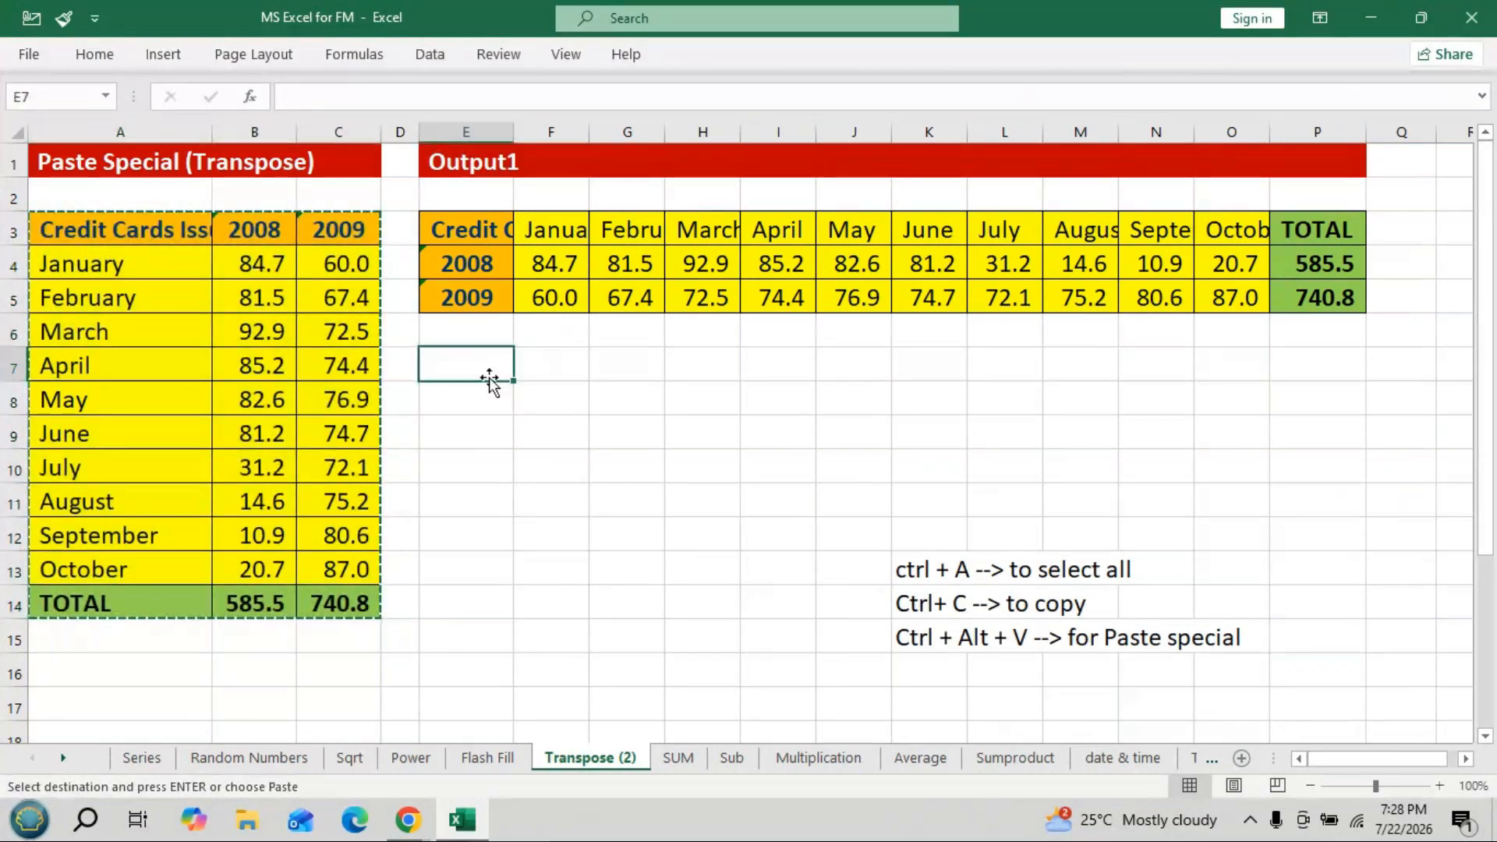
key(ctrl+alt+v)
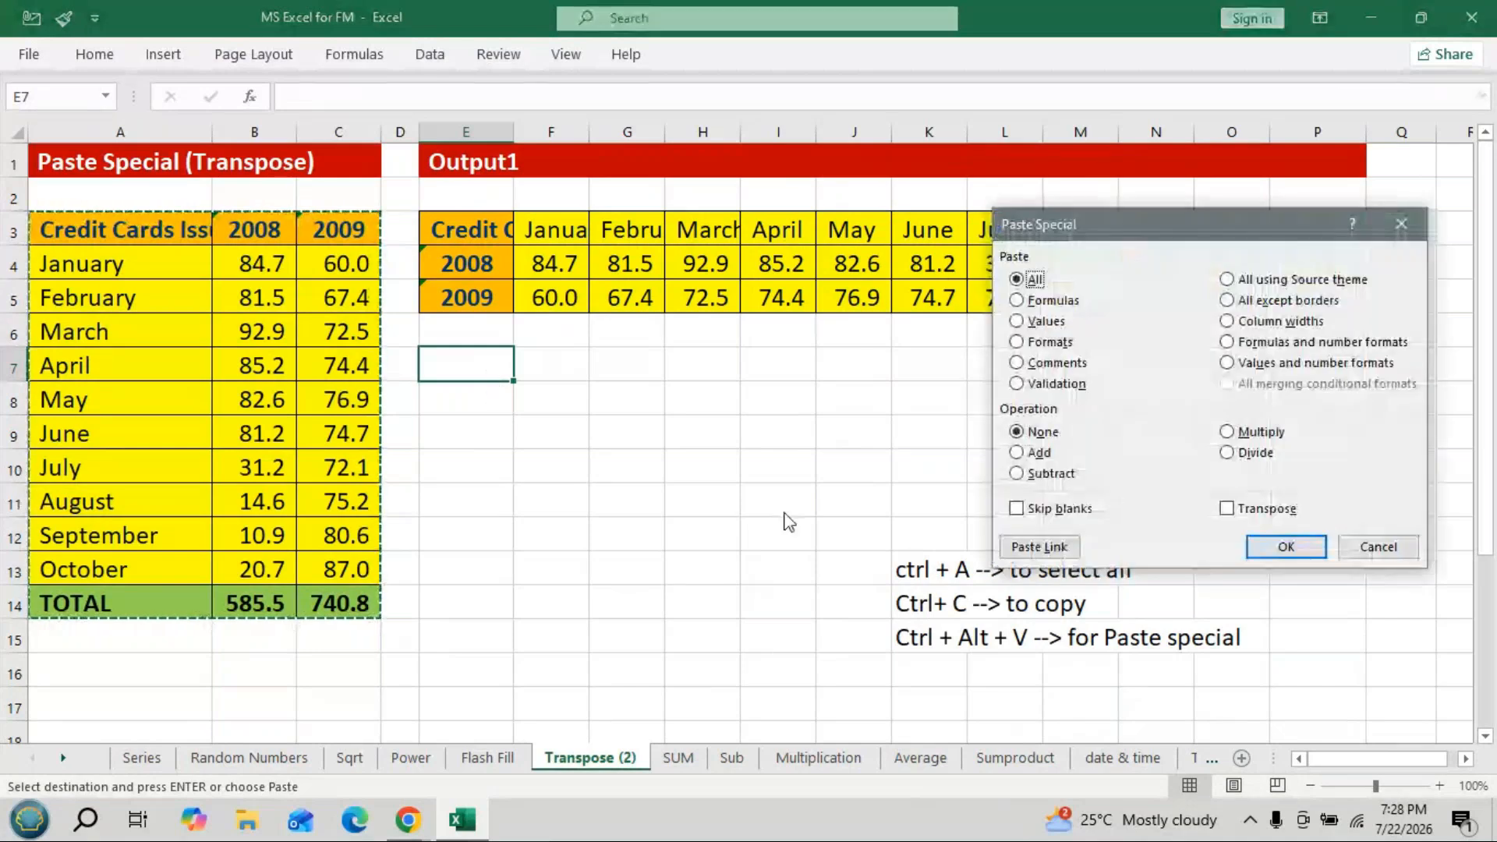
click(1226, 509)
click(1286, 546)
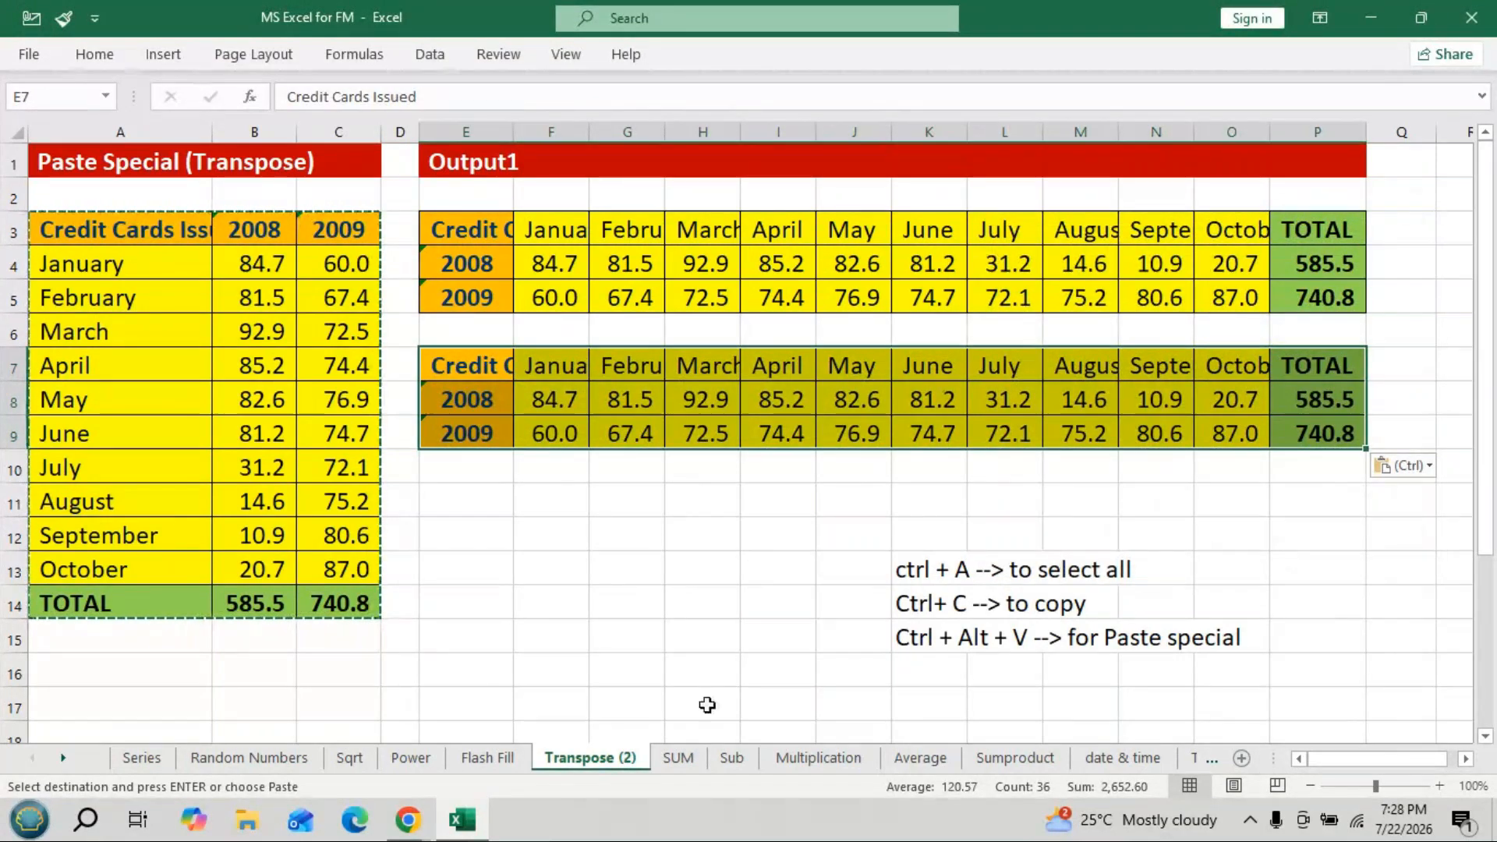
click(626, 534)
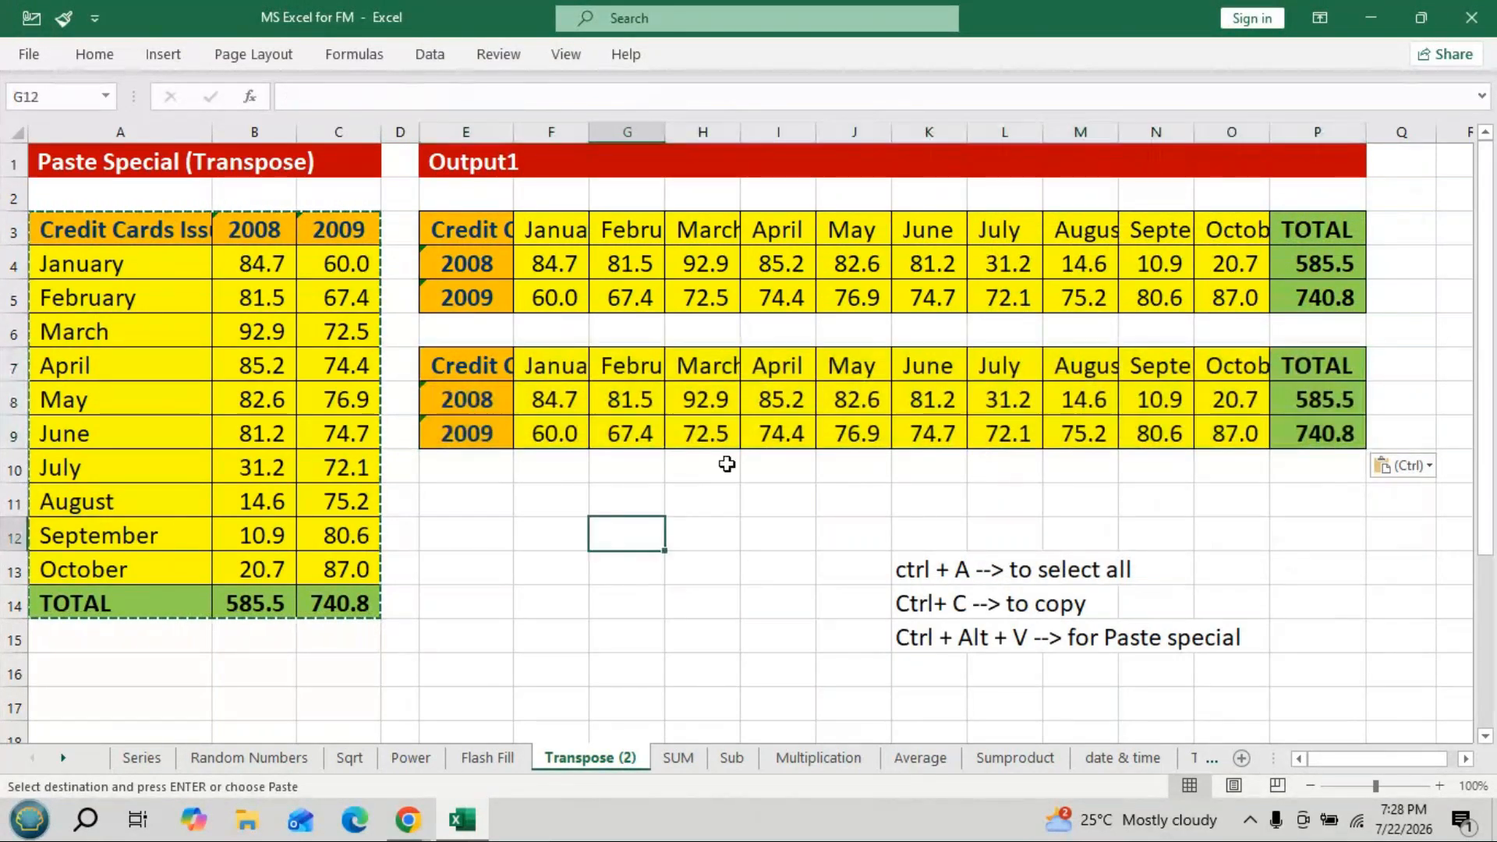
click(715, 412)
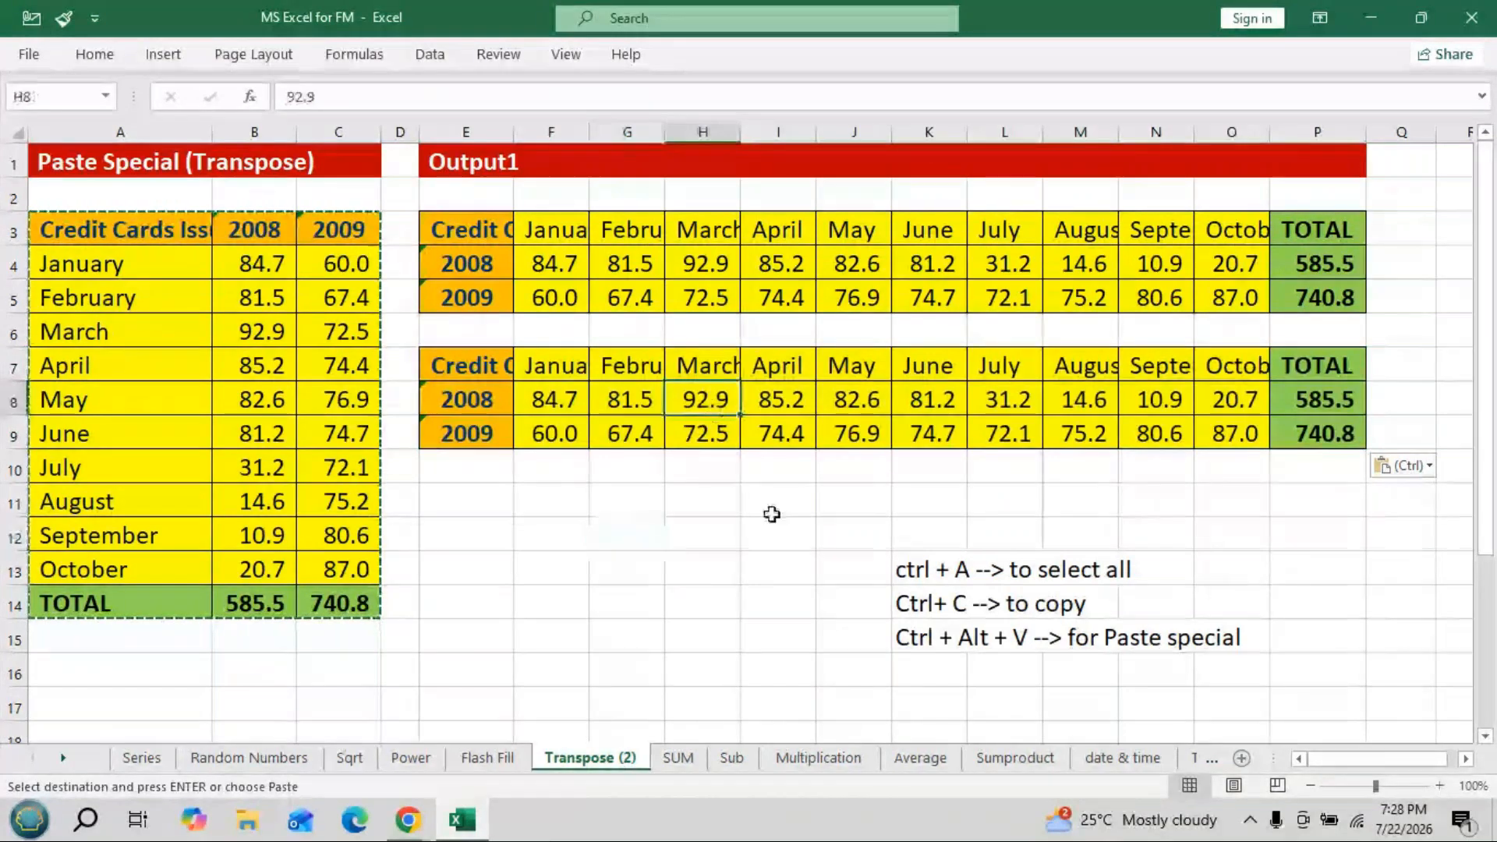
click(772, 514)
click(699, 401)
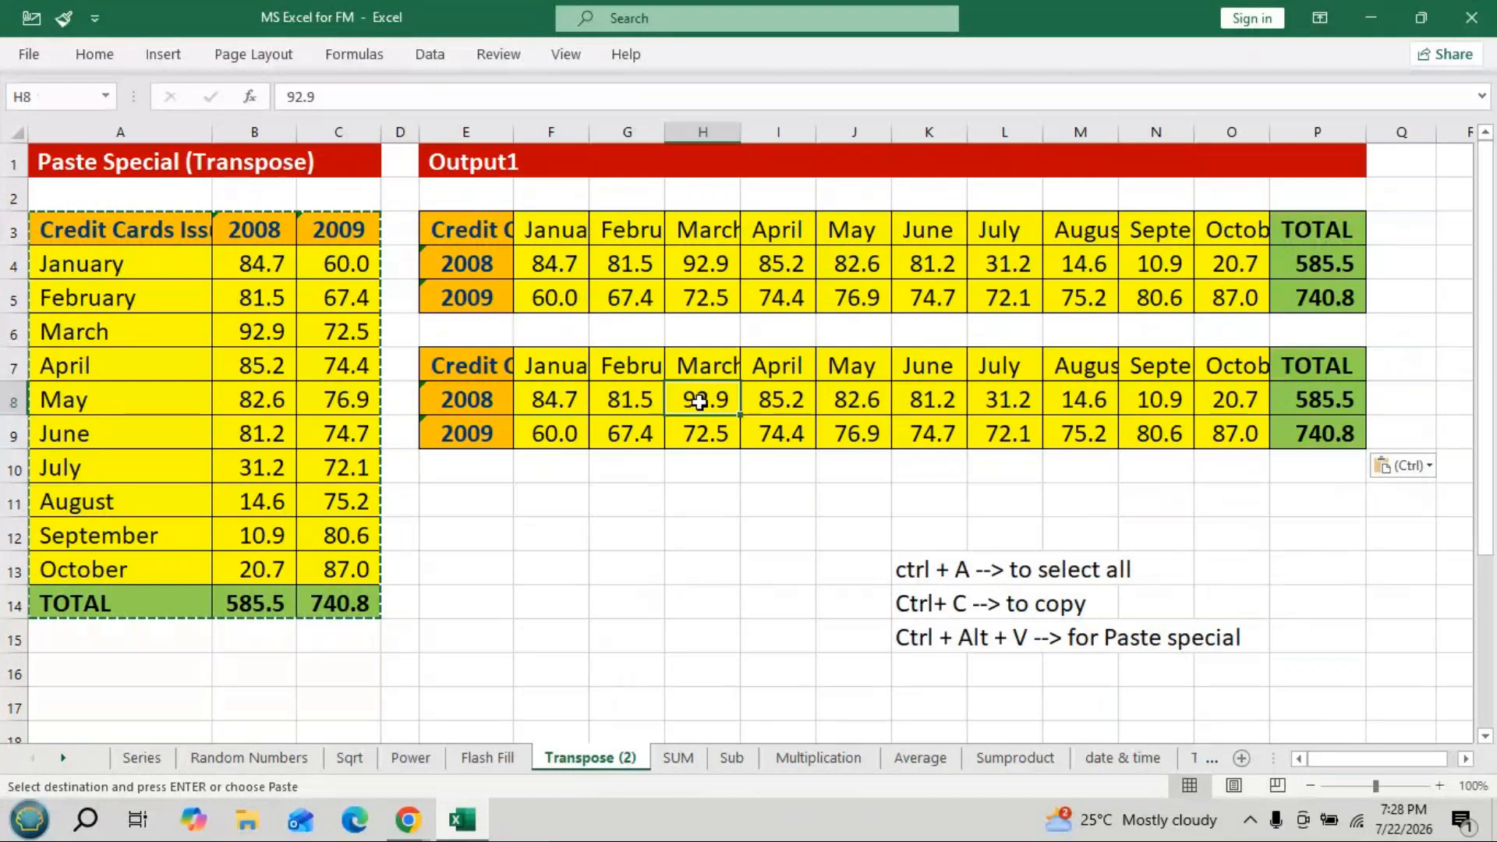
key(ctrl+a)
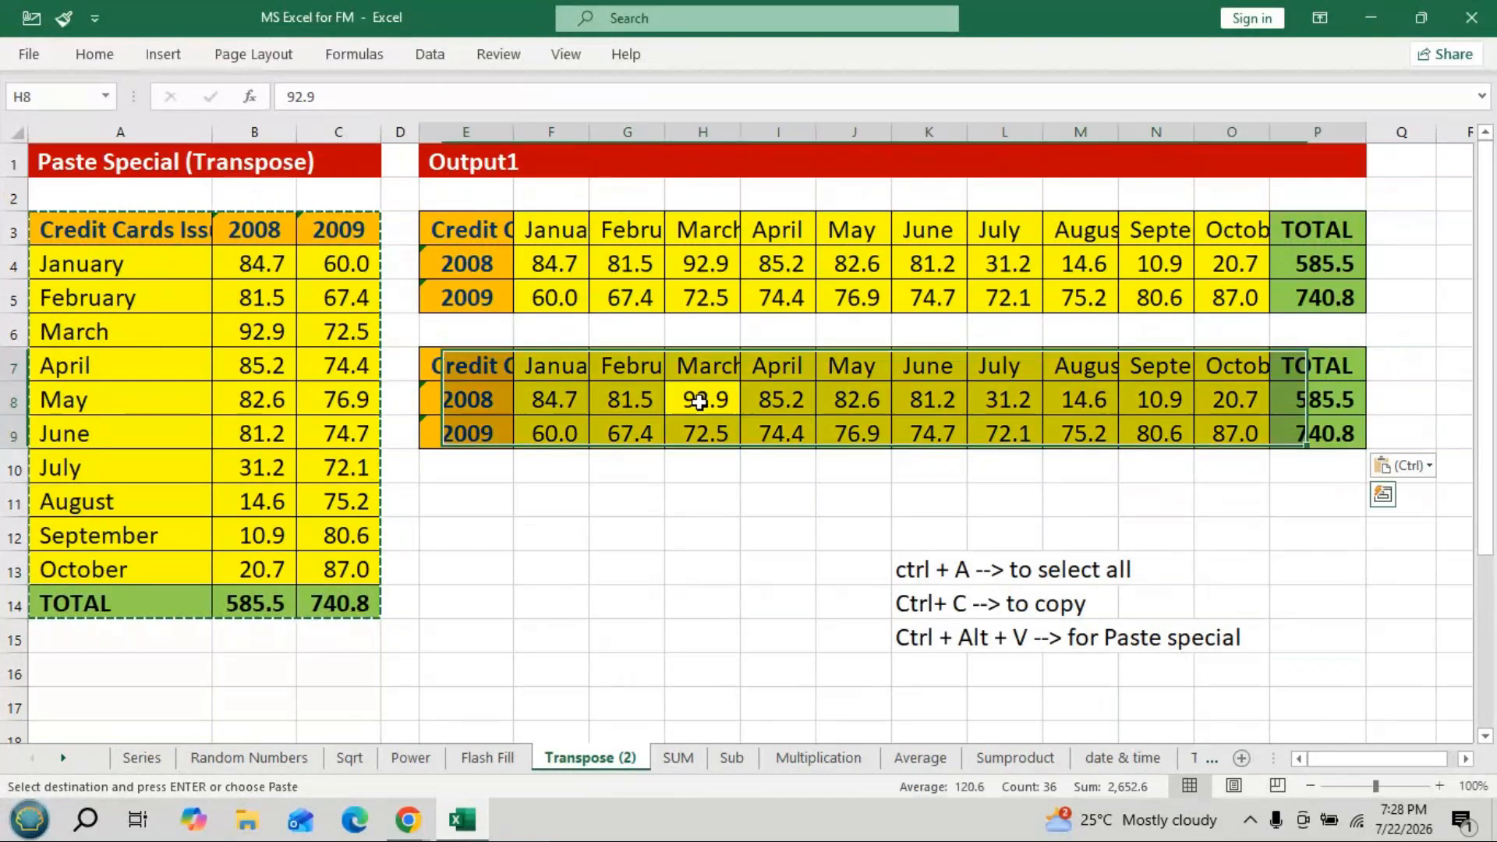
key(ctrl+c)
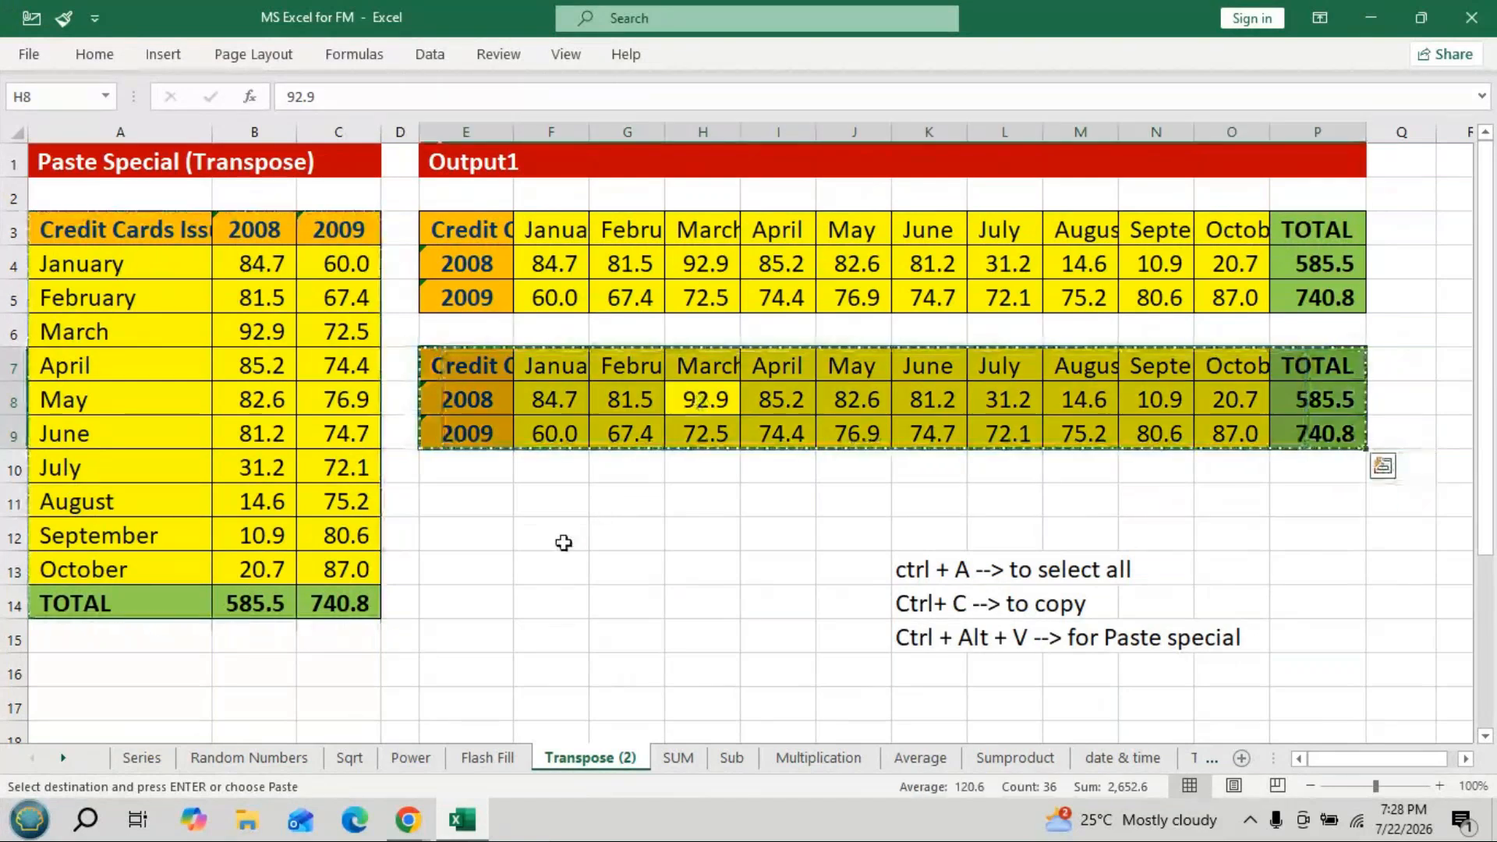
click(465, 519)
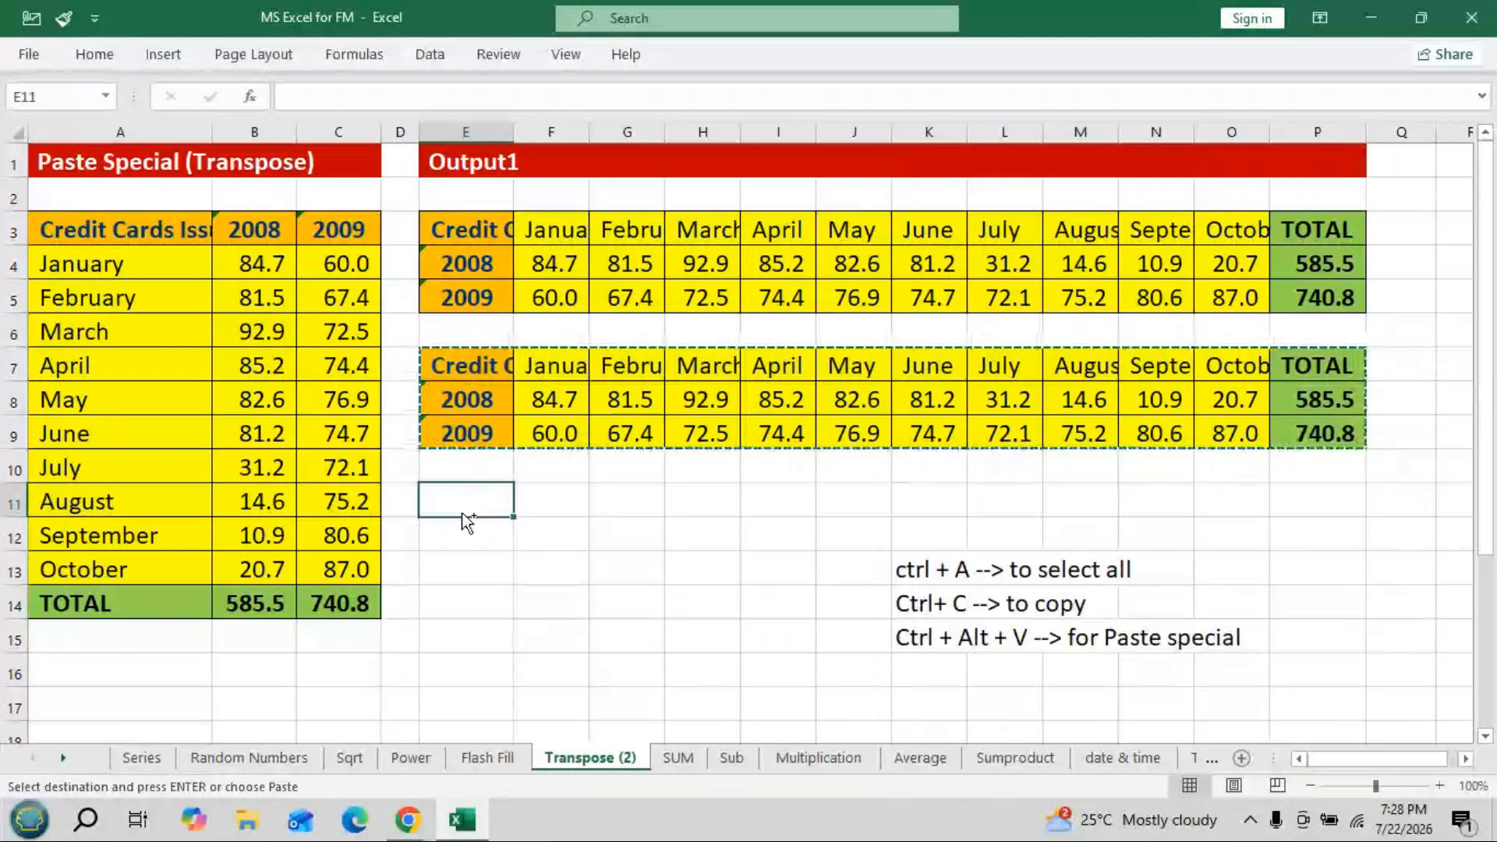
key(ctrl+alt+v)
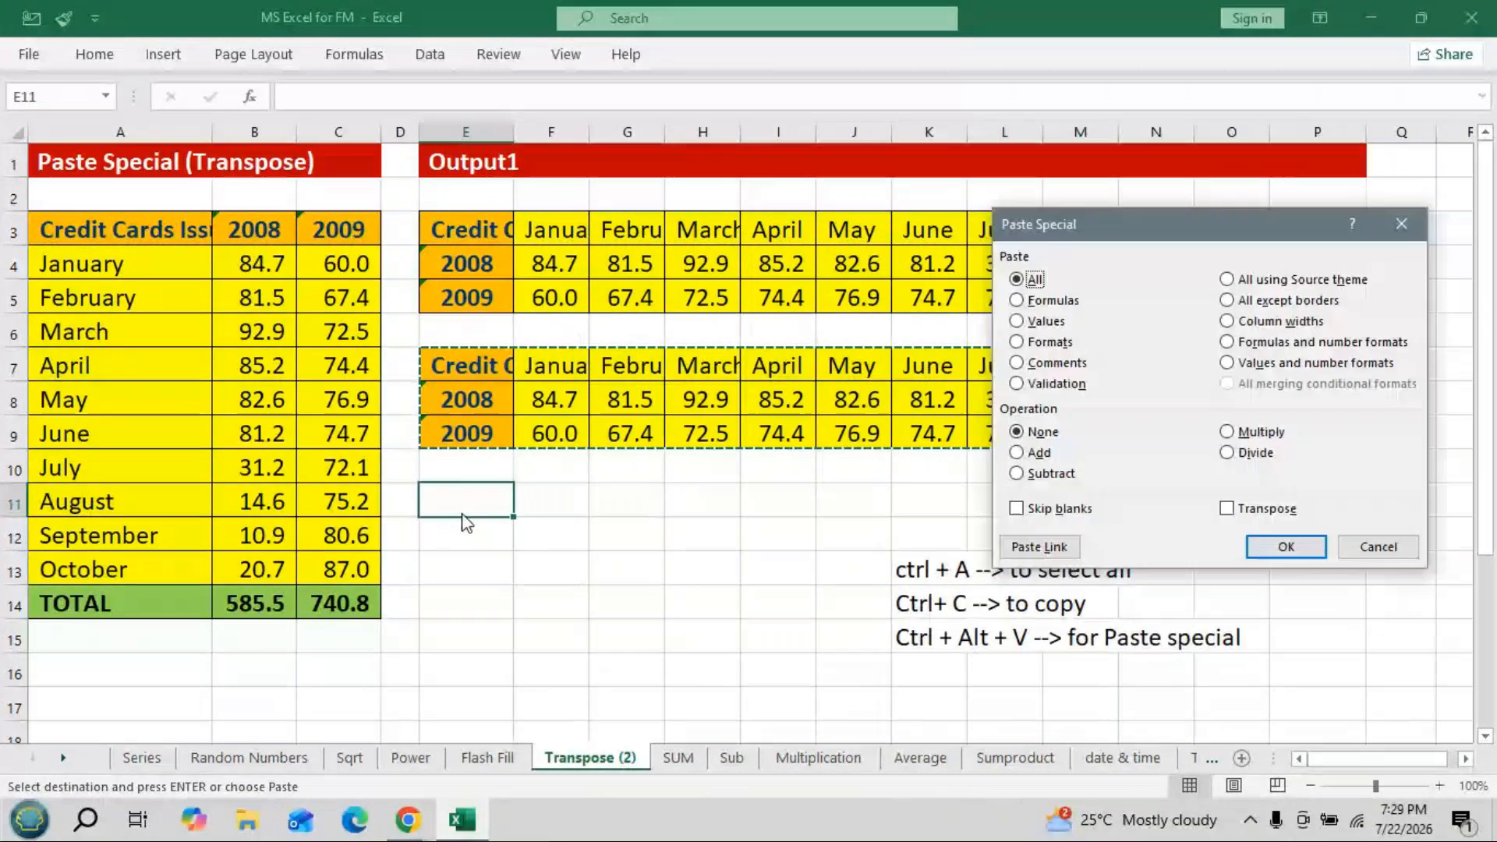
click(1227, 510)
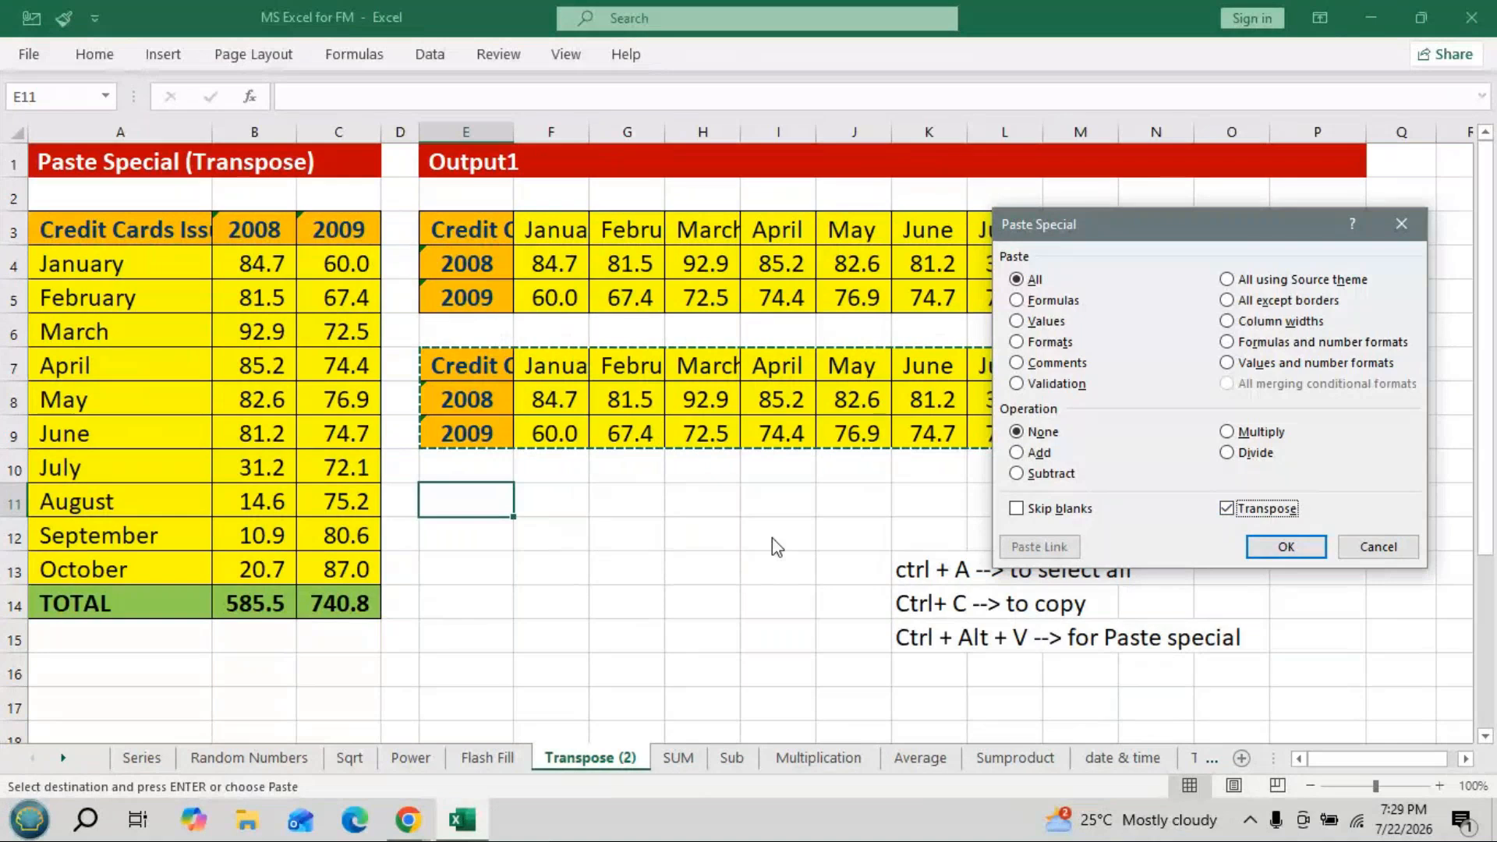
drag(1194, 228, 1189, 185)
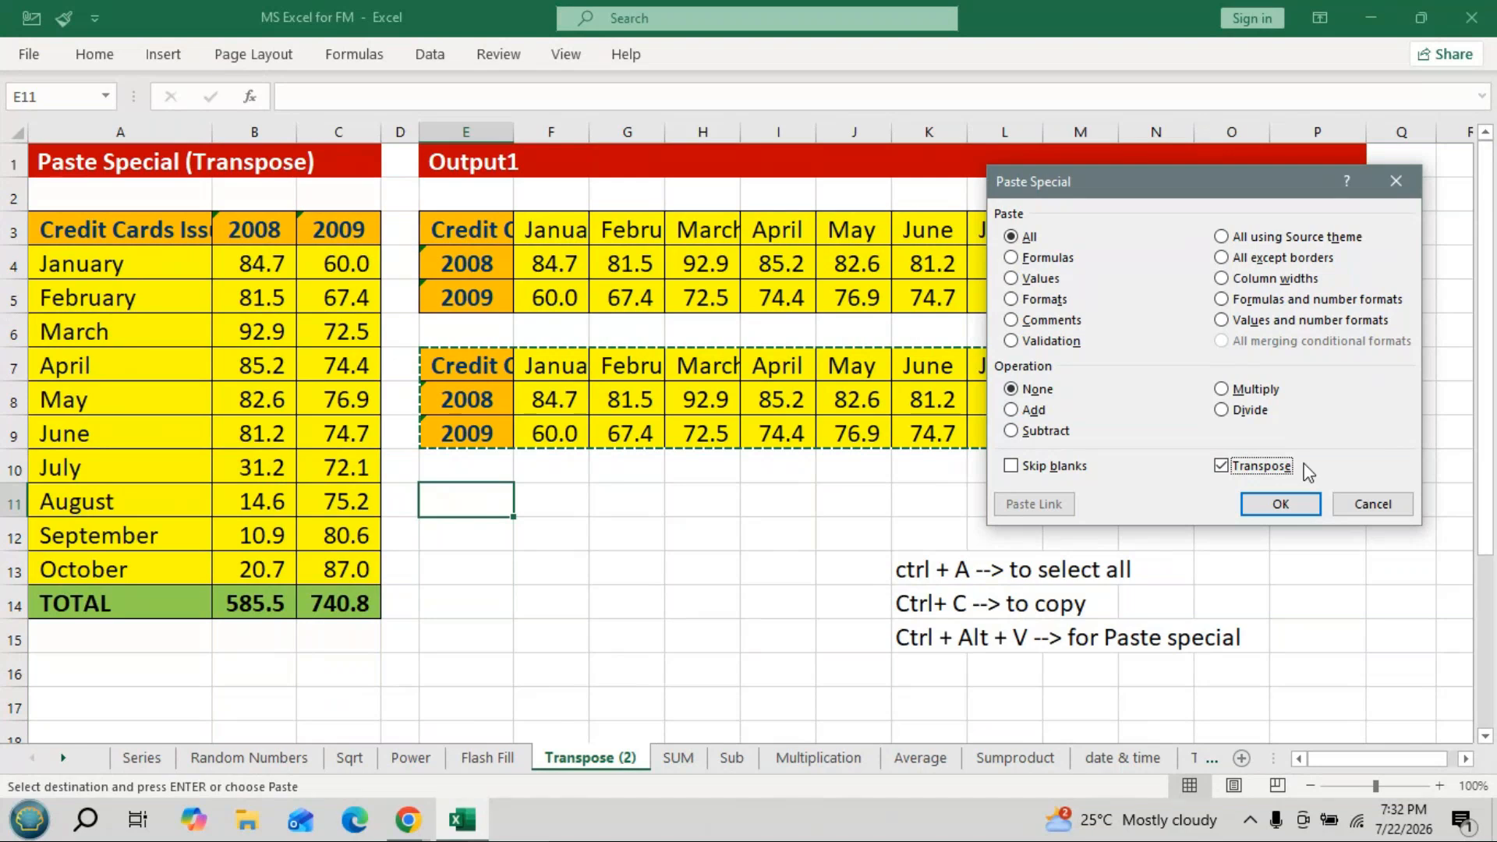
click(1357, 504)
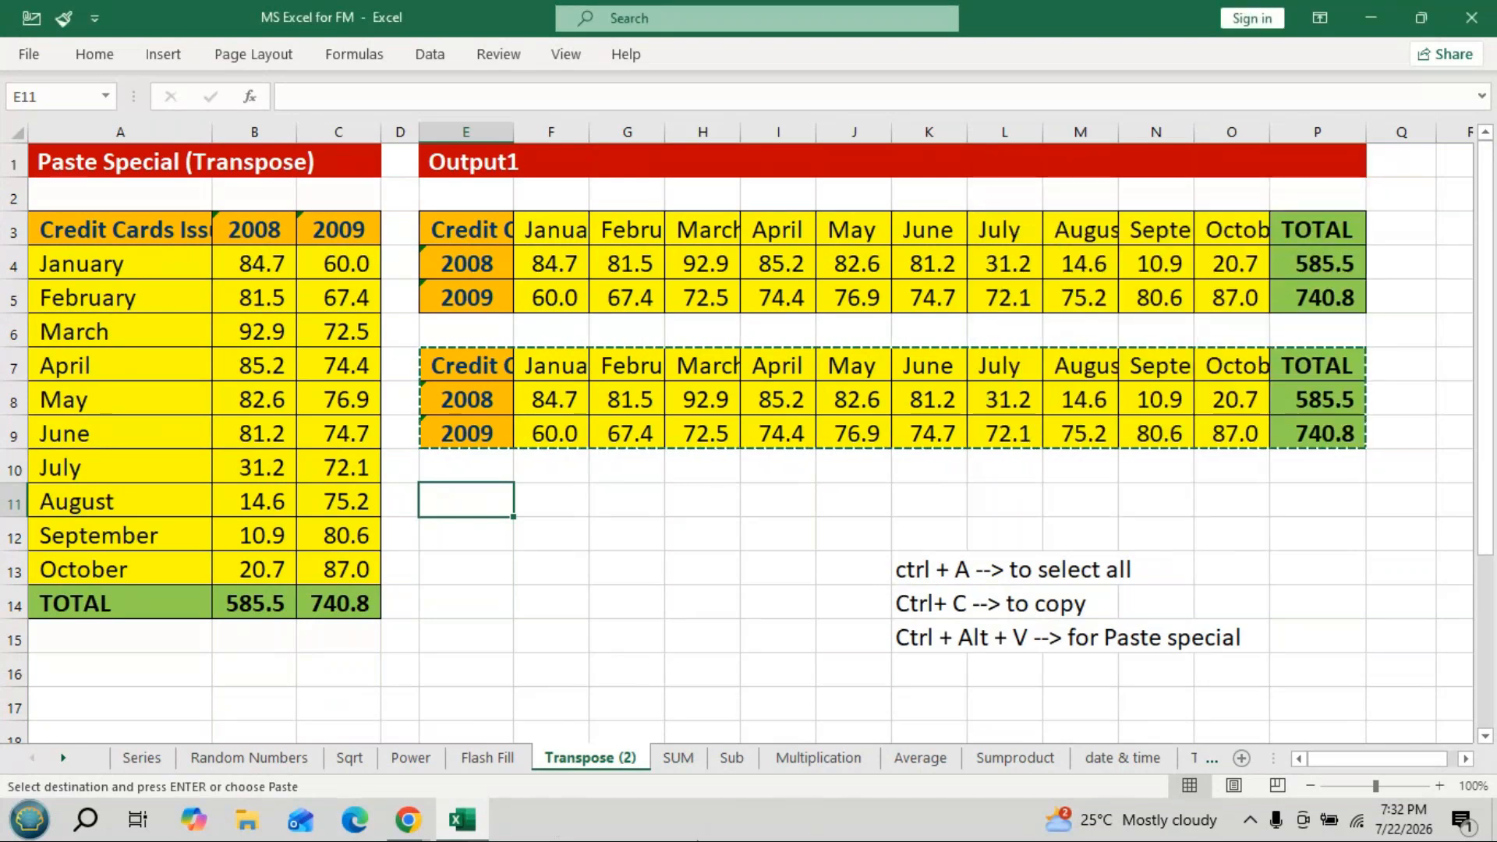
On the SUM sheet, total the first student's marks in F3 with the formula =80+36+83.
click(677, 758)
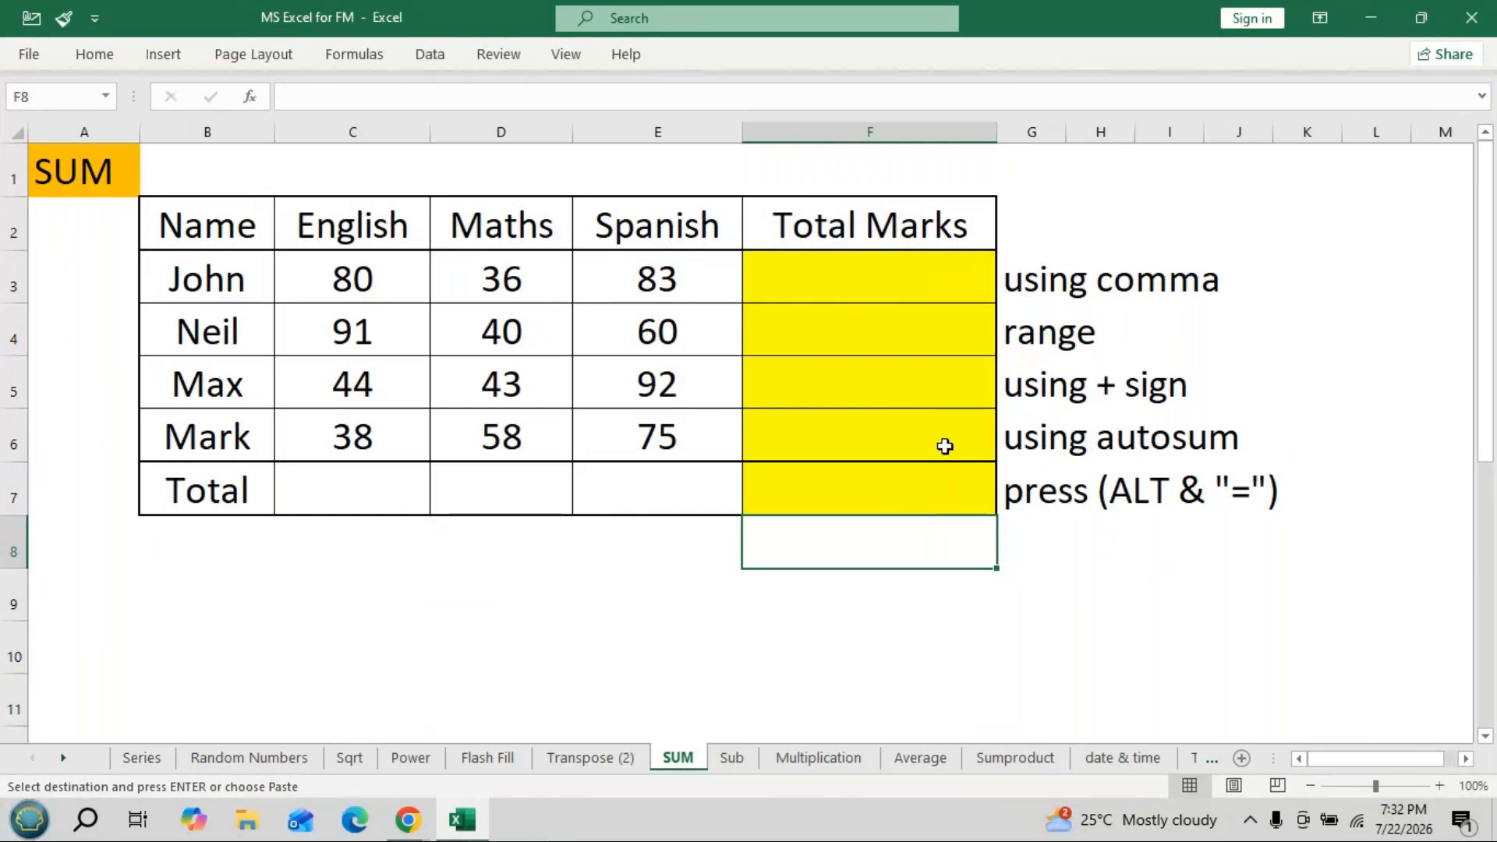
click(915, 273)
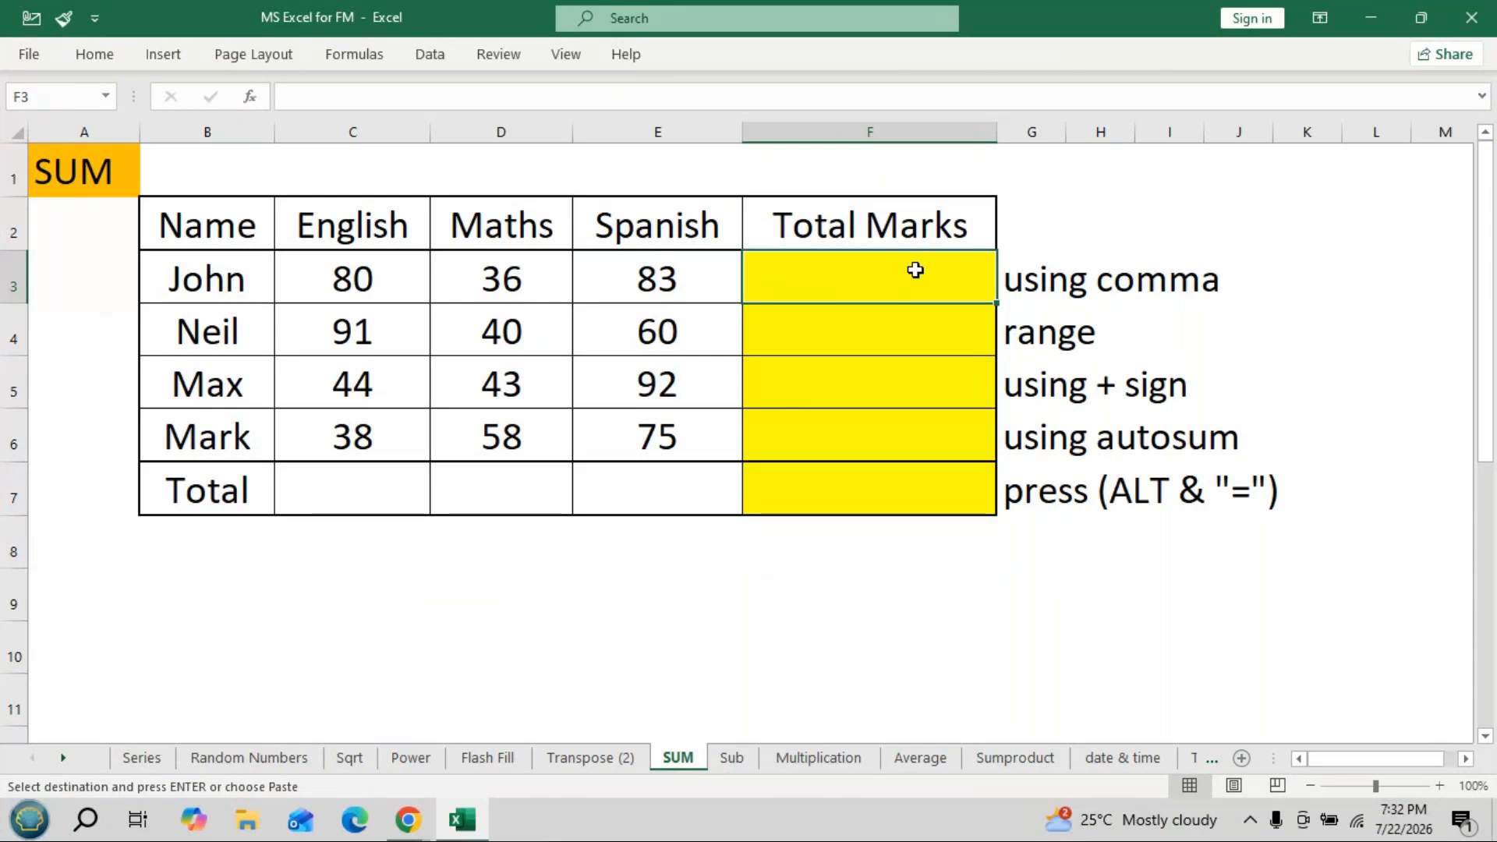
double_click(917, 270)
text(=)
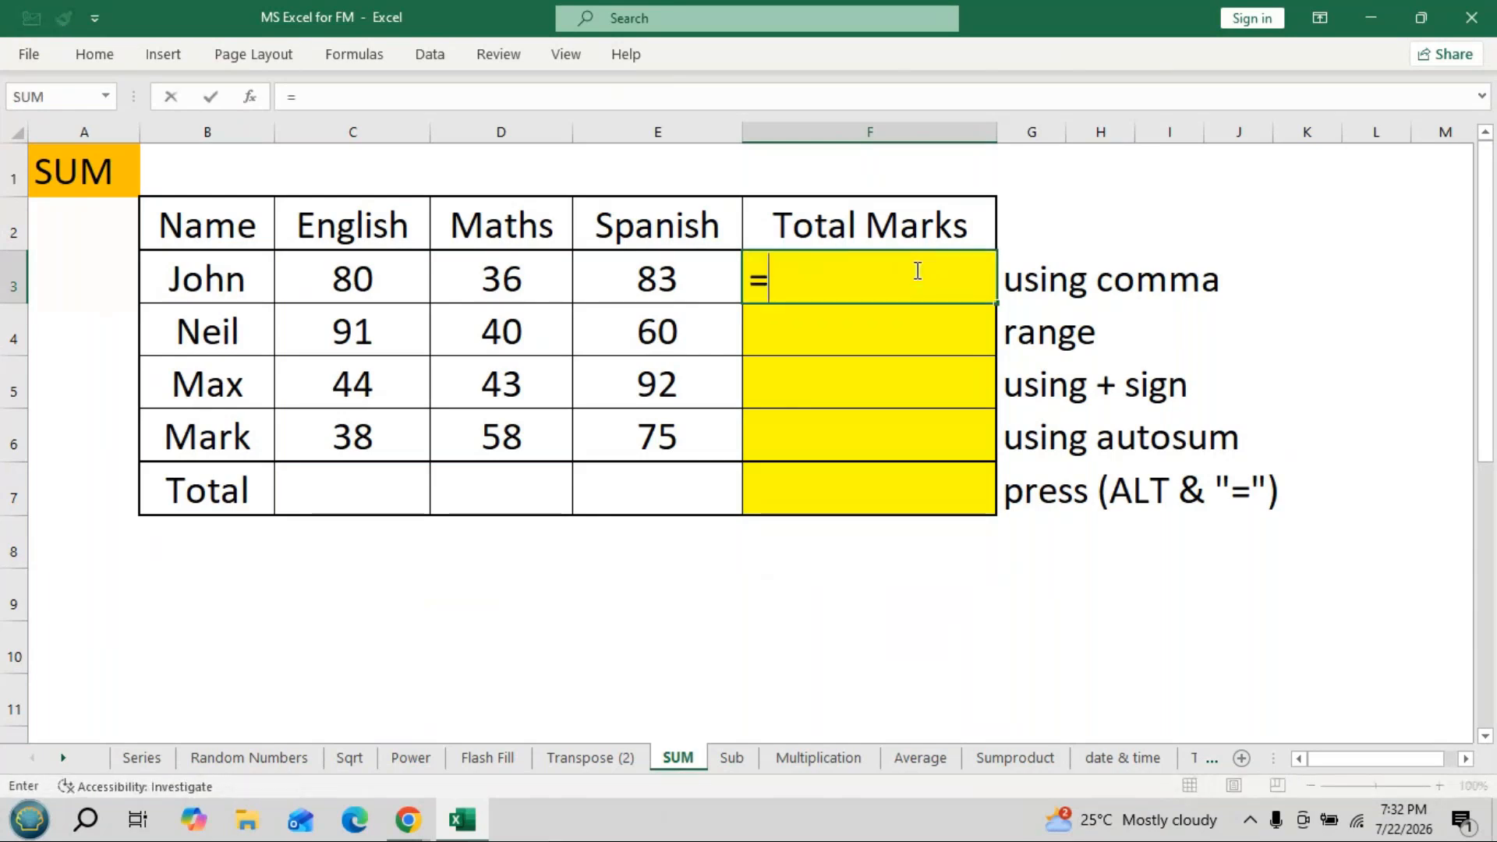
text(80+)
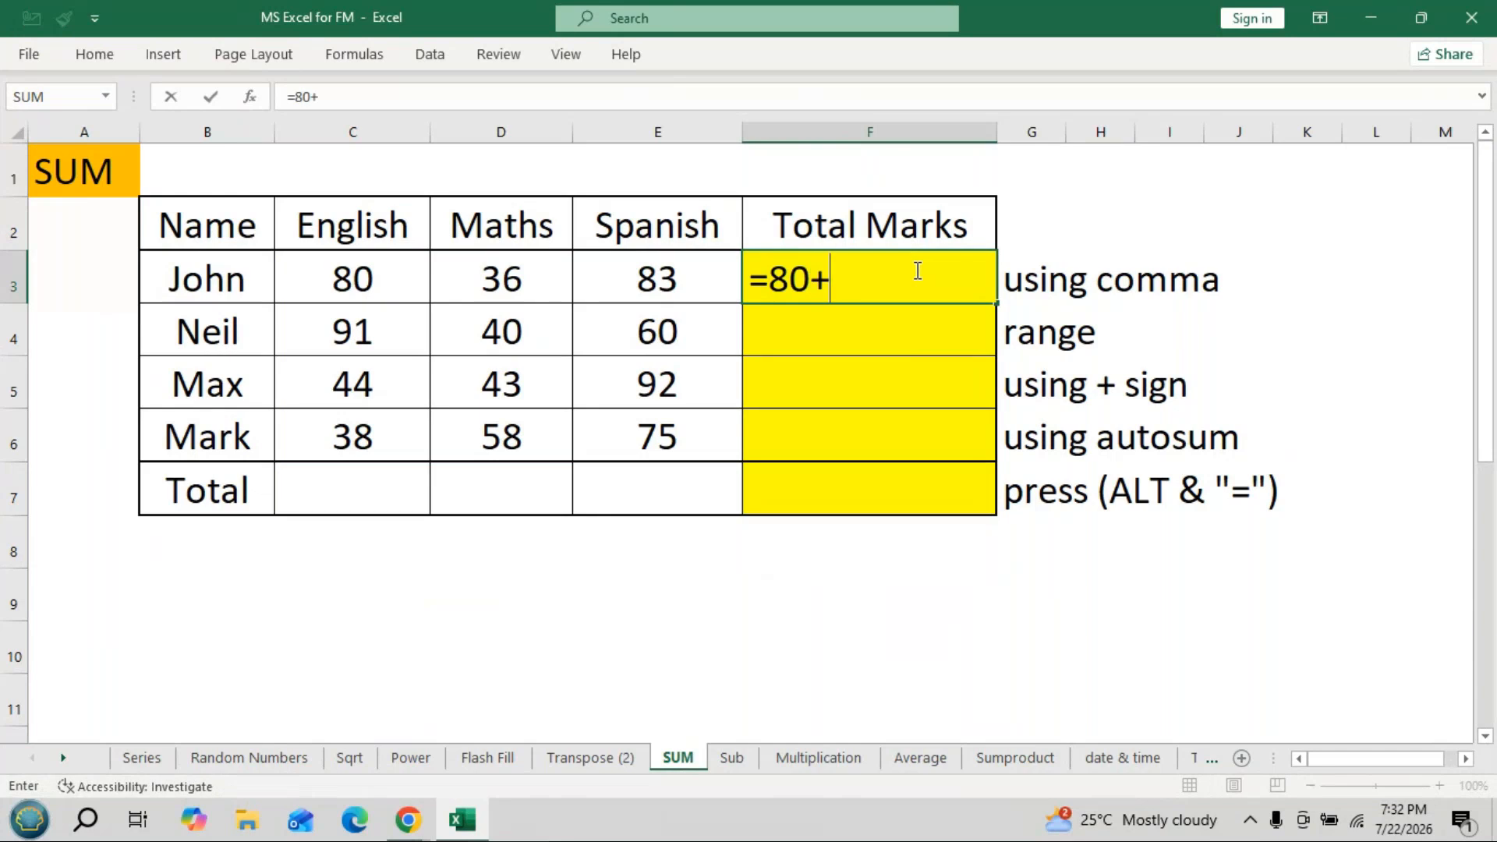
text(36+83)
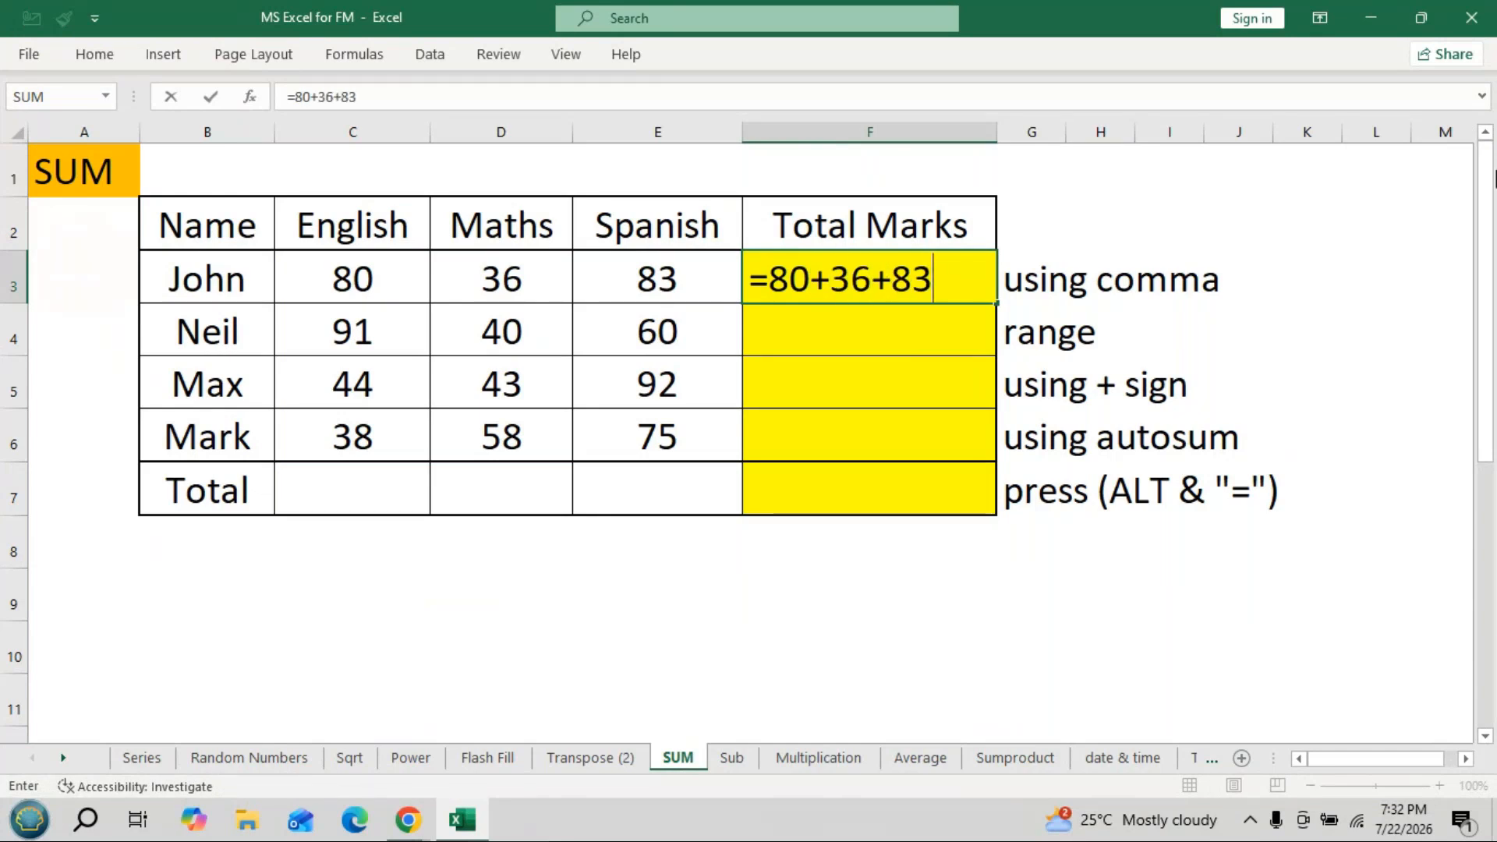
key(Return)
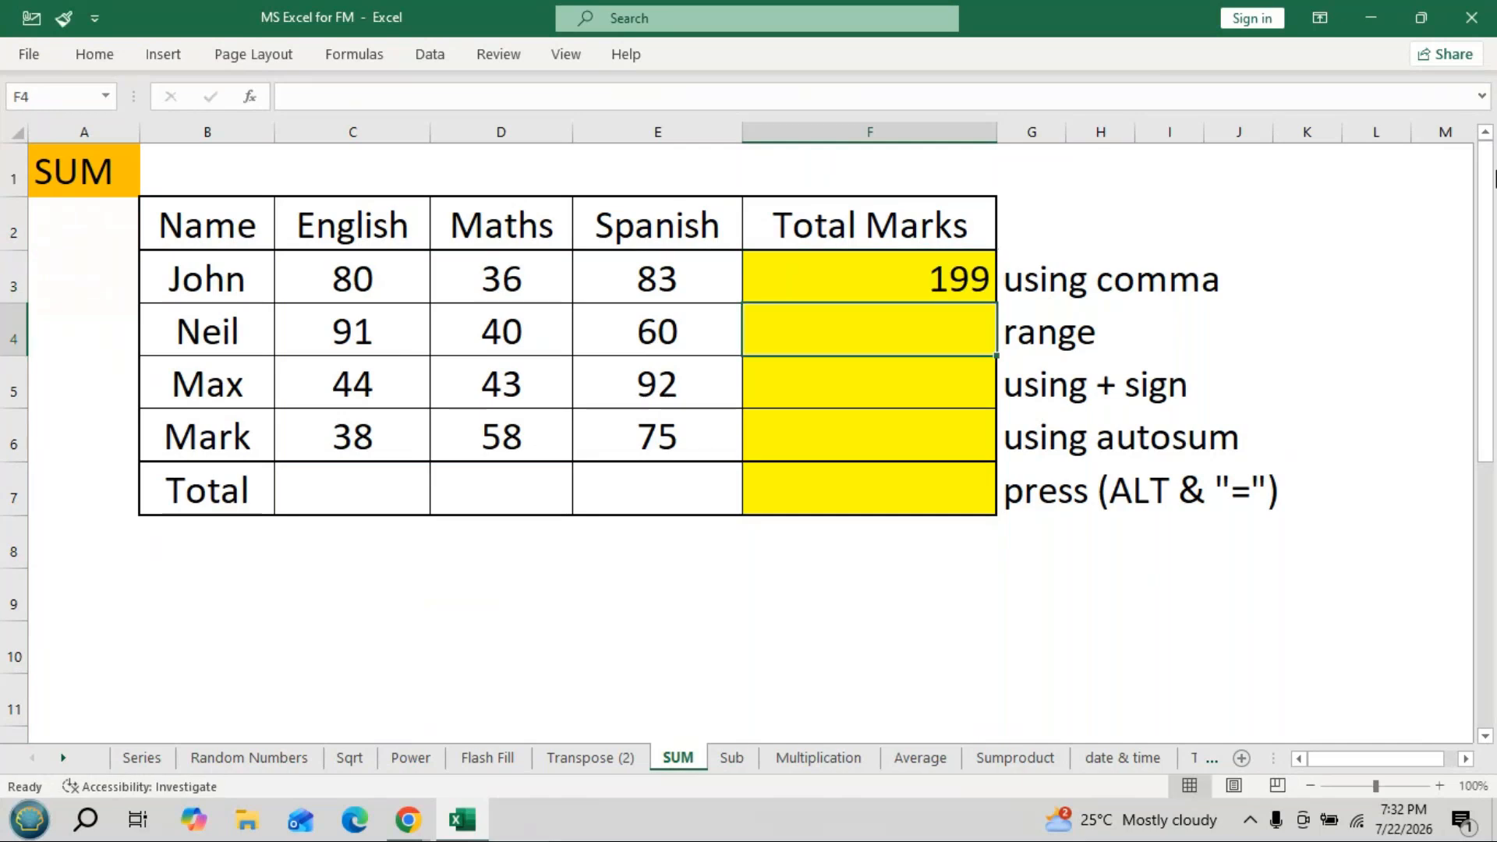
Total the second student's marks in F4 by adding cell references with =C4+D4+E4.
text(=)
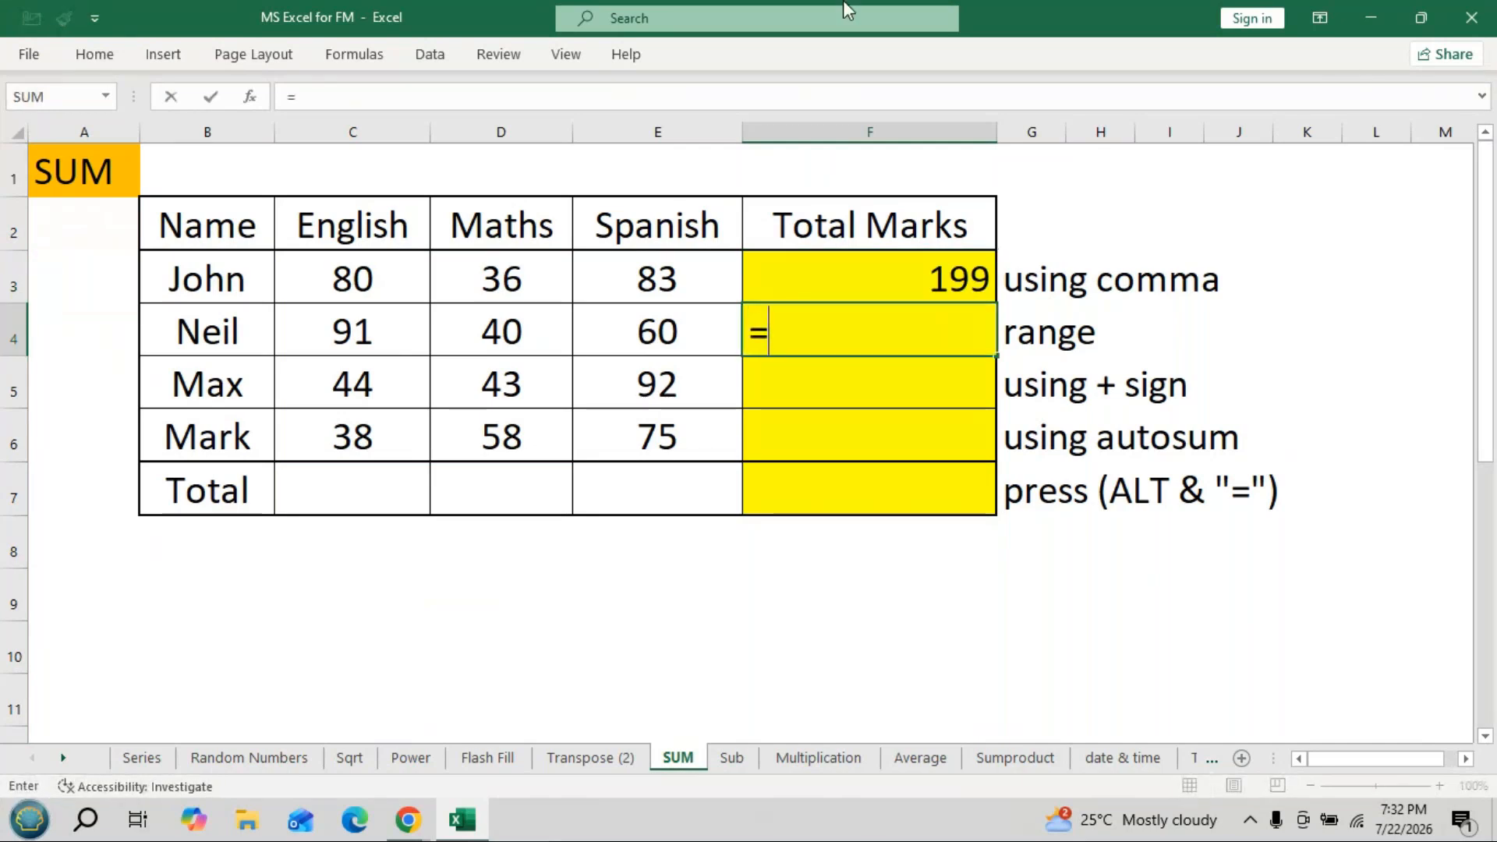
click(363, 335)
text(+)
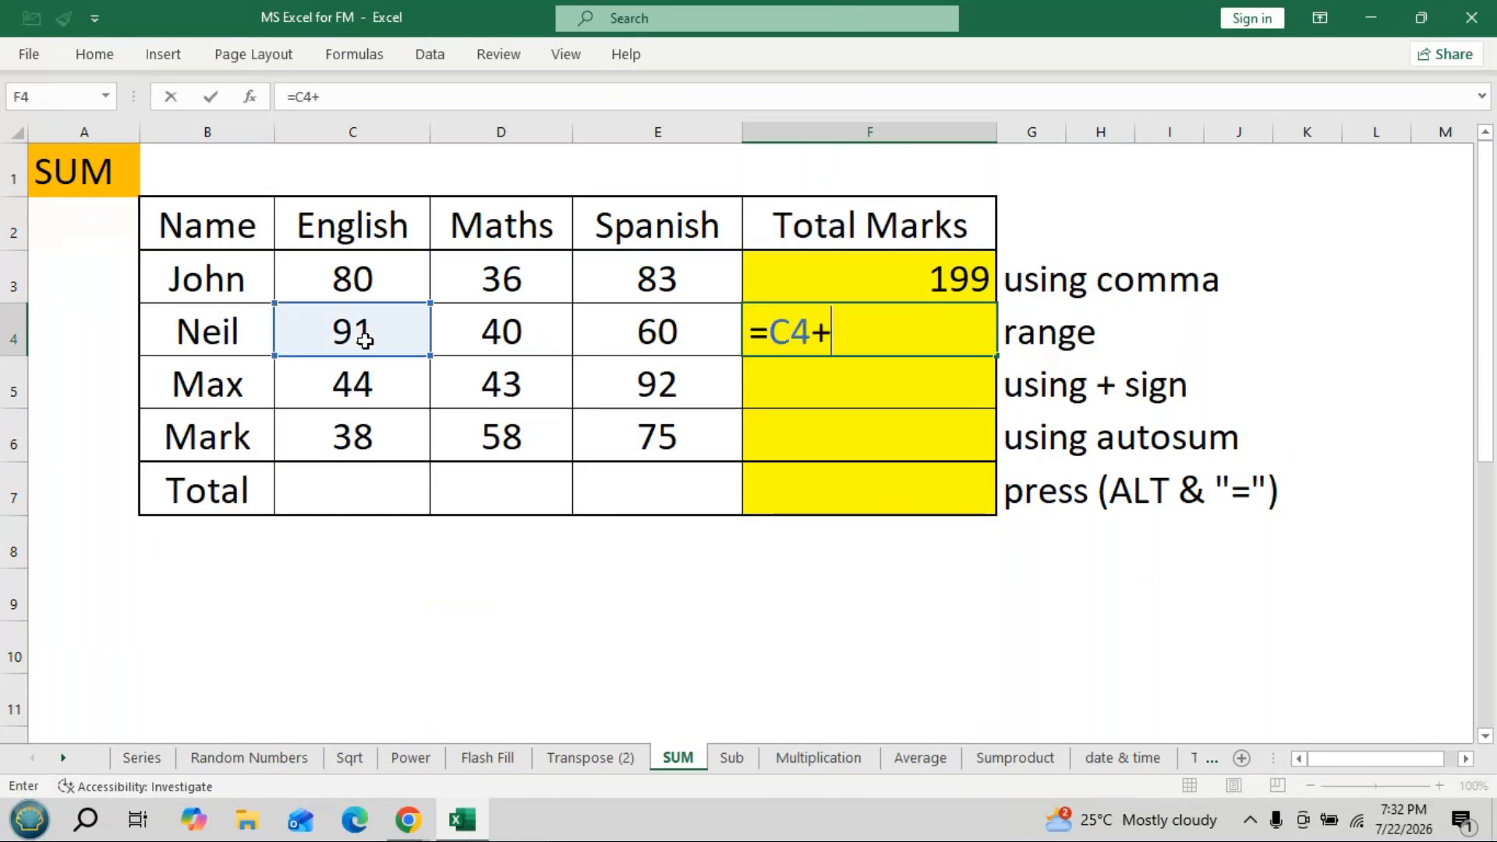
click(475, 340)
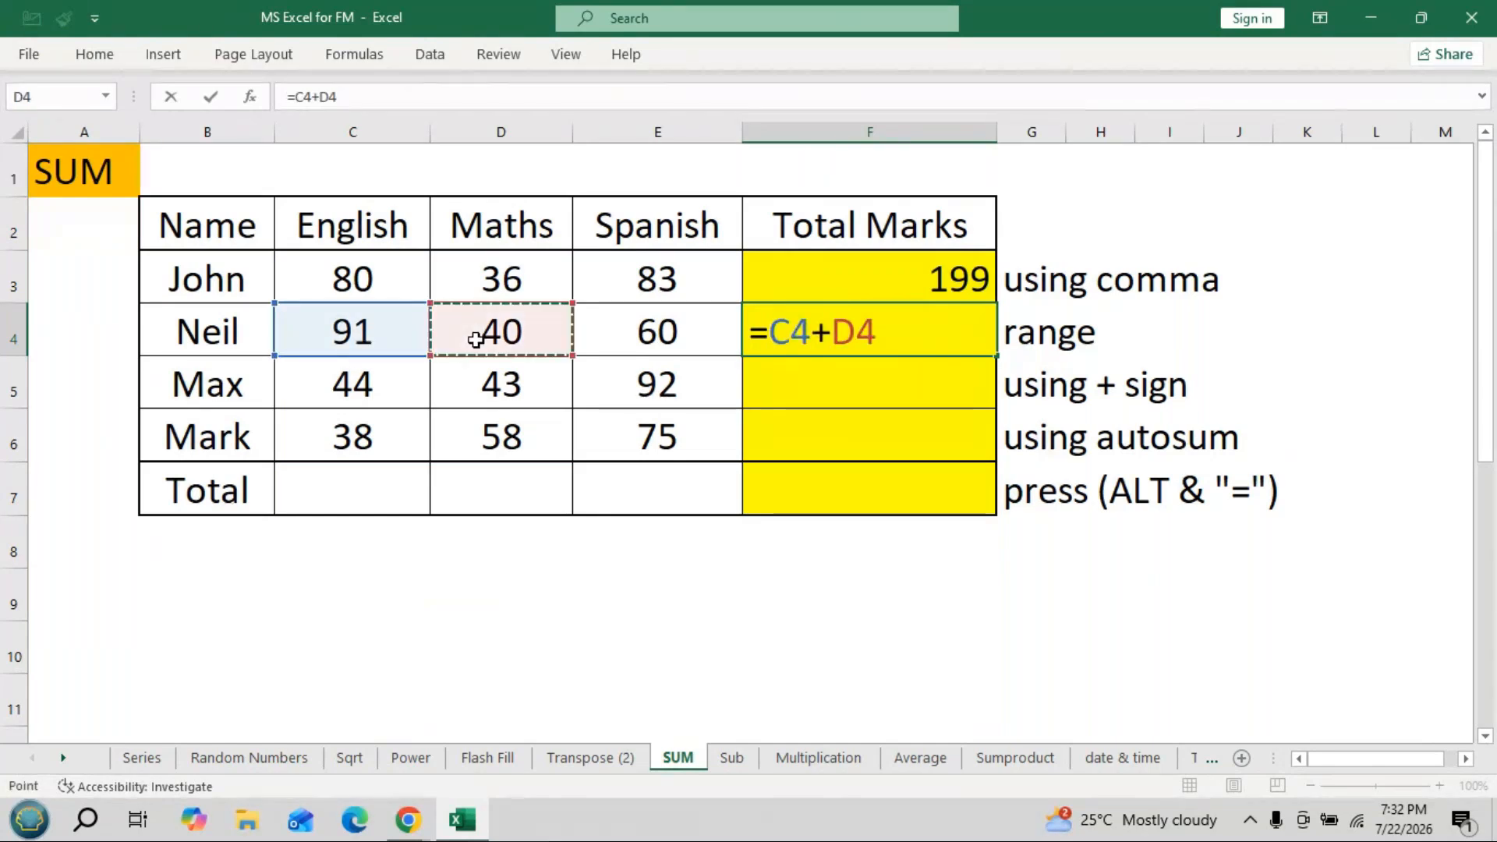
text(+)
click(618, 338)
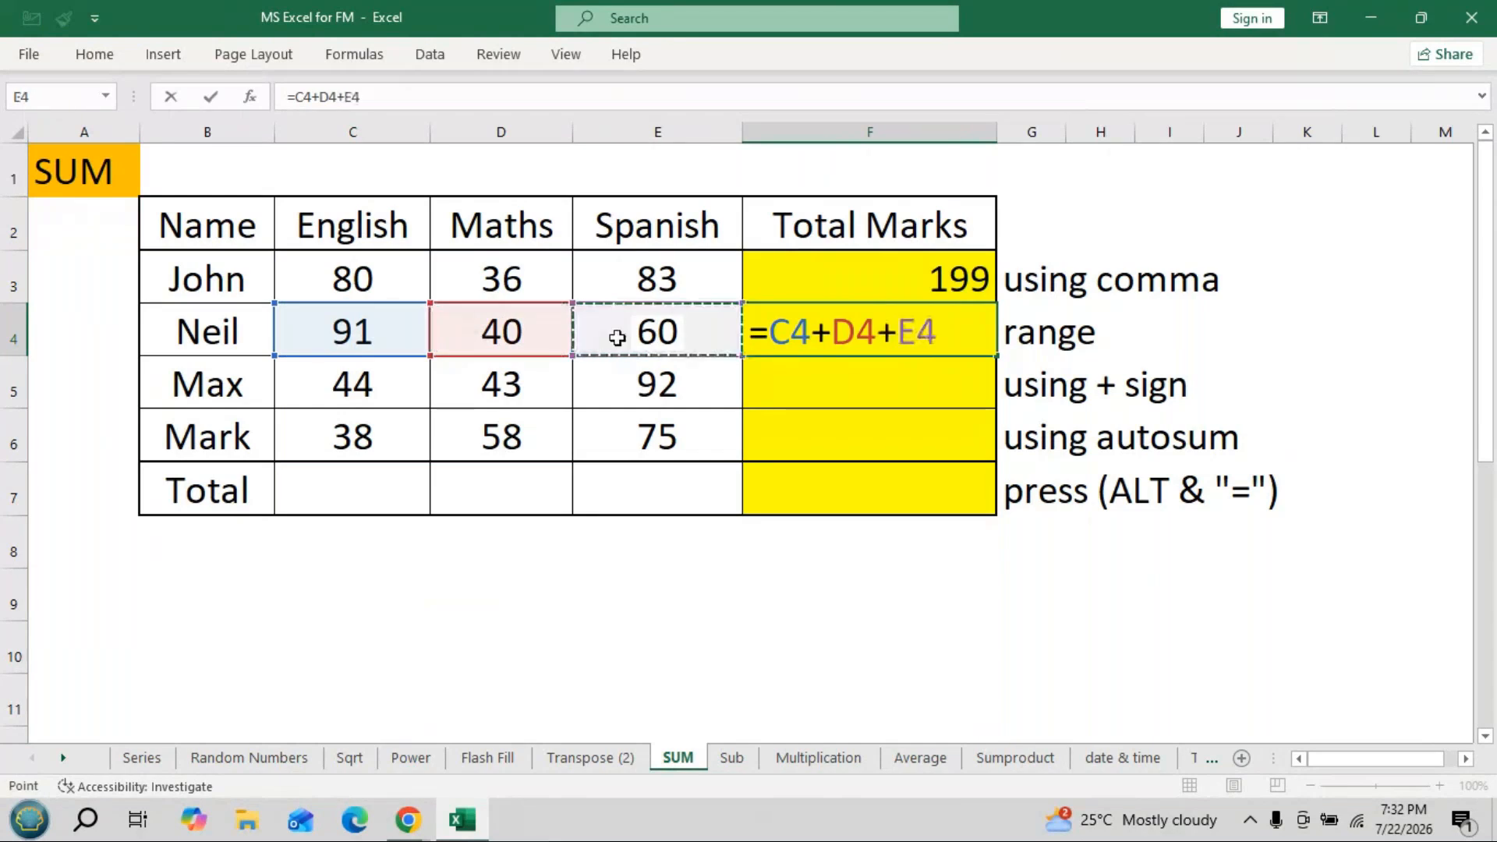
key(Return)
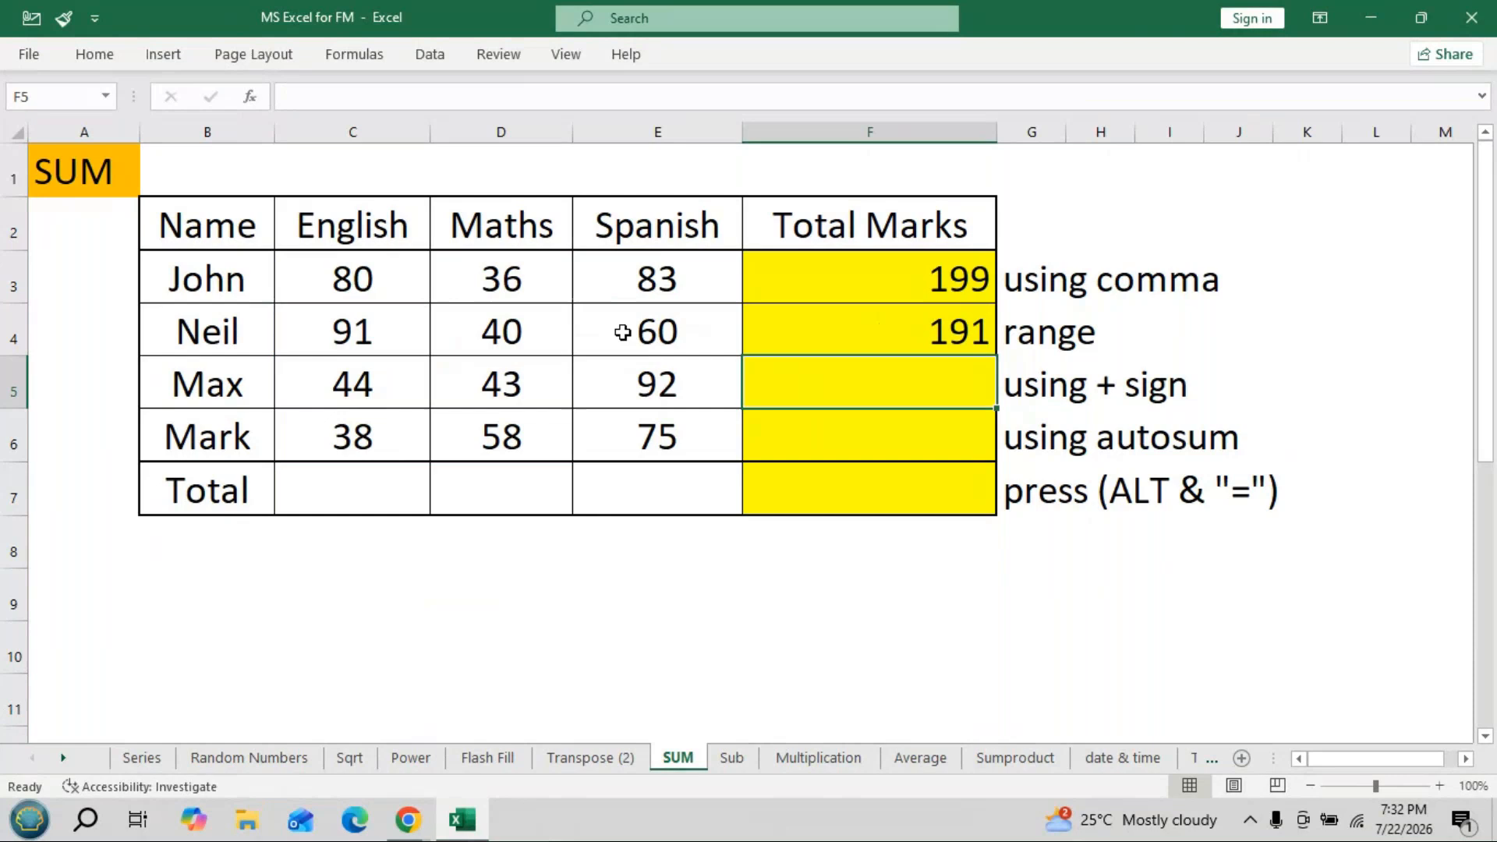
Total the third student's marks in F5 with the range formula =SUM(C5:E5).
text(=)
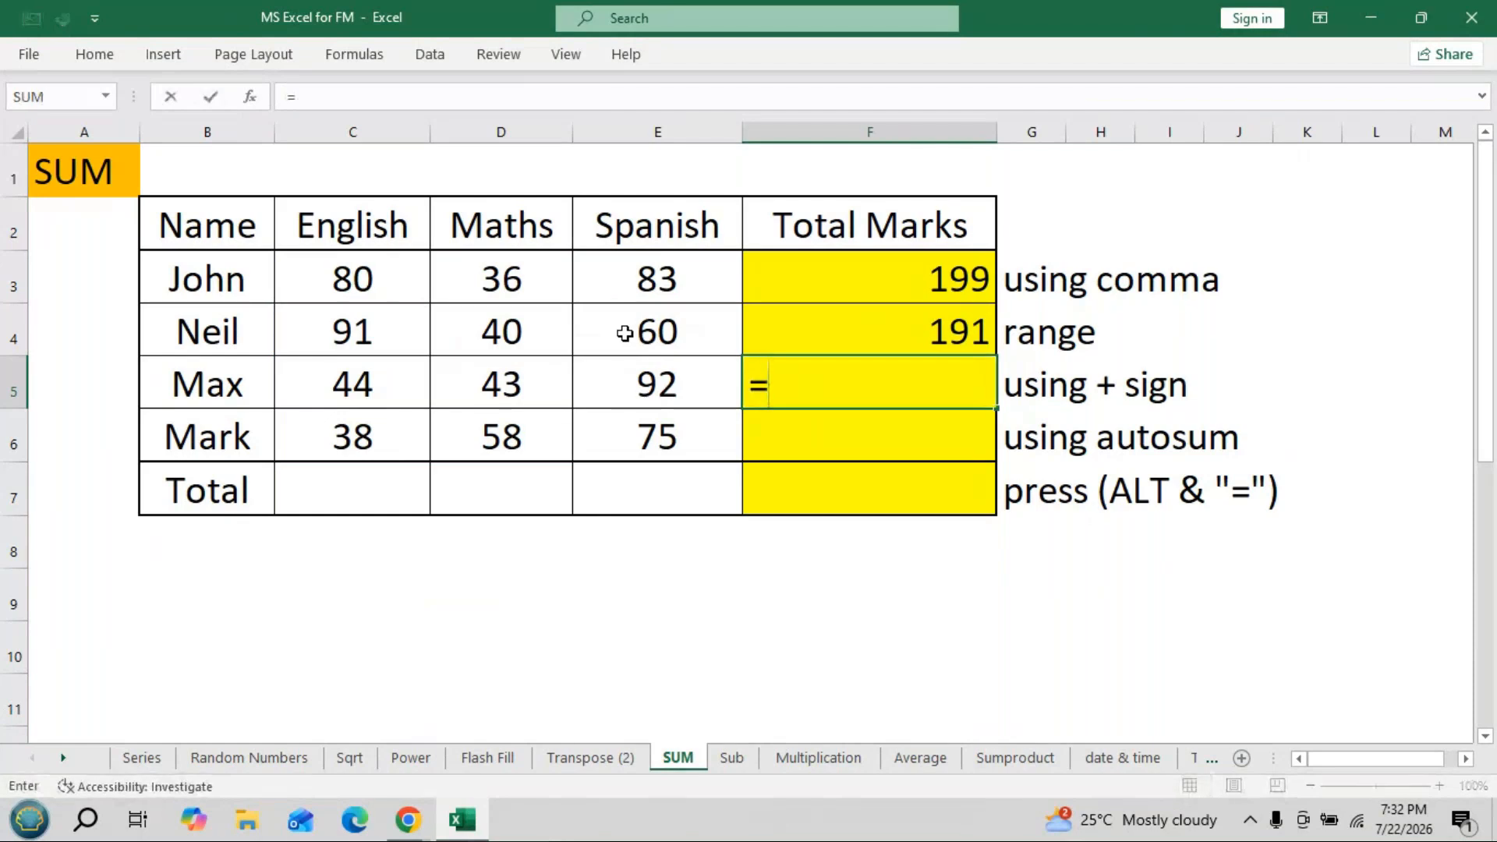
text(sum)
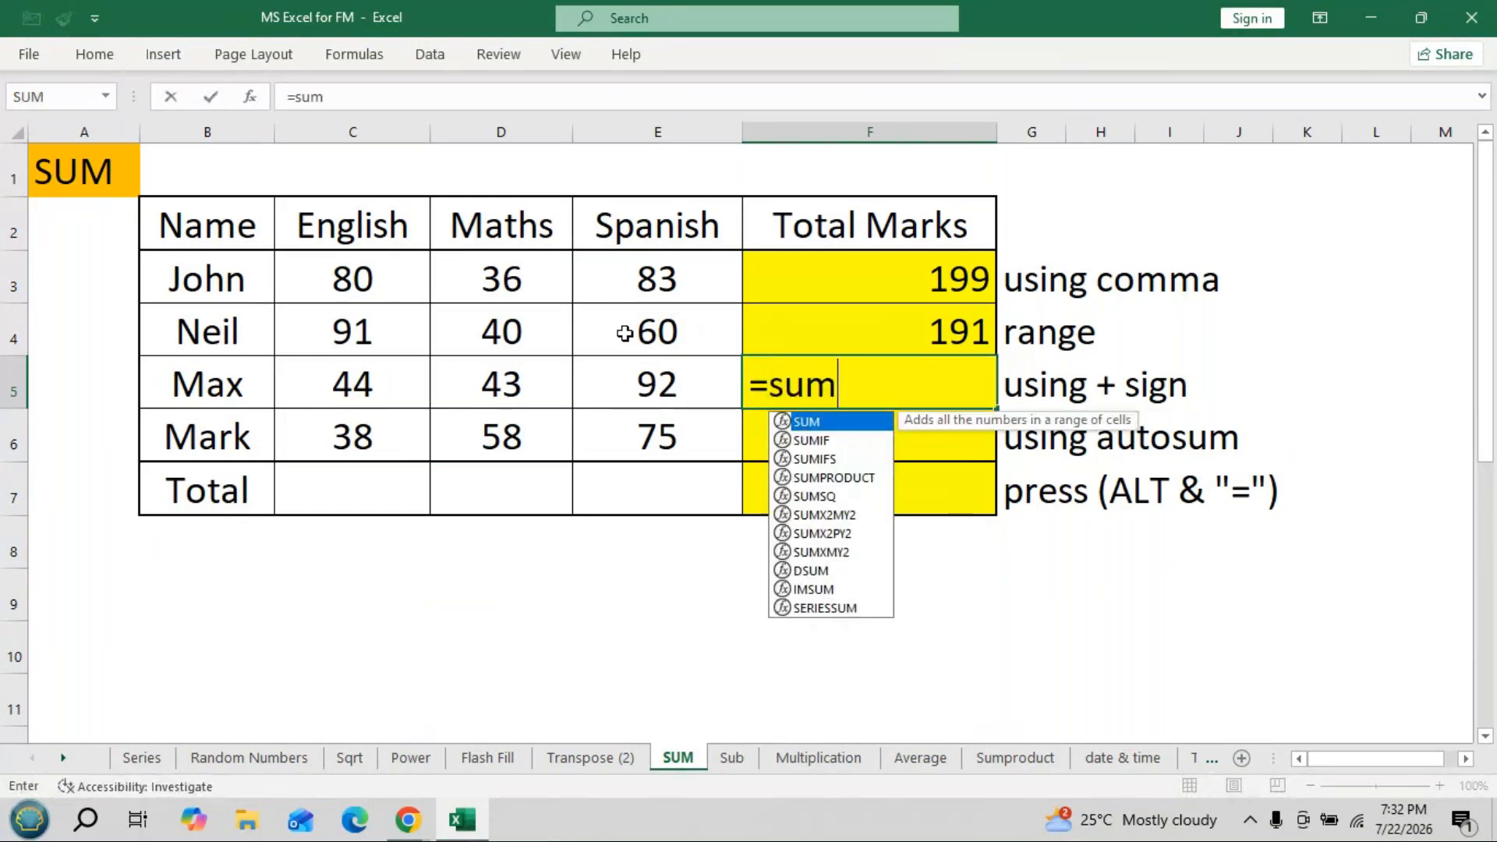
key(Tab)
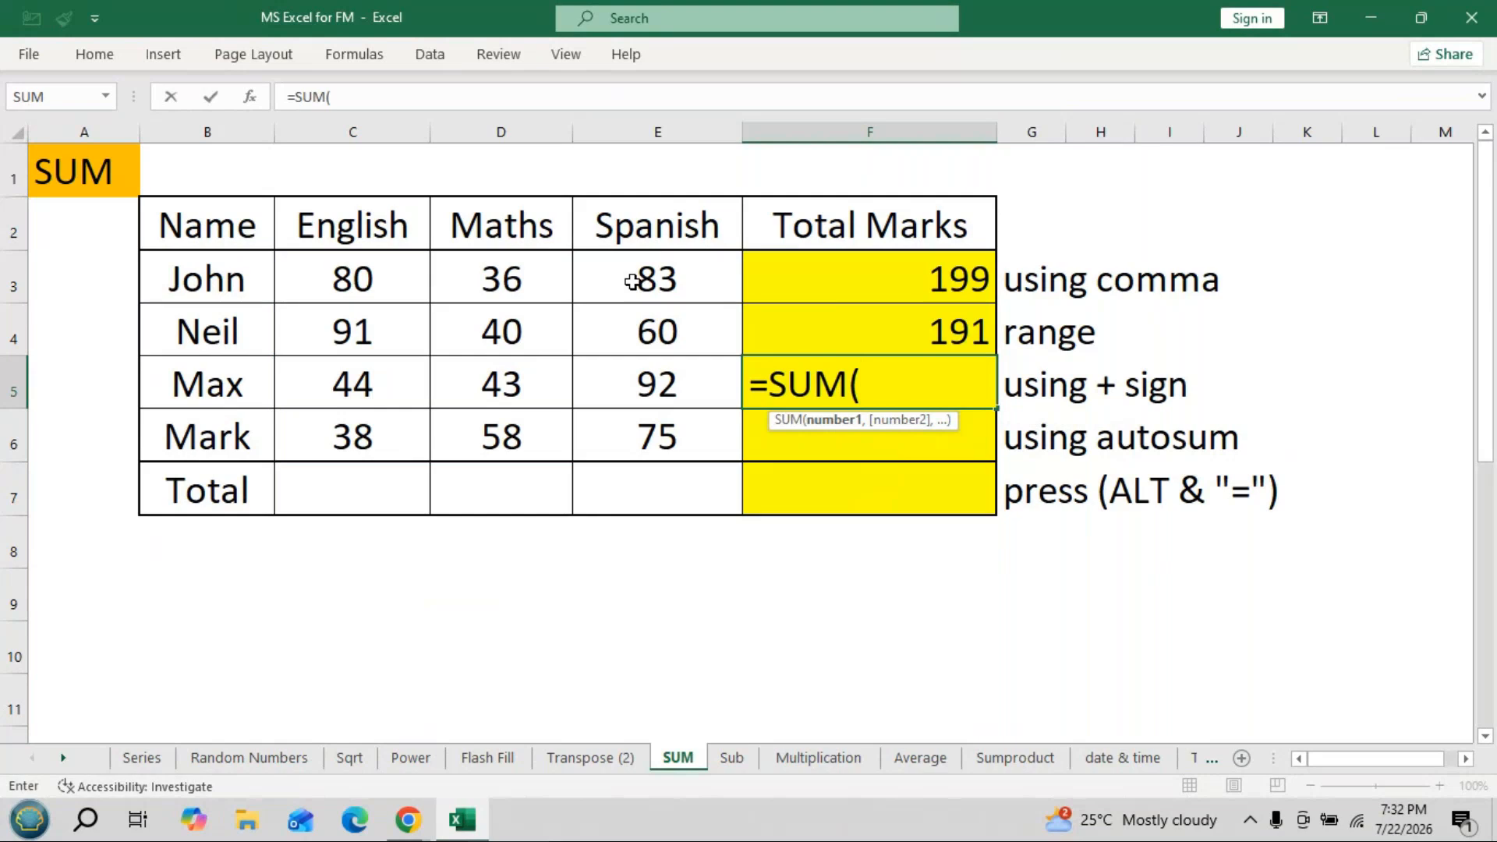
drag(395, 381, 618, 382)
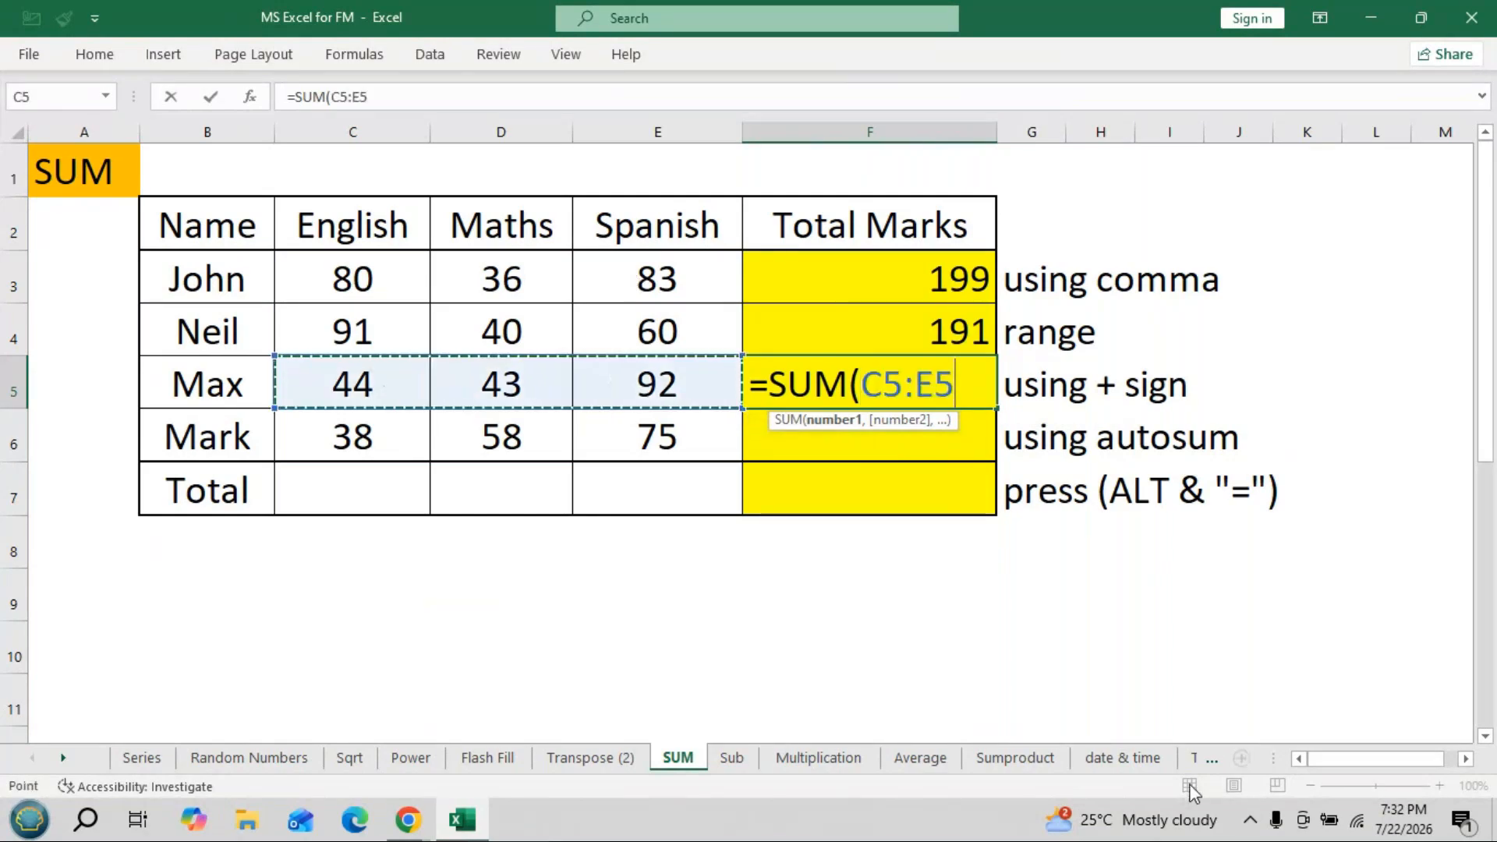
text())
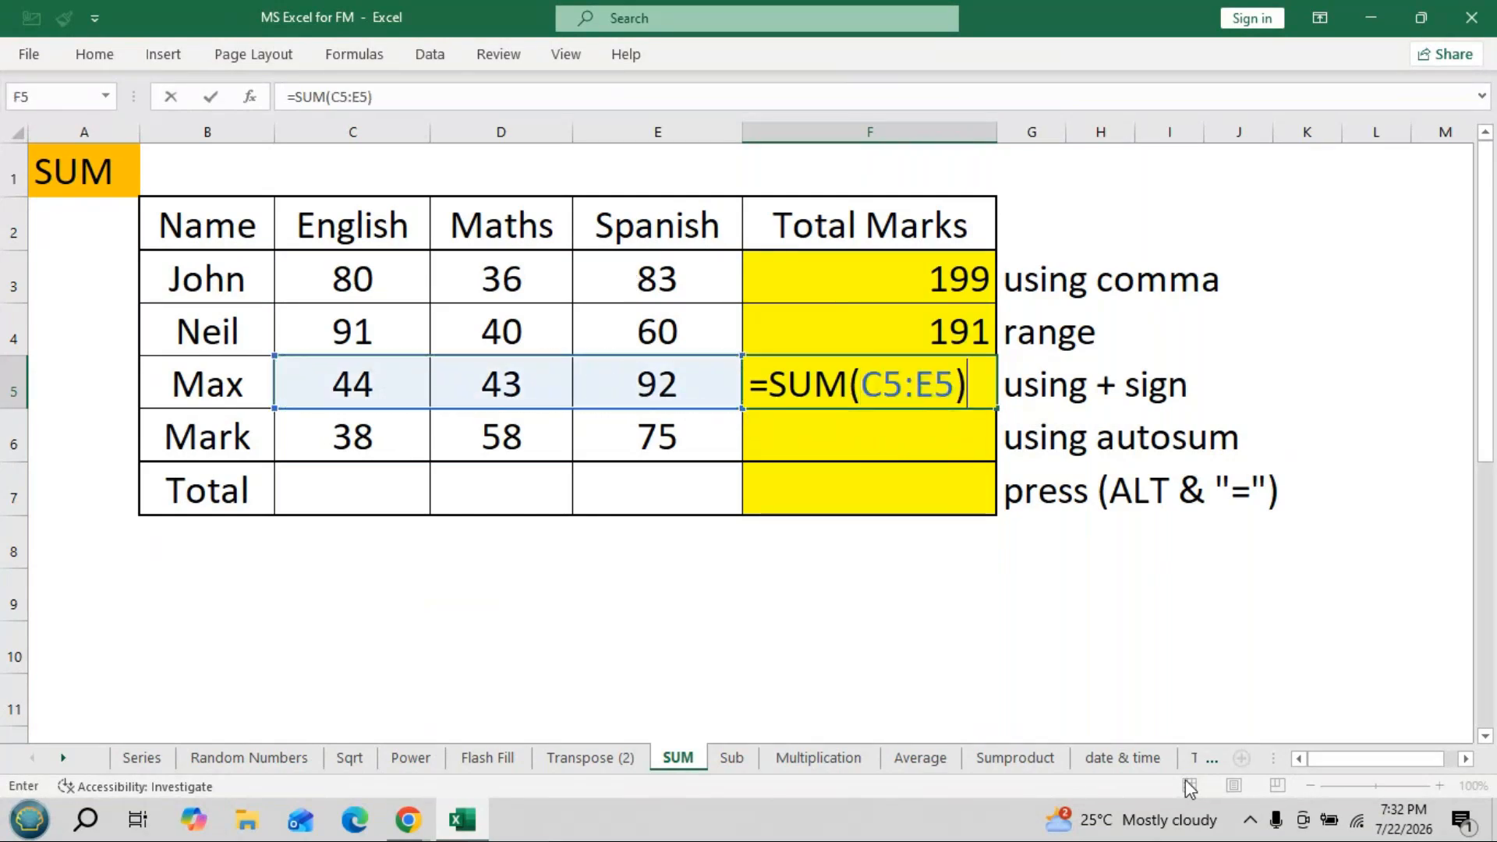
key(Return)
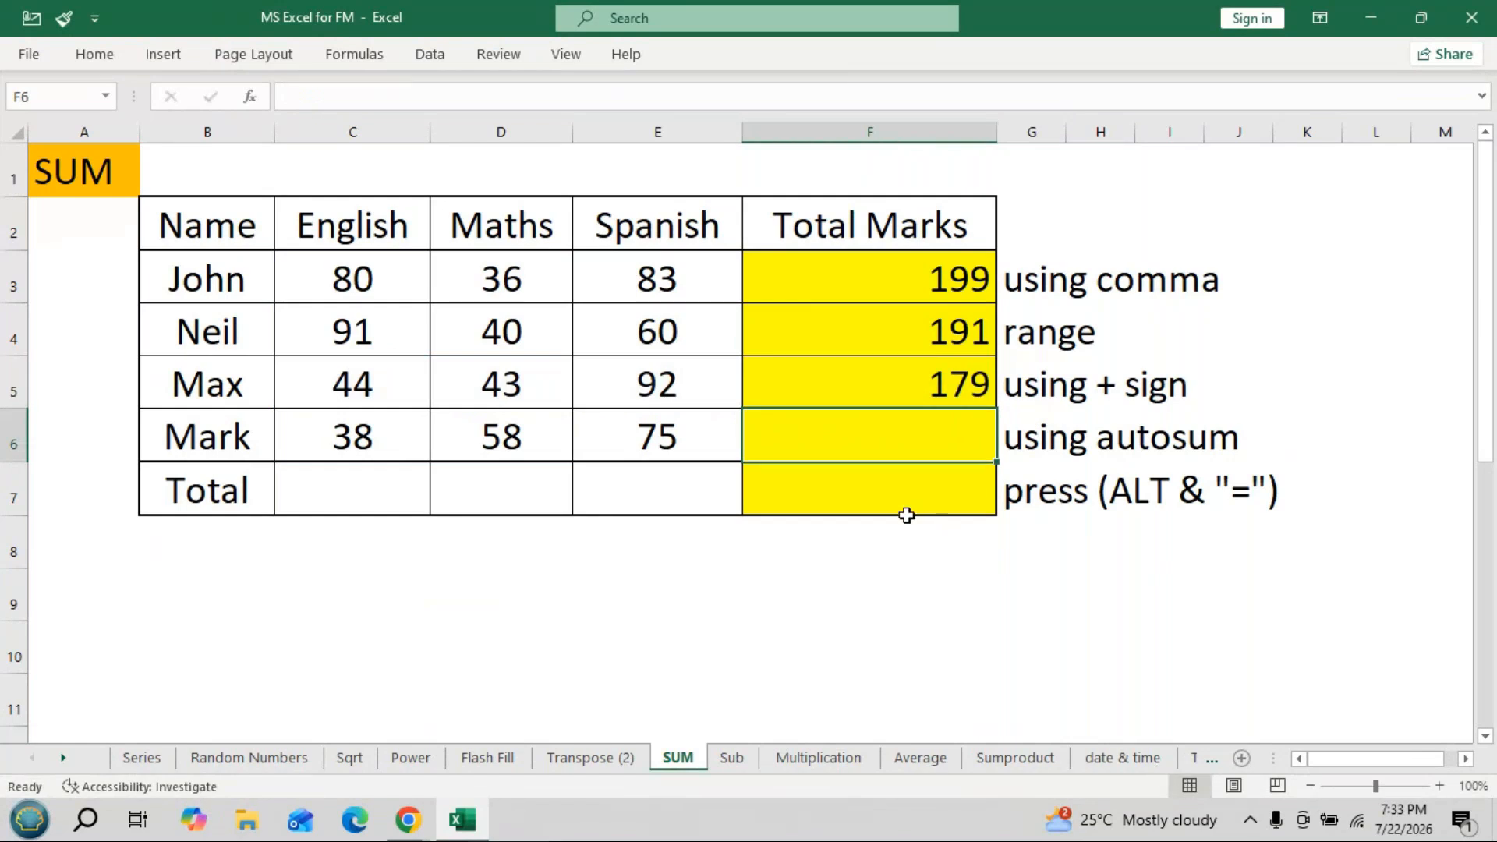
Total the fourth student's marks in F6 using AutoSum with =SUM(C6:E6).
click(892, 496)
click(926, 429)
click(920, 496)
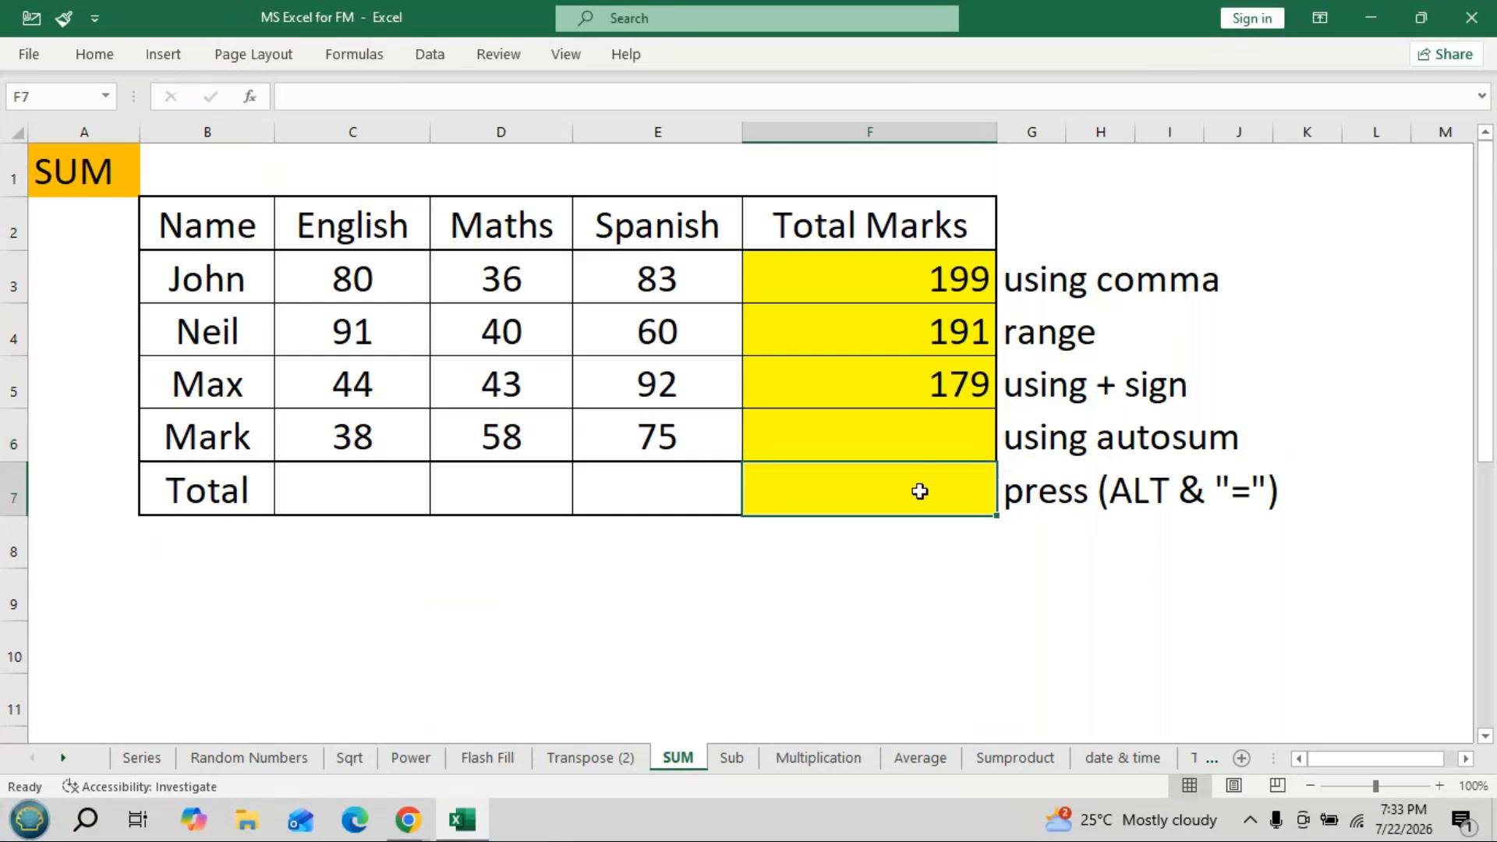
click(911, 452)
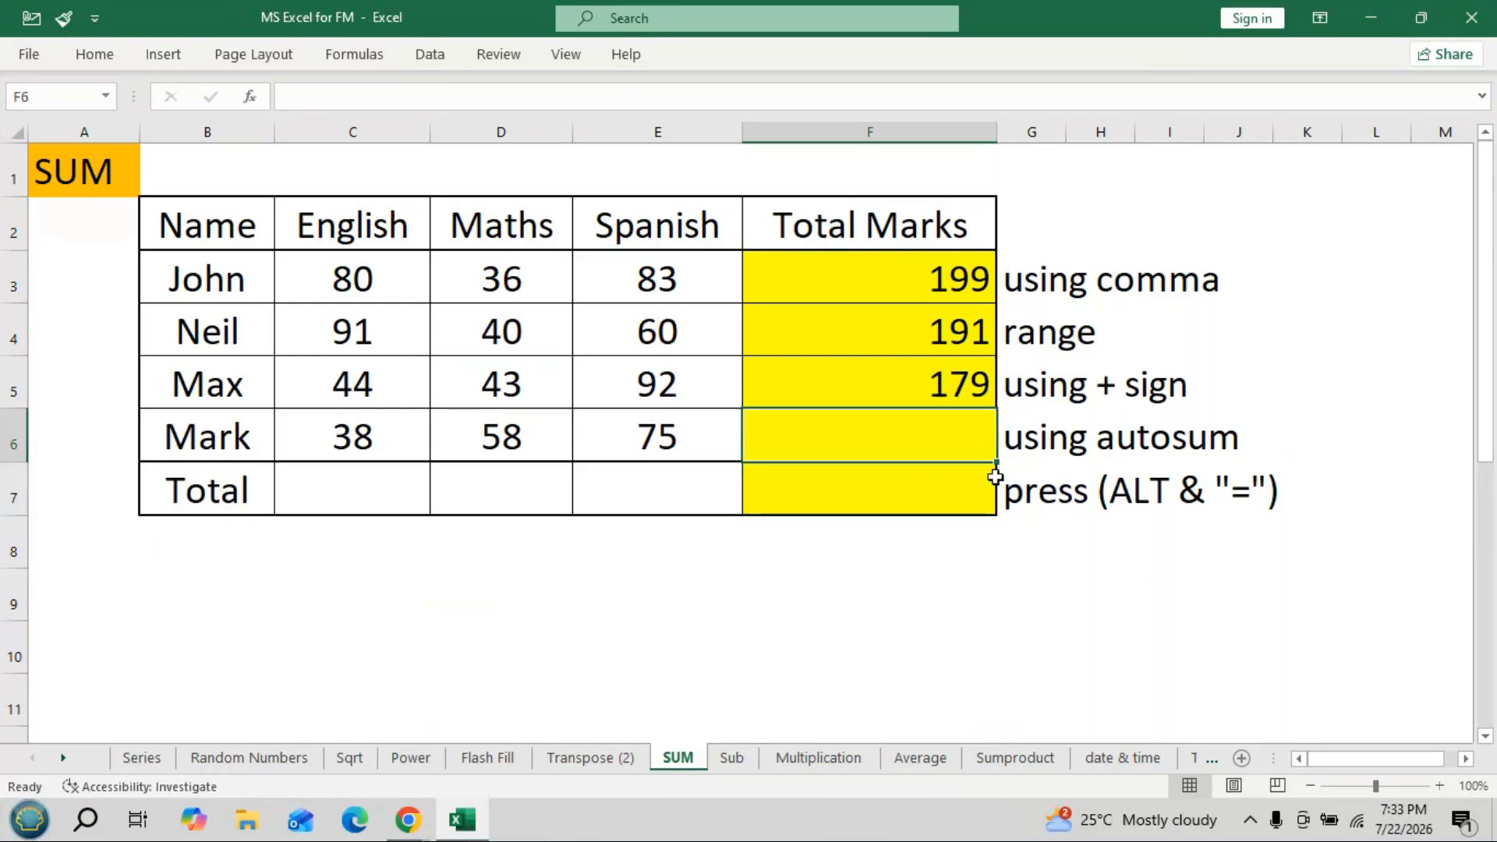
key(alt+equal)
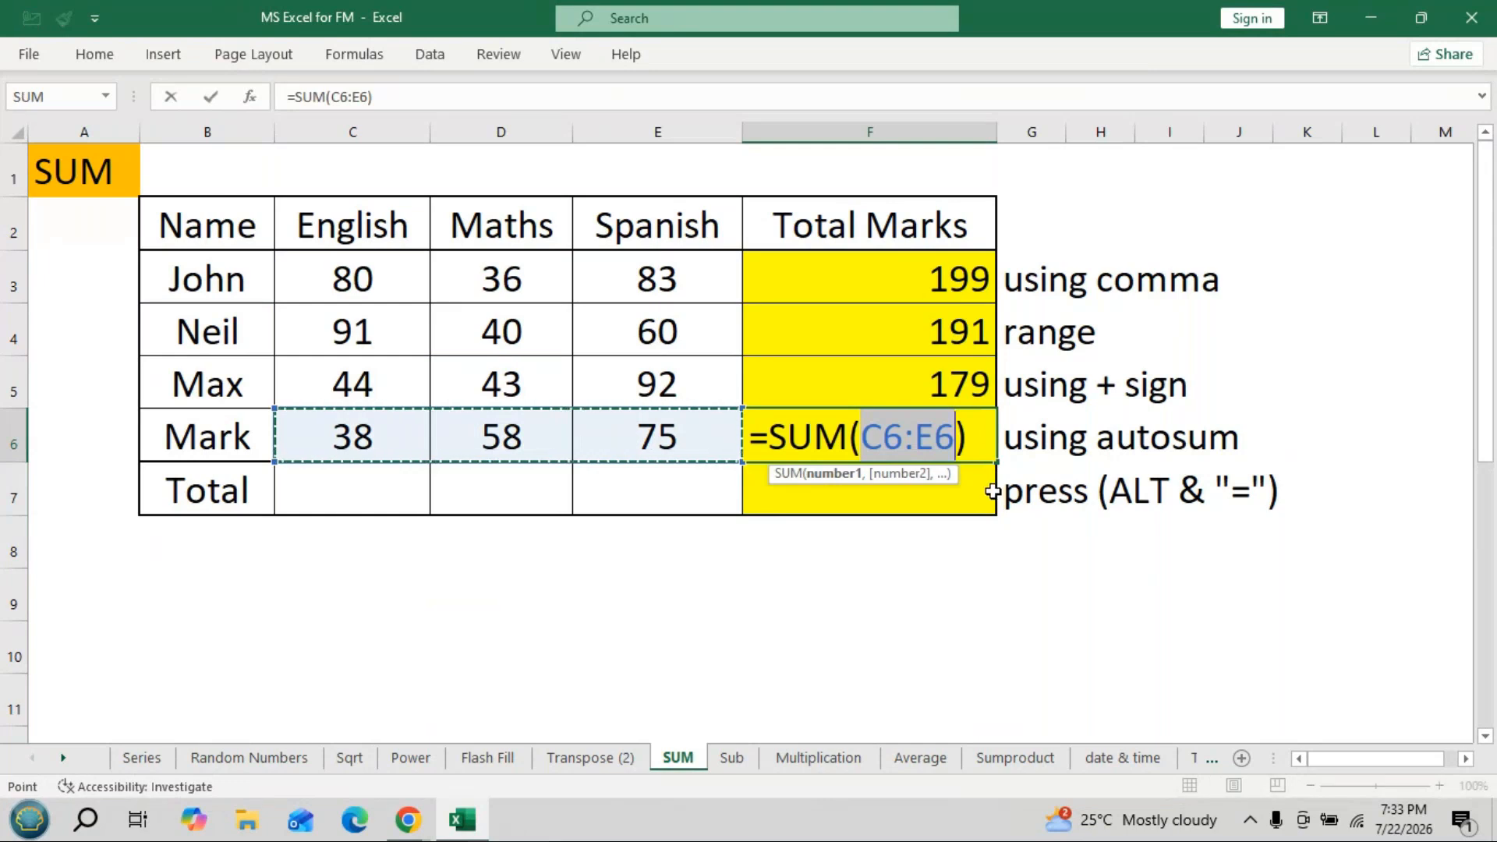
key(Return)
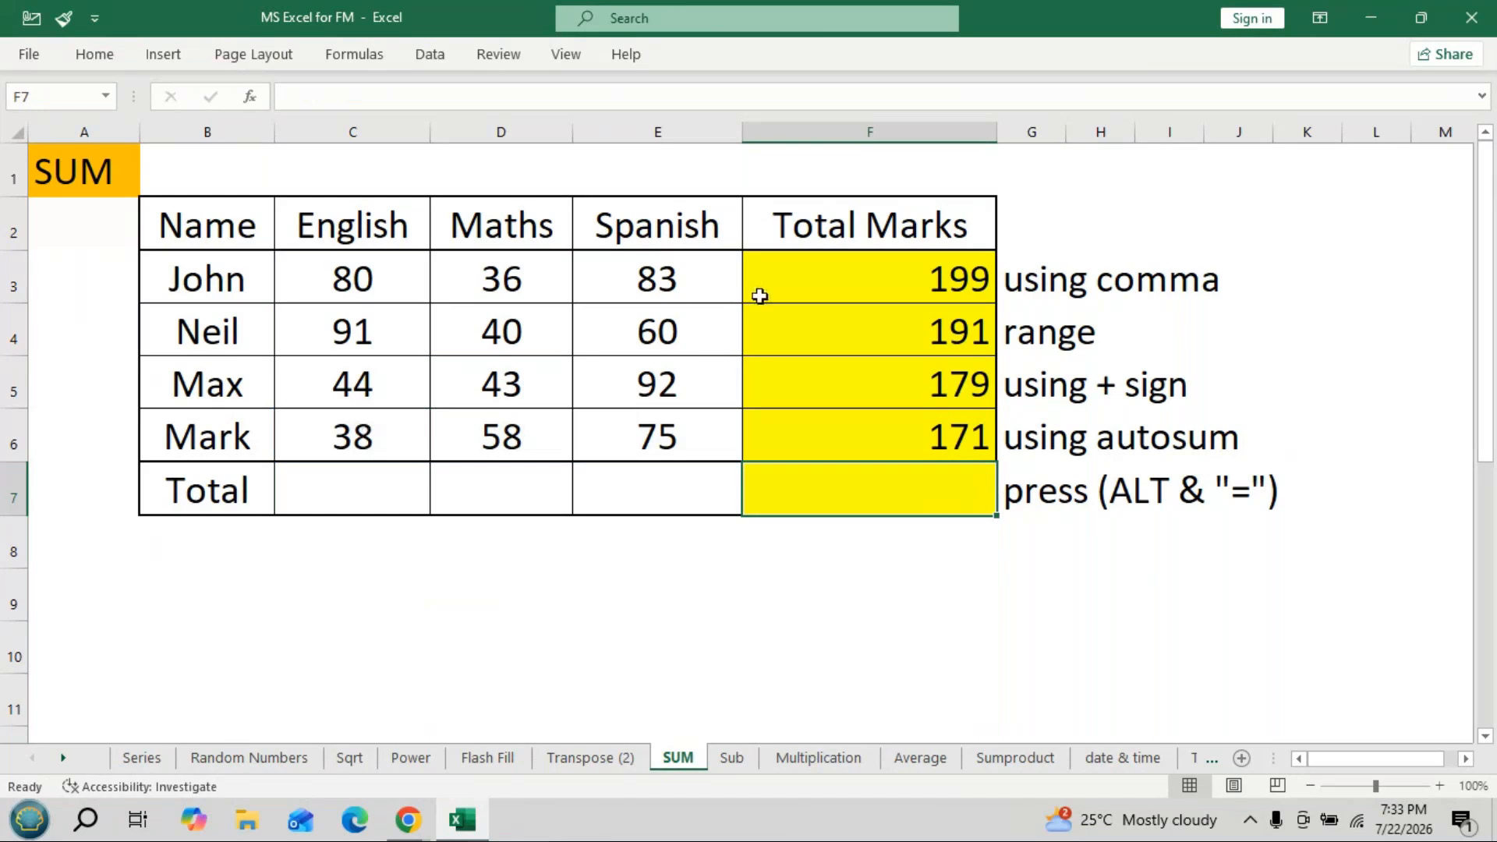
Show the formulas on the SUM sheet at 70% zoom and widen column G, which holds the method notes.
drag(351, 490, 862, 502)
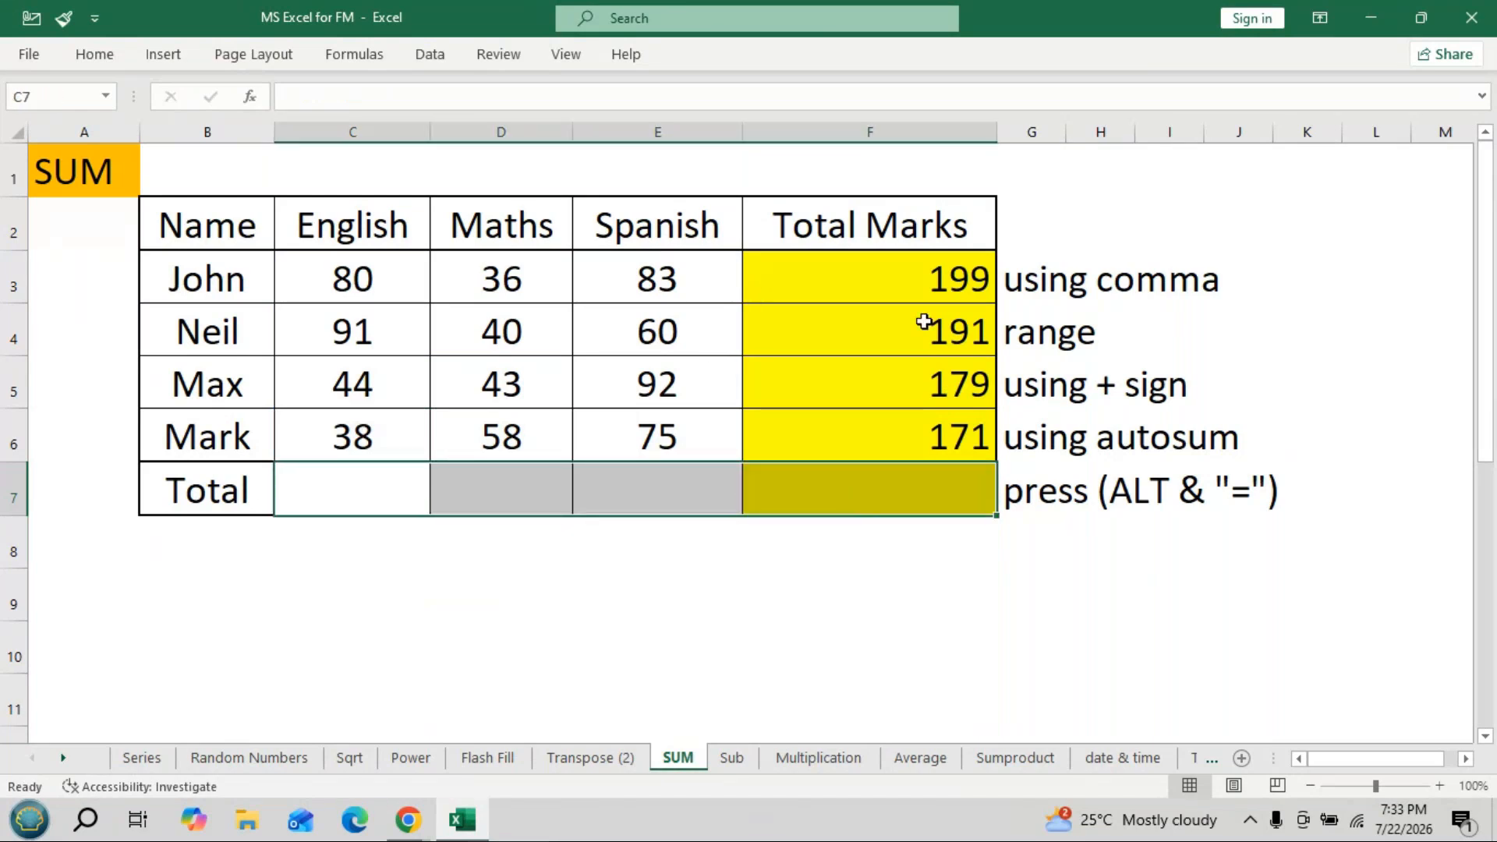
drag(886, 260, 891, 446)
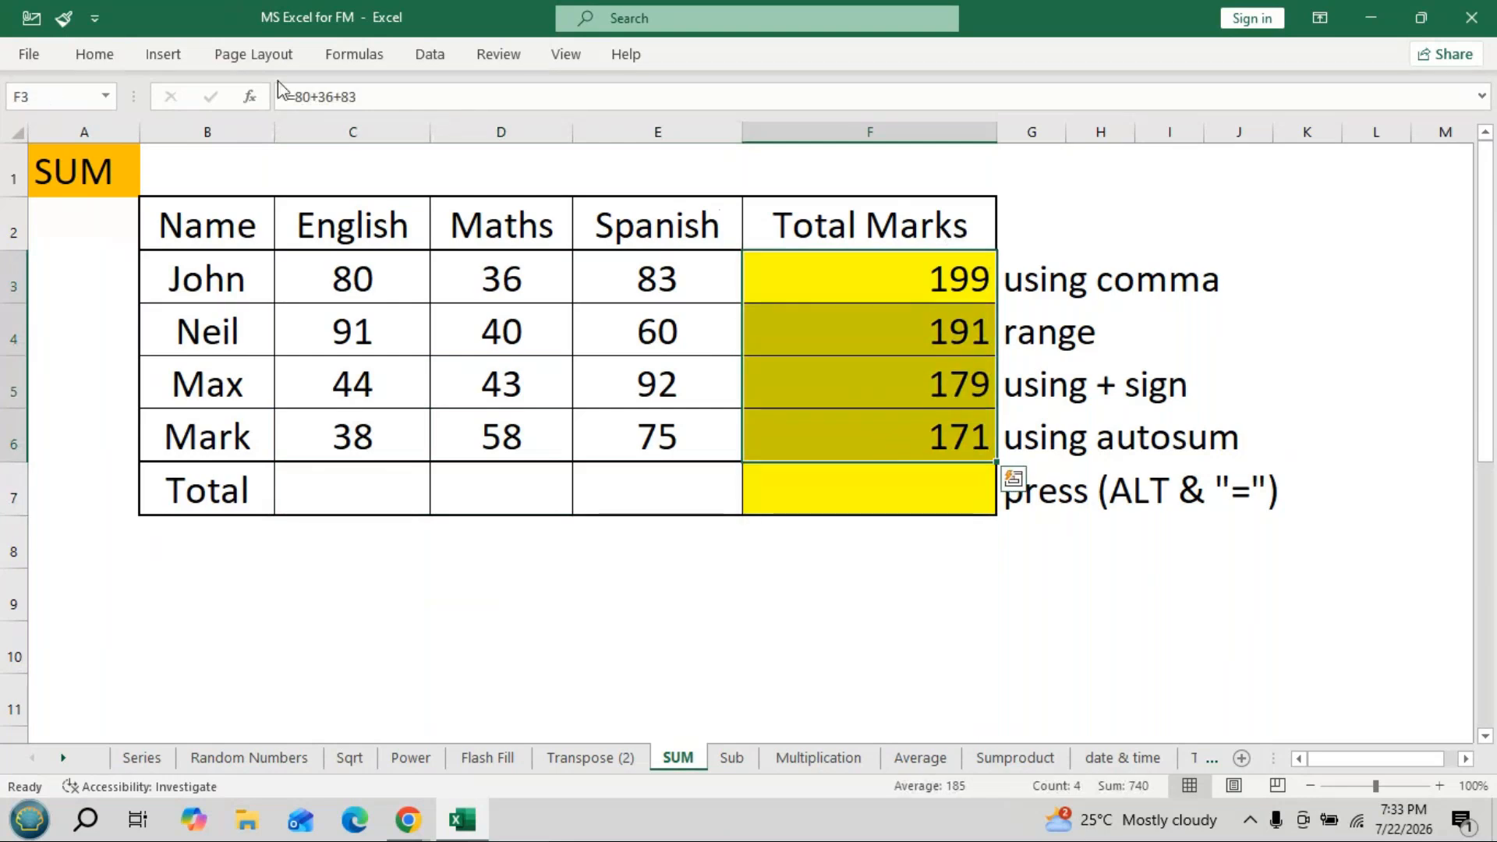
click(95, 54)
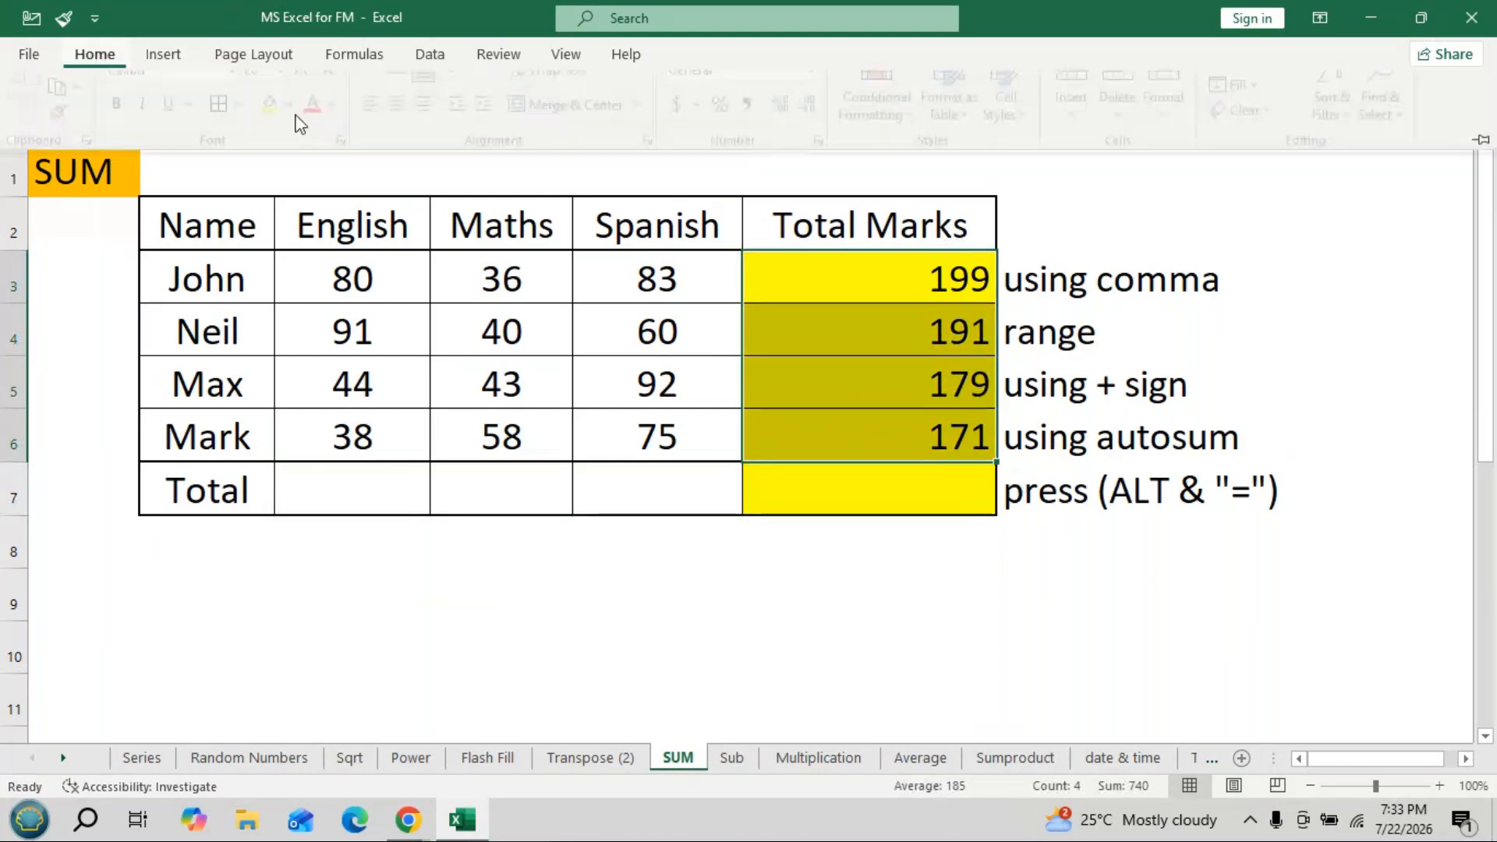
click(338, 96)
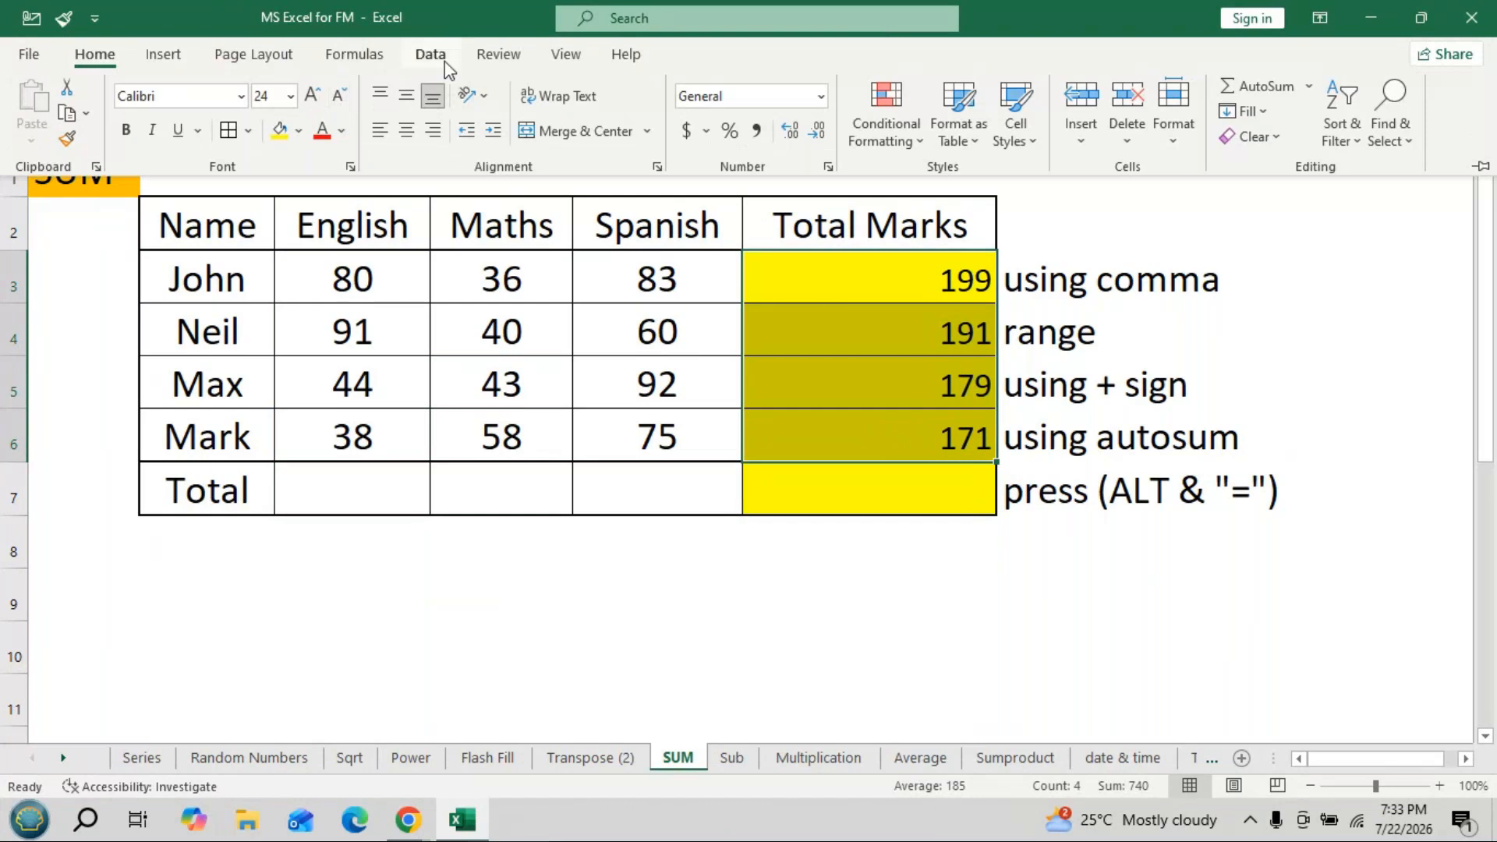
click(374, 54)
click(1045, 87)
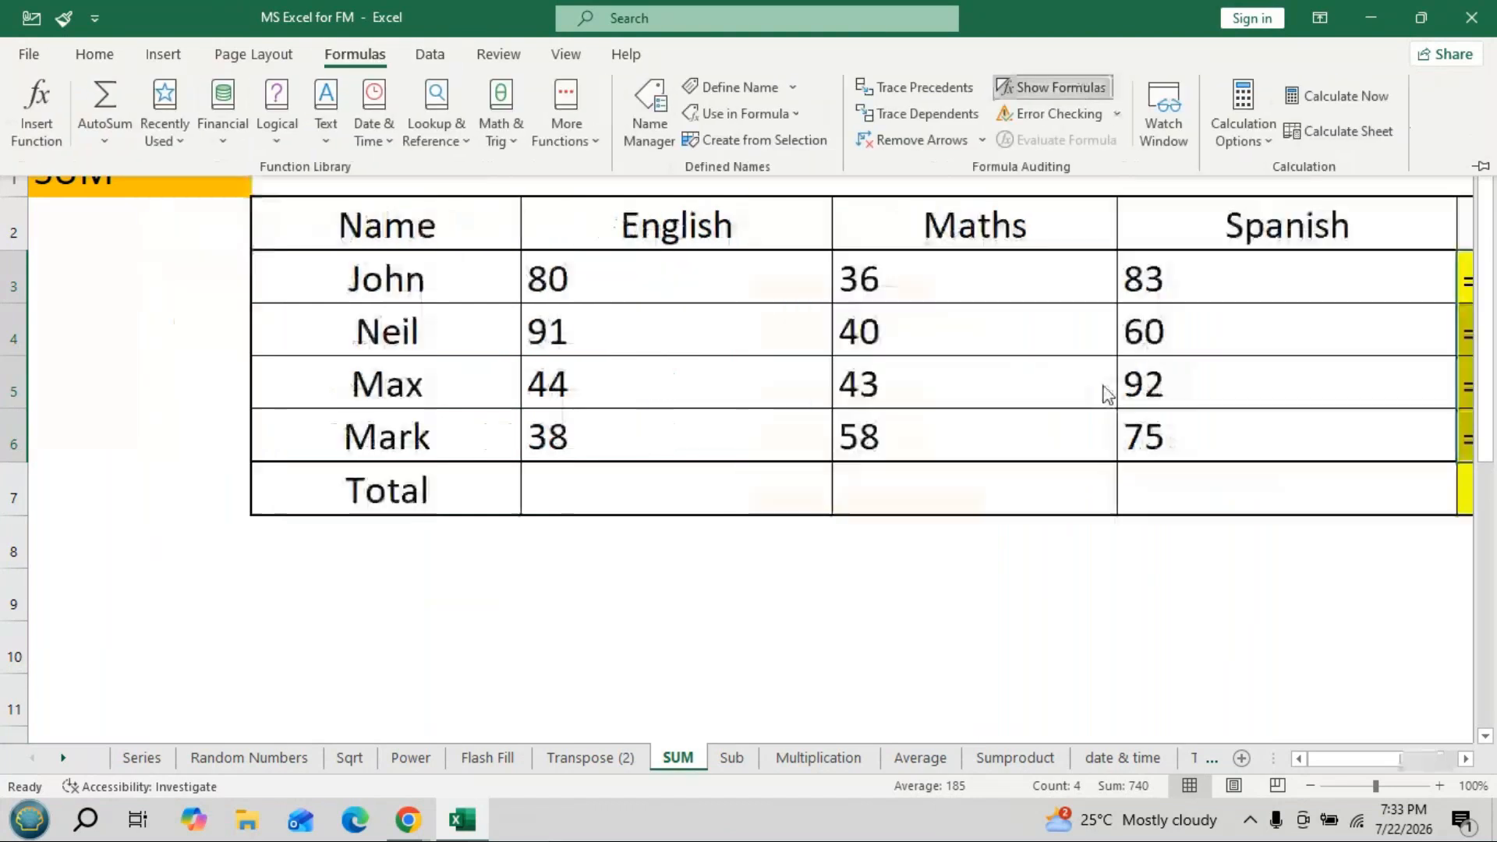
click(1312, 783)
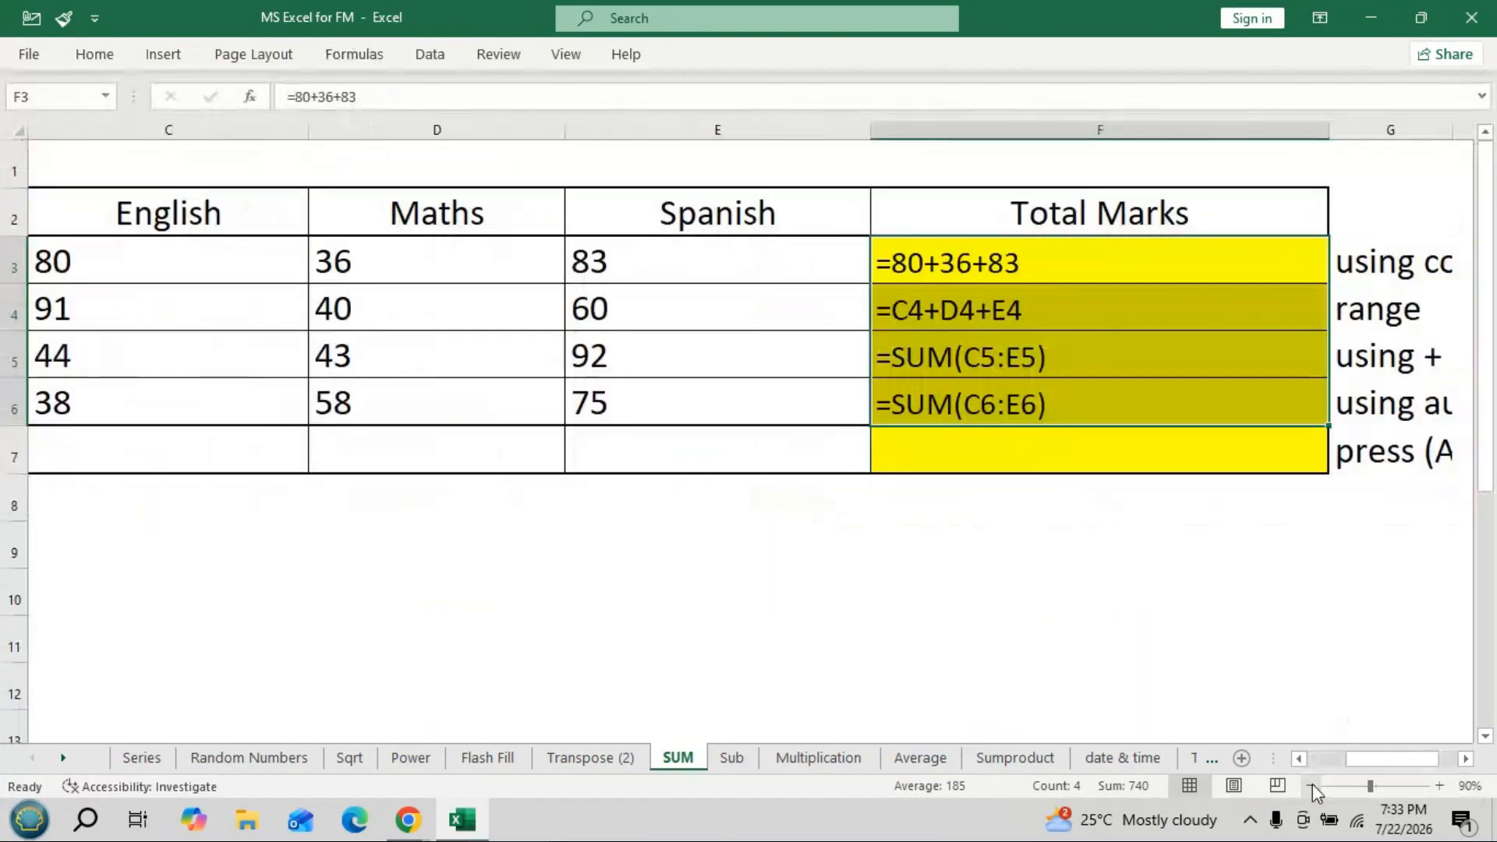
click(1313, 784)
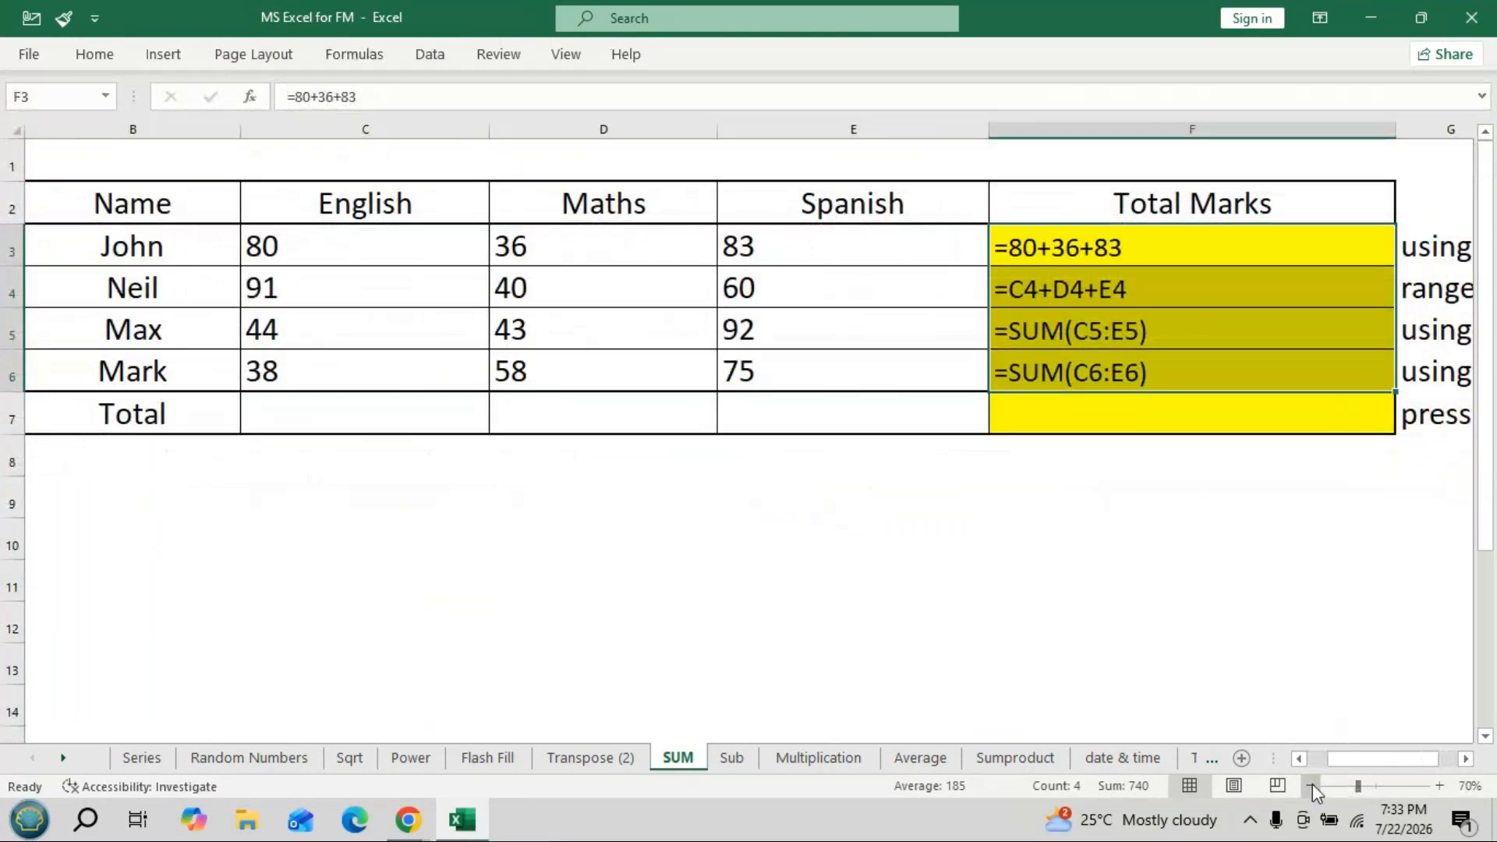
click(1312, 783)
click(1065, 345)
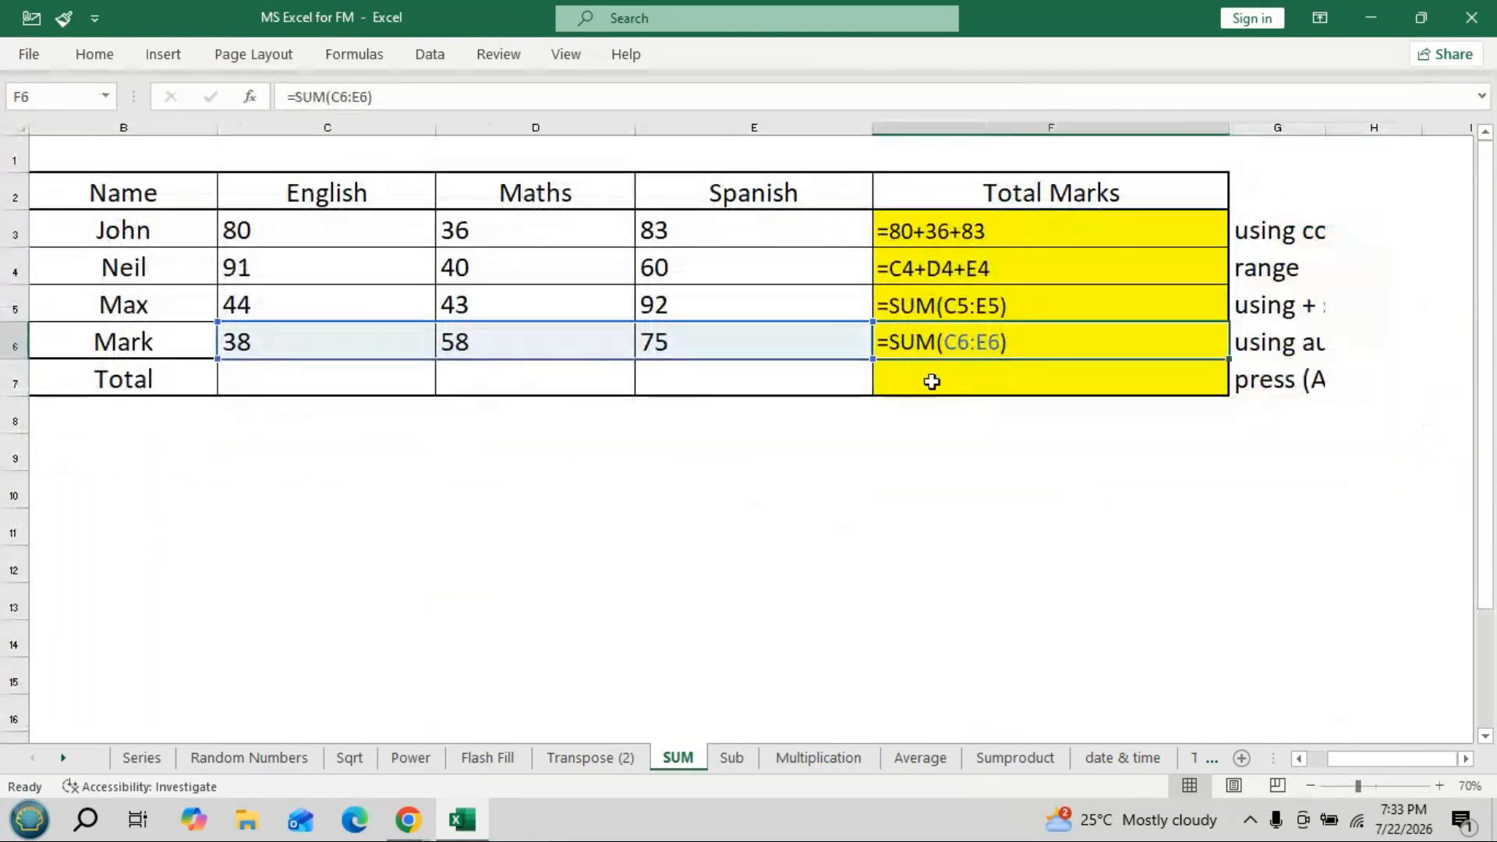
drag(1325, 128, 1397, 129)
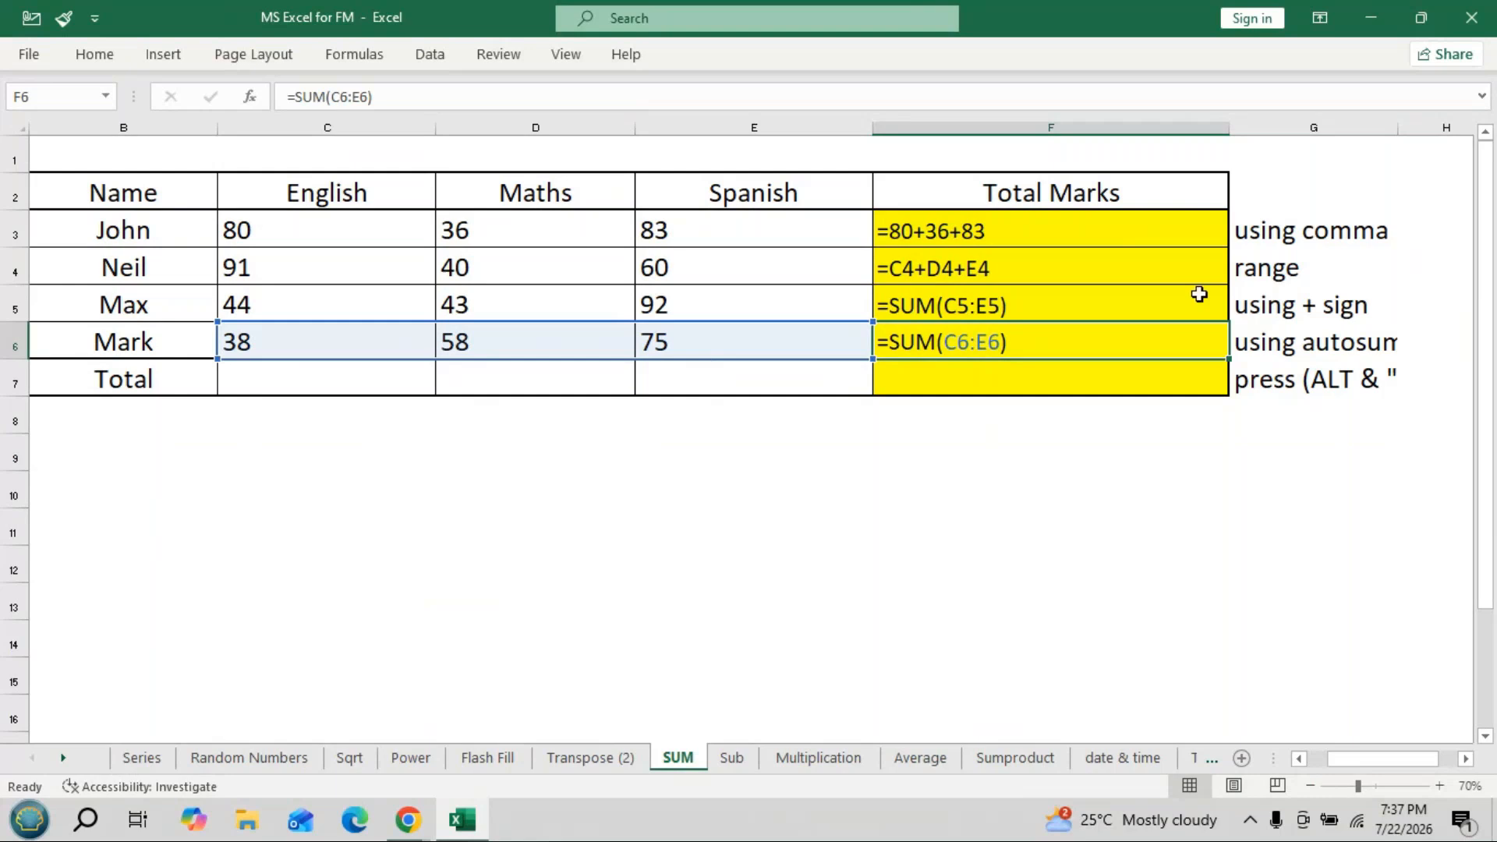
Turn off the formula display on the SUM sheet so the cells show their calculated values.
click(1160, 520)
click(355, 56)
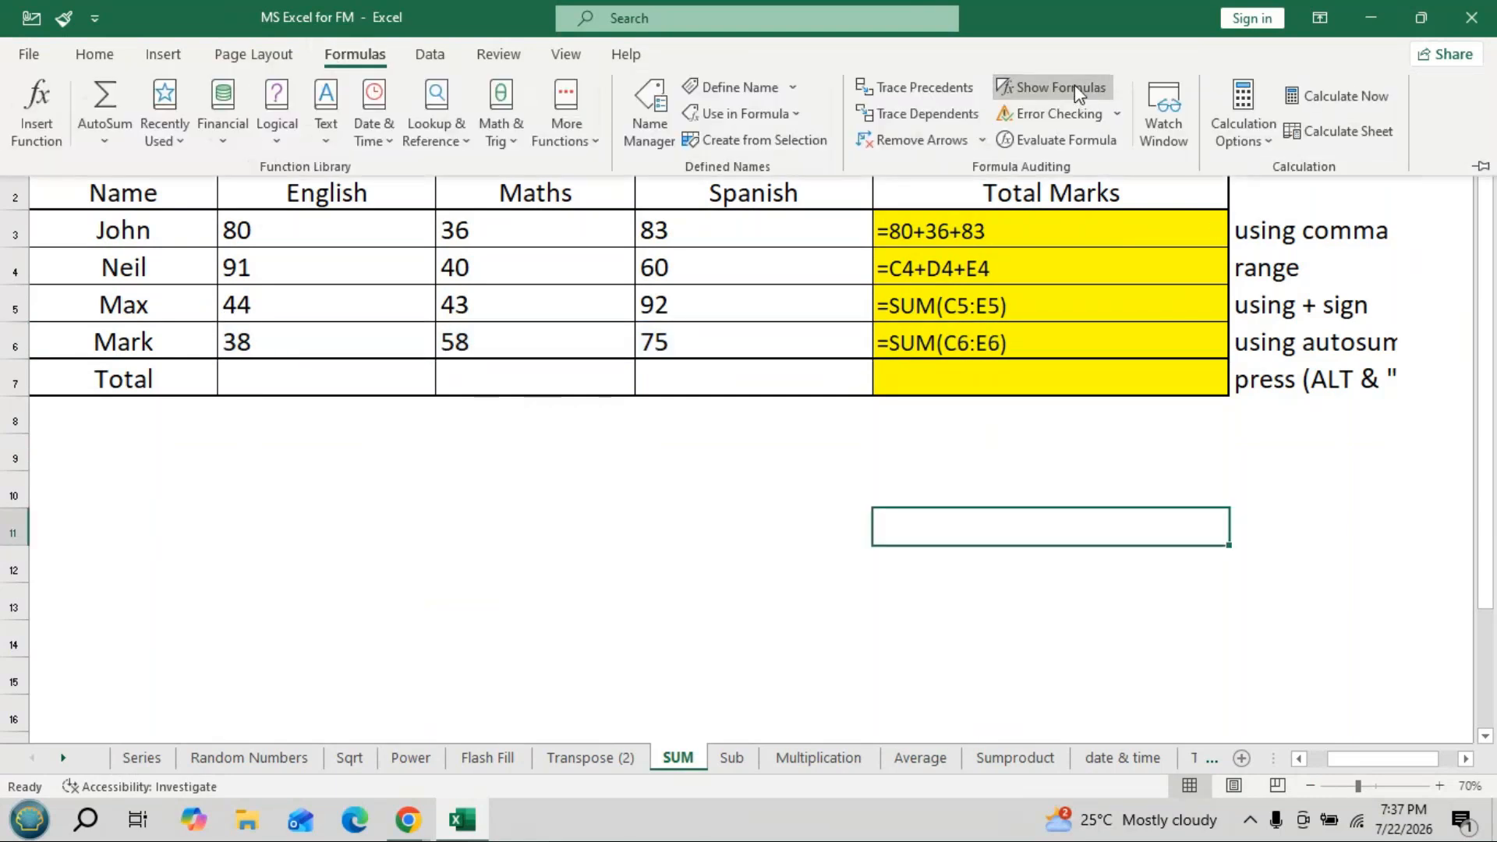
click(1075, 84)
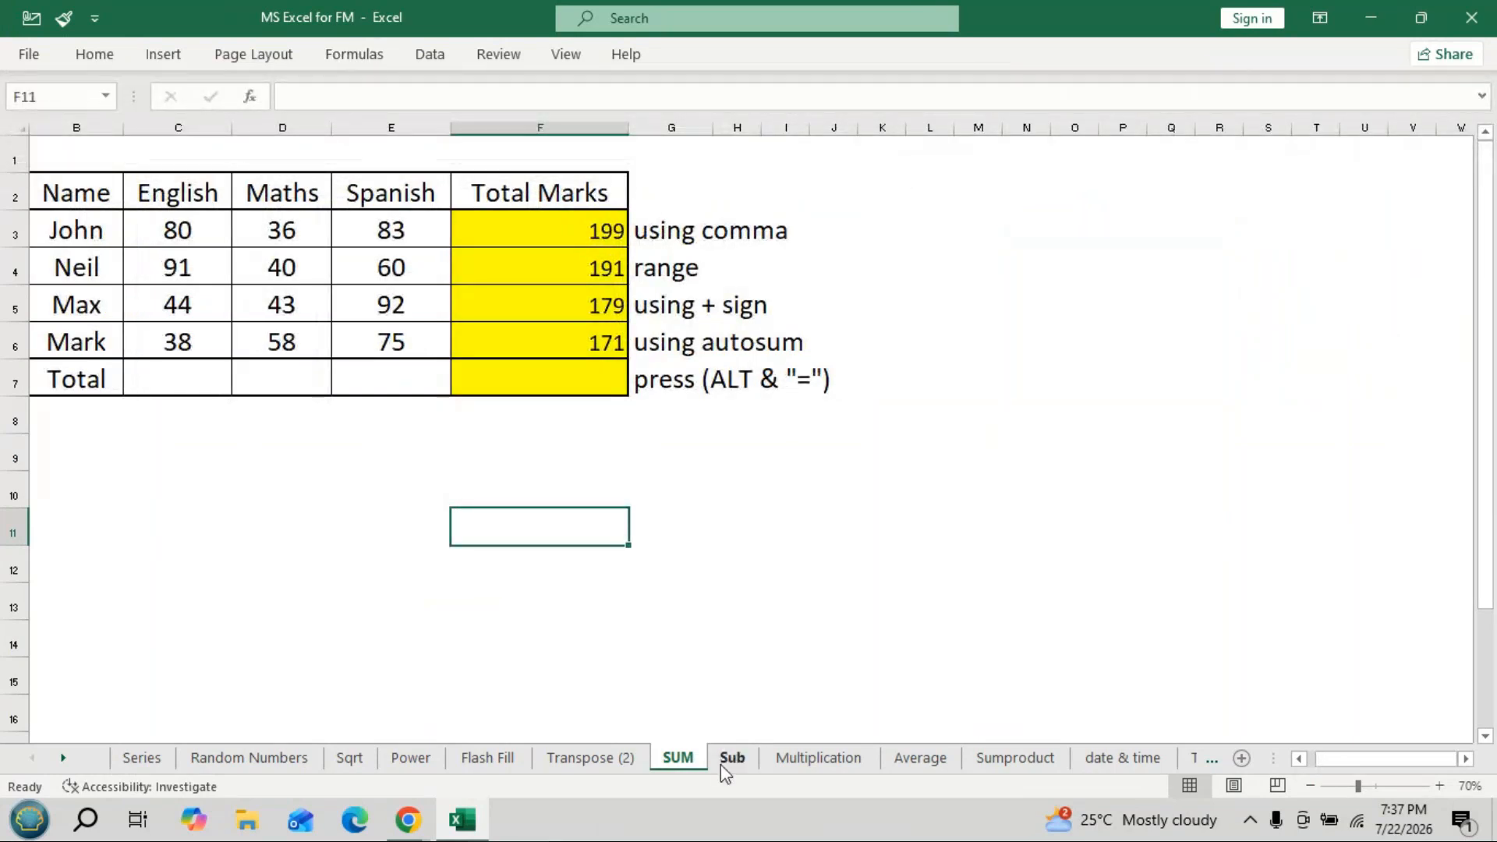
click(725, 763)
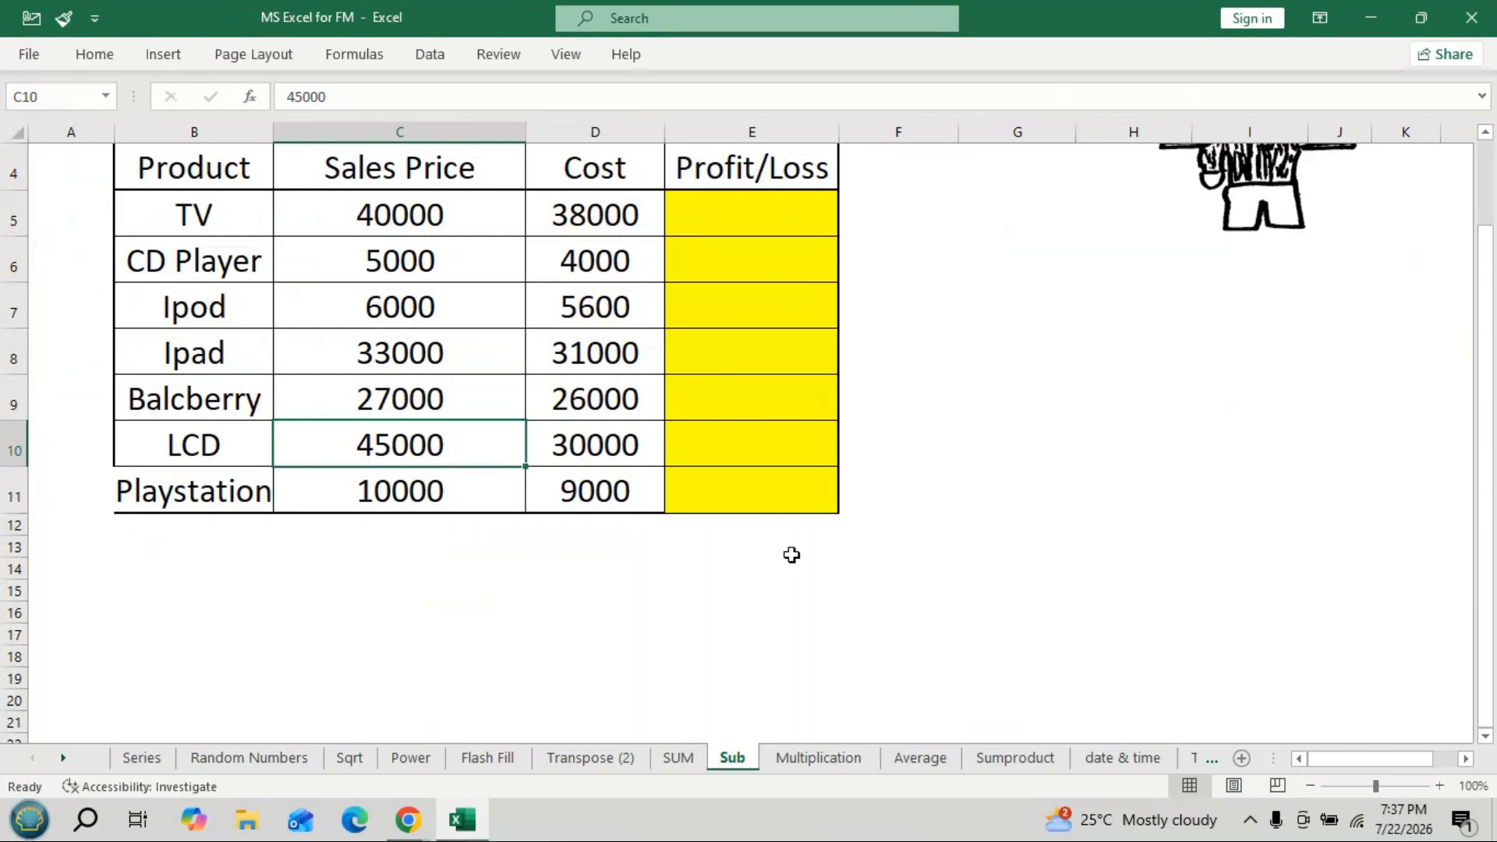
scroll(791, 554, up, 1)
click(756, 322)
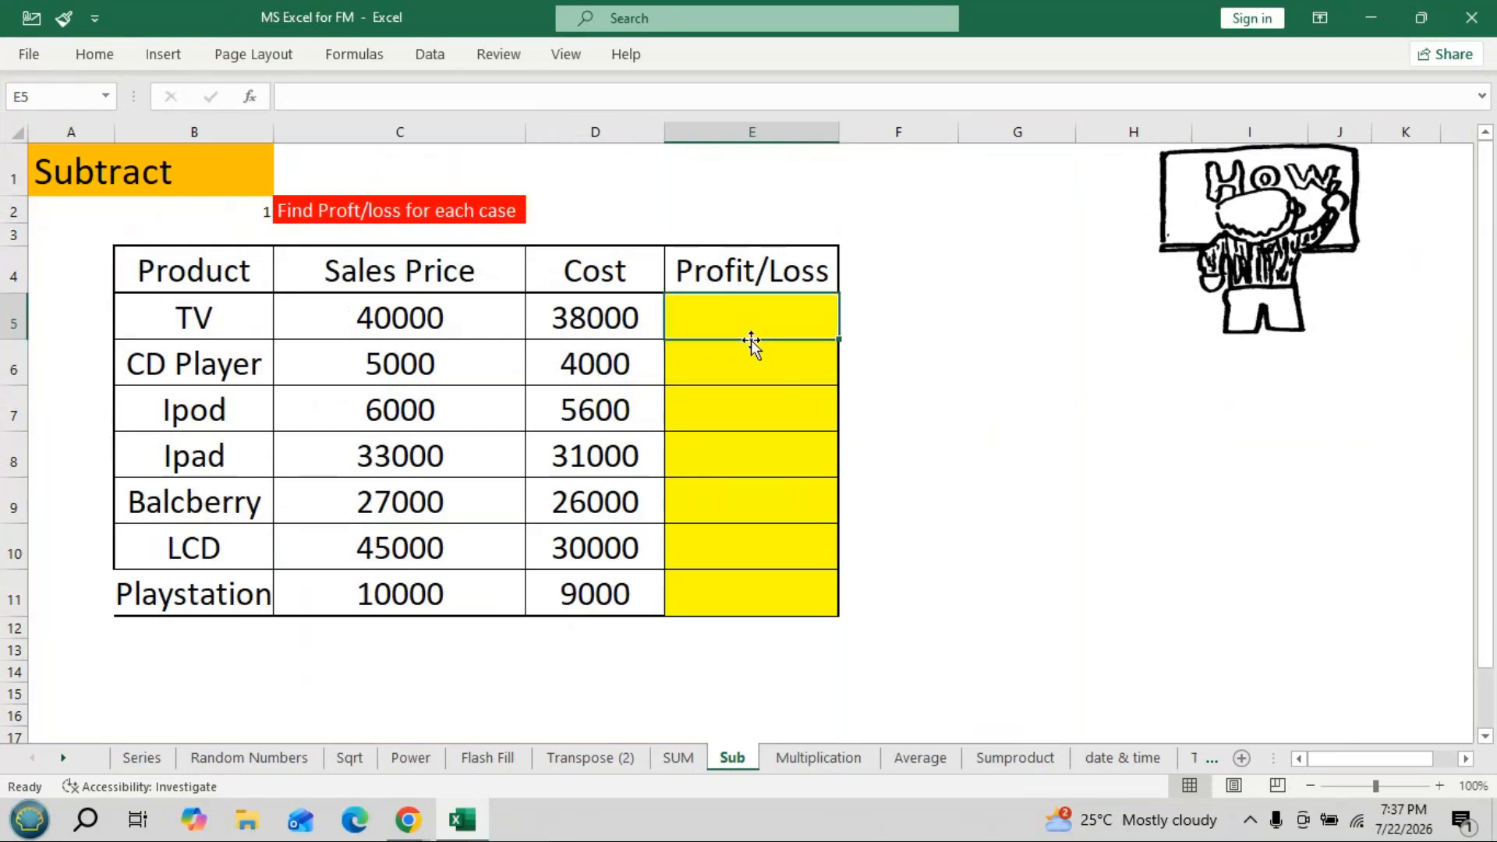
text(=)
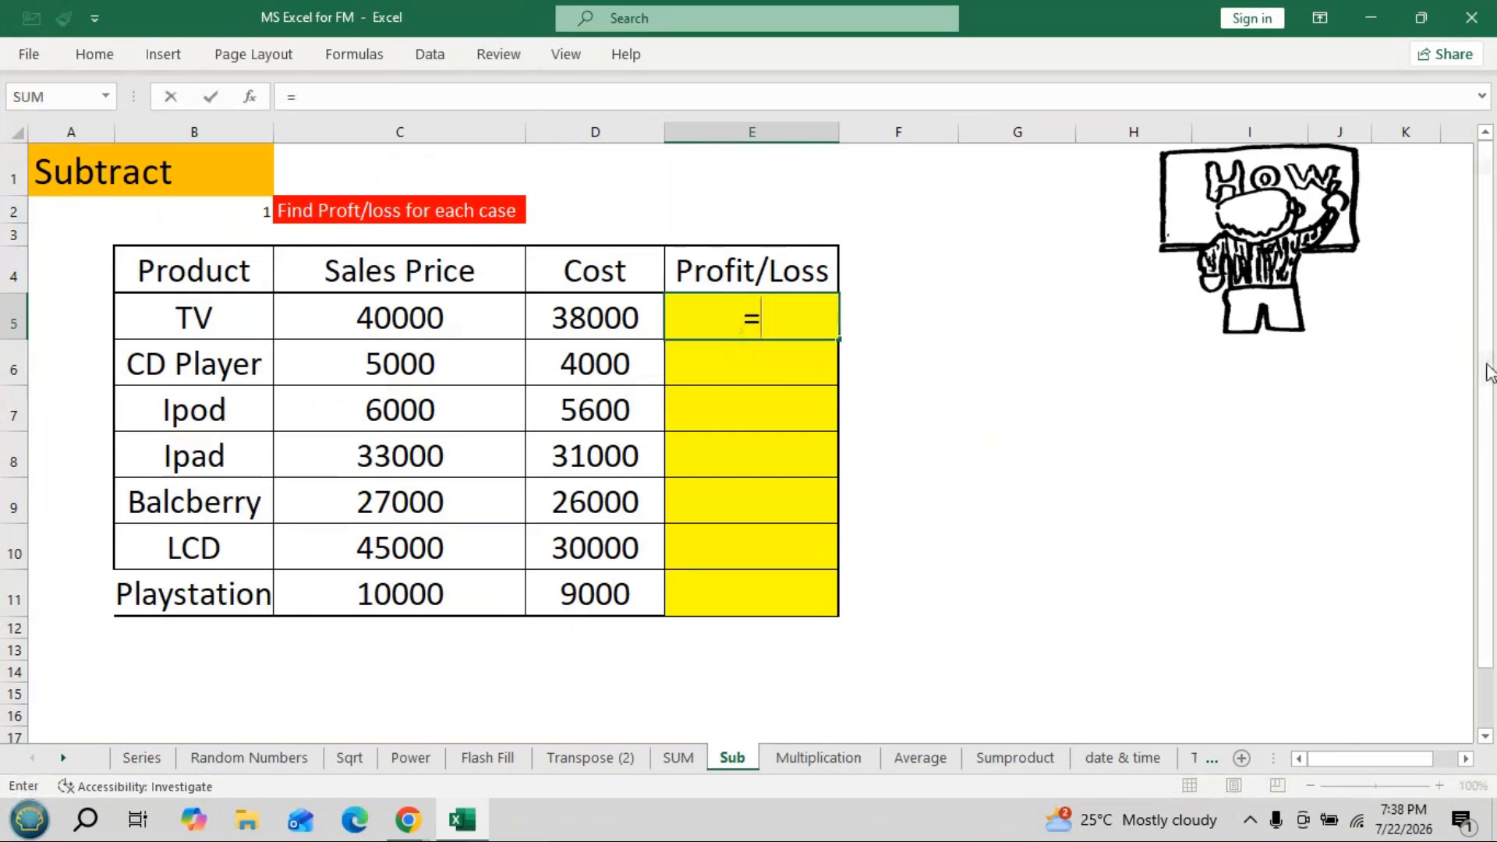
text(40000)
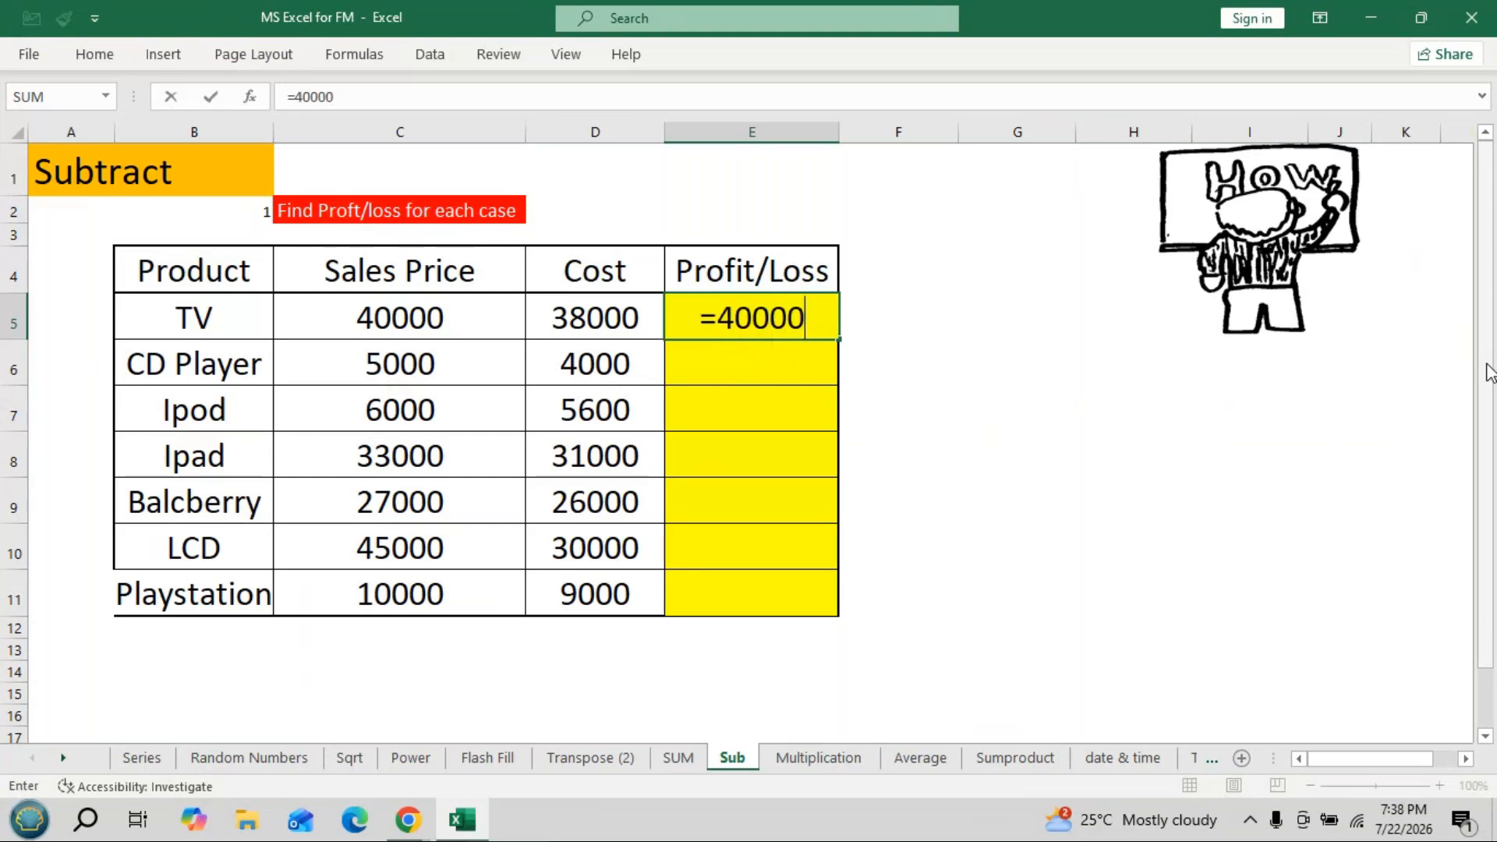
text(-38000)
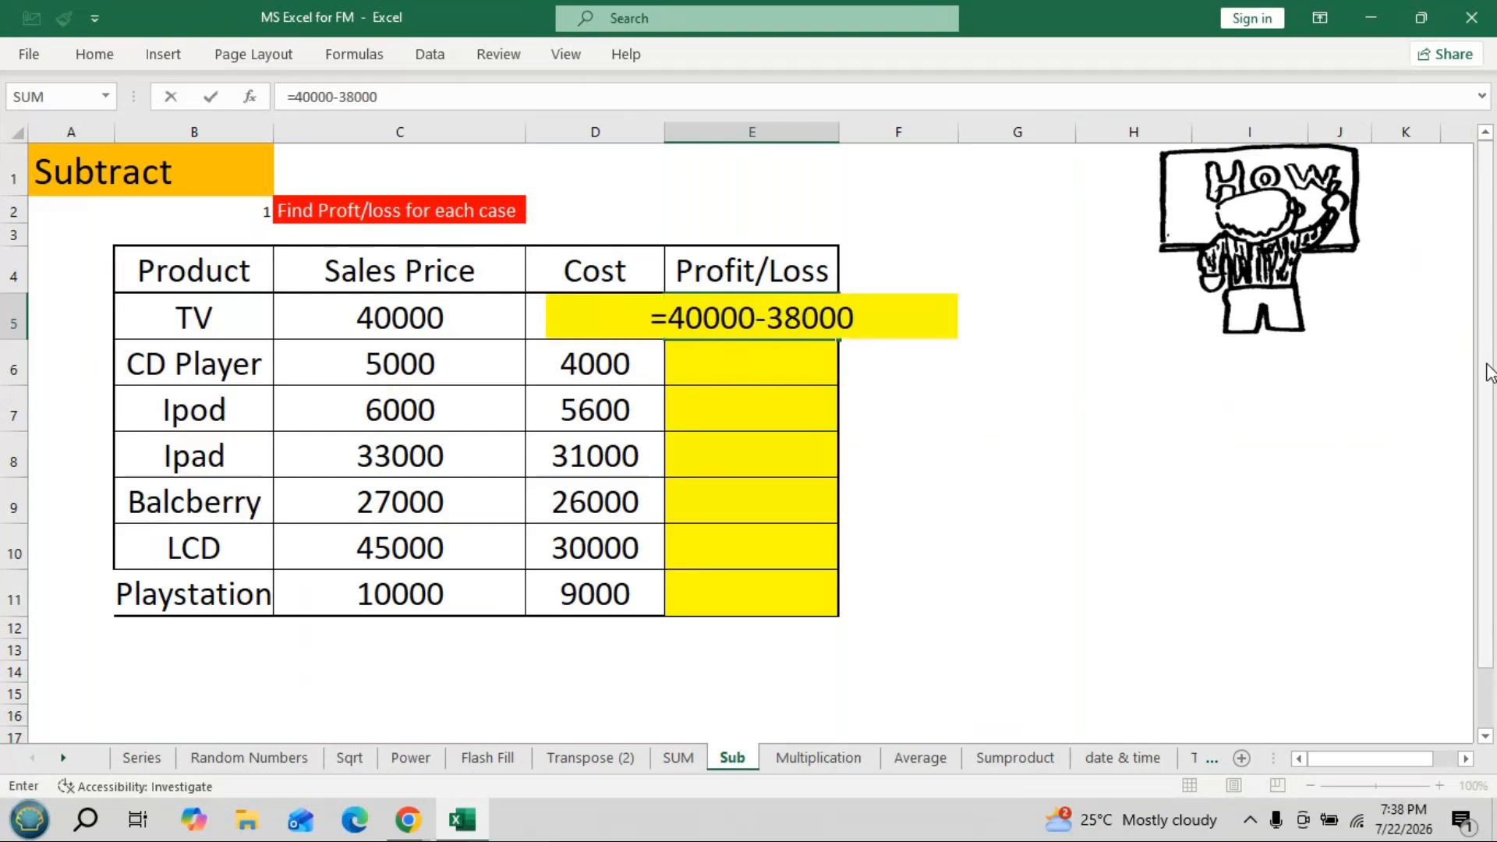
key(Return)
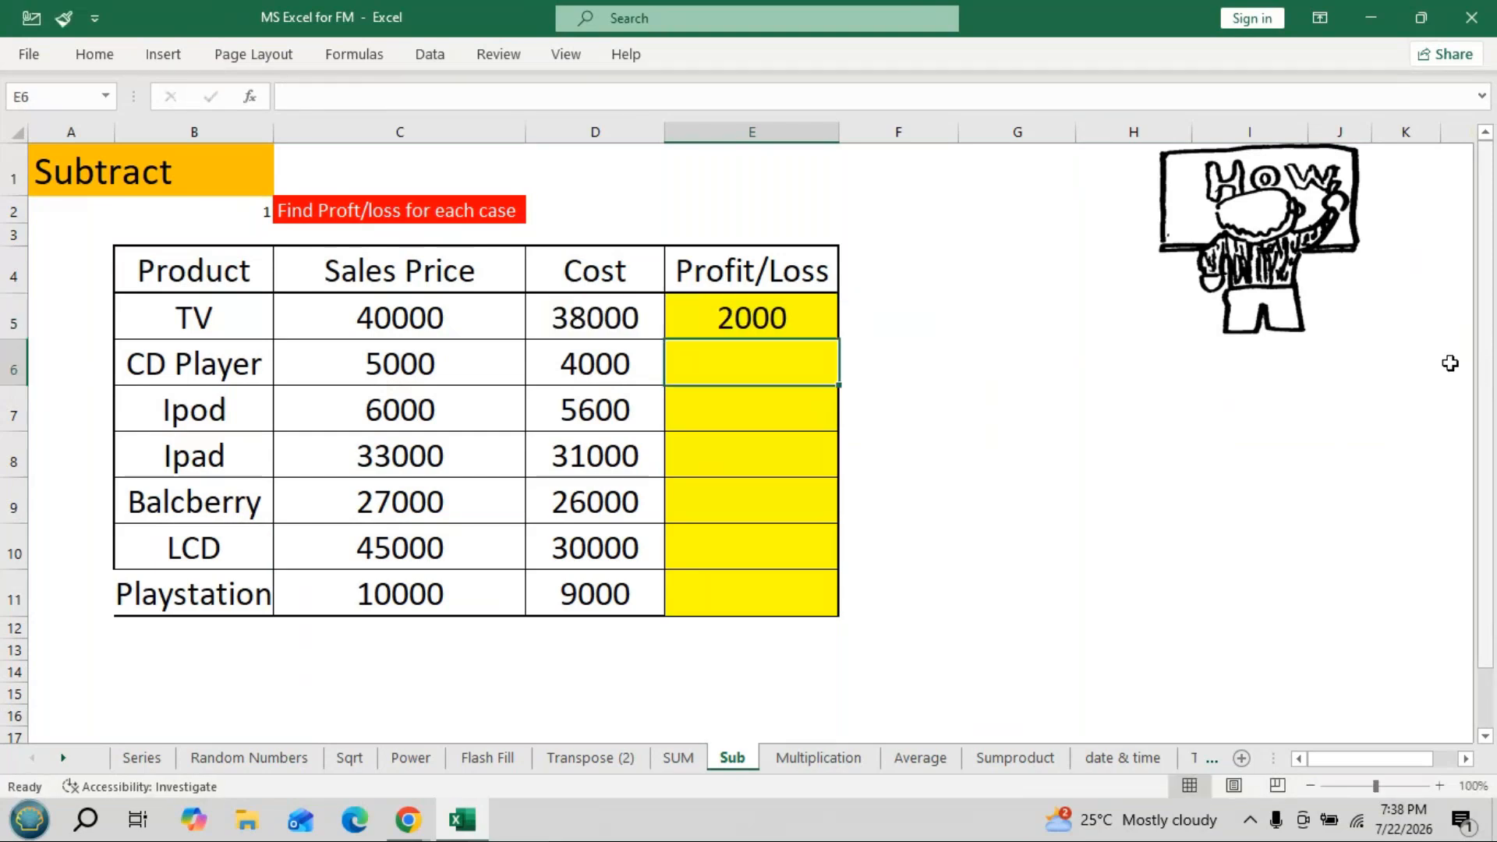
Widen the Profit/Loss column and calculate the CD Player's profit/loss in E6 with =C6-D6.
drag(834, 134, 917, 134)
text(=)
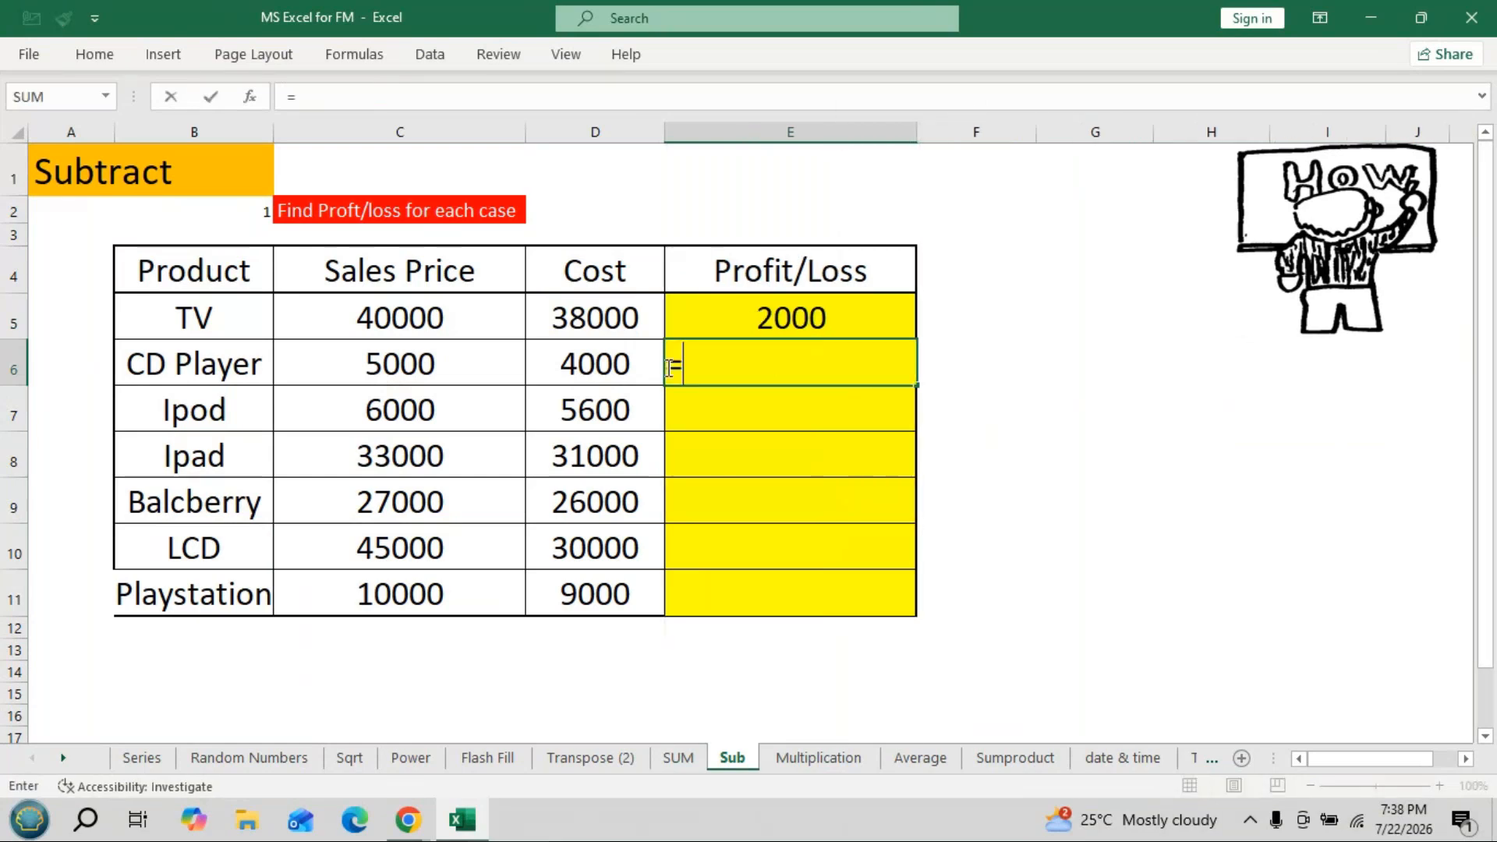
click(440, 364)
text(-)
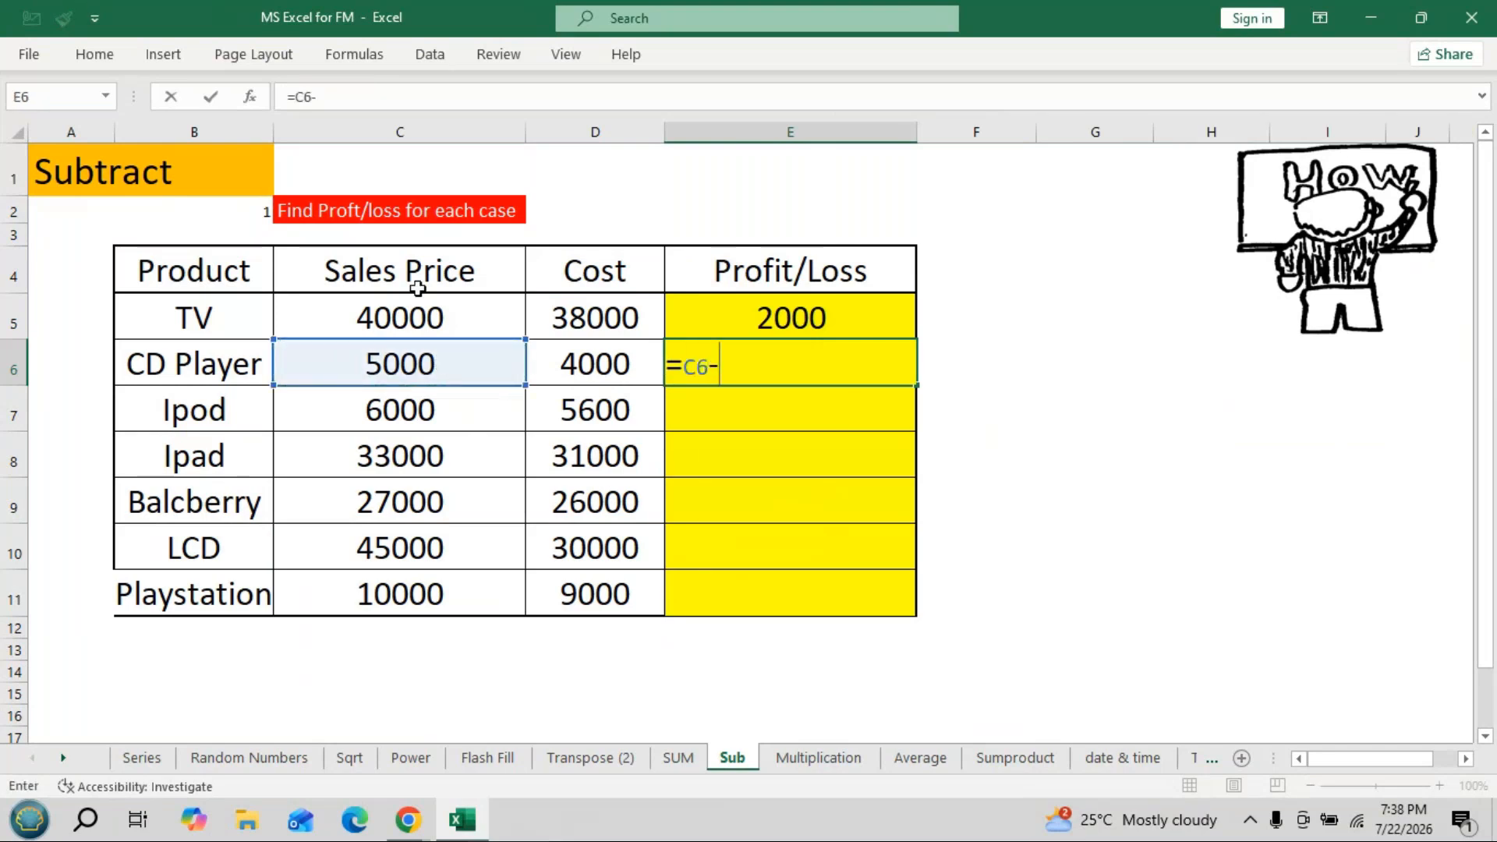
click(558, 359)
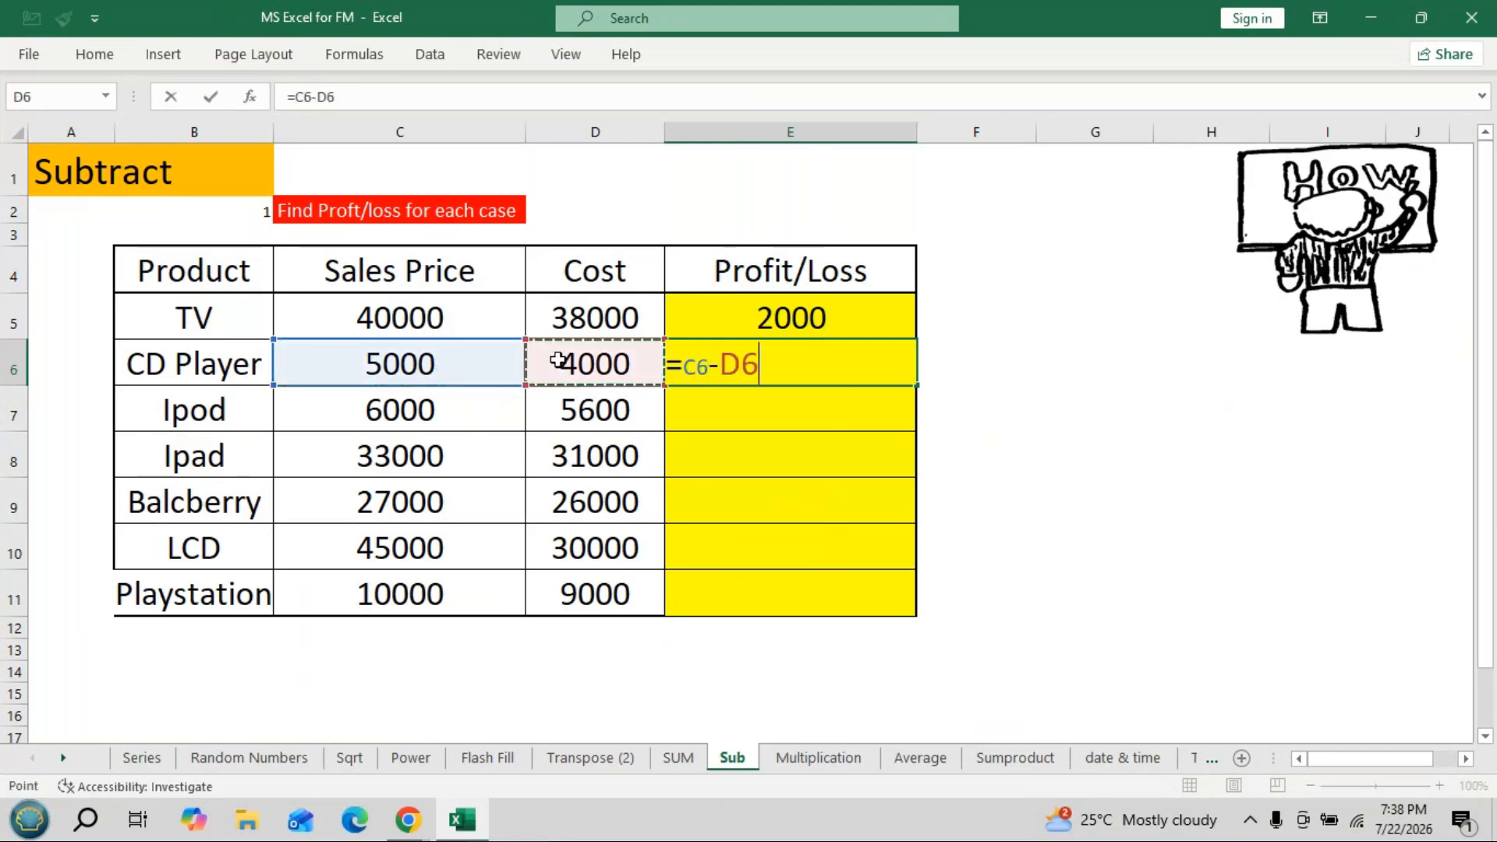
key(Return)
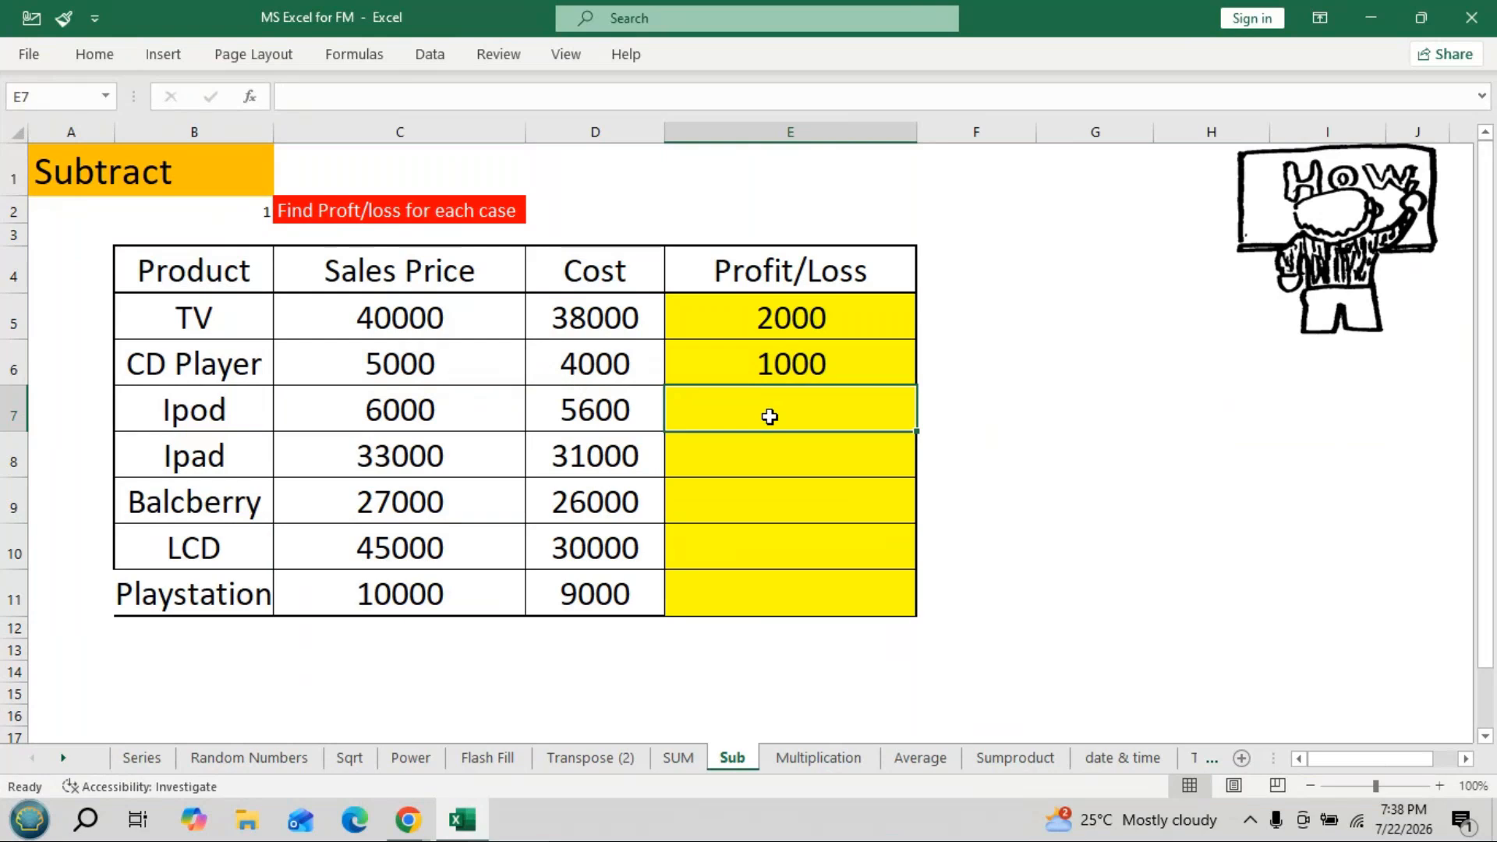
Calculate the Ipod's profit/loss in E7 with the formula =SUM(C7-D7).
text(=sum)
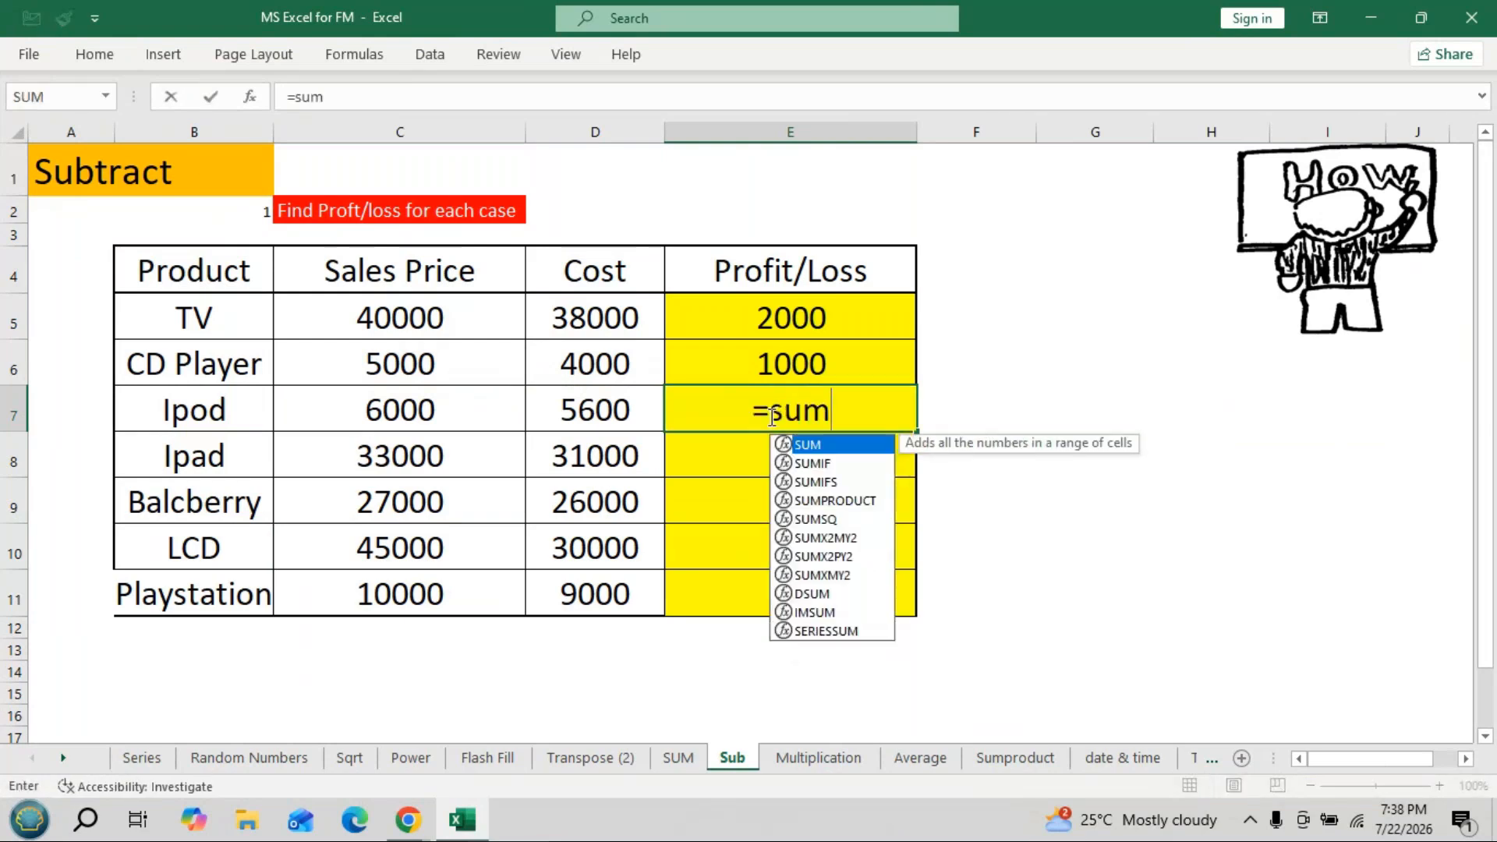
key(Tab)
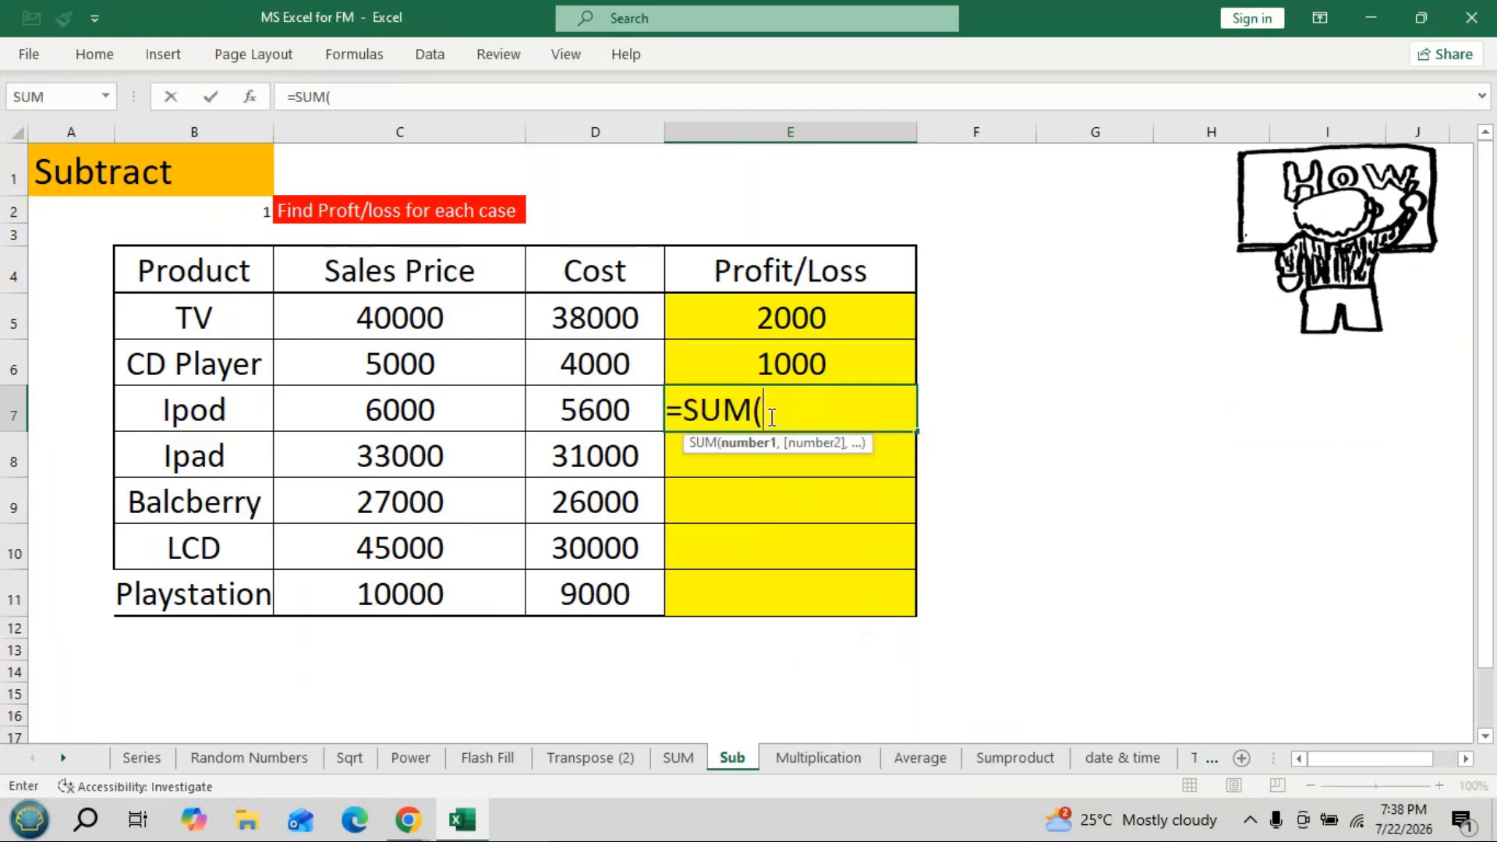
click(393, 421)
text(-)
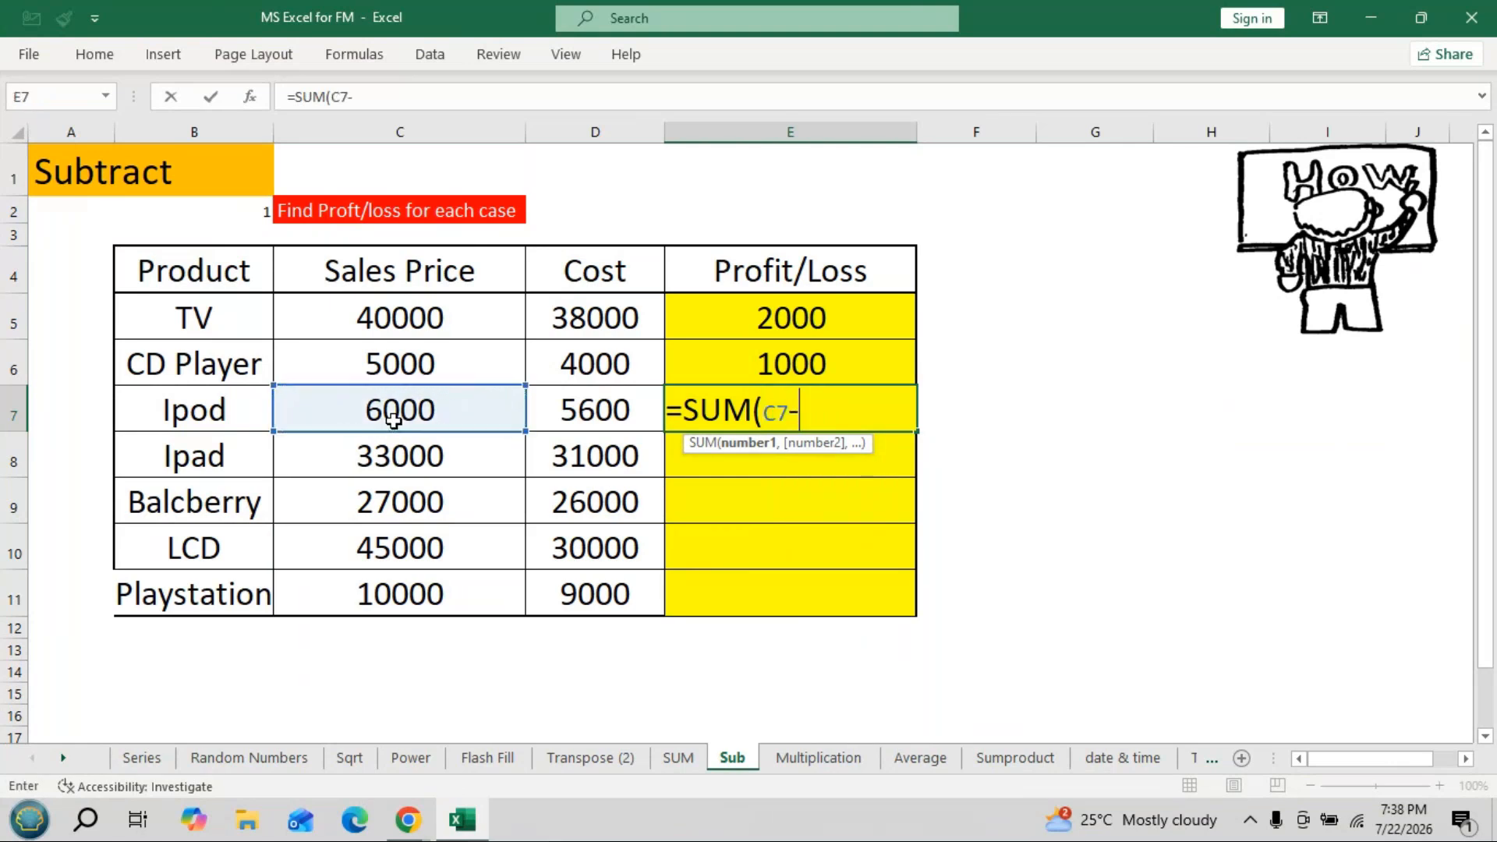
click(553, 420)
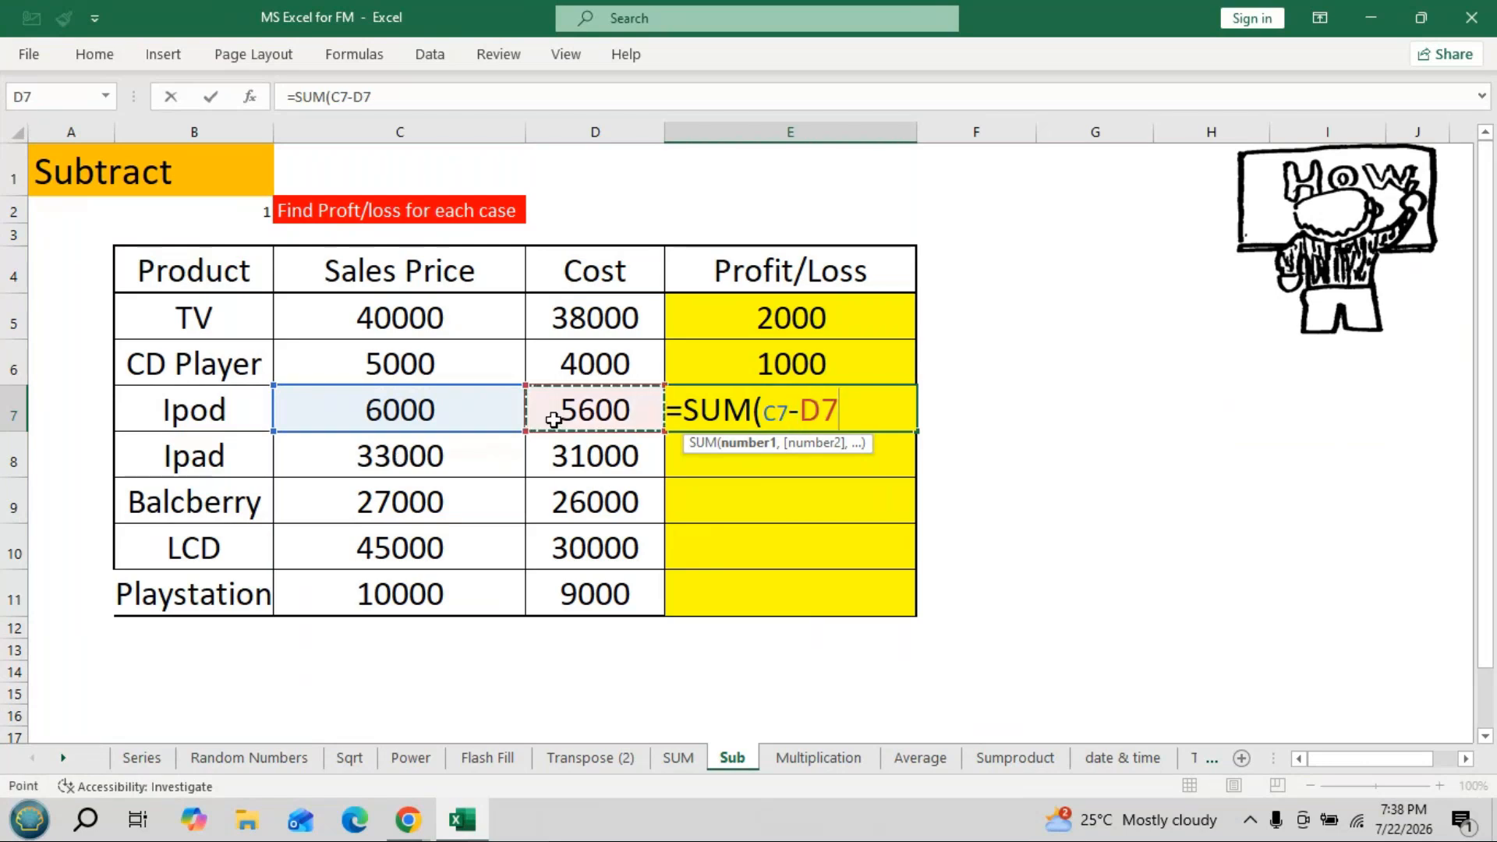
text())
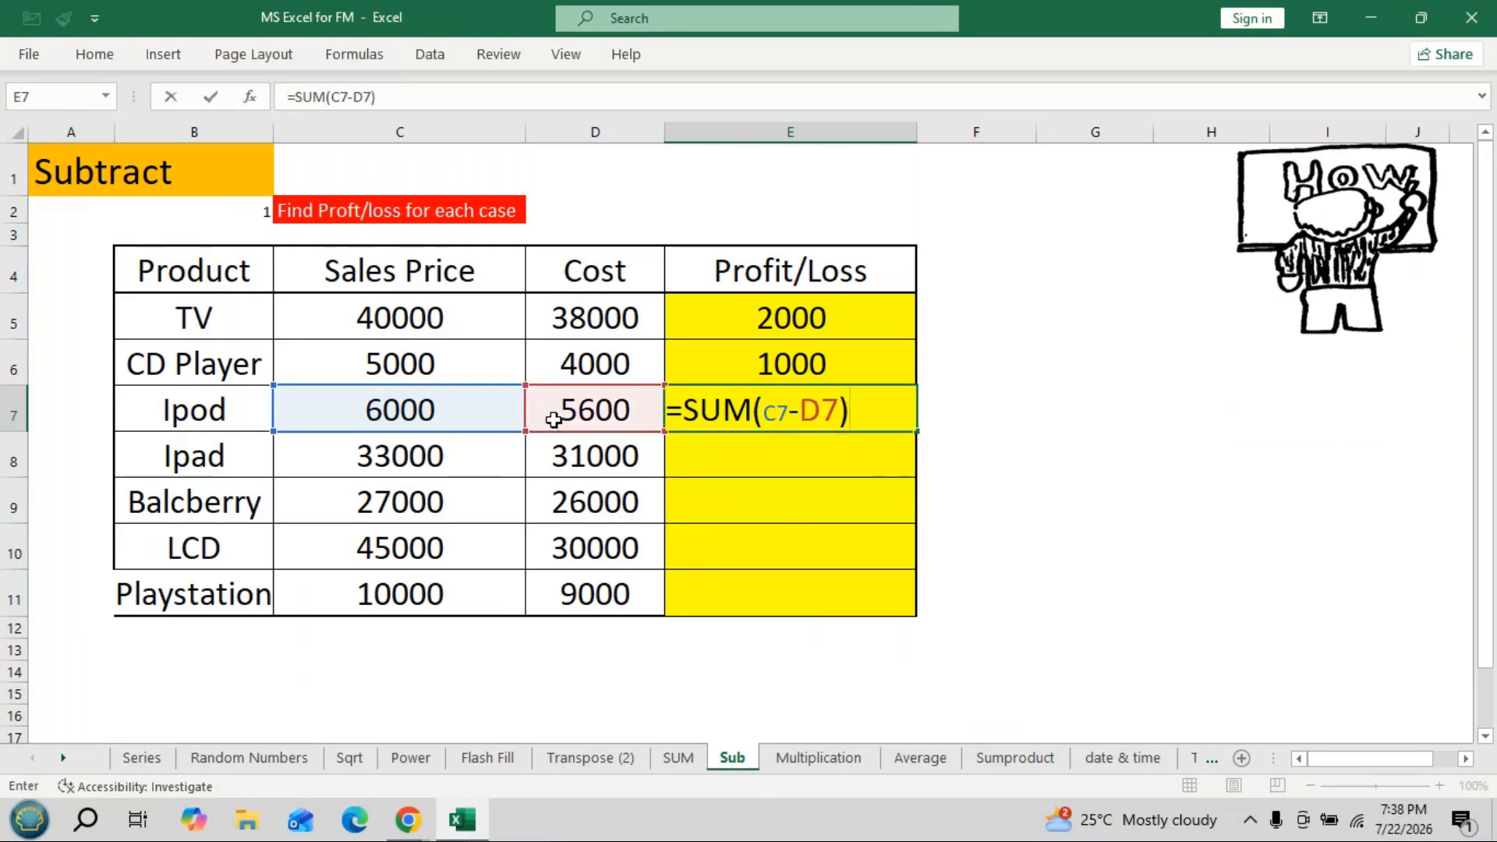
key(Return)
Display the formulas instead of the calculated values on the Sub sheet.
click(736, 408)
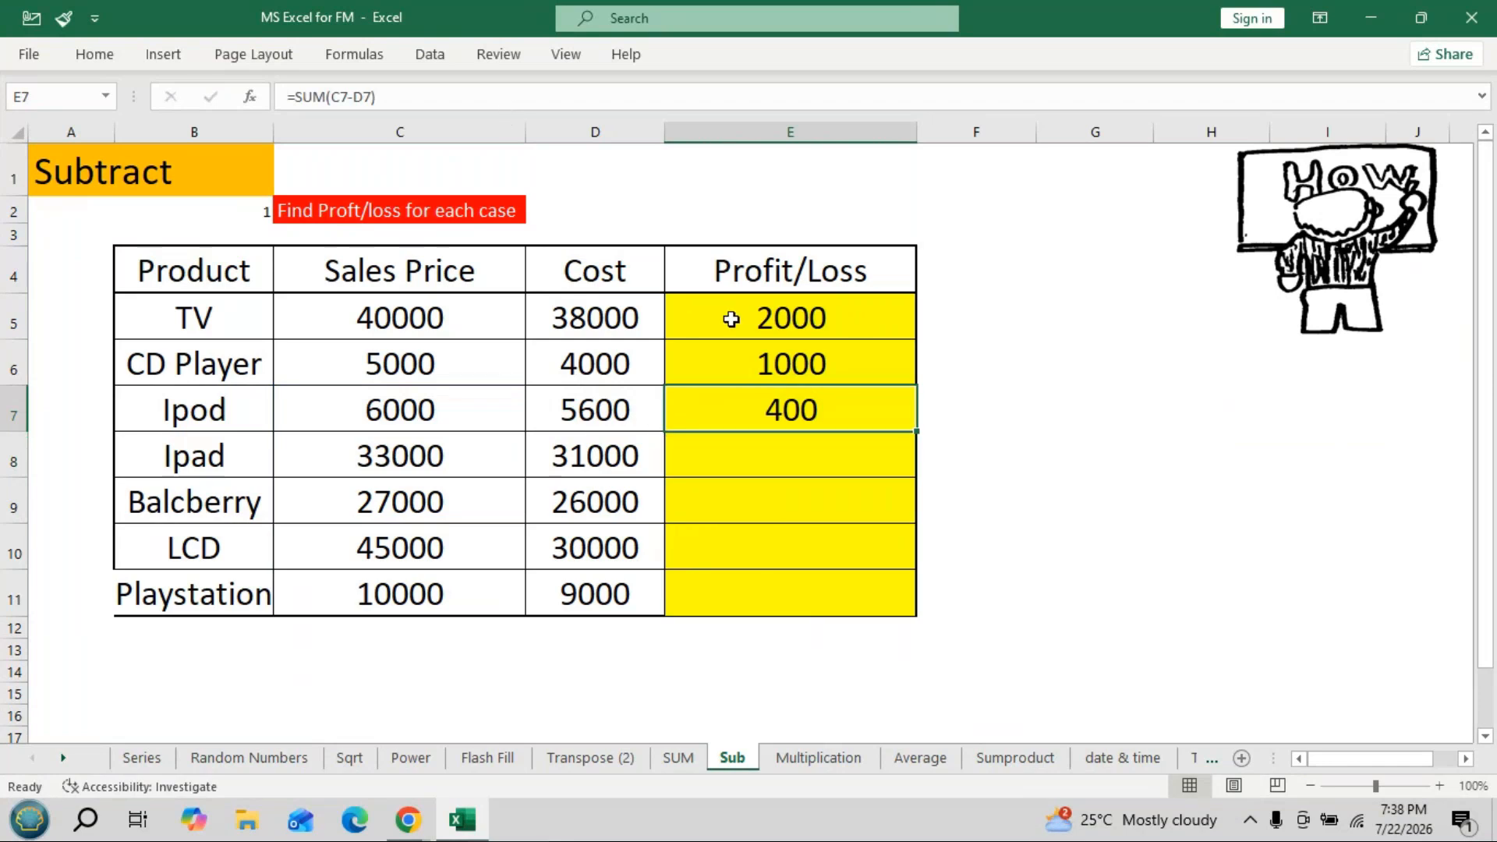
click(365, 62)
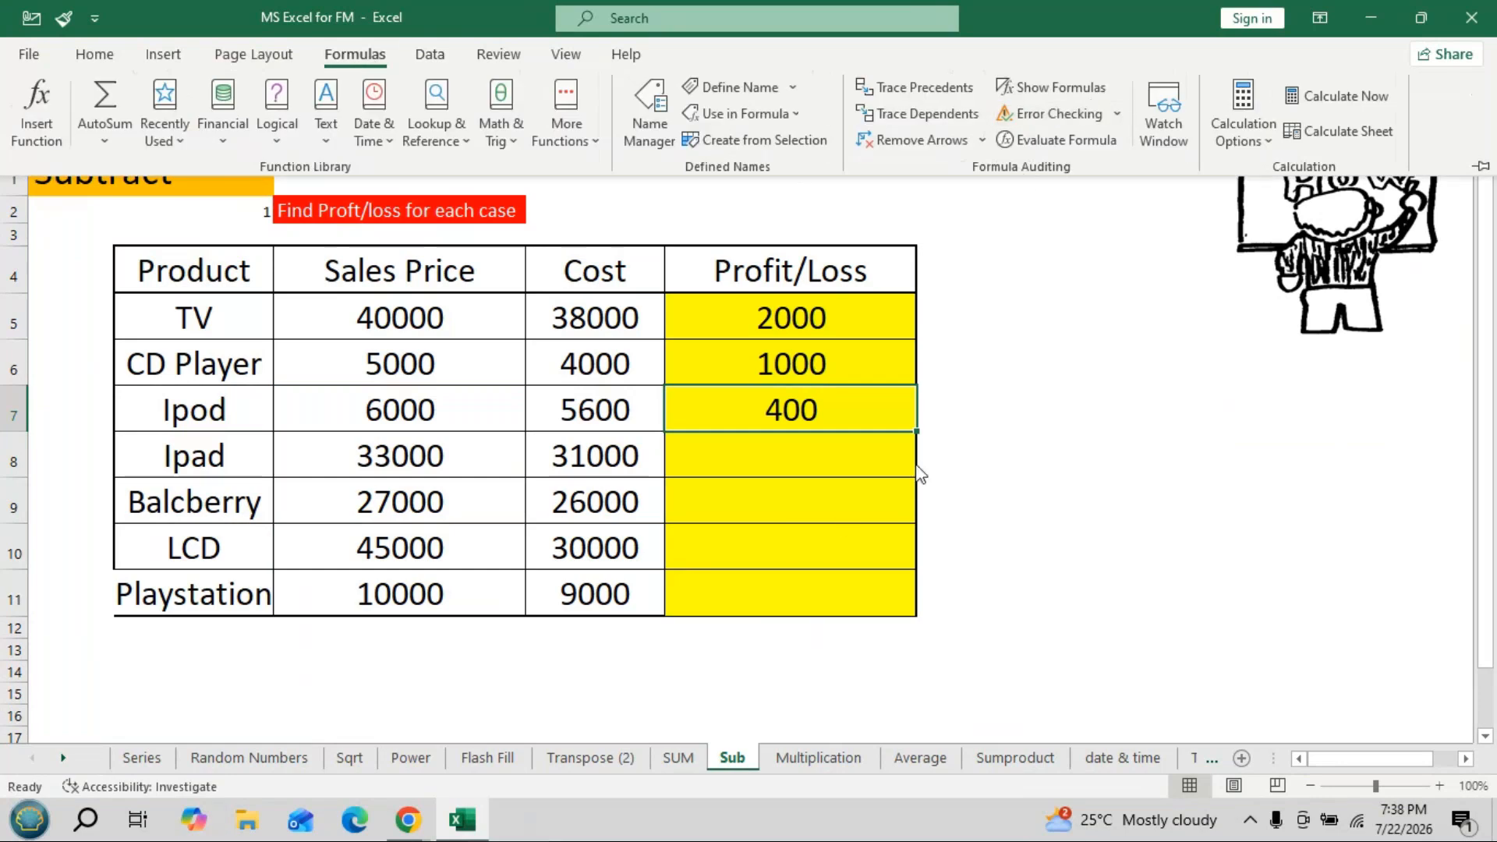
click(1062, 93)
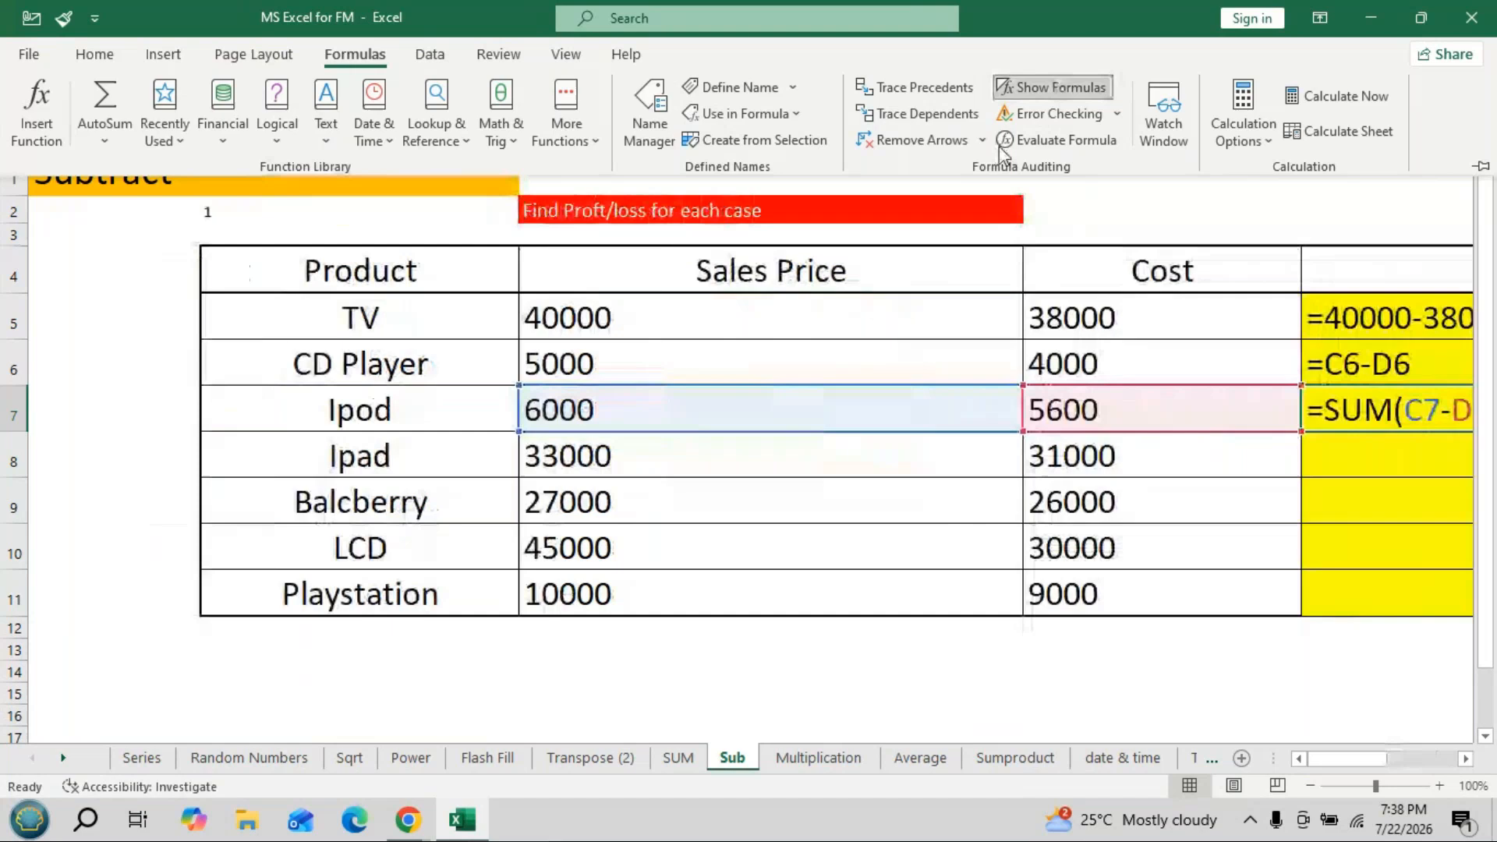
Set the ribbon to show its tabs and commands all the time.
click(1483, 166)
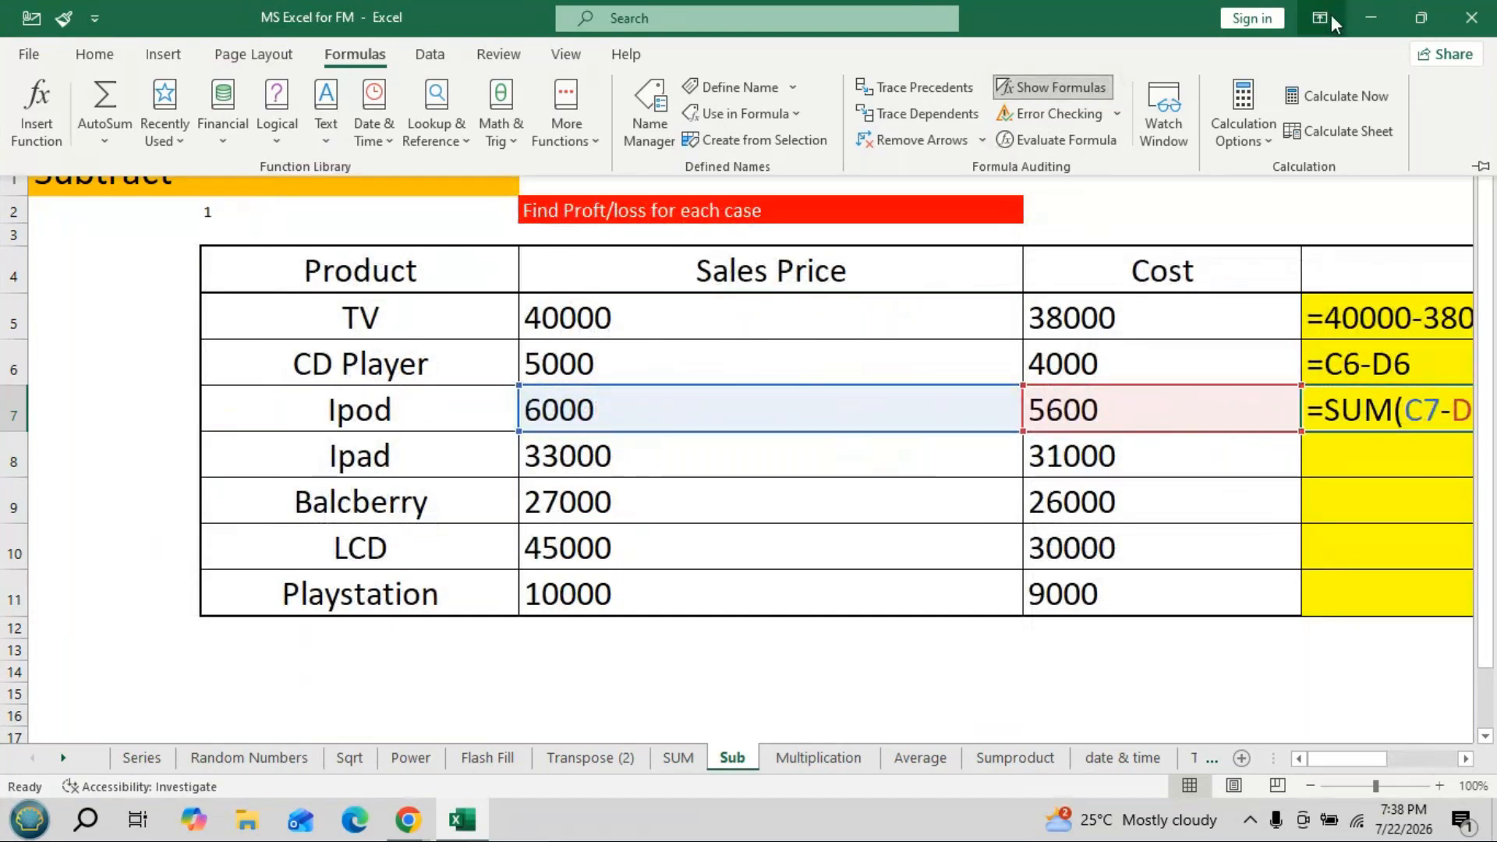
click(1326, 16)
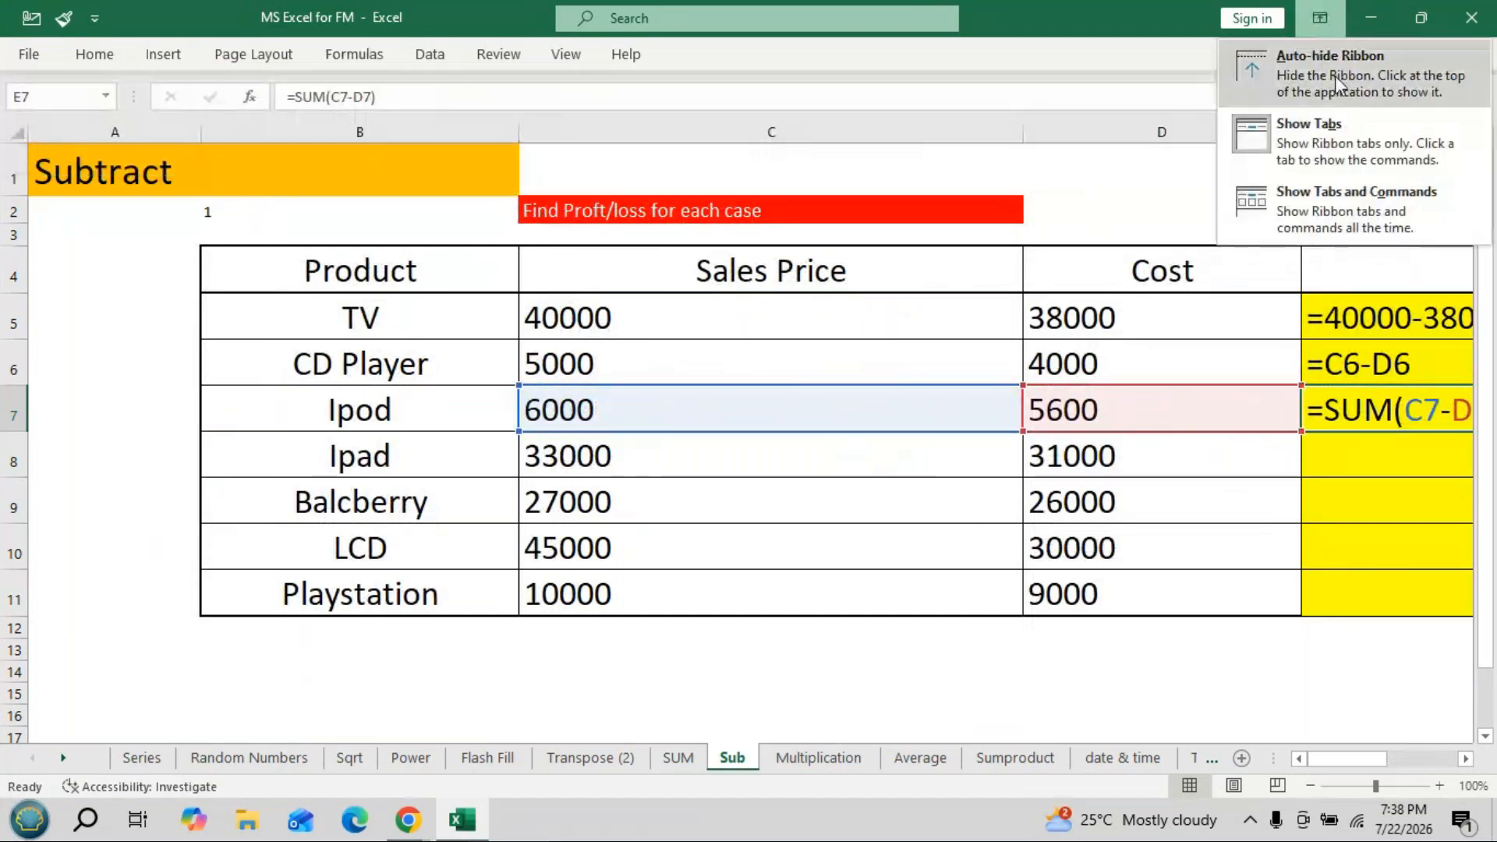
click(1370, 219)
Narrow the Product, Sales Price, Cost and Profit/Loss columns so the whole table with its formulas fits in the window.
drag(1023, 239, 859, 262)
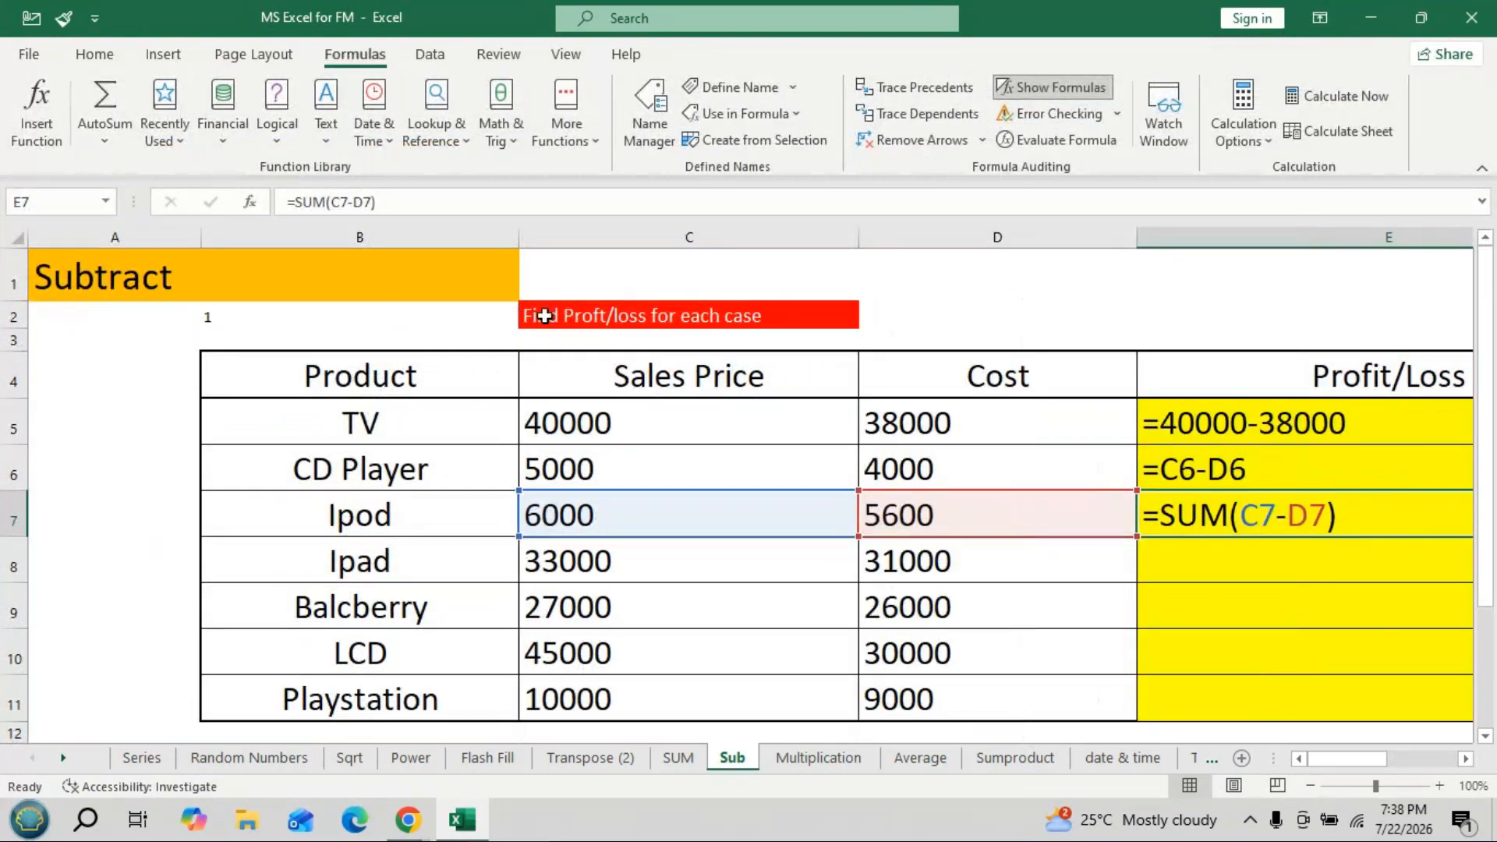
drag(856, 238, 797, 237)
drag(1076, 238, 1016, 238)
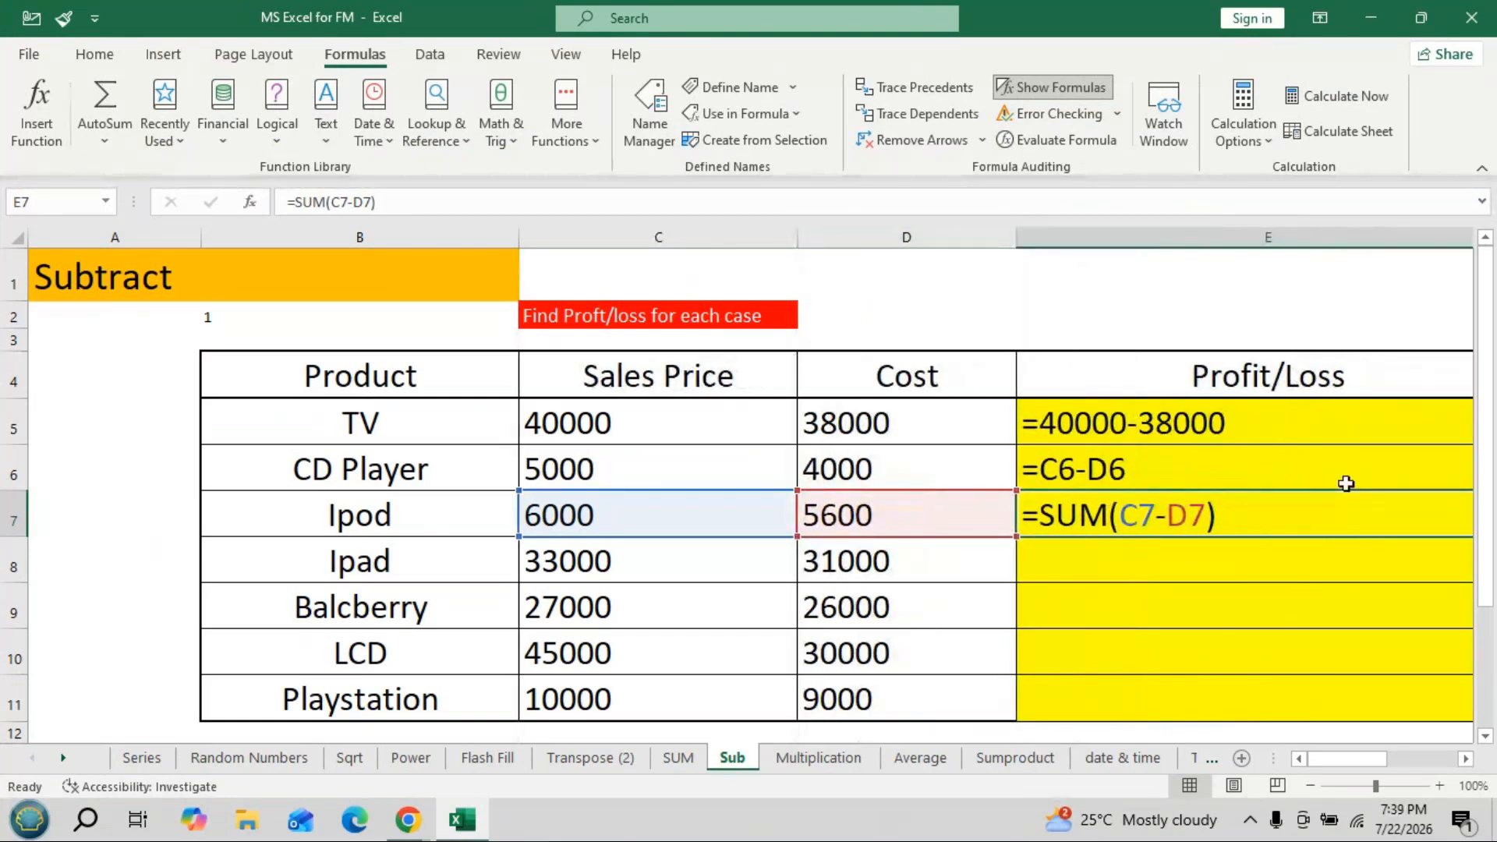
drag(515, 239, 475, 239)
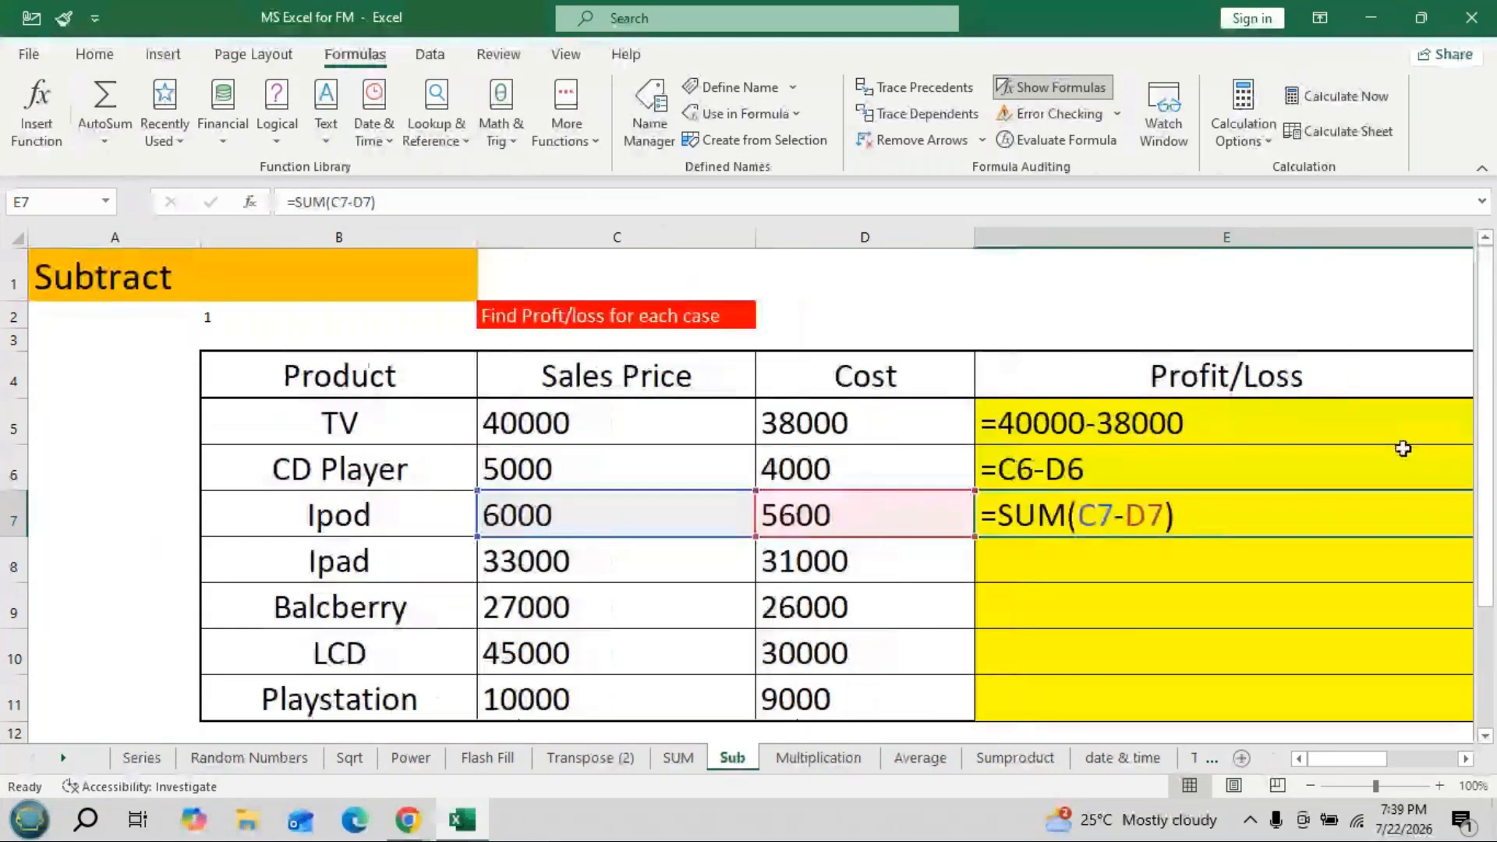
click(1466, 763)
drag(1305, 238, 1159, 261)
drag(1363, 760, 1347, 762)
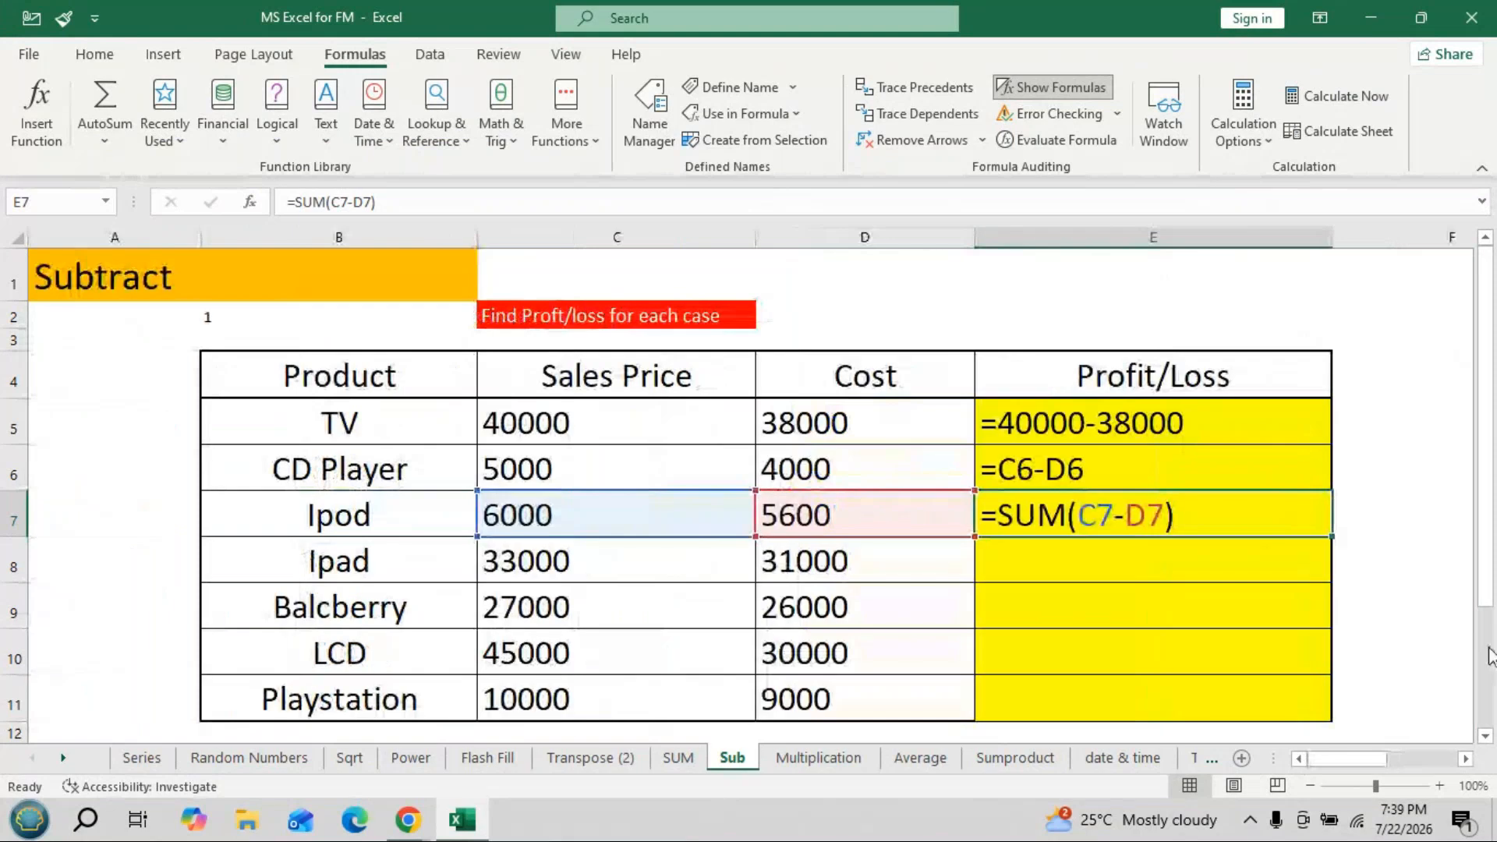
Turn off the formula display on the Sub sheet so the cells show their calculated values.
scroll(1081, 479, down, 1)
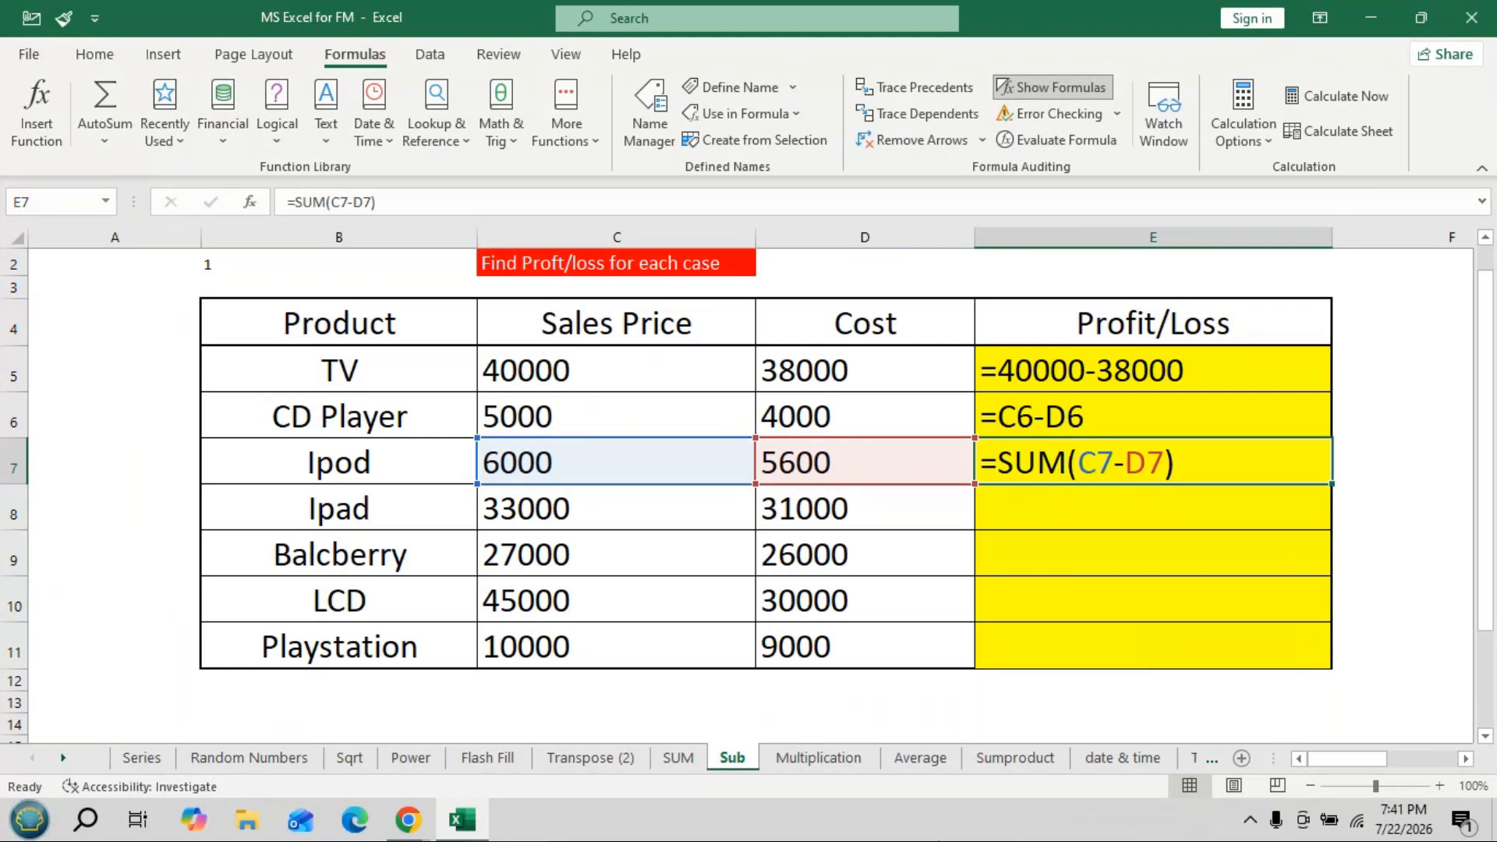
click(1054, 91)
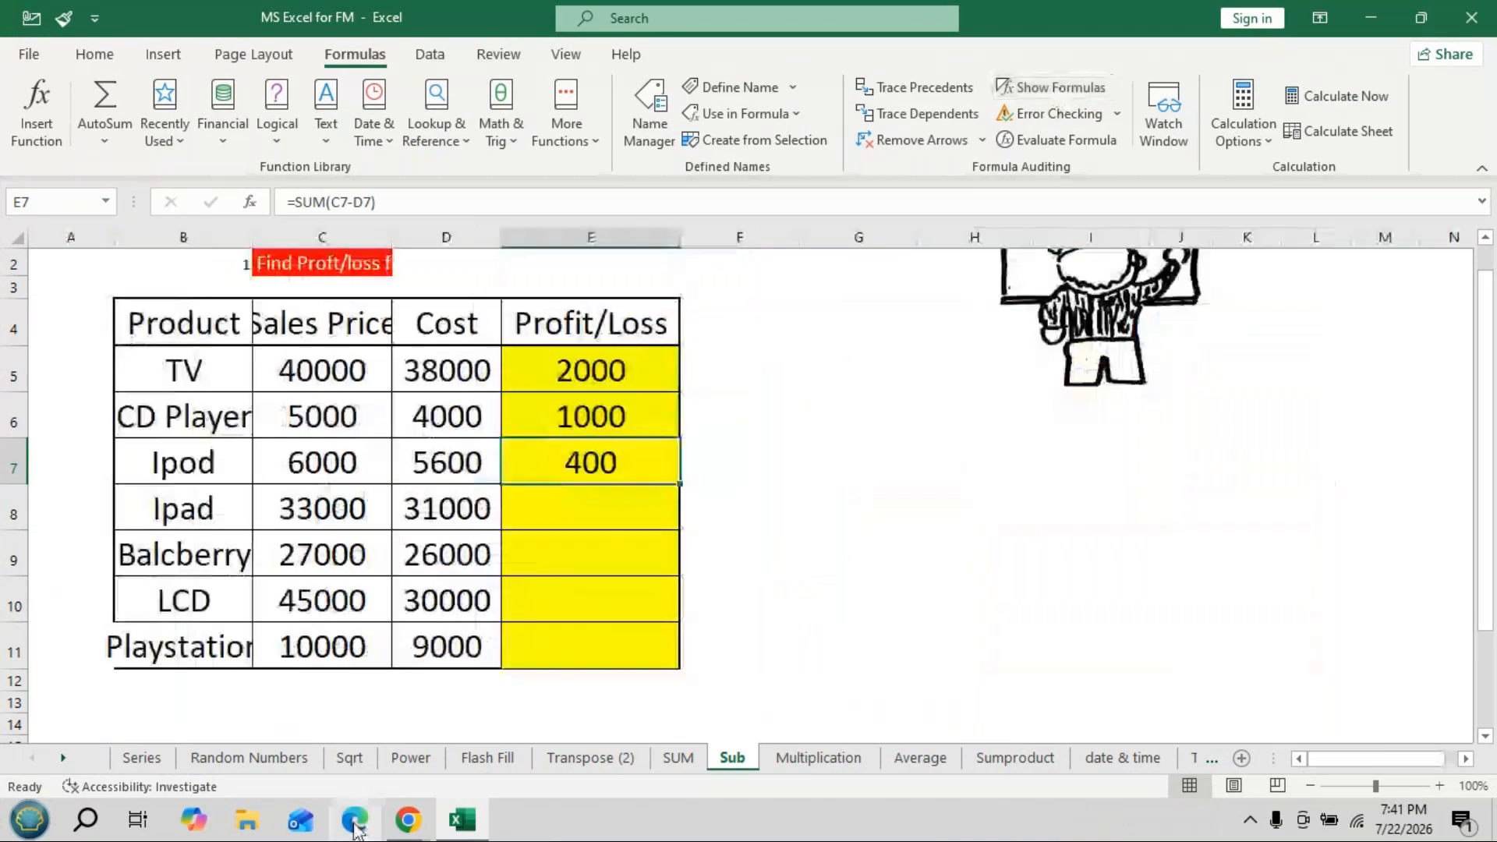
On the Multiplication sheet, calculate the TV's value in I4 with the formula =40000*200.
click(811, 759)
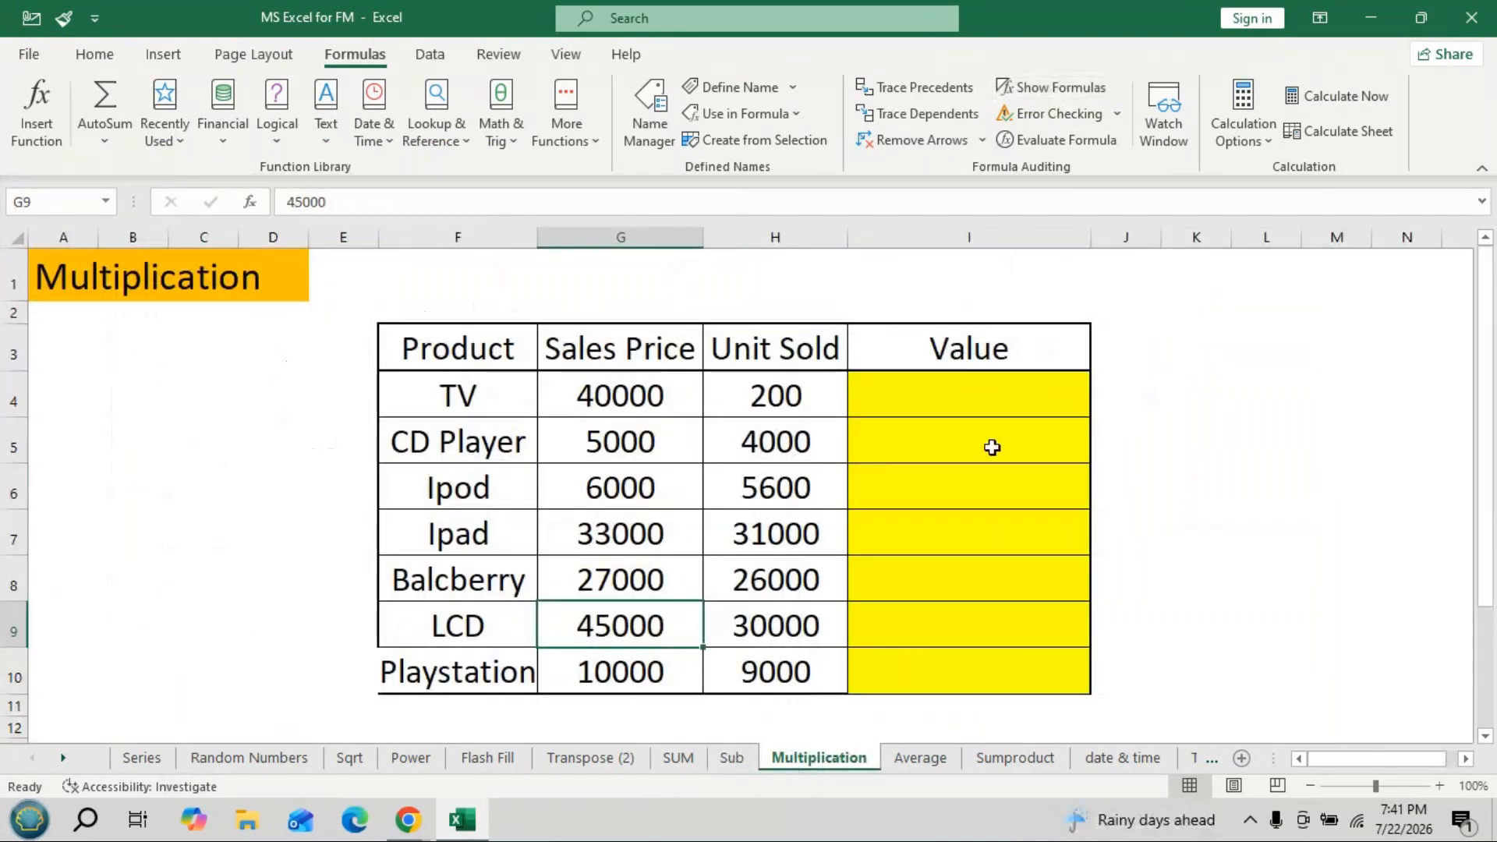
click(978, 404)
text(=)
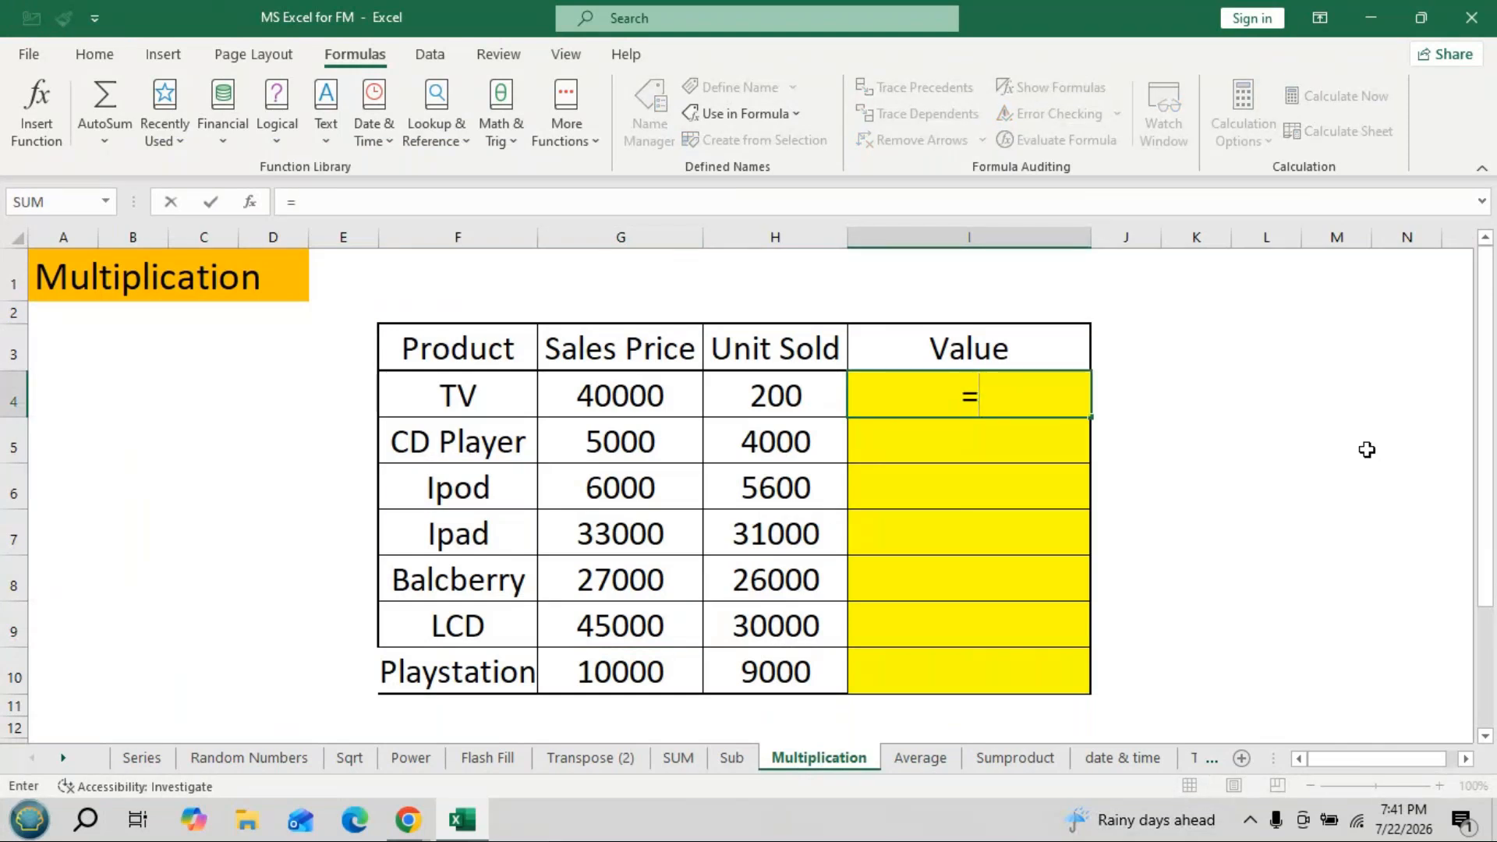
text(40000)
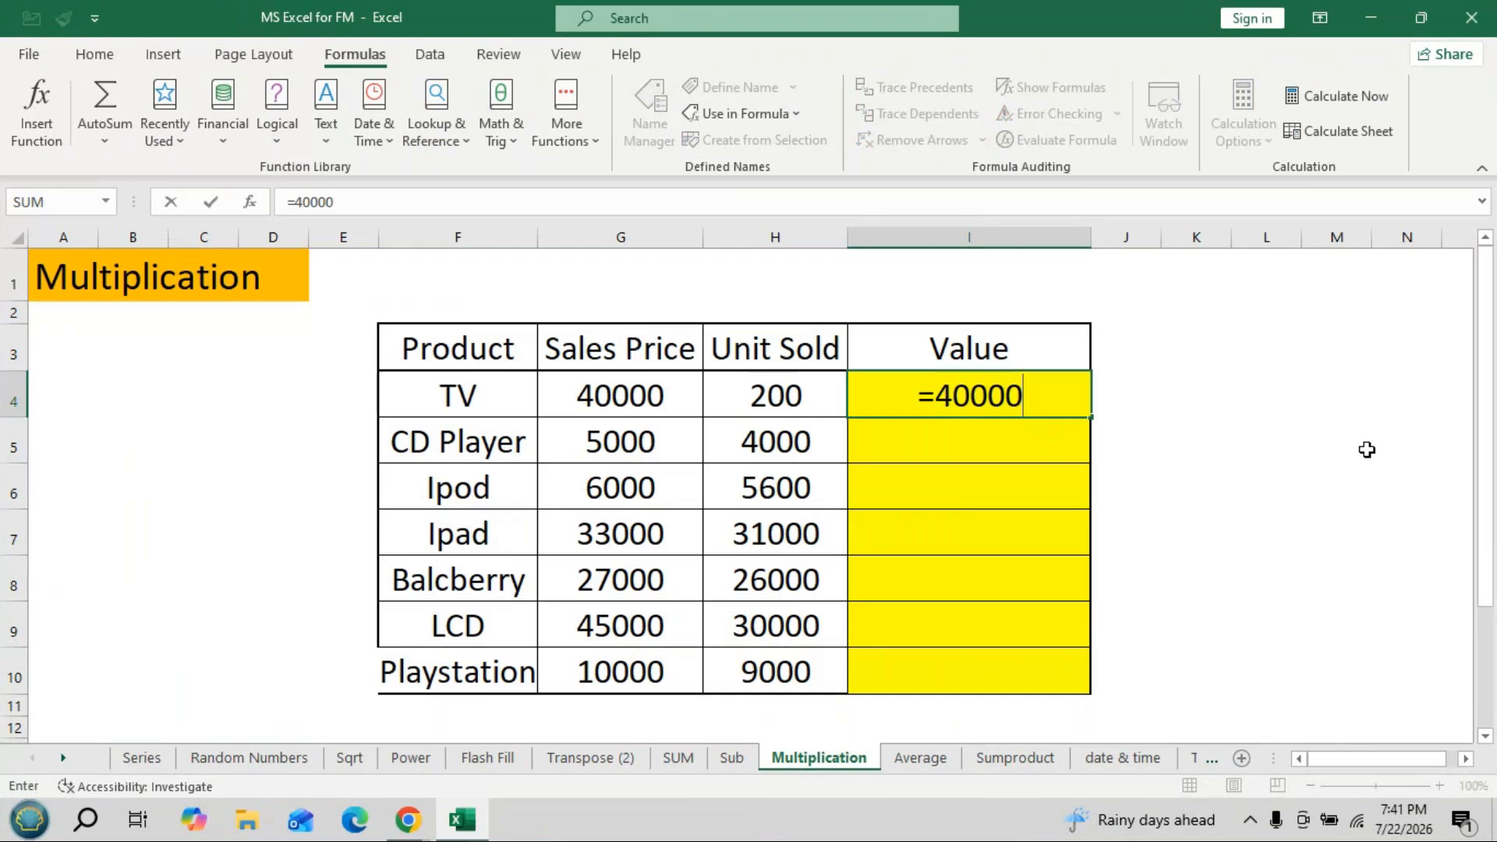
text(*200)
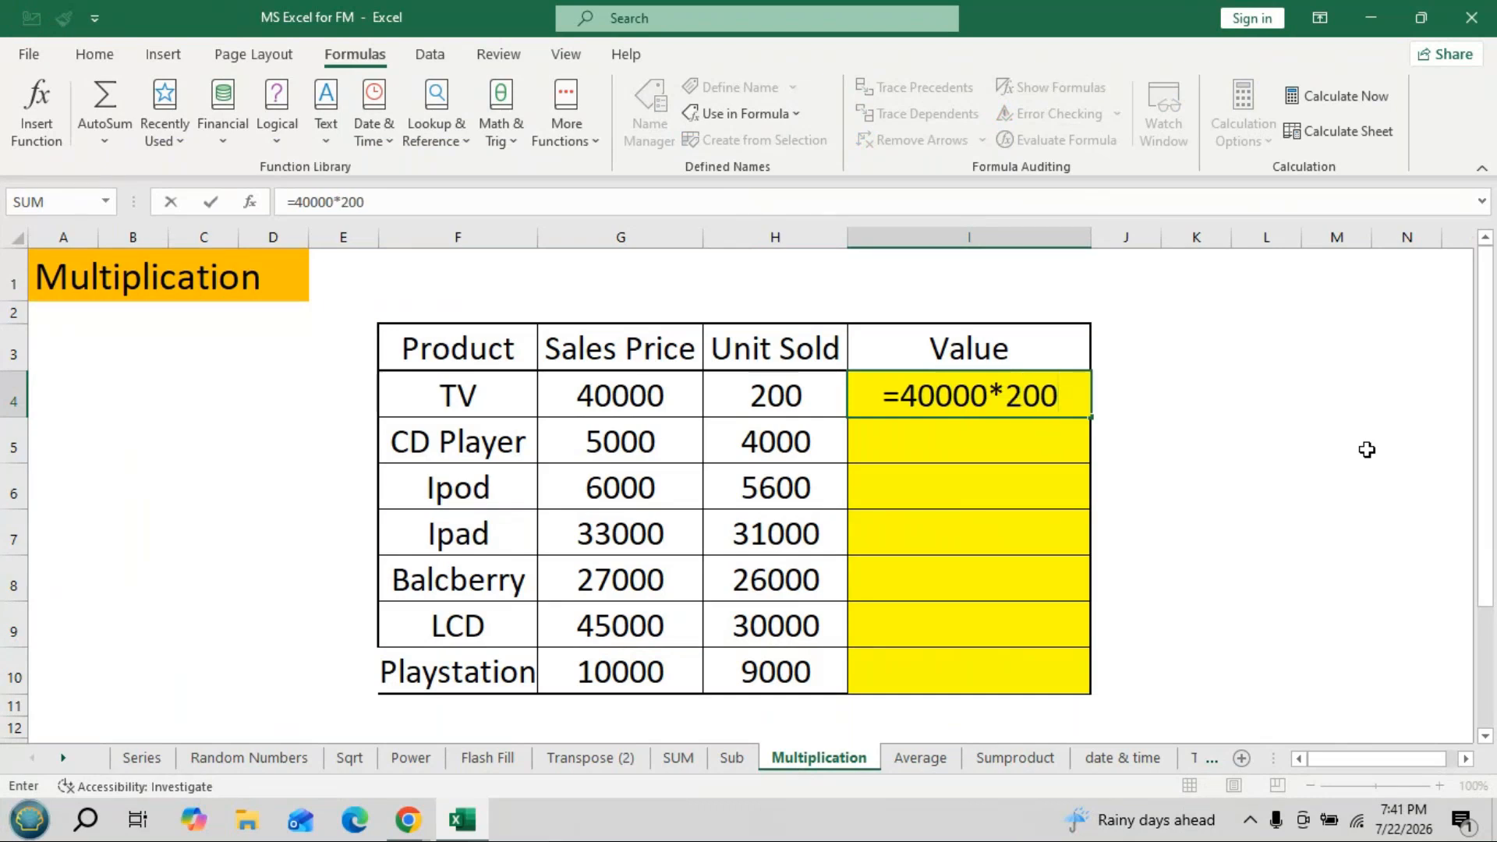
key(Return)
Calculate the CD Player's value in I5 with the cell-reference formula =G5*H5.
text(=)
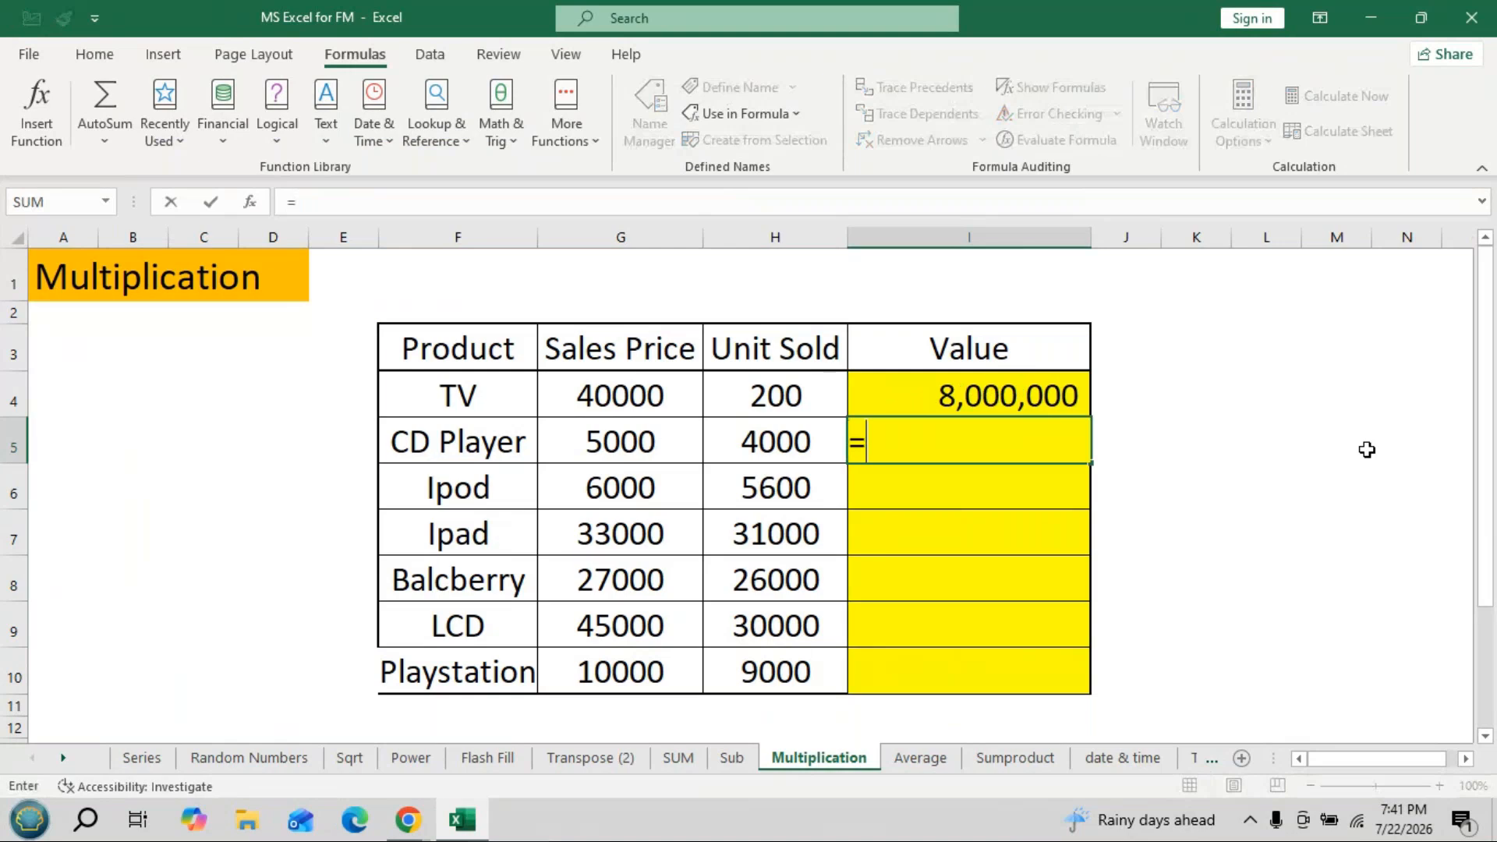
click(619, 451)
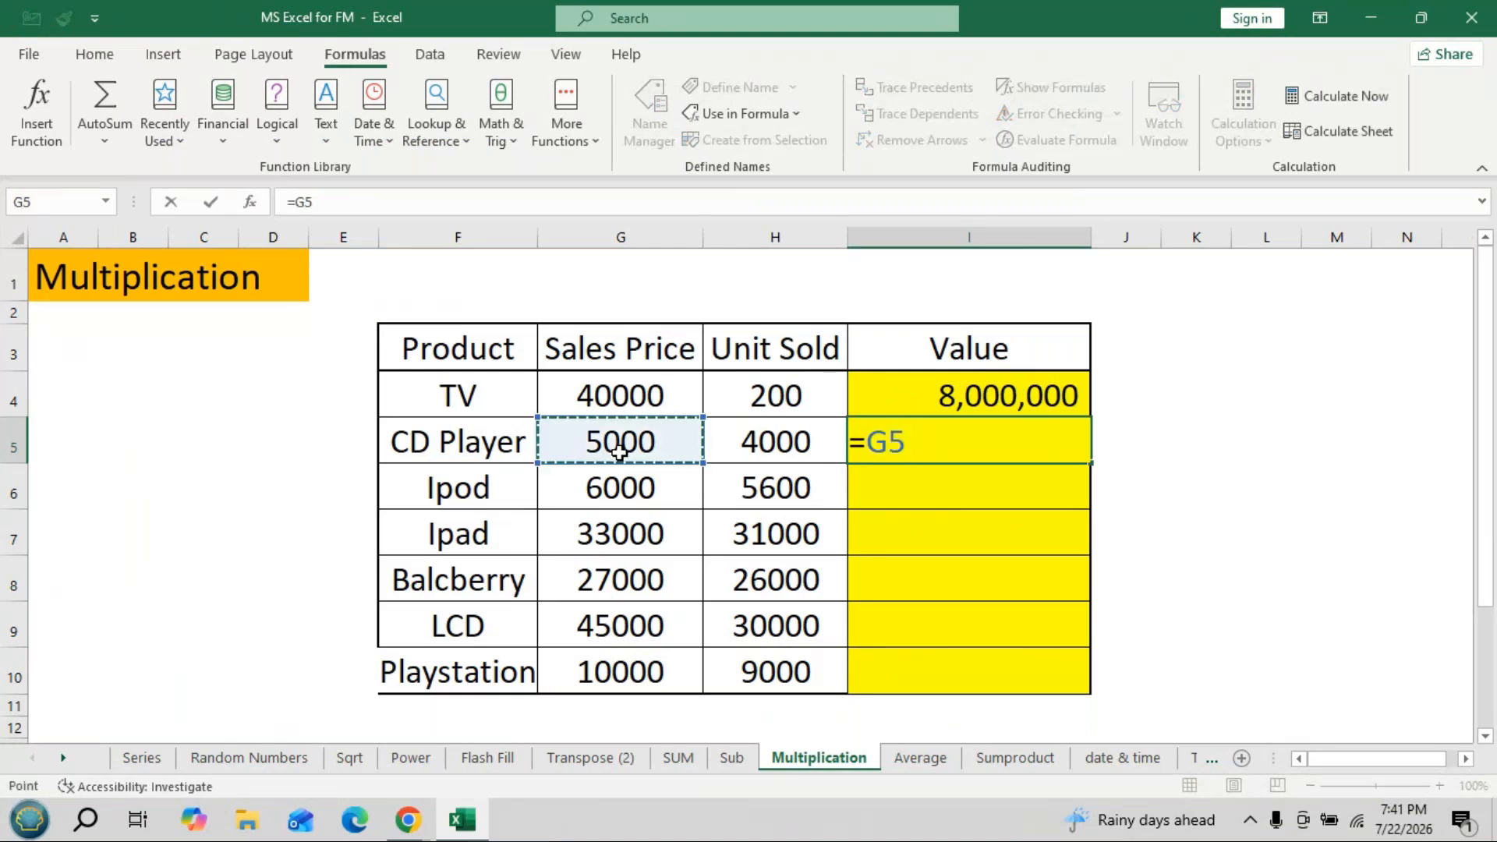
text(*)
click(761, 452)
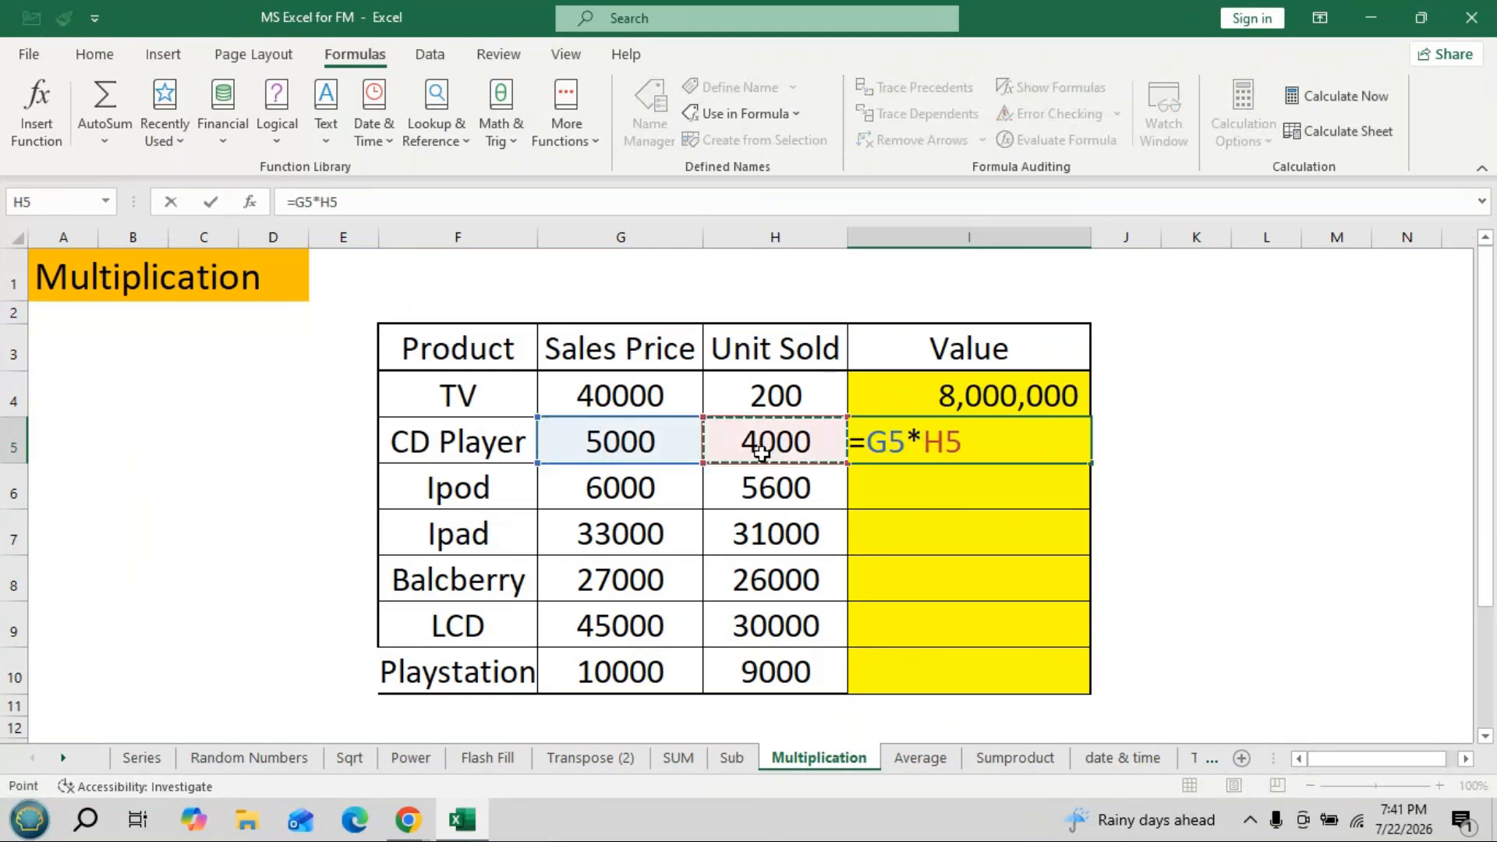
key(Return)
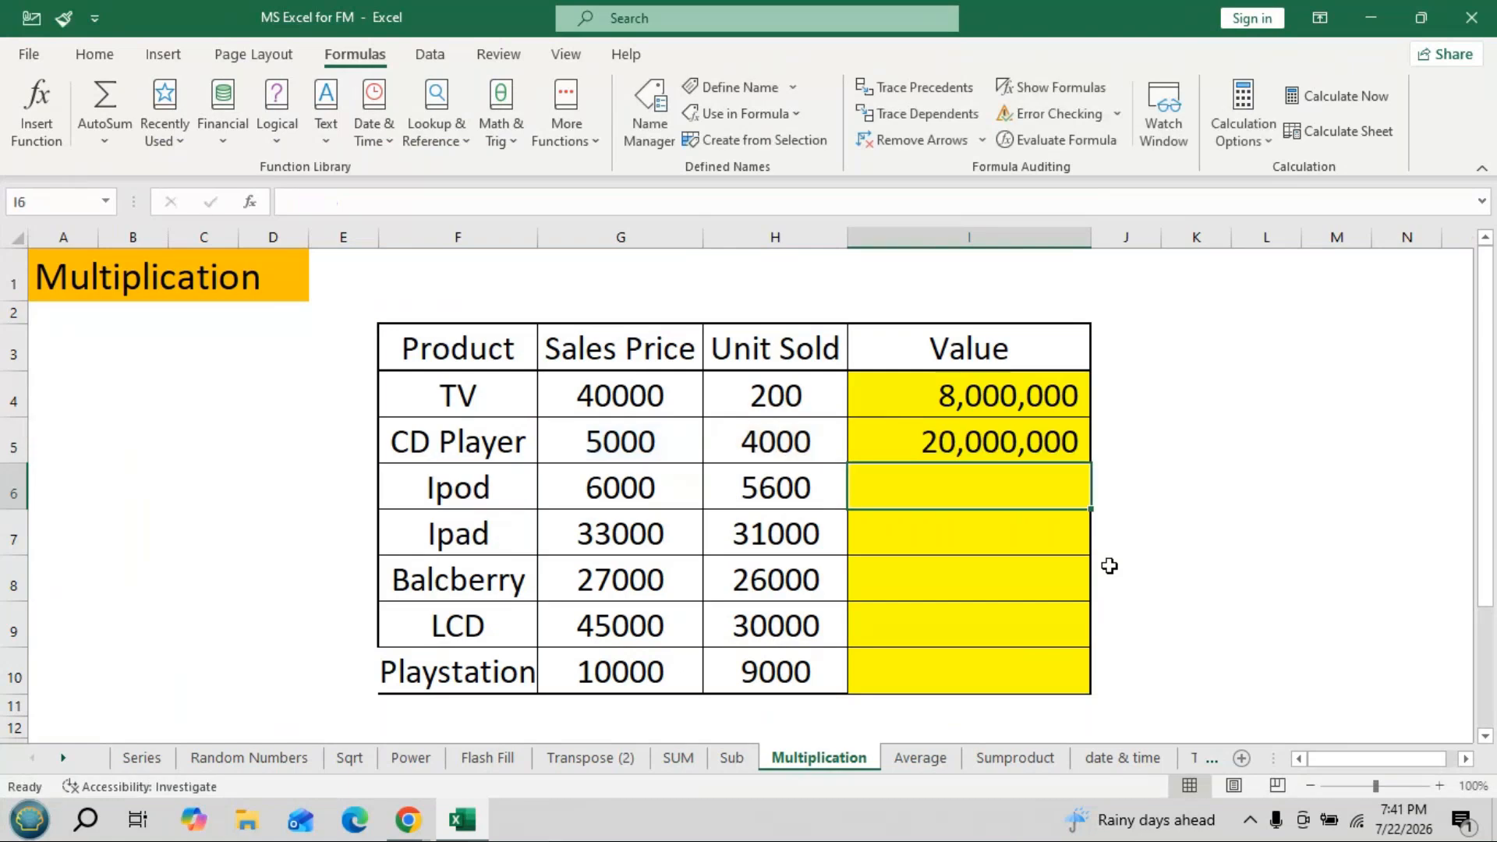
Calculate the Ipod's value in I6 with the formula =PRODUCT(G6,H6).
text(=)
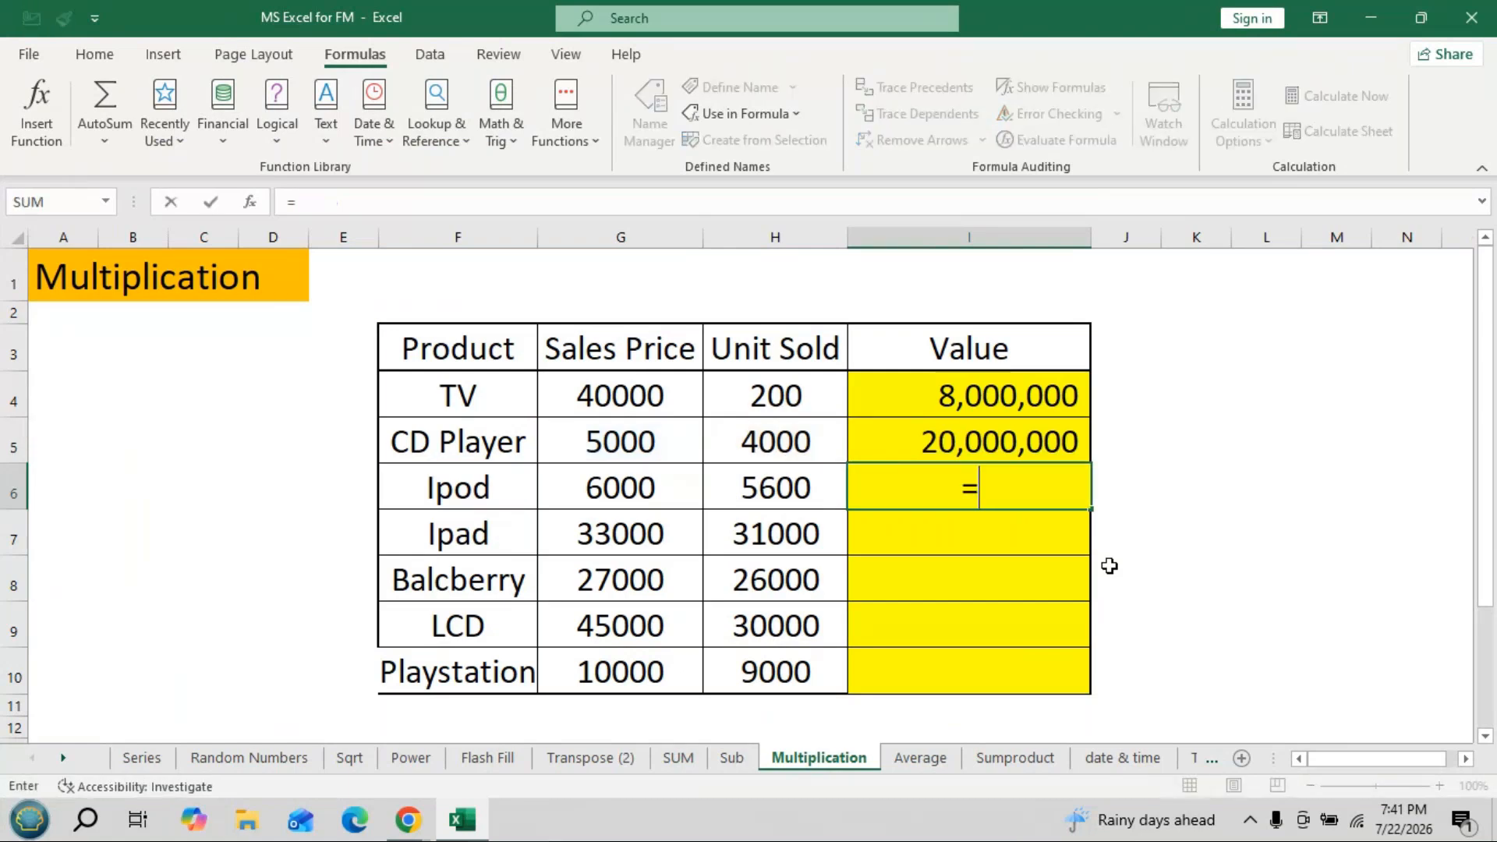
text(produ)
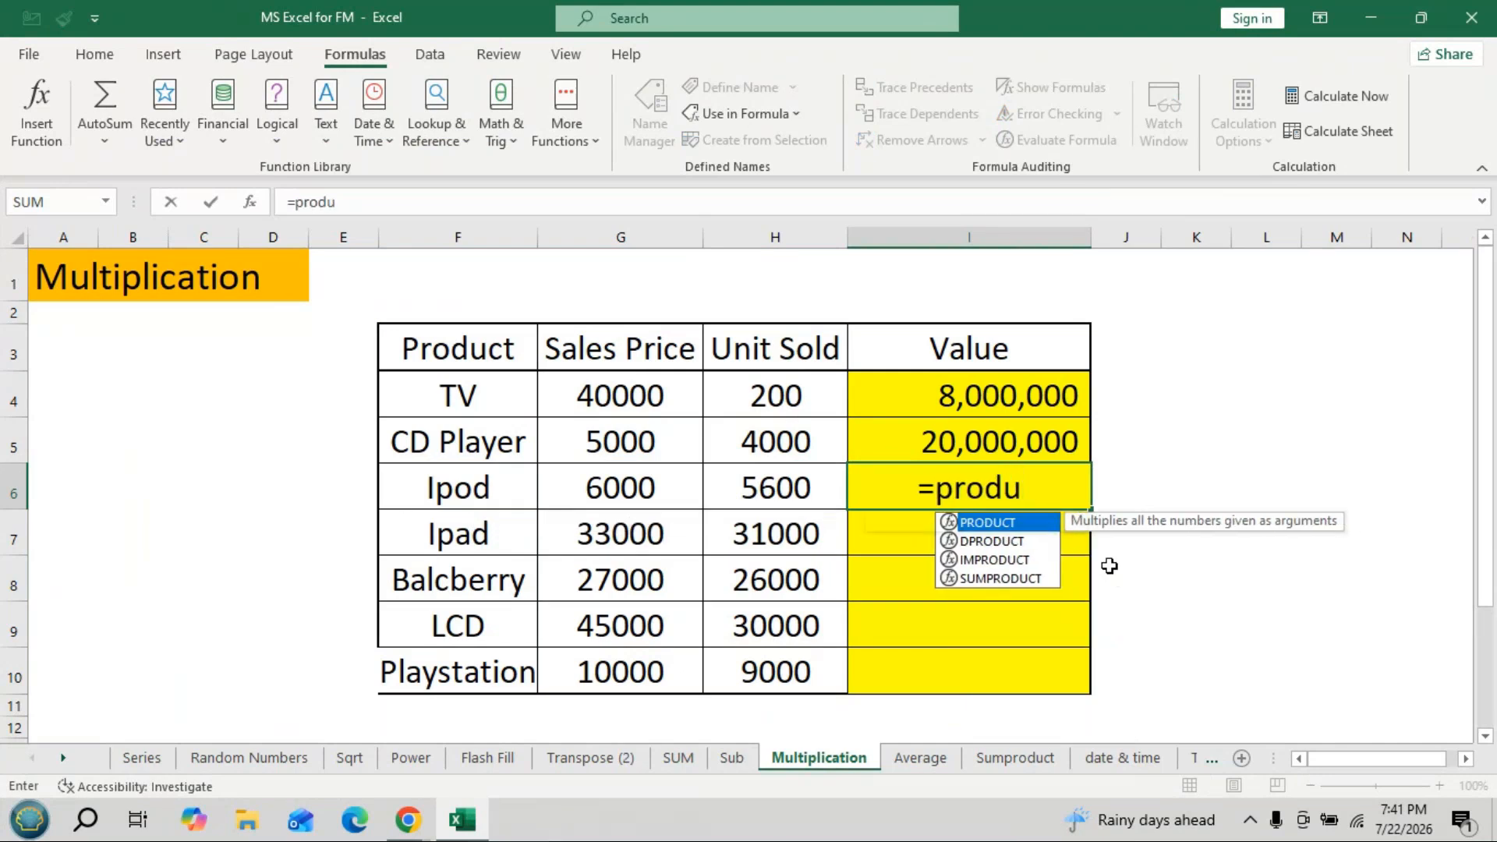
key(Tab)
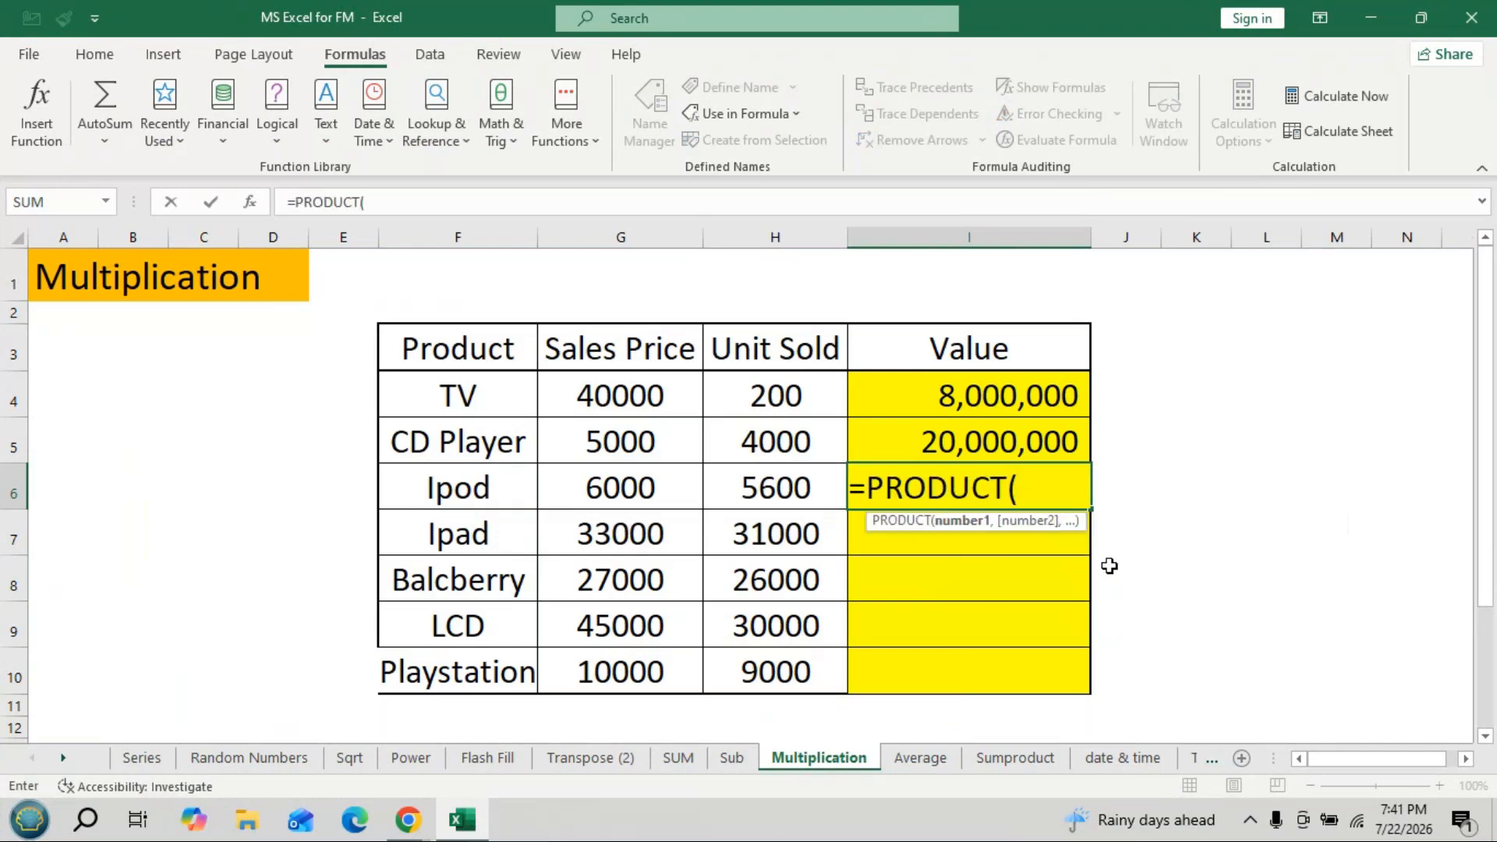
click(648, 489)
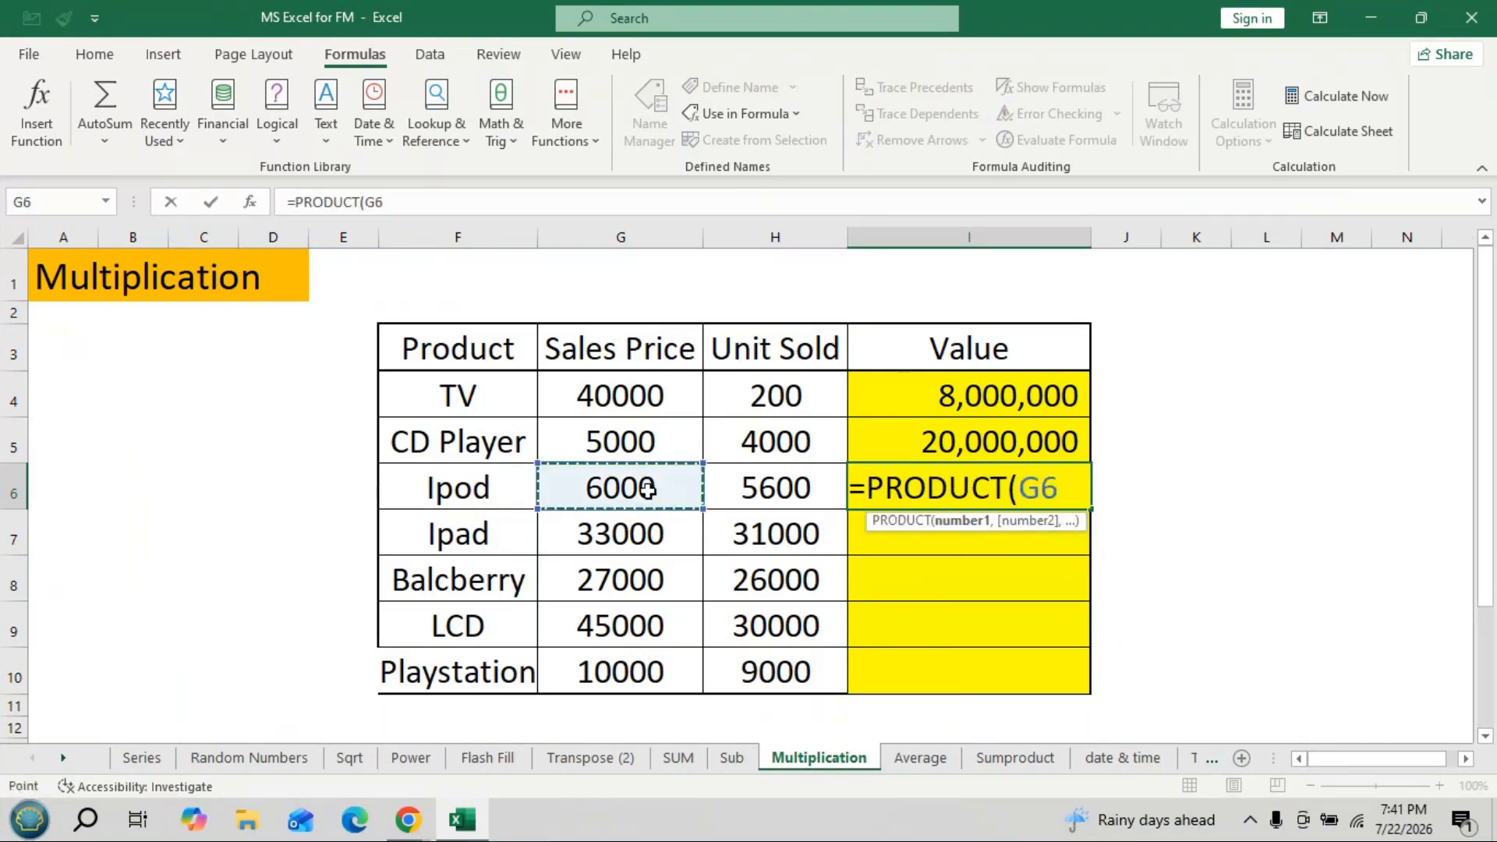
text(,)
click(804, 499)
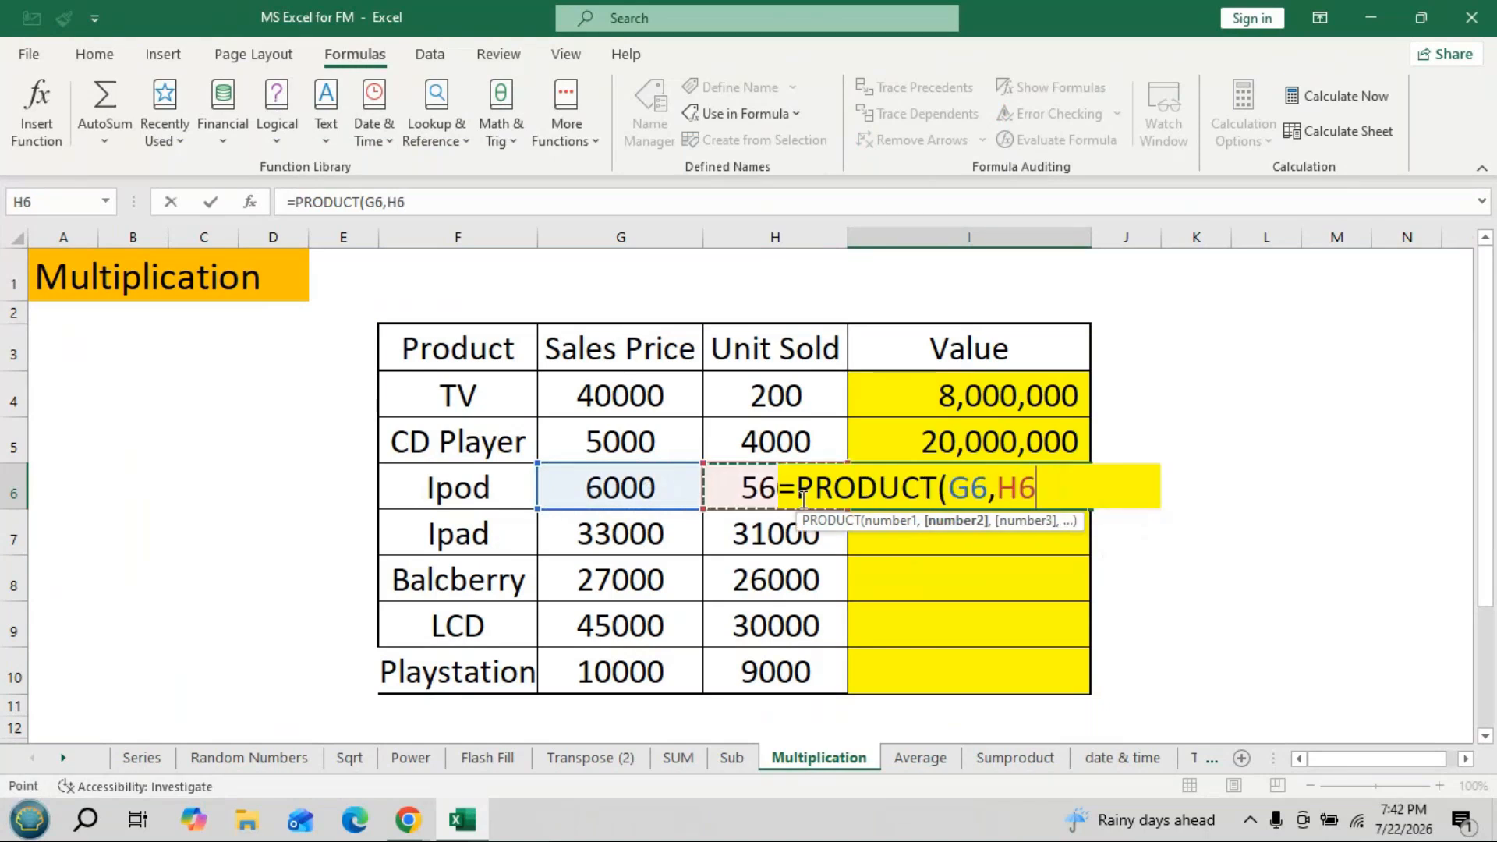
text())
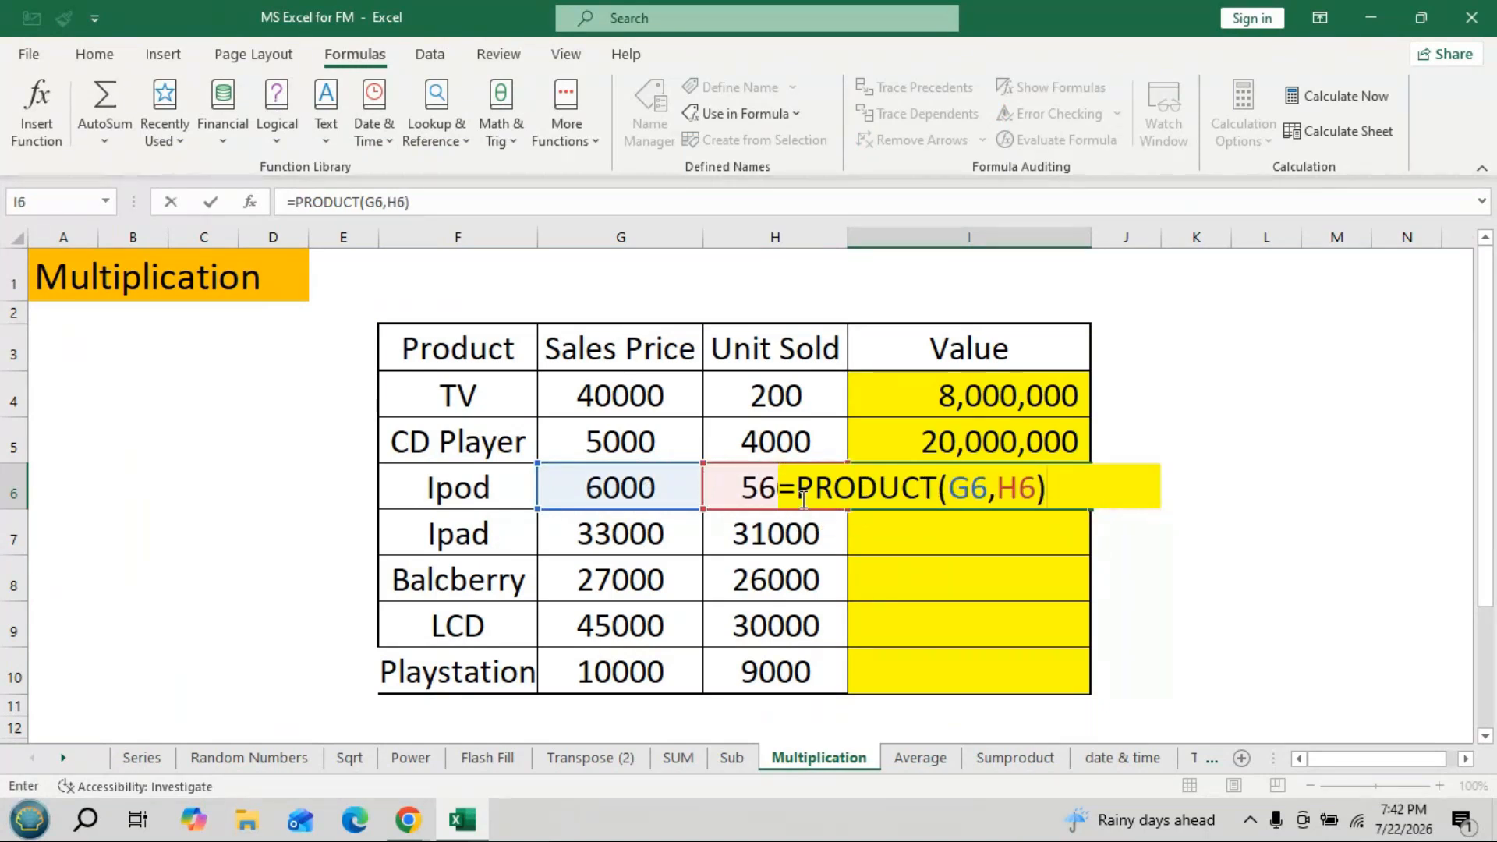
key(Return)
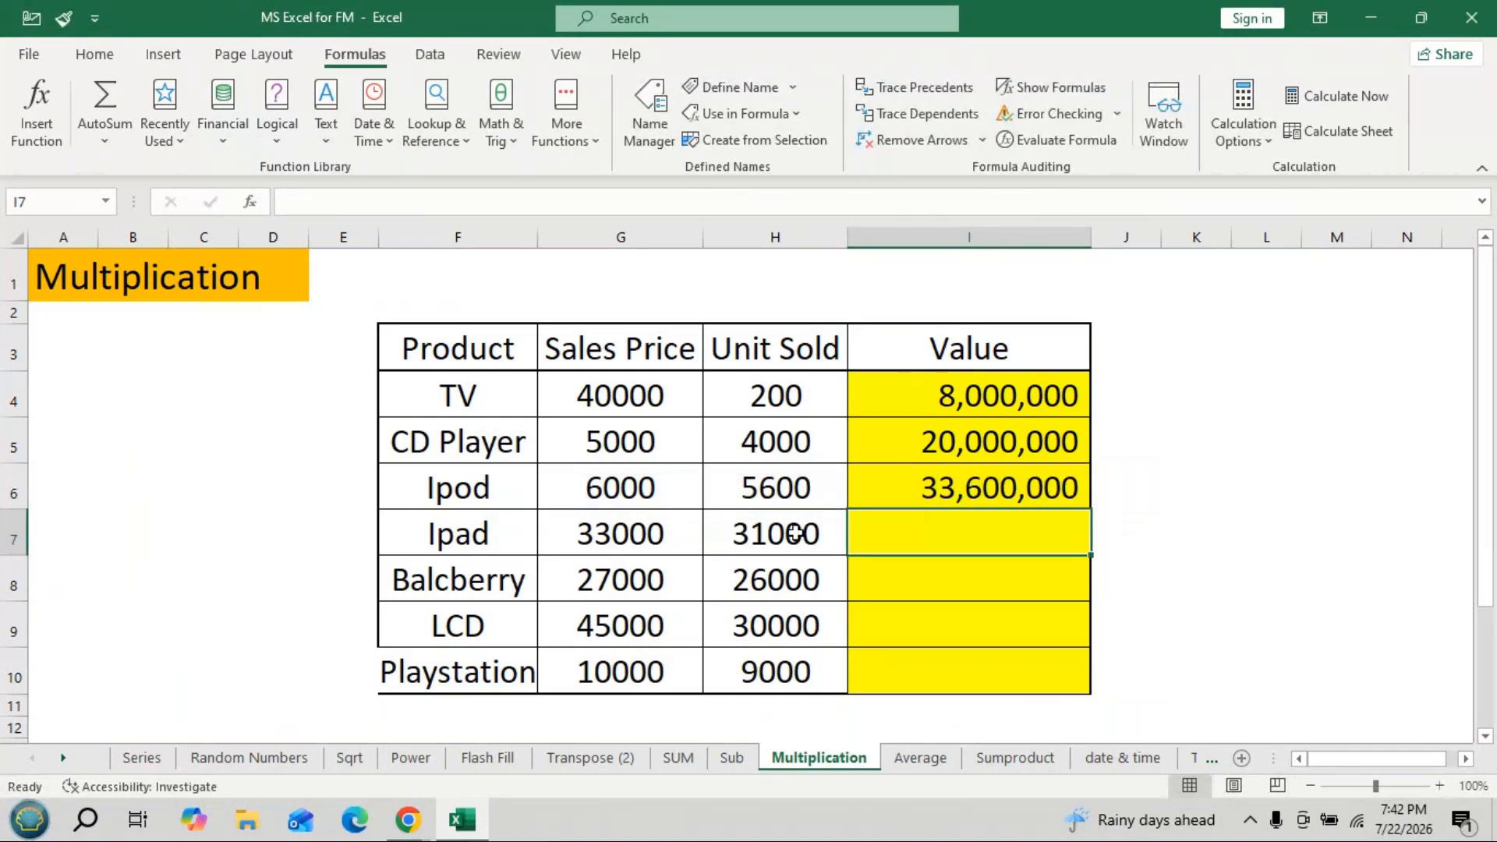
Calculate the Ipad's value in I7 with the formula =SUM(G7*H7).
text(=sum)
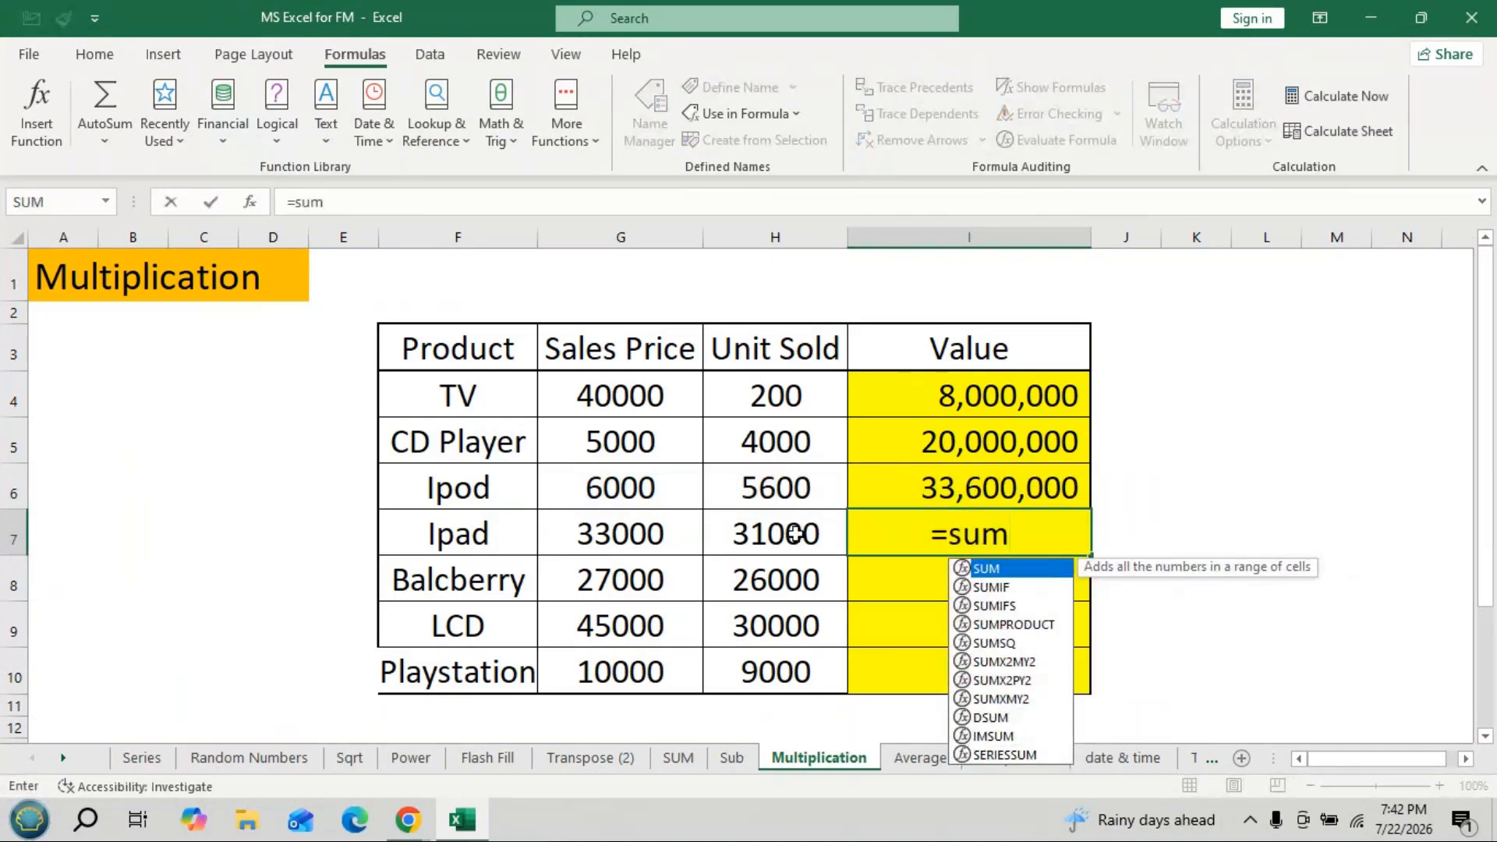
key(Tab)
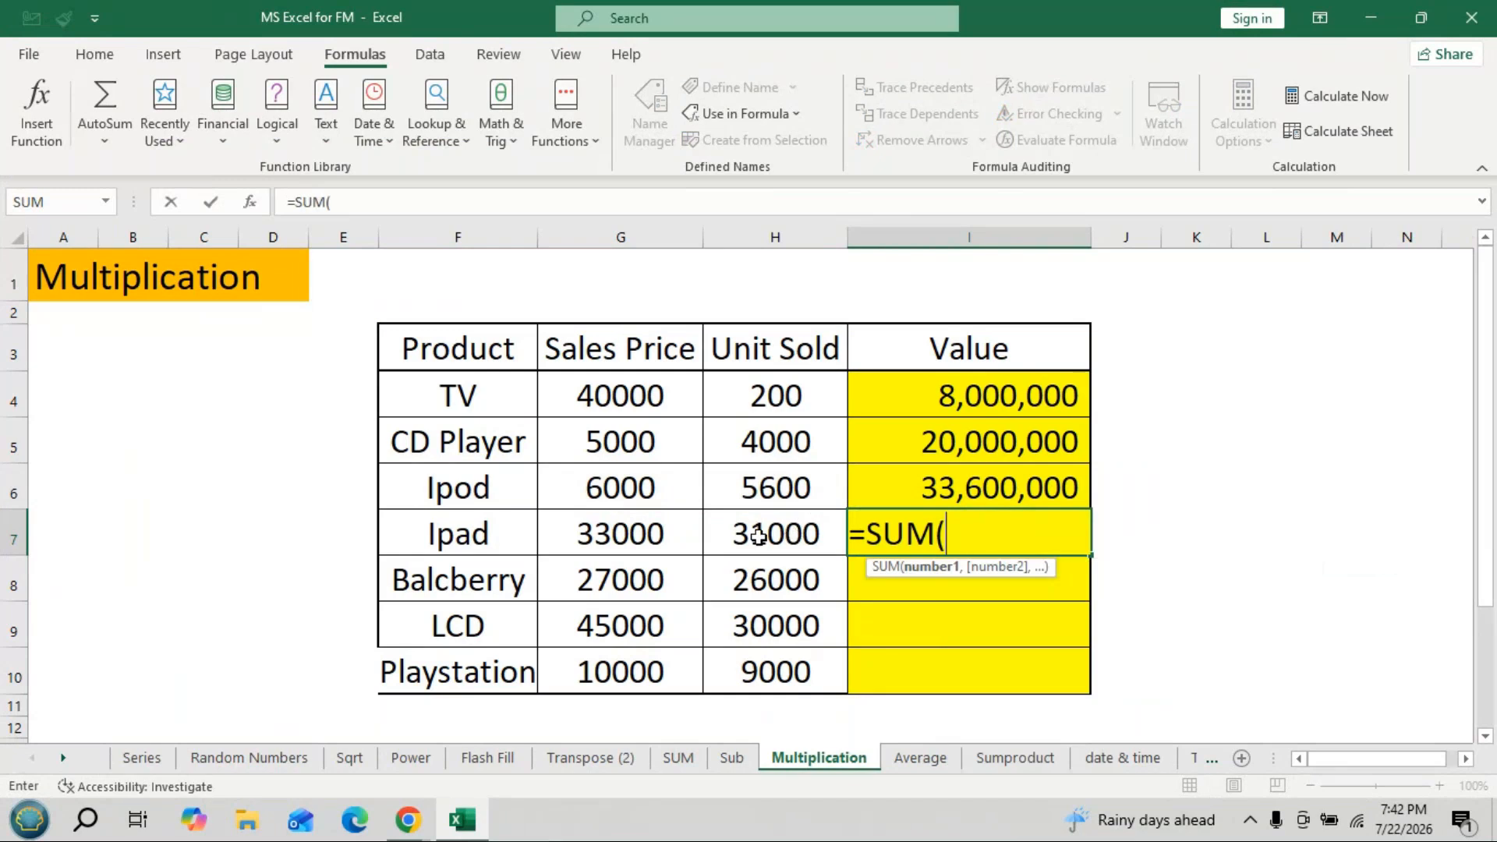
click(662, 535)
text(*)
click(772, 539)
text())
key(Return)
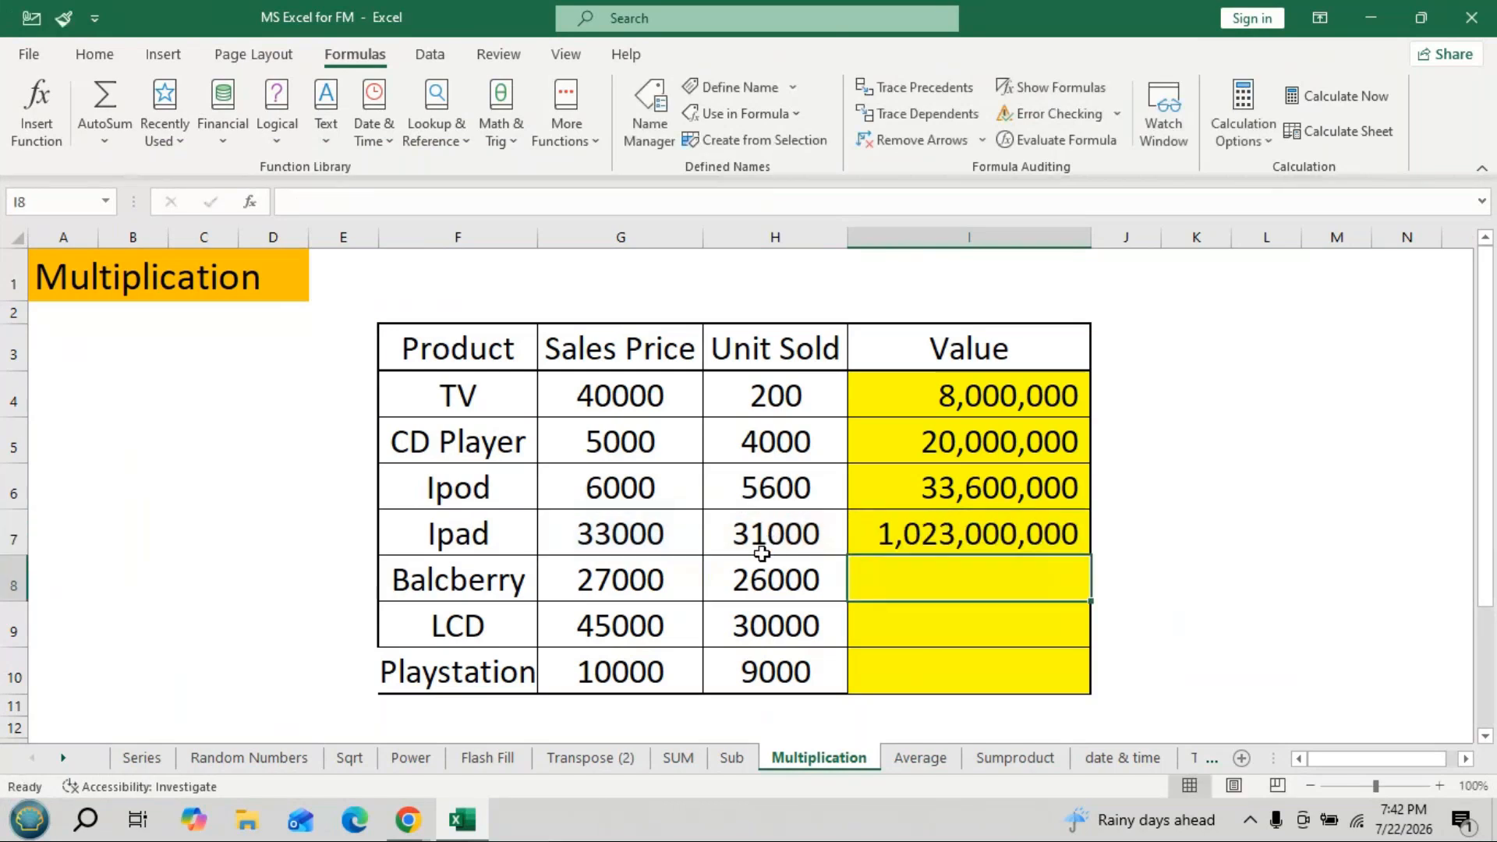
Change the Ipad's Unit Sold figure in H7 to 3100.
click(762, 548)
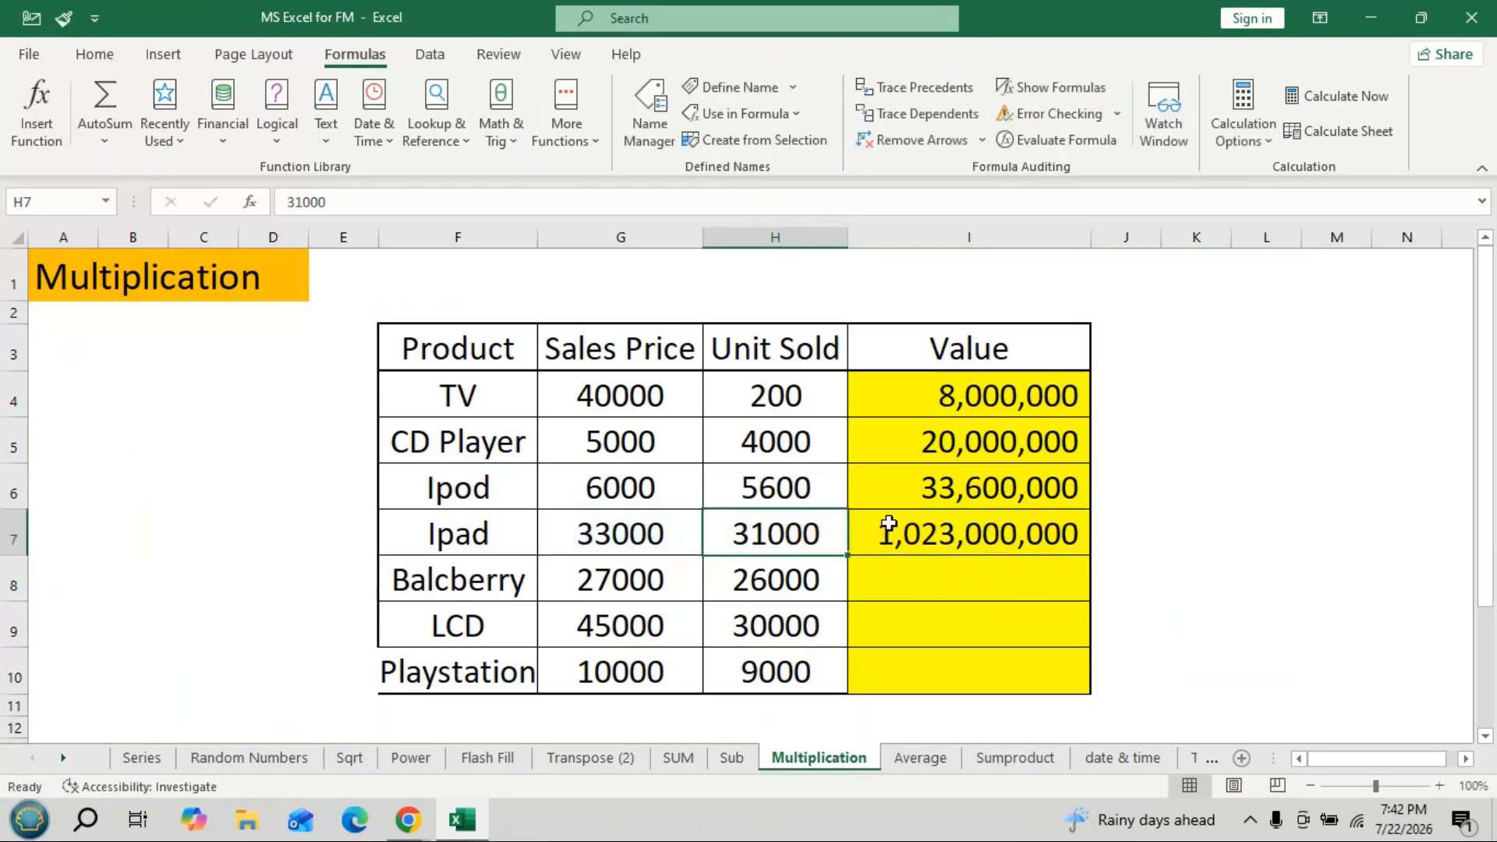
click(355, 208)
key(BackSpace)
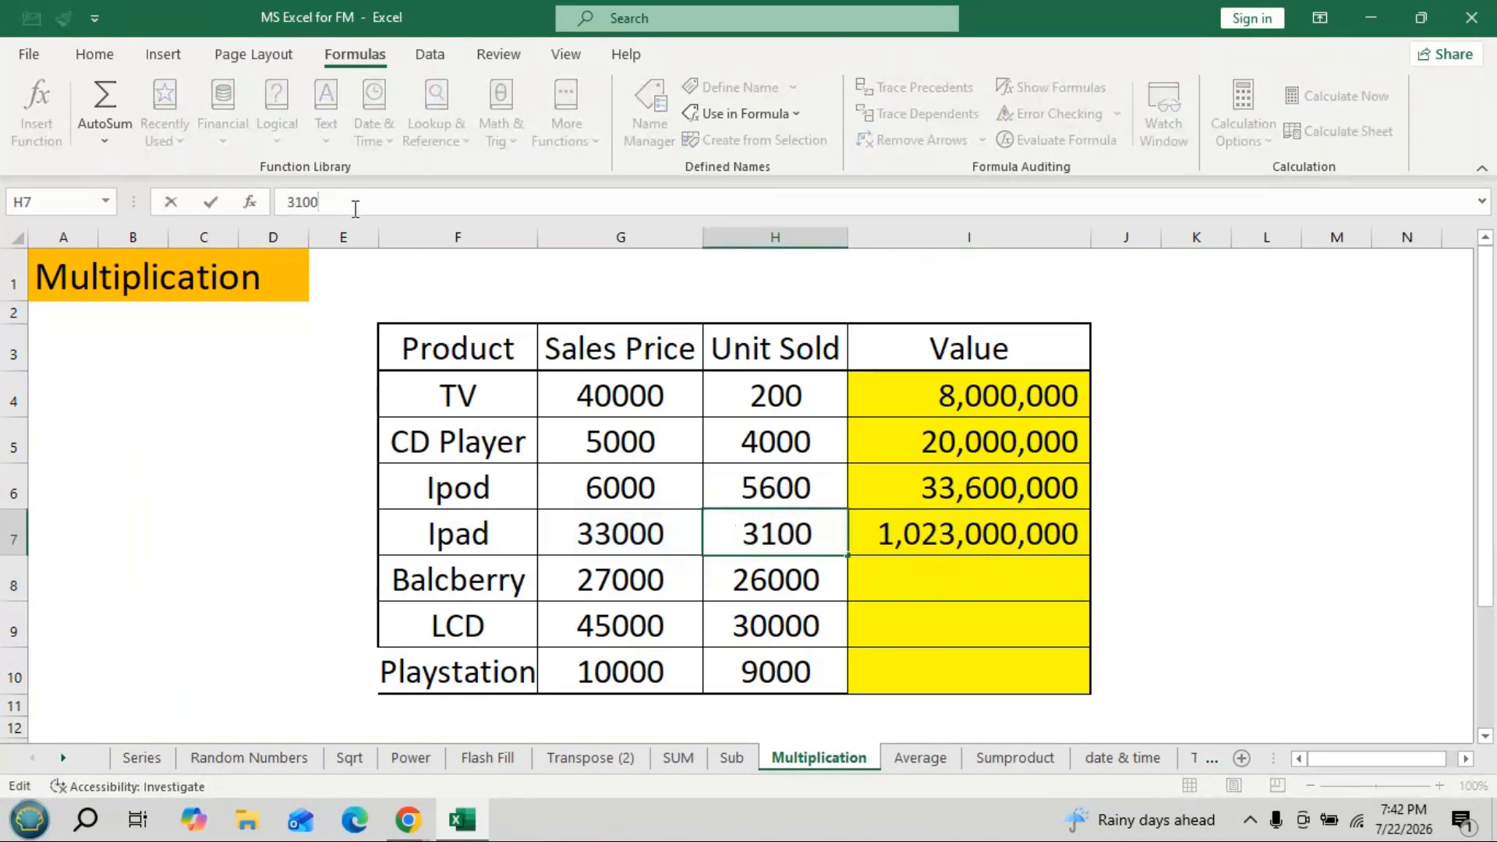
key(Return)
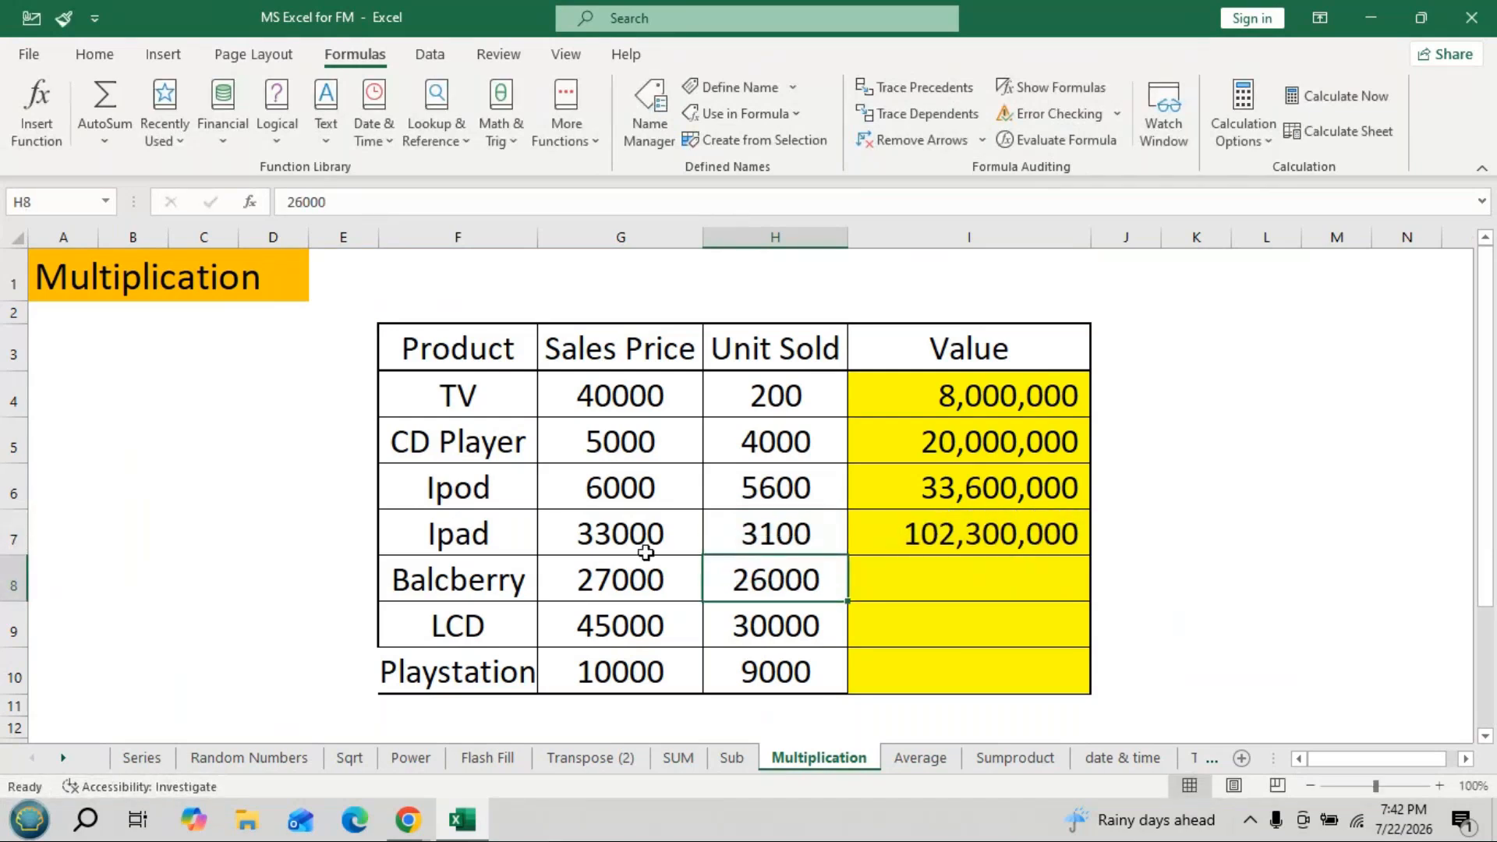
Change the Ipad's Sales Price in G7 to 3300.
click(646, 551)
click(355, 197)
key(BackSpace)
key(BackSpace)
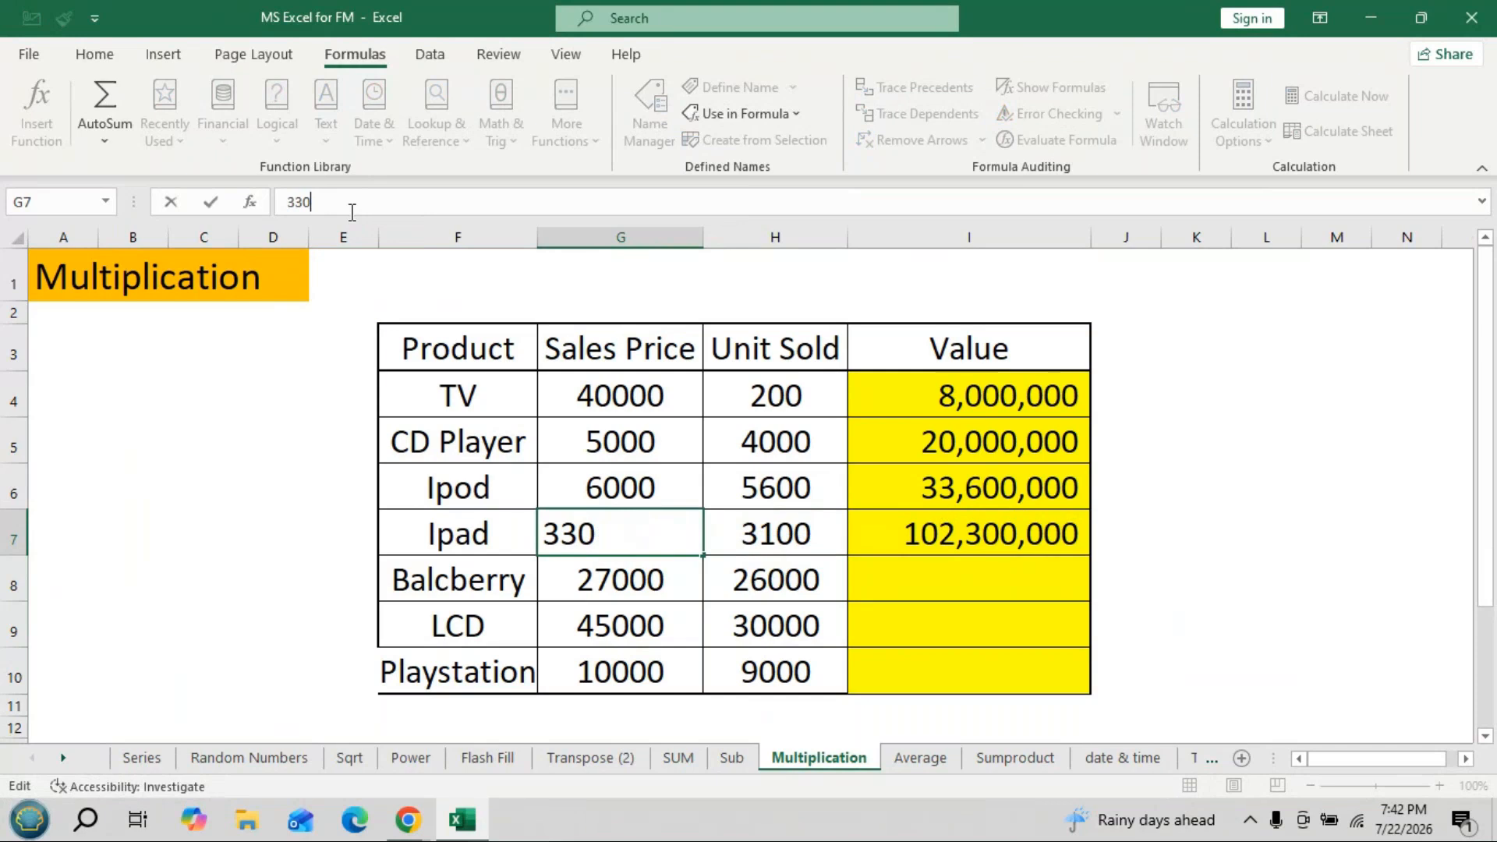
text(0)
click(807, 527)
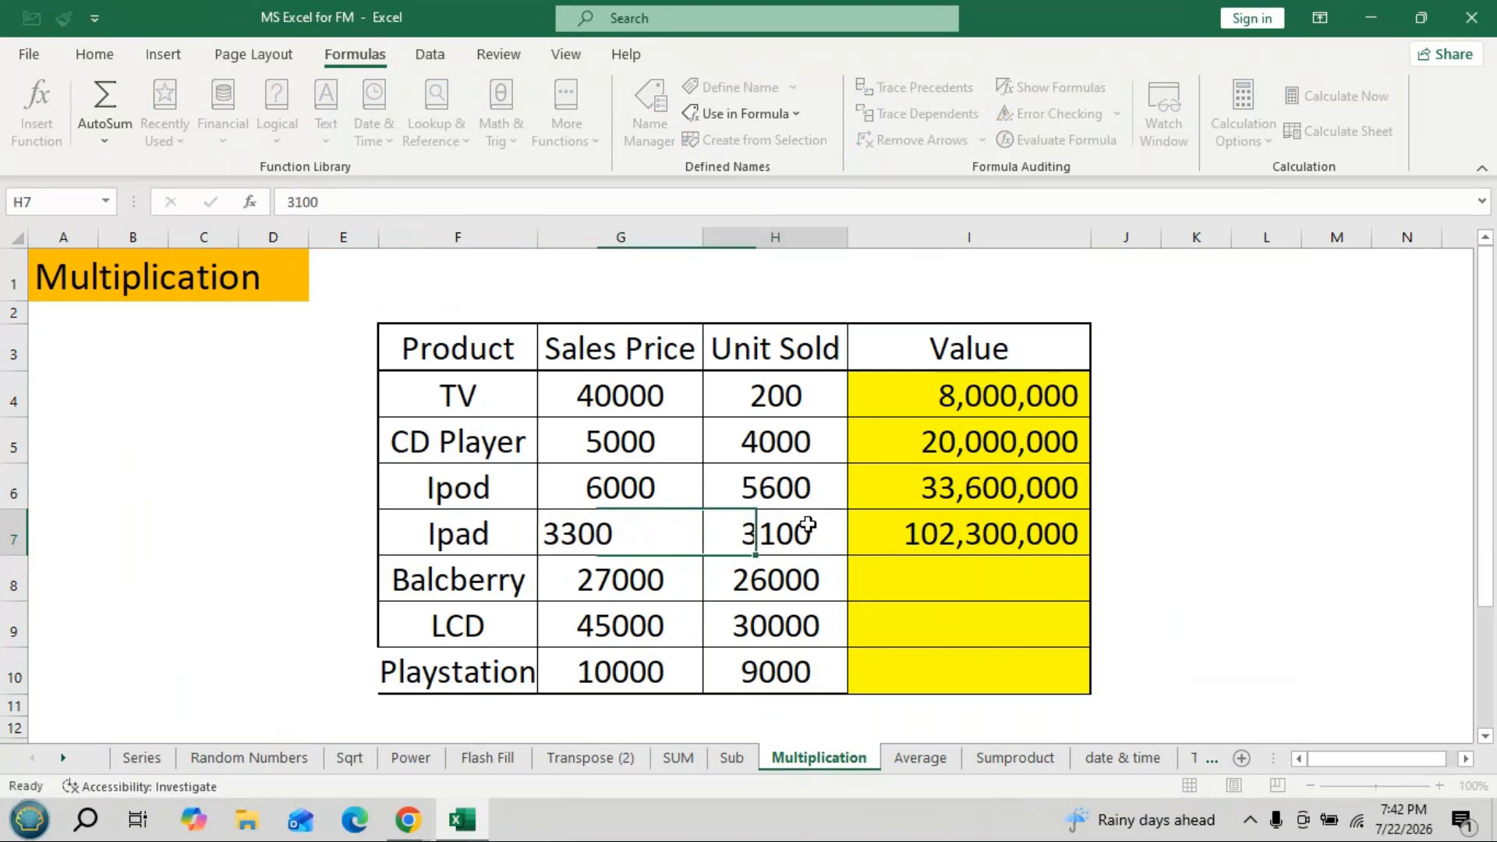
Change the Ipad's Unit Sold figure in H7 to 310.
click(330, 207)
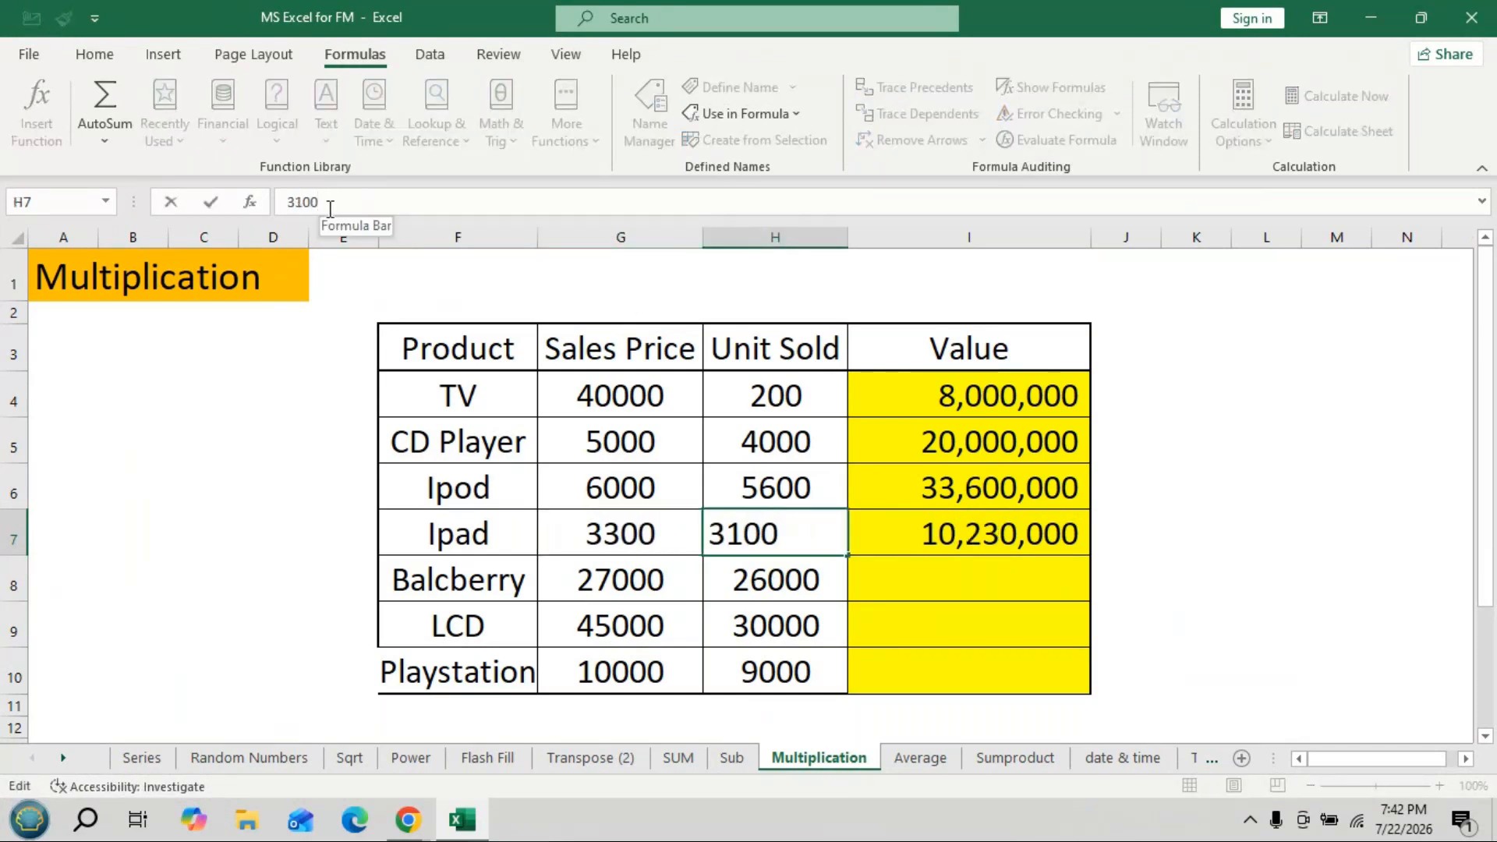
key(BackSpace)
key(Return)
Display the formulas instead of their results in the Multiplication sheet's product table.
click(1053, 88)
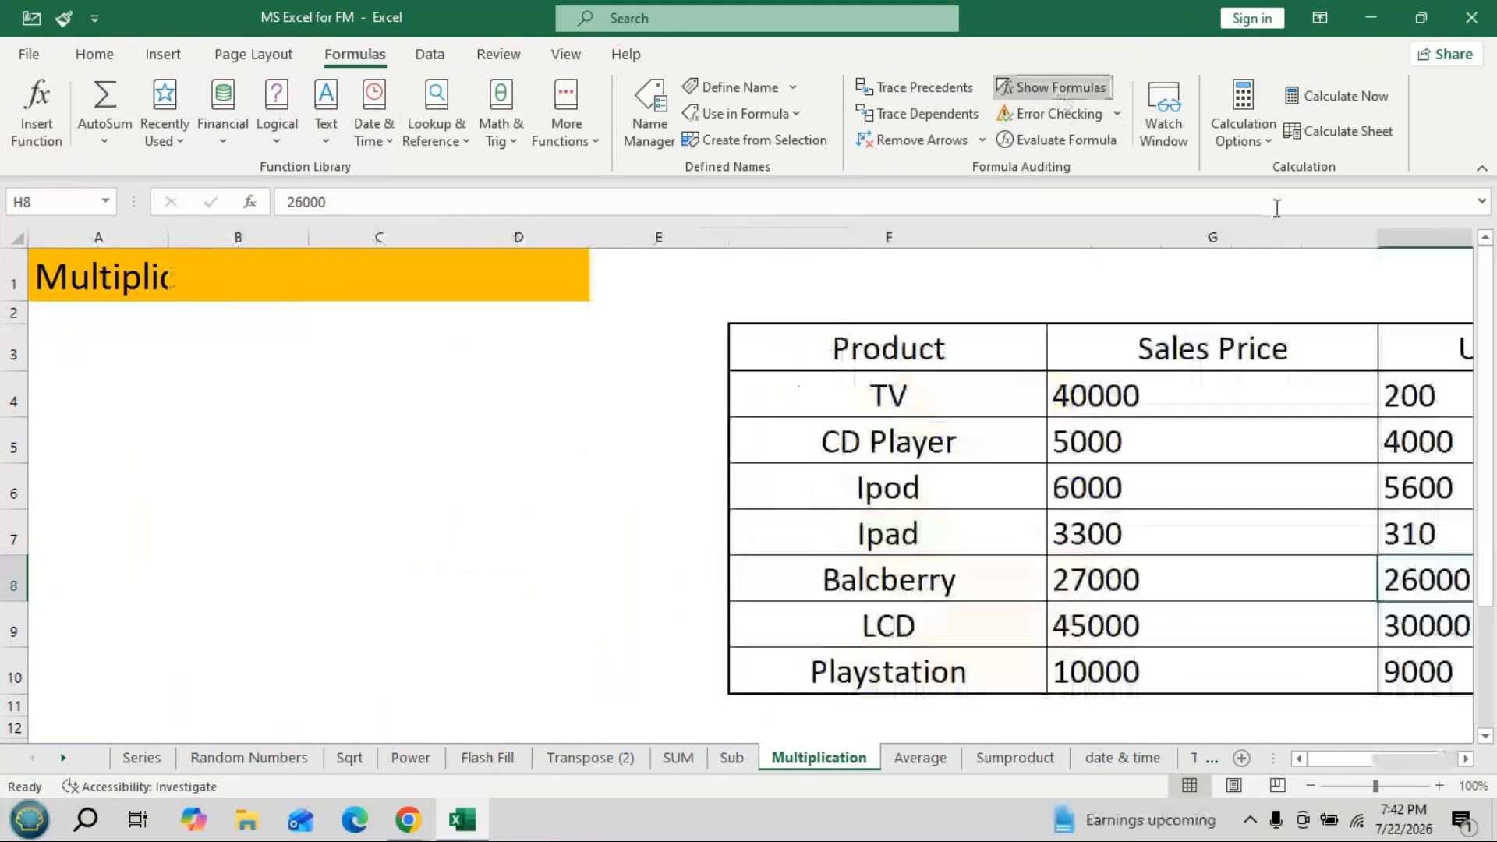
click(1311, 787)
click(1311, 787)
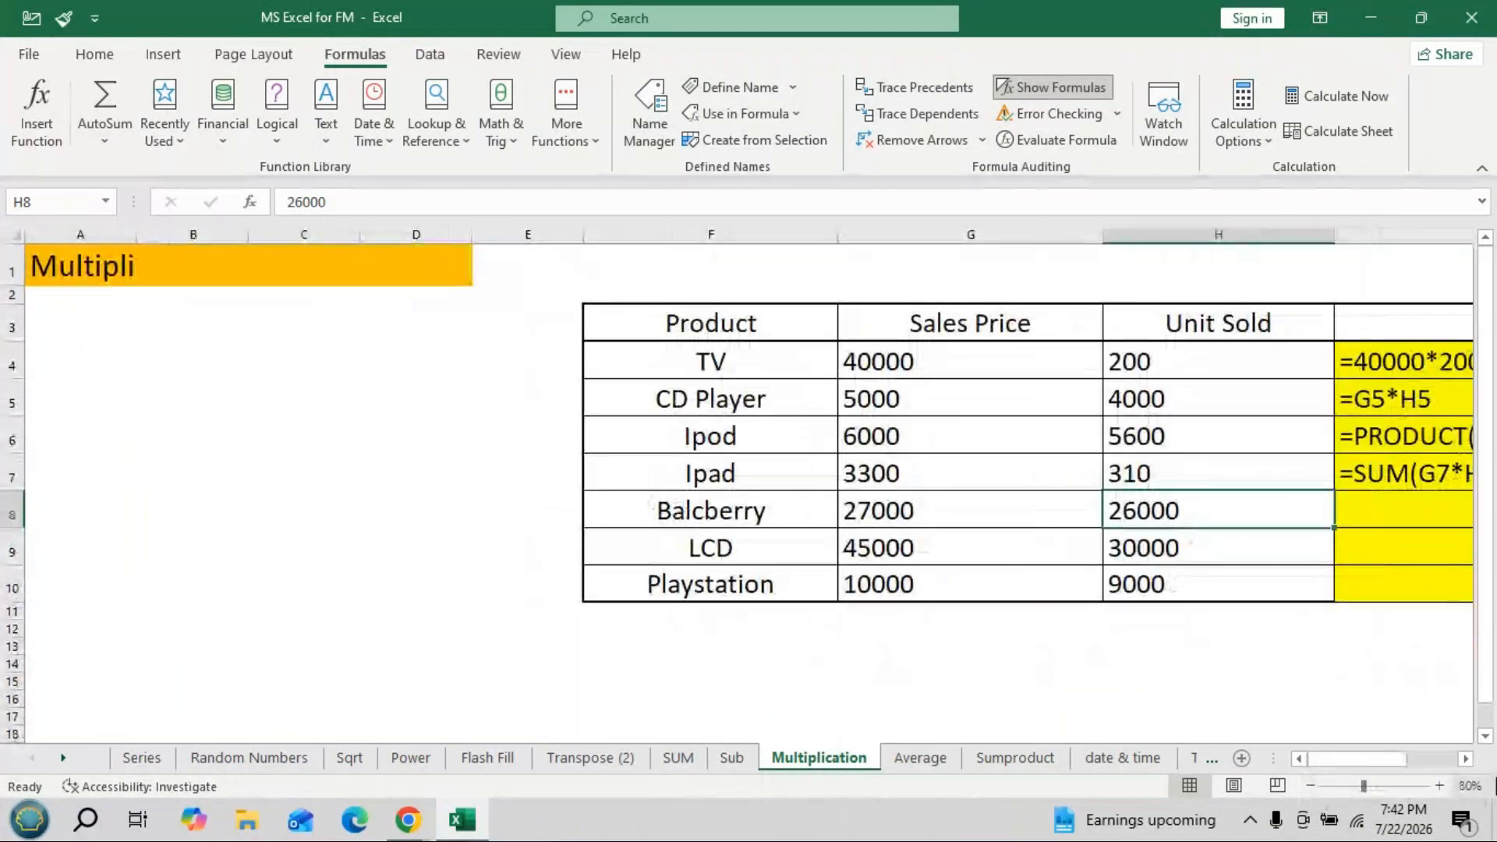
click(1469, 761)
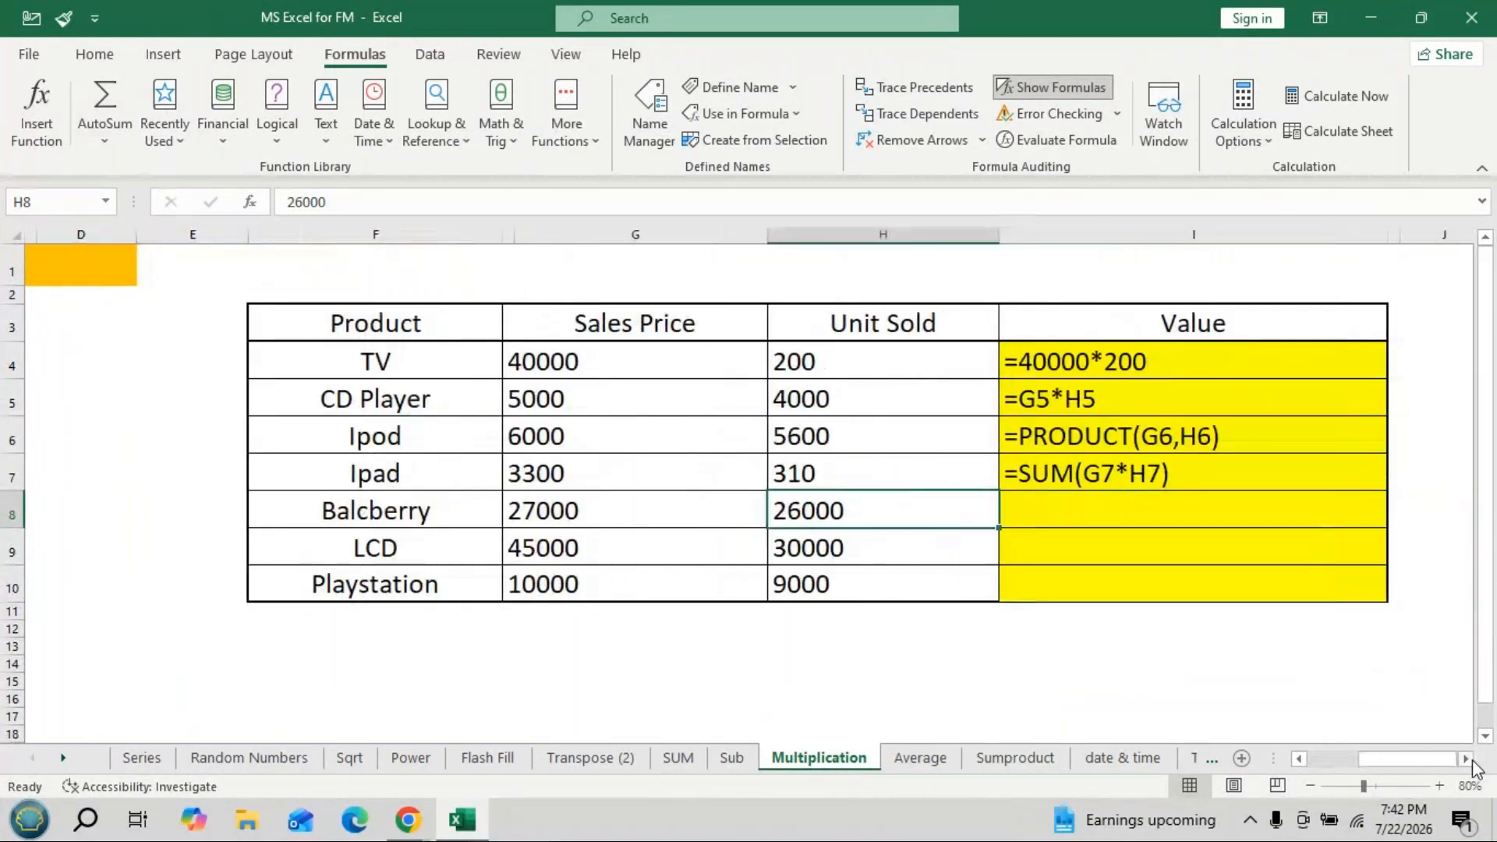
click(1466, 759)
click(1466, 758)
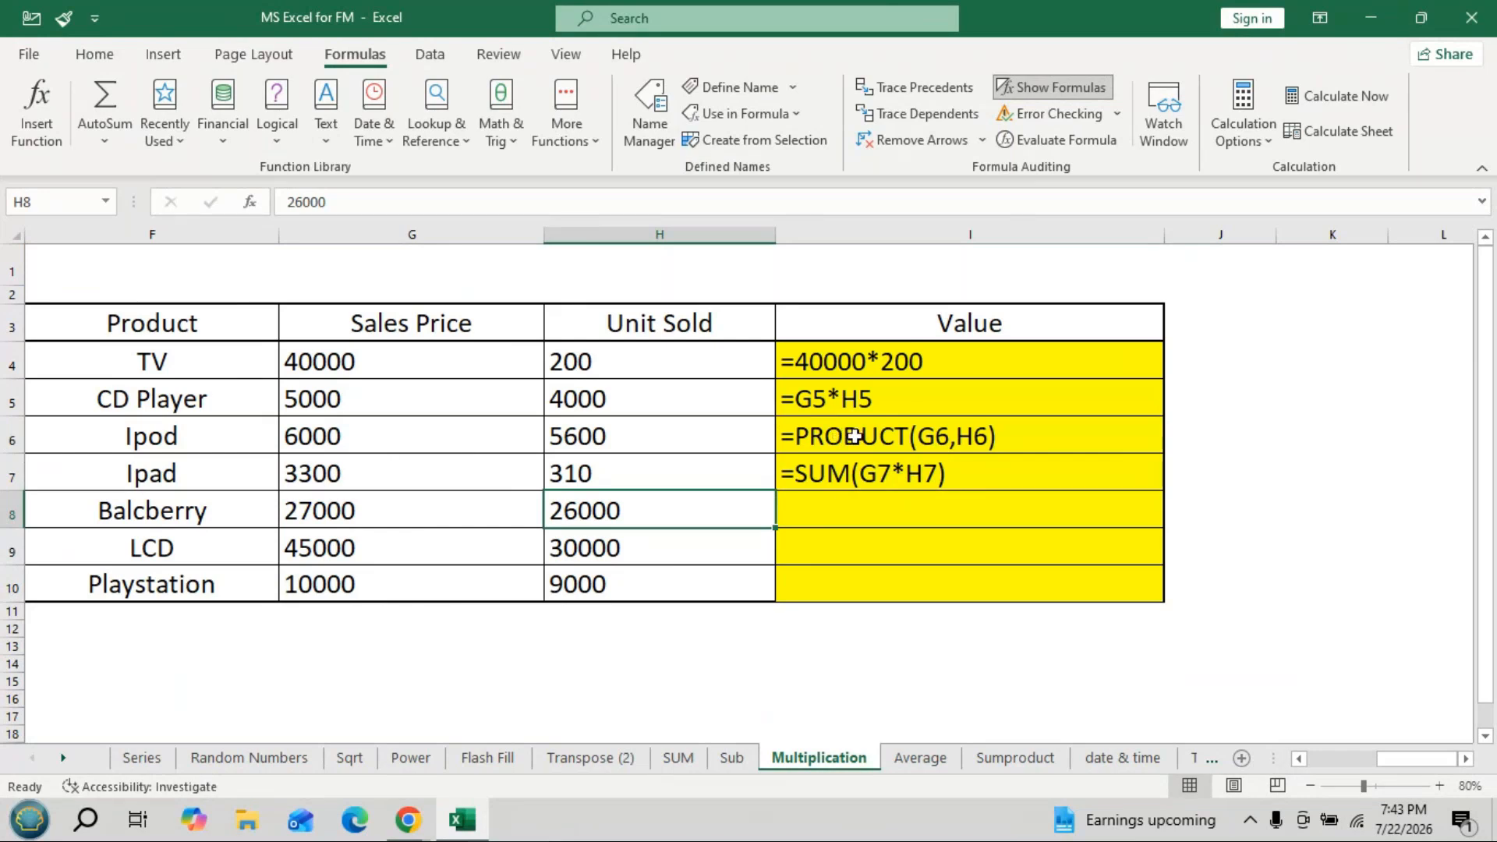
Switch briefly to calculated results to check the Ipod's value in I6, and display the formulas again.
click(1061, 92)
click(478, 437)
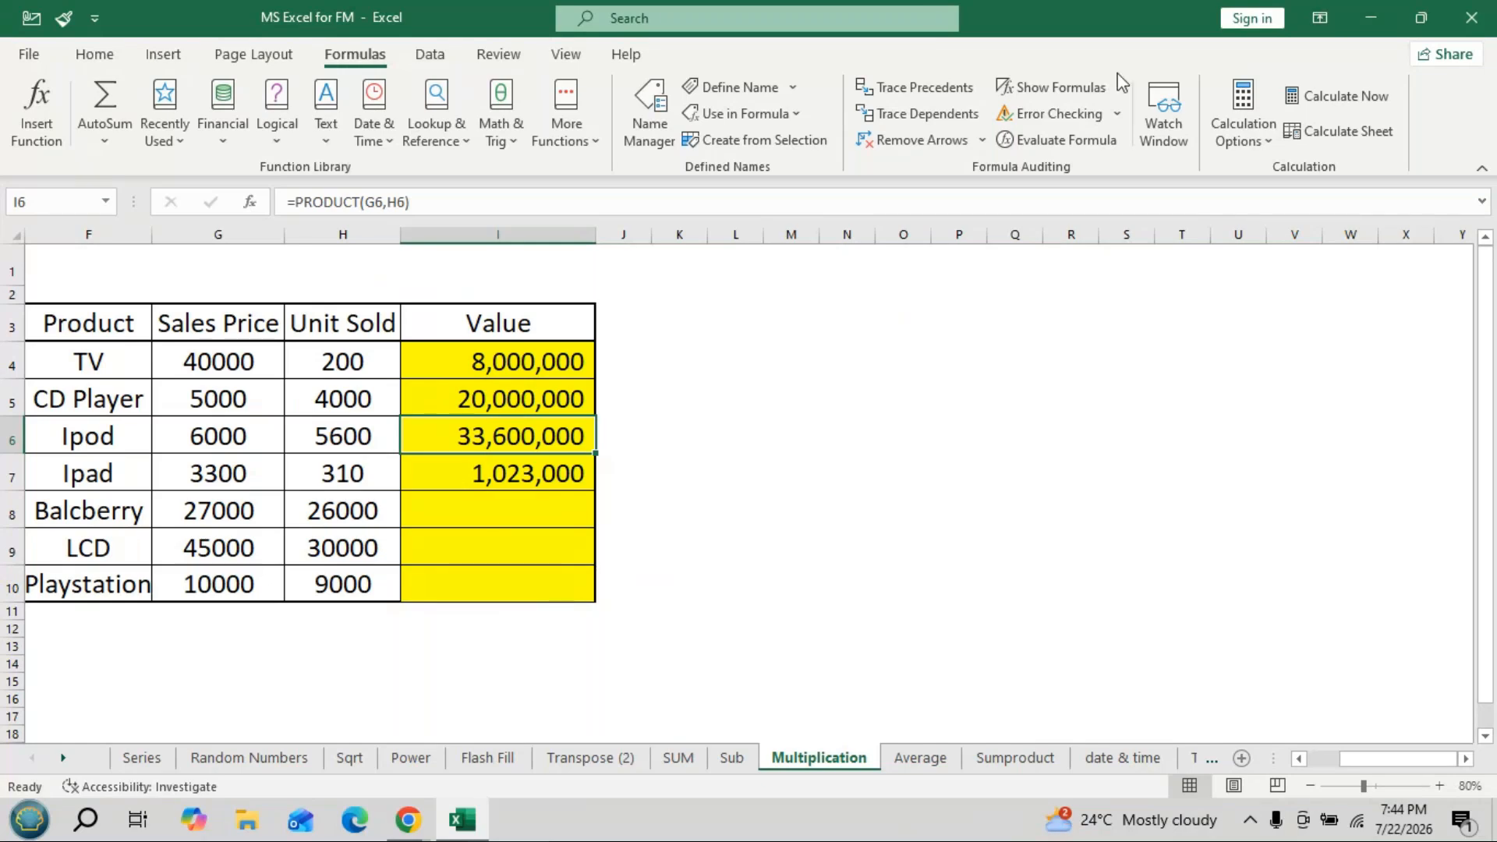
click(1052, 87)
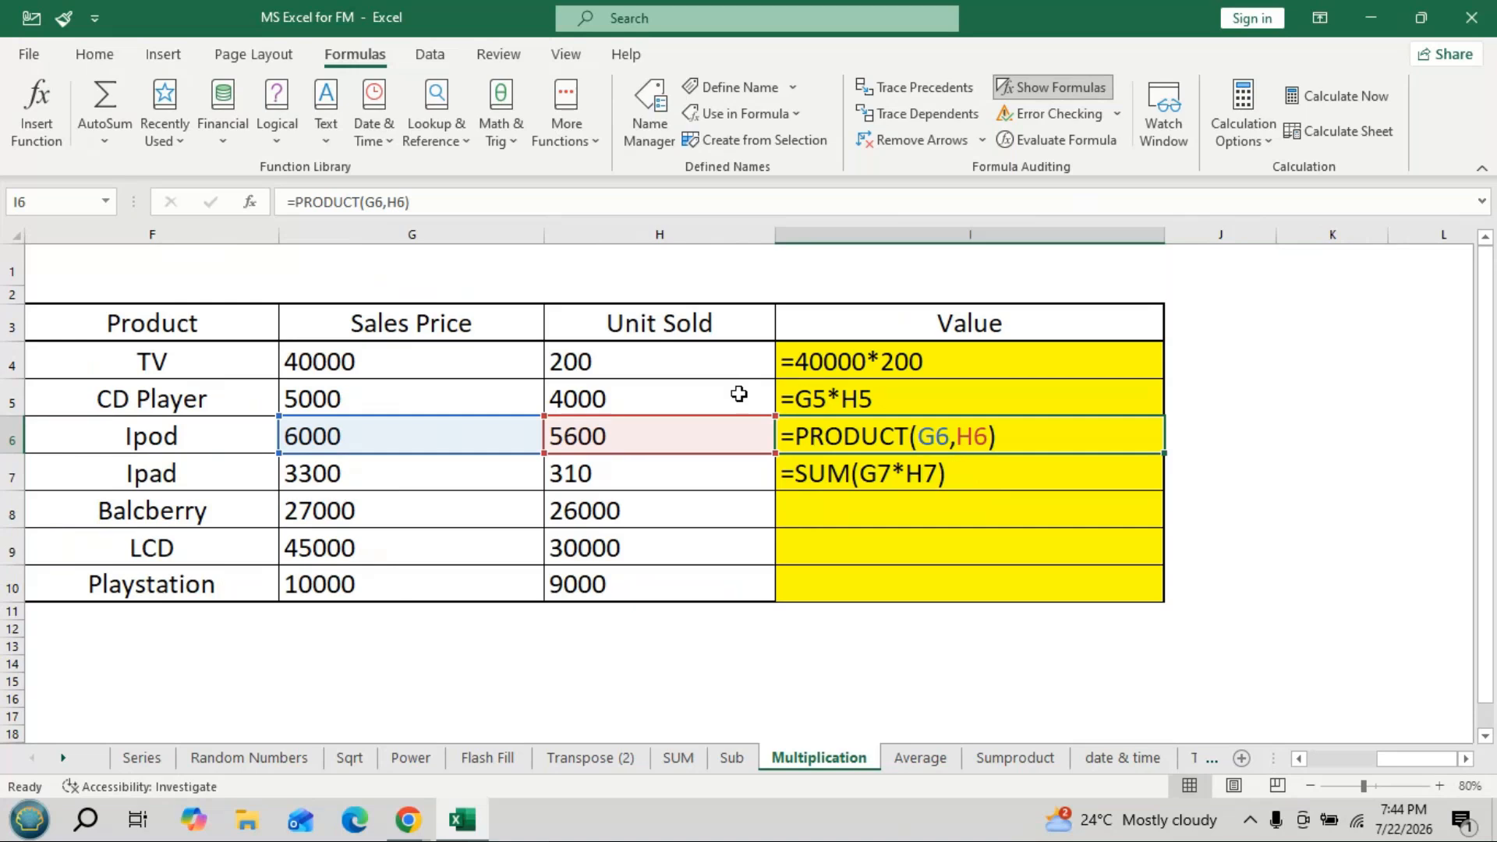
Examine the custom number format of the Ipod's value cell I6 in Format Cells and close the dialog without changes.
click(95, 59)
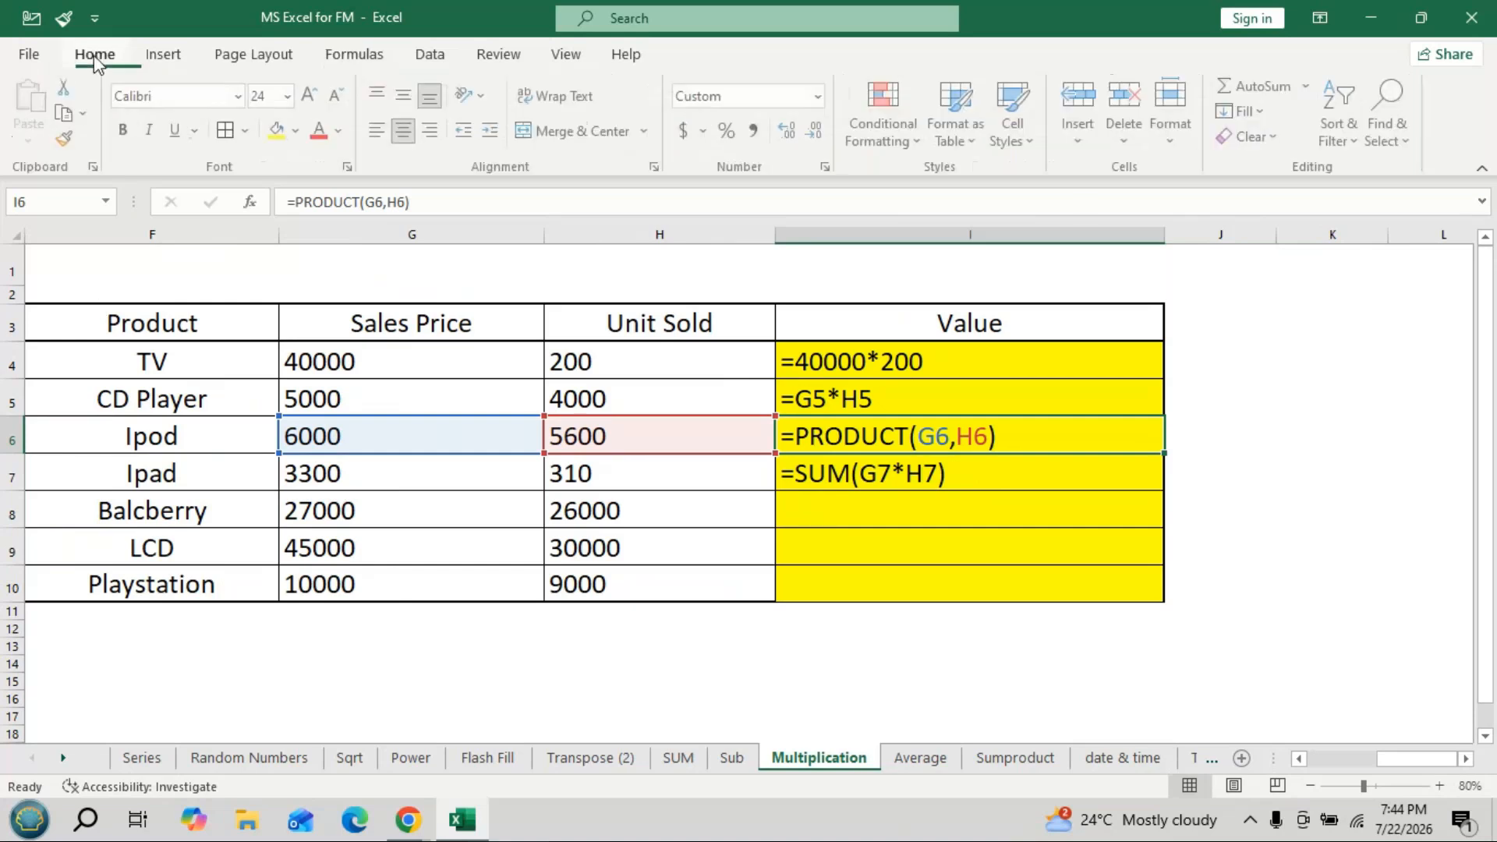
click(828, 166)
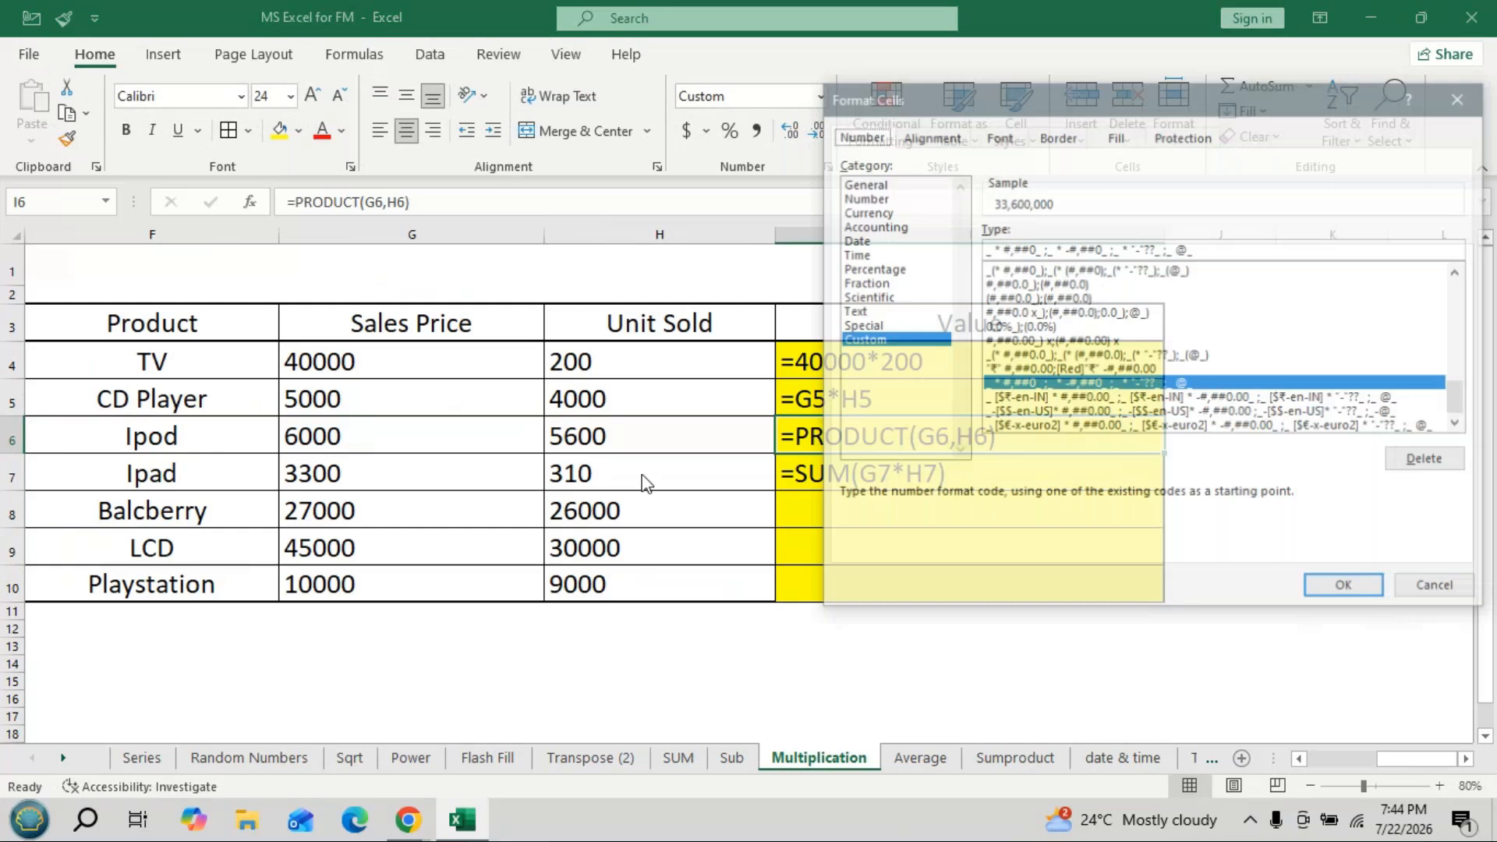
drag(1227, 101, 489, 66)
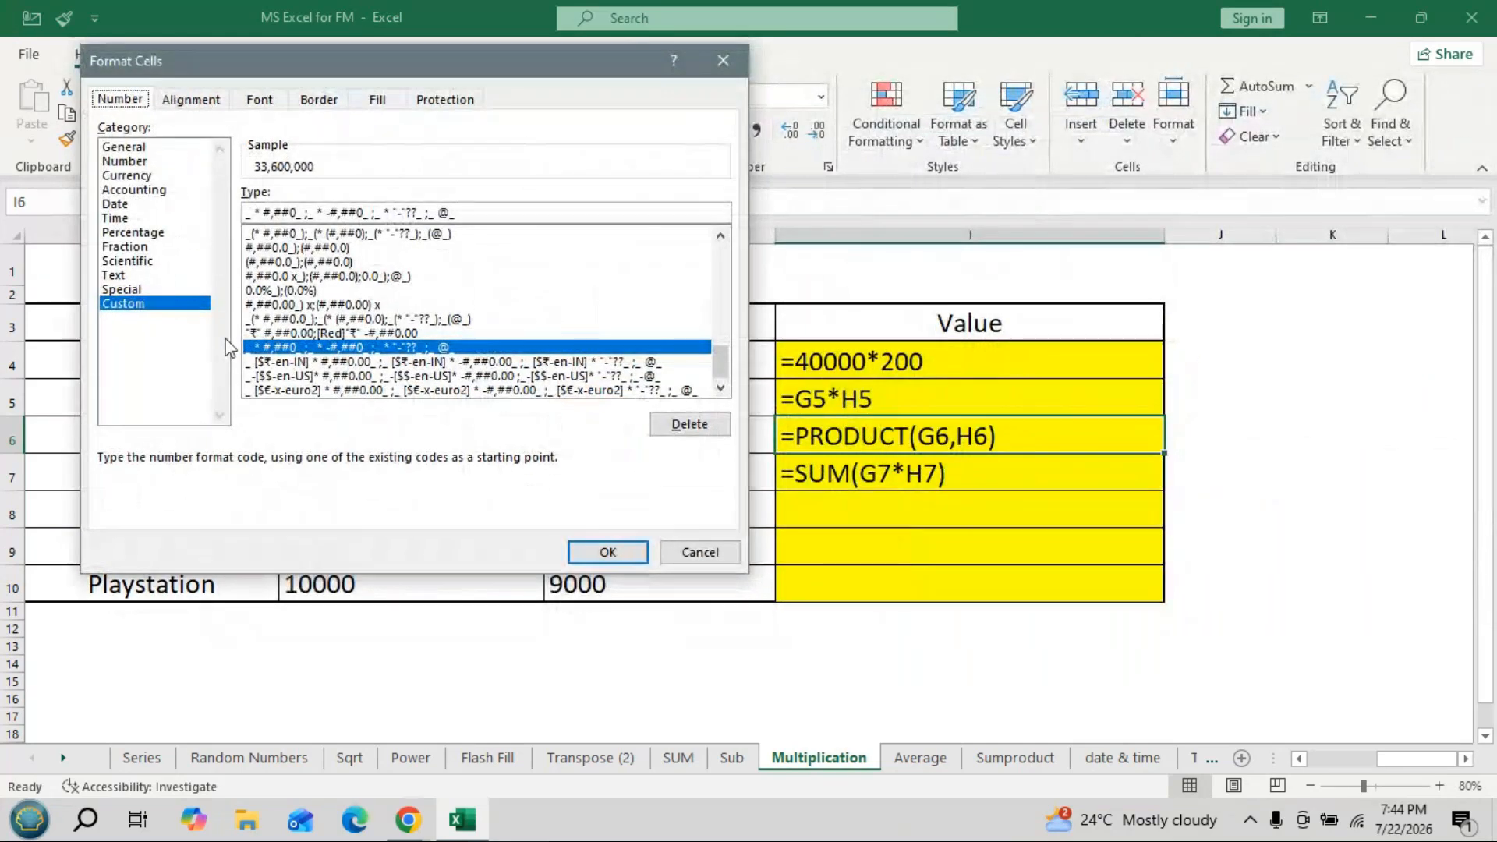
drag(398, 67, 386, 198)
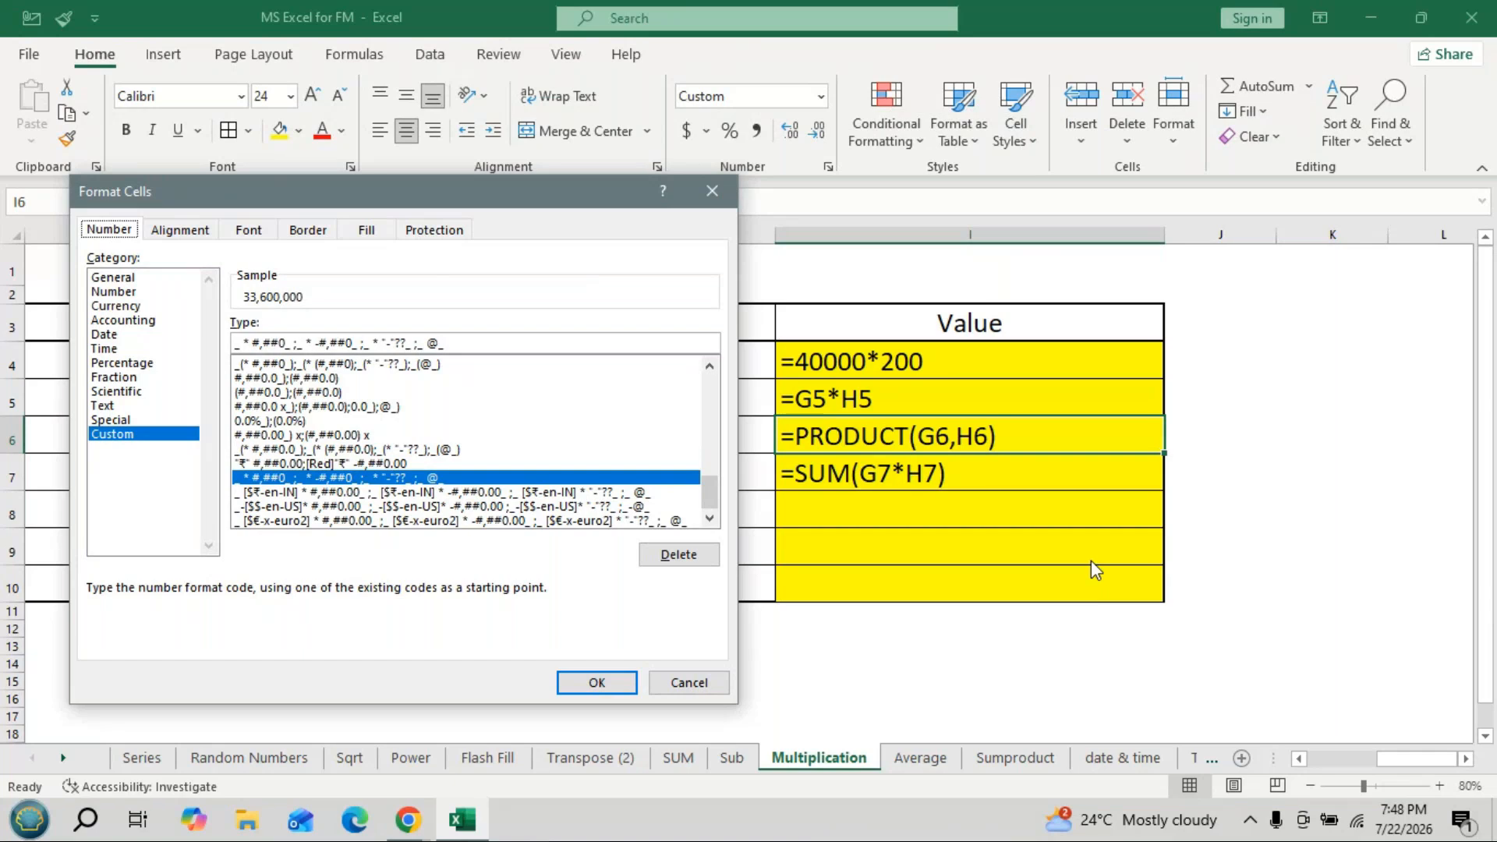
click(712, 191)
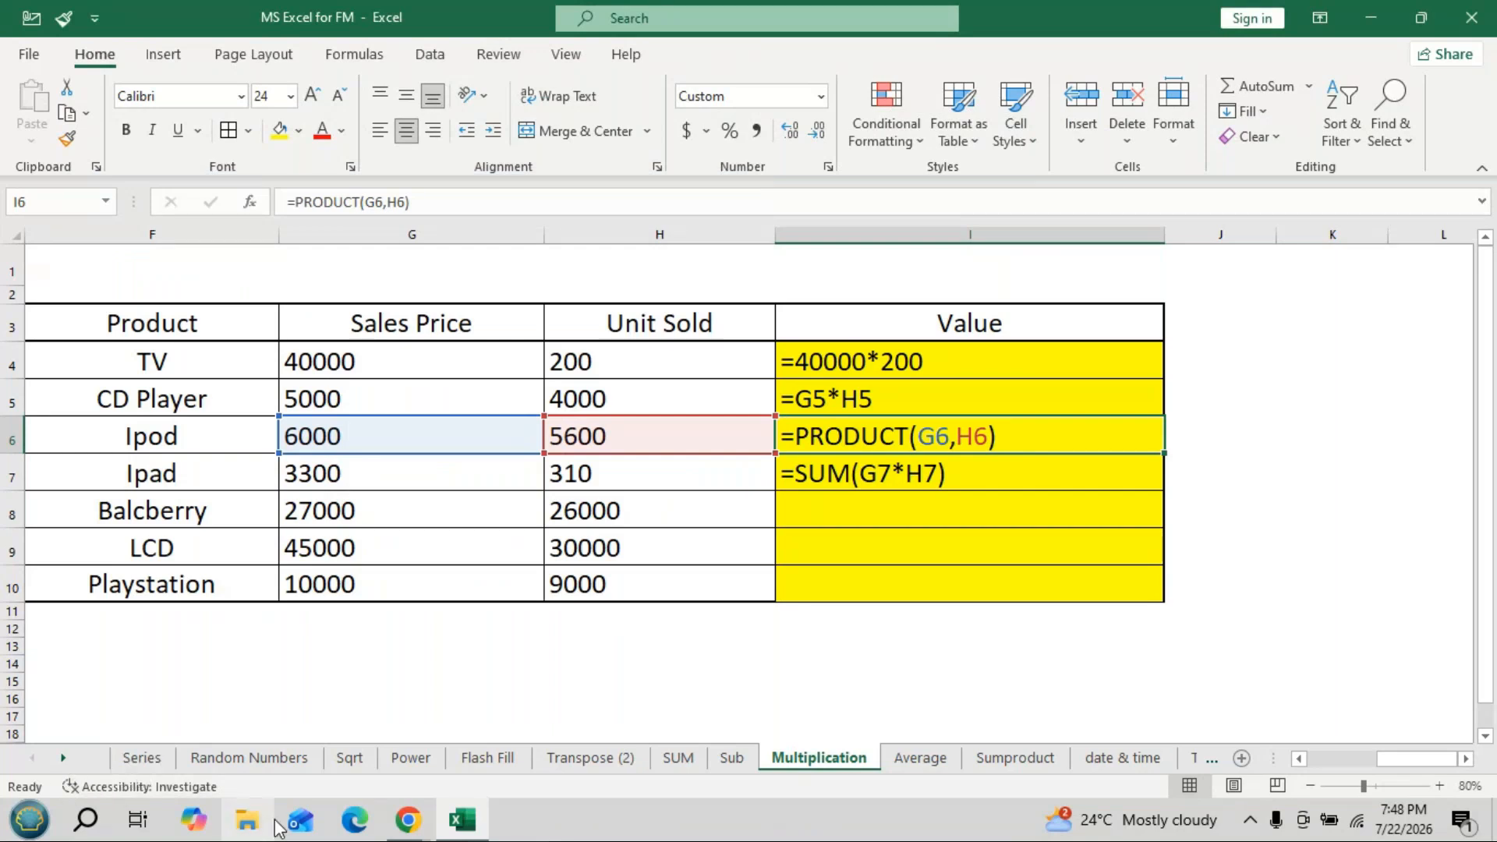
Review the practice sheets from Series through SUM and Sub, return to the Multiplication sheet, and minimize the workbook window.
click(143, 758)
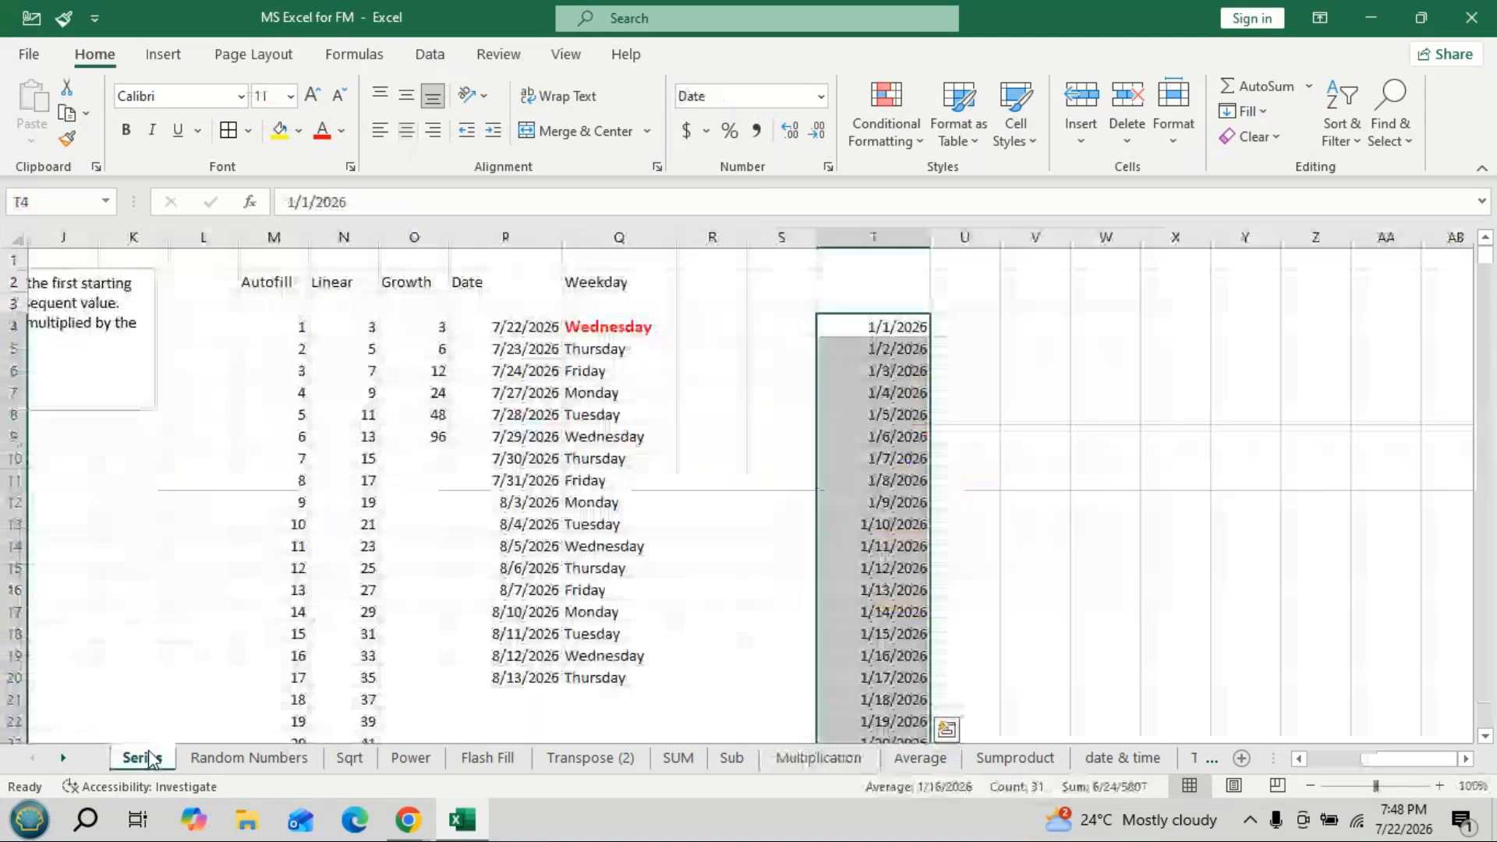
click(234, 759)
click(336, 763)
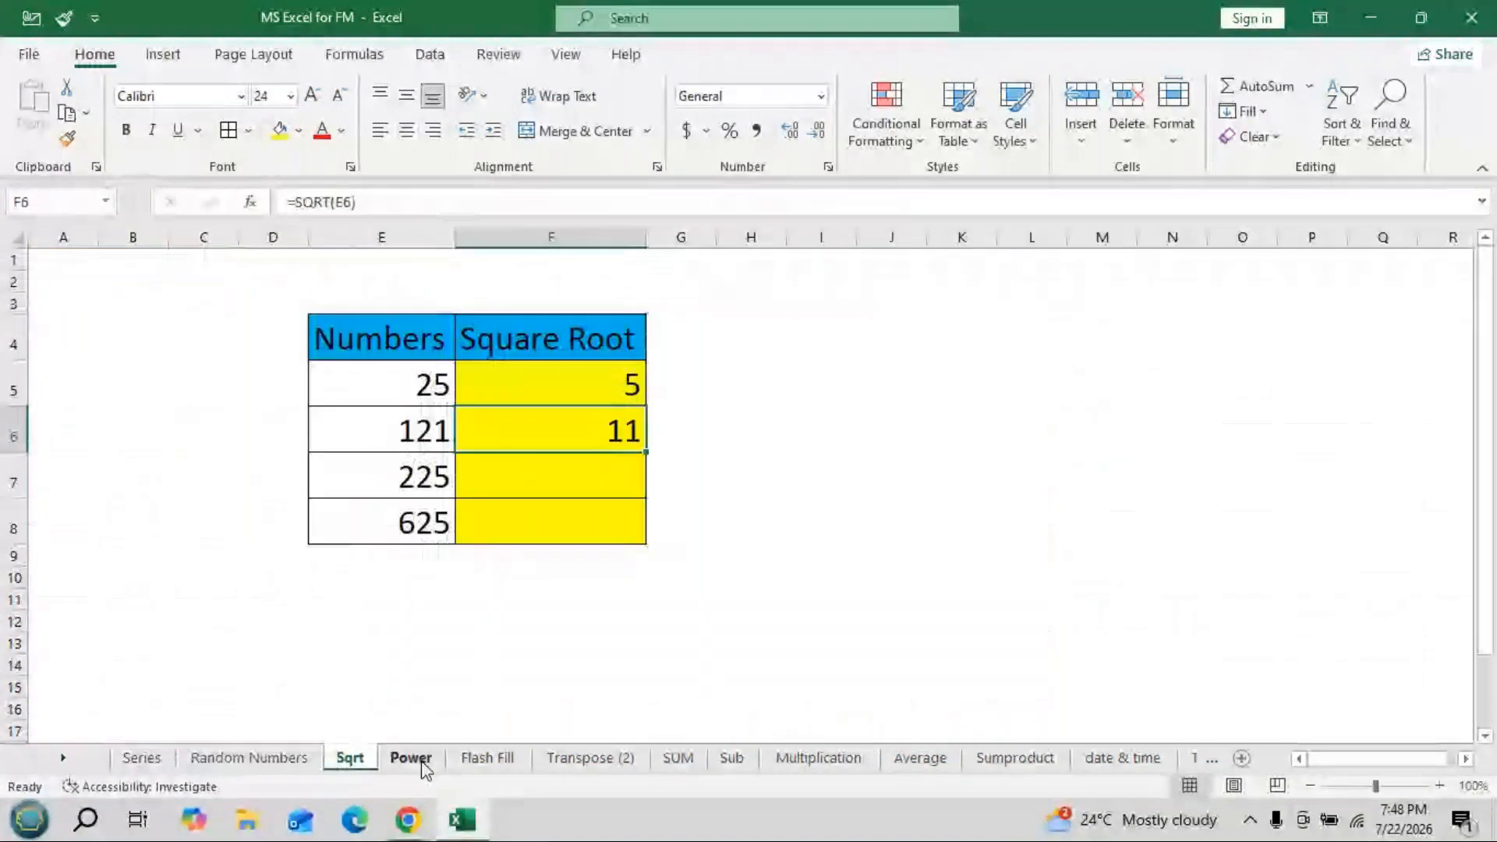
click(487, 758)
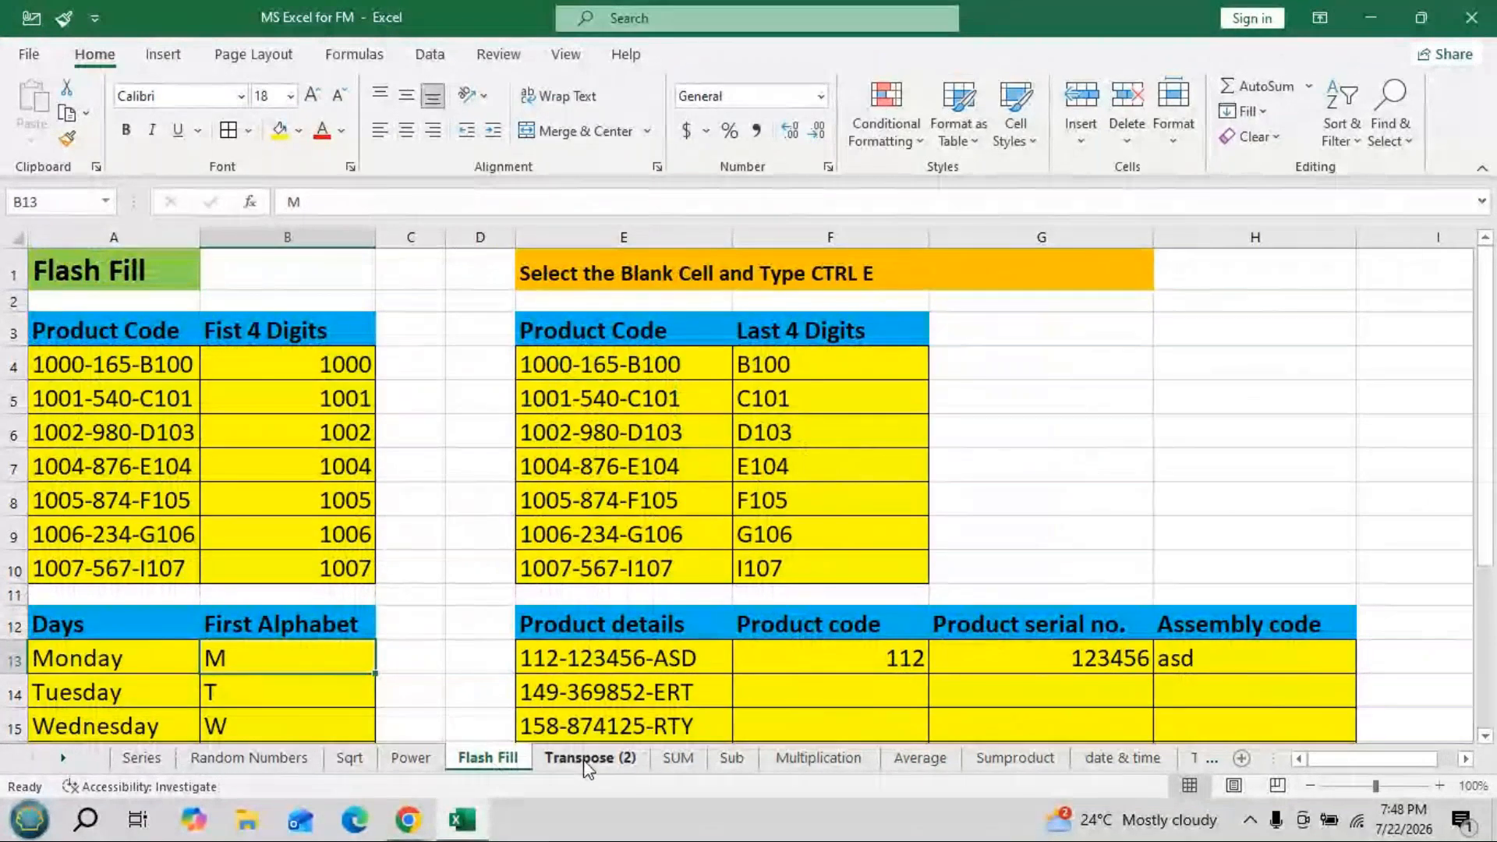
click(587, 760)
click(677, 760)
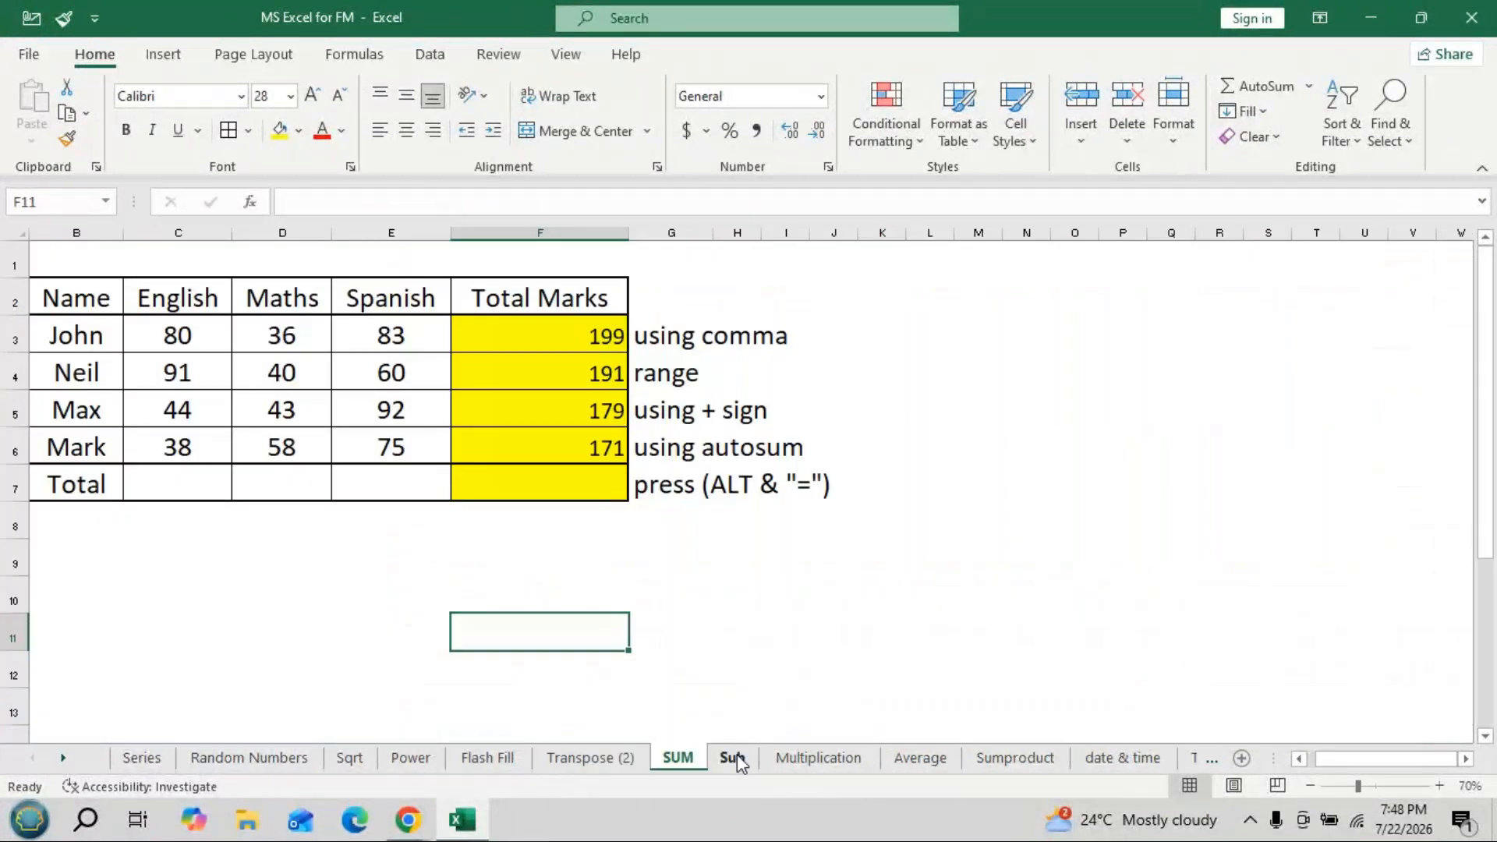
click(736, 756)
click(817, 762)
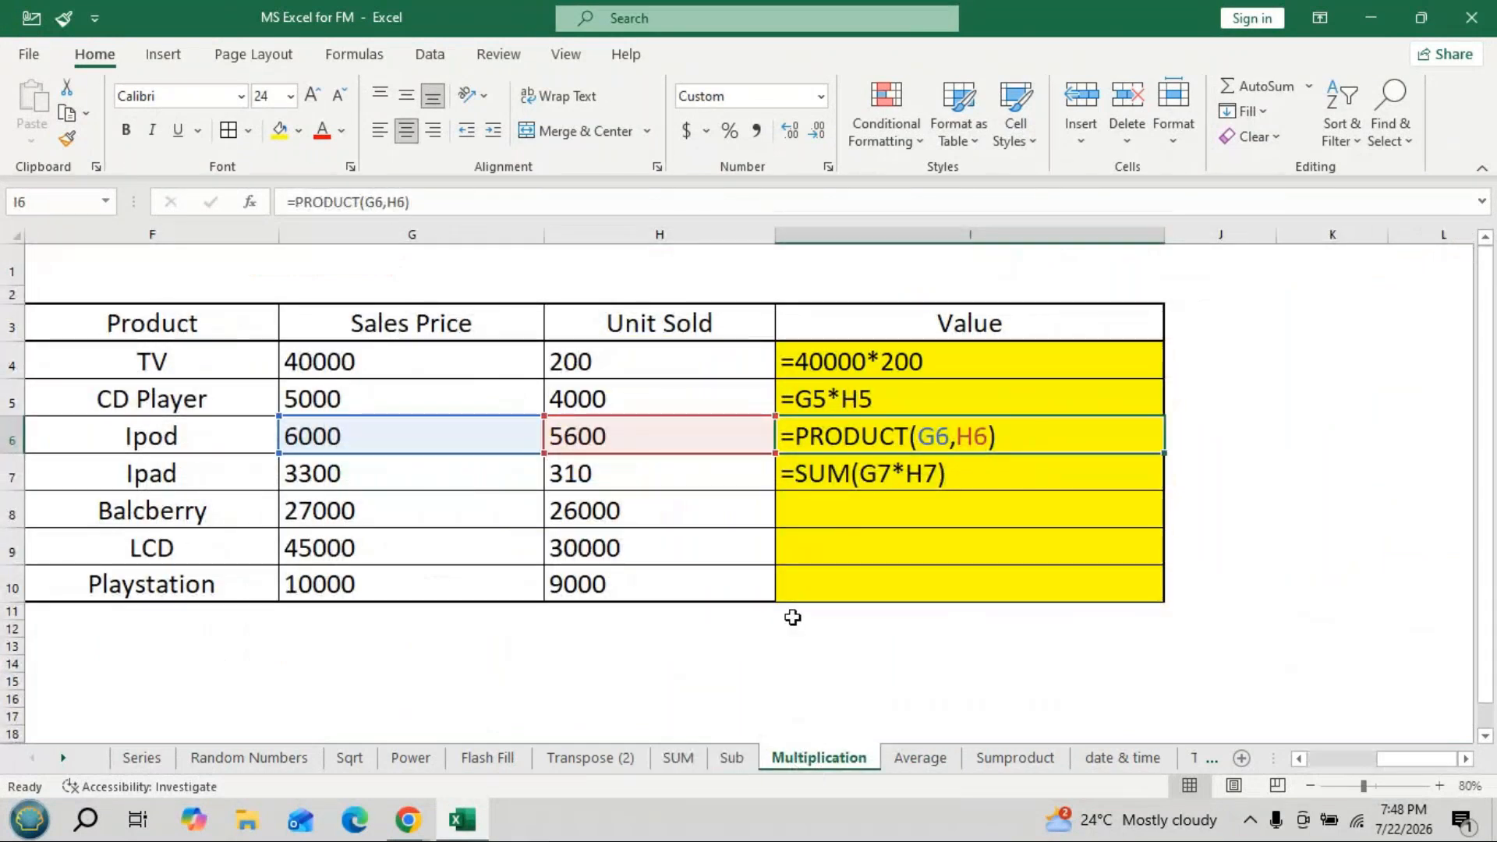
click(1363, 17)
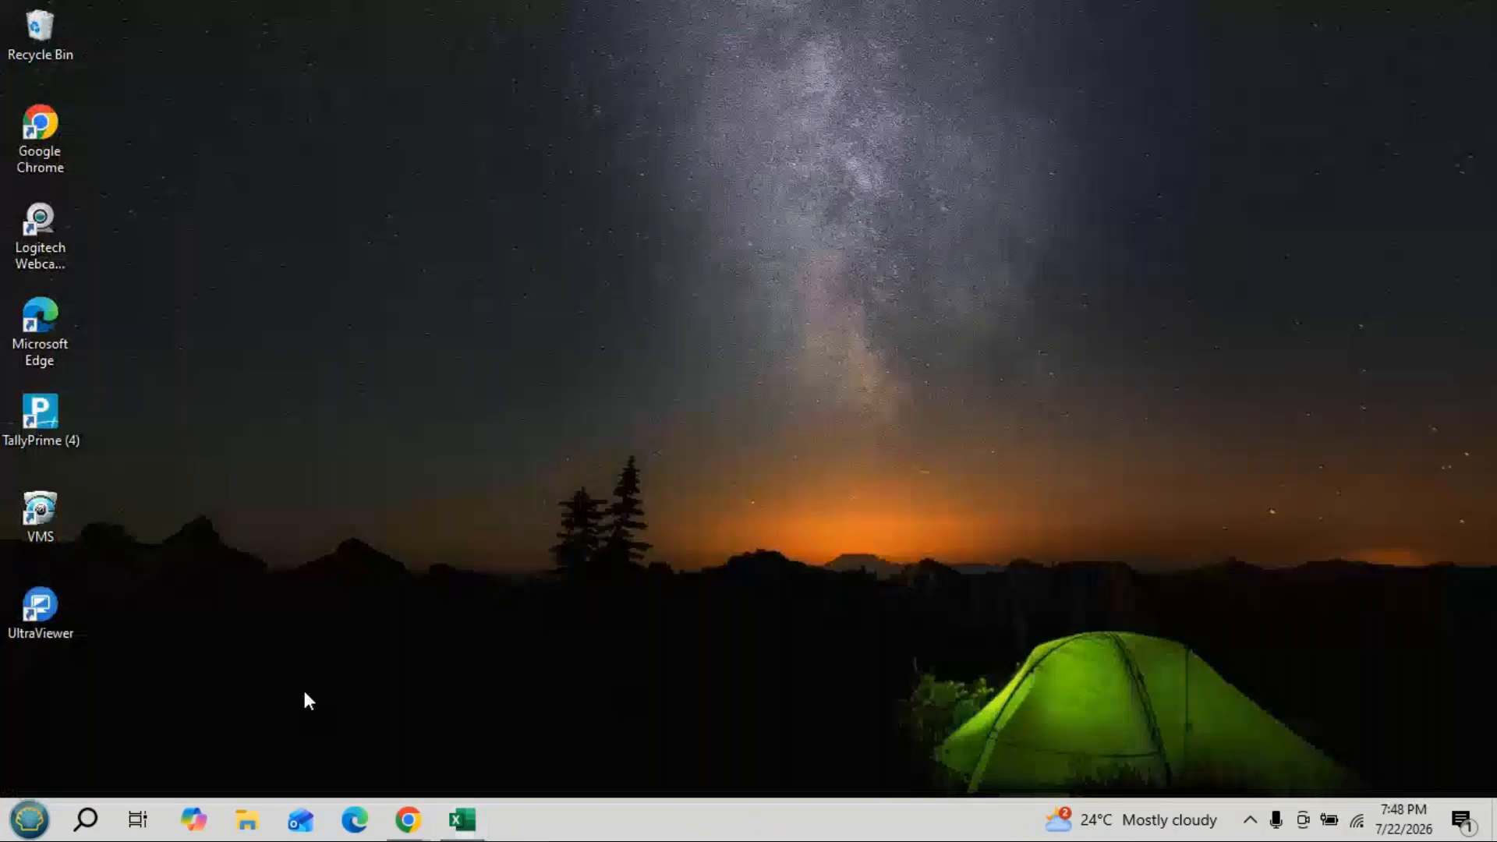